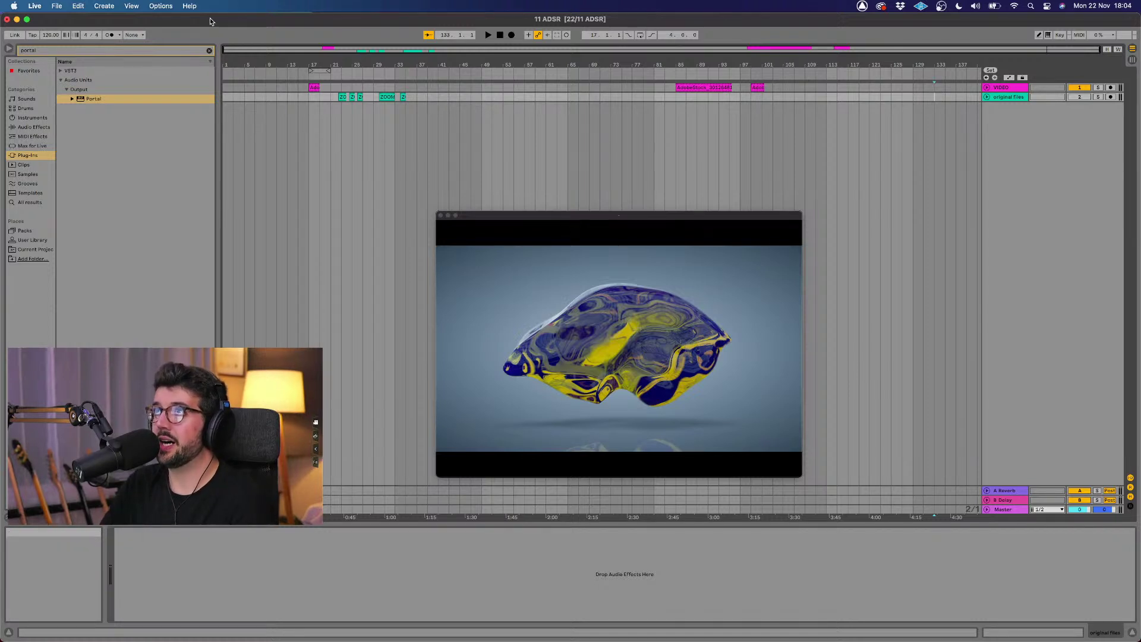
# Step: Clear the plug-in browser search and collapse the Output folder
pyautogui.click(208, 50)
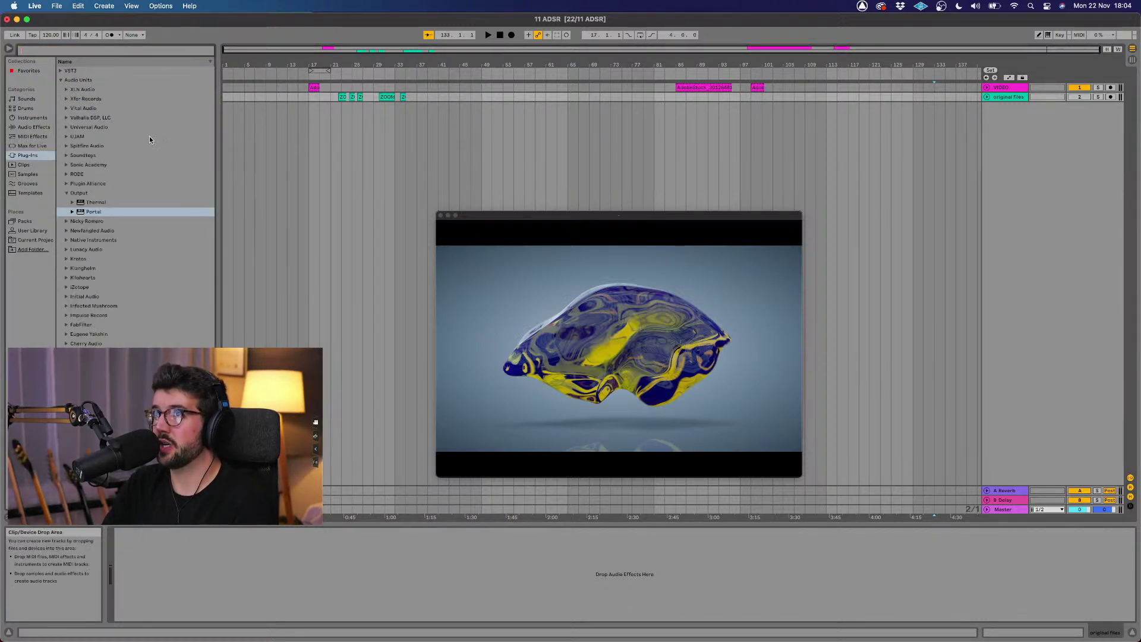
pyautogui.click(66, 193)
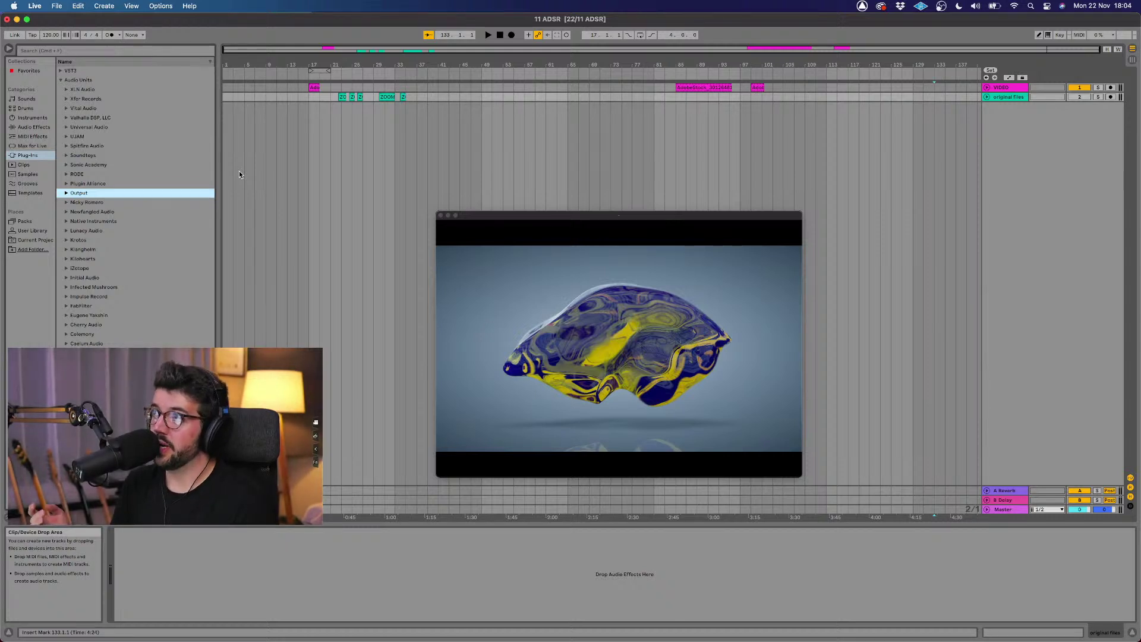
# Step: Enlarge the video window and preview the VIDEO track's clips: the one at bar 17, the last one and the middle one
pyautogui.click(307, 73)
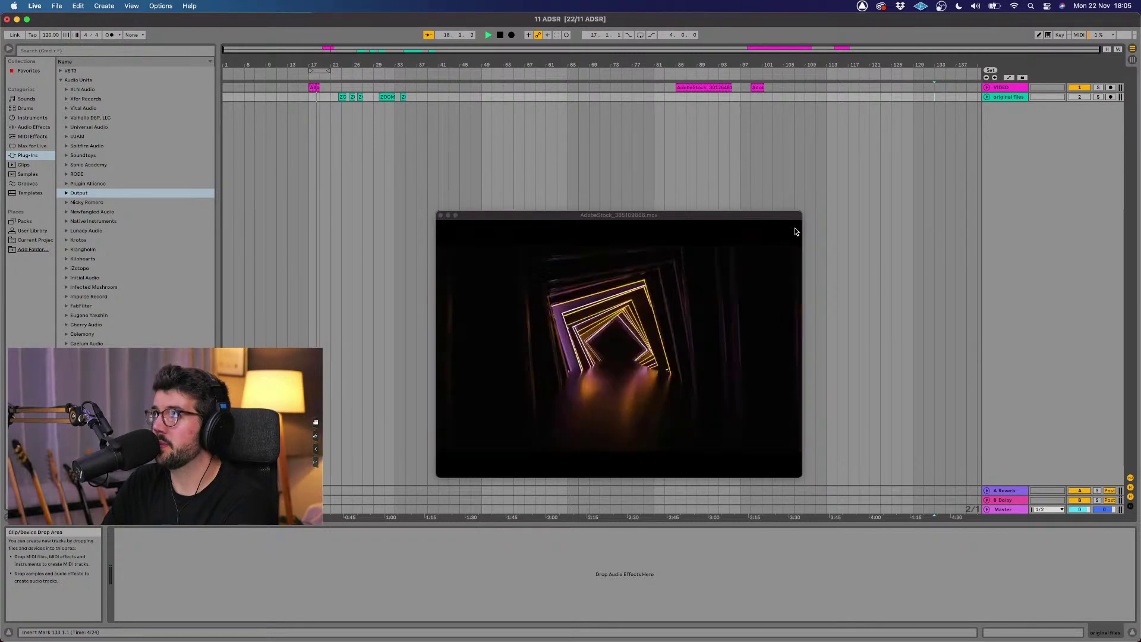
pyautogui.moveTo(788, 223); pyautogui.dragTo(922, 147)
pyautogui.press('space')
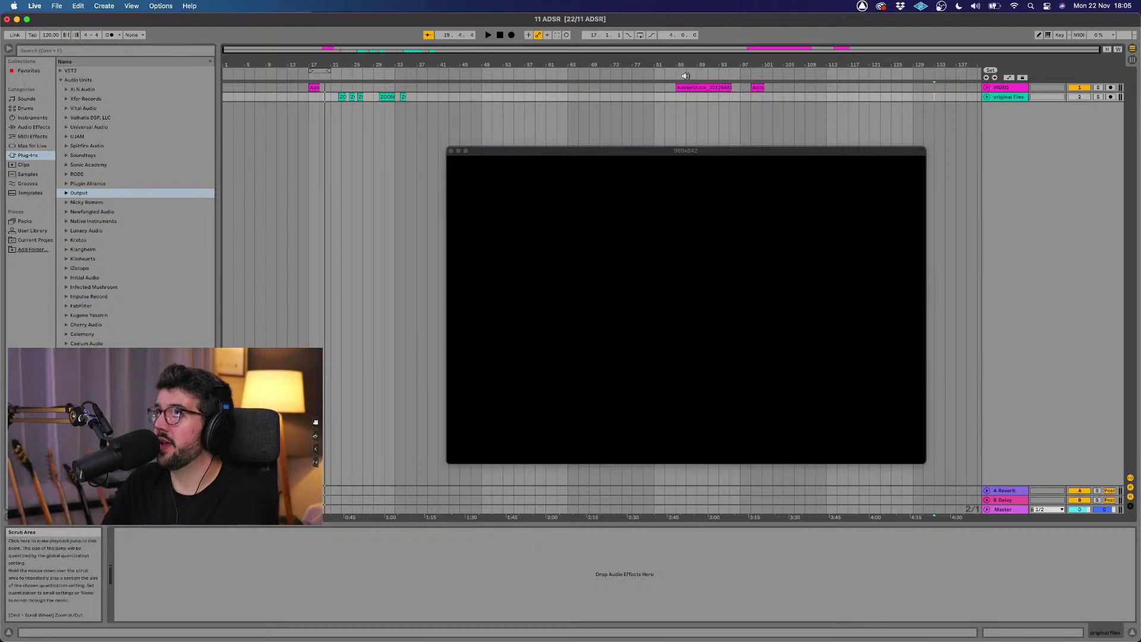
pyautogui.click(749, 75)
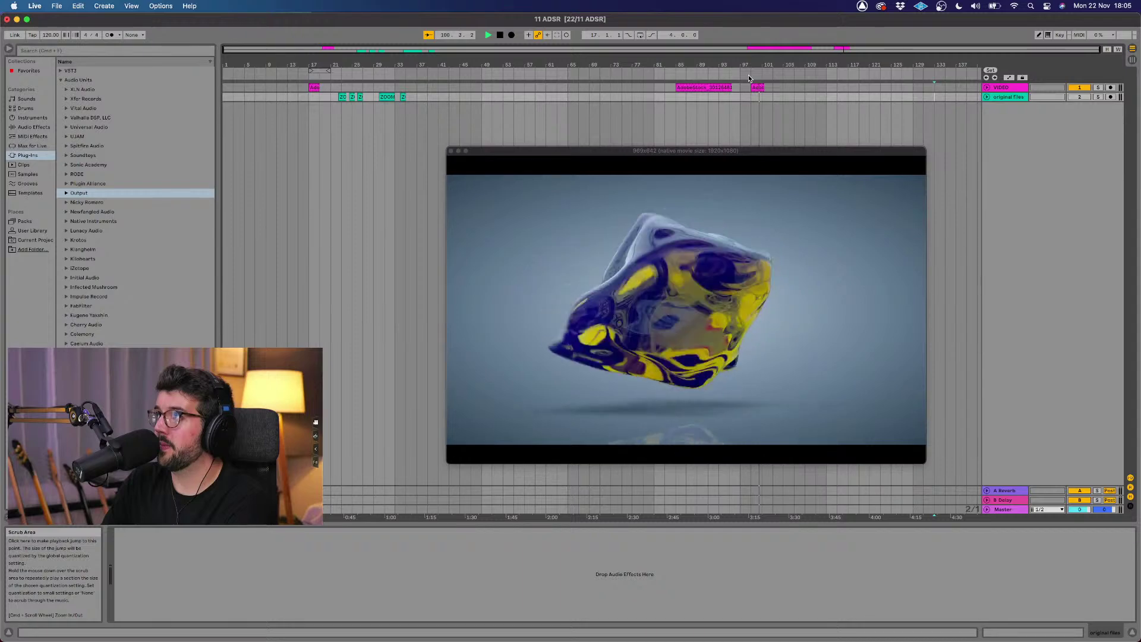
pyautogui.press('space')
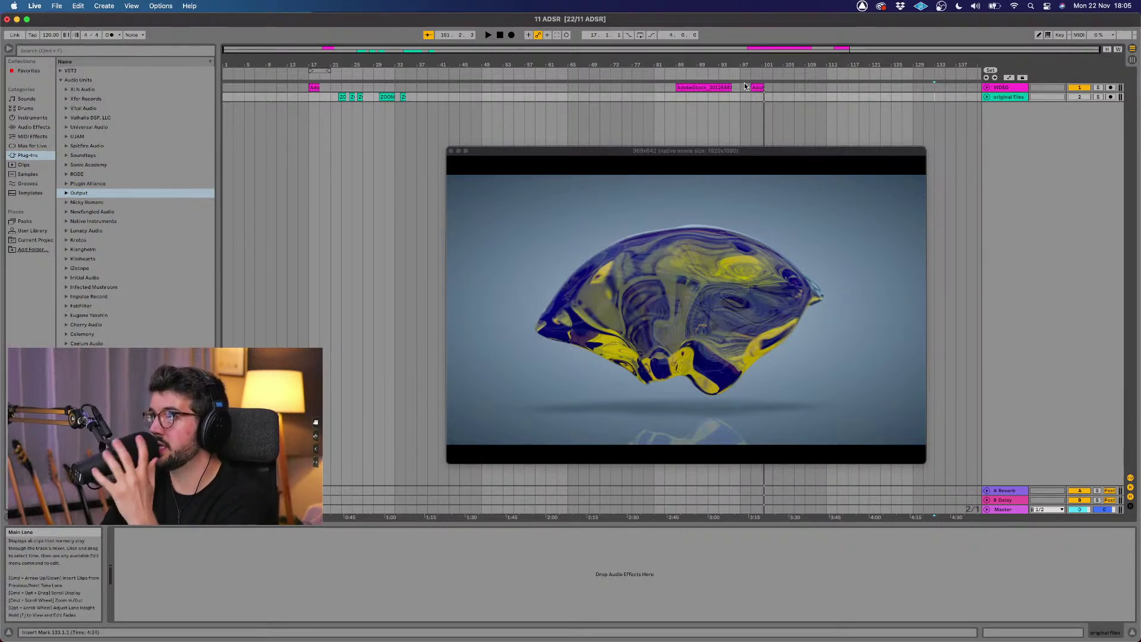
pyautogui.click(674, 74)
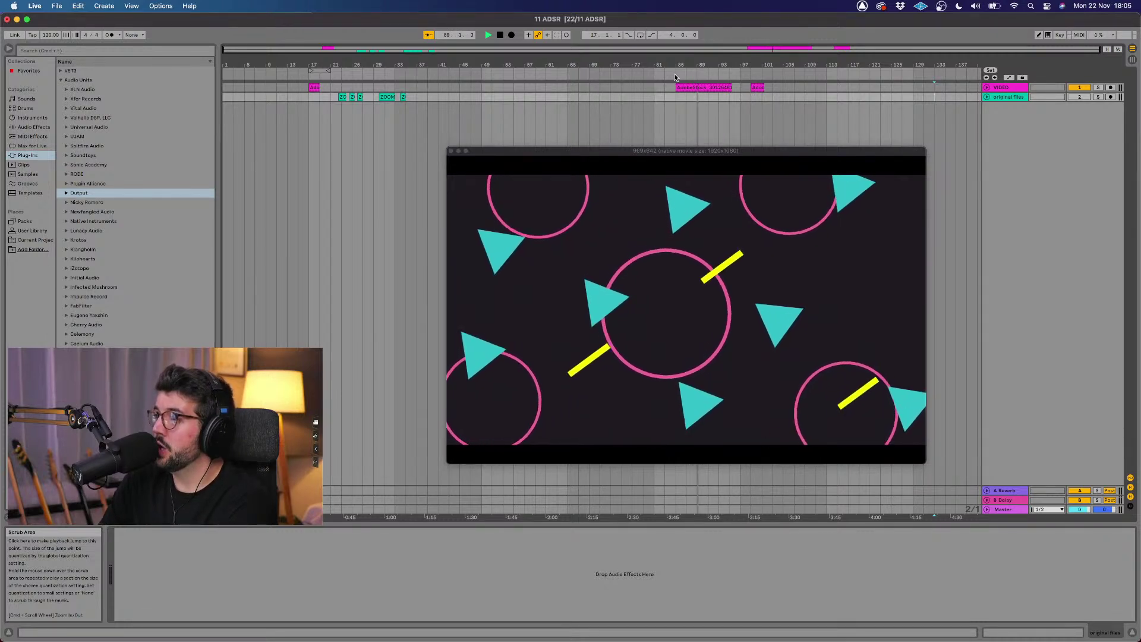
pyautogui.press('space')
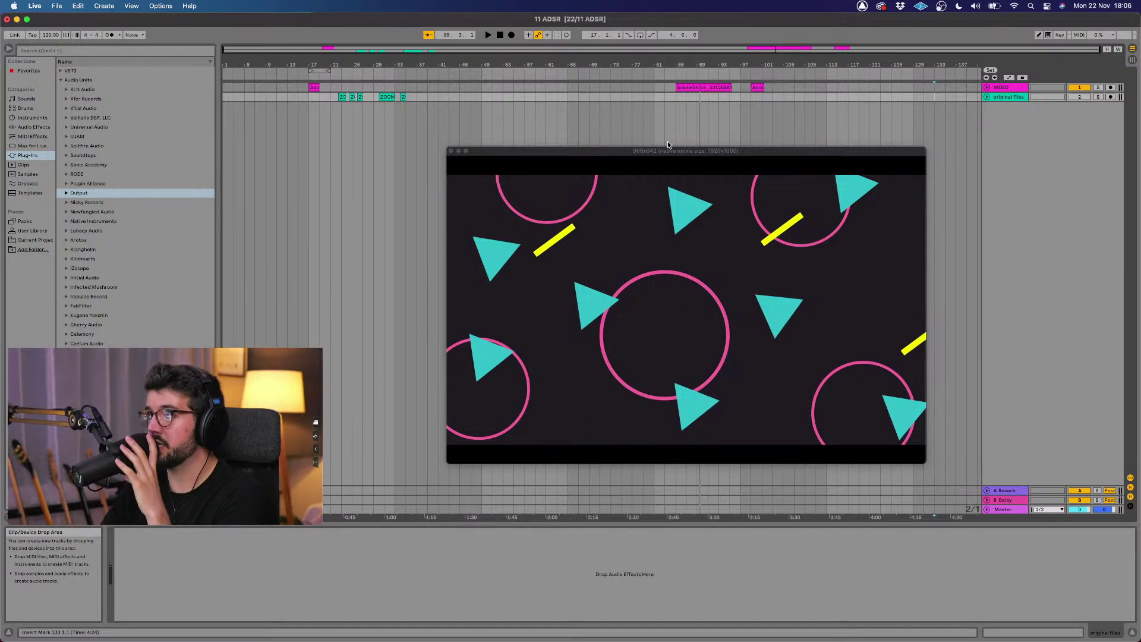
# Step: Close the video window and unfold the VIDEO and original files tracks around the clips from bar 17 onward
pyautogui.click(430, 117)
pyautogui.click(452, 152)
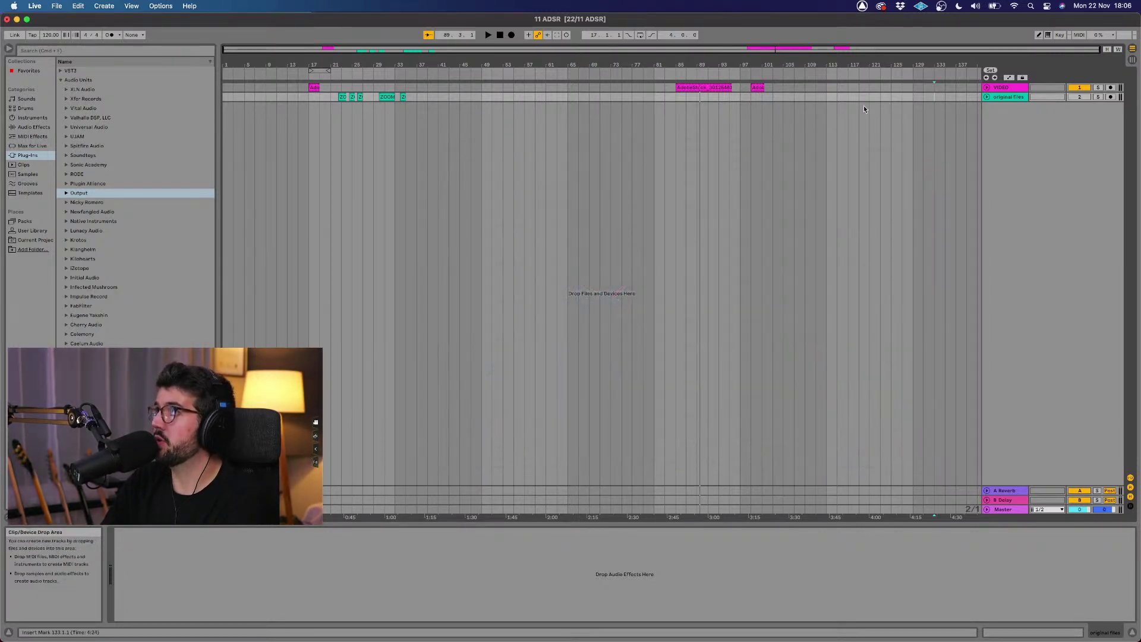
pyautogui.click(986, 97)
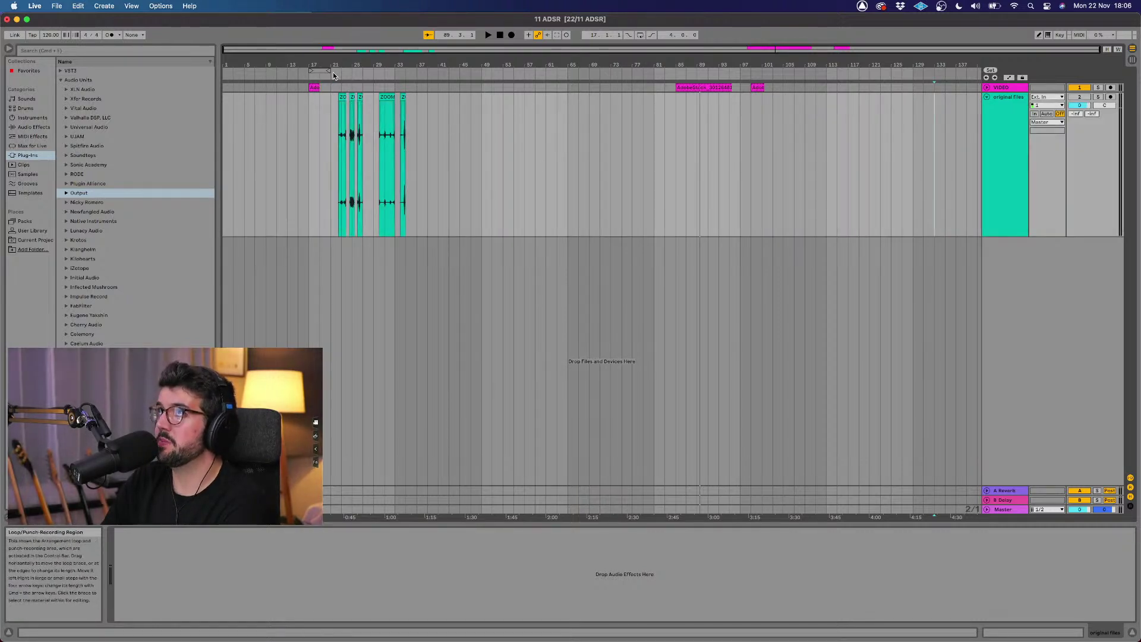
pyautogui.scroll(3, 340, 87)
pyautogui.scroll(6, 334, 184)
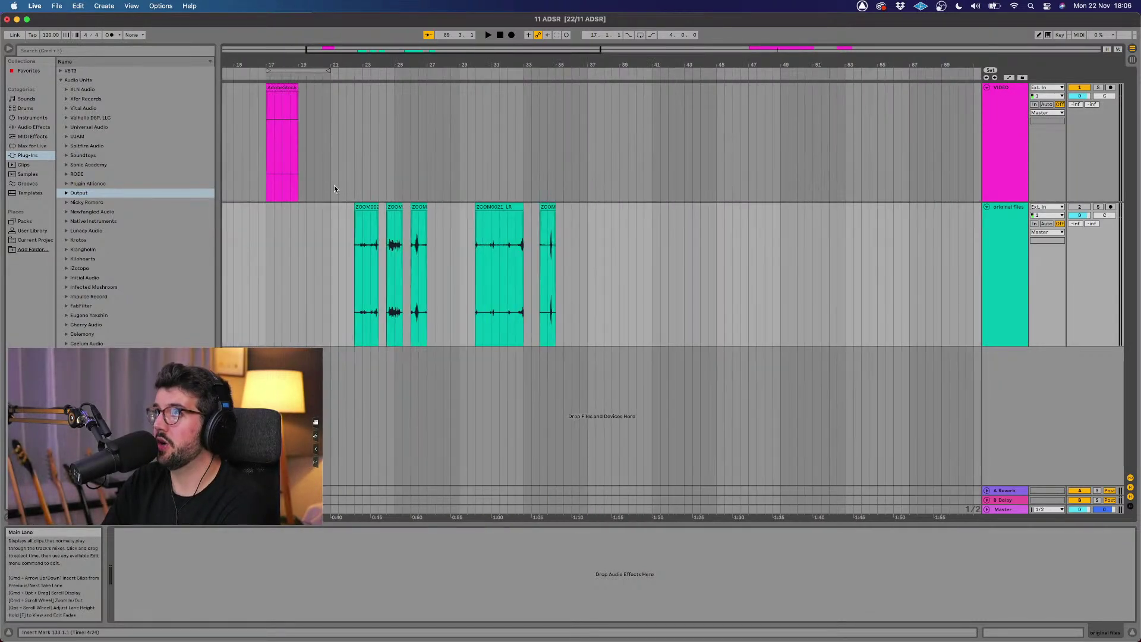
pyautogui.scroll(-6, 334, 188)
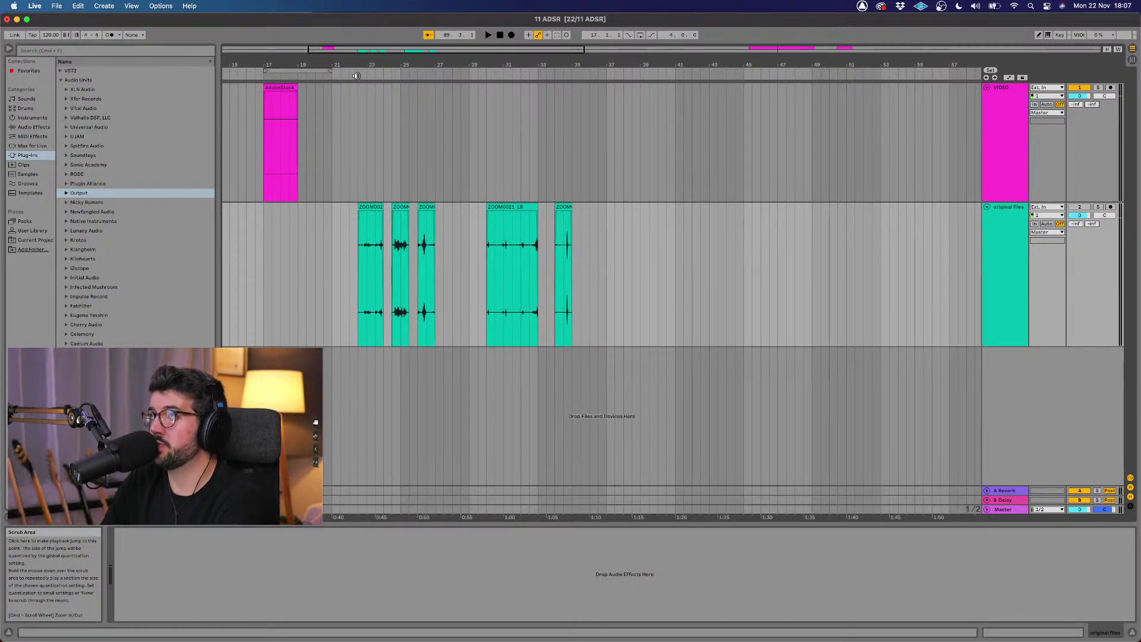
# Step: Activate the original files track and play back its first ZOOM recordings
pyautogui.click(356, 75)
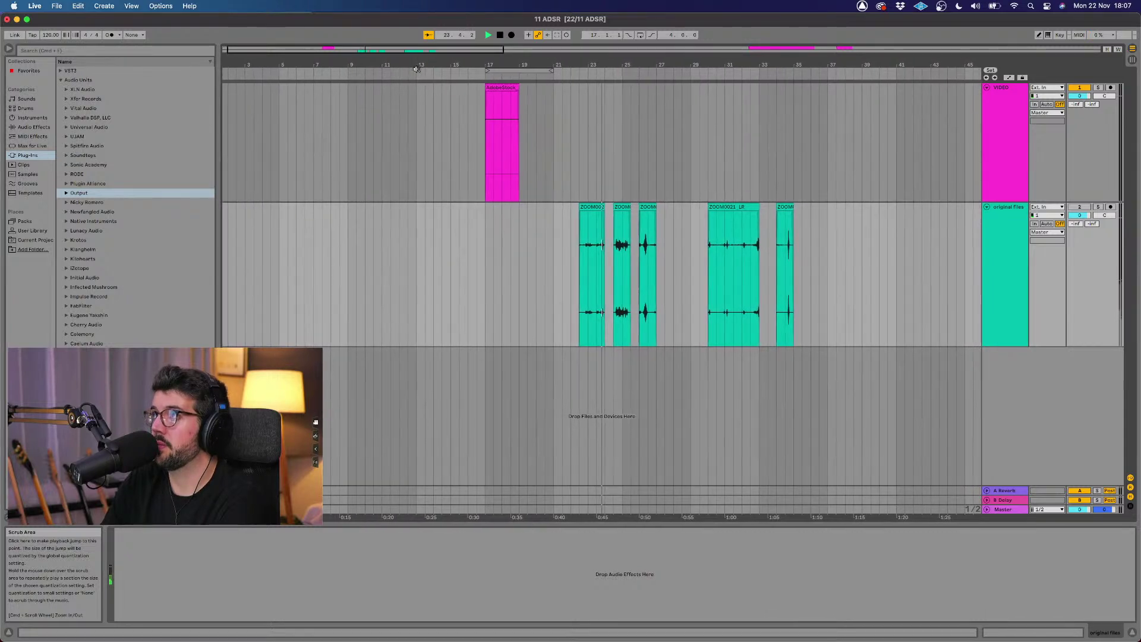
pyautogui.press('space')
pyautogui.click(1079, 210)
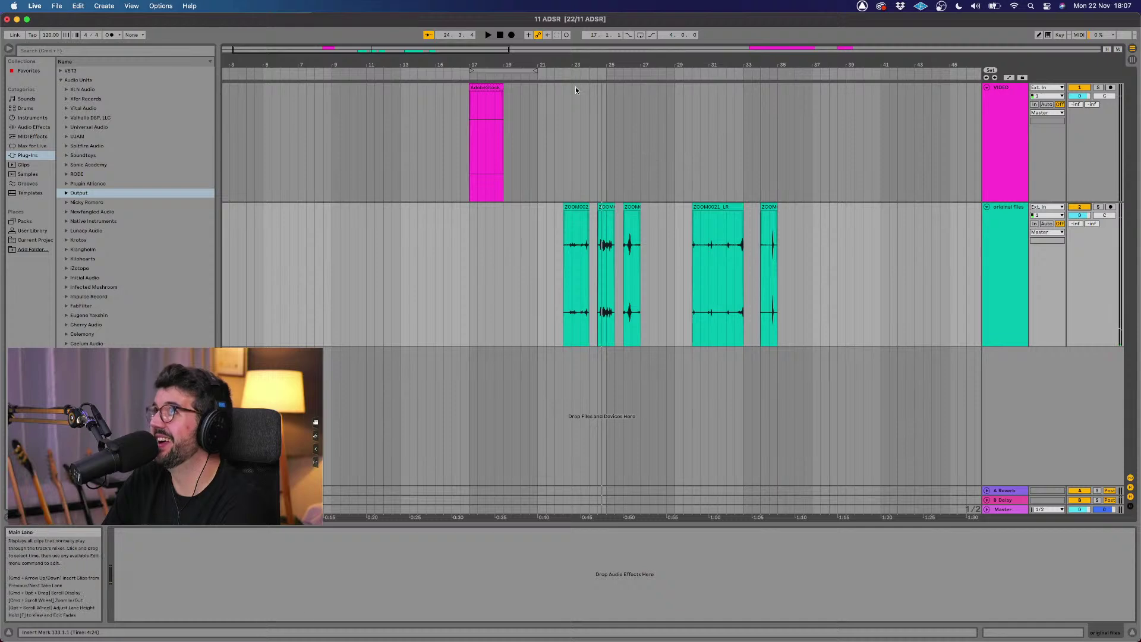
pyautogui.click(561, 73)
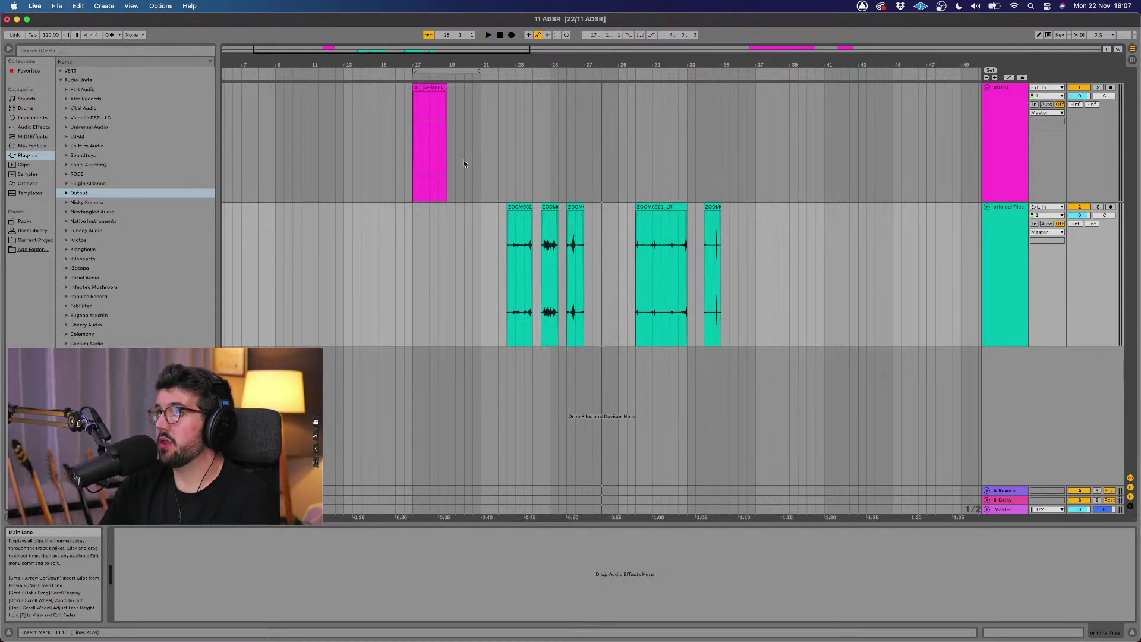
# Step: Select the video clip at bar 17 and show the Video Window again
pyautogui.click(425, 103)
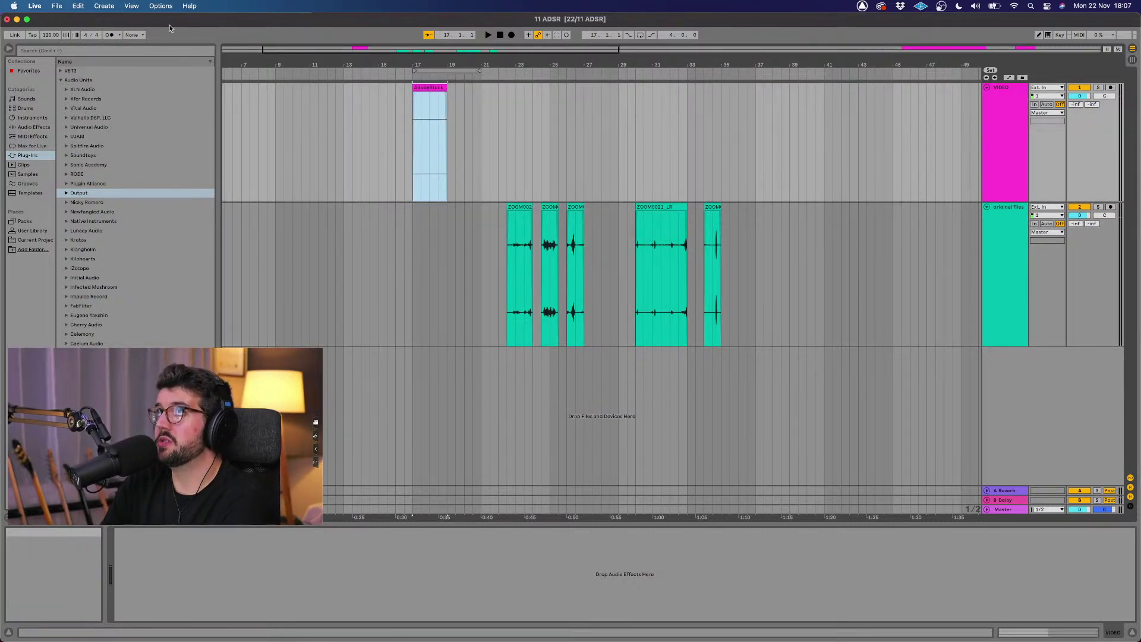
pyautogui.click(188, 9)
pyautogui.write('vide')
pyautogui.moveTo(199, 59)
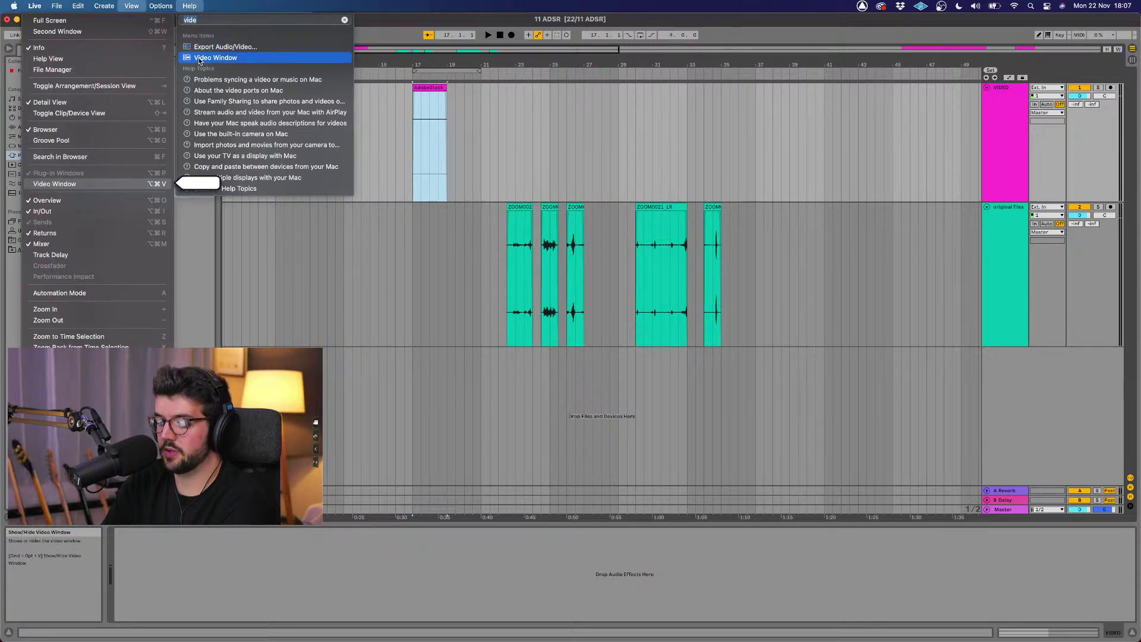
pyautogui.click(354, 249)
pyautogui.press('super+alt+v')
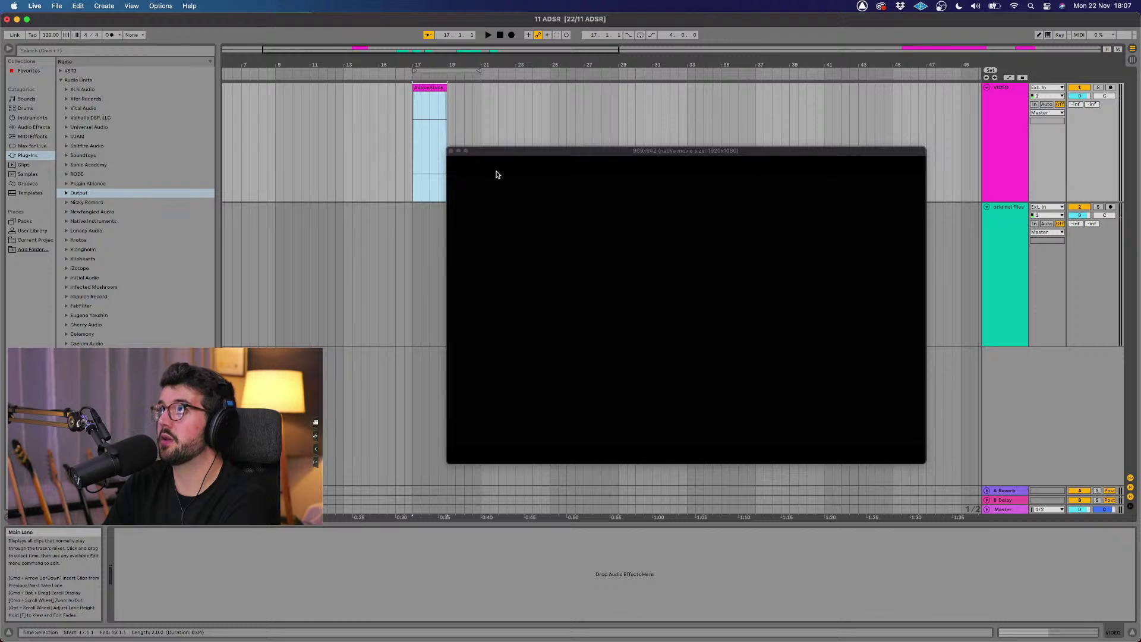
# Step: Play the bar 17 video clip once, then play briefly from about bar 12 and stop
pyautogui.click(414, 75)
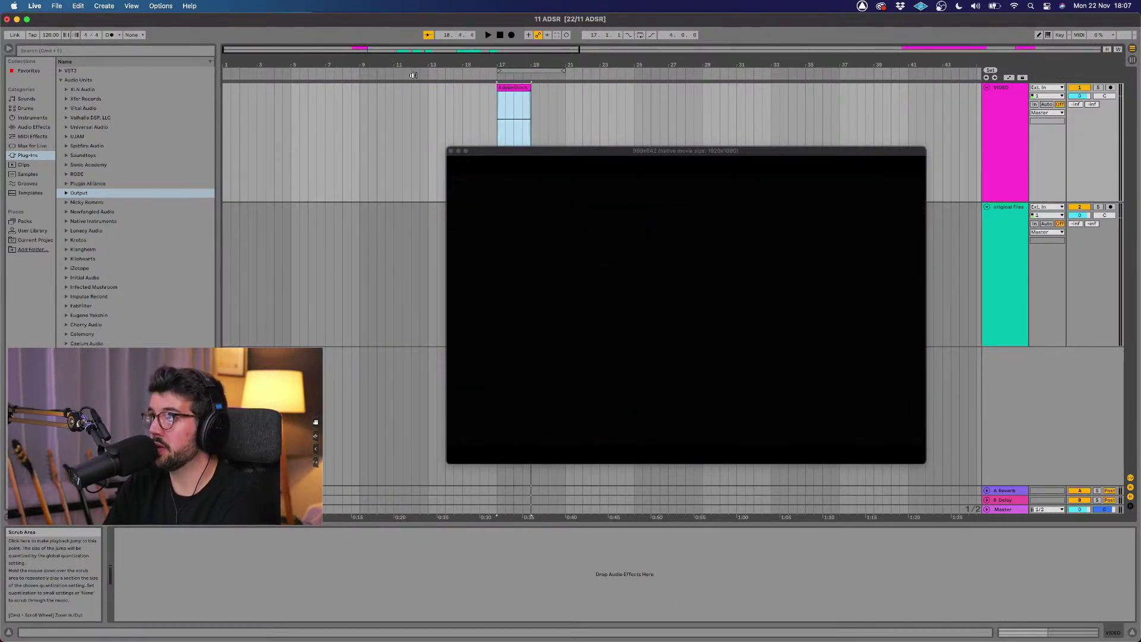
pyautogui.click(414, 74)
pyautogui.press('space')
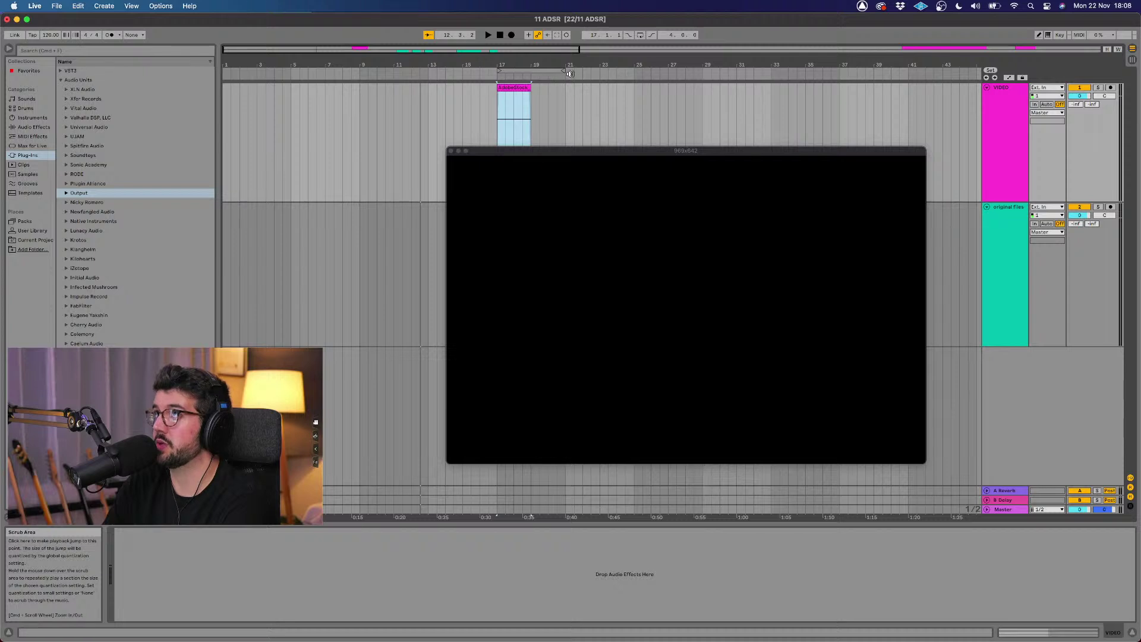
# Step: Shorten the loop region to two bars over the video clip at bar 17, turn on looping and play it
pyautogui.moveTo(563, 71); pyautogui.dragTo(529, 71)
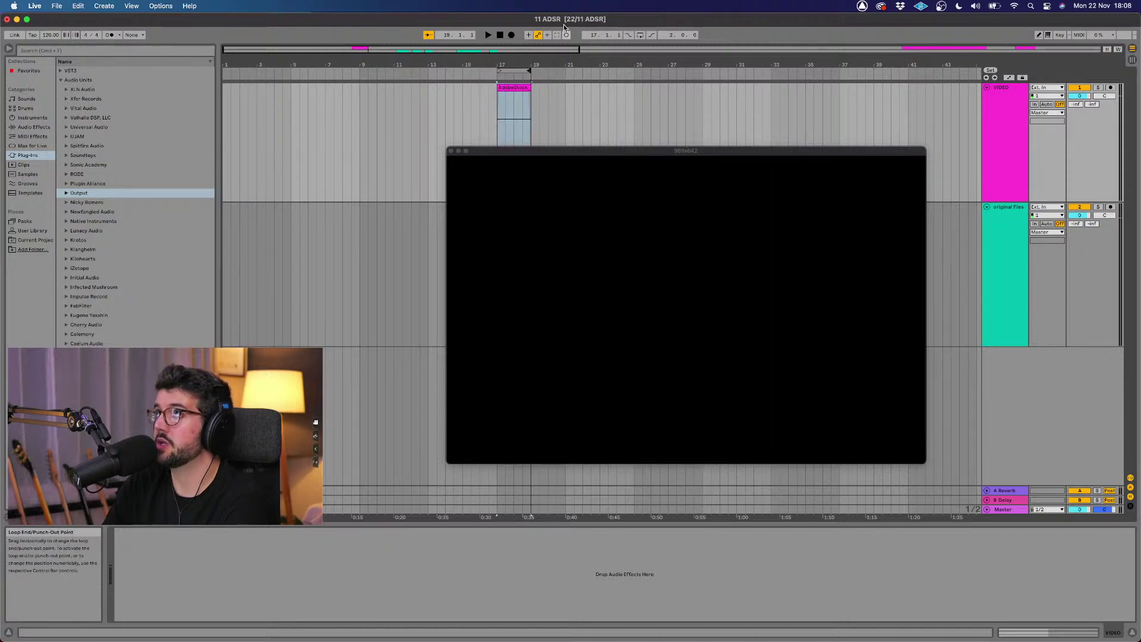
pyautogui.click(640, 35)
pyautogui.press('space')
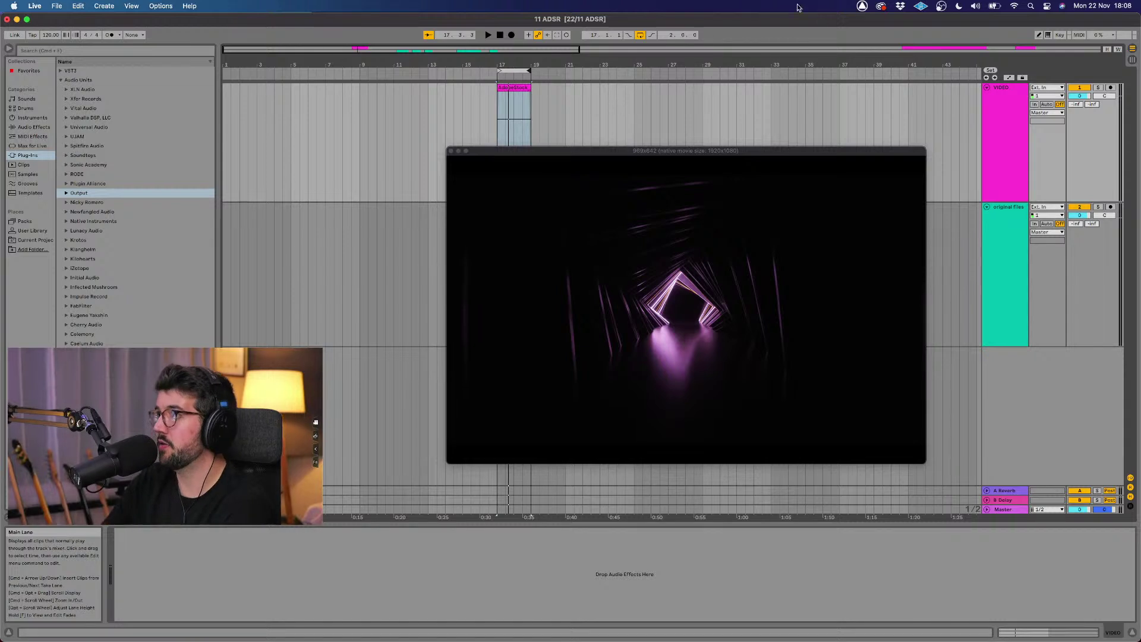
# Step: Replay the looped video clip and shrink the video window to uncover the tracks
pyautogui.moveTo(896, 149); pyautogui.dragTo(895, 147)
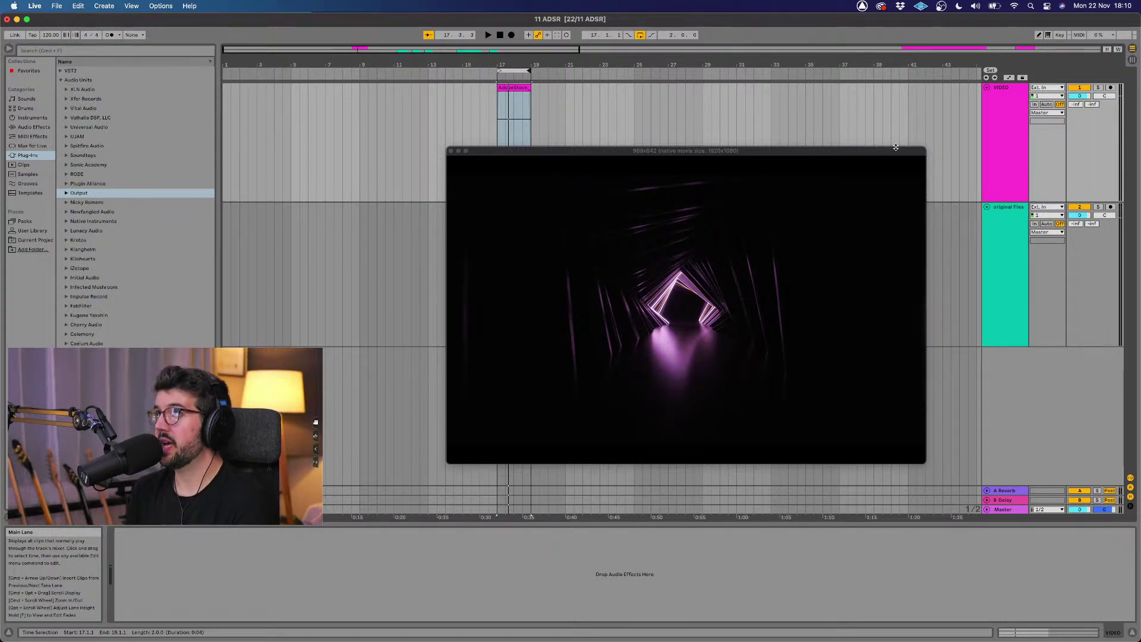
pyautogui.click(497, 76)
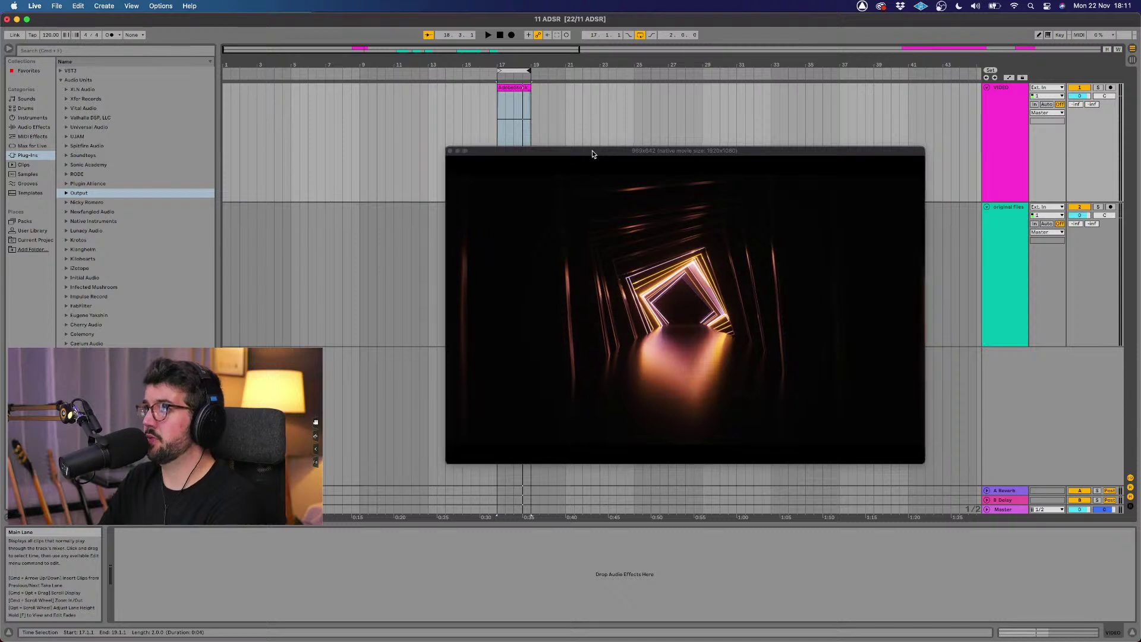
pyautogui.moveTo(594, 154); pyautogui.dragTo(588, 158)
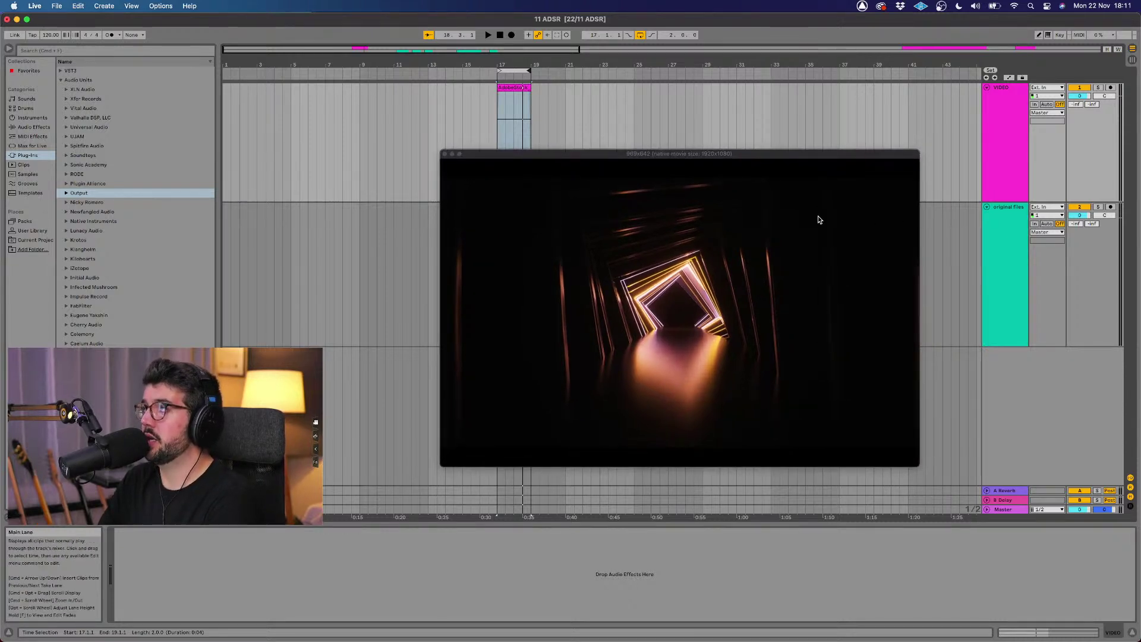
pyautogui.moveTo(917, 153); pyautogui.dragTo(907, 174)
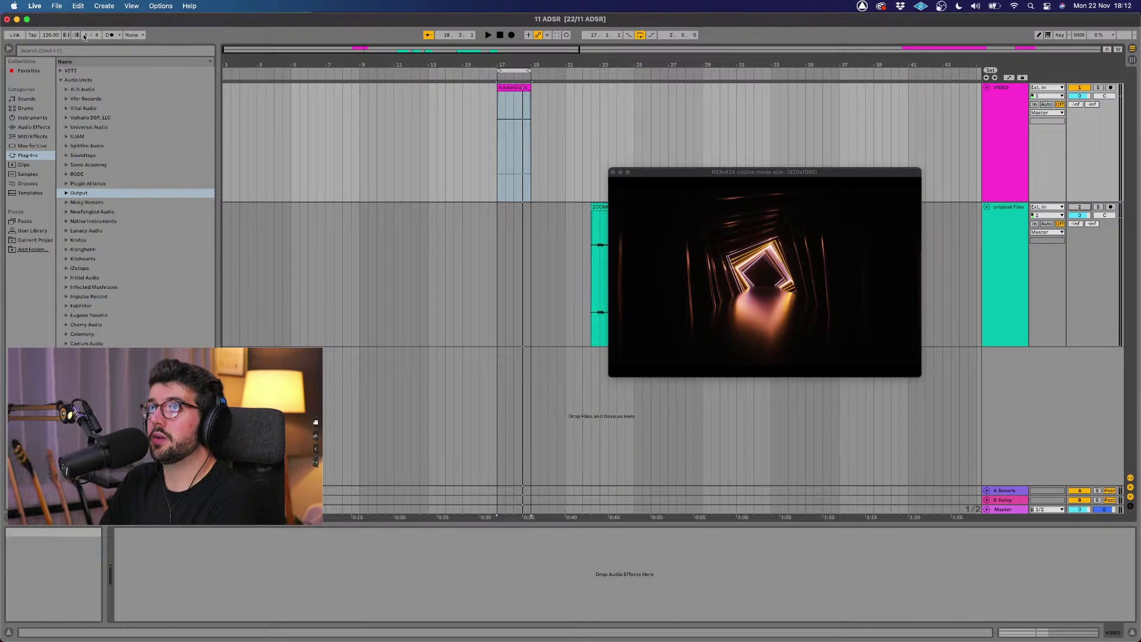
# Step: Find the Serum plug-in by searching "ser" and load it onto a new track below original files
pyautogui.click(63, 47)
pyautogui.write('ser')
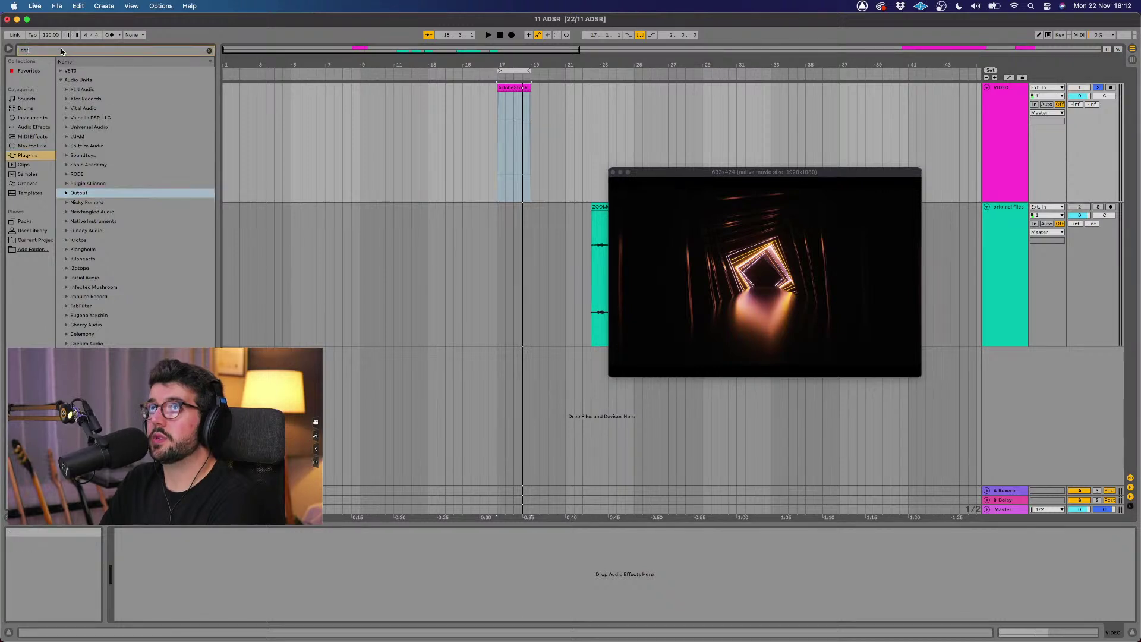
pyautogui.click(67, 82)
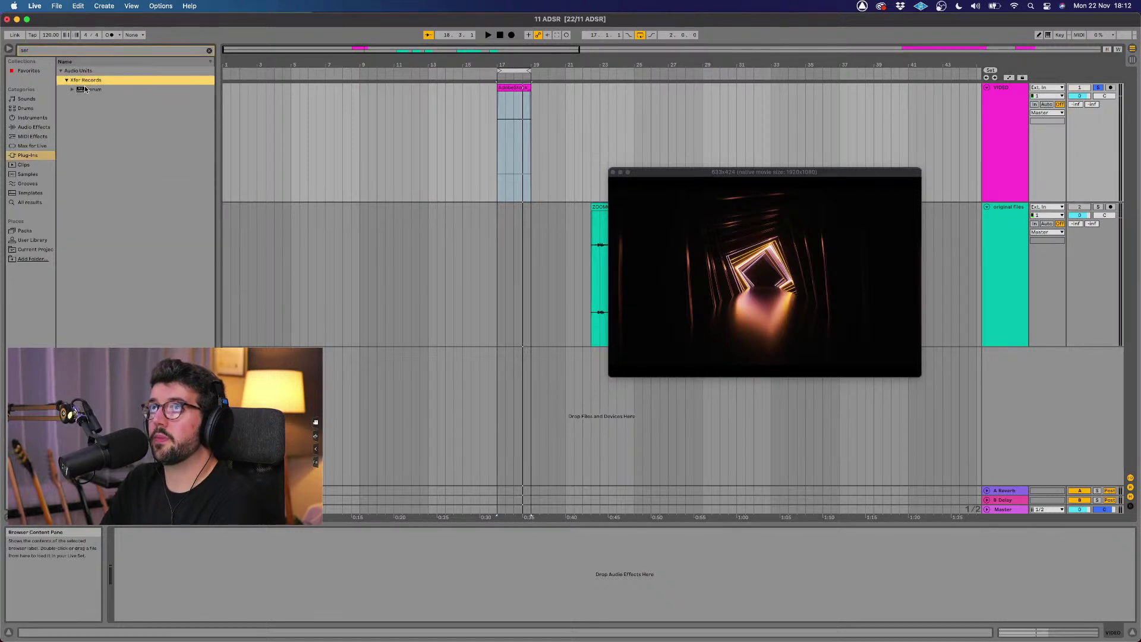
pyautogui.moveTo(85, 91); pyautogui.dragTo(525, 371)
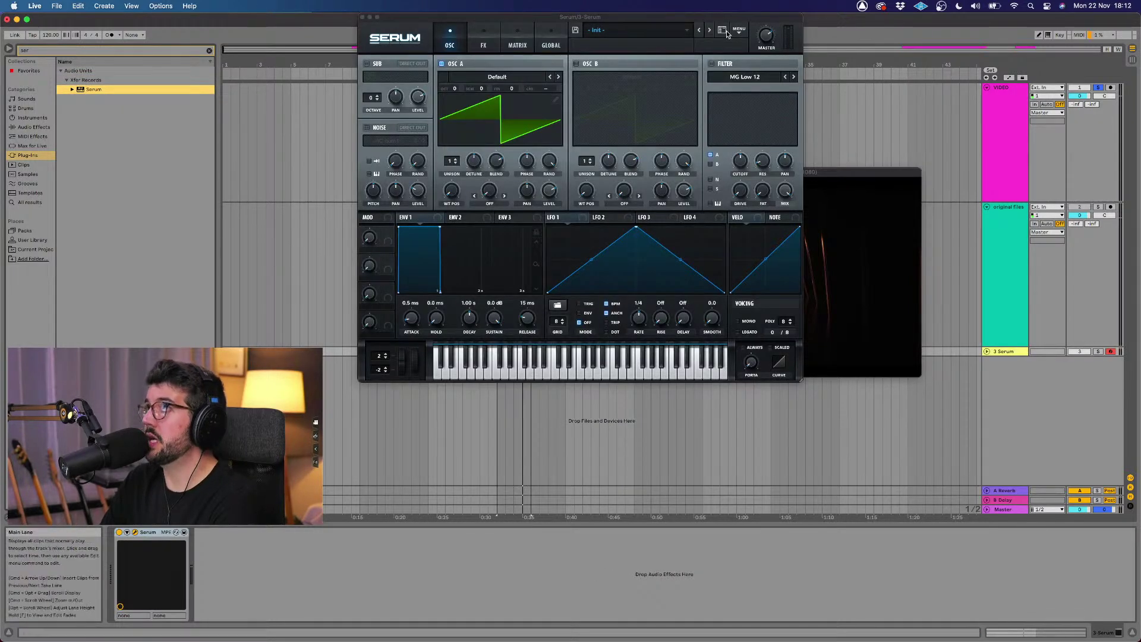
# Step: Arrange the Serum editor and the video window side by side without overlap, with the video window slightly enlarged
pyautogui.moveTo(721, 19); pyautogui.dragTo(702, 144)
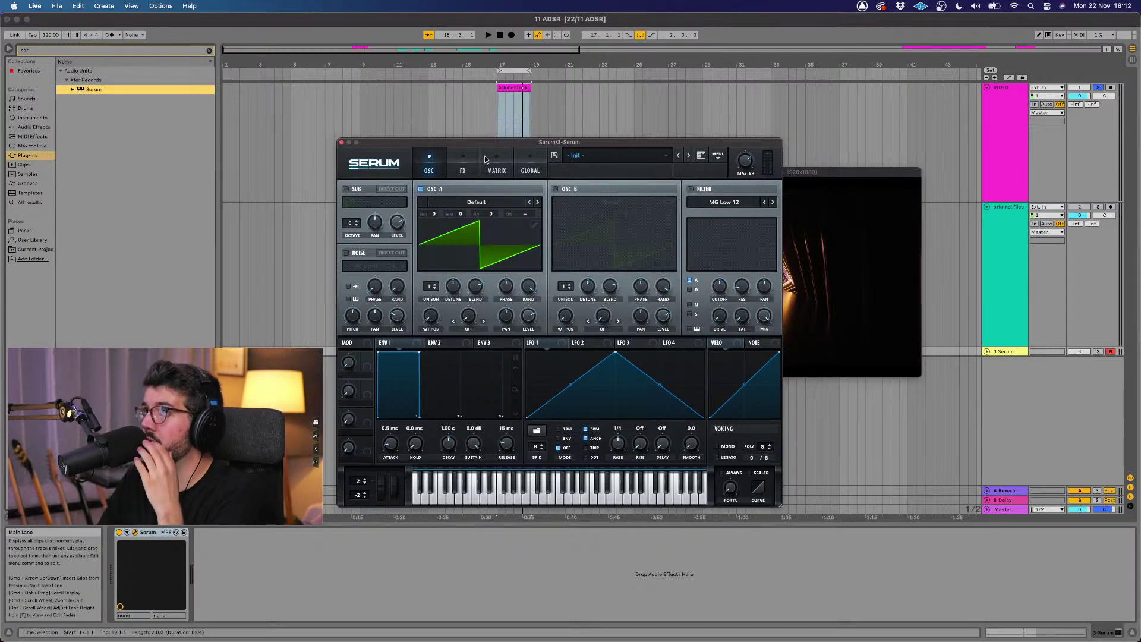
pyautogui.moveTo(633, 146); pyautogui.dragTo(503, 54)
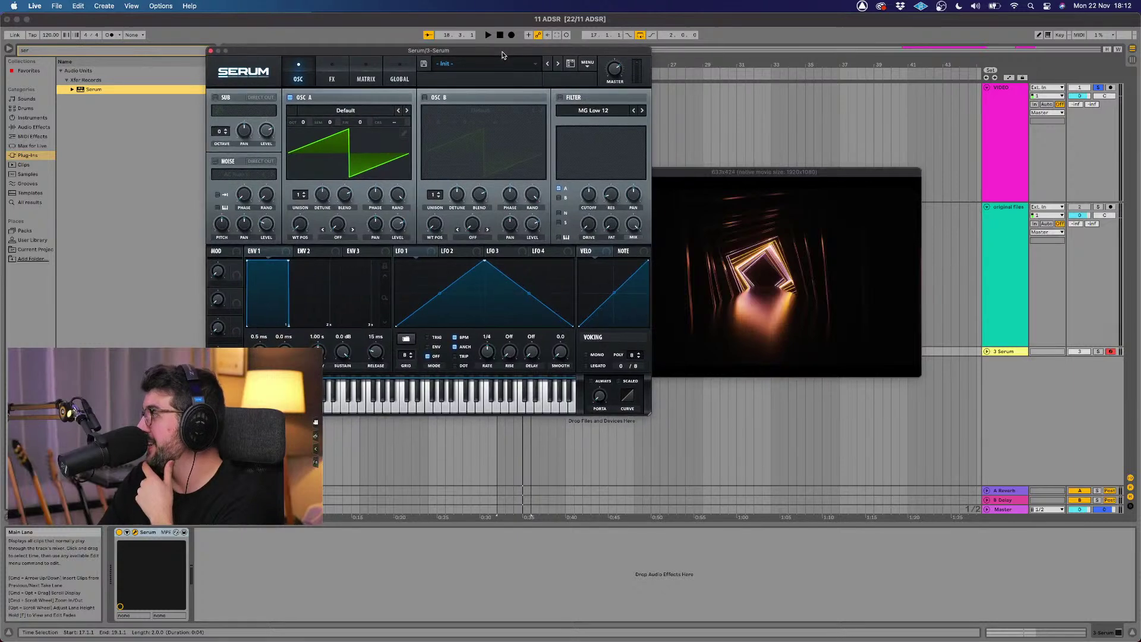
pyautogui.moveTo(881, 174); pyautogui.dragTo(1033, 327)
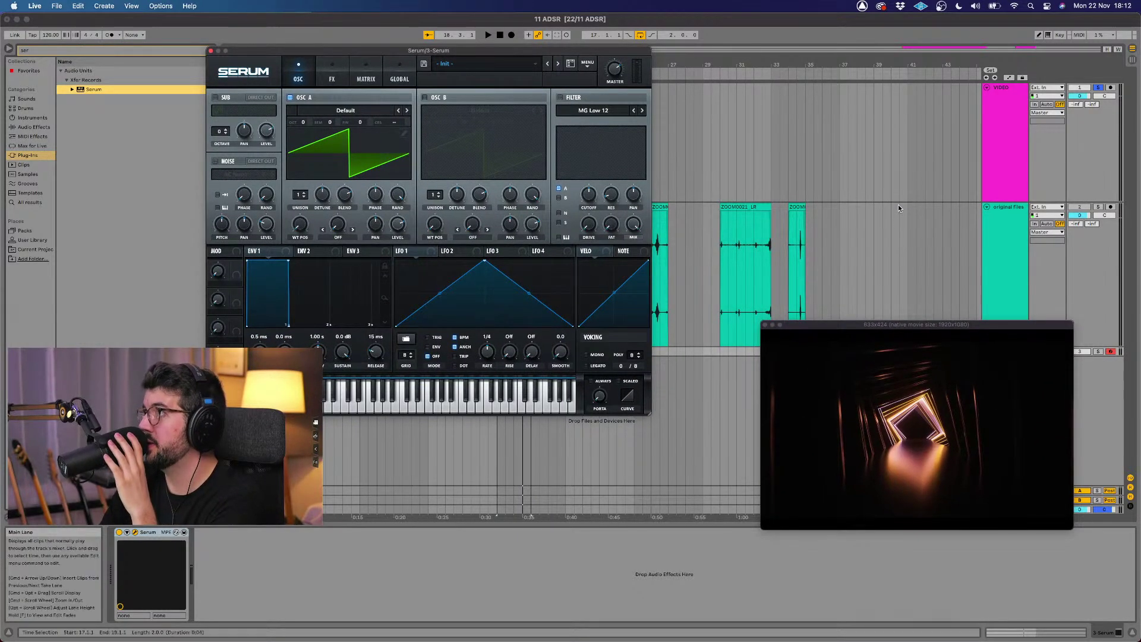
pyautogui.moveTo(893, 331); pyautogui.dragTo(720, 91)
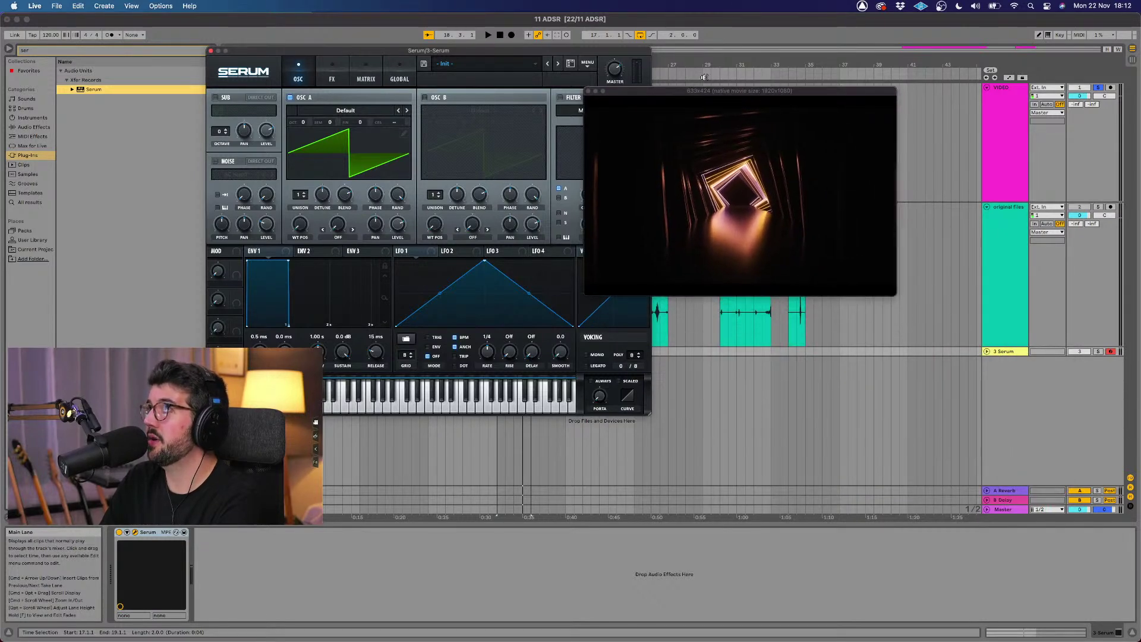
pyautogui.moveTo(616, 52); pyautogui.dragTo(1028, 201)
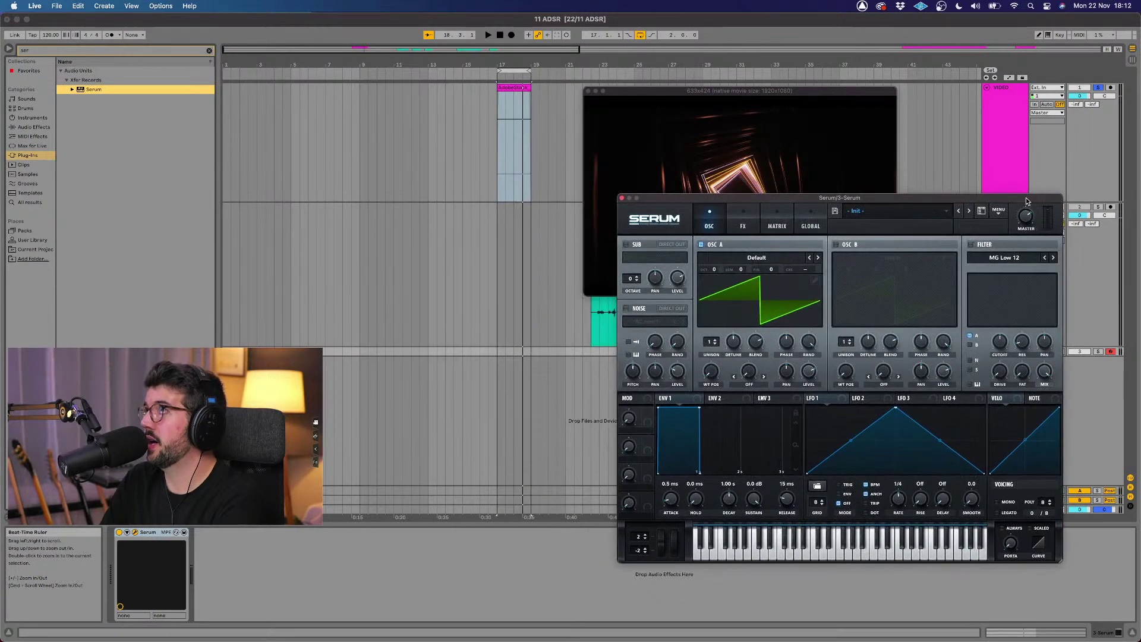
pyautogui.moveTo(844, 94); pyautogui.dragTo(552, 108)
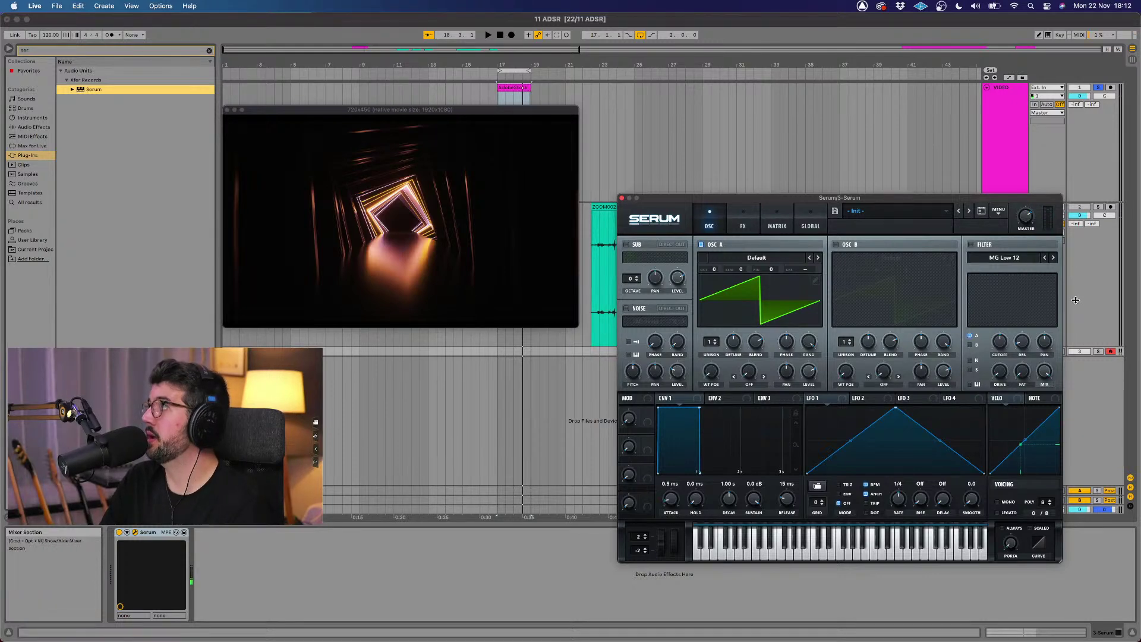
# Step: Turn off solo on the VIDEO track and keep the Serum editor clear of the video window
pyautogui.moveTo(1048, 199); pyautogui.dragTo(973, 188)
pyautogui.click(1099, 88)
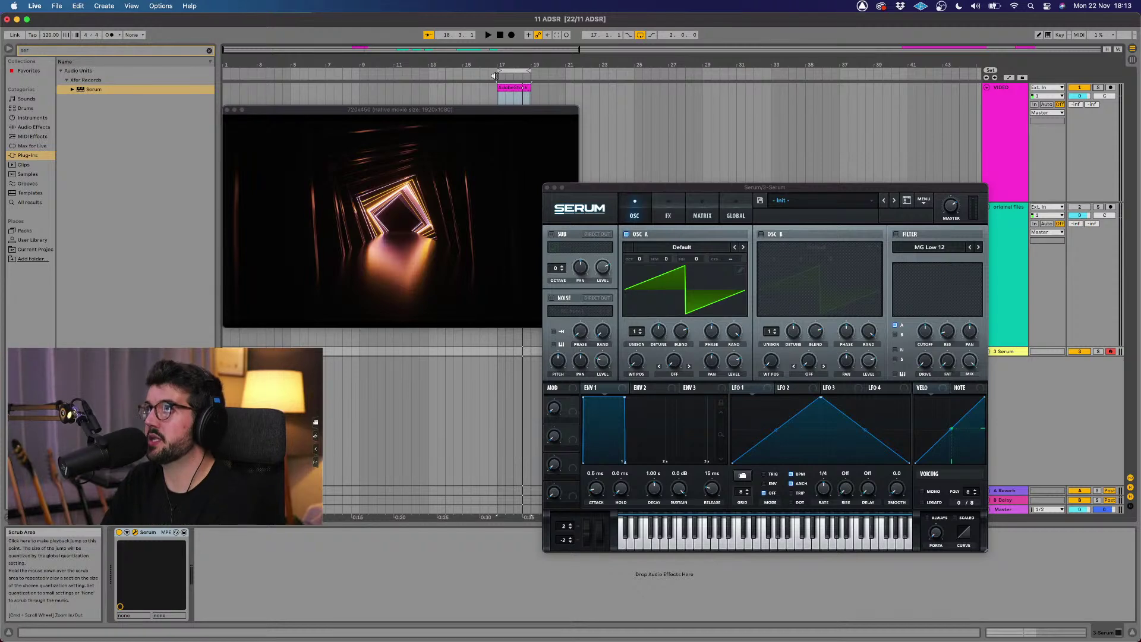
pyautogui.moveTo(684, 191); pyautogui.dragTo(763, 216)
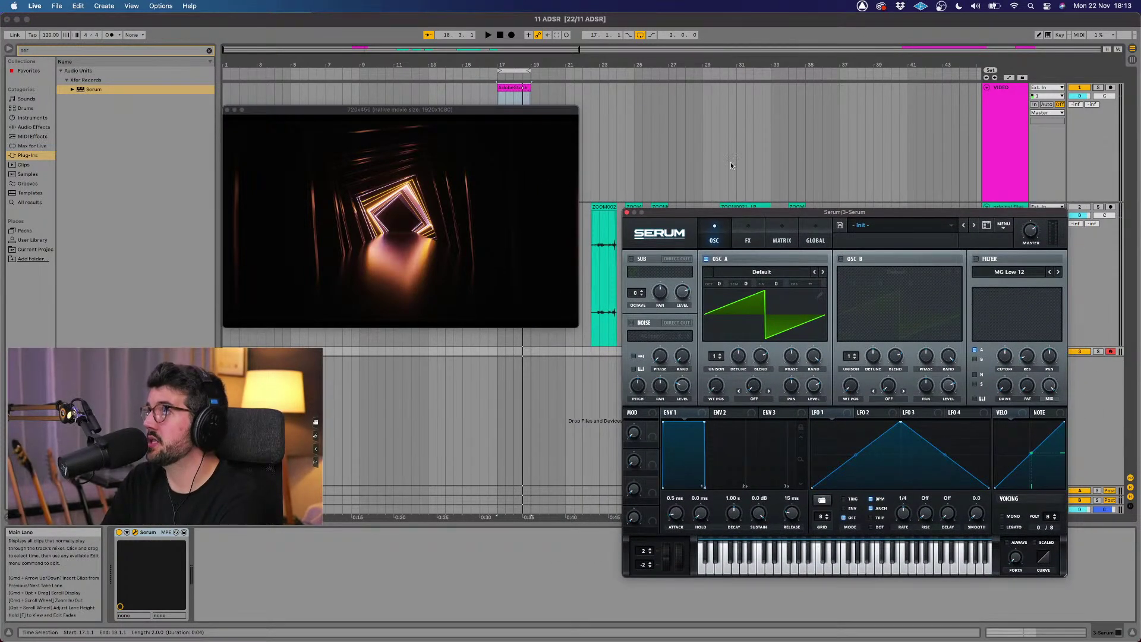
# Step: Replay the looped video clip from bar 17 several times to study its motion
pyautogui.click(499, 75)
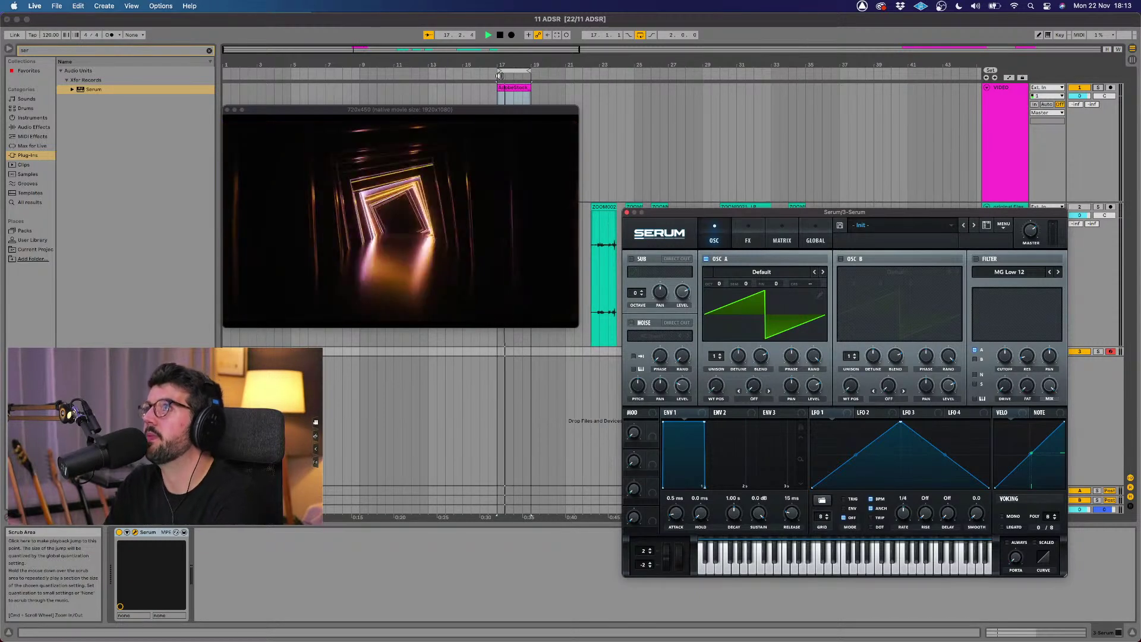
pyautogui.press('space')
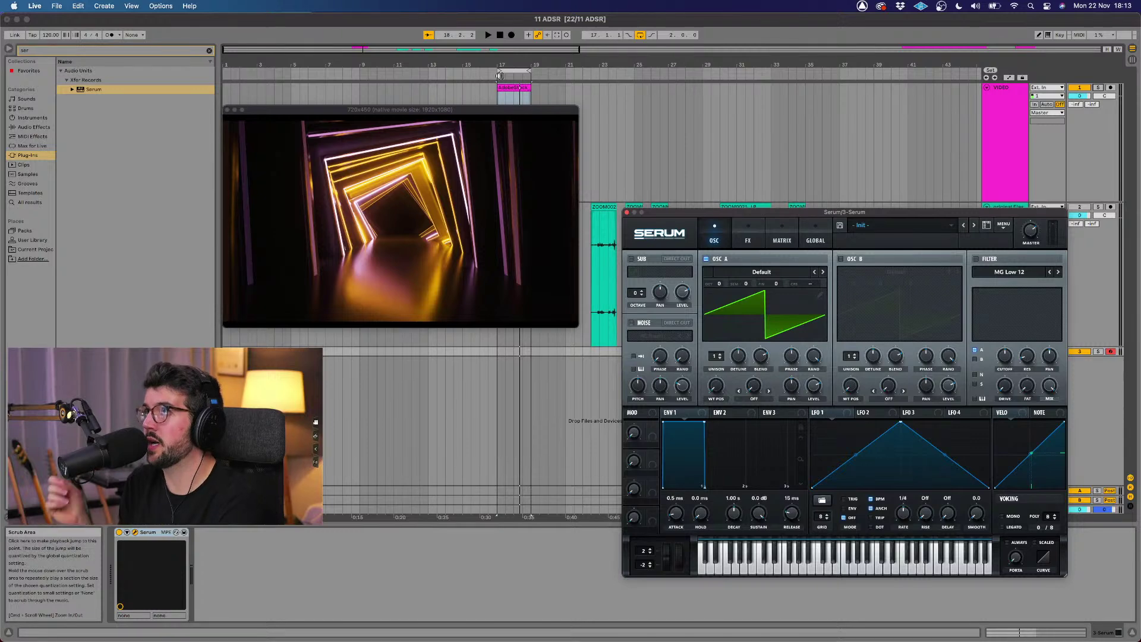
pyautogui.press('space')
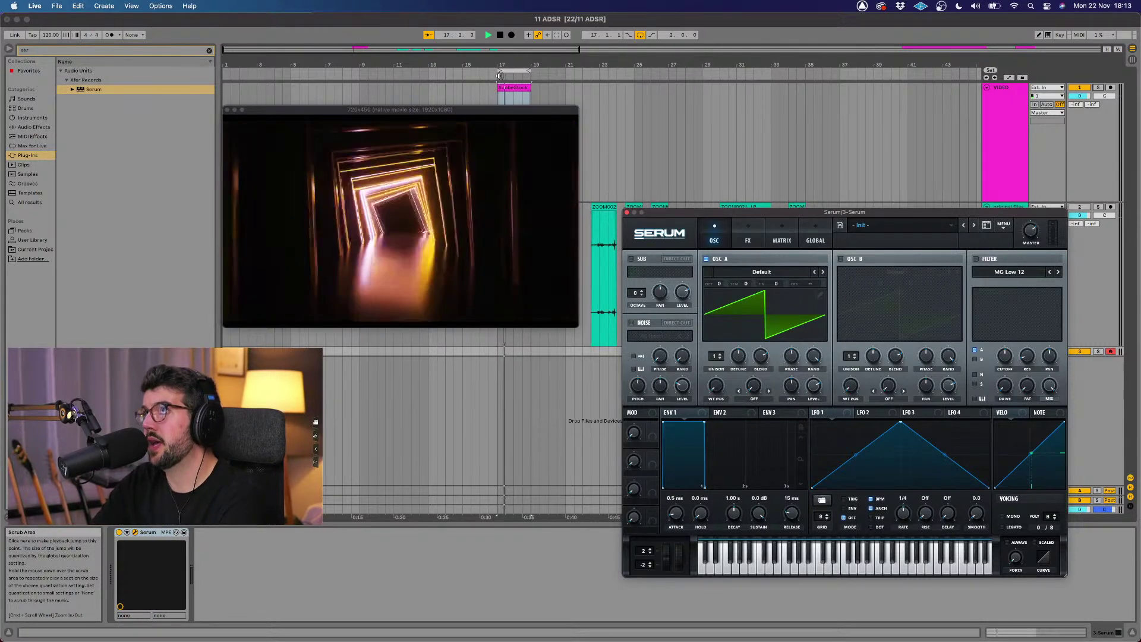
pyautogui.press('space')
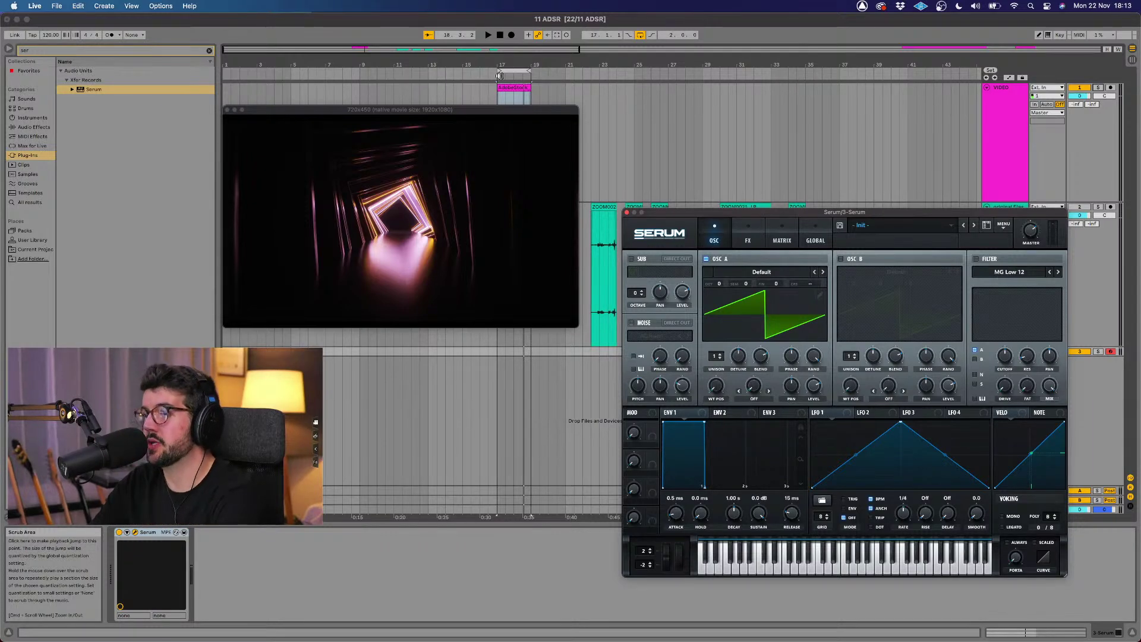
pyautogui.press('space')
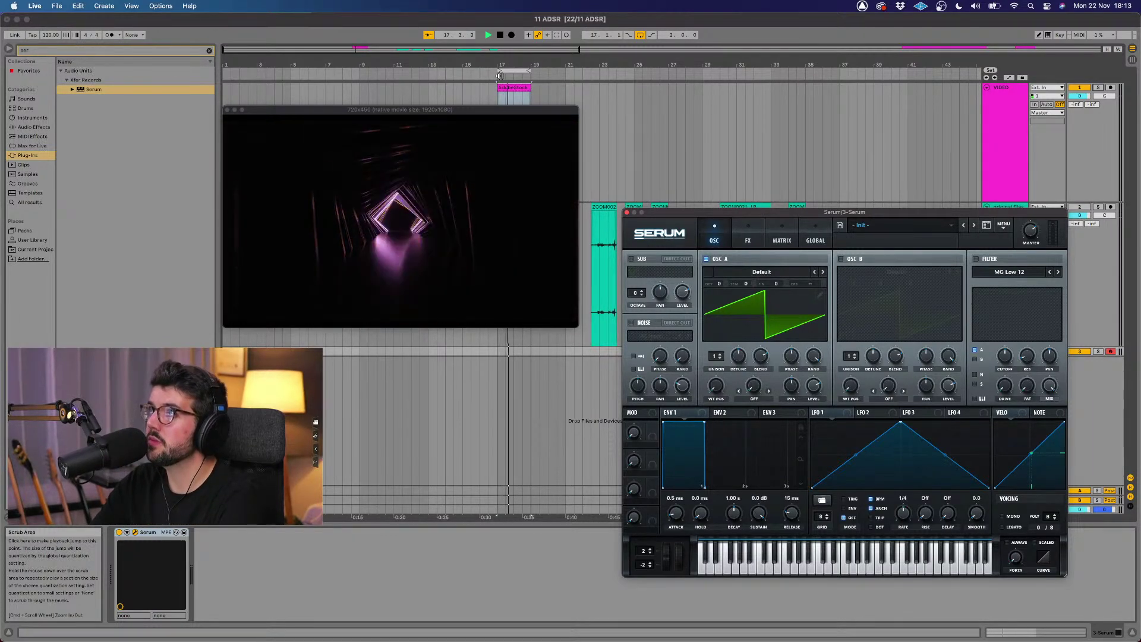
pyautogui.press('space')
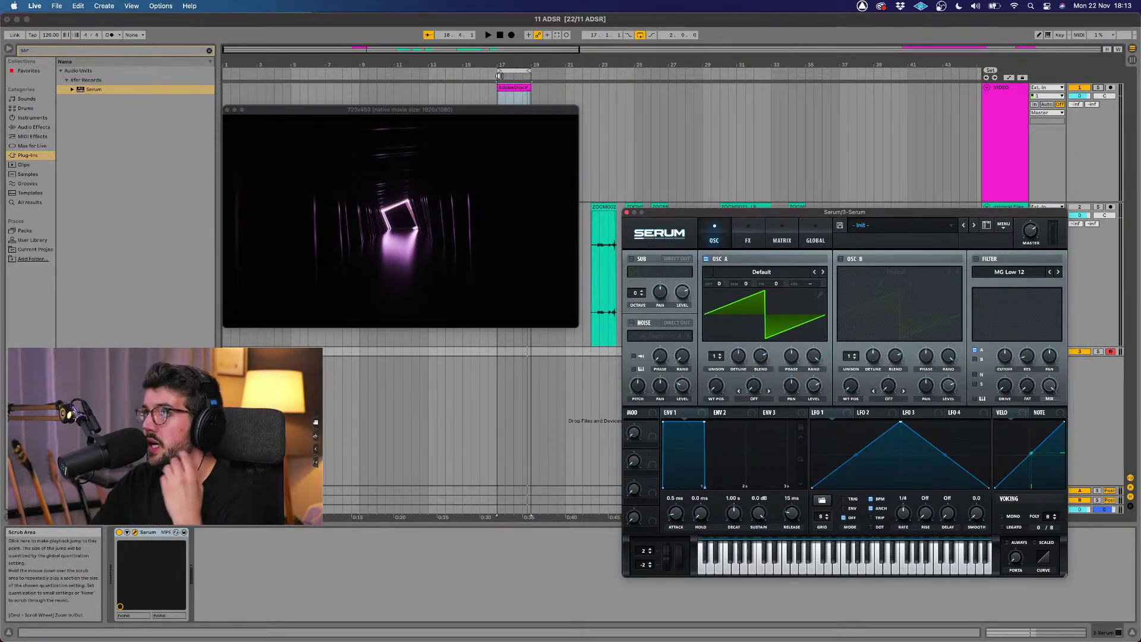
pyautogui.press('space')
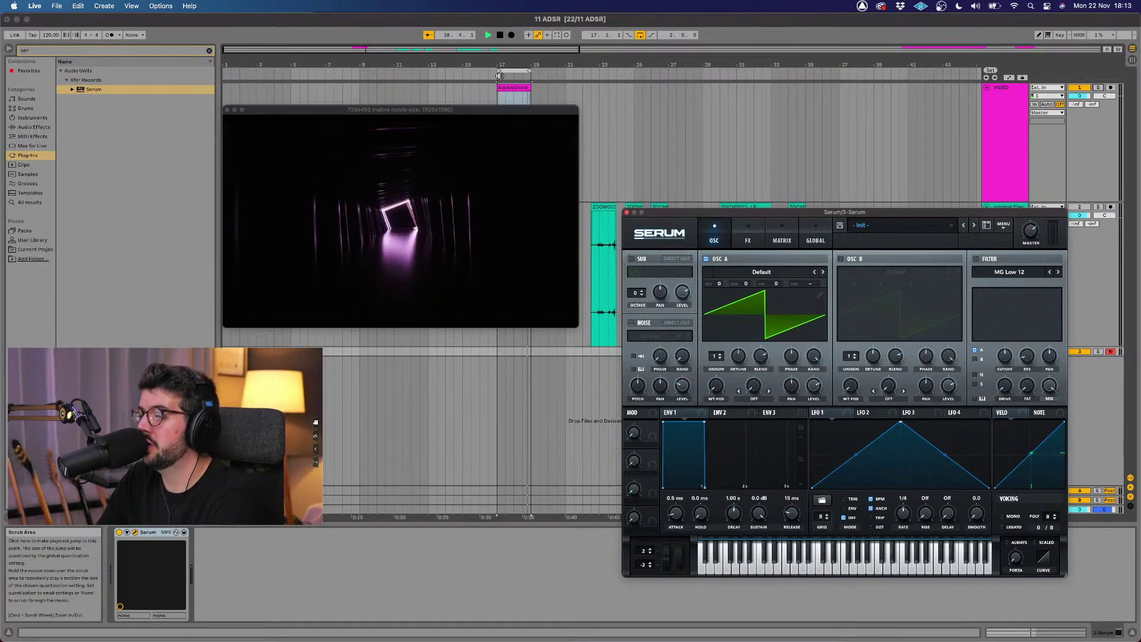
pyautogui.press('space')
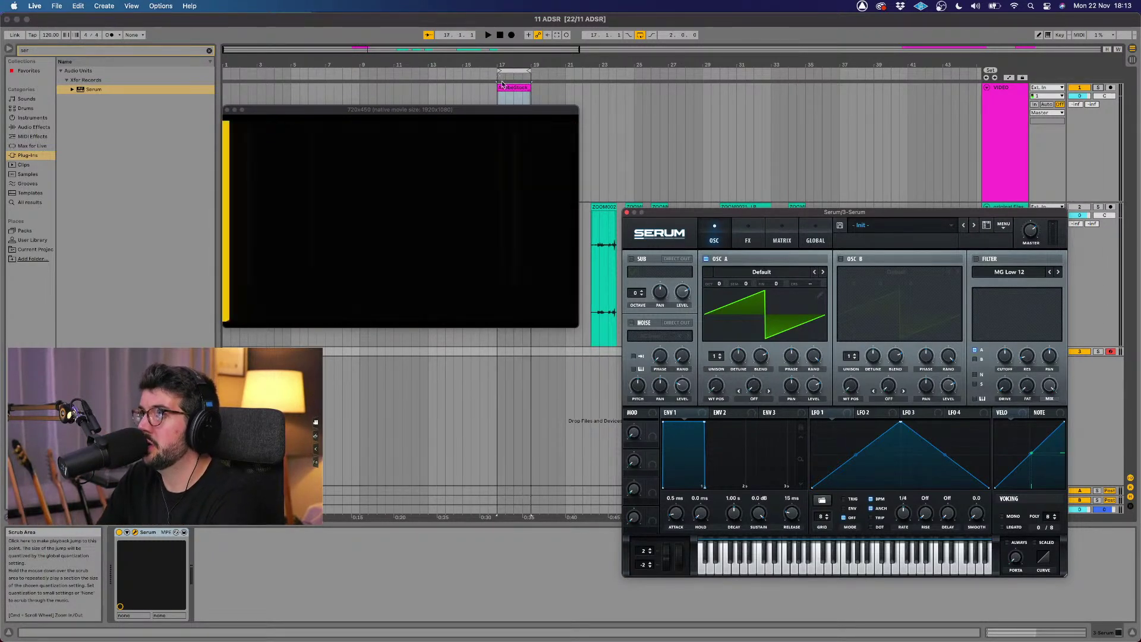
# Step: Load the Analog_BD_Sin wavetable from the Analog category into oscillator A and set its octave to -1
pyautogui.click(790, 274)
pyautogui.moveTo(789, 289)
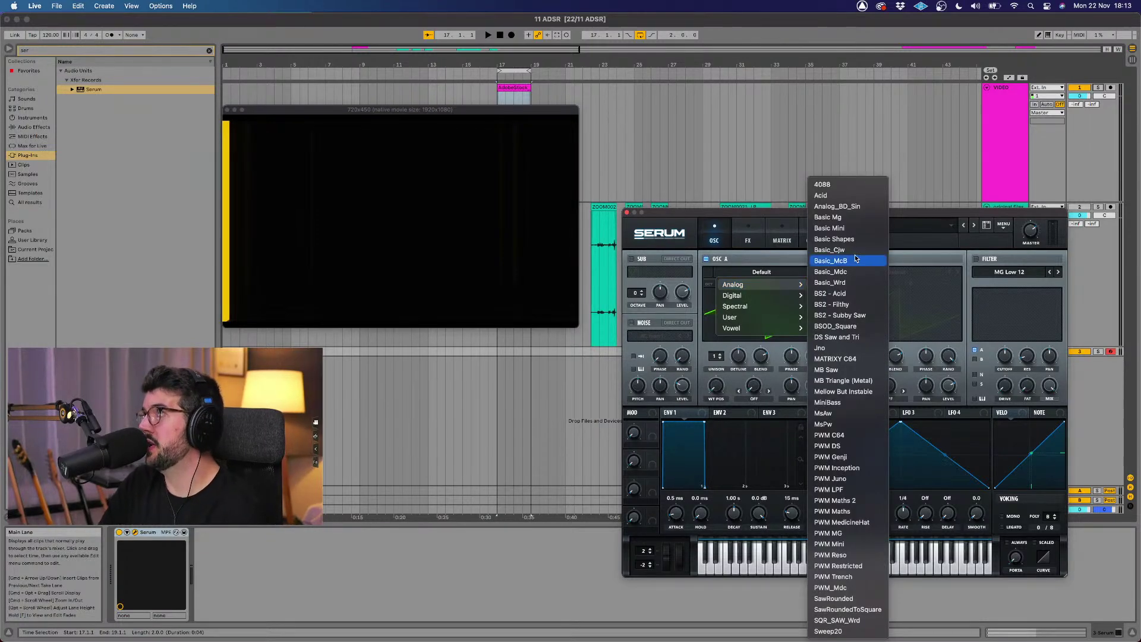
pyautogui.click(858, 205)
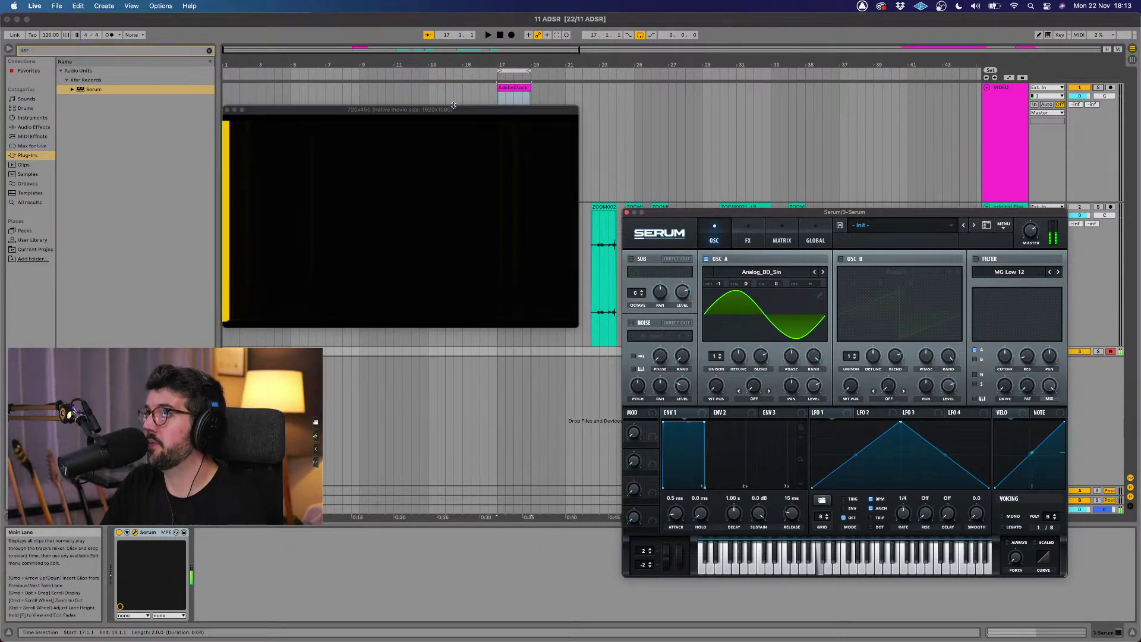
# Step: Nudge the video window down slightly and play the clip from bar 17 again
pyautogui.moveTo(476, 113); pyautogui.dragTo(476, 117)
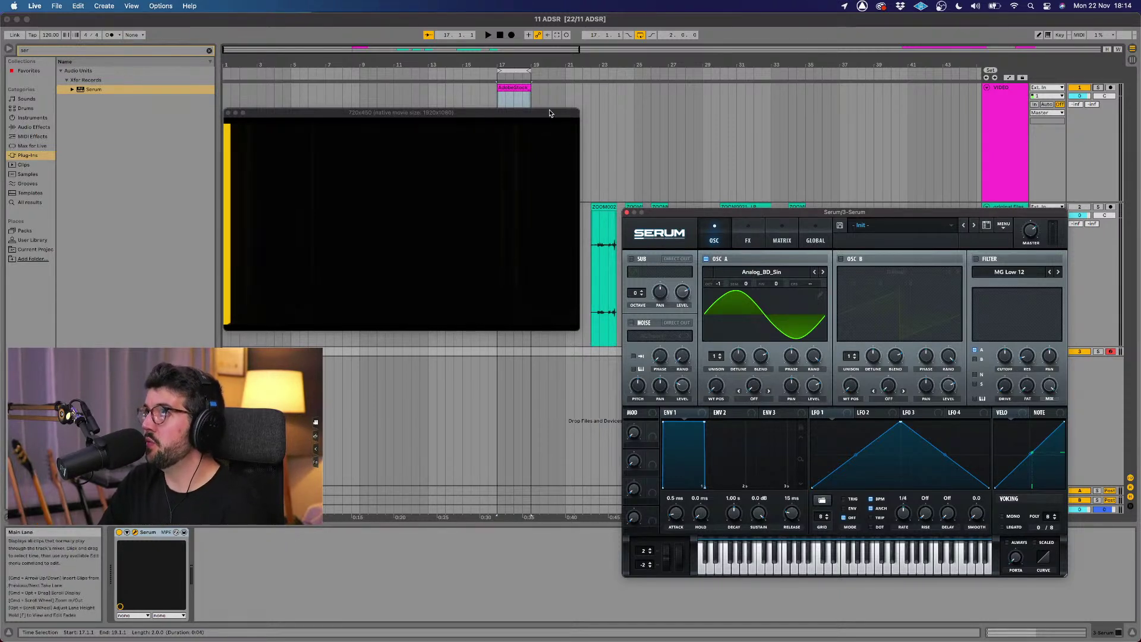
pyautogui.click(496, 75)
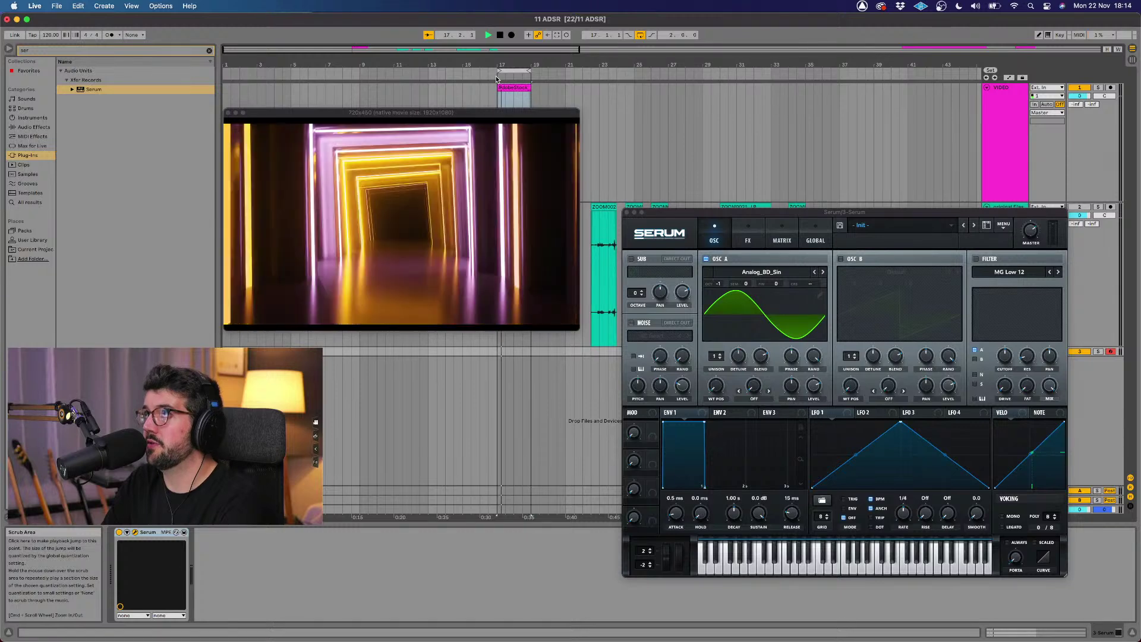
pyautogui.click(496, 75)
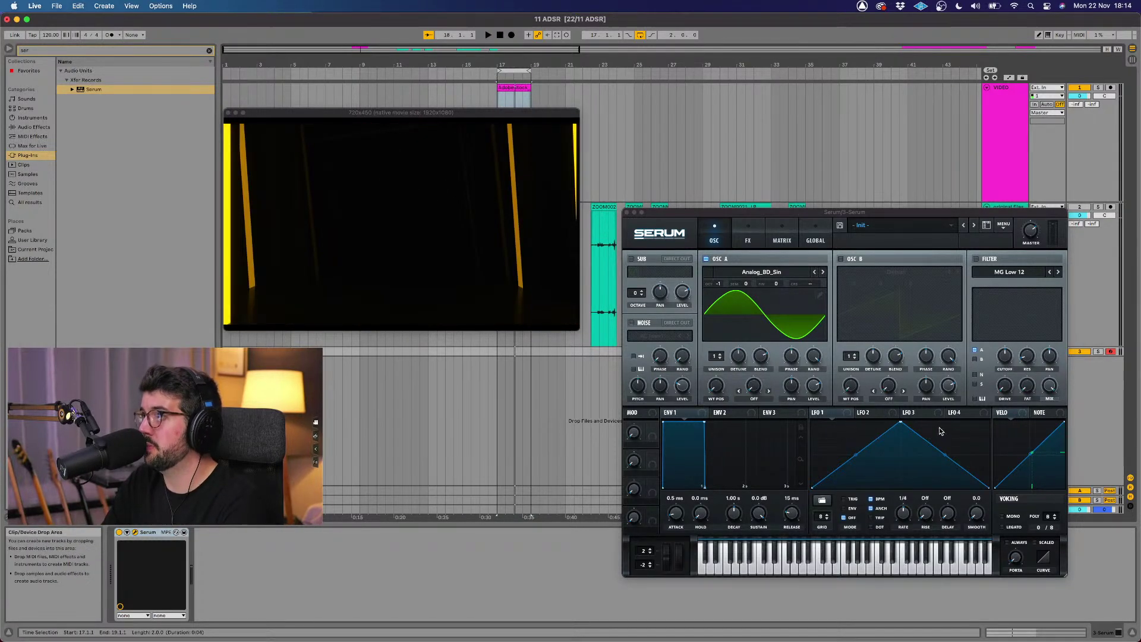
# Step: Shape LFO 1 as a falling ramp in ENV mode without BPM sync at 4.0 Hz, and assign it to oscillator A's semitone pitch
pyautogui.click(900, 423)
pyautogui.moveTo(899, 423); pyautogui.dragTo(812, 420)
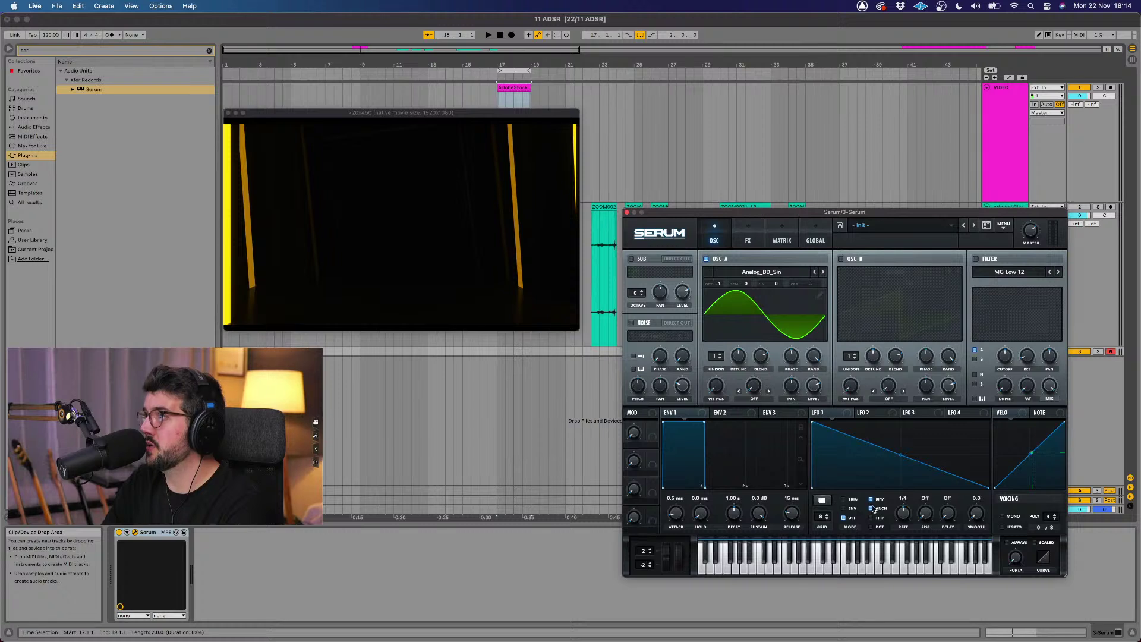
pyautogui.click(844, 508)
pyautogui.click(871, 499)
pyautogui.moveTo(901, 512); pyautogui.dragTo(901, 521)
pyautogui.moveTo(849, 414); pyautogui.dragTo(750, 285)
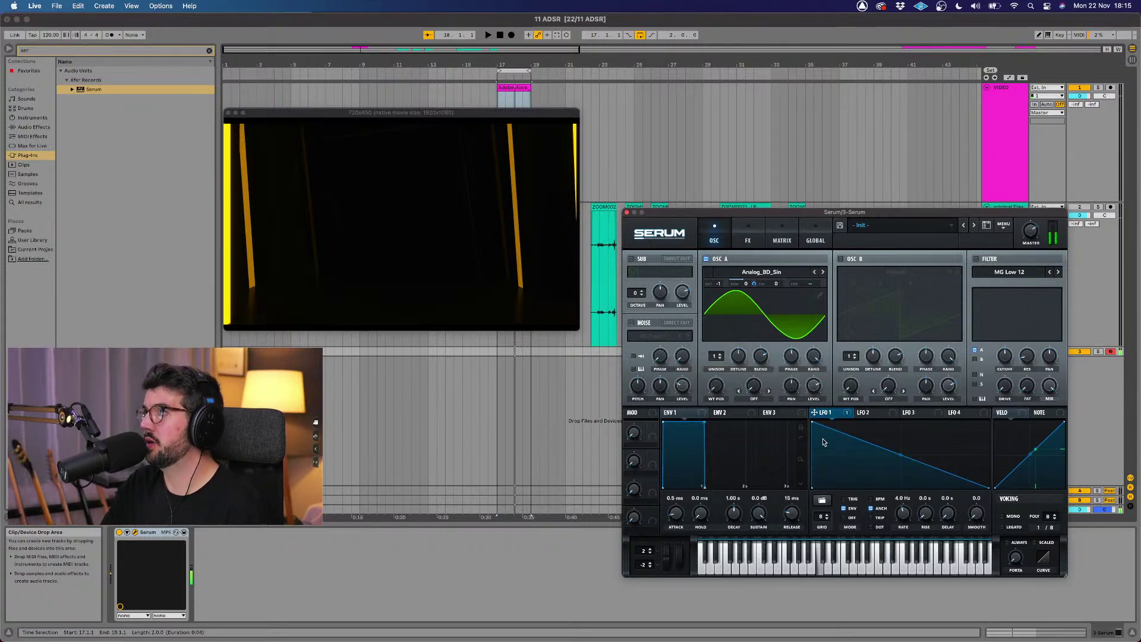
# Step: Reverse LFO 1 into a rising ramp at 1.1 Hz and audition the sound against the looped clip
pyautogui.moveTo(813, 424); pyautogui.dragTo(813, 487)
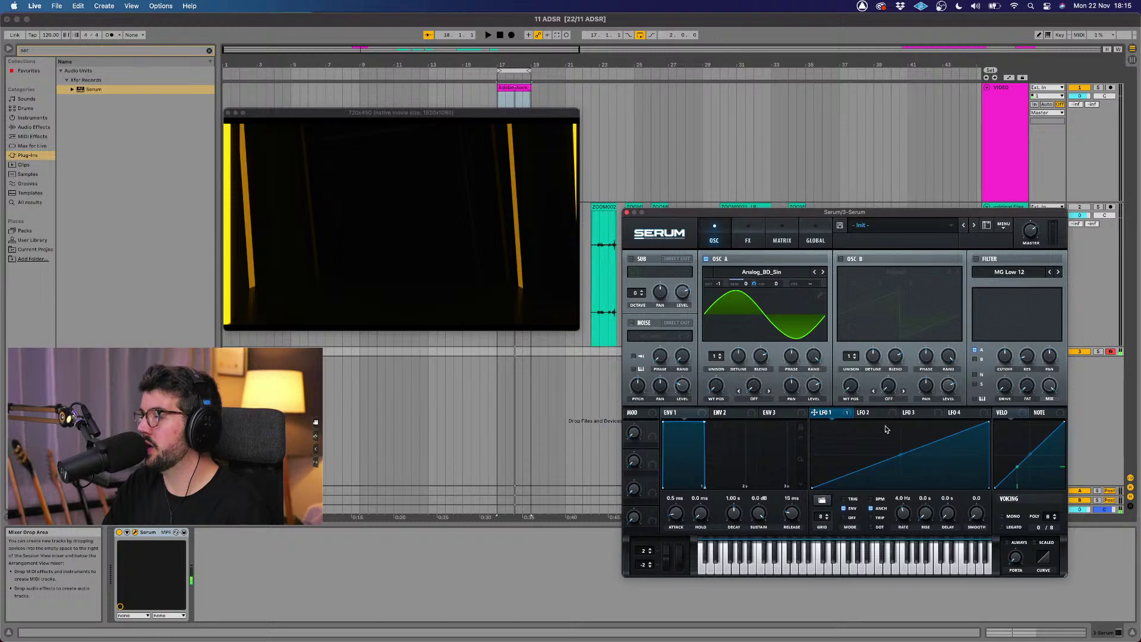
pyautogui.moveTo(908, 509); pyautogui.dragTo(901, 519)
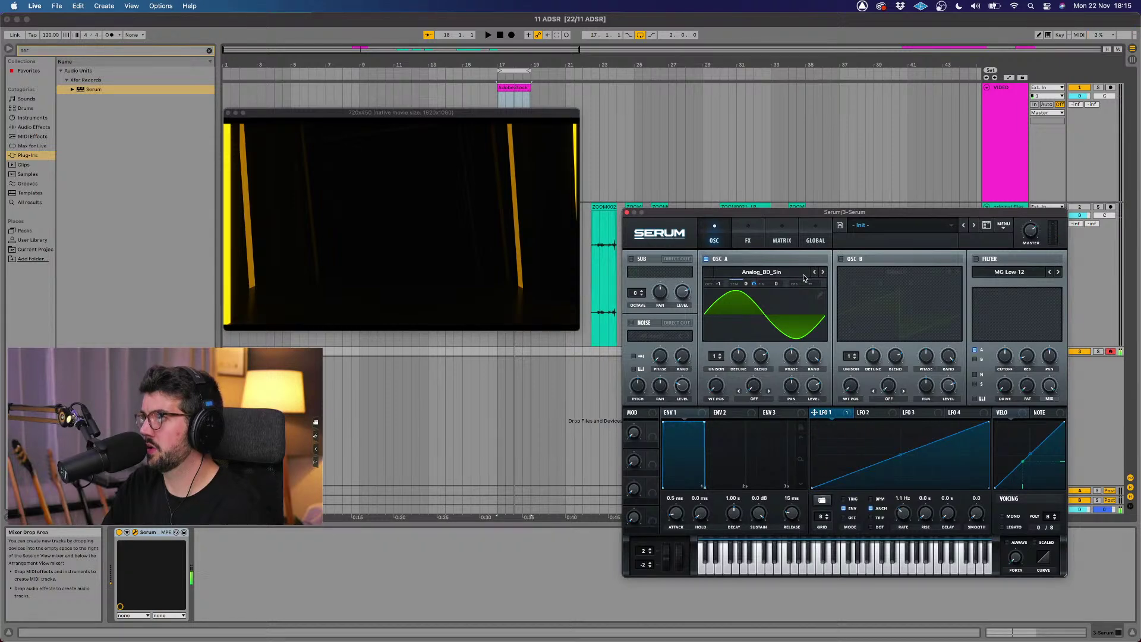
pyautogui.moveTo(800, 214); pyautogui.dragTo(784, 206)
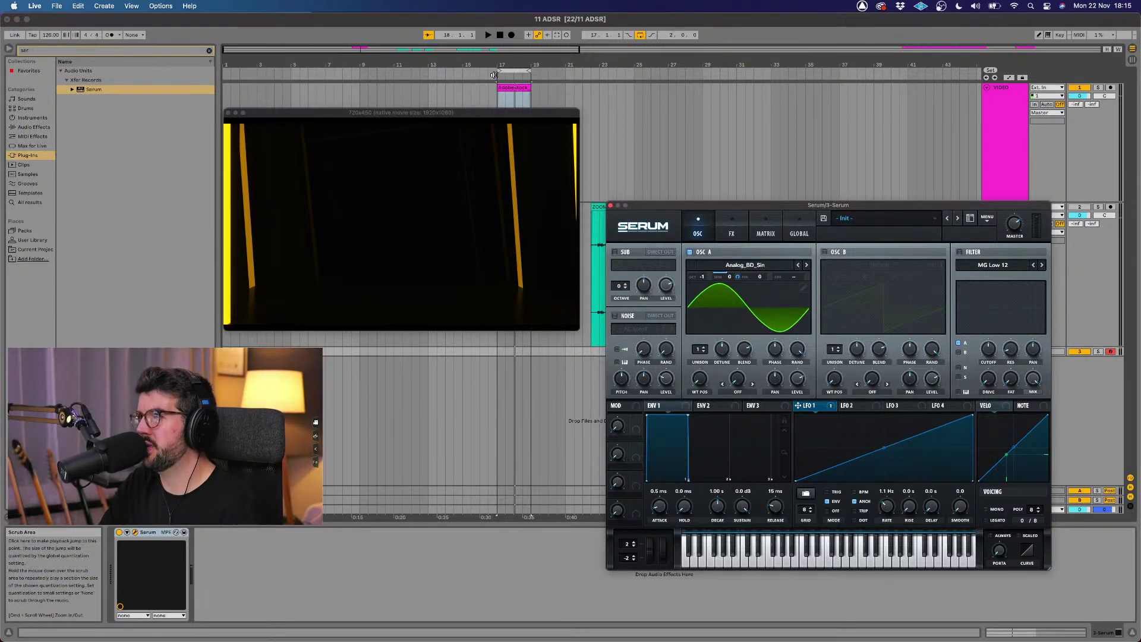
pyautogui.click(494, 74)
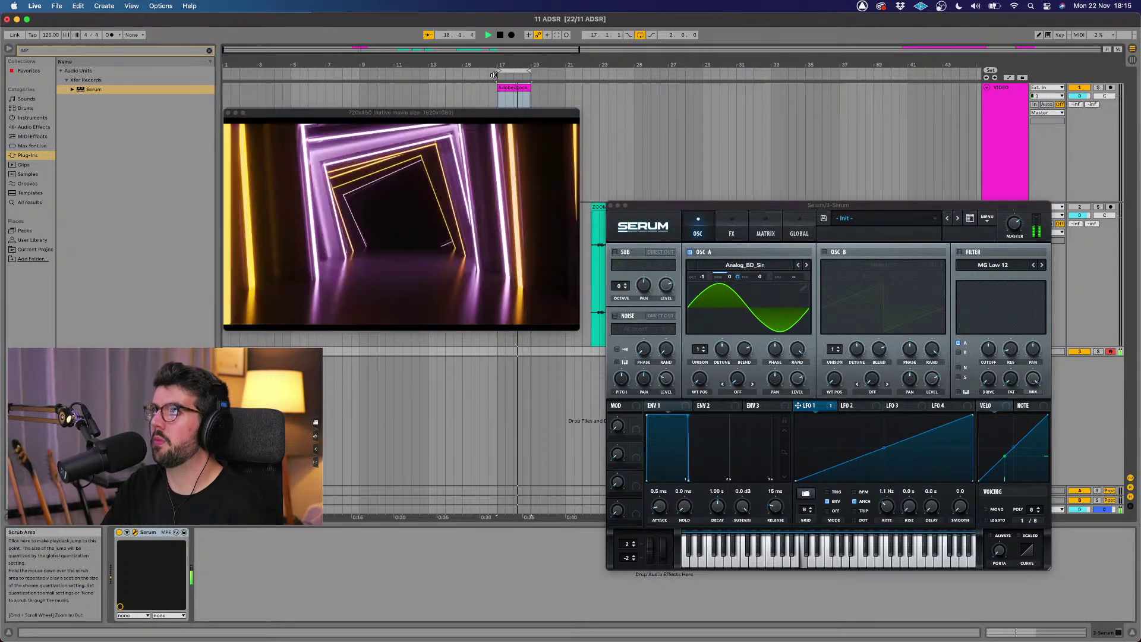
# Step: Shorten both the video clip at bar 17 and its loop region to one bar, with the video window moved off the clip
pyautogui.moveTo(559, 119); pyautogui.dragTo(537, 183)
pyautogui.moveTo(528, 87); pyautogui.dragTo(514, 87)
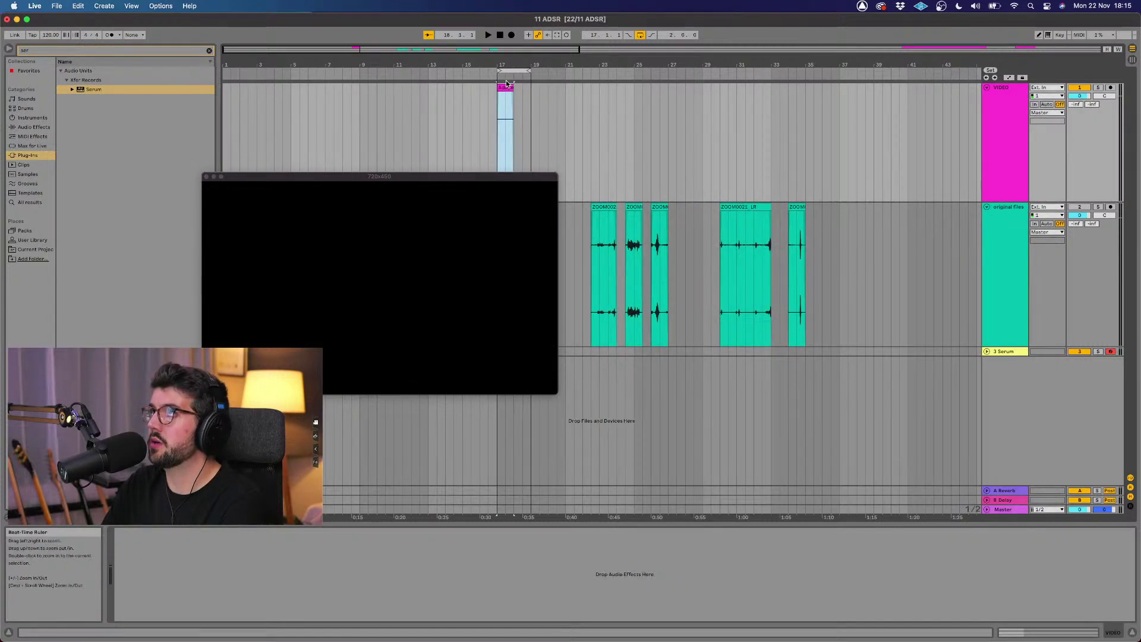
pyautogui.click(497, 74)
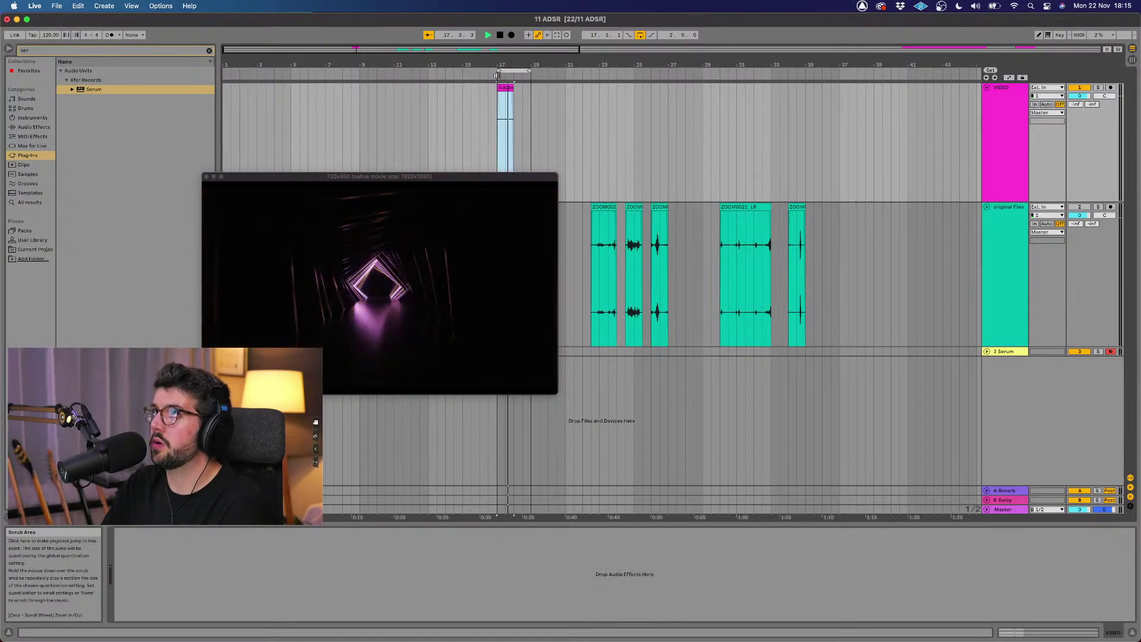
pyautogui.press('space')
pyautogui.moveTo(526, 71); pyautogui.dragTo(513, 71)
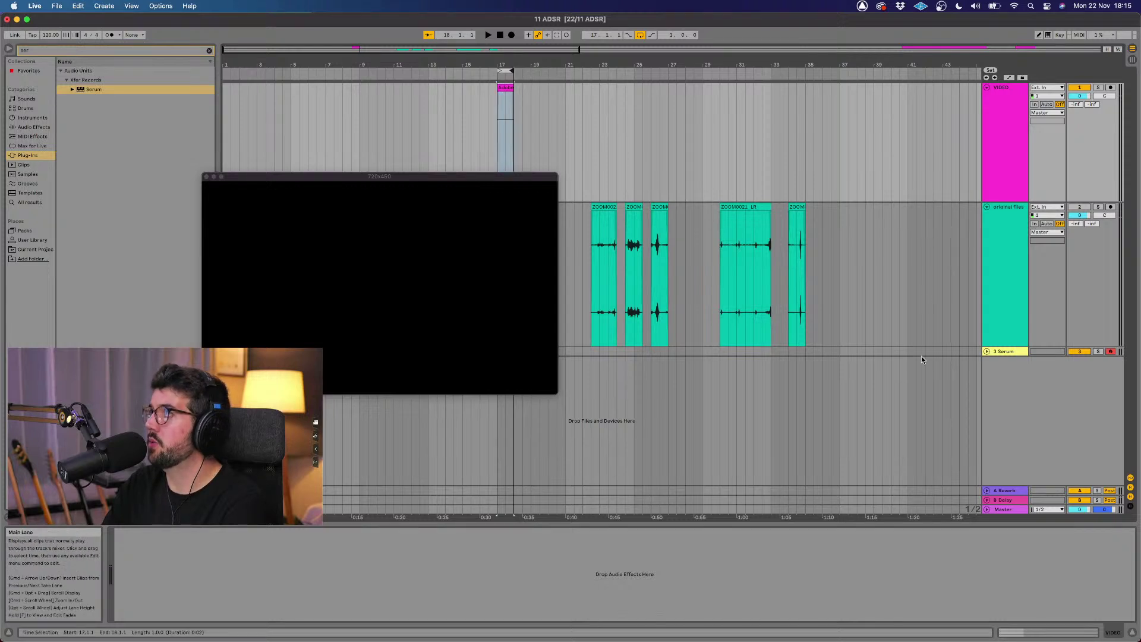
# Step: Select the Serum track and play the one-bar loop along with the synth
pyautogui.click(1011, 351)
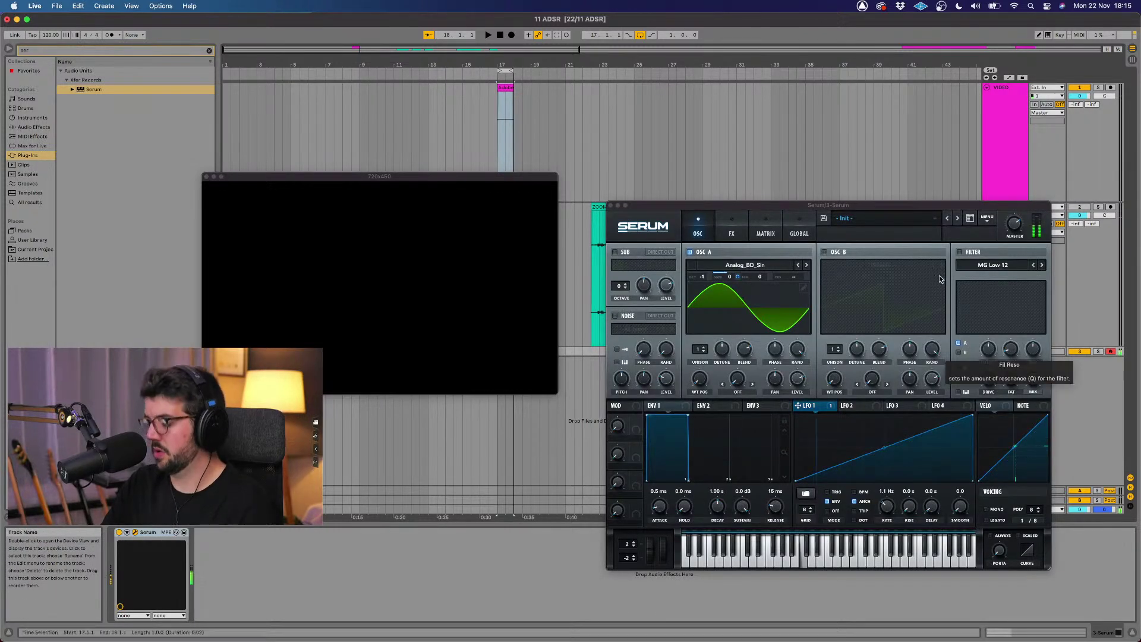
pyautogui.press('space')
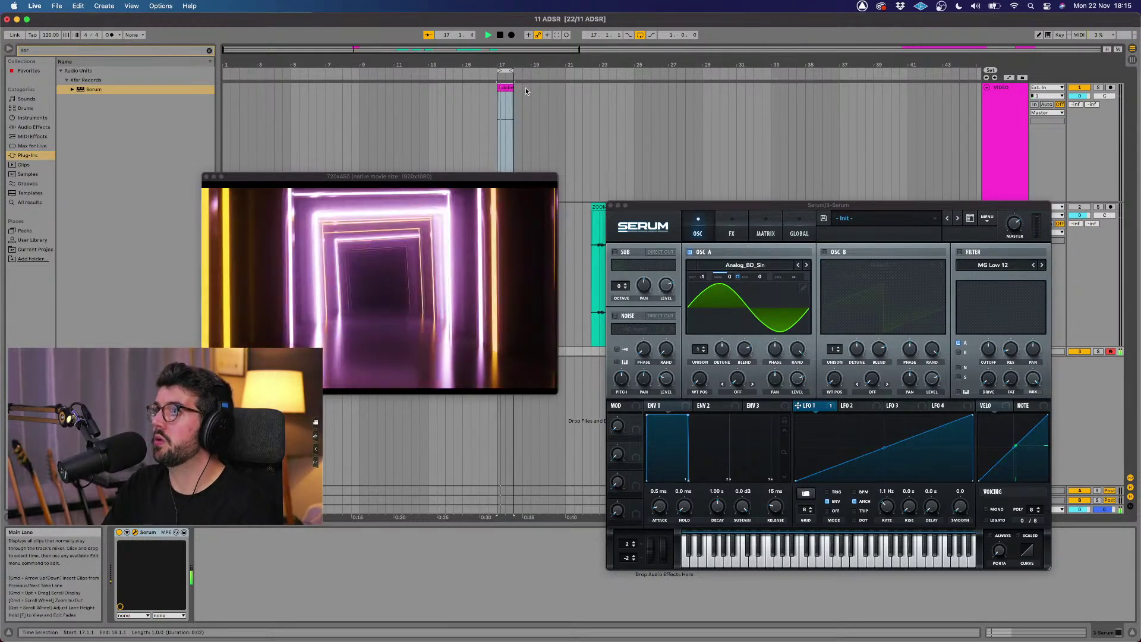
# Step: Enable Distortion in Serum's effects rack after briefly trying Reverb and switching it off
pyautogui.click(734, 230)
pyautogui.moveTo(737, 202); pyautogui.dragTo(736, 195)
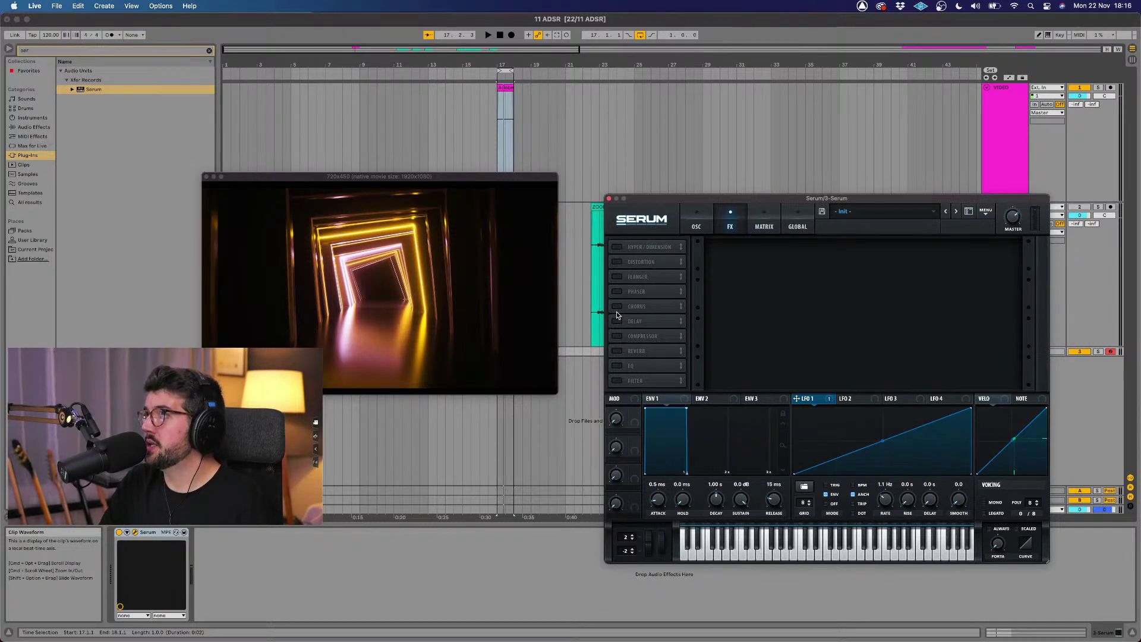
pyautogui.click(617, 351)
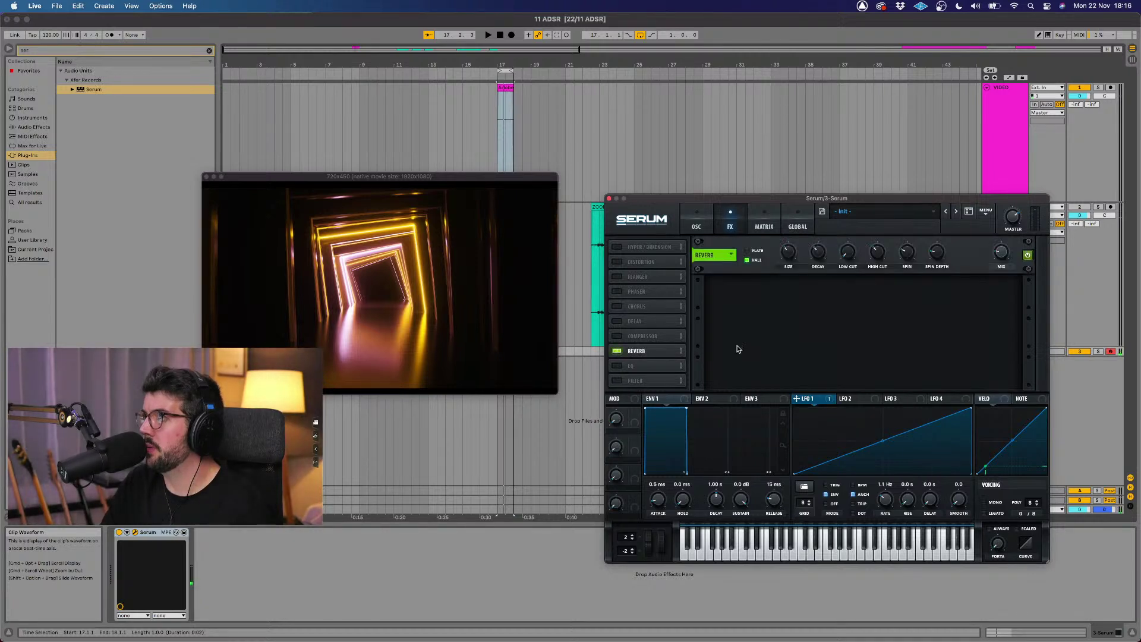
pyautogui.click(617, 351)
pyautogui.click(617, 261)
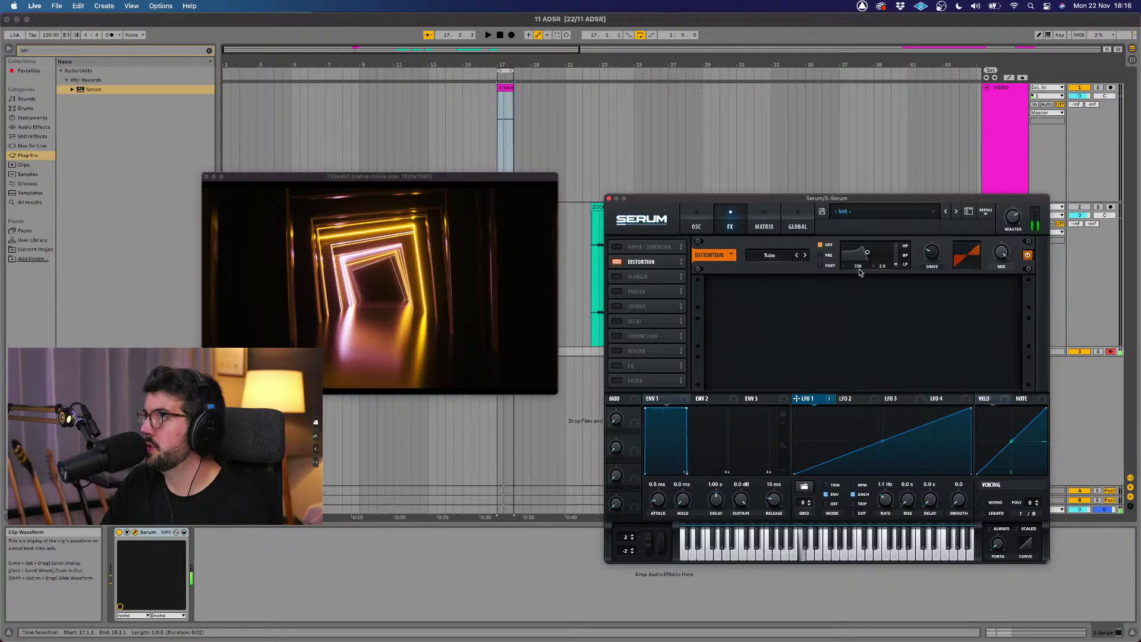
# Step: Audition several distortion types on the synth sound and settle on Diode 1
pyautogui.click(807, 256)
pyautogui.click(806, 255)
pyautogui.click(806, 256)
pyautogui.click(806, 255)
pyautogui.click(806, 256)
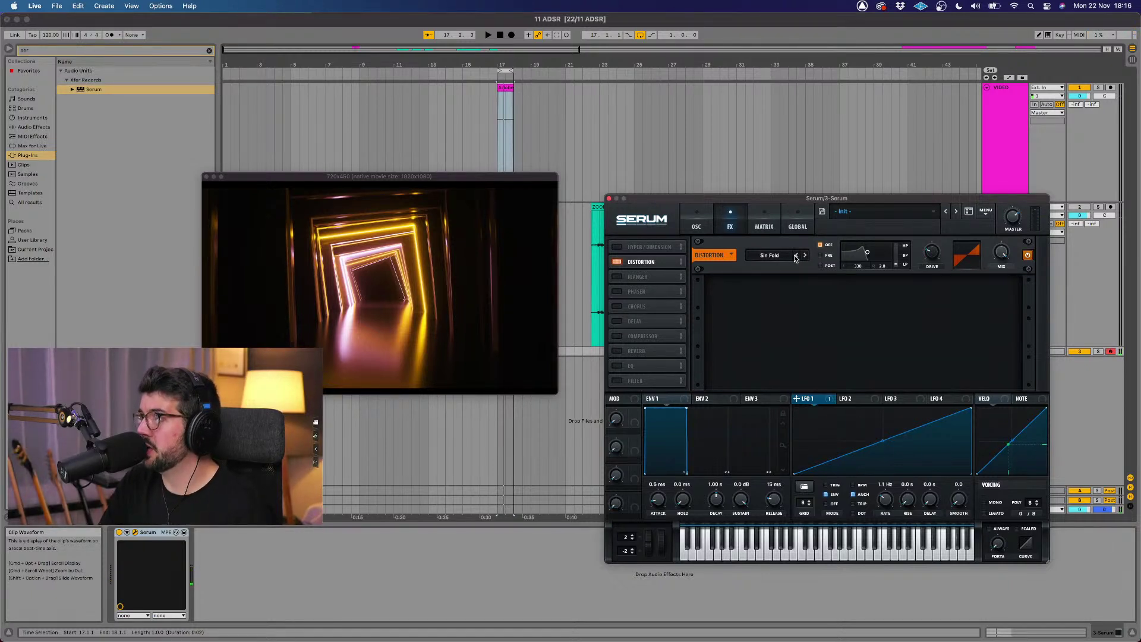
pyautogui.click(796, 255)
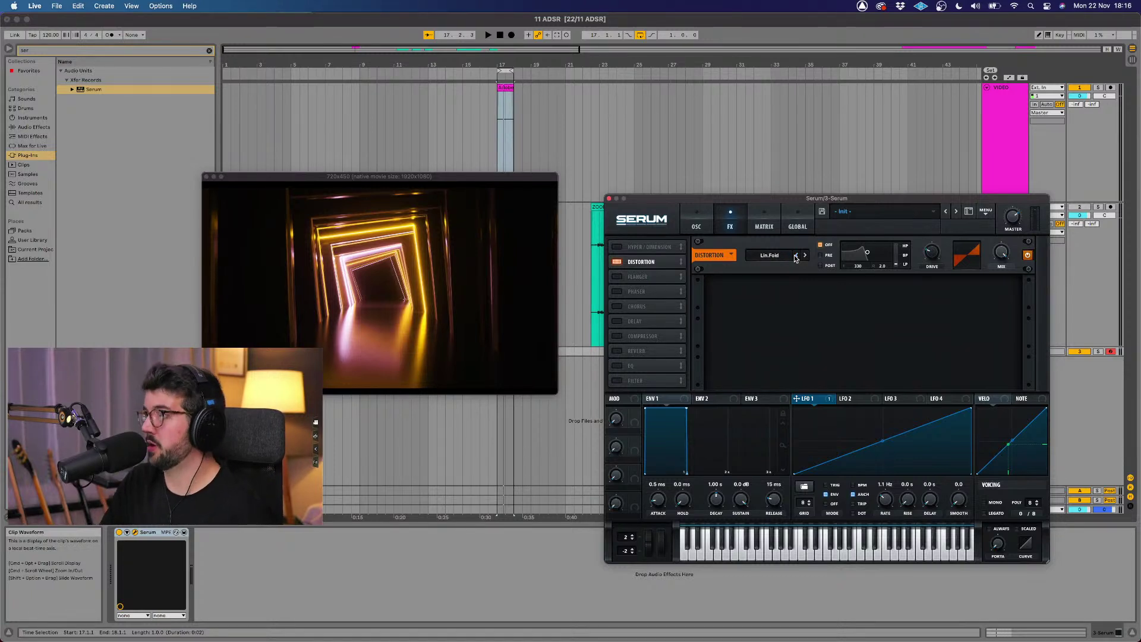
pyautogui.click(796, 256)
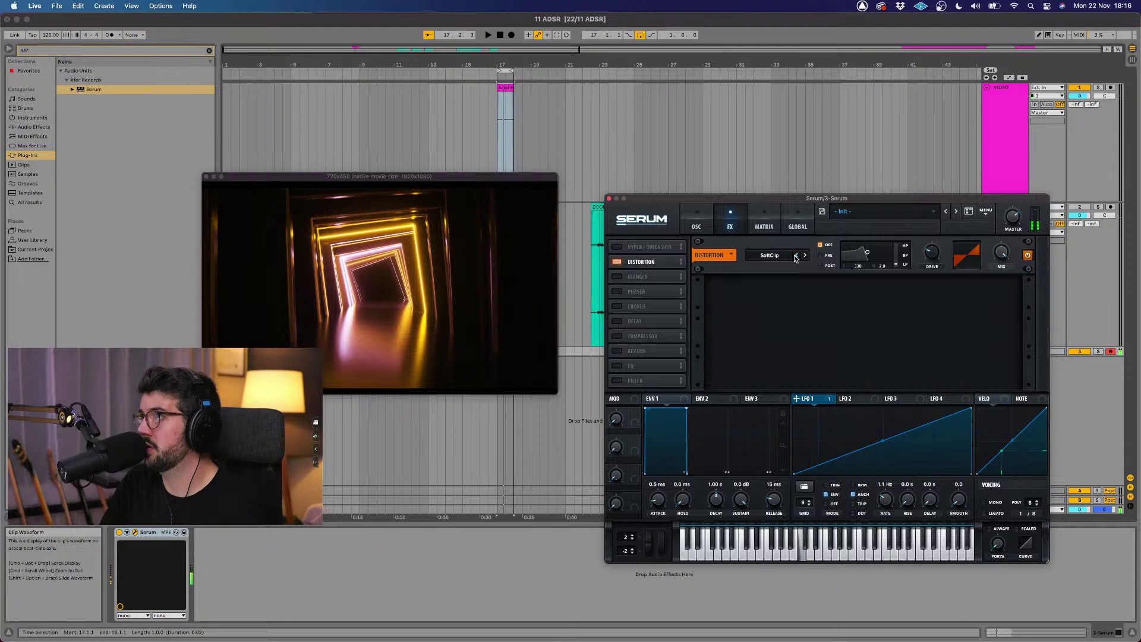
pyautogui.click(805, 255)
pyautogui.click(805, 256)
pyautogui.click(805, 256)
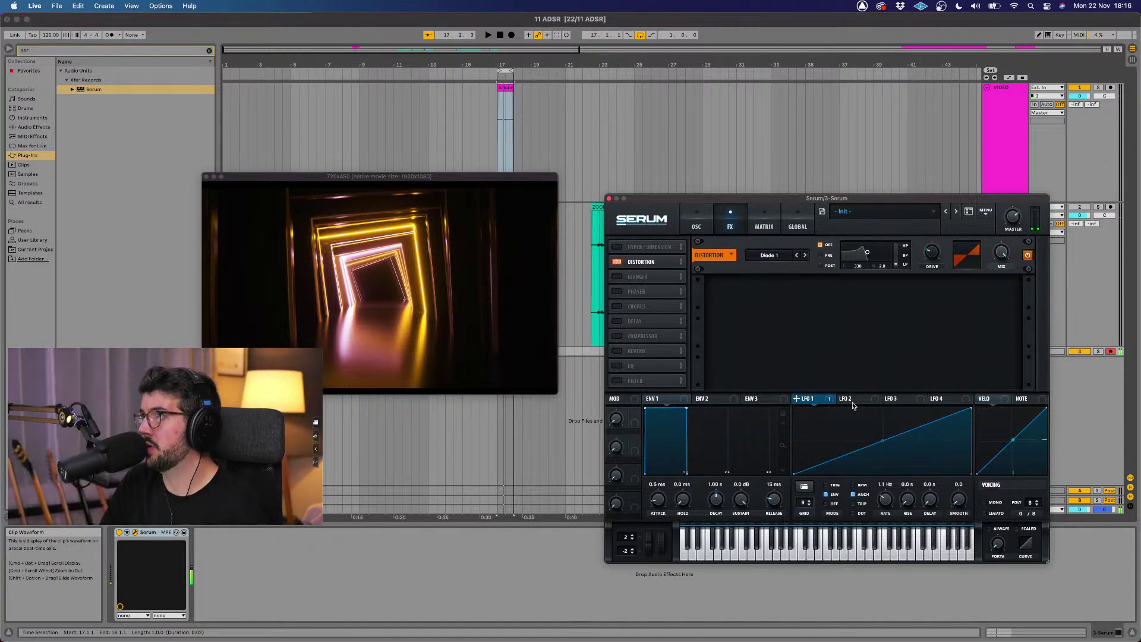
# Step: Reshape LFO 2 into a straight rising ramp and adjust the Distortion effect's mix by ear
pyautogui.click(878, 402)
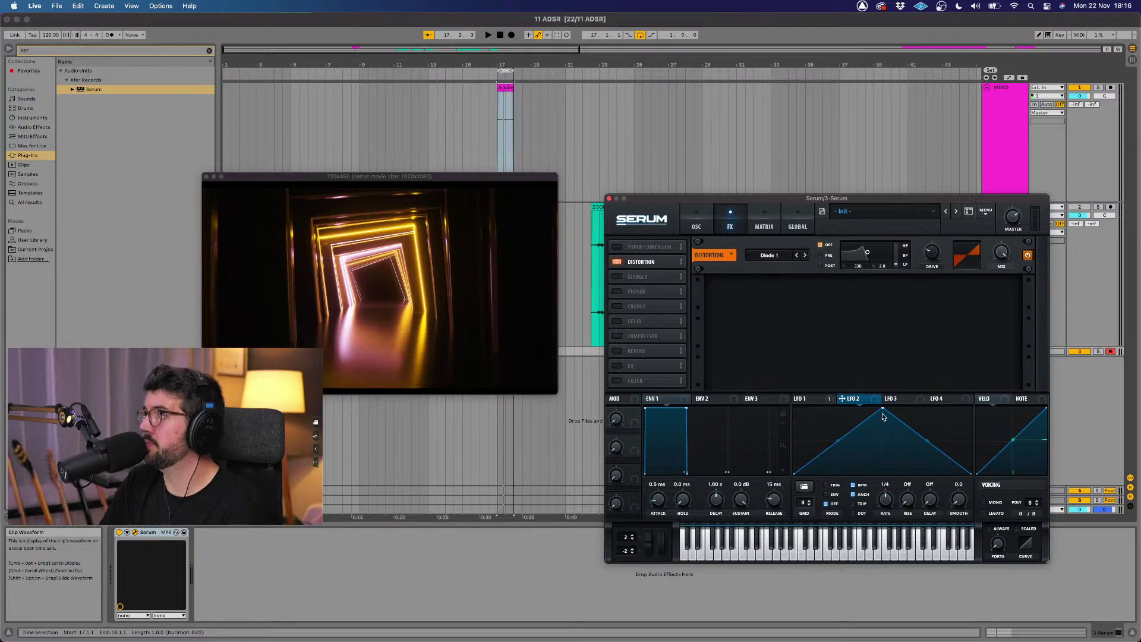
pyautogui.moveTo(883, 409); pyautogui.dragTo(979, 384)
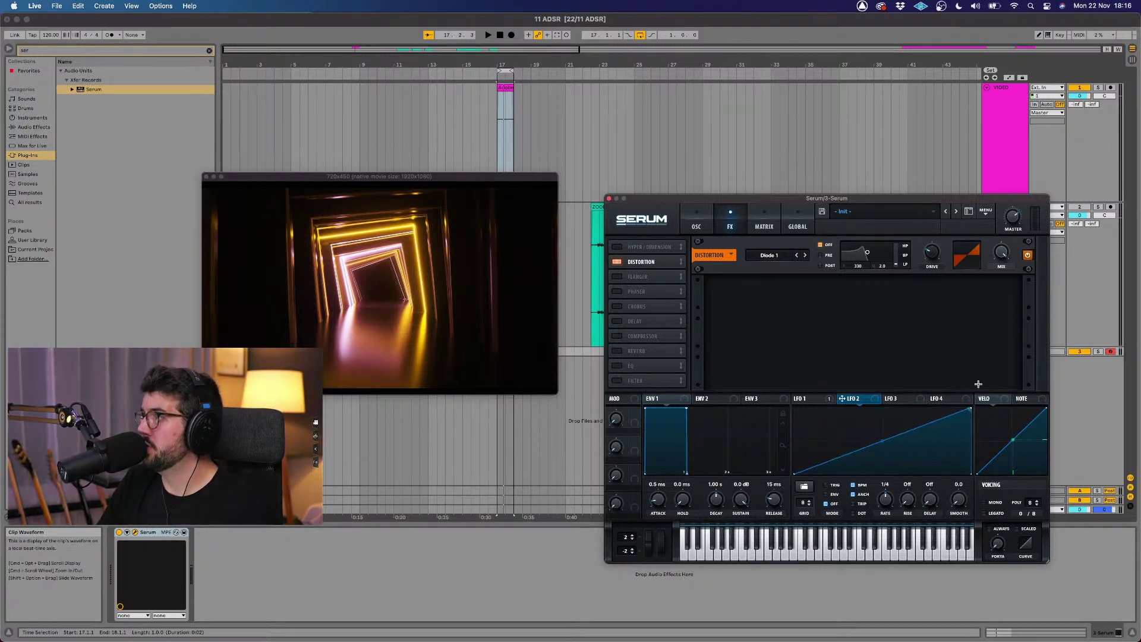
pyautogui.moveTo(1003, 252)
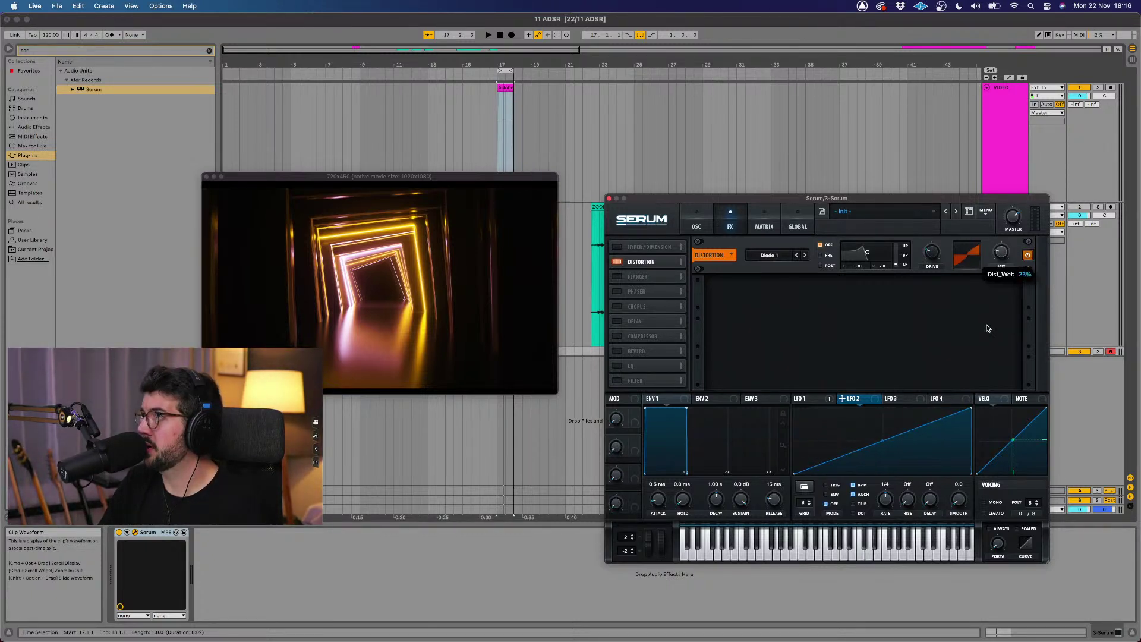
pyautogui.moveTo(992, 305)
pyautogui.mouseDown()
pyautogui.moveTo(1004, 273)
pyautogui.moveTo(999, 328)
pyautogui.moveTo(993, 313)
pyautogui.mouseUp()
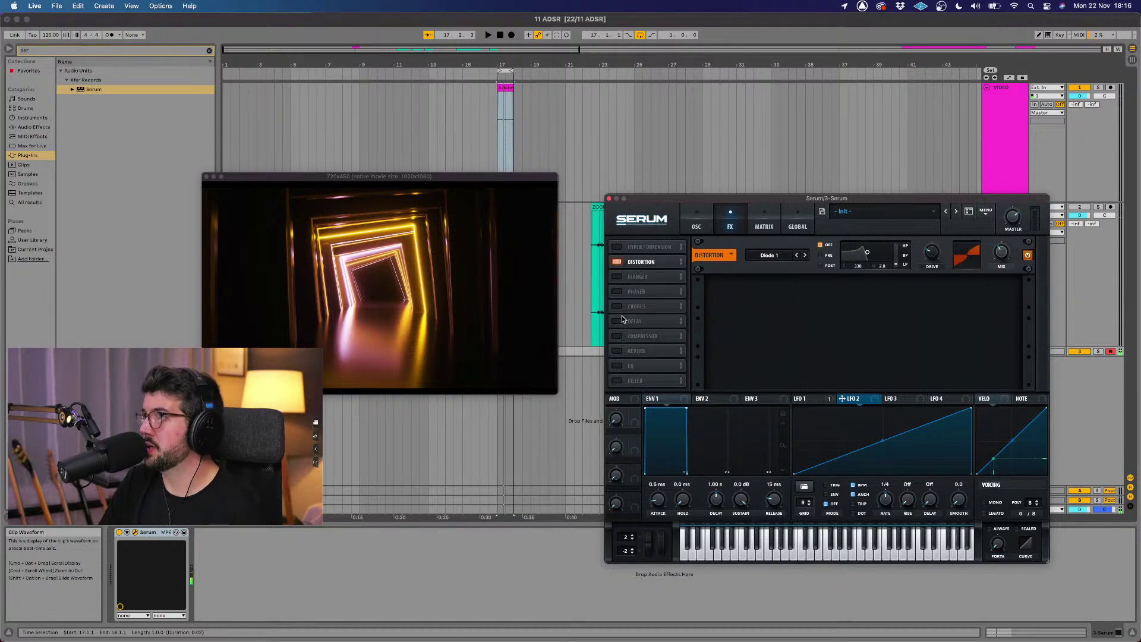
# Step: Enable Reverb with its mix modulated by LFO 2, running LFO 2 in Env mode without BPM sync at 6.2 Hz
pyautogui.click(622, 351)
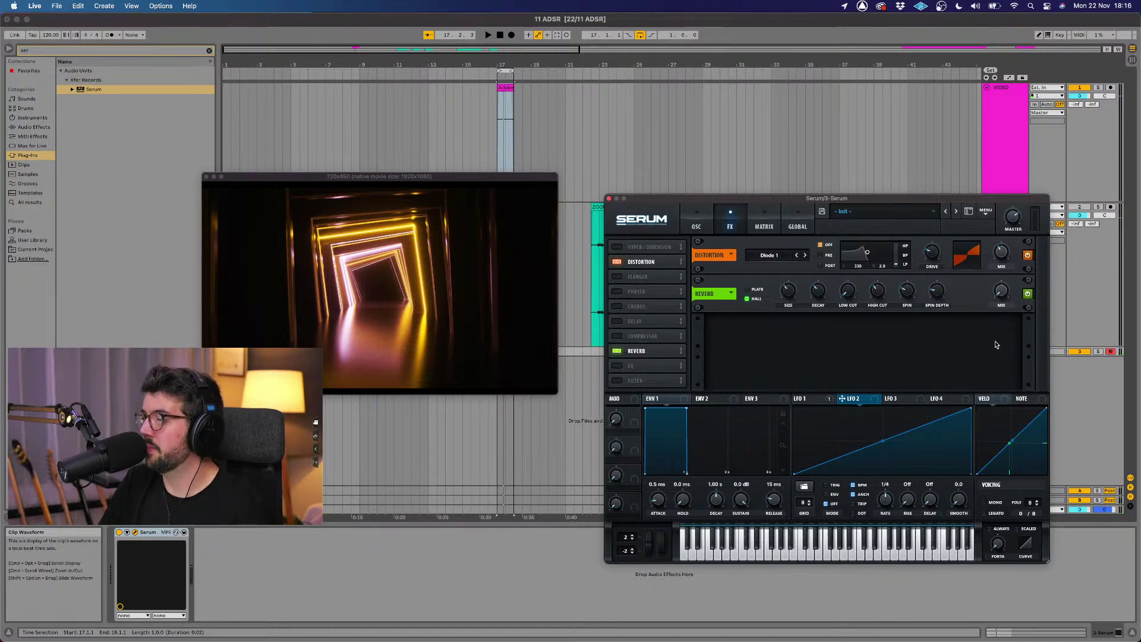
pyautogui.moveTo(879, 402); pyautogui.dragTo(990, 292)
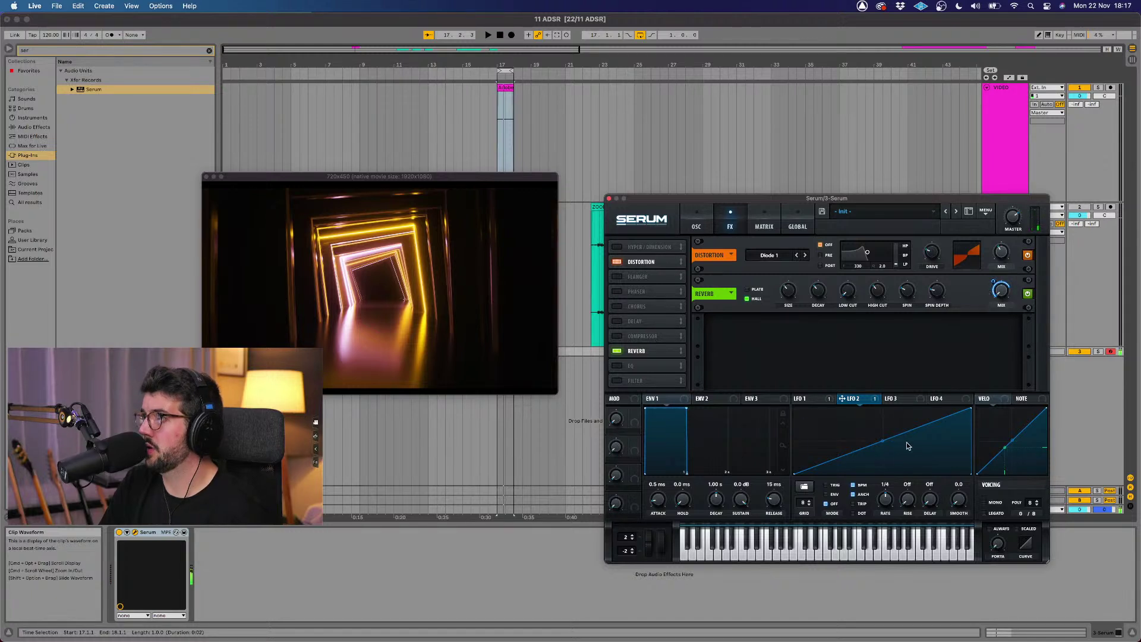
pyautogui.click(854, 485)
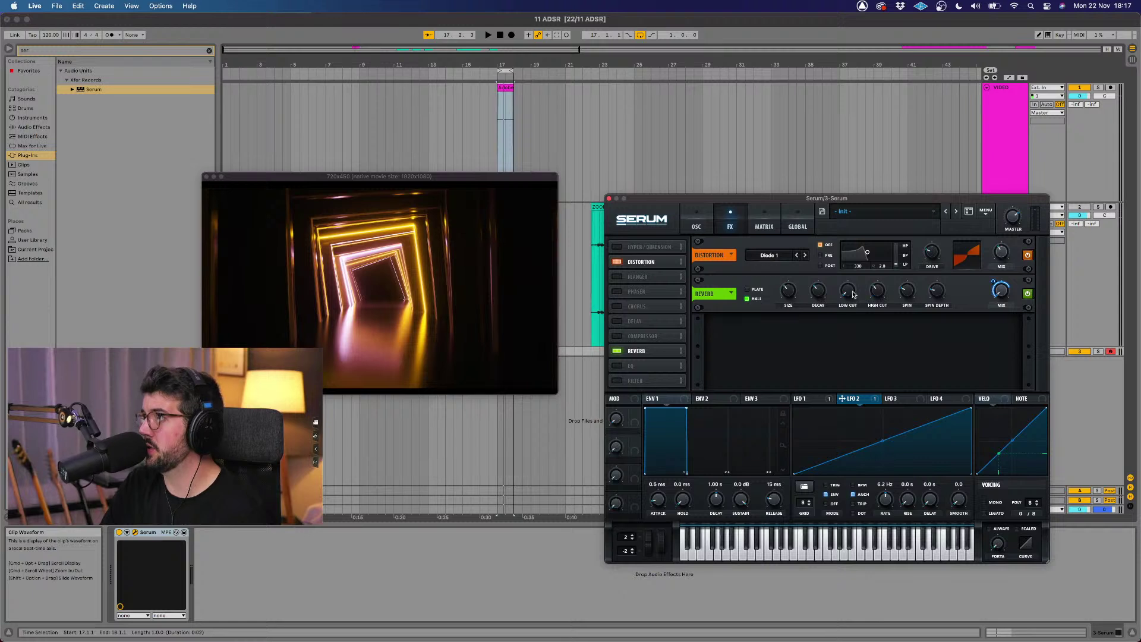
pyautogui.moveTo(846, 281)
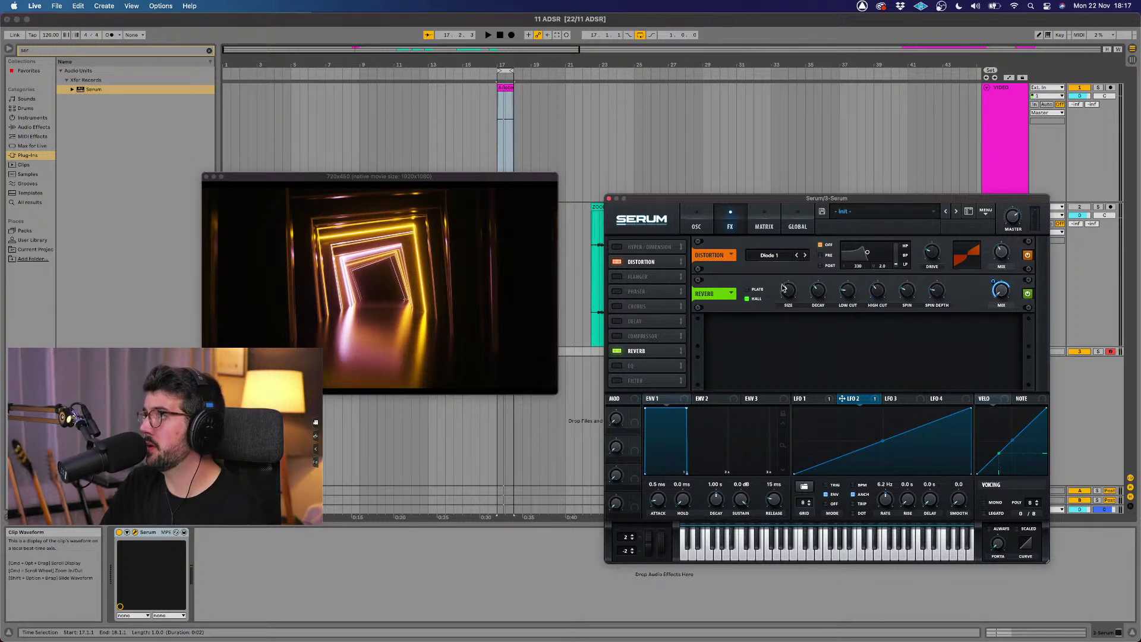
pyautogui.moveTo(787, 282)
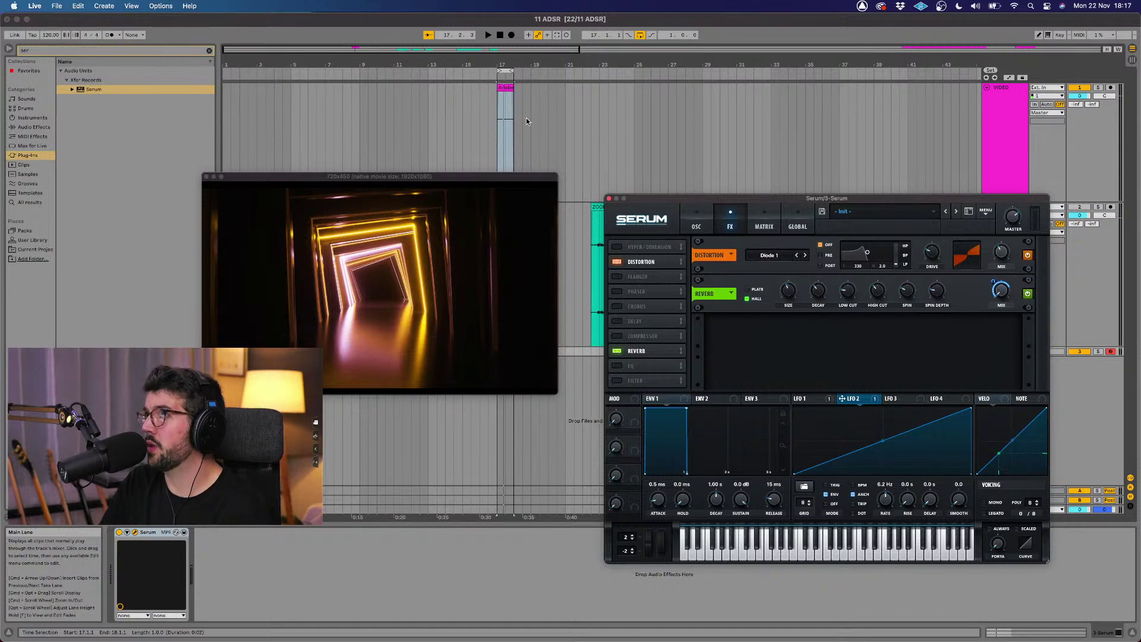
# Step: Play the one-bar video loop at bar 17 several times along with the synth, and stop playback
pyautogui.click(494, 76)
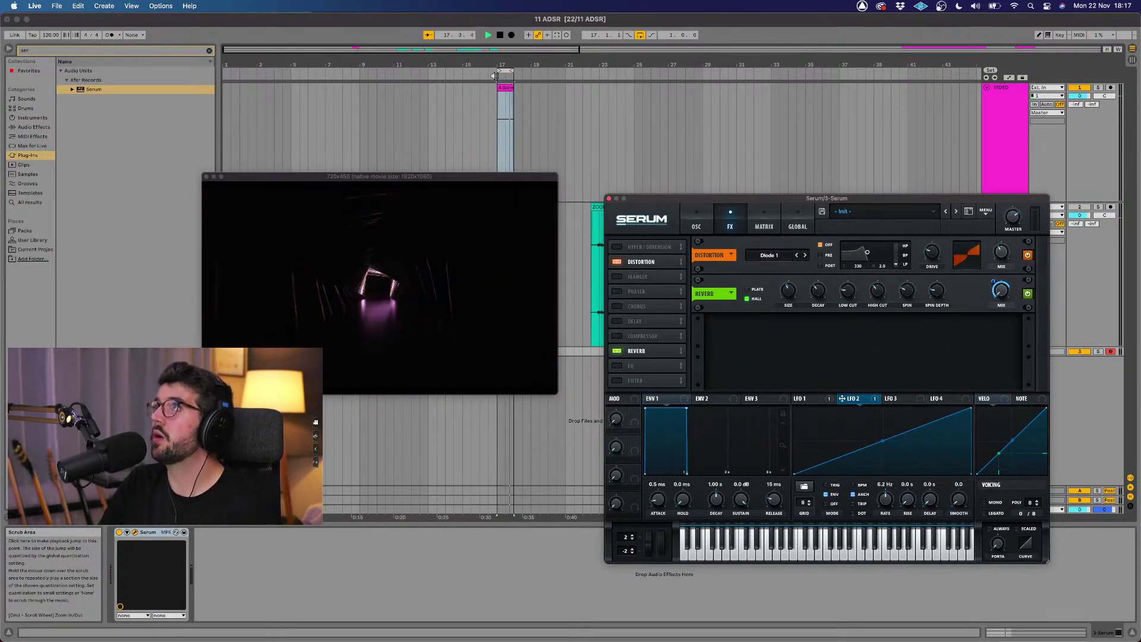
pyautogui.click(494, 76)
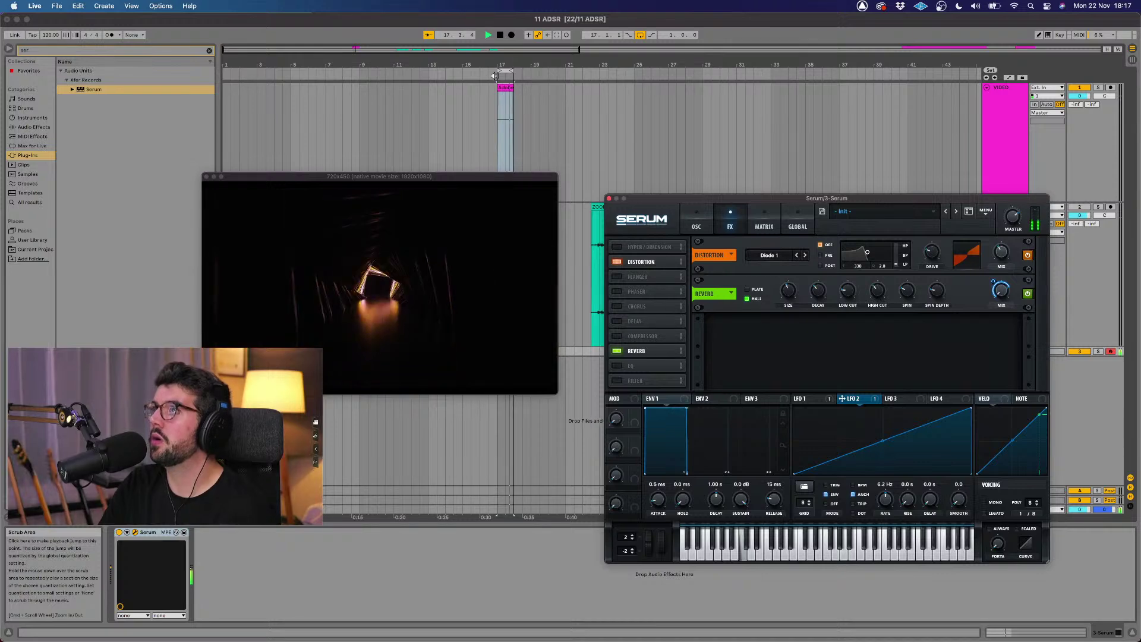
pyautogui.click(494, 76)
pyautogui.press('space')
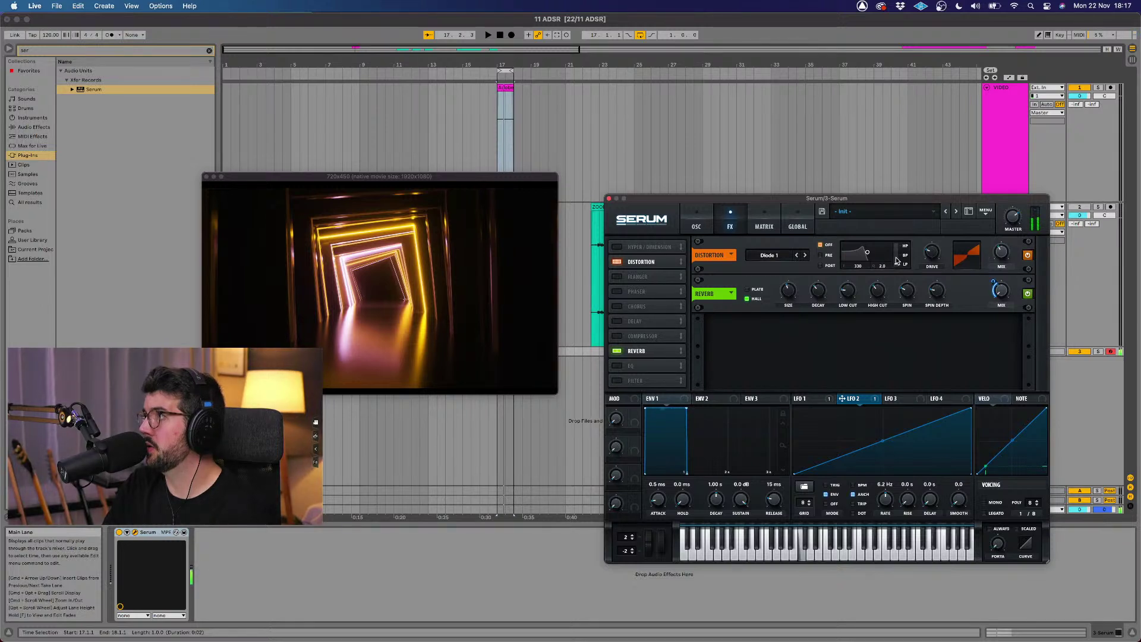
# Step: Shift the Distortion filter to band-pass and modulate the Distortion drive with LFO 2
pyautogui.moveTo(901, 248)
pyautogui.moveTo(902, 247); pyautogui.dragTo(945, 225)
pyautogui.moveTo(936, 237)
pyautogui.moveTo(861, 401); pyautogui.dragTo(928, 248)
pyautogui.moveTo(997, 262)
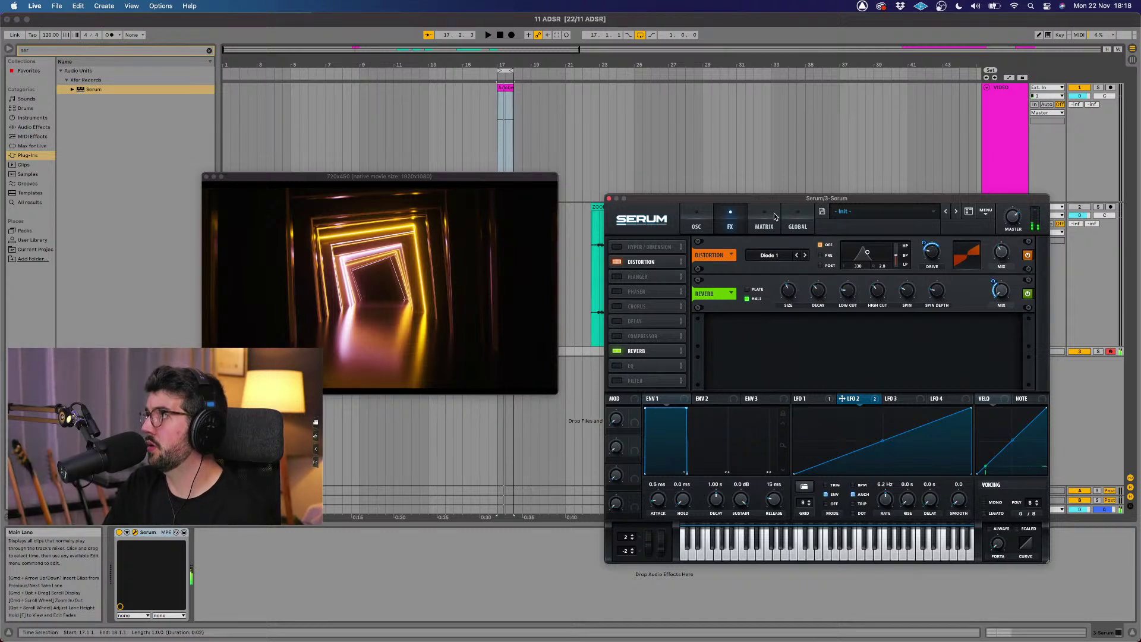
# Step: Shape Envelope 1 with an attack of 136 ms, a decay of 798 ms and a sustain of -3.0 dB
pyautogui.click(696, 221)
pyautogui.moveTo(658, 500); pyautogui.dragTo(731, 516)
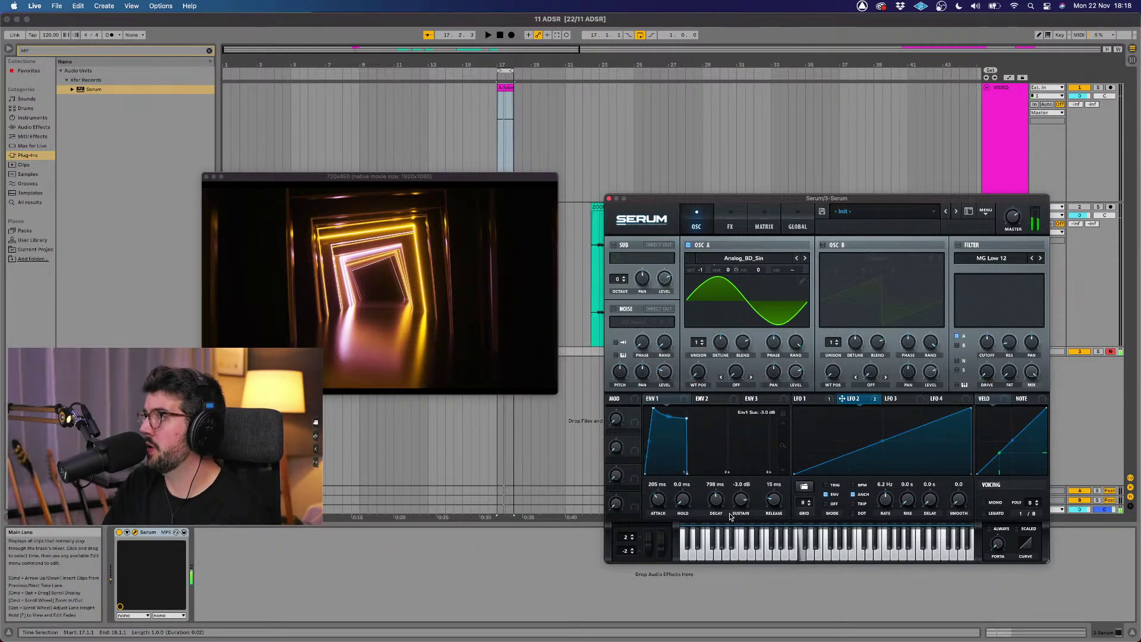
pyautogui.moveTo(655, 498); pyautogui.dragTo(655, 506)
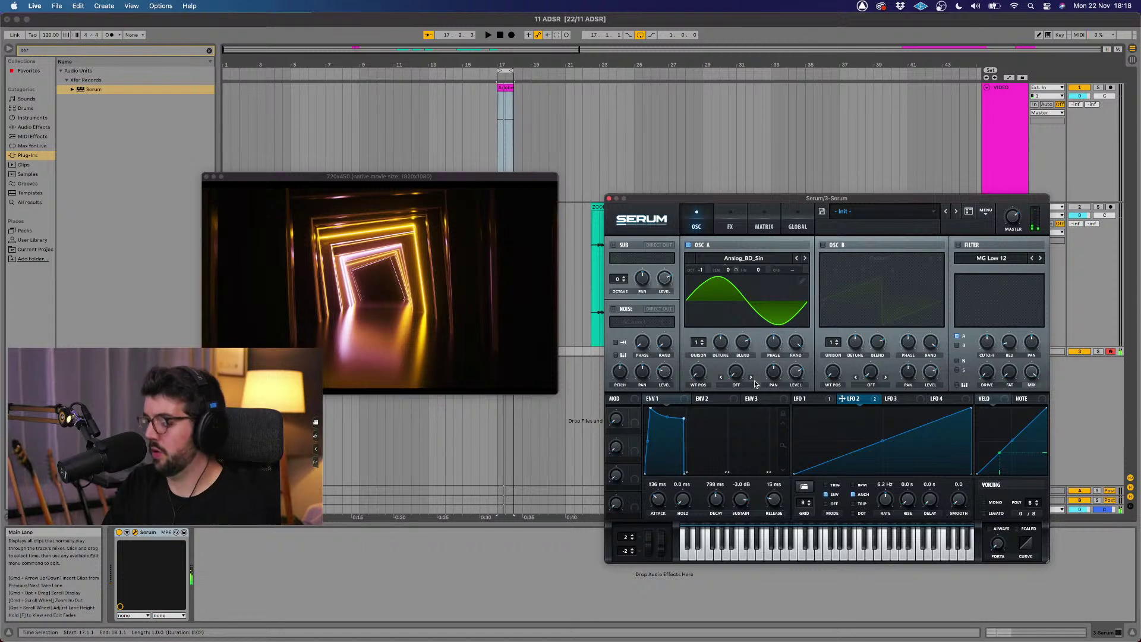
# Step: Try a multiband Compressor between Distortion and Reverb in the effects rack, and remove it again
pyautogui.click(731, 227)
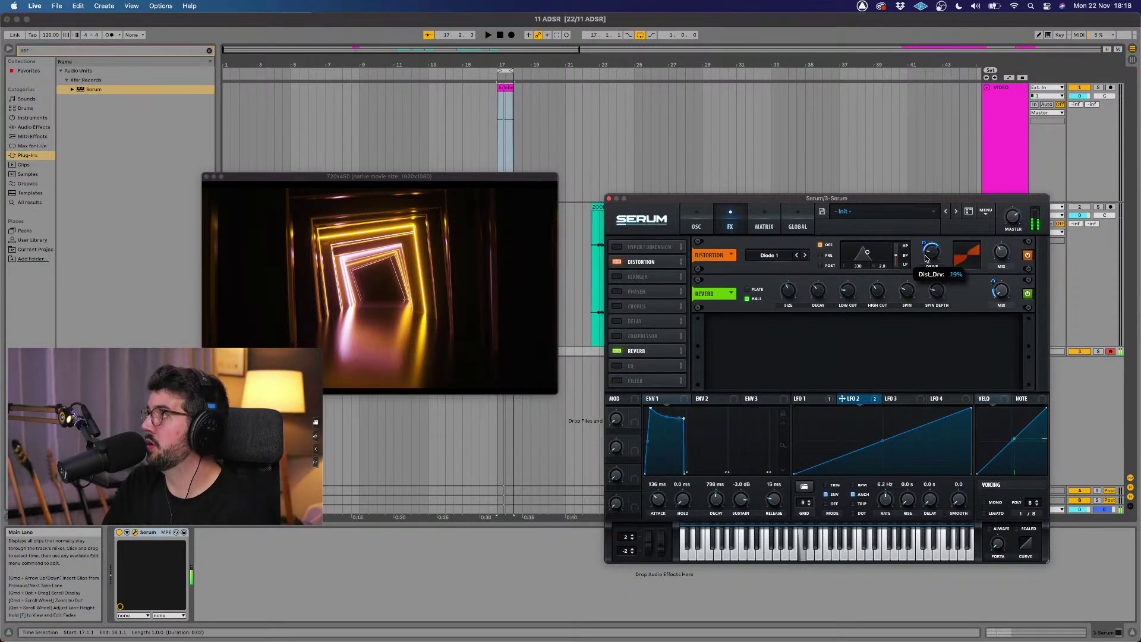
pyautogui.moveTo(1013, 253)
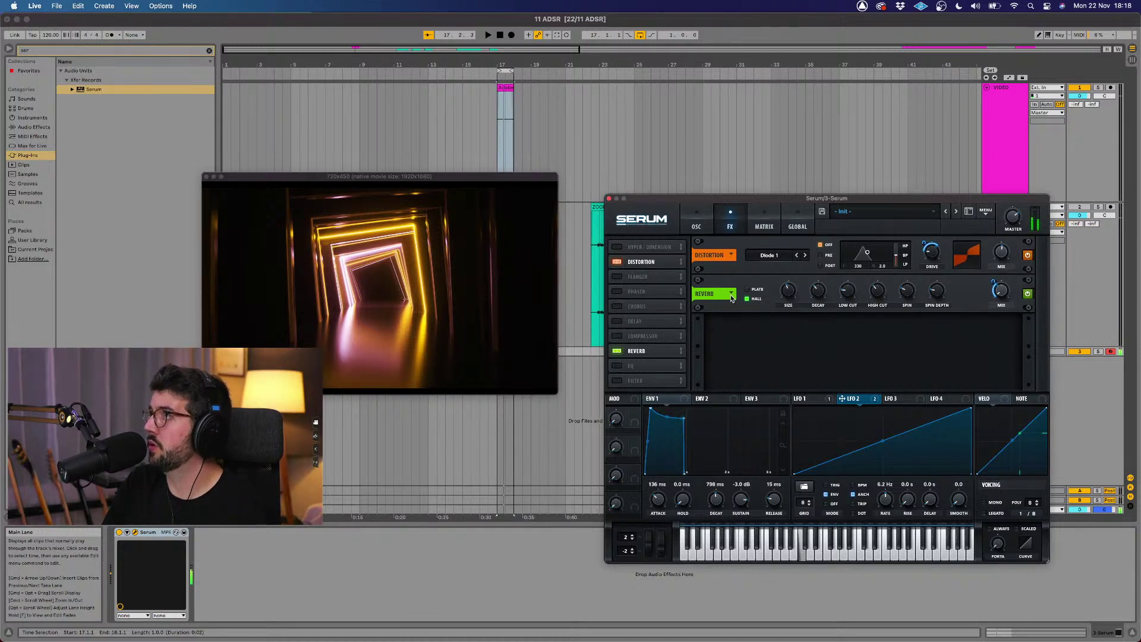
pyautogui.click(628, 335)
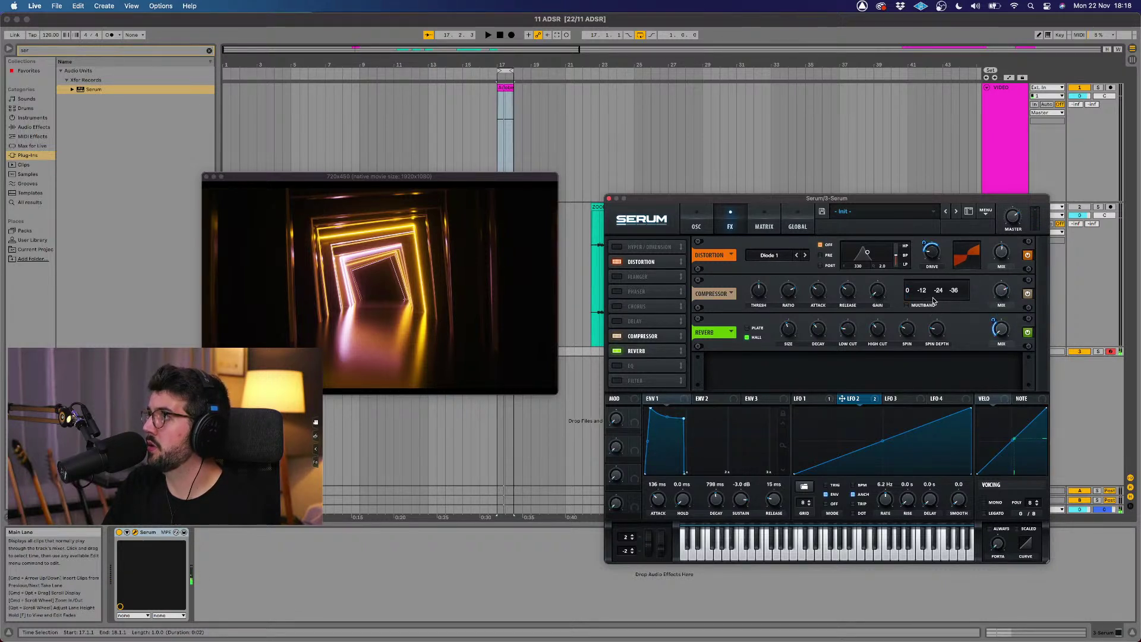
pyautogui.click(907, 305)
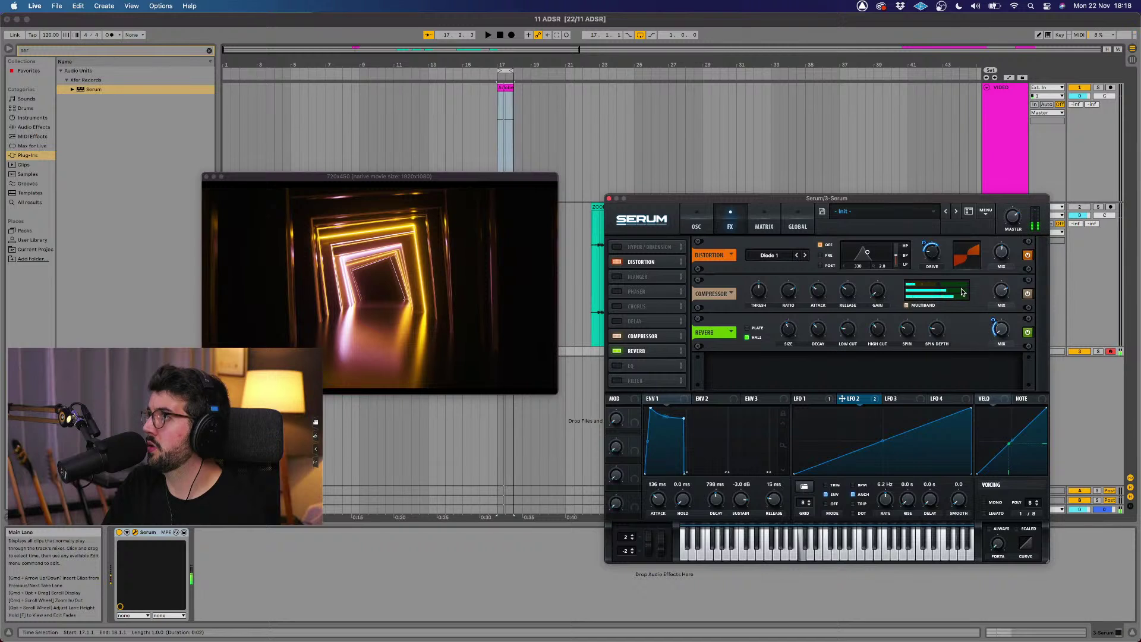
pyautogui.moveTo(944, 289); pyautogui.dragTo(991, 336)
pyautogui.click(1028, 293)
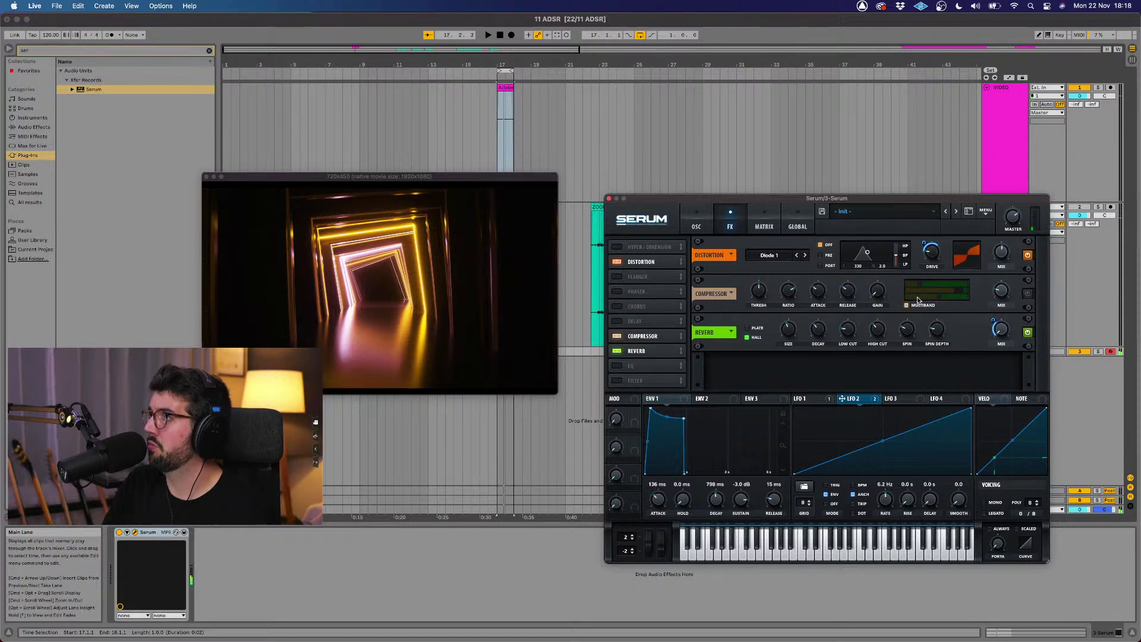
pyautogui.click(617, 337)
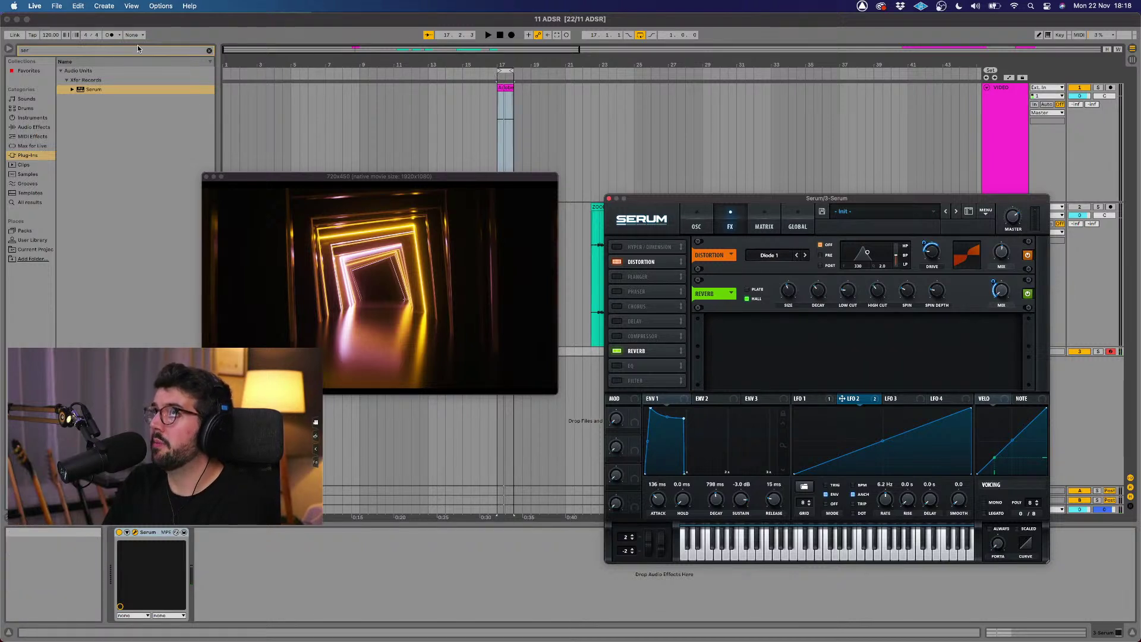
# Step: Turn on the metronome and replay the video loop from bar 17 to judge its timing against the beat
pyautogui.click(107, 35)
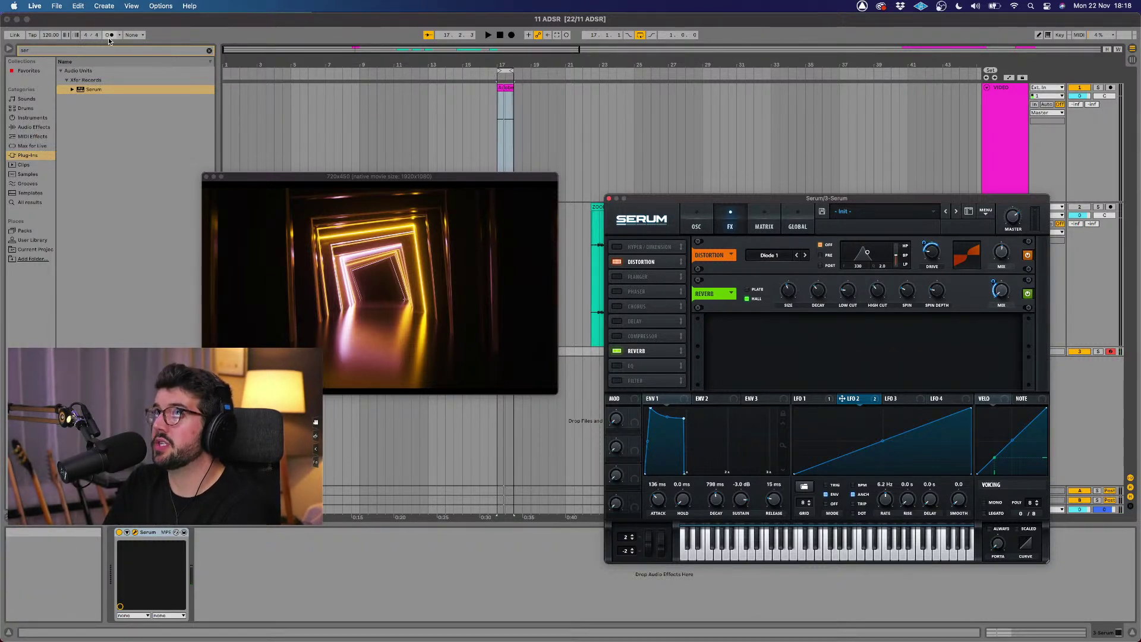
pyautogui.press('space')
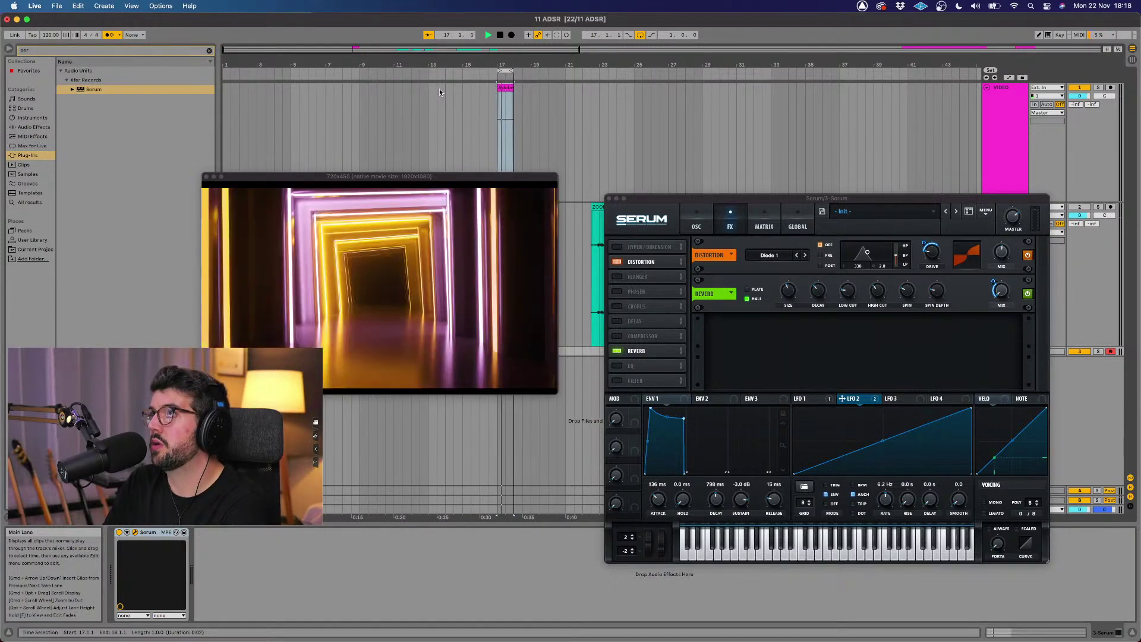
pyautogui.press('space')
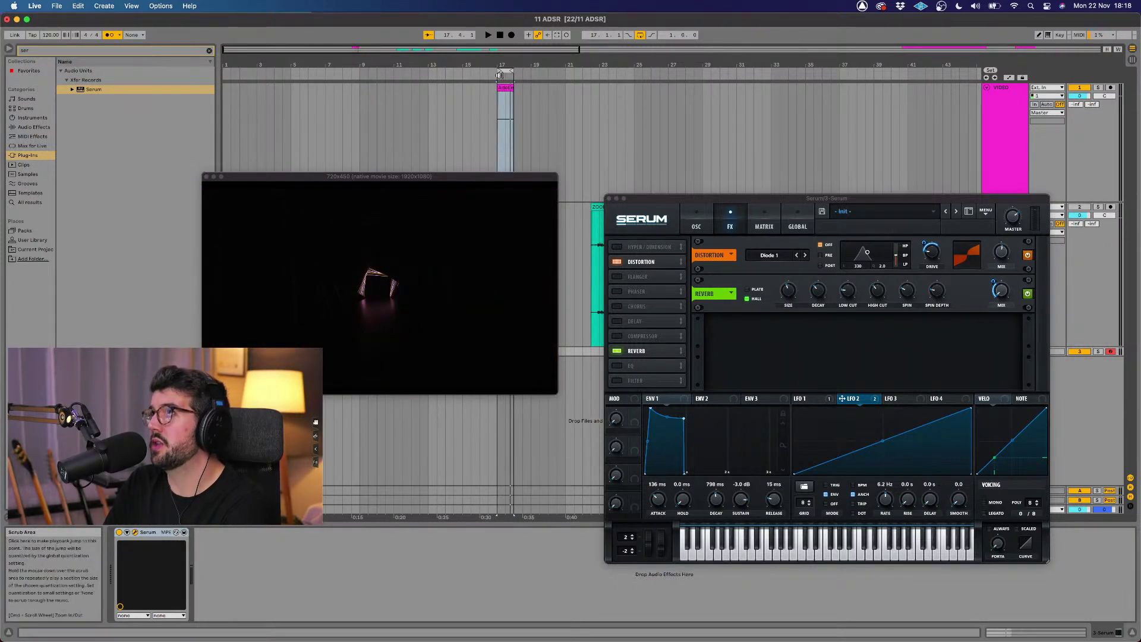
pyautogui.click(491, 77)
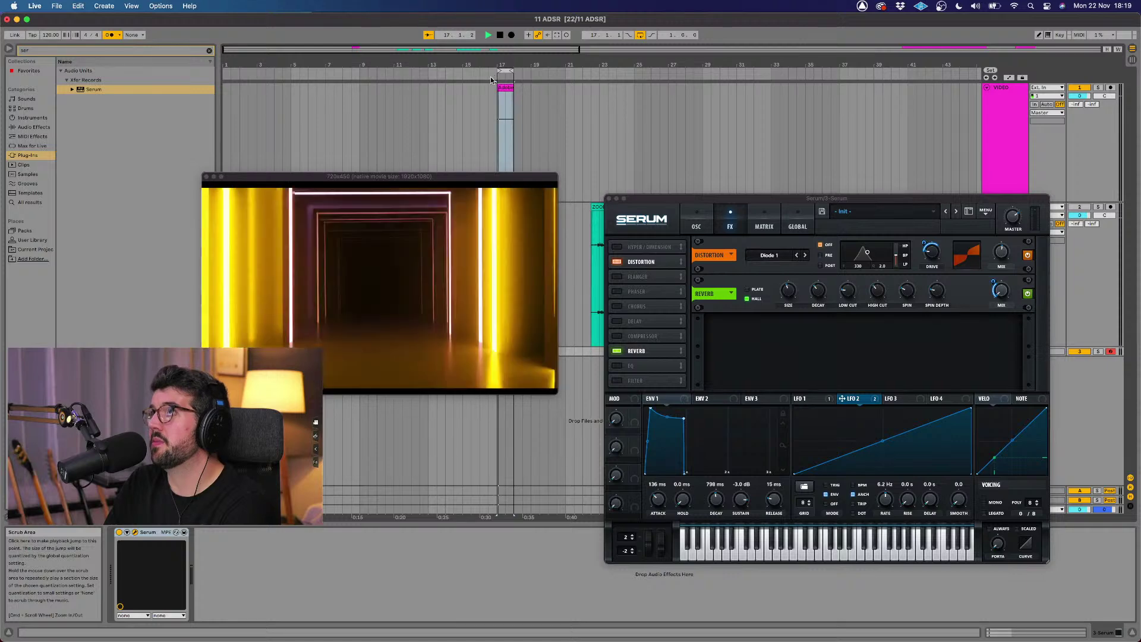
pyautogui.press('space')
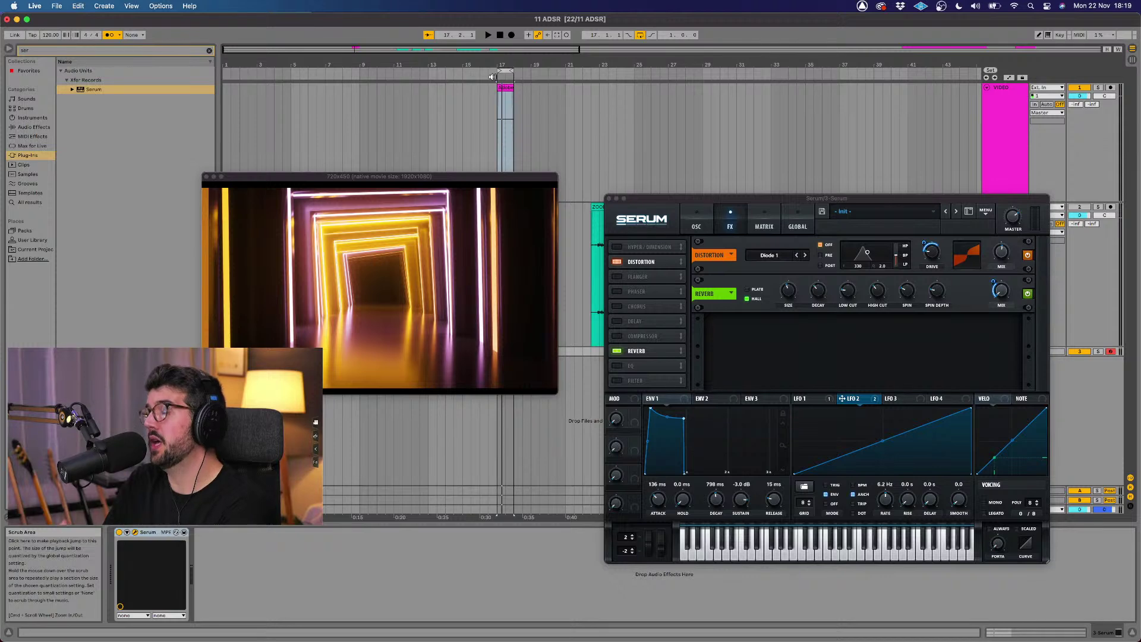
pyautogui.click(492, 78)
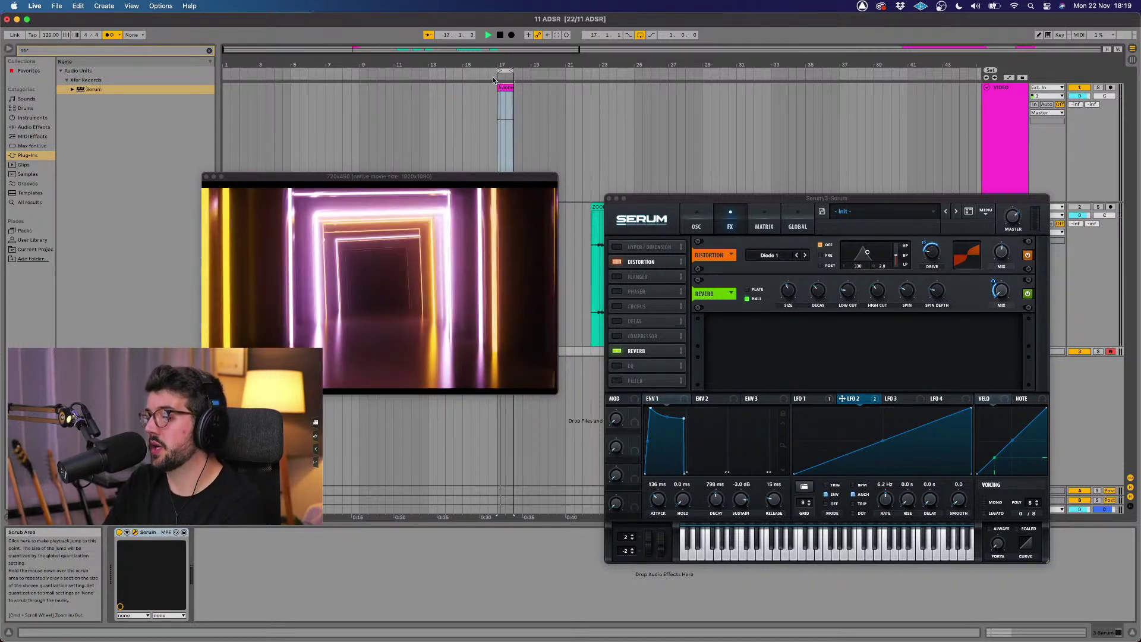
pyautogui.press('space')
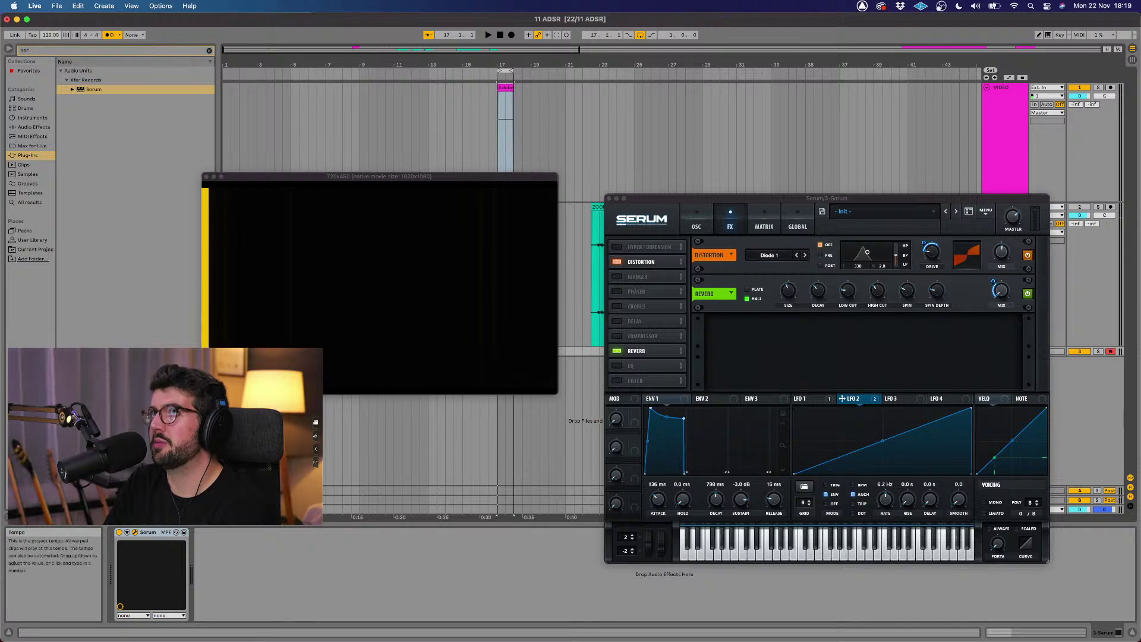
# Step: Set the project tempo to 125 BPM and replay the loop from bar 17
pyautogui.click(55, 40)
pyautogui.write('125')
pyautogui.press('Return')
pyautogui.click(491, 76)
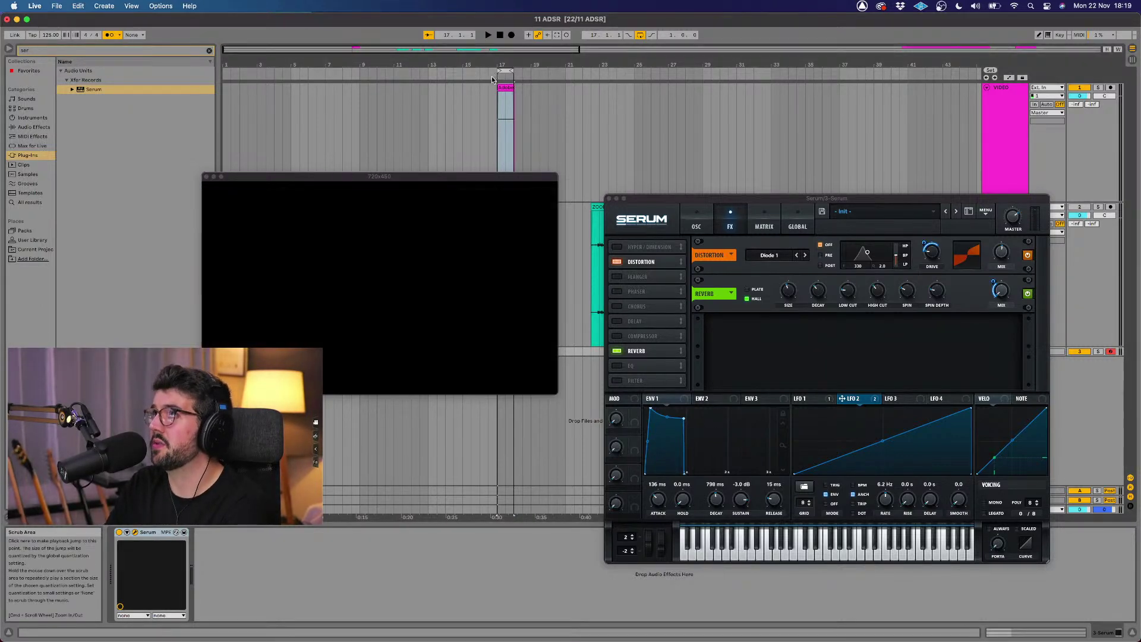
pyautogui.click(491, 76)
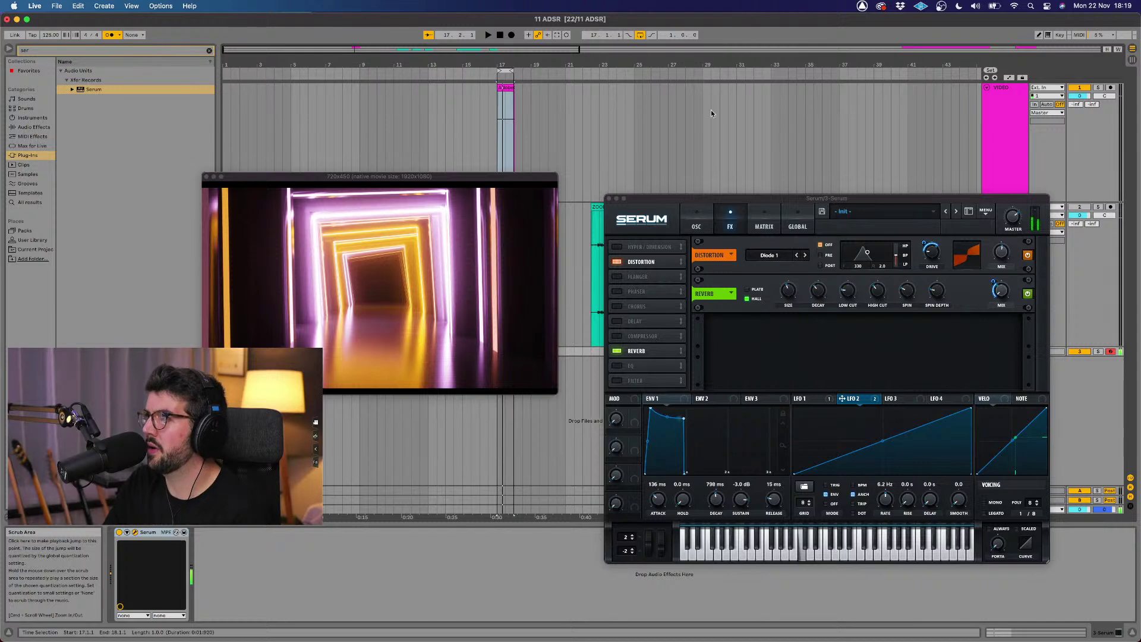
# Step: Set Oscillator A's unison to 6 voices and enable the Sub oscillator with Direct Out at -2 octaves
pyautogui.click(691, 226)
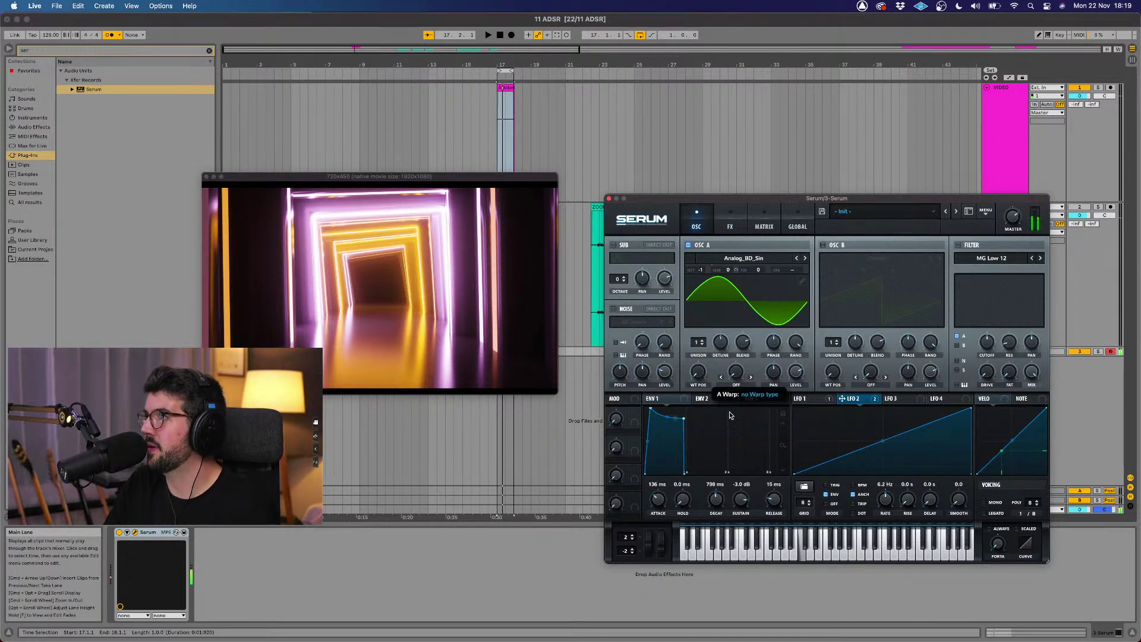
pyautogui.moveTo(699, 343); pyautogui.dragTo(717, 365)
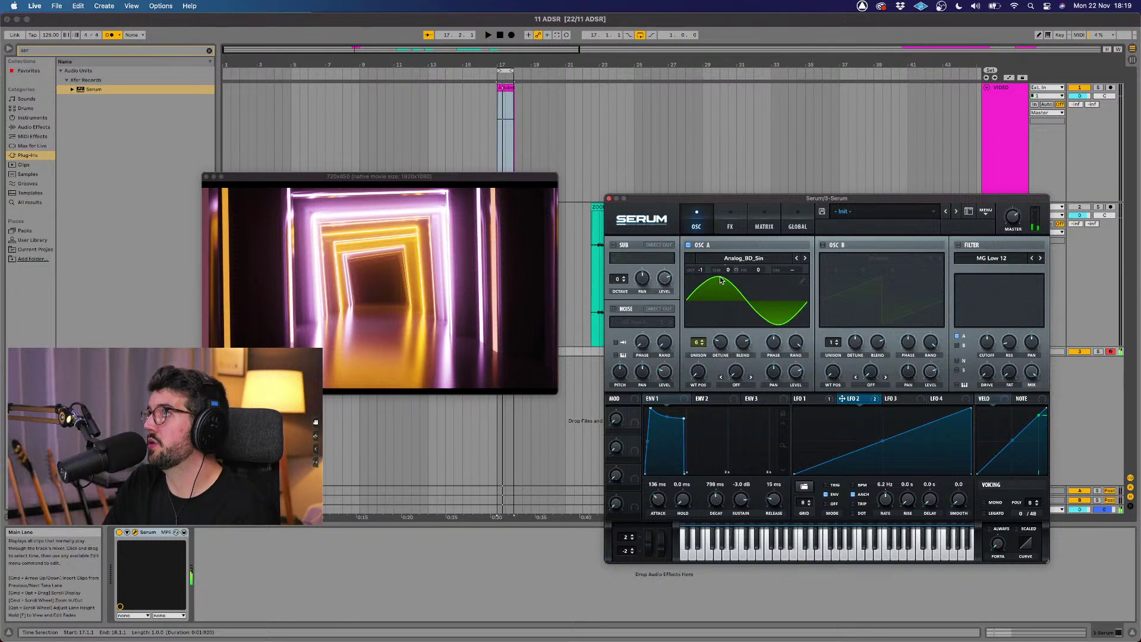
pyautogui.click(614, 245)
pyautogui.click(661, 244)
pyautogui.moveTo(611, 282); pyautogui.dragTo(615, 291)
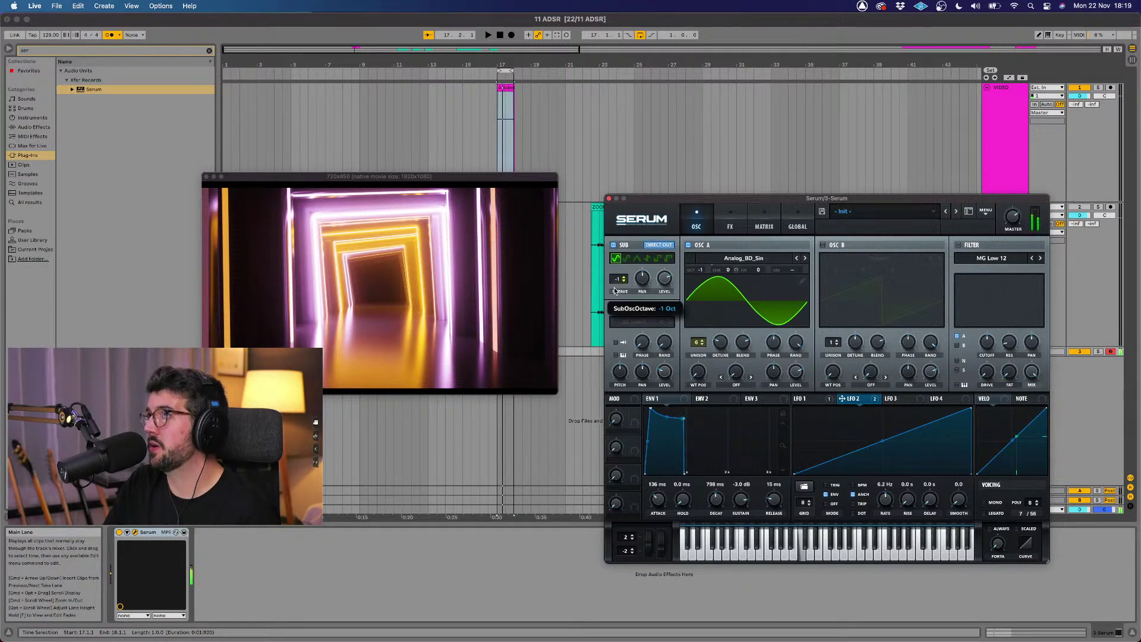
pyautogui.click(622, 277)
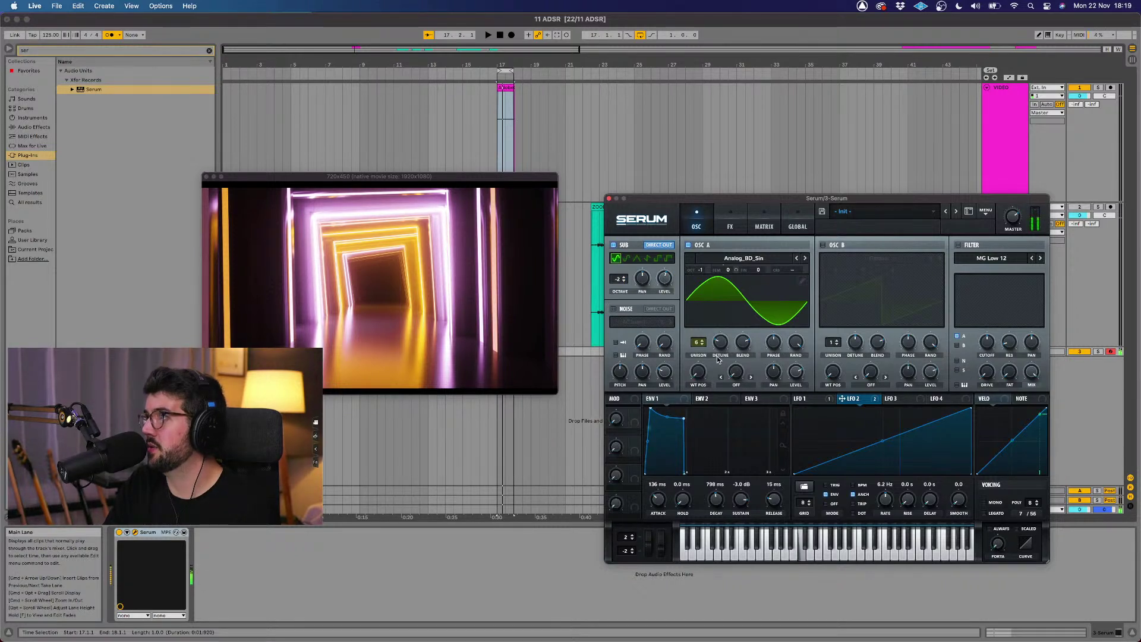
# Step: Set Oscillator A's warp mode to FM from the Sub oscillator and try a warp amount of about 30%
pyautogui.moveTo(750, 349); pyautogui.dragTo(727, 331)
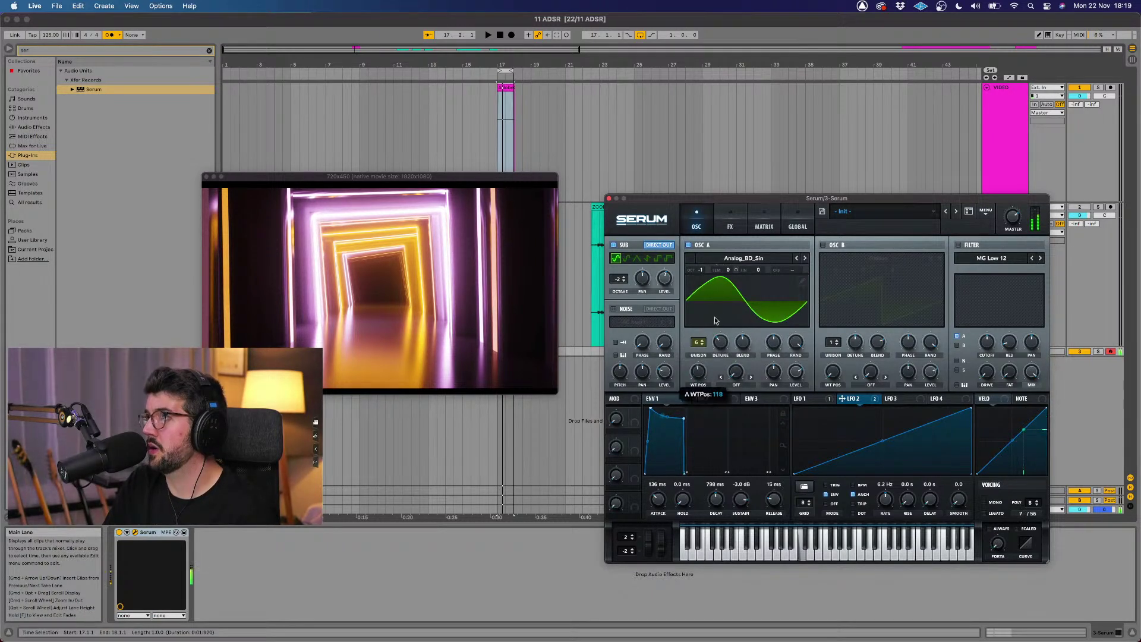
pyautogui.click(737, 385)
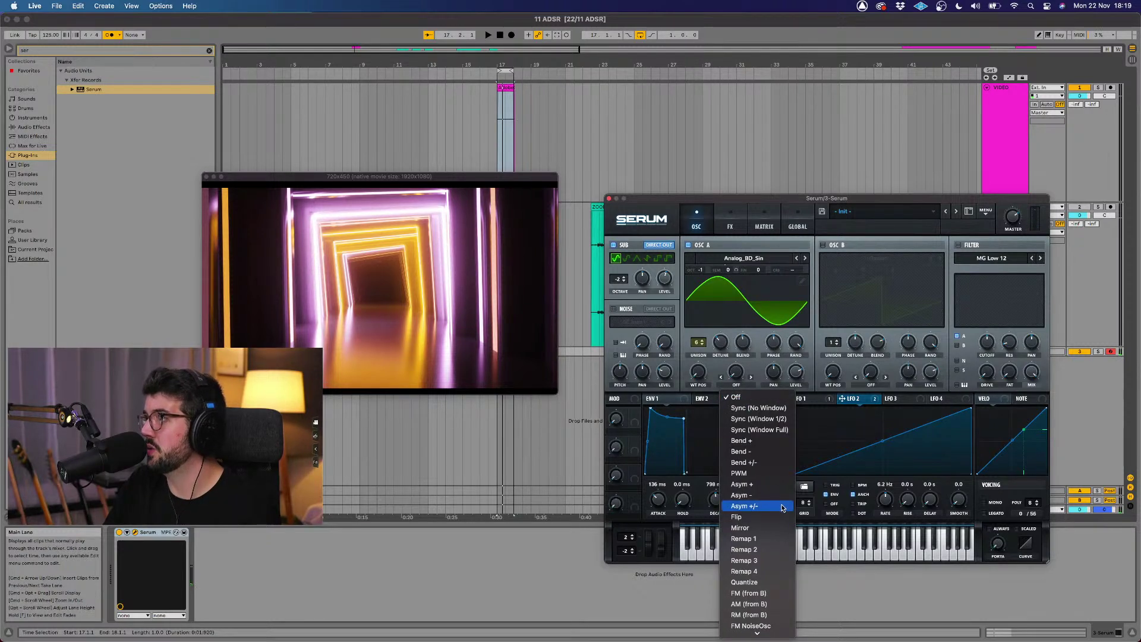
pyautogui.click(750, 631)
pyautogui.moveTo(735, 371)
pyautogui.mouseDown()
pyautogui.moveTo(751, 340)
pyautogui.moveTo(730, 410)
pyautogui.moveTo(742, 371)
pyautogui.moveTo(748, 381)
pyautogui.mouseUp()
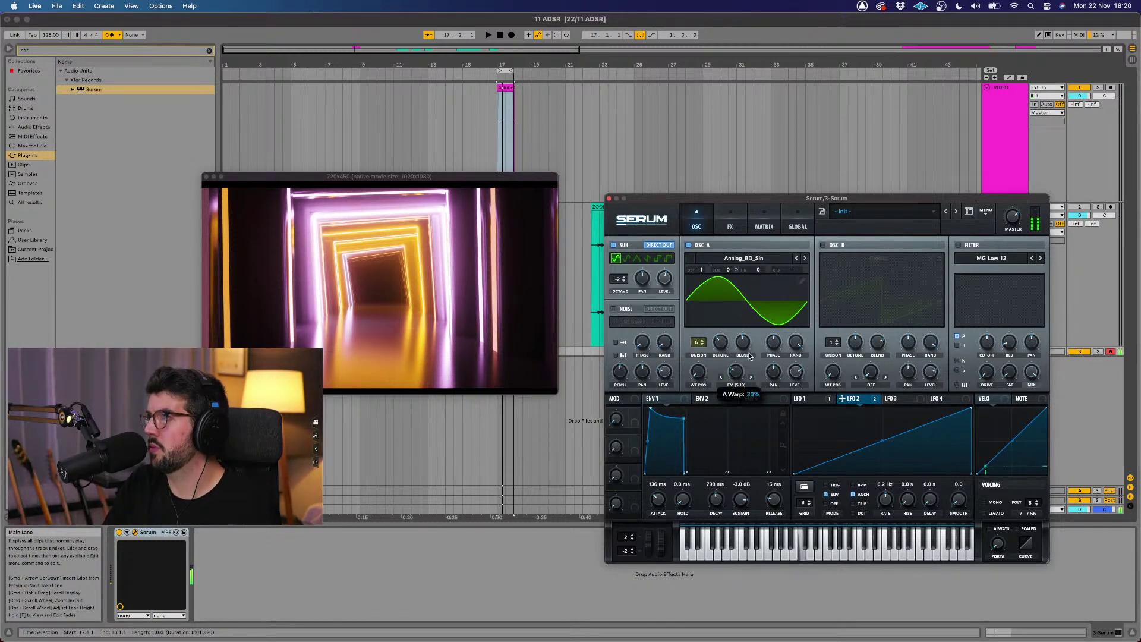
# Step: Assign LFO 3 to Oscillator A's FM warp amount and set the LFO to envelope mode with a 2.2 Hz rate
pyautogui.click(903, 400)
pyautogui.moveTo(927, 402); pyautogui.dragTo(742, 379)
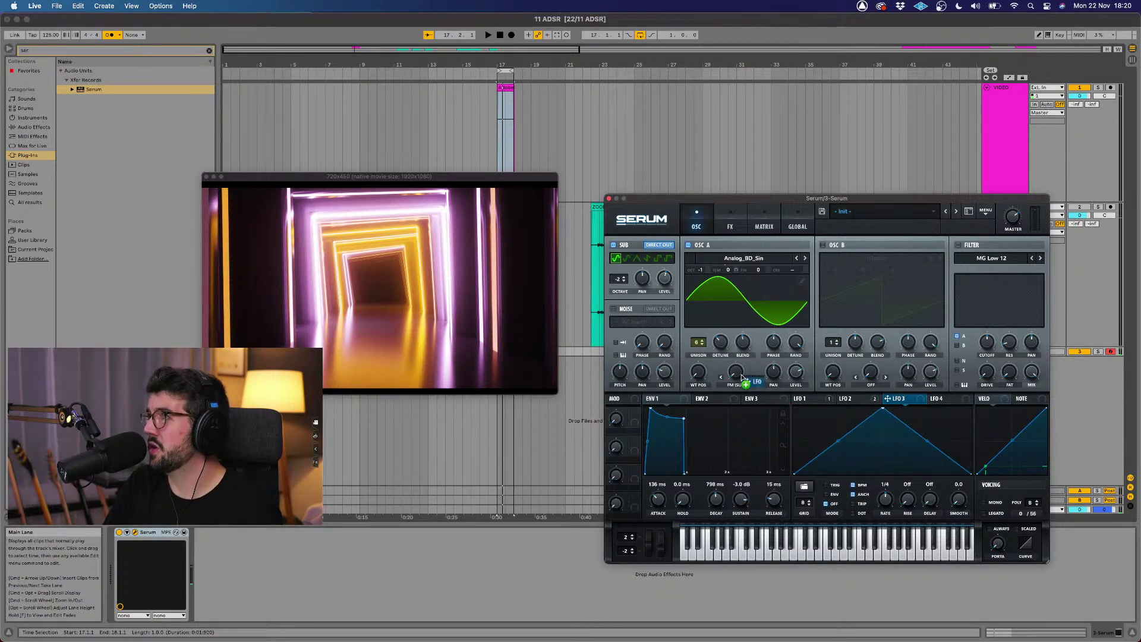
pyautogui.moveTo(729, 363)
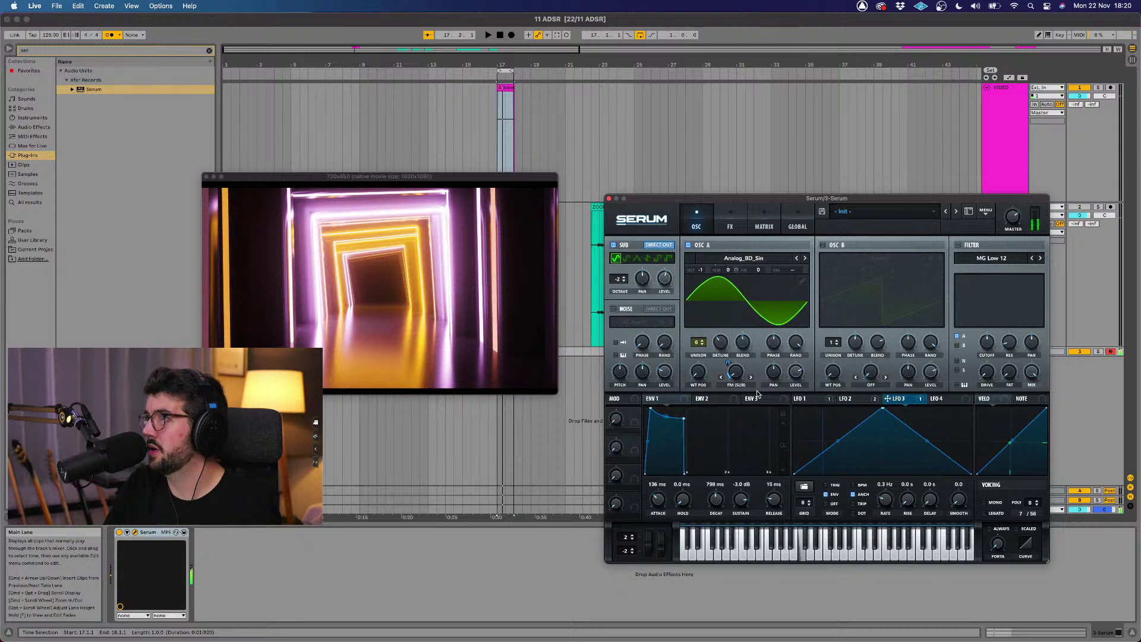
pyautogui.moveTo(724, 358); pyautogui.dragTo(737, 374)
pyautogui.click(728, 362)
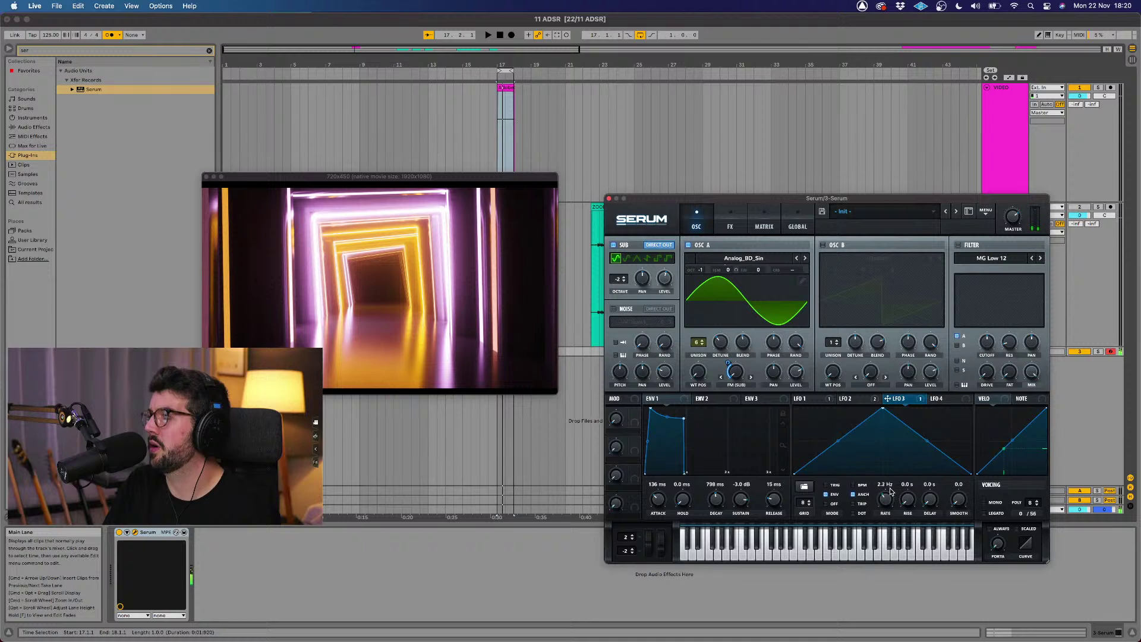
# Step: Keep LFO 3 in envelope mode after comparing trigger mode, set its warp modulation to about 15, and lower its triangle peak
pyautogui.click(832, 485)
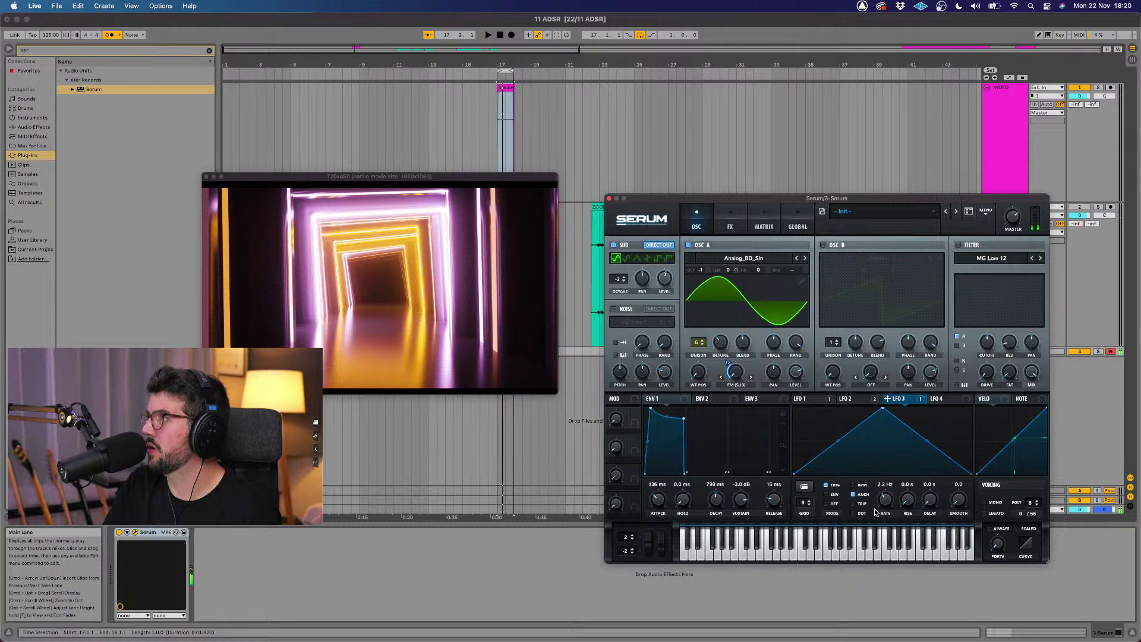
pyautogui.click(835, 495)
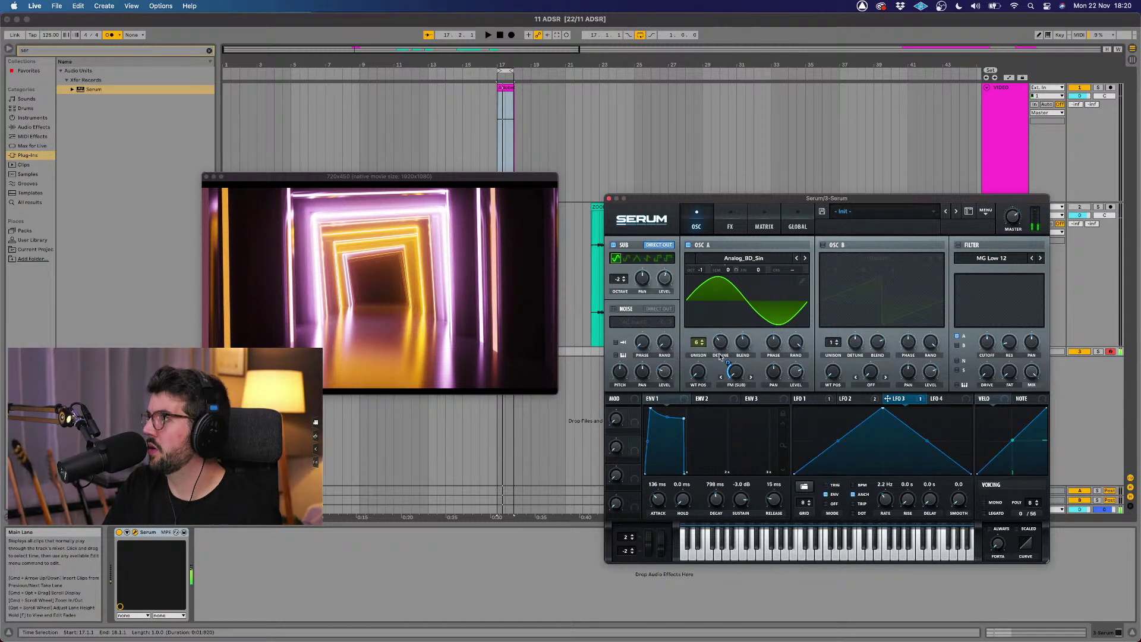
pyautogui.moveTo(725, 361); pyautogui.dragTo(721, 368)
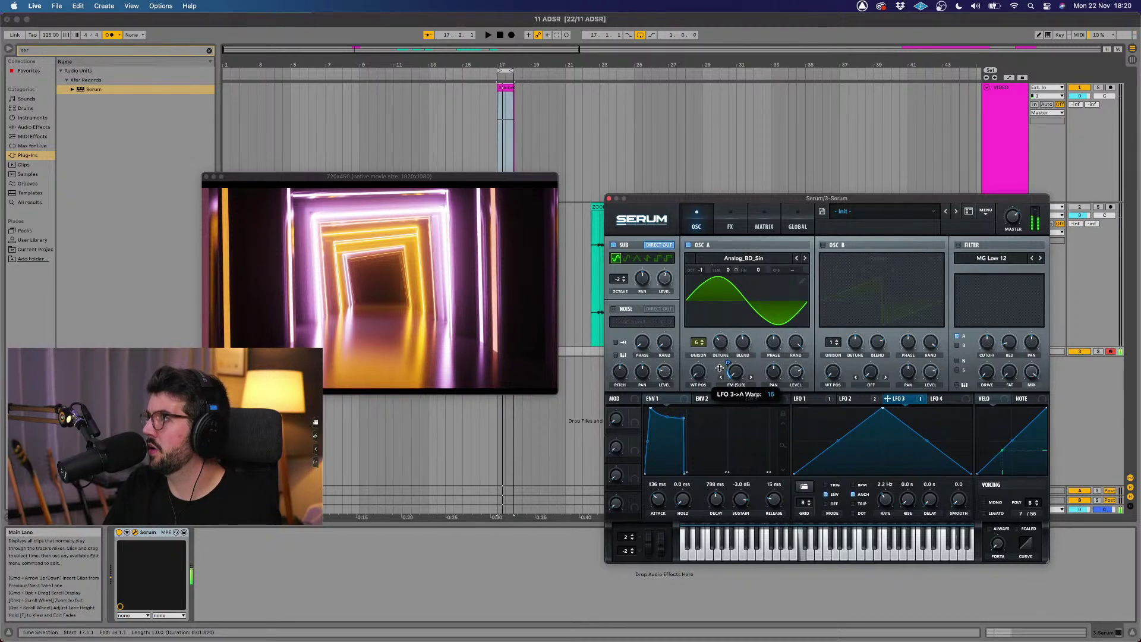
pyautogui.moveTo(883, 410); pyautogui.dragTo(885, 438)
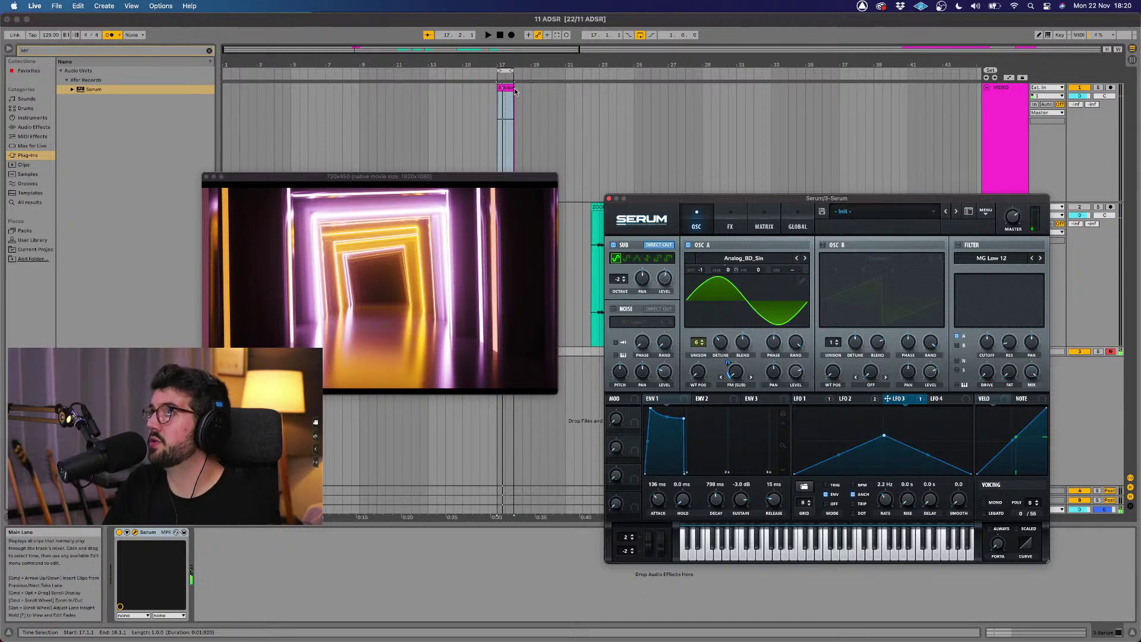
# Step: Record a MIDI take of the Serum sound over the video at bar 17, and unfold the Serum track
pyautogui.click(511, 36)
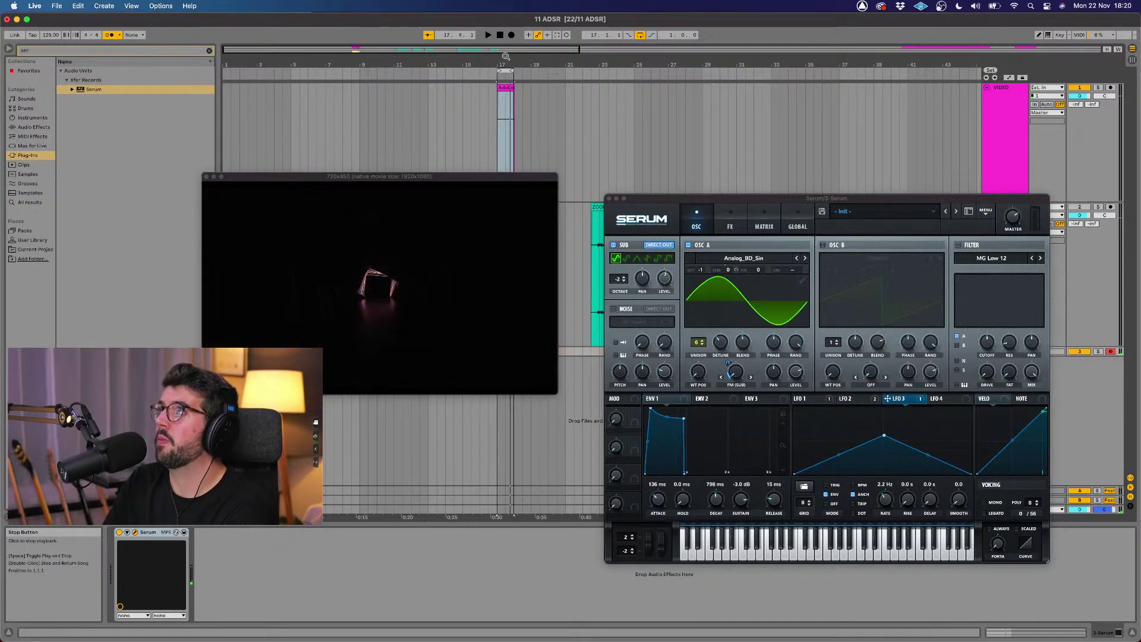
pyautogui.click(495, 78)
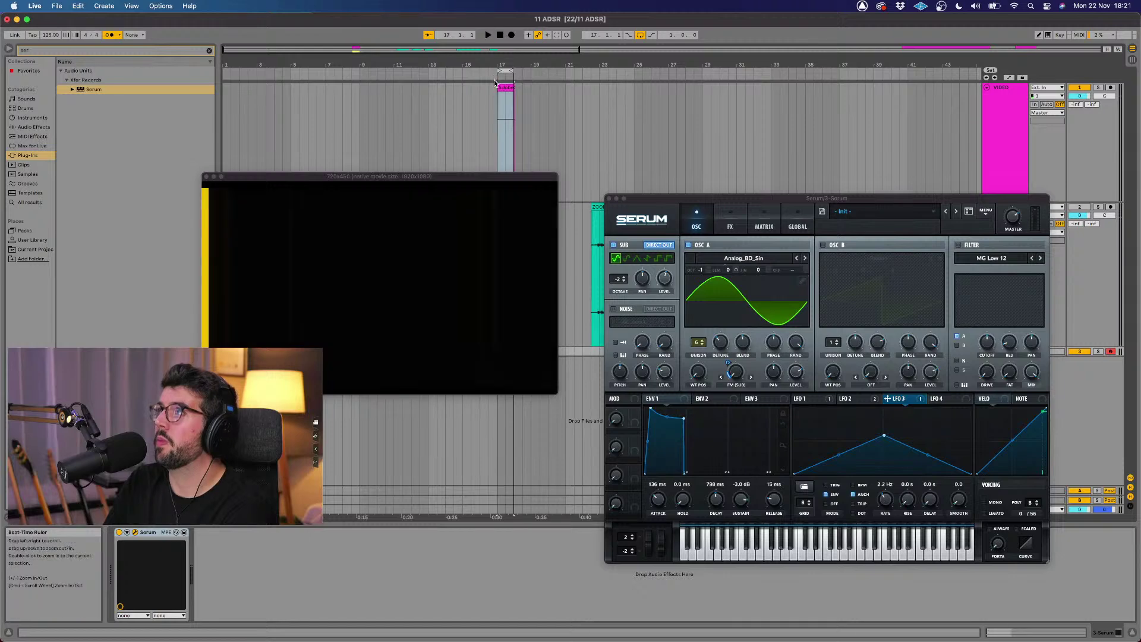
pyautogui.moveTo(551, 177); pyautogui.dragTo(602, 102)
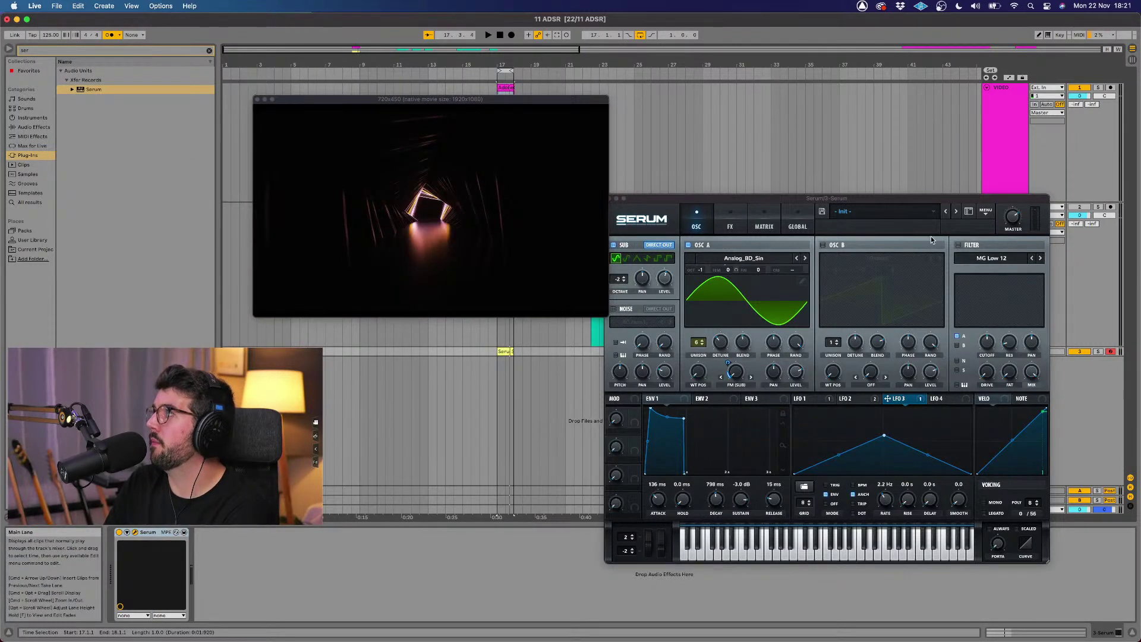
pyautogui.moveTo(800, 201); pyautogui.dragTo(787, 397)
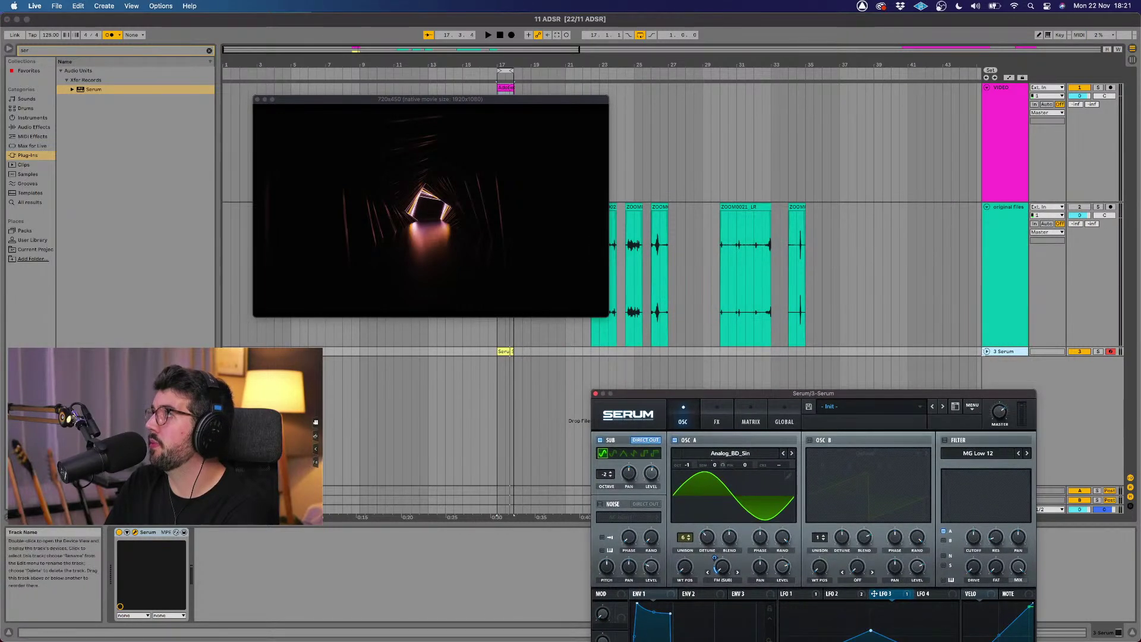
pyautogui.click(986, 352)
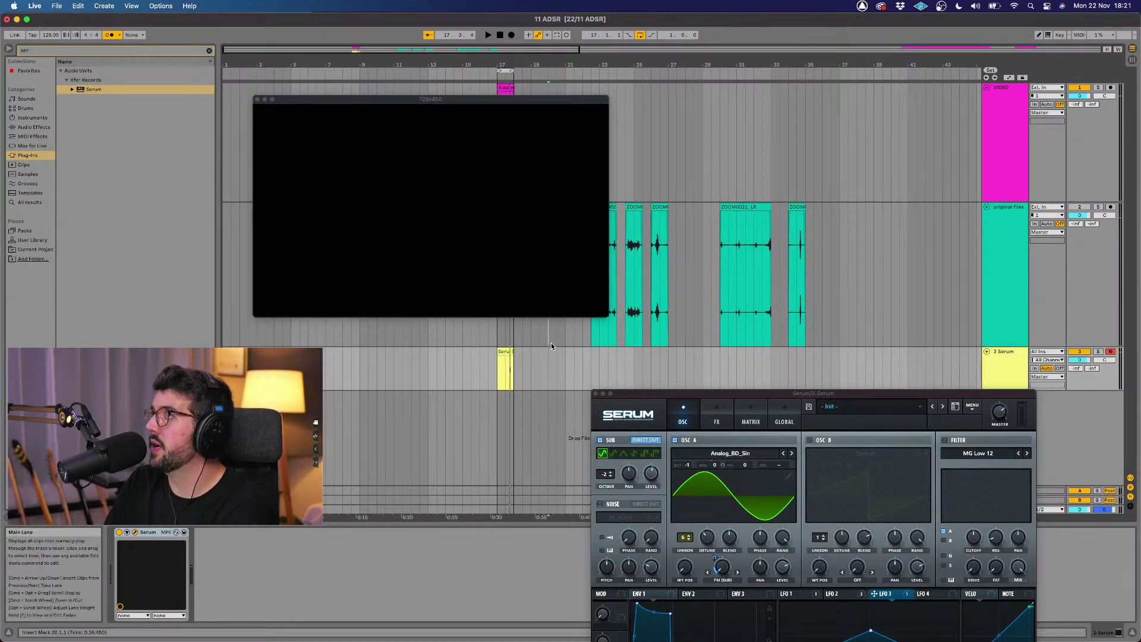
# Step: Make the Serum track's clip span bar 17 and fill it with a single C3 note lasting the whole bar
pyautogui.click(548, 333)
pyautogui.click(502, 349)
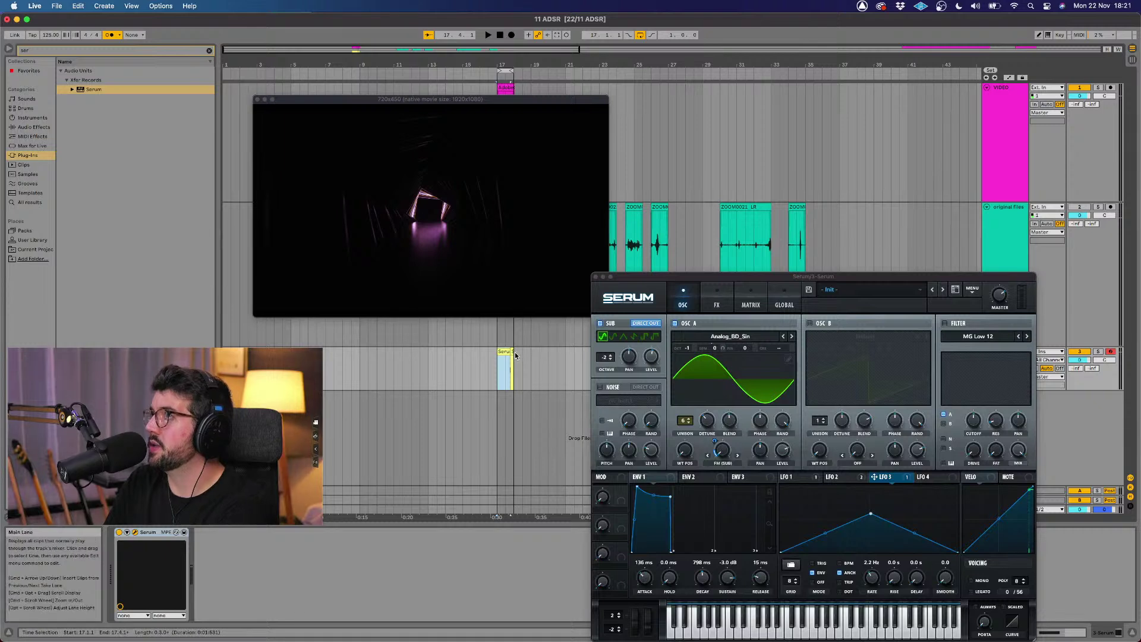
pyautogui.moveTo(511, 353); pyautogui.dragTo(513, 352)
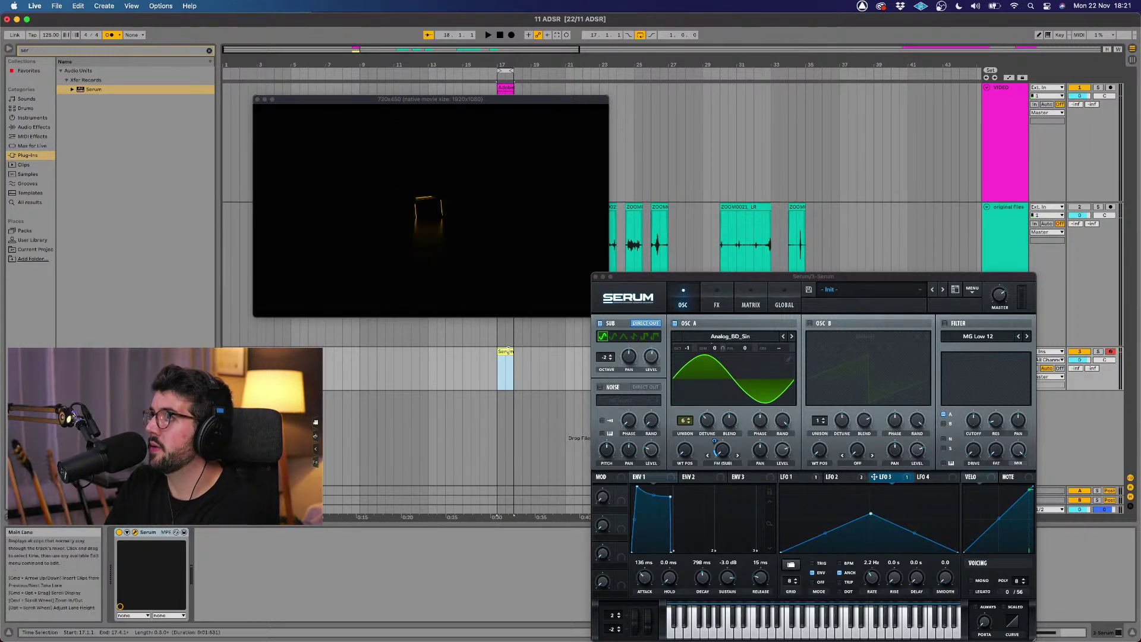
pyautogui.doubleClick(507, 352)
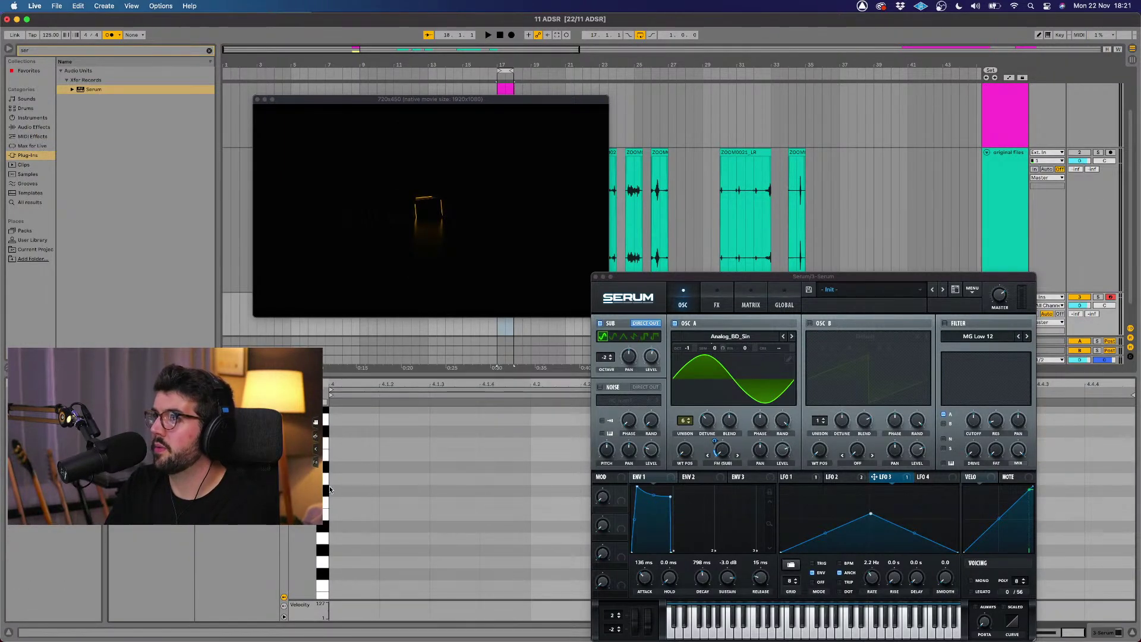
pyautogui.doubleClick(336, 504)
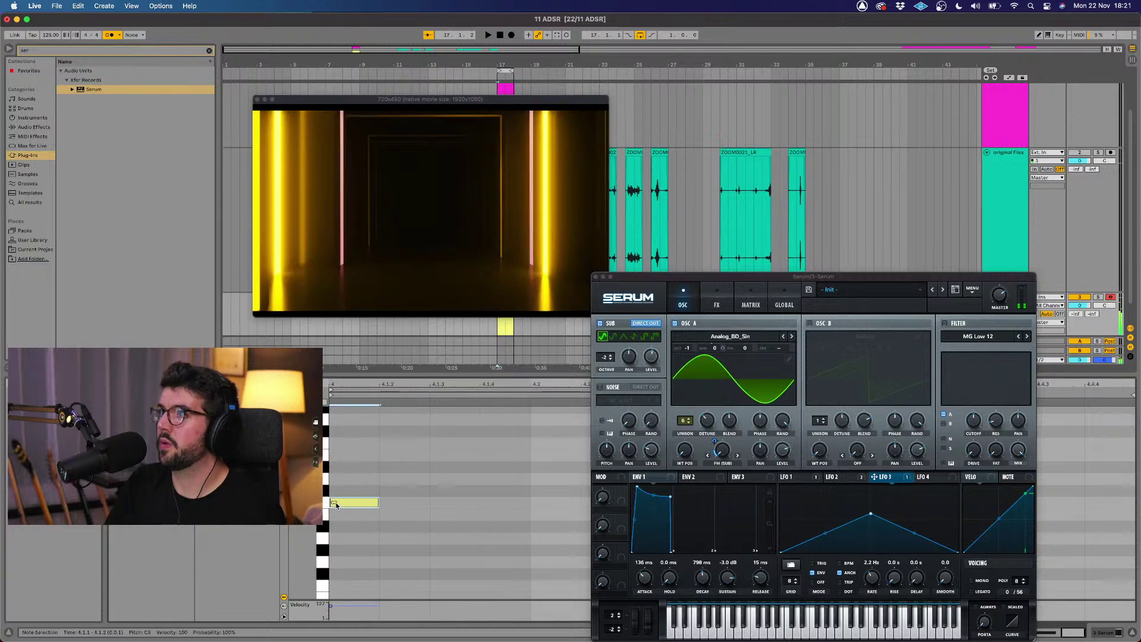
pyautogui.moveTo(379, 503); pyautogui.dragTo(1137, 480)
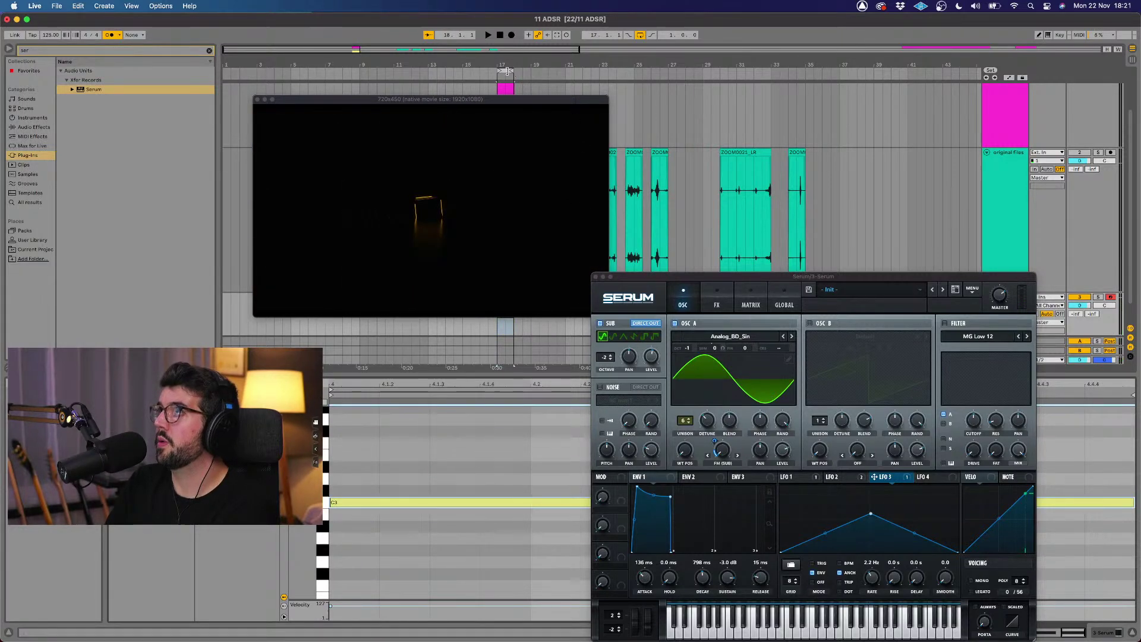
# Step: Play the bar 17 loop and lower Envelope 1's sustain to -5.3 dB
pyautogui.press('space')
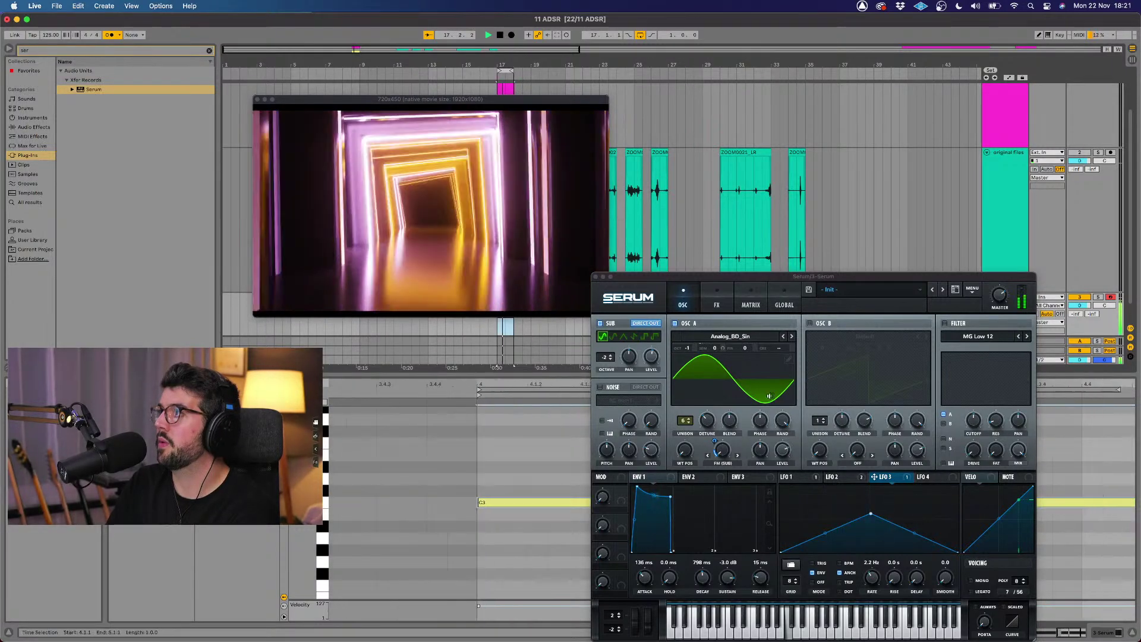
pyautogui.moveTo(724, 577); pyautogui.dragTo(724, 585)
pyautogui.rightClick(724, 580)
pyautogui.click(724, 580)
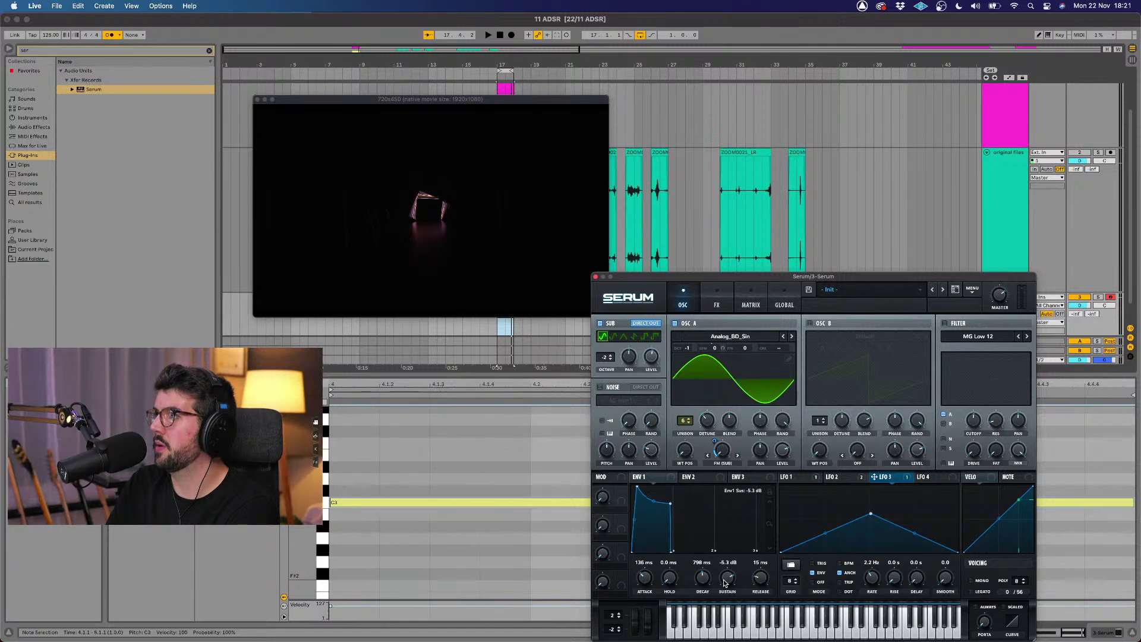
pyautogui.press('space')
# Step: Shorten Envelope 1's attack to 5.7 ms and replay the loop against the video
pyautogui.moveTo(644, 577); pyautogui.dragTo(640, 596)
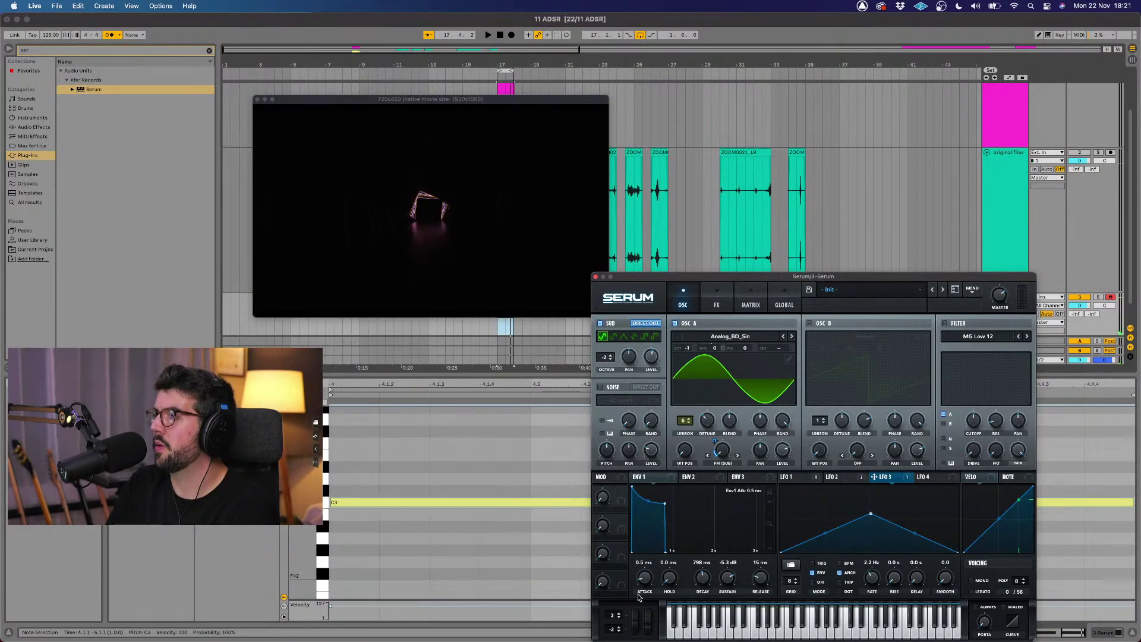
pyautogui.press('space')
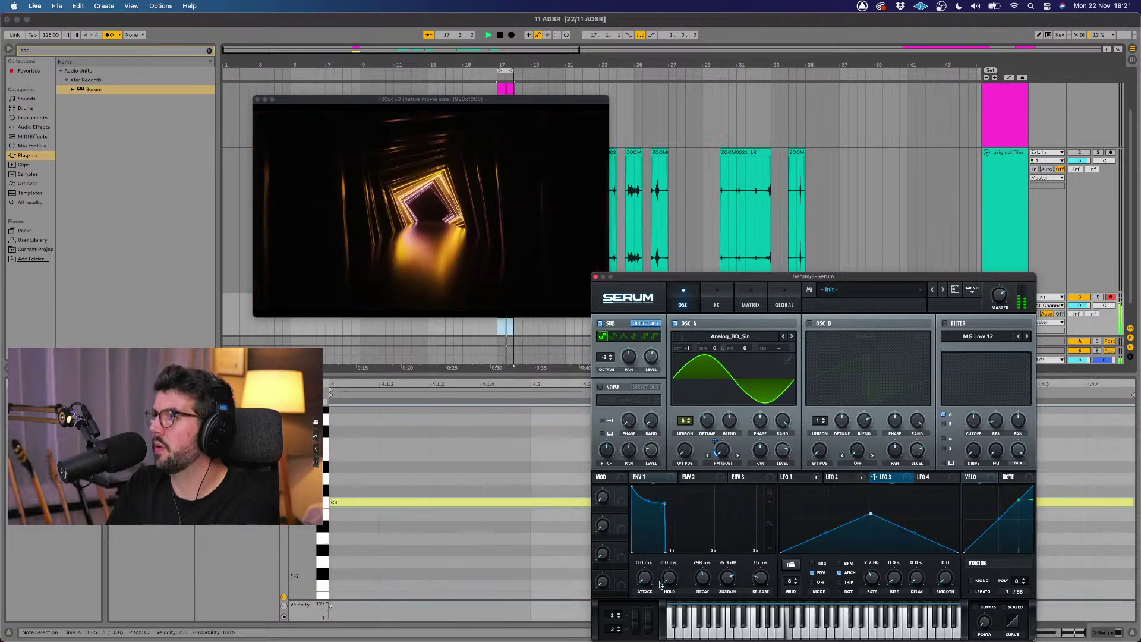
pyautogui.moveTo(652, 581); pyautogui.dragTo(653, 578)
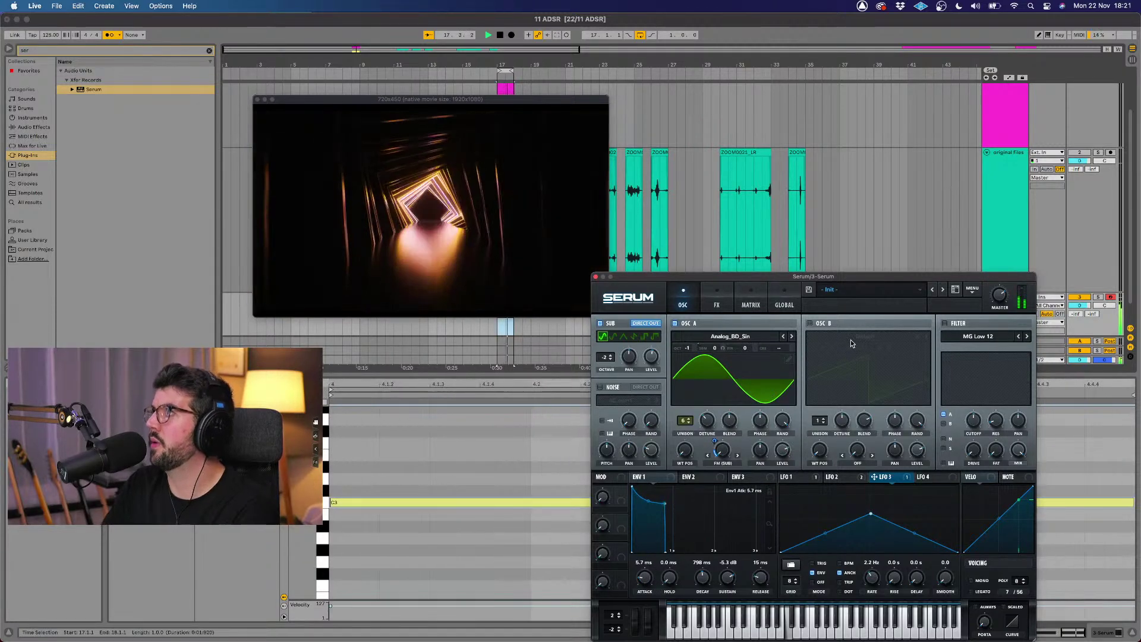
pyautogui.press('space')
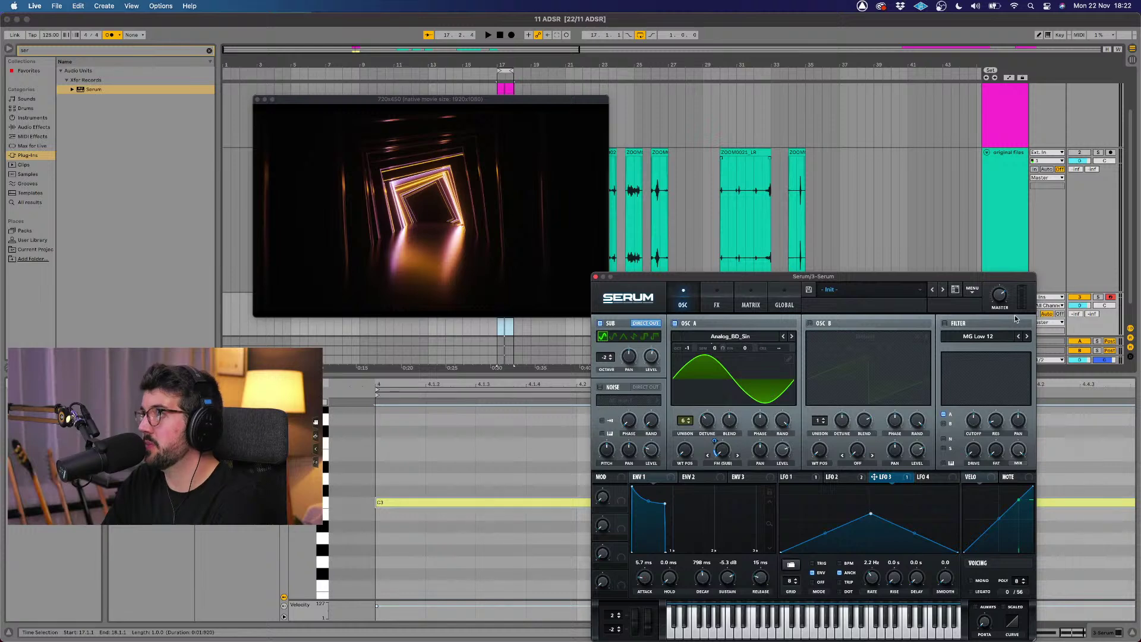
# Step: Move the Serum window clear of the track headers and duplicate the Serum track with its clip
pyautogui.moveTo(1020, 276); pyautogui.dragTo(881, 241)
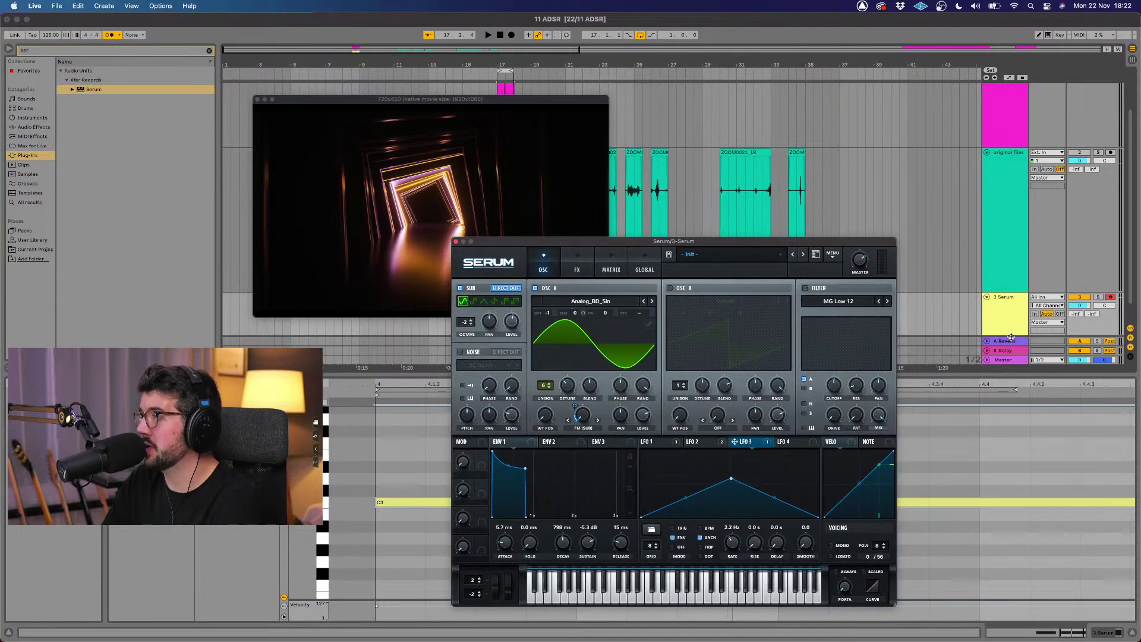
pyautogui.click(1008, 323)
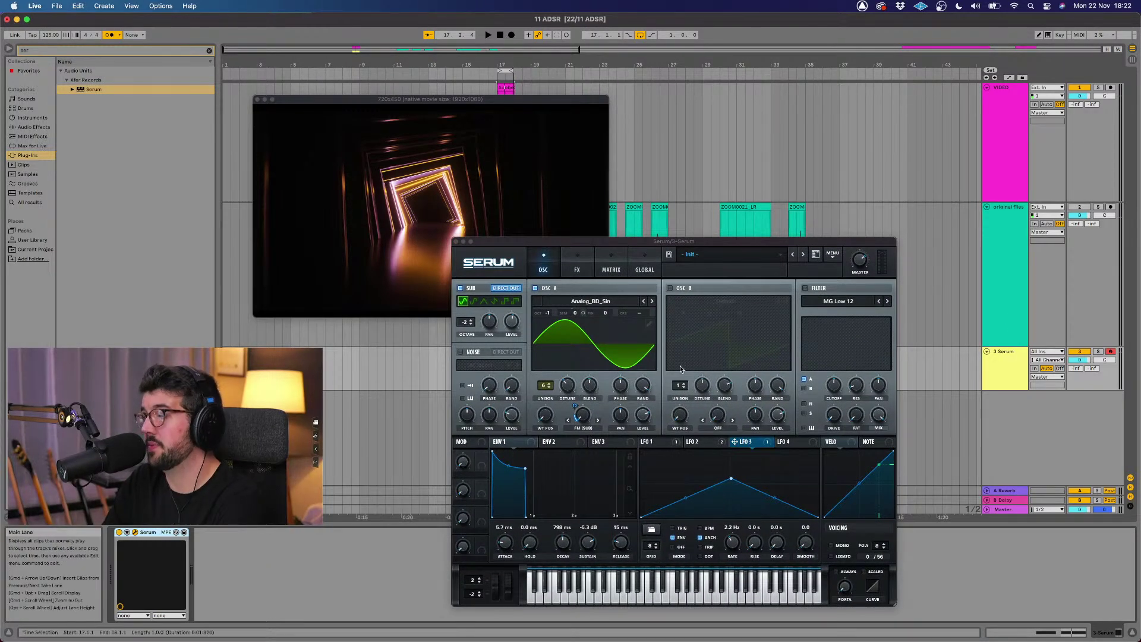
pyautogui.moveTo(789, 243); pyautogui.dragTo(850, 202)
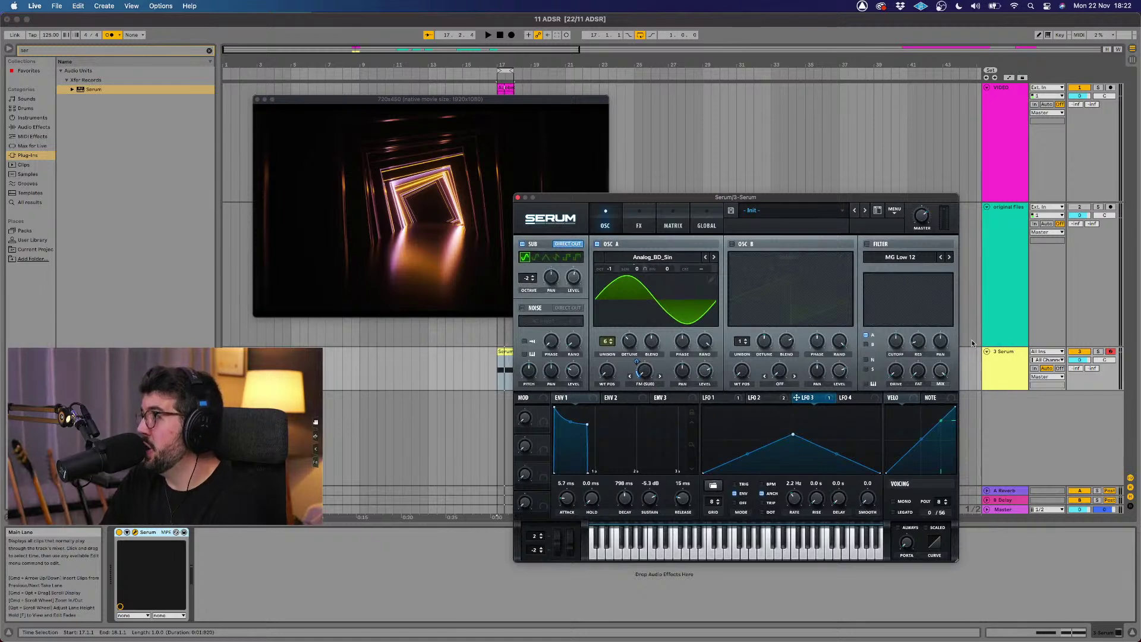
pyautogui.click(1016, 379)
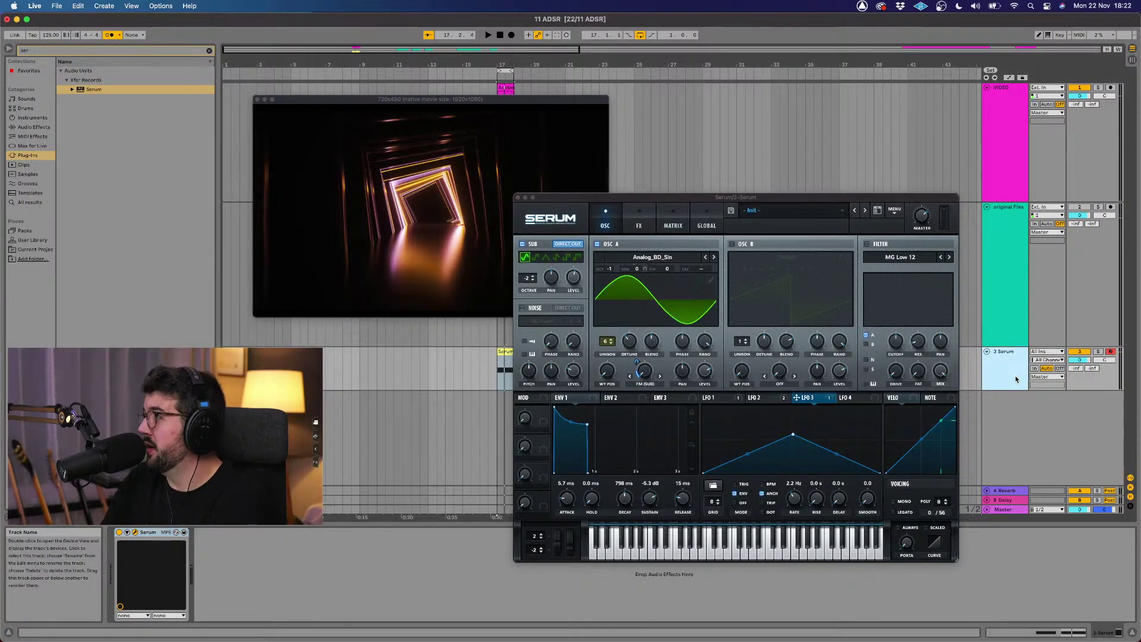
pyautogui.rightClick(1016, 378)
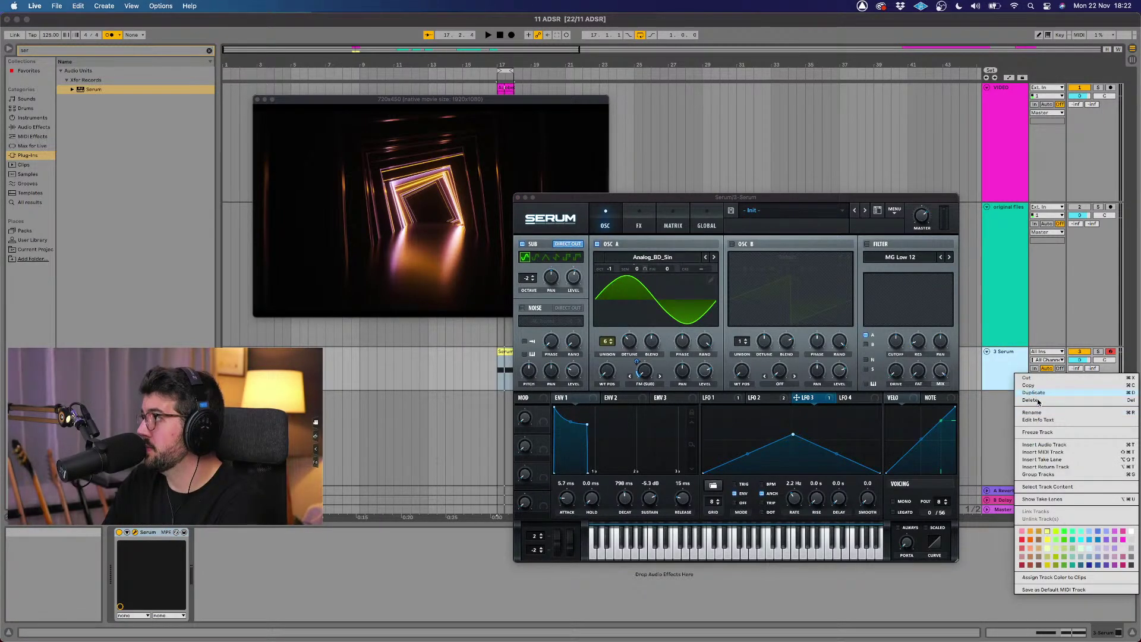
pyautogui.click(1020, 394)
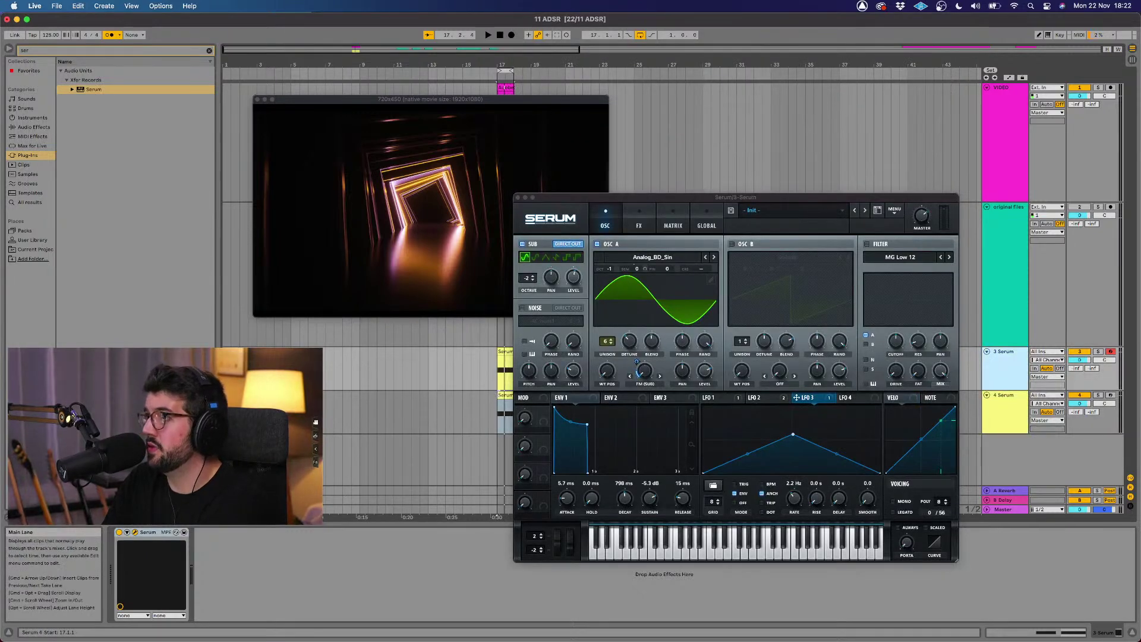
# Step: Delete the duplicated track's bar 17 clip and reset its Serum to the init preset
pyautogui.click(502, 395)
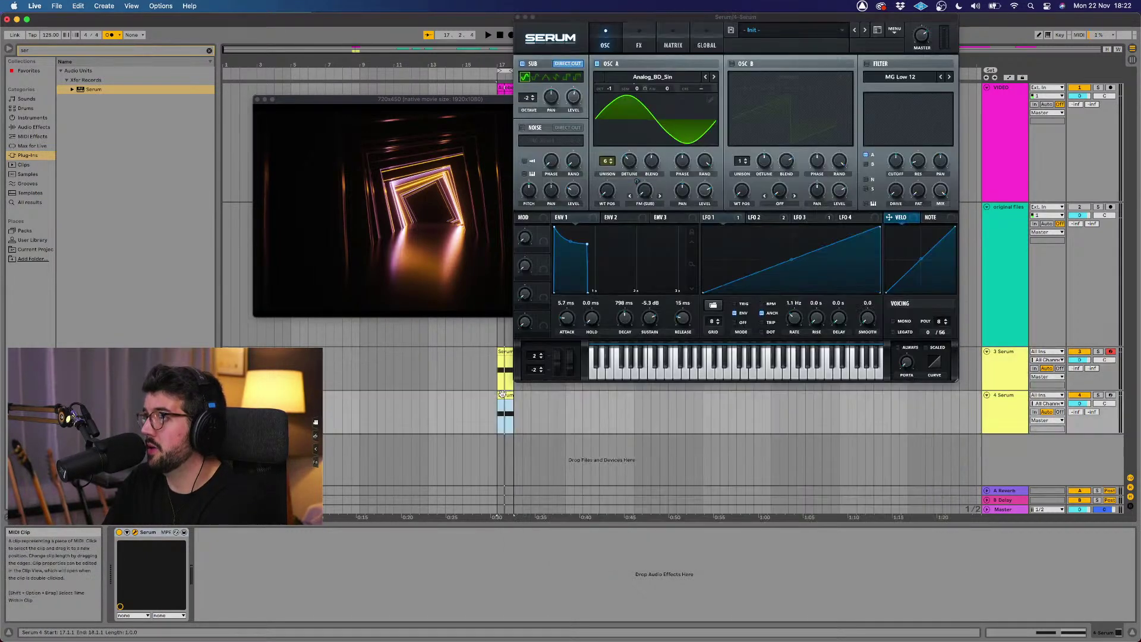
pyautogui.click(896, 36)
pyautogui.click(909, 93)
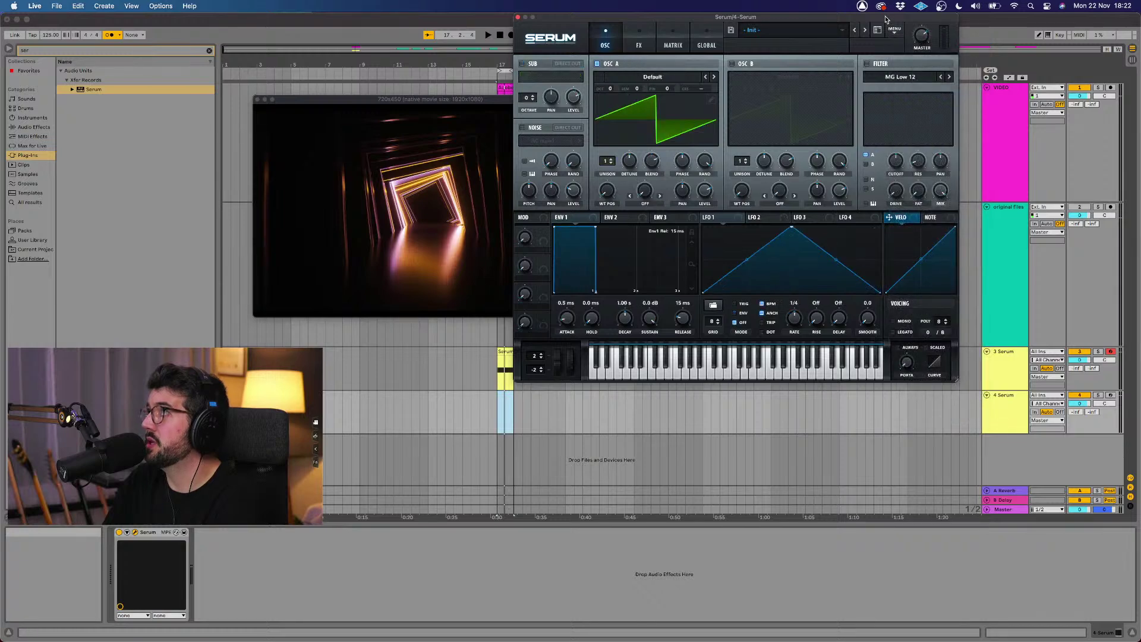
pyautogui.moveTo(886, 19); pyautogui.dragTo(1005, 199)
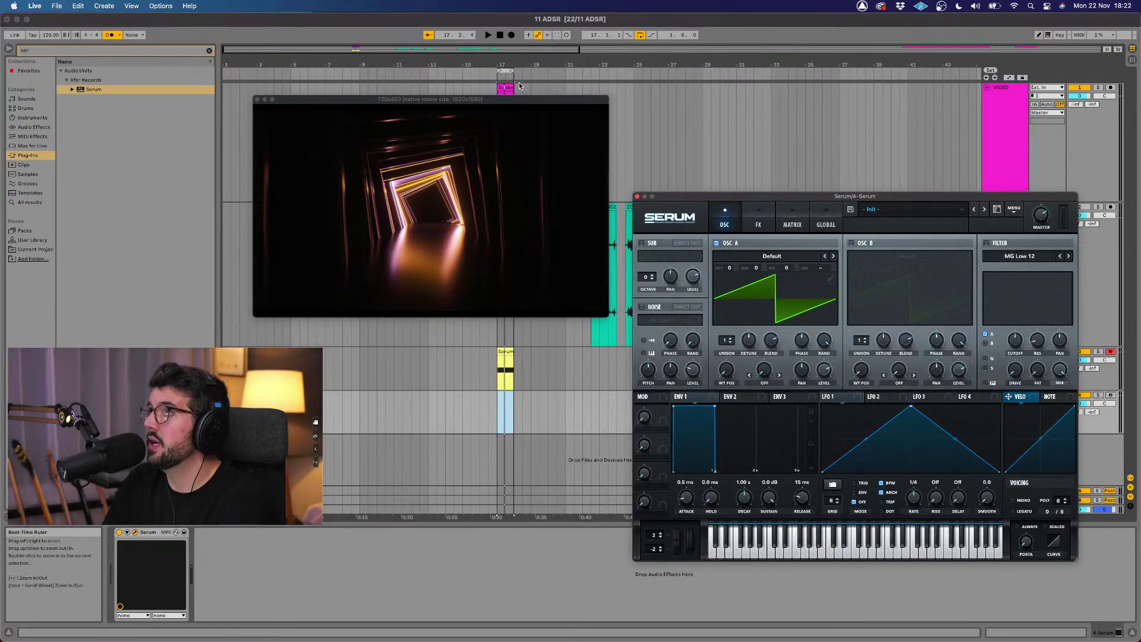
# Step: Extend the bar 17 loop so that it ends at 18.3.1, and play it against the video
pyautogui.click(496, 75)
pyautogui.press('space')
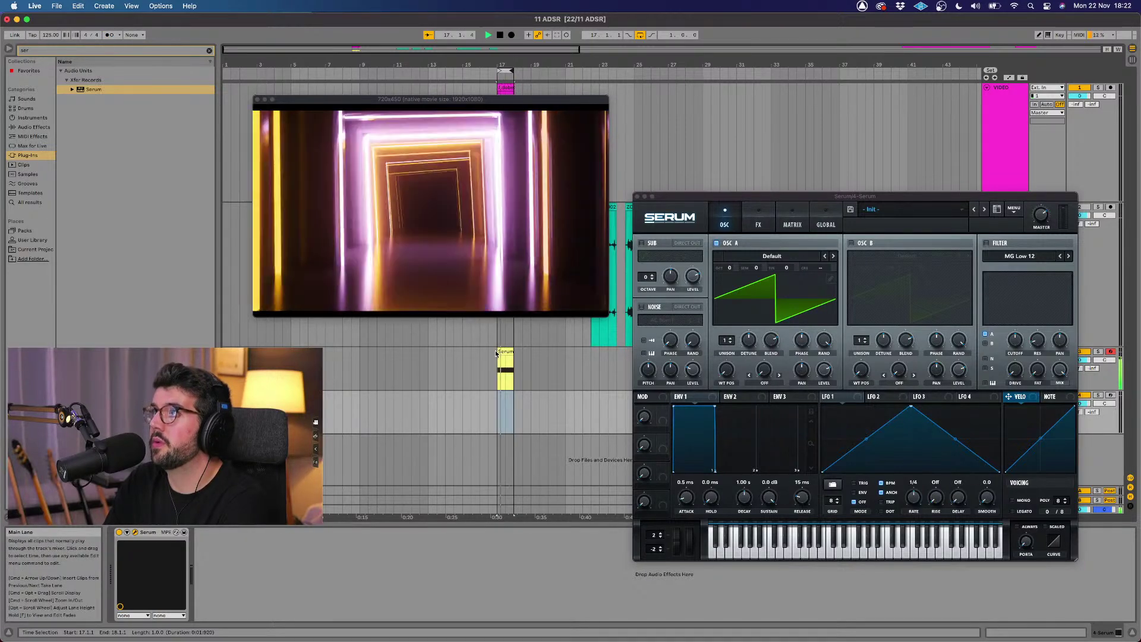
pyautogui.press('space')
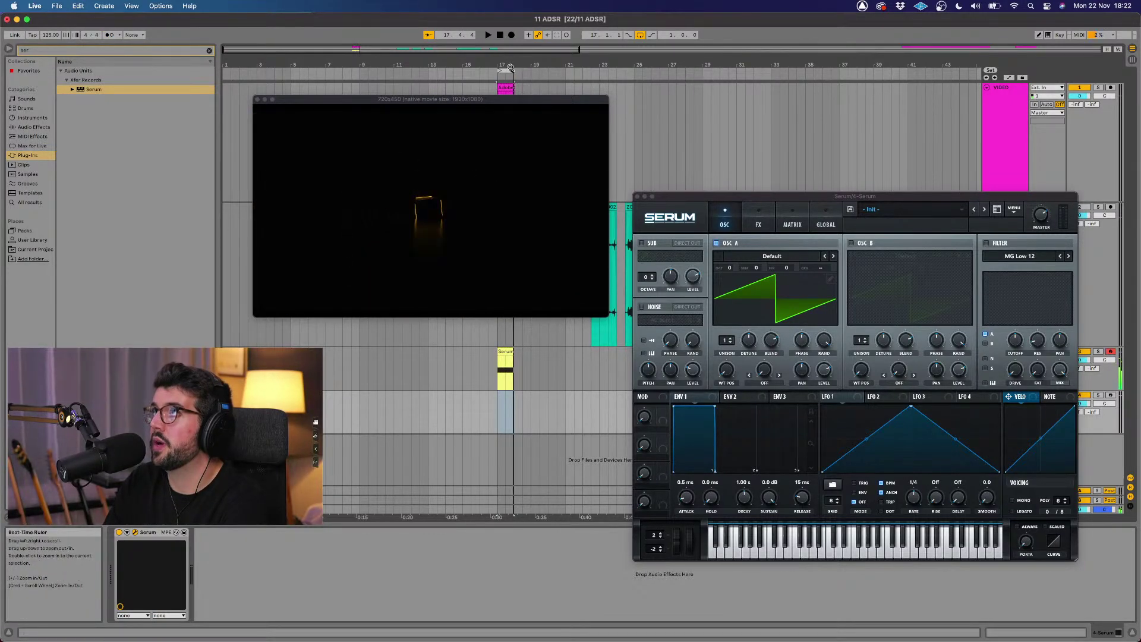
pyautogui.scroll(3, 509, 70)
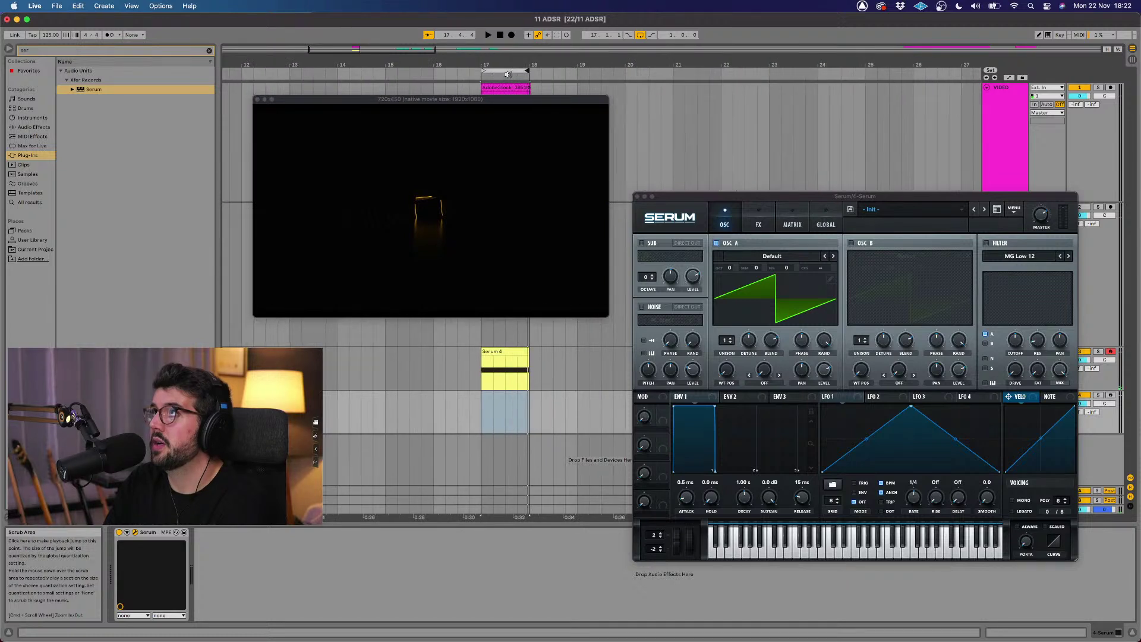
pyautogui.moveTo(533, 71); pyautogui.dragTo(550, 70)
pyautogui.press('space')
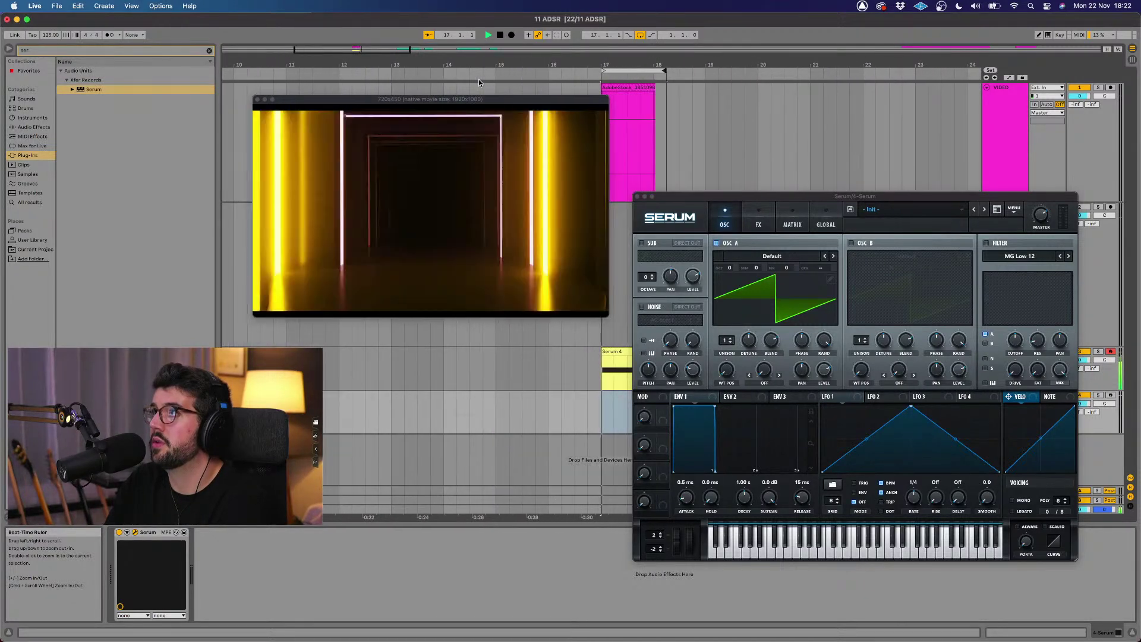
pyautogui.press('space')
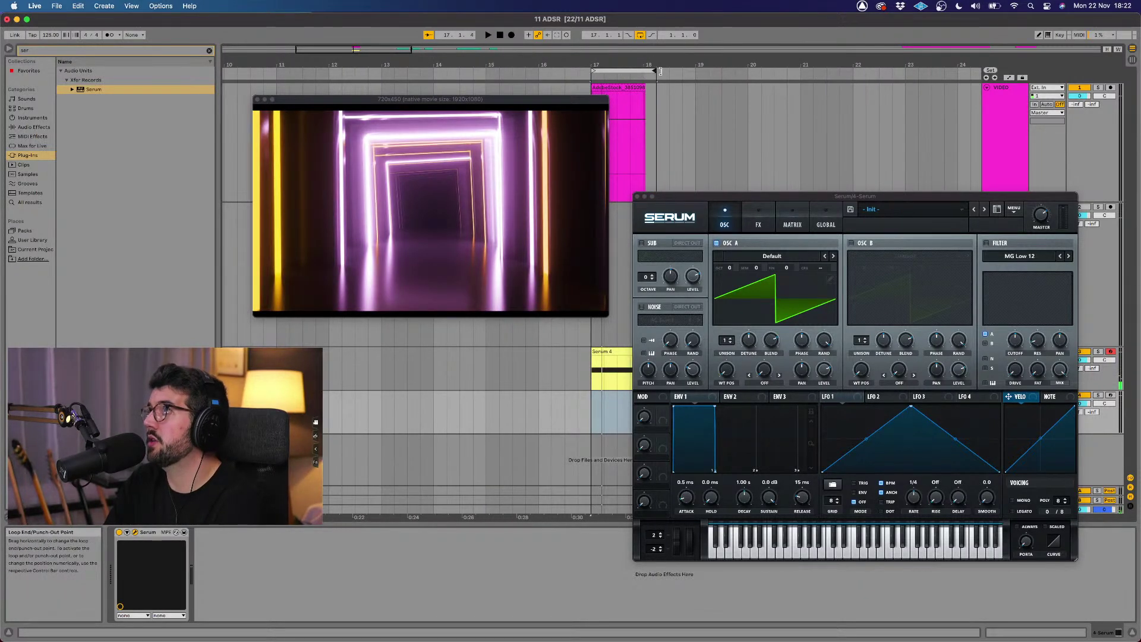
pyautogui.moveTo(660, 72); pyautogui.dragTo(669, 72)
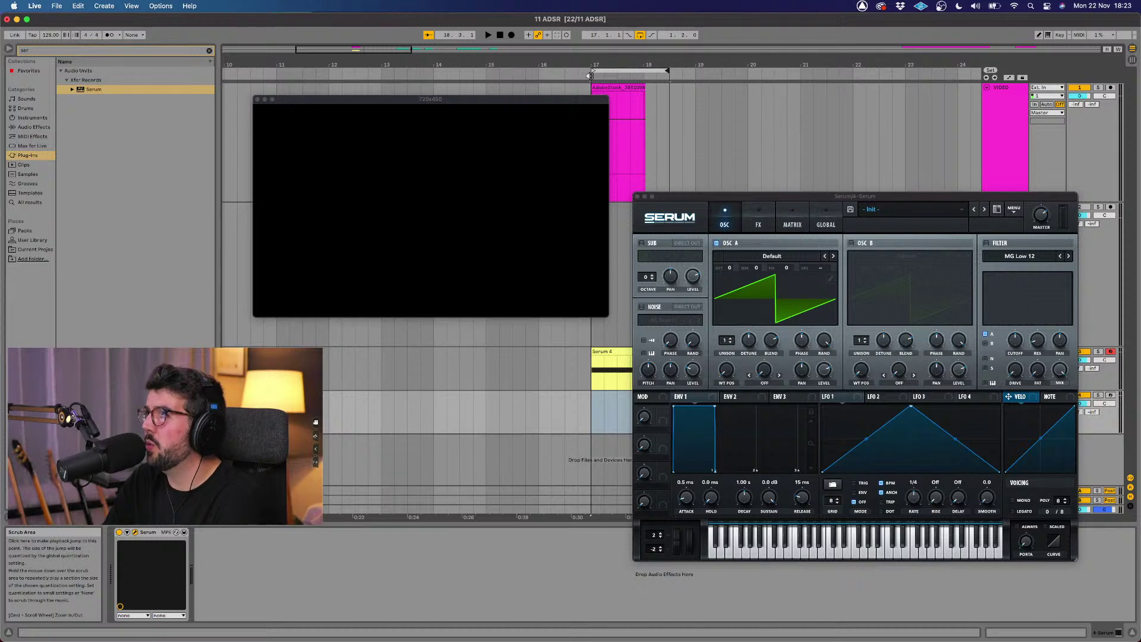
pyautogui.click(589, 76)
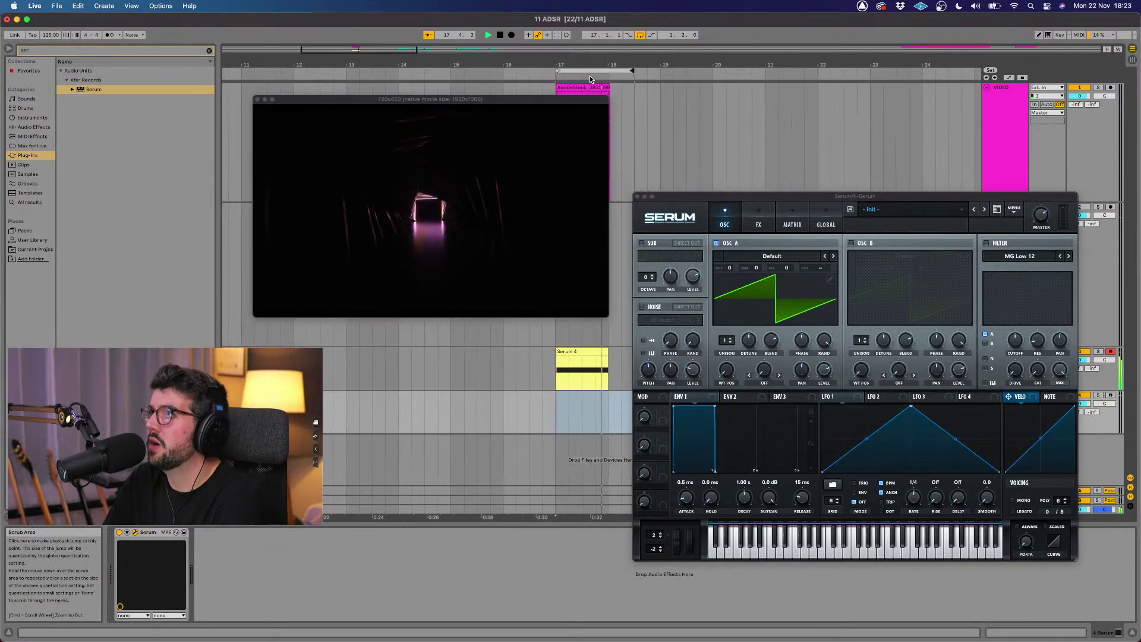
pyautogui.click(517, 76)
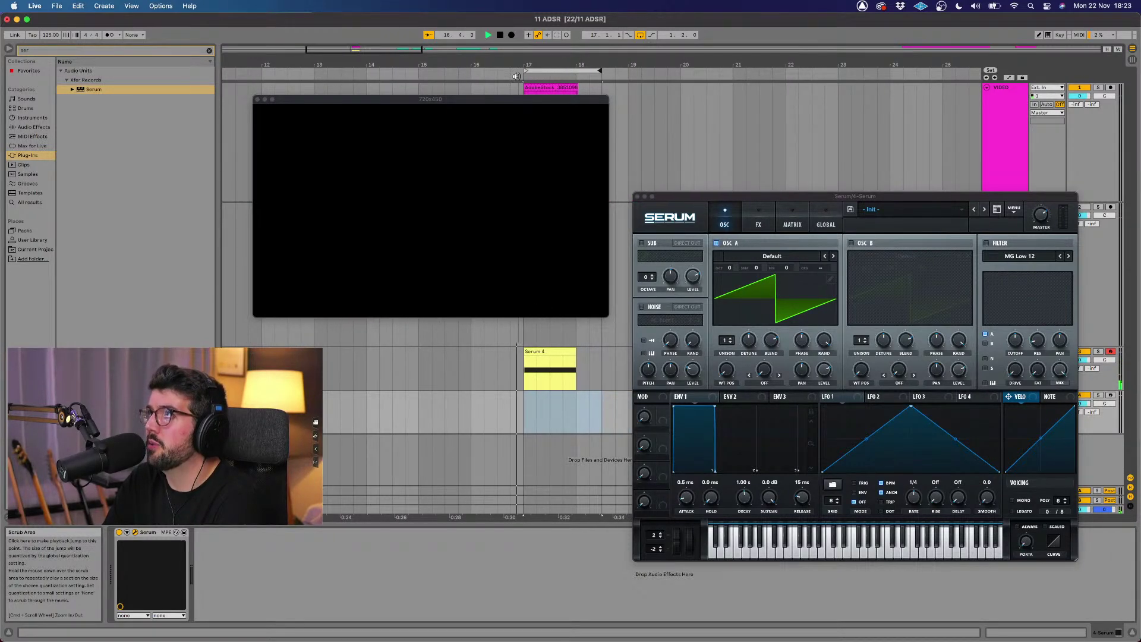
pyautogui.press('space')
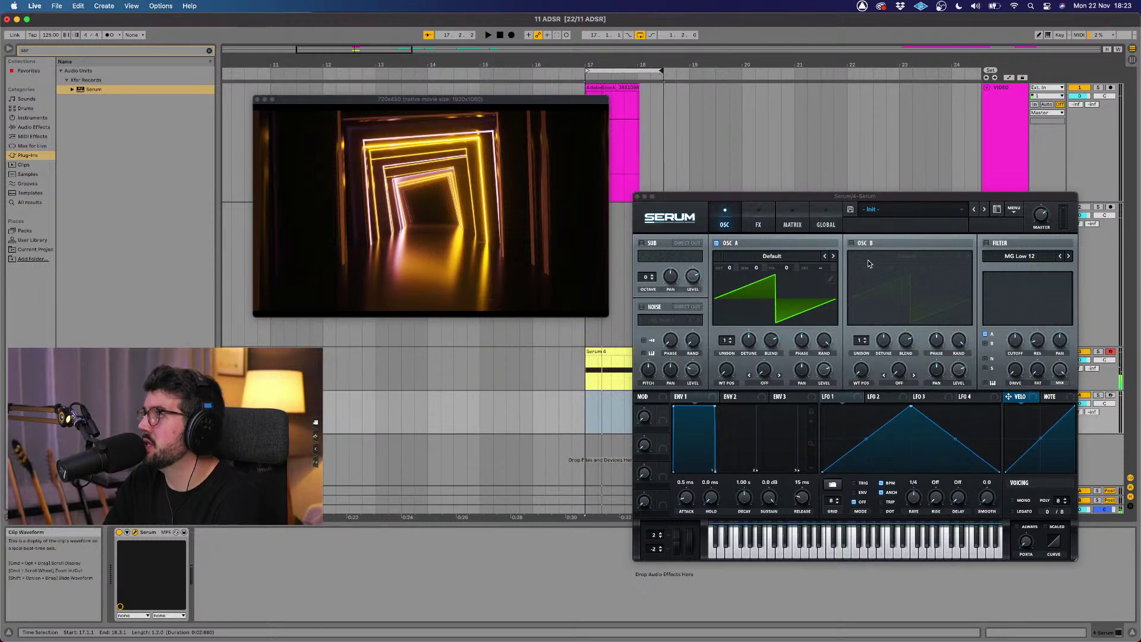
# Step: Set Envelope 1's attack to 57 ms in the 3 Serum track's synth, replay the loop and close that Serum window
pyautogui.moveTo(914, 198); pyautogui.dragTo(785, 243)
pyautogui.click(1010, 372)
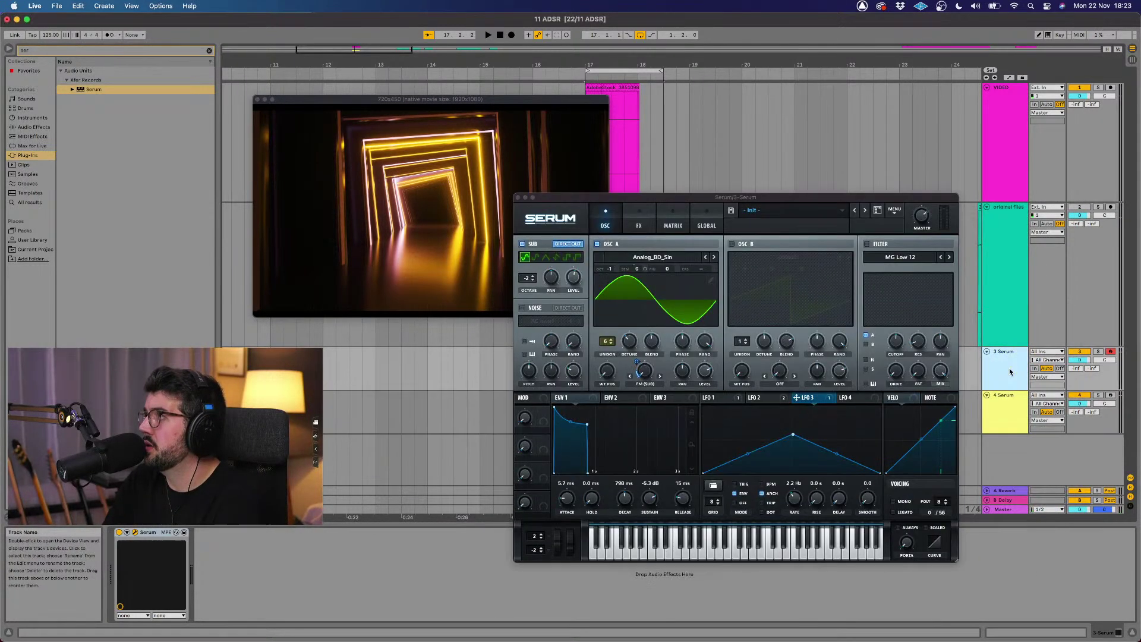
pyautogui.moveTo(565, 508); pyautogui.dragTo(568, 499)
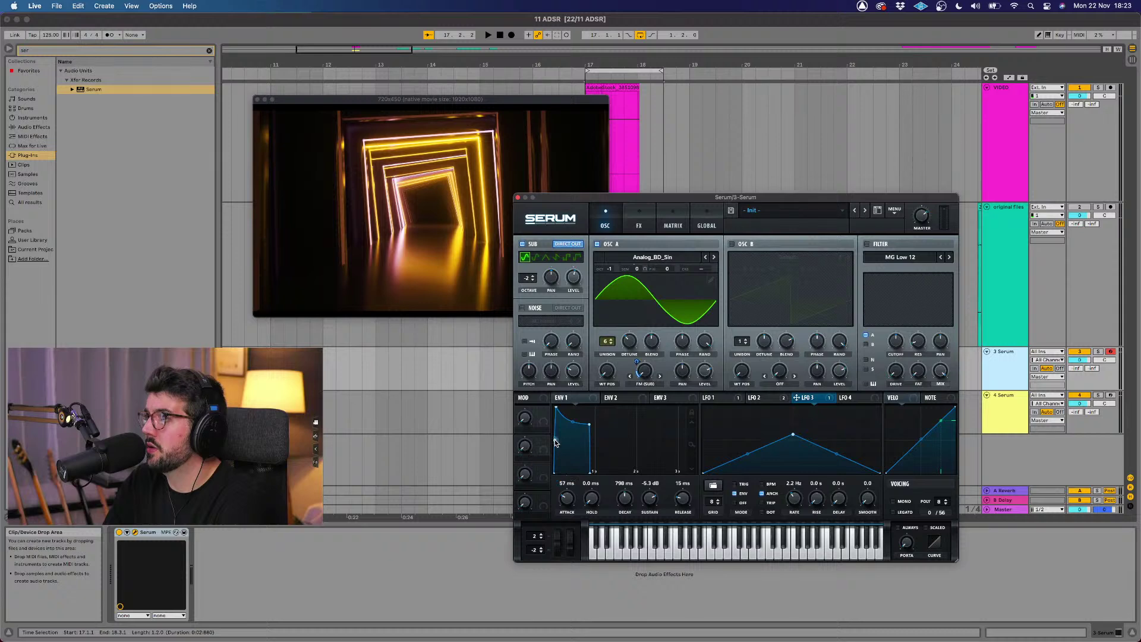
pyautogui.press('space')
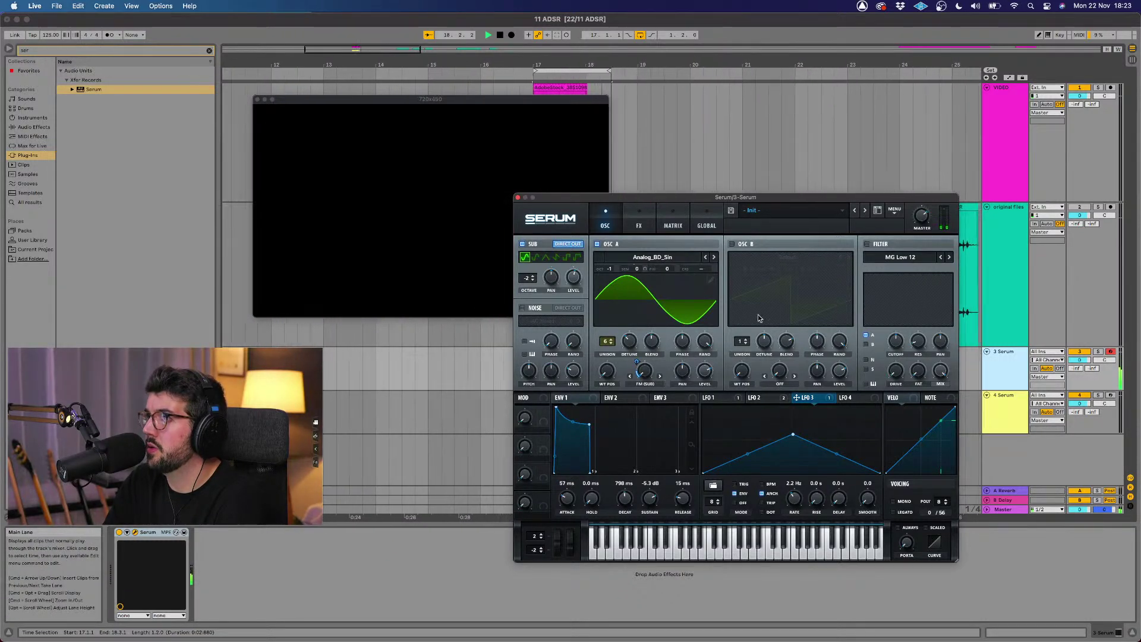
pyautogui.press('space')
pyautogui.click(517, 198)
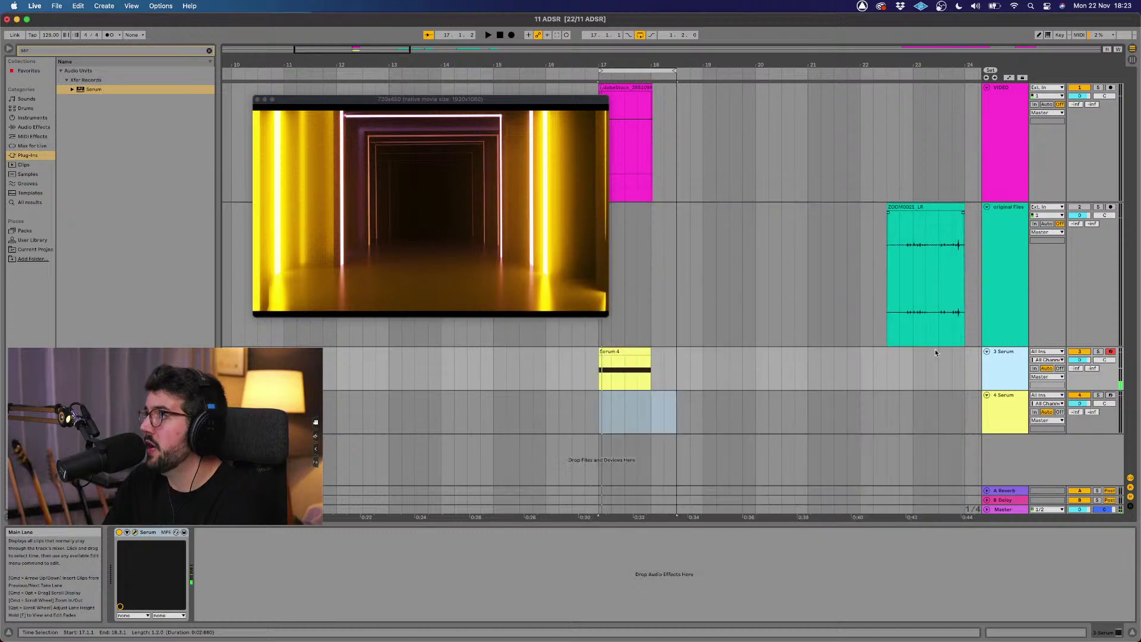
# Step: Arm the 4 Serum track and turn on its synth's MG Low 12 filter, replaying the loop against the video
pyautogui.click(1006, 395)
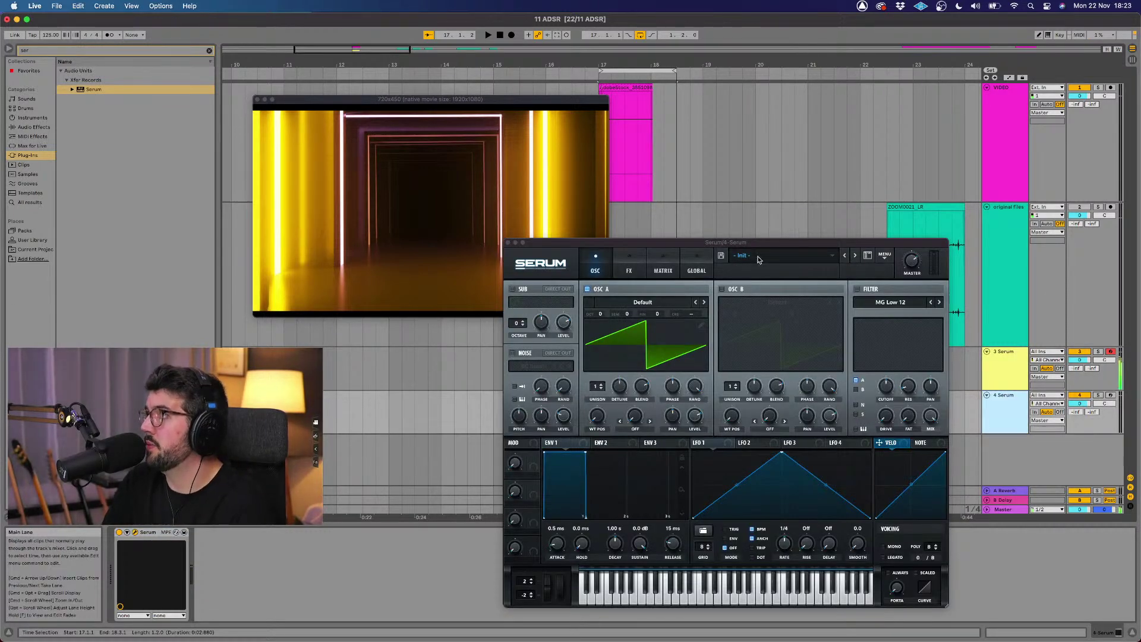
pyautogui.click(1109, 395)
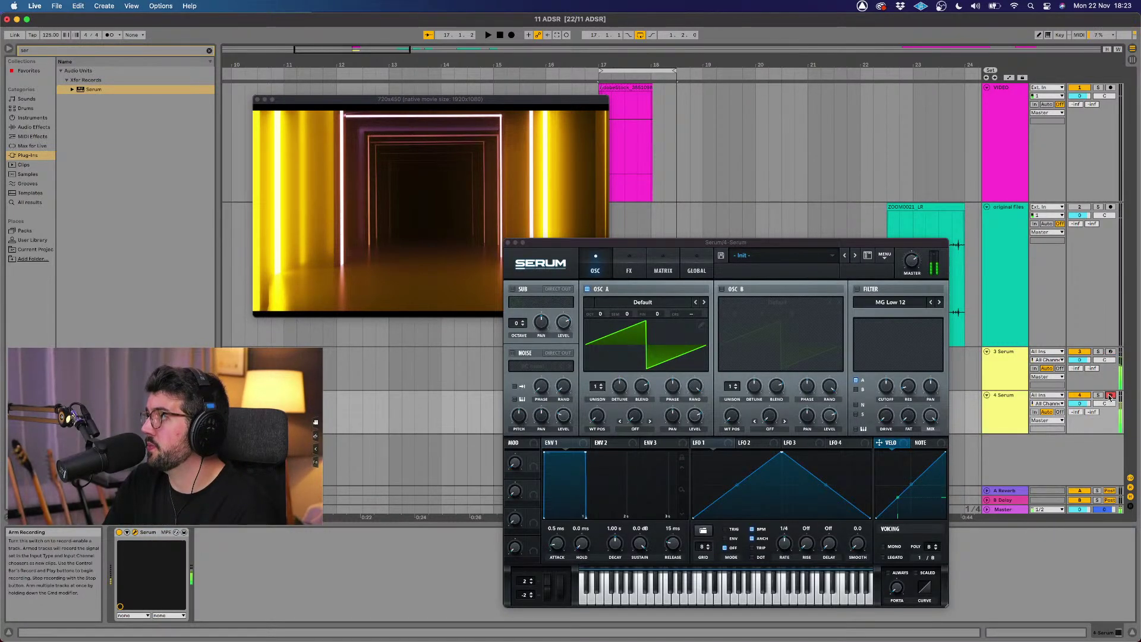
pyautogui.moveTo(842, 245); pyautogui.dragTo(950, 195)
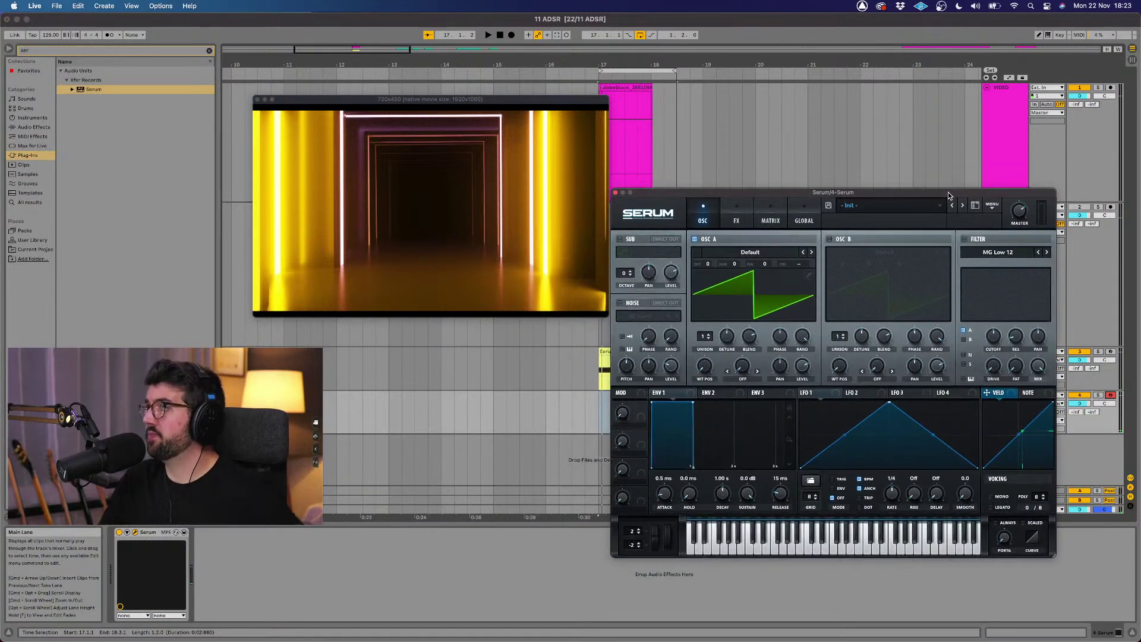
pyautogui.click(965, 239)
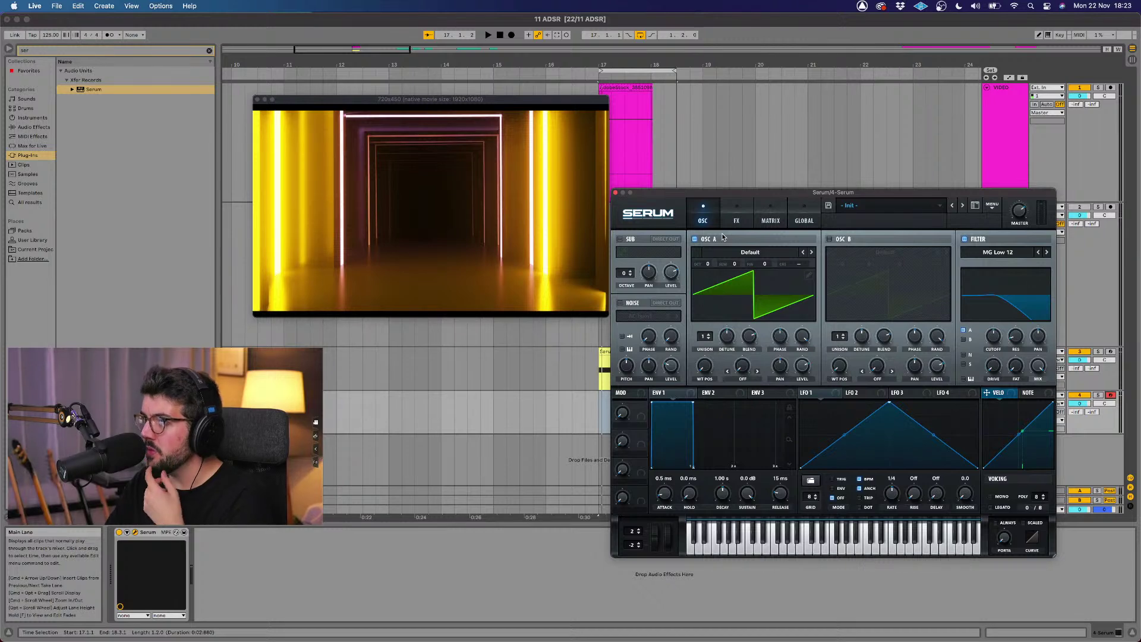
pyautogui.click(599, 75)
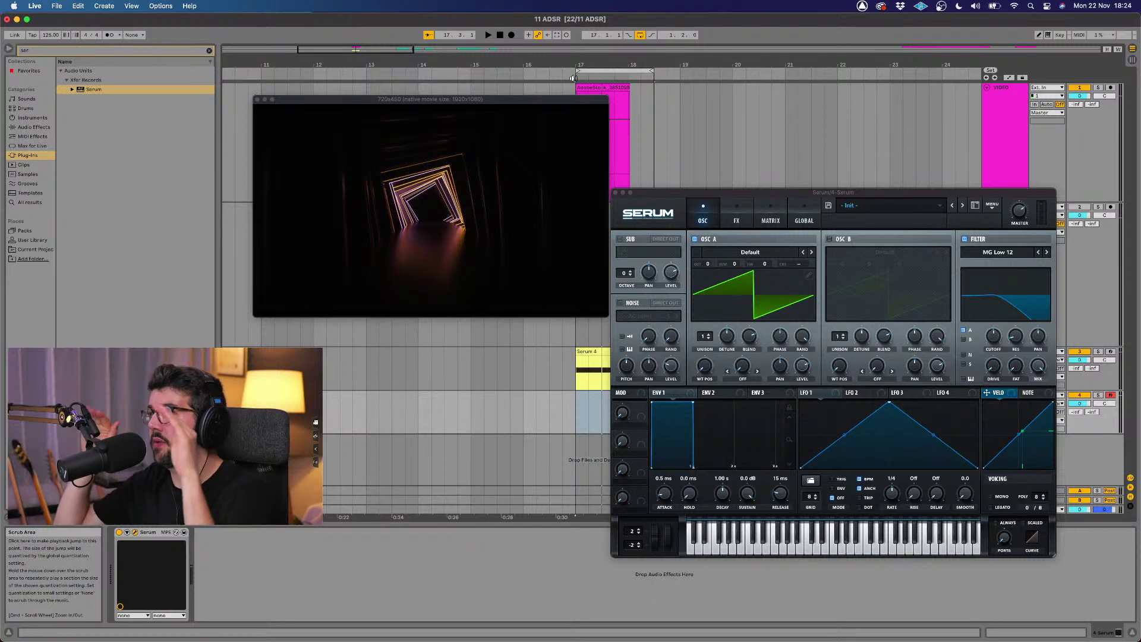
pyautogui.click(573, 78)
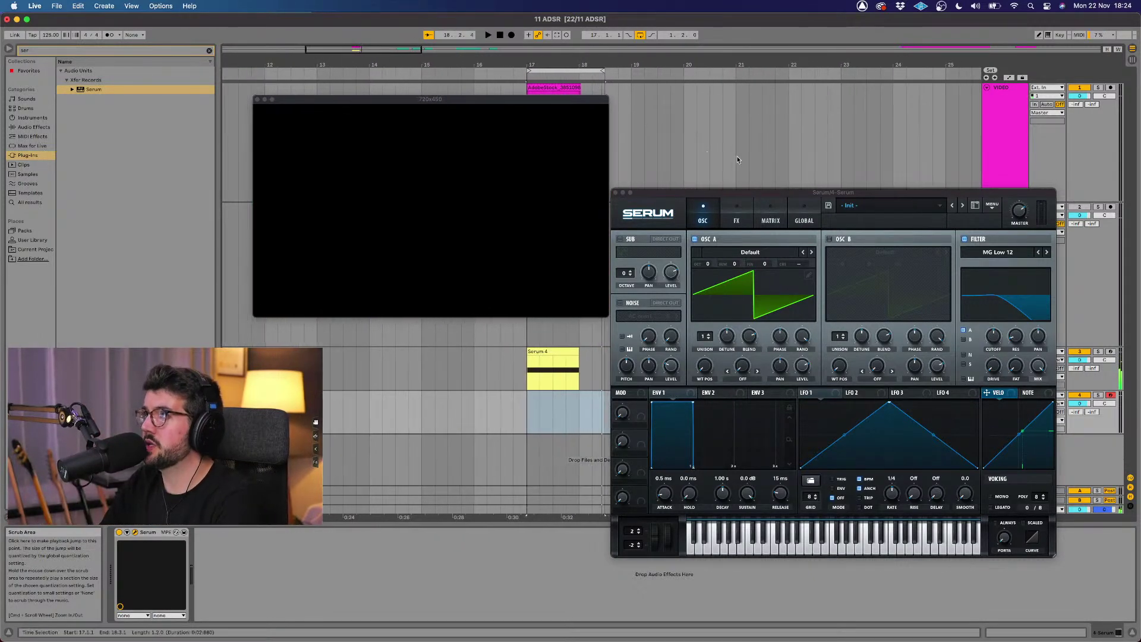
# Step: Turn off oscillator A and enable the noise oscillator in one-shot mode
pyautogui.moveTo(722, 192); pyautogui.dragTo(723, 180)
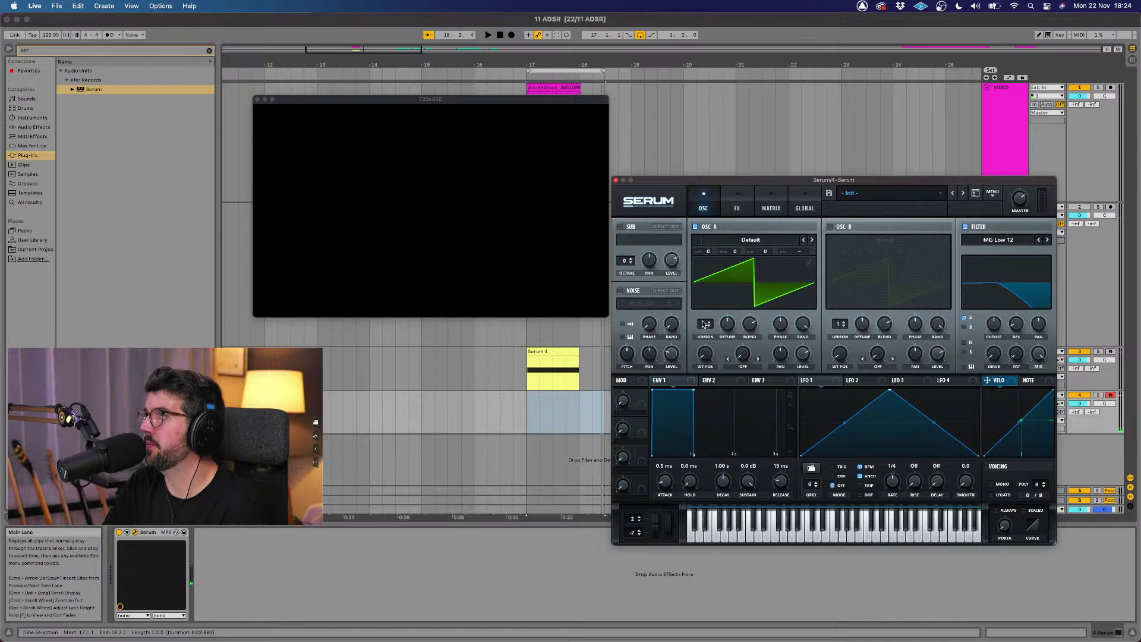
pyautogui.click(745, 243)
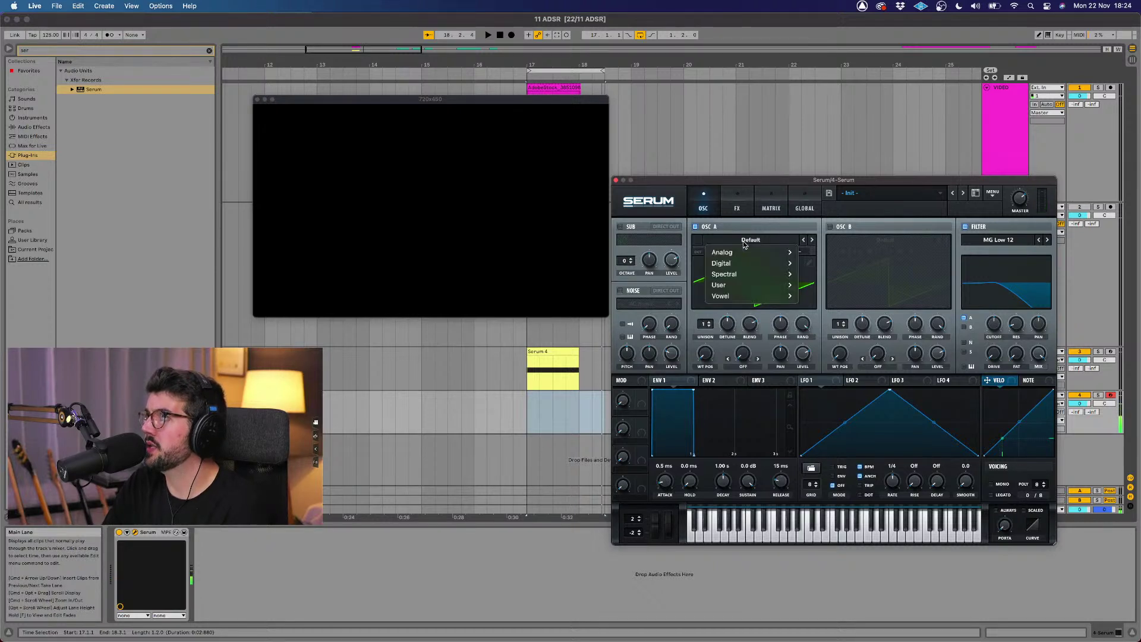
pyautogui.click(684, 203)
pyautogui.click(695, 228)
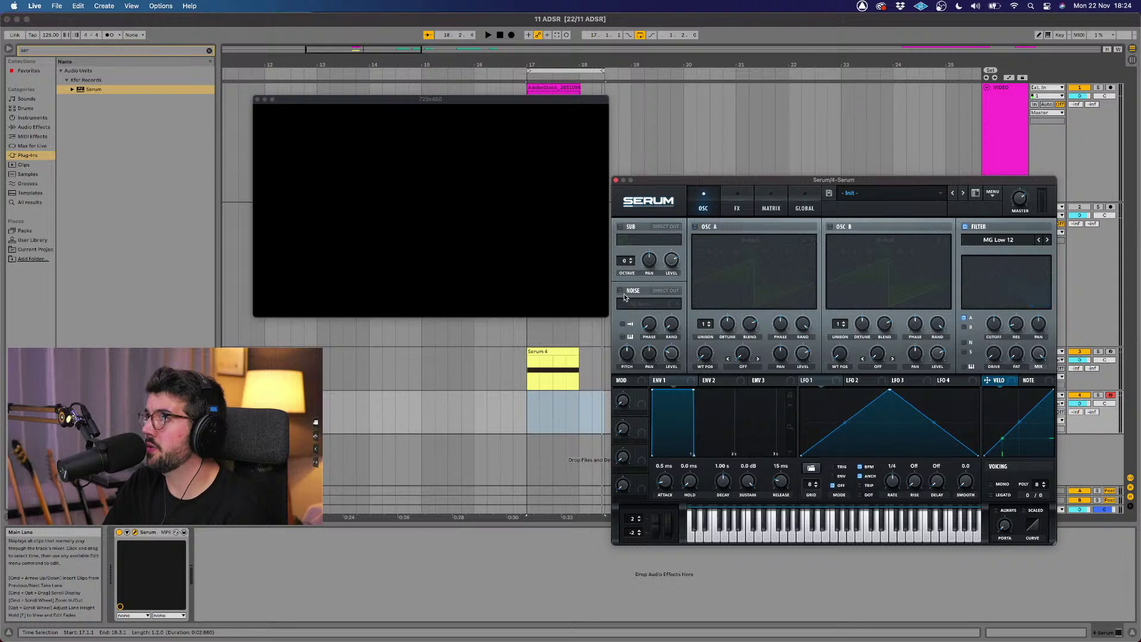
pyautogui.click(621, 292)
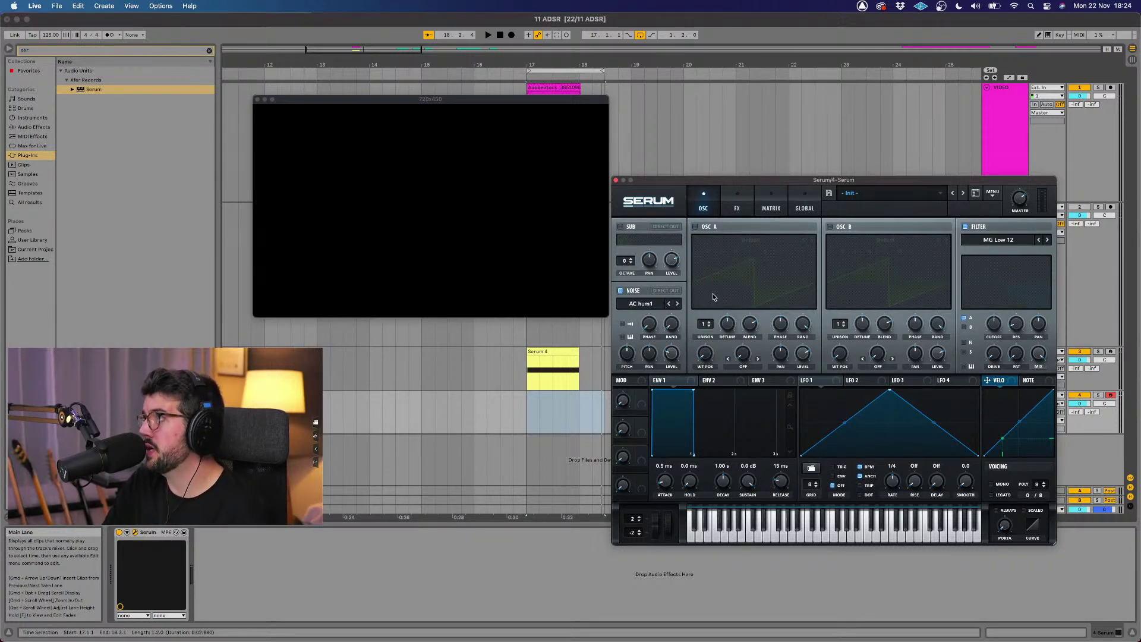
pyautogui.moveTo(753, 180); pyautogui.dragTo(770, 181)
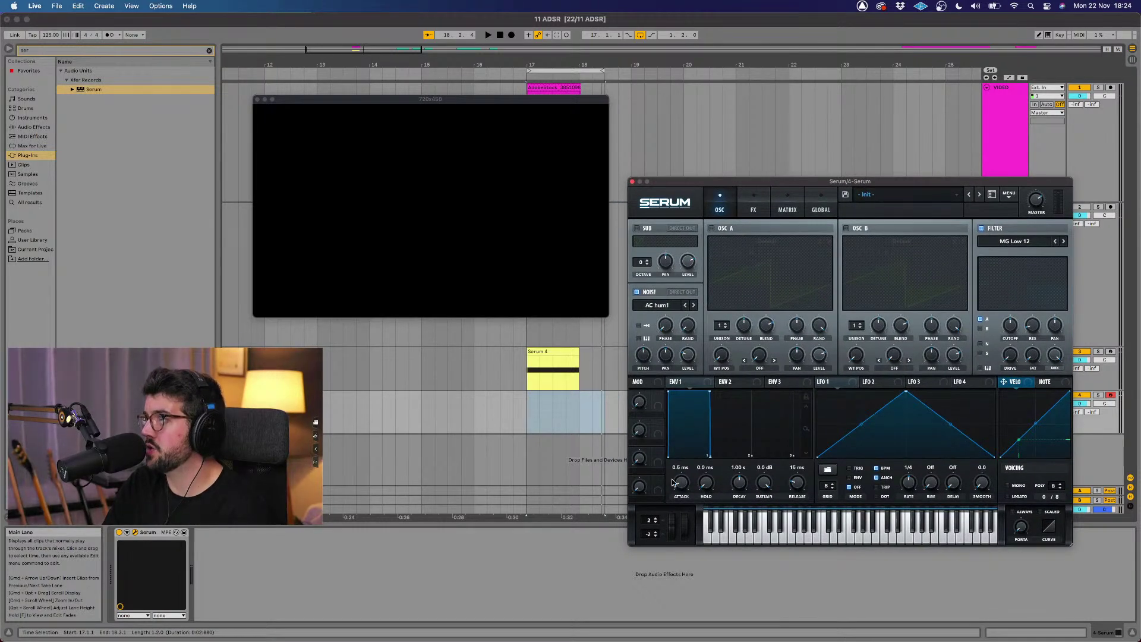
pyautogui.click(640, 325)
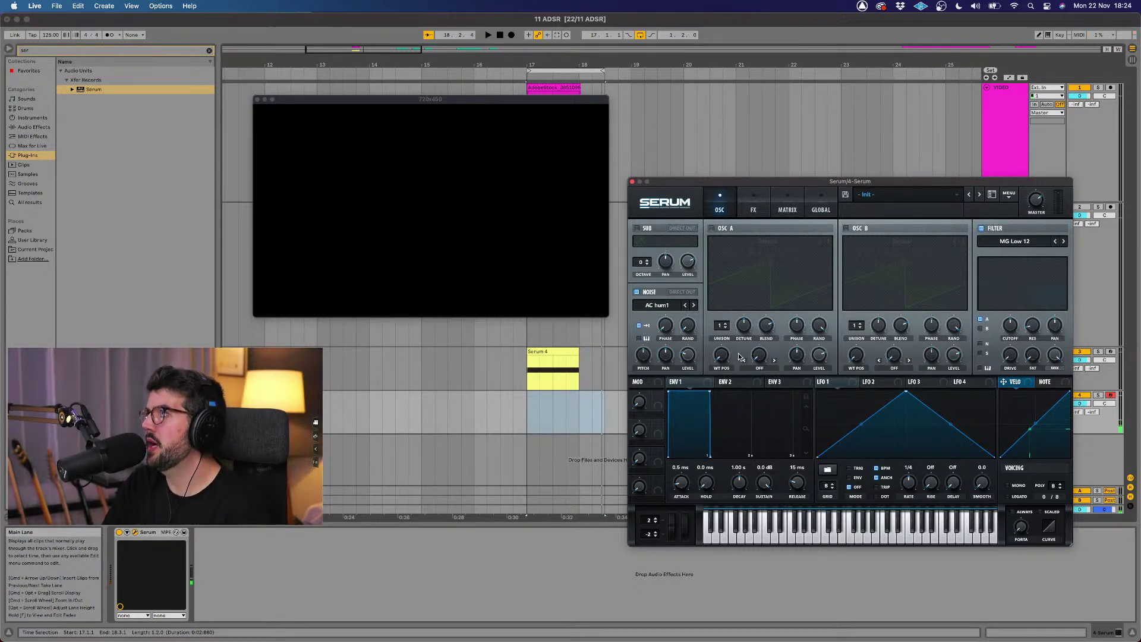
# Step: Set Envelope 1's attack to 134 ms and assign the envelope to the noise level, adjusting the modulation
pyautogui.moveTo(690, 486); pyautogui.dragTo(691, 471)
pyautogui.moveTo(672, 382); pyautogui.dragTo(690, 356)
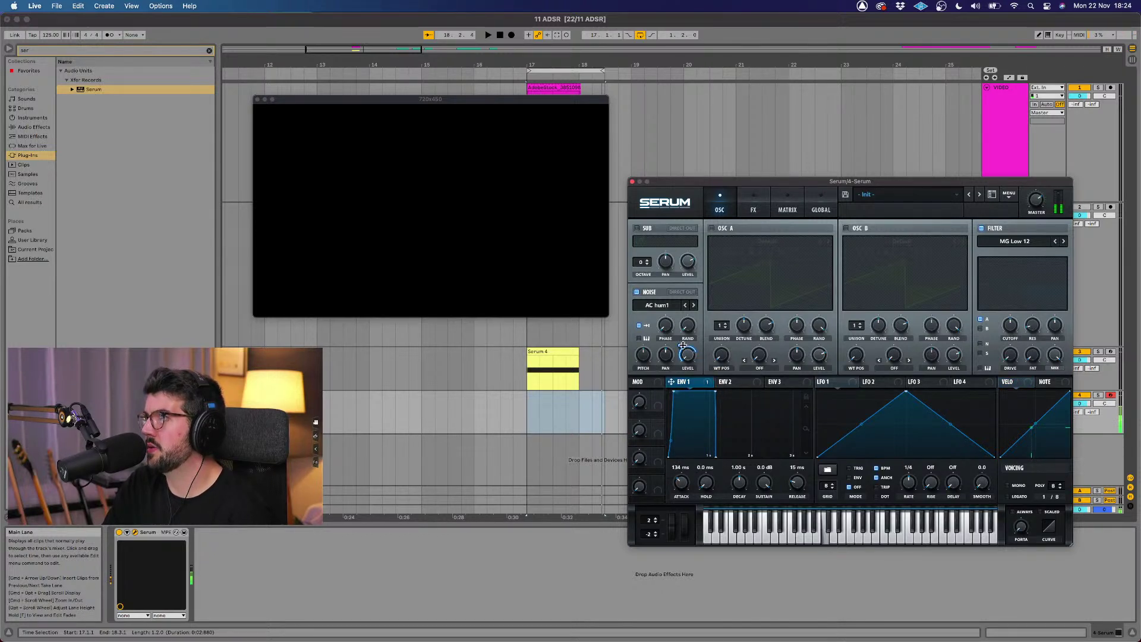
pyautogui.moveTo(687, 355); pyautogui.dragTo(684, 335)
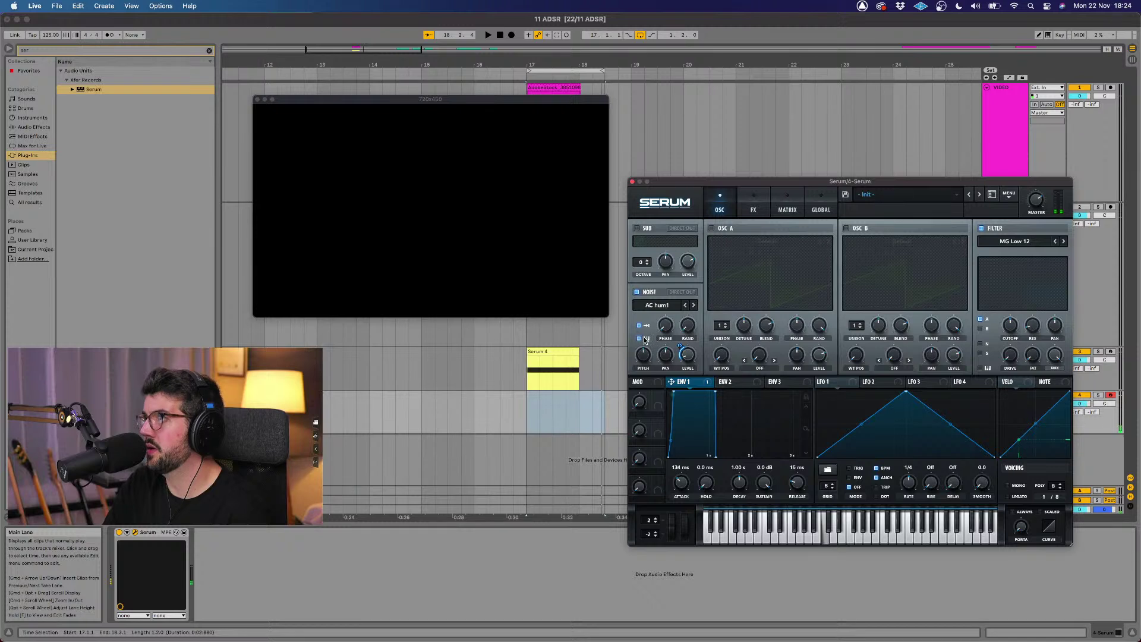
# Step: Load Atmos 05 from the SOR noise samples and step on to Atmos 07
pyautogui.click(657, 305)
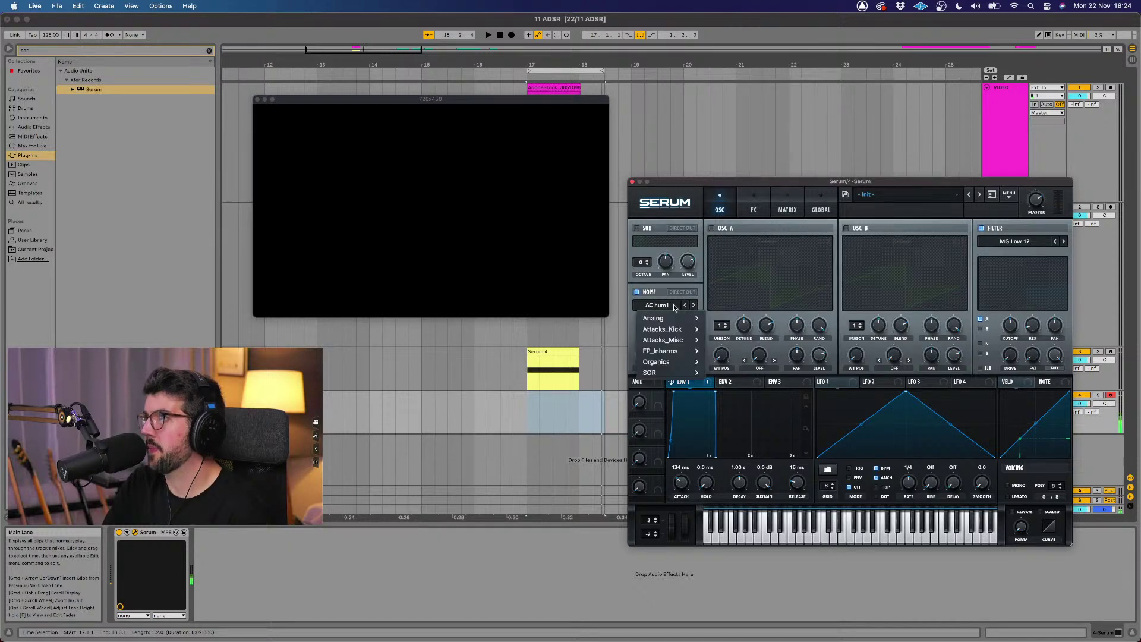
pyautogui.moveTo(664, 353)
pyautogui.moveTo(680, 373)
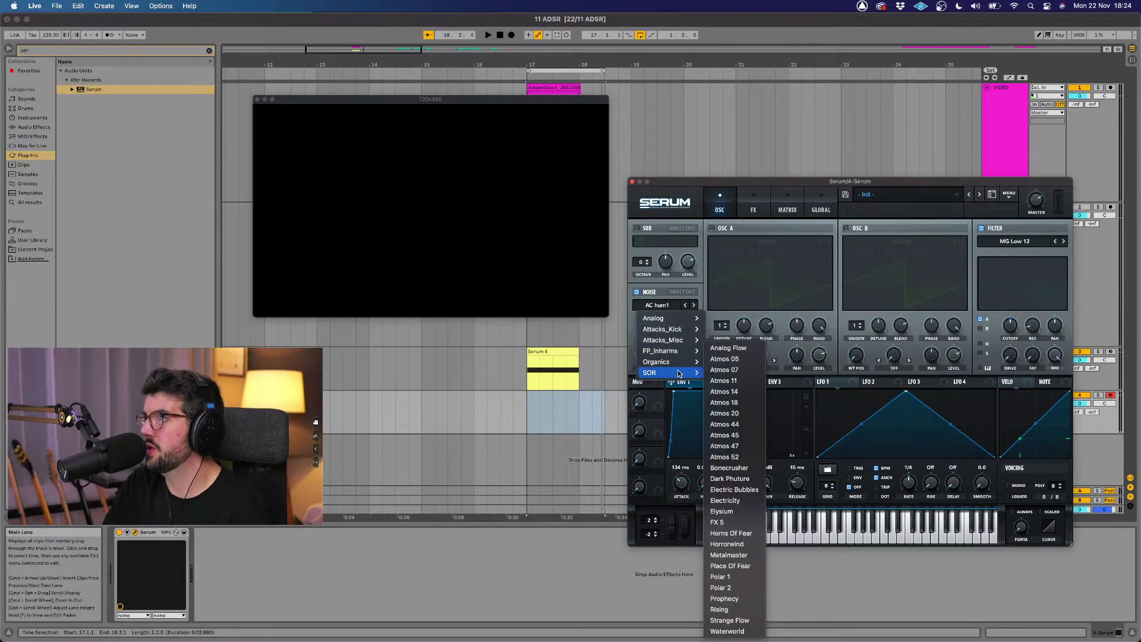
pyautogui.click(723, 359)
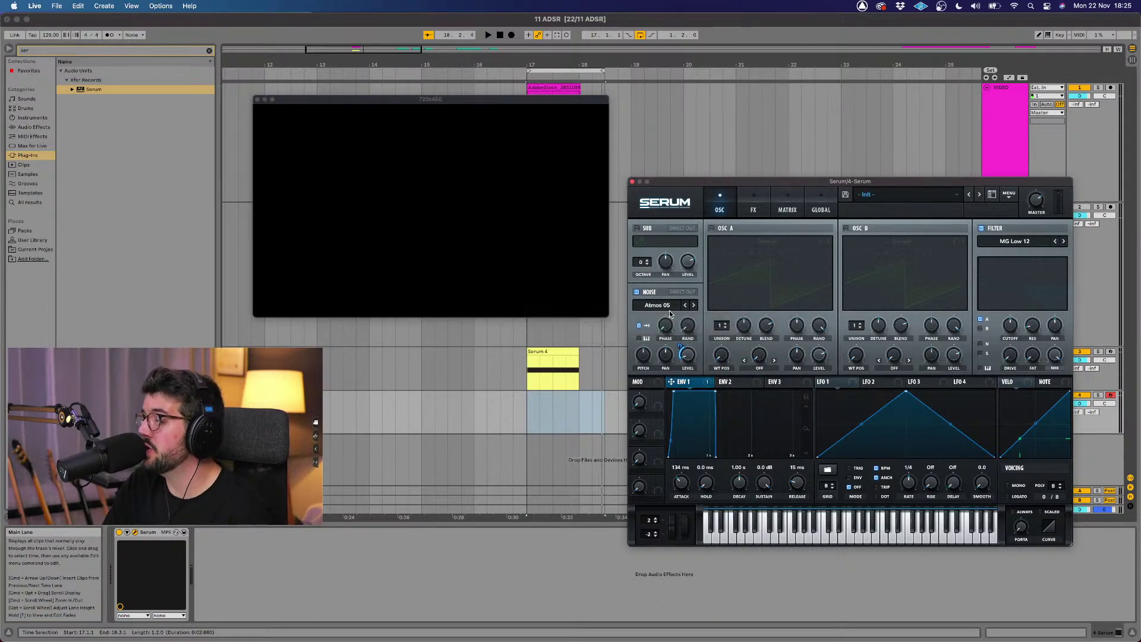
pyautogui.click(694, 306)
pyautogui.click(694, 306)
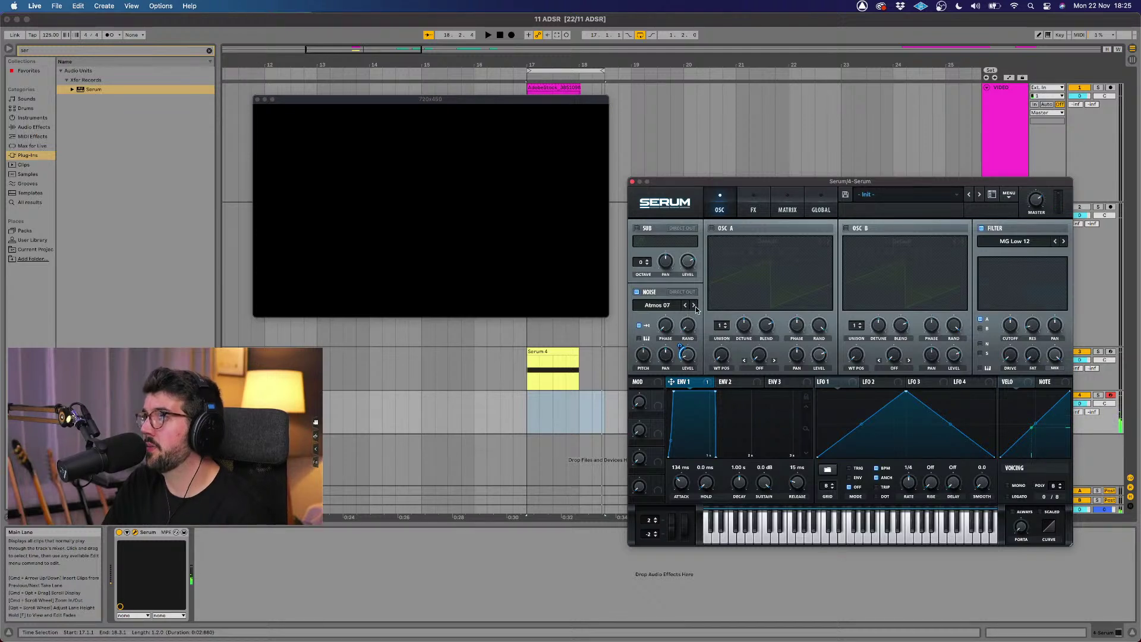
# Step: Set Envelope 1's release to 732 ms and its attack to 96 ms
pyautogui.moveTo(803, 490); pyautogui.dragTo(808, 467)
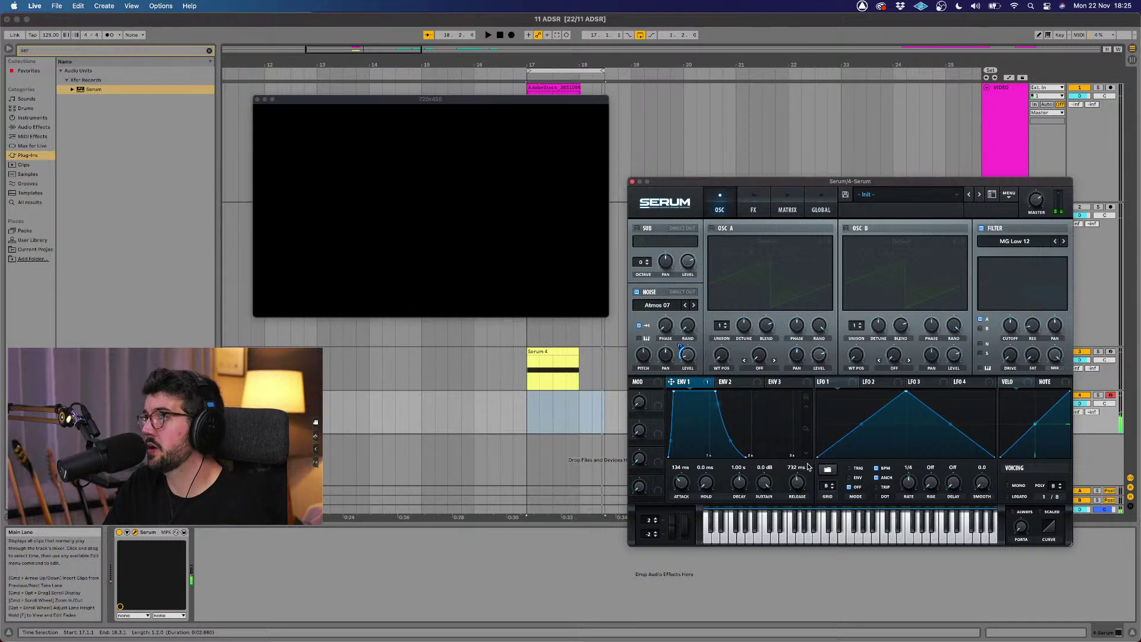
pyautogui.moveTo(681, 483); pyautogui.dragTo(678, 488)
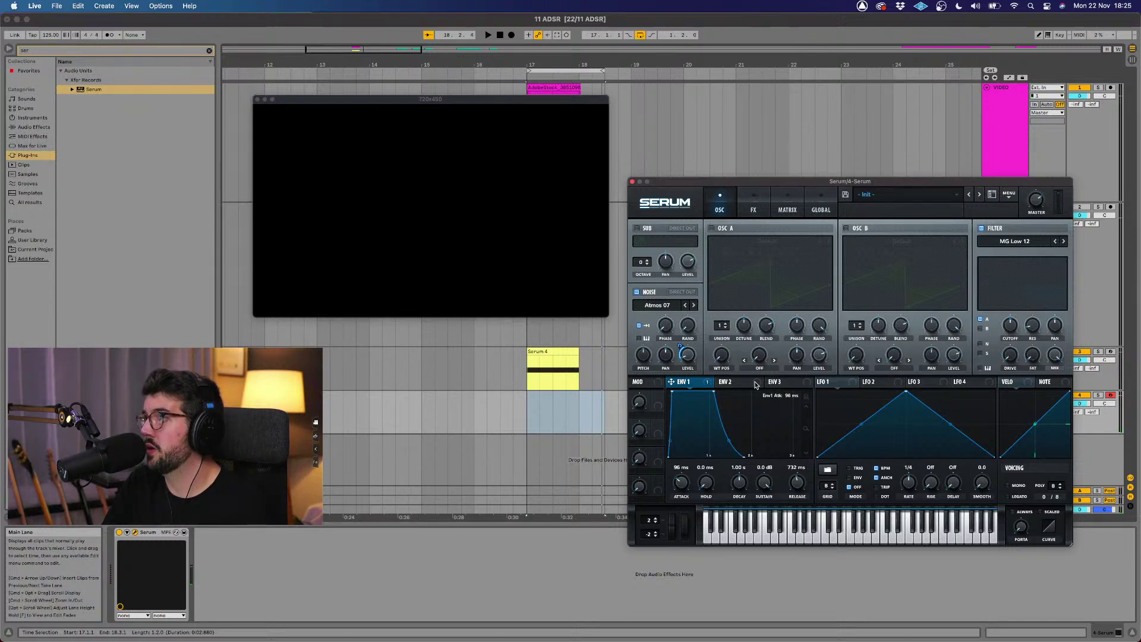
# Step: Add Hyper/Dimension with the Dimension mix at about 74% and a multiband Compressor with its mix at about 61
pyautogui.click(755, 203)
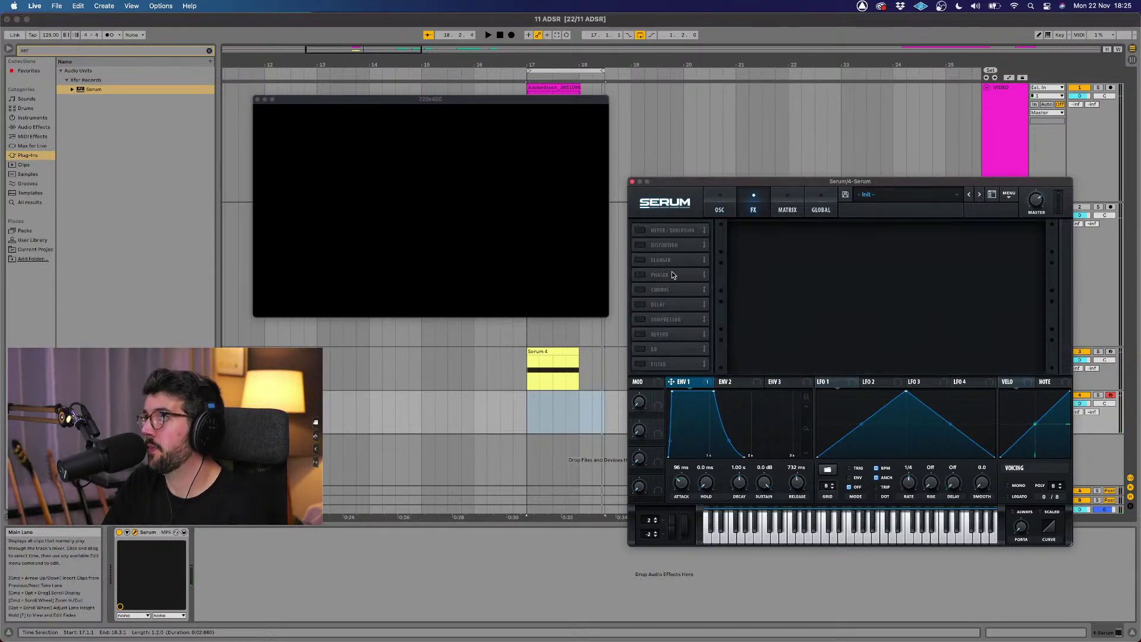
pyautogui.click(640, 230)
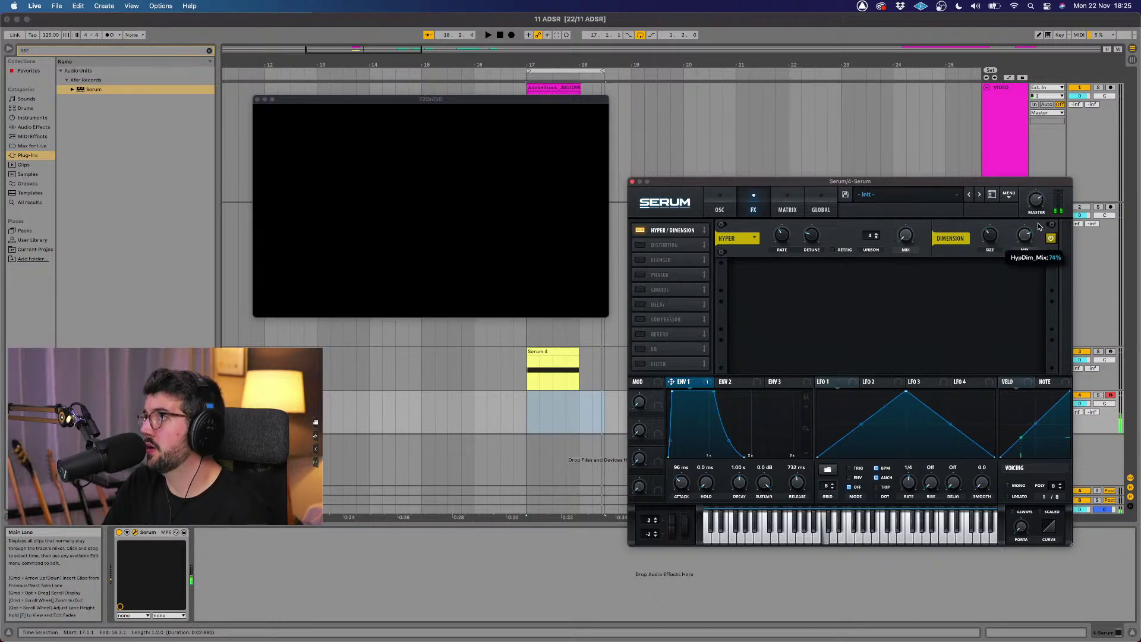
pyautogui.click(647, 318)
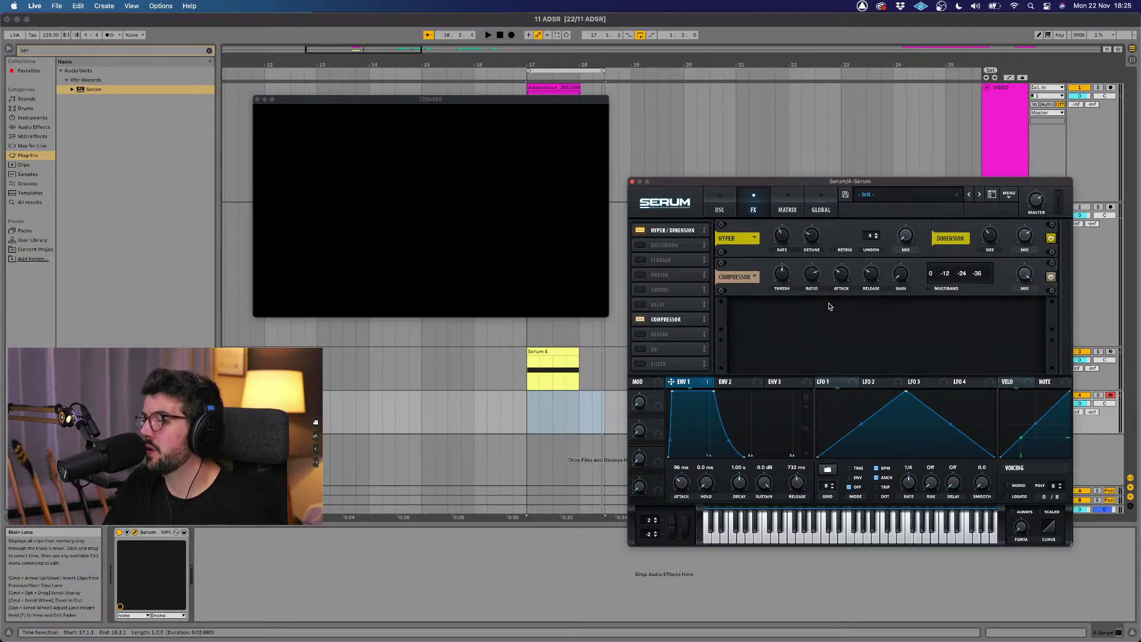
pyautogui.click(929, 289)
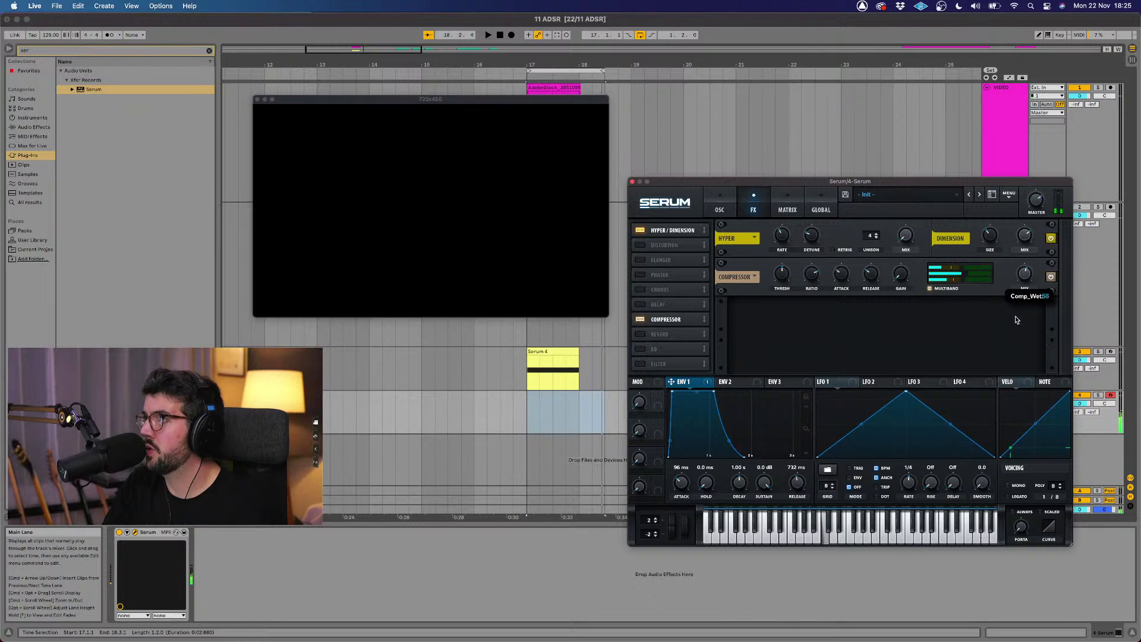
pyautogui.moveTo(970, 278)
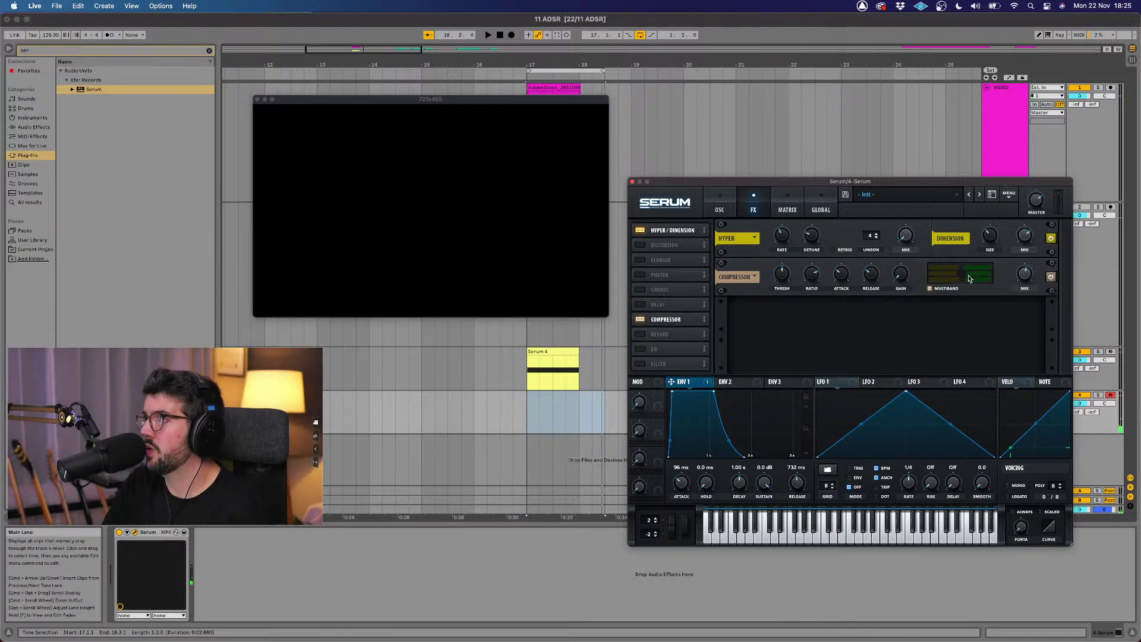
pyautogui.moveTo(1031, 270)
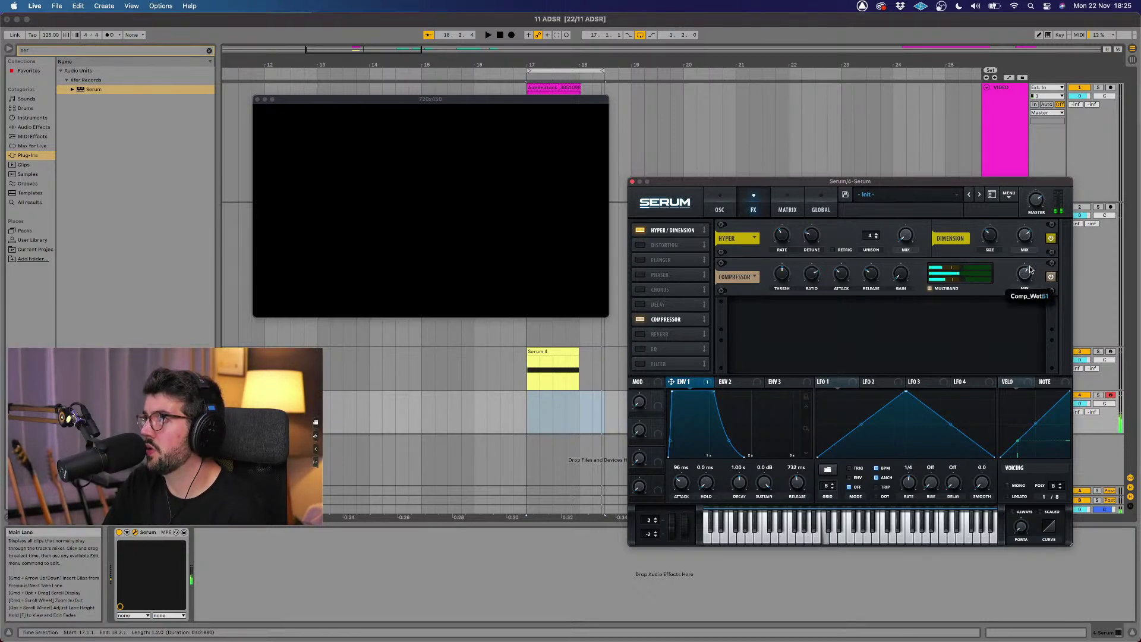
# Step: Try a Chorus ahead of the compressor, compare the sound with it bypassed, and remove it
pyautogui.click(641, 290)
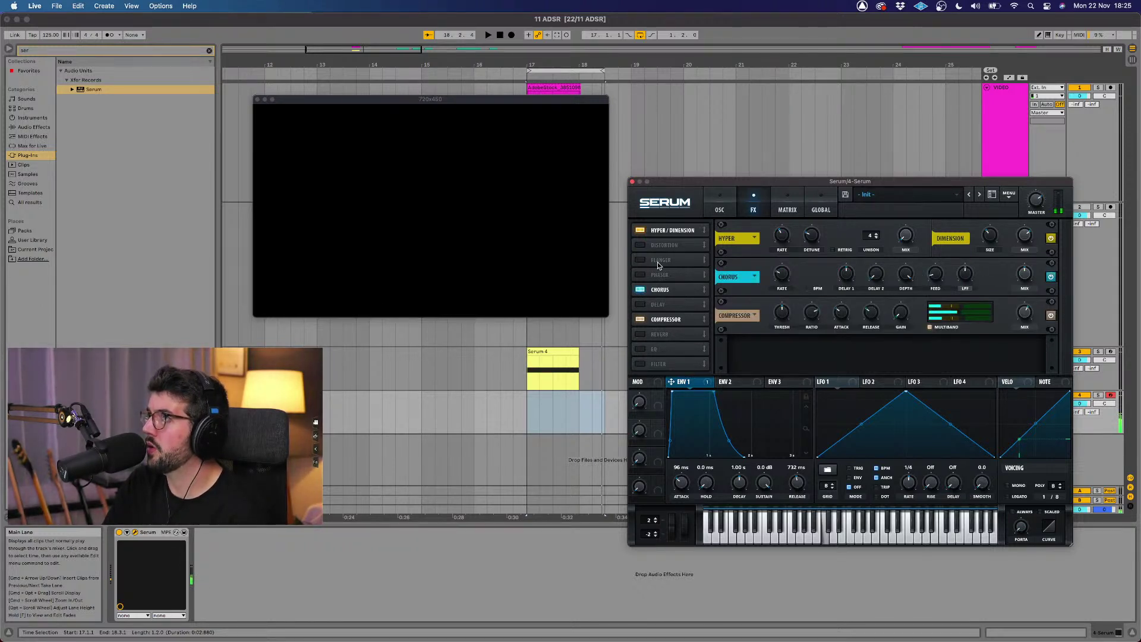
pyautogui.click(1051, 277)
pyautogui.click(1051, 277)
pyautogui.click(1052, 278)
pyautogui.click(641, 290)
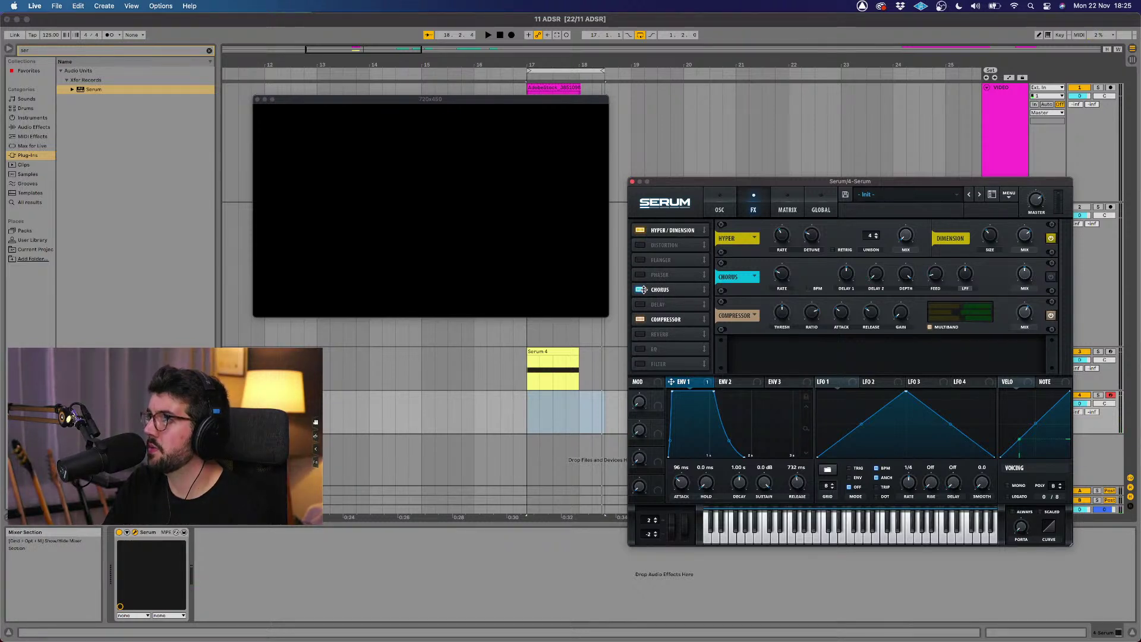
# Step: Add a Hall Reverb to the effects chain and play the noise sound against the video clip at bar 17
pyautogui.click(641, 334)
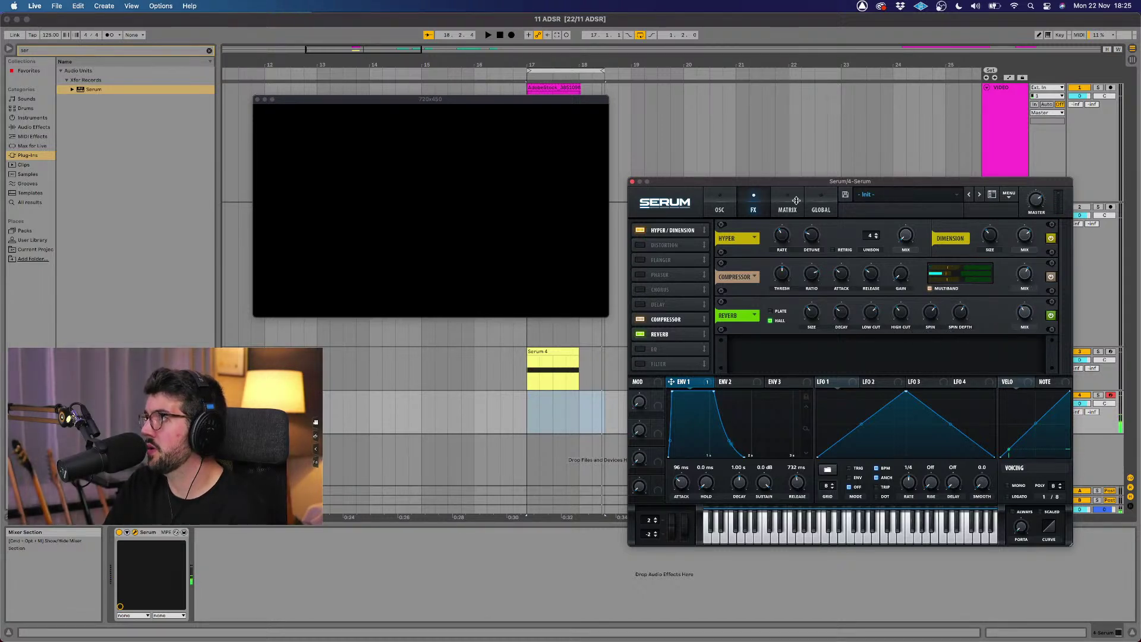
pyautogui.click(728, 196)
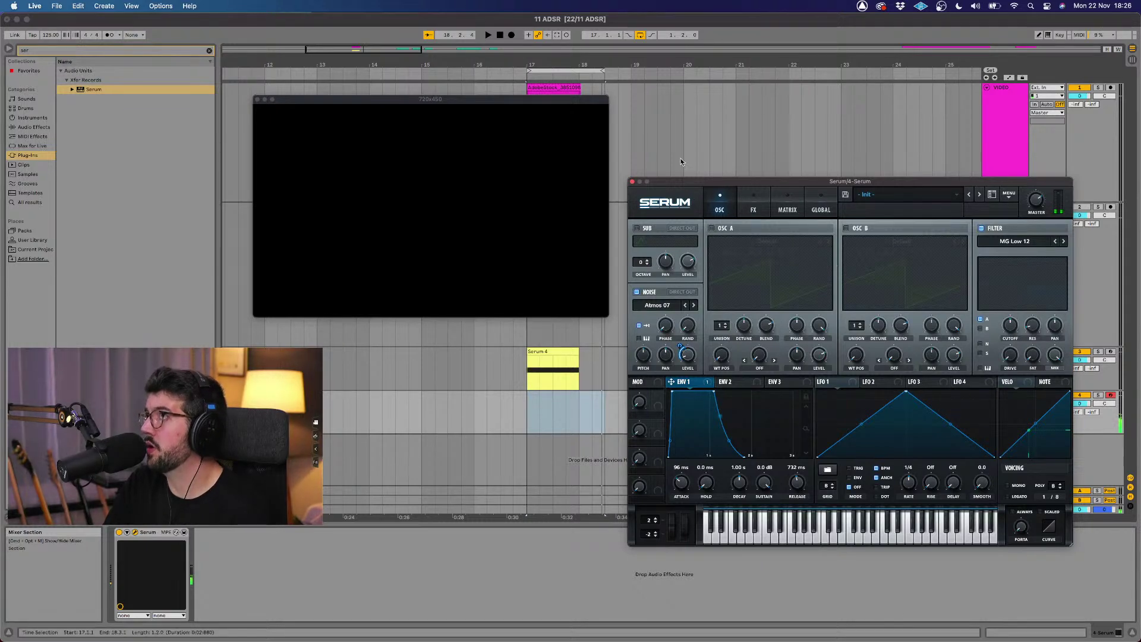
pyautogui.press('space')
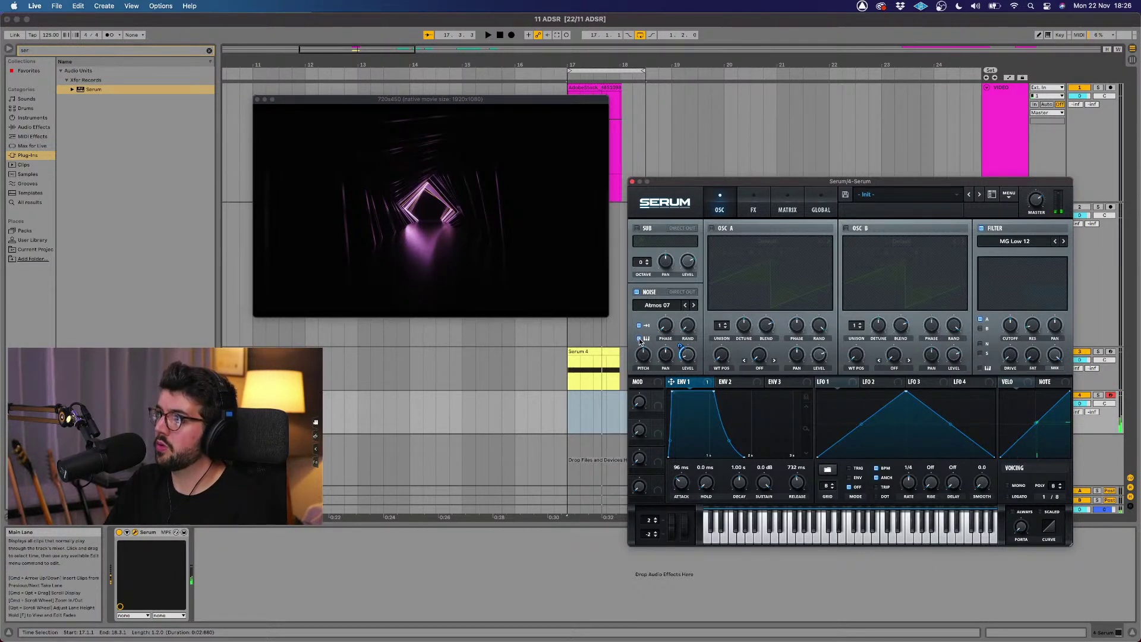
pyautogui.press('space')
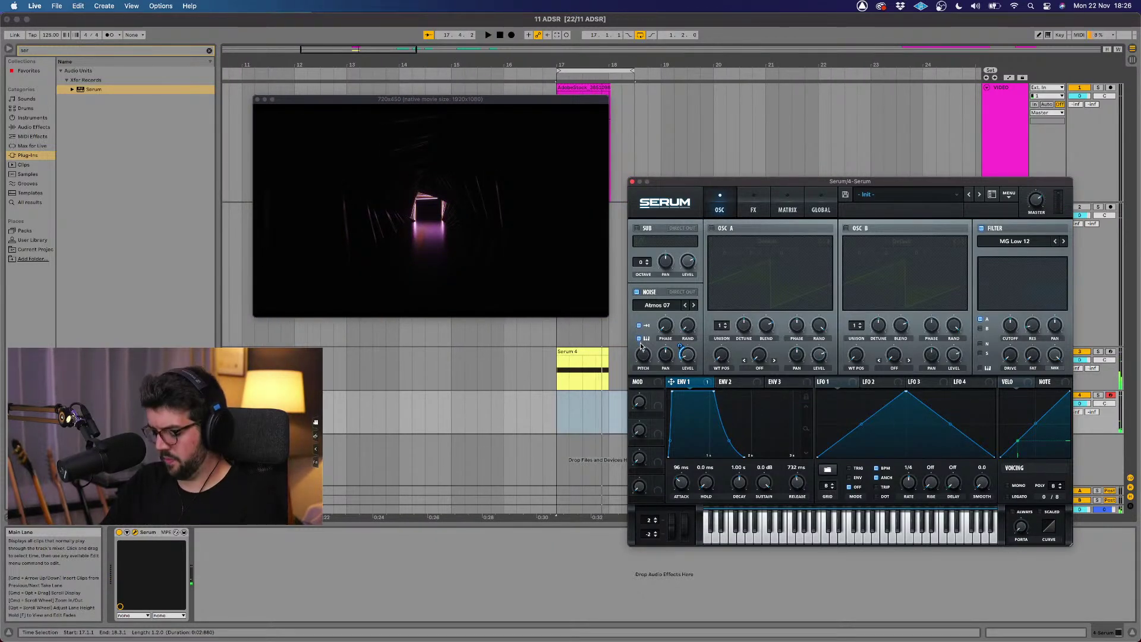
# Step: Enable oscillator A, turn off the noise oscillator, and load the Kream digital wavetable into oscillator A
pyautogui.click(712, 228)
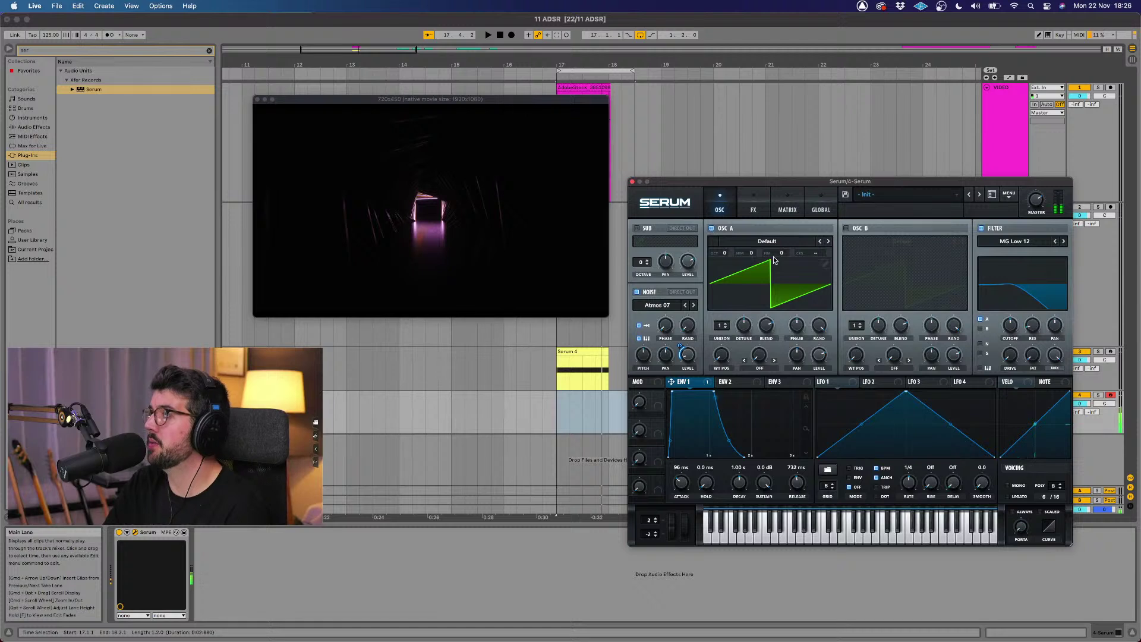
pyautogui.click(637, 292)
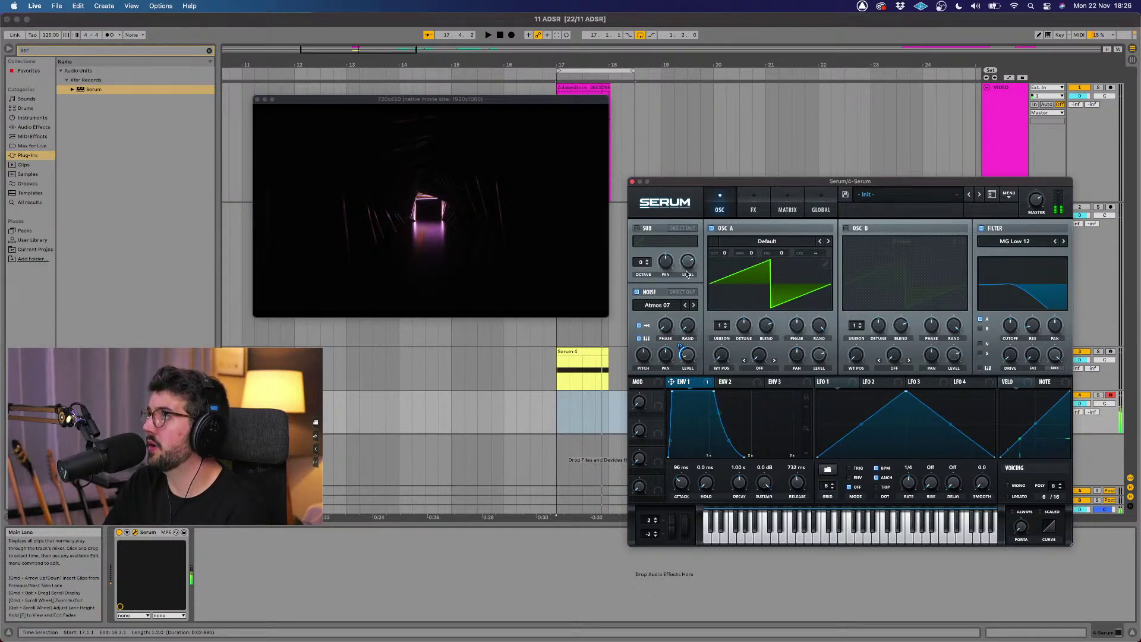
pyautogui.click(641, 292)
pyautogui.click(762, 242)
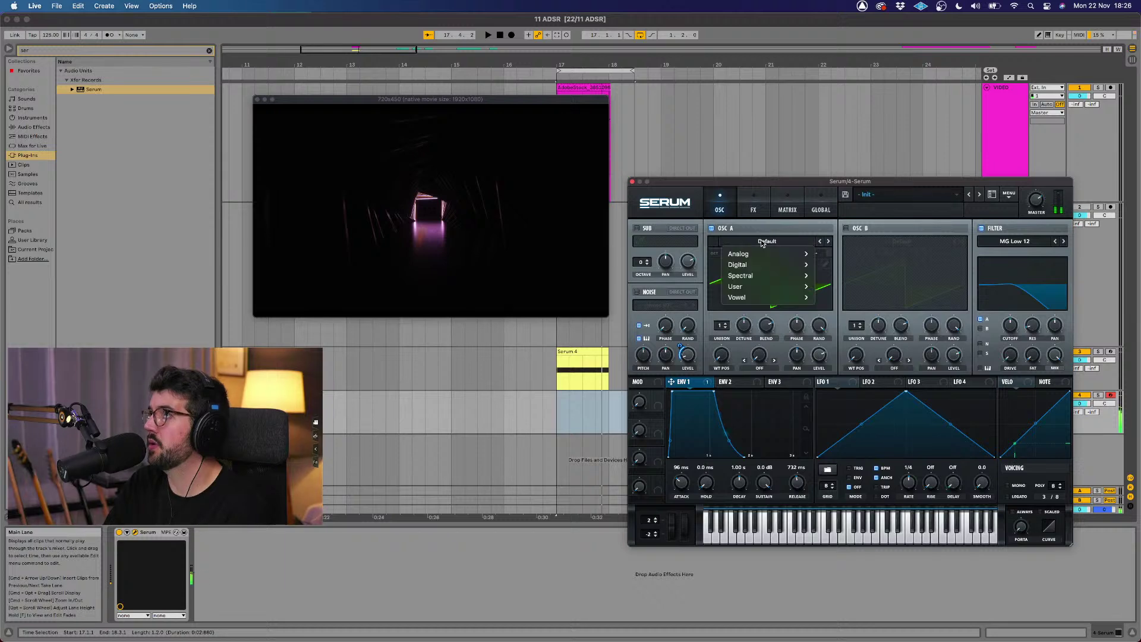
pyautogui.moveTo(786, 269)
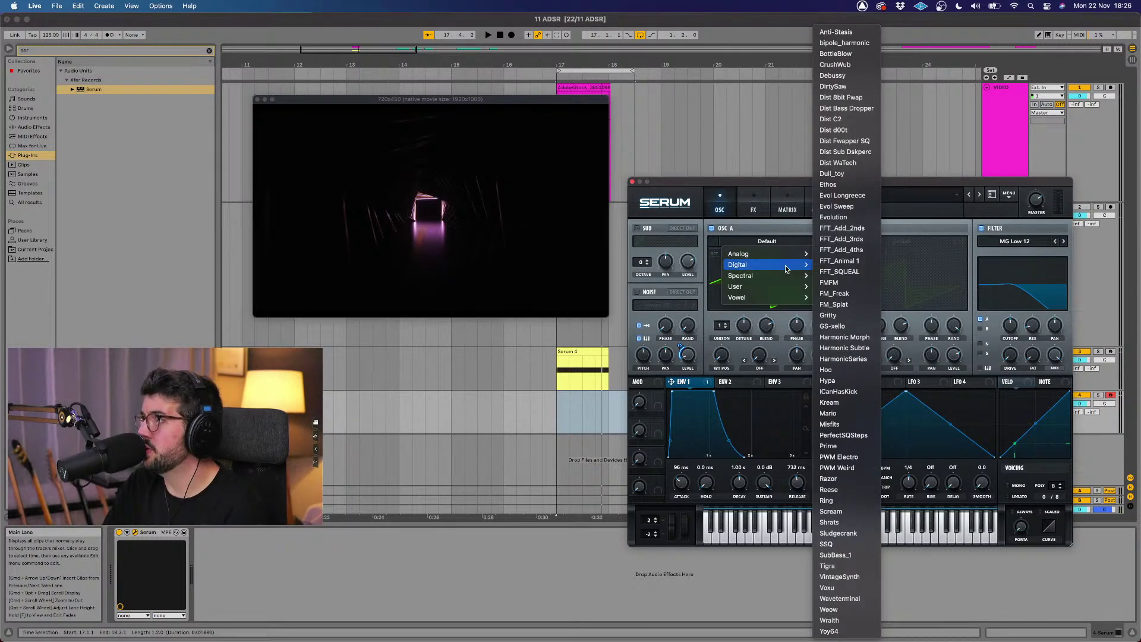
pyautogui.click(832, 402)
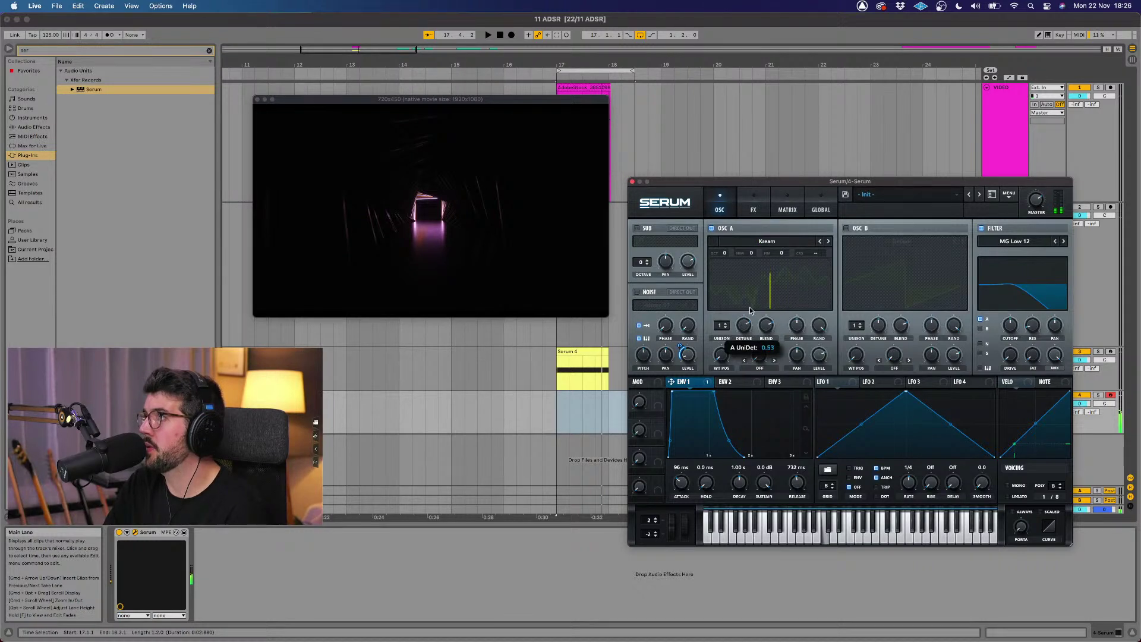
# Step: Set oscillator A's unison to 6 voices and adjust its detune to about 0.17
pyautogui.scroll(5, 723, 326)
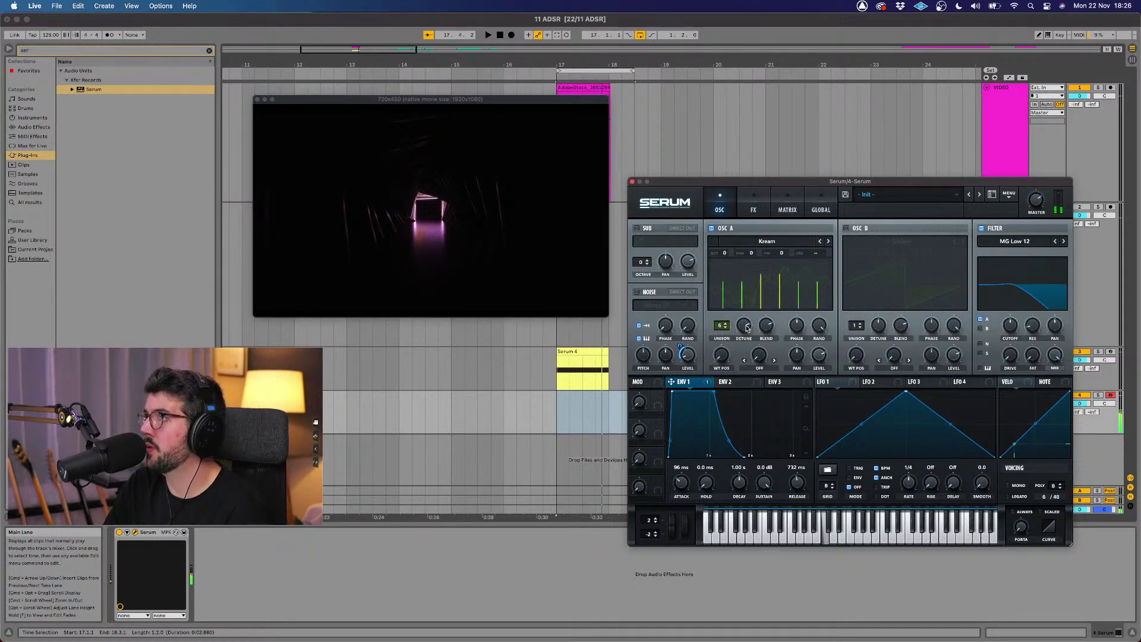
pyautogui.scroll(-5, 744, 335)
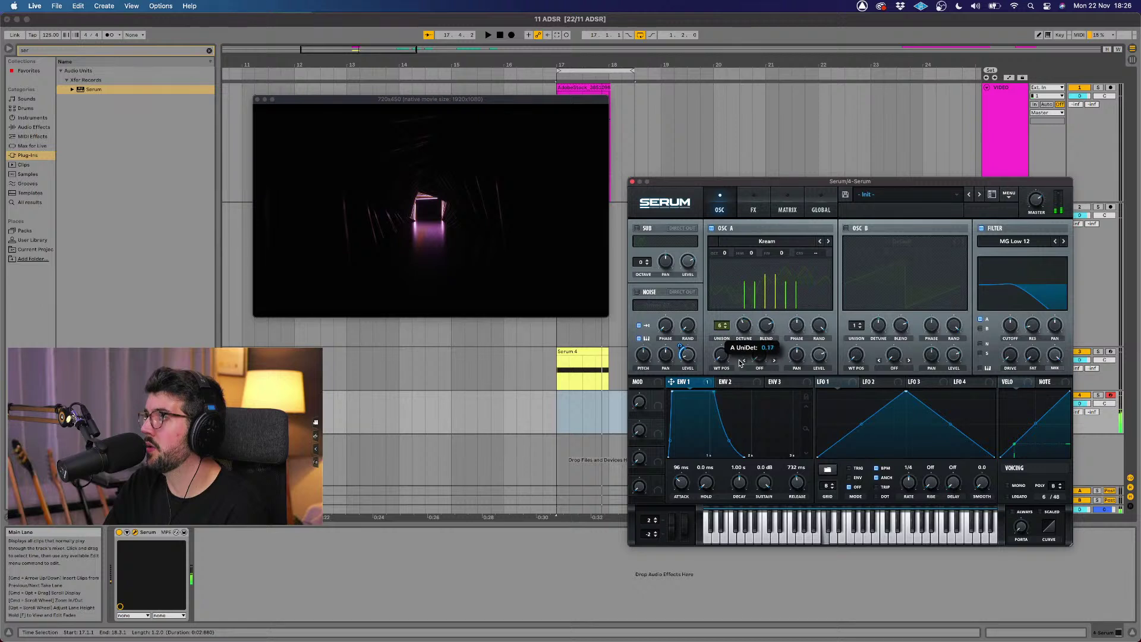
pyautogui.scroll(3, 730, 363)
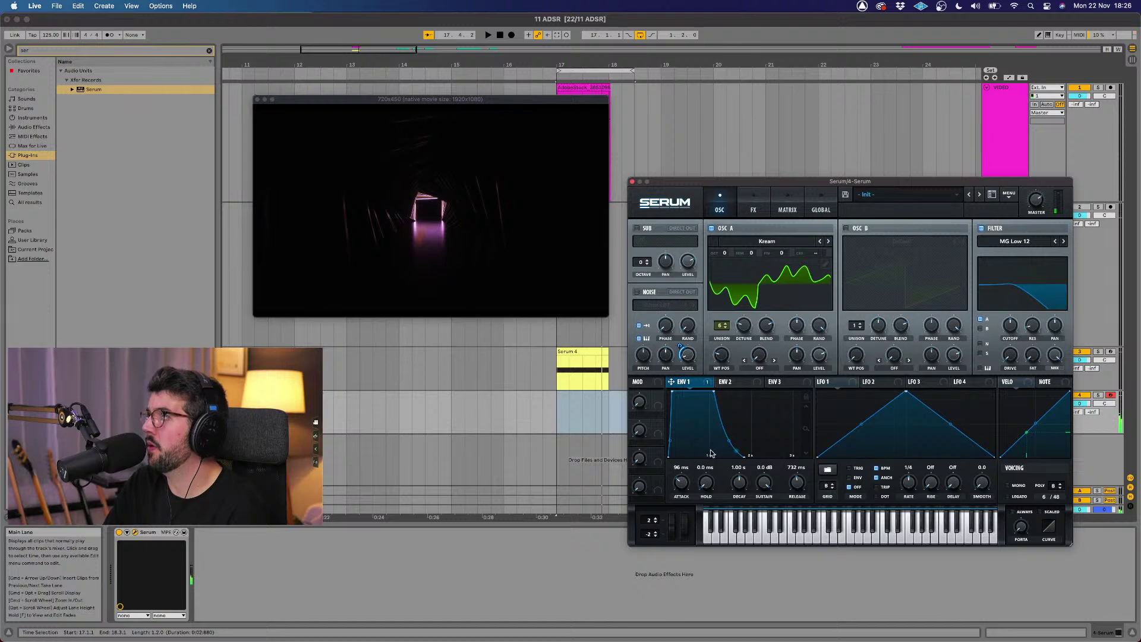
# Step: Set Envelope 1's attack to 0 ms and remove all modulators from the noise level
pyautogui.moveTo(681, 483); pyautogui.dragTo(682, 500)
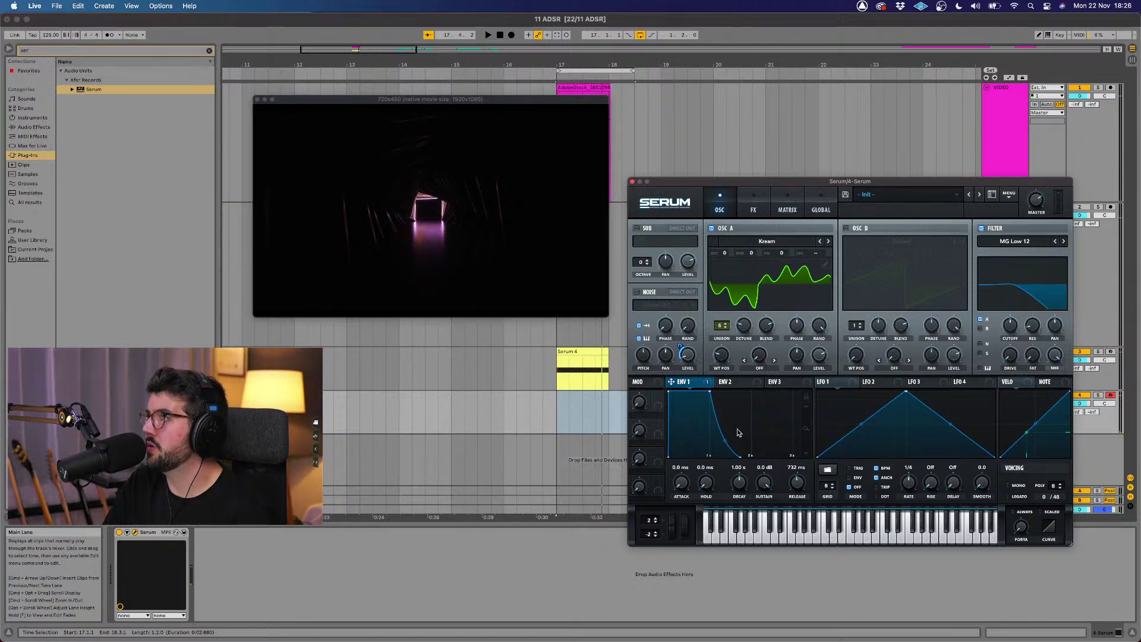
pyautogui.rightClick(691, 364)
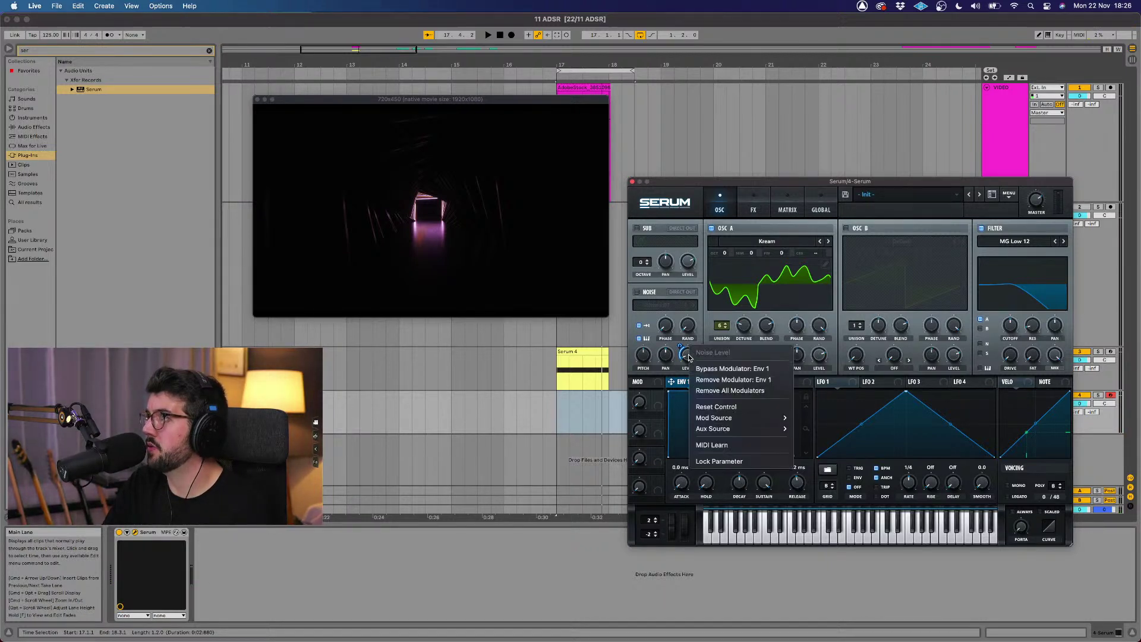
pyautogui.click(726, 392)
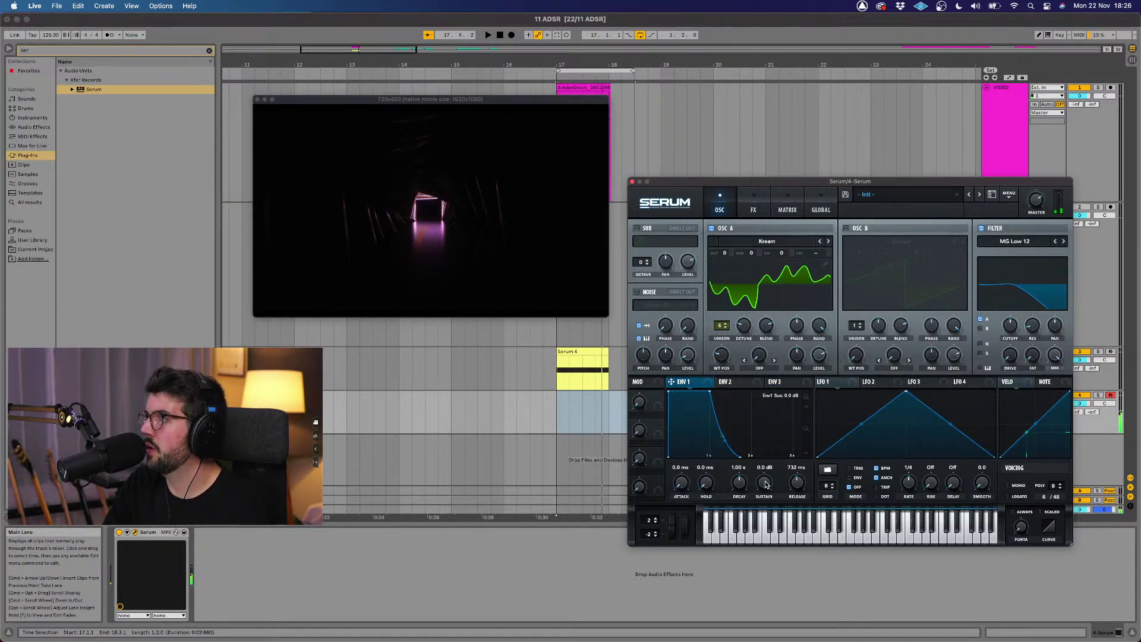
# Step: Shorten Envelope 1's decay to 115 ms and set its release to 1.07 s
pyautogui.moveTo(709, 392); pyautogui.dragTo(704, 456)
pyautogui.moveTo(695, 443); pyautogui.dragTo(671, 465)
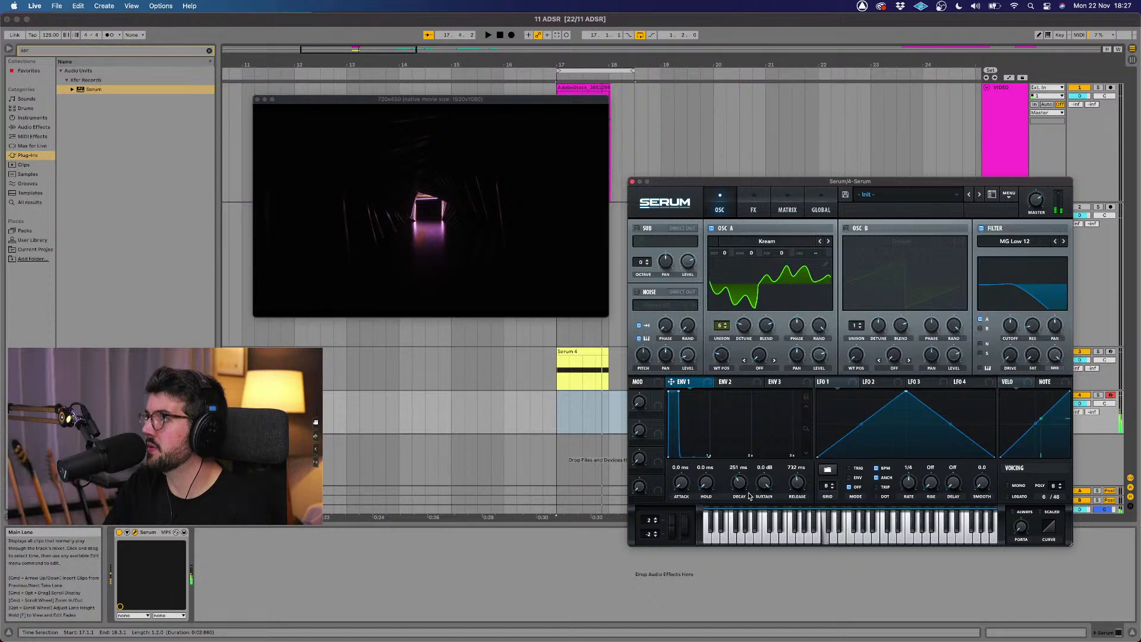
pyautogui.moveTo(743, 483); pyautogui.dragTo(796, 482)
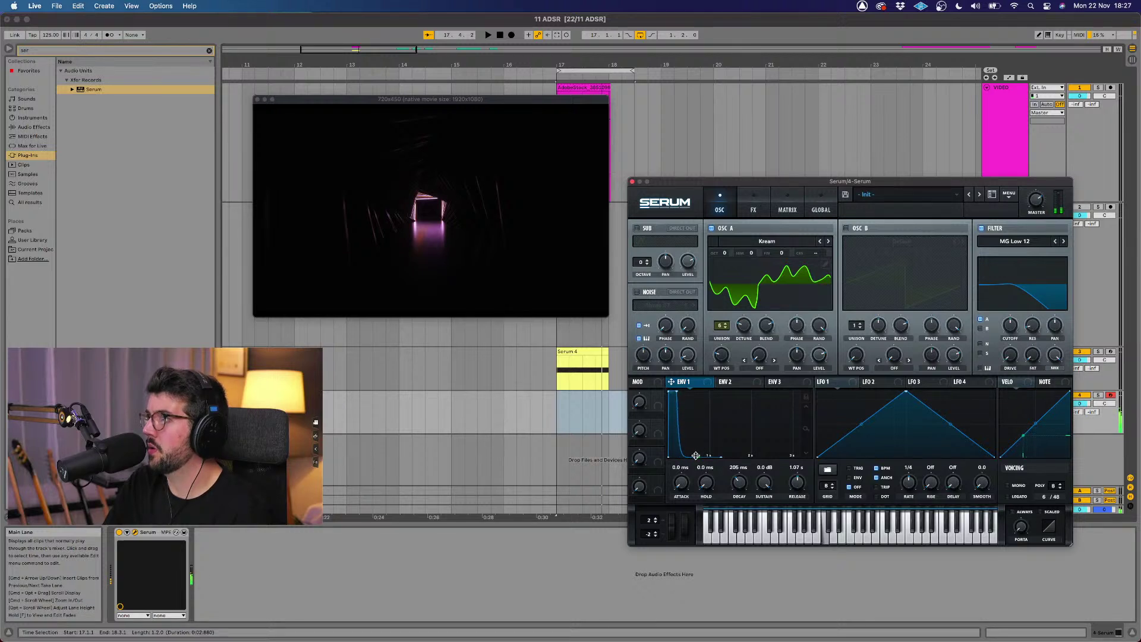
pyautogui.moveTo(737, 483); pyautogui.dragTo(735, 489)
# Step: Assign Envelope 1 to the filter cutoff and set oscillator A's octave to -1
pyautogui.moveTo(711, 382); pyautogui.dragTo(1024, 317)
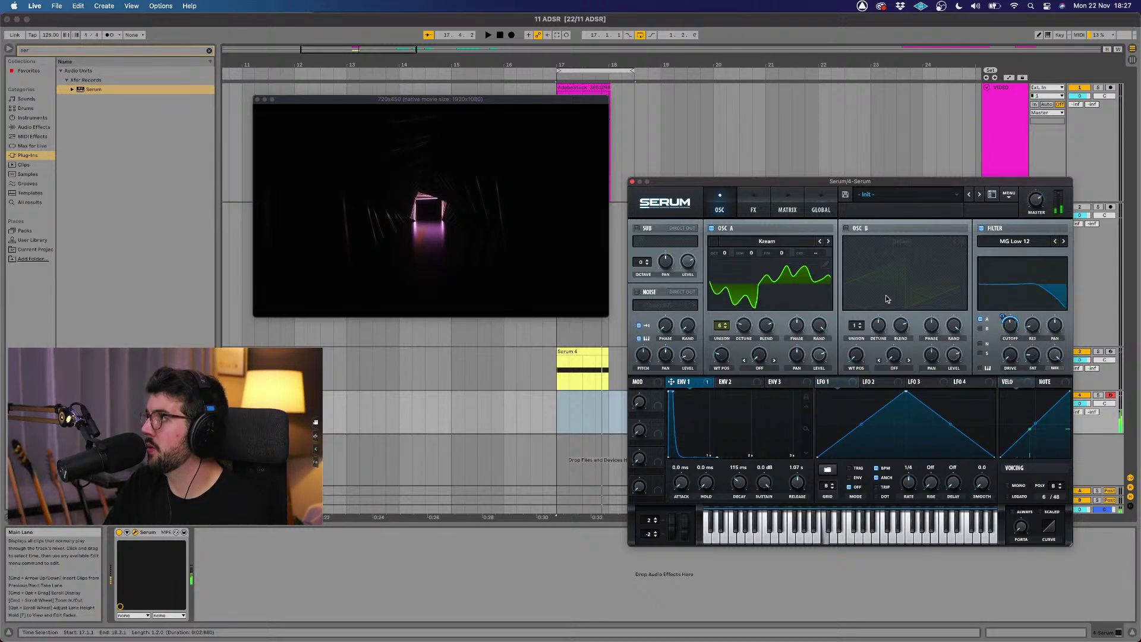
pyautogui.moveTo(727, 261)
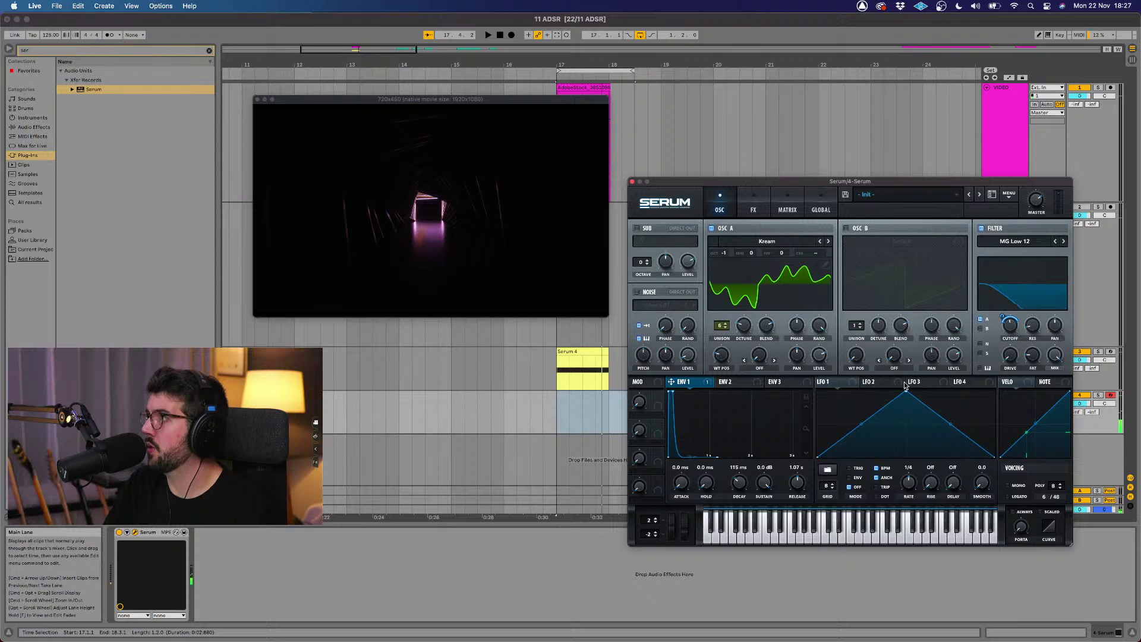
# Step: Load a rising curve from the Sidechain shape presets into LFO 1
pyautogui.click(830, 469)
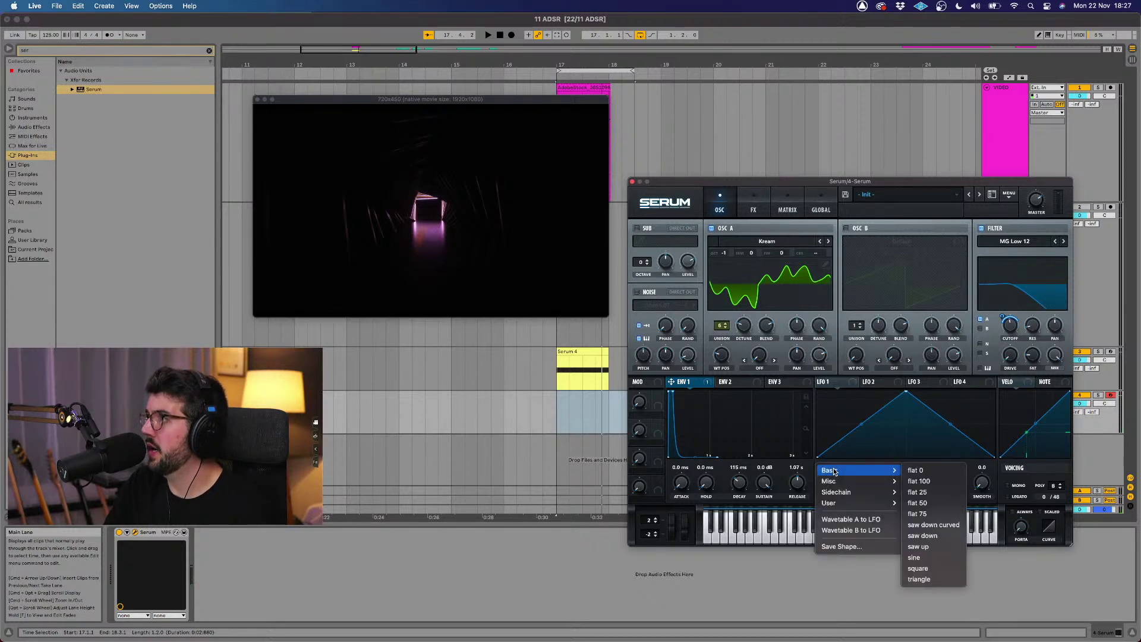
pyautogui.moveTo(856, 492)
pyautogui.click(914, 493)
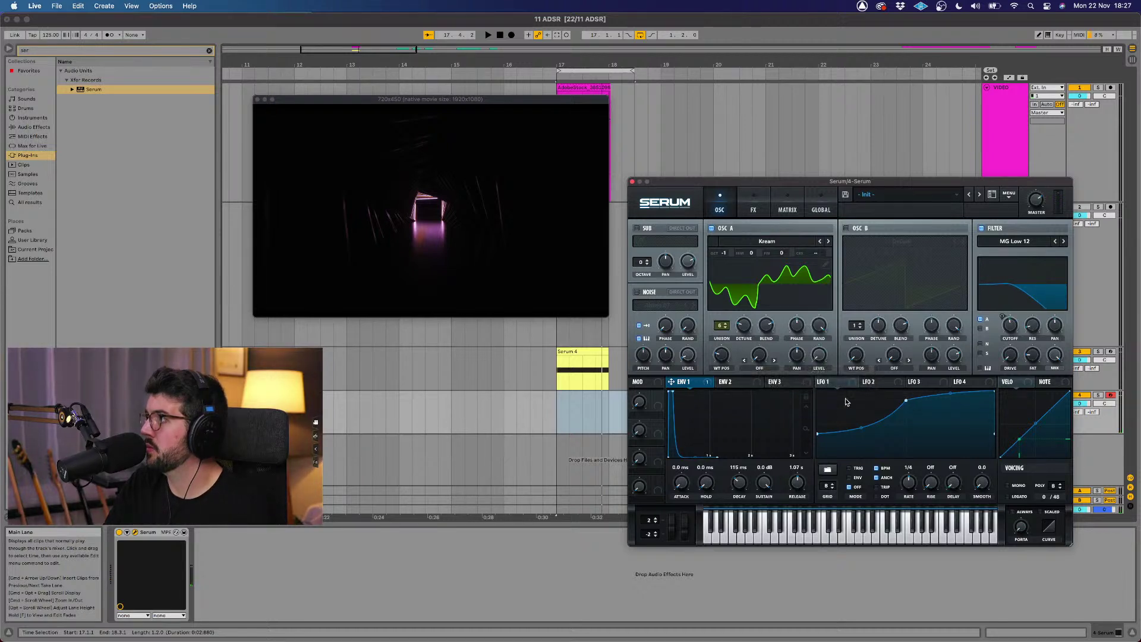
# Step: Assign LFO 1 to oscillator A's level and set the LFO rate to 1/16
pyautogui.moveTo(820, 382); pyautogui.dragTo(818, 362)
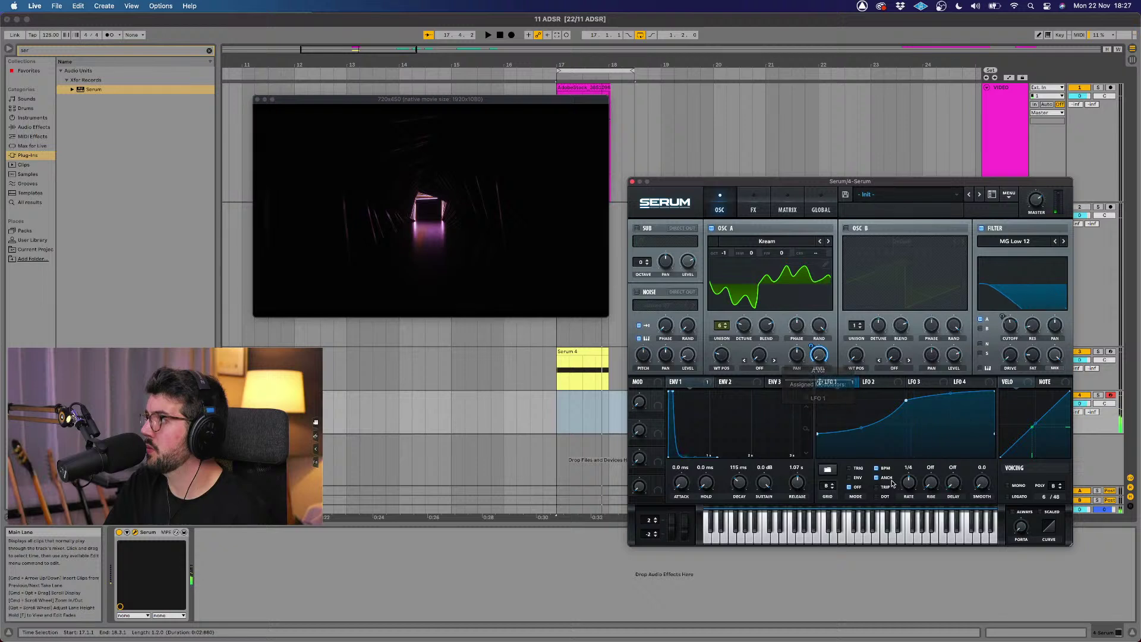
pyautogui.moveTo(906, 485); pyautogui.dragTo(914, 461)
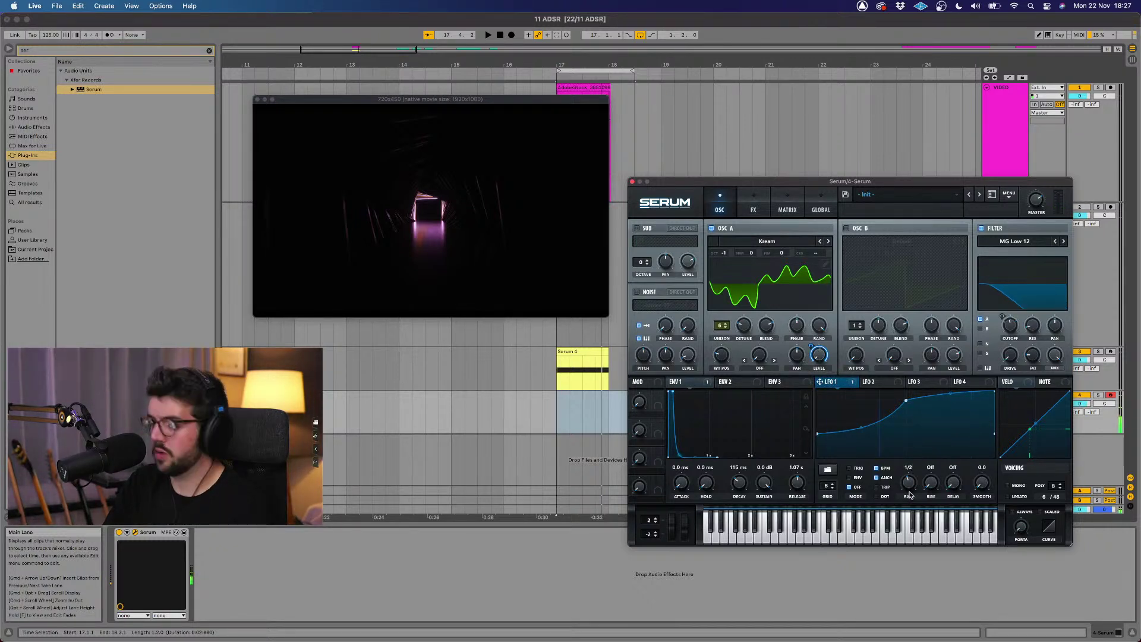
pyautogui.moveTo(908, 496); pyautogui.dragTo(932, 458)
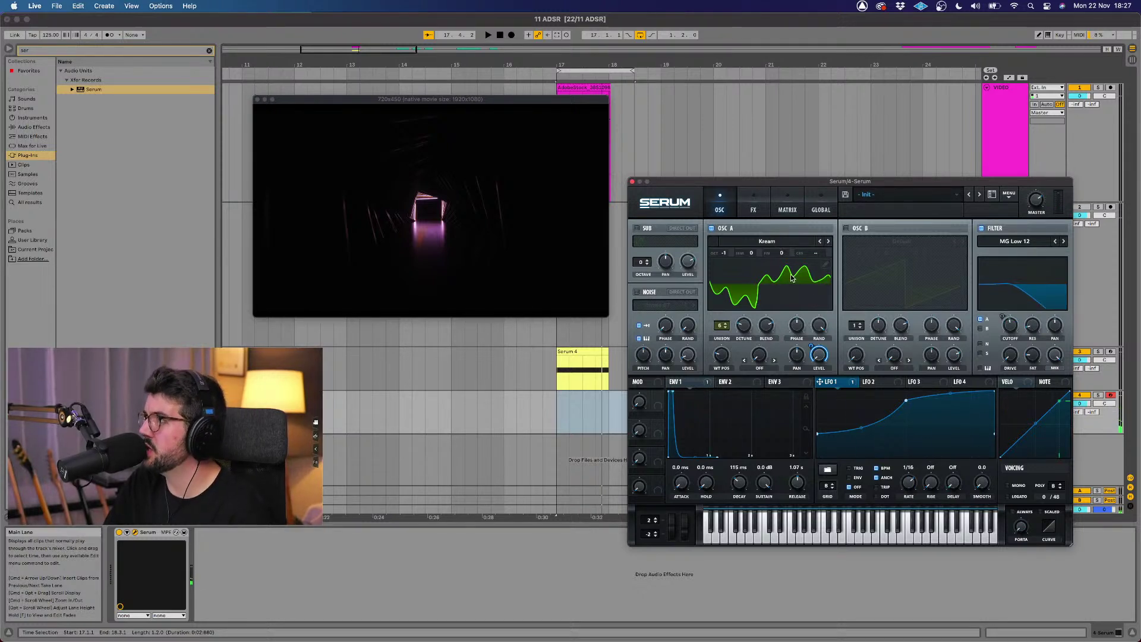
# Step: Enable the noise oscillator and assign LFO 1 to the noise level
pyautogui.click(637, 292)
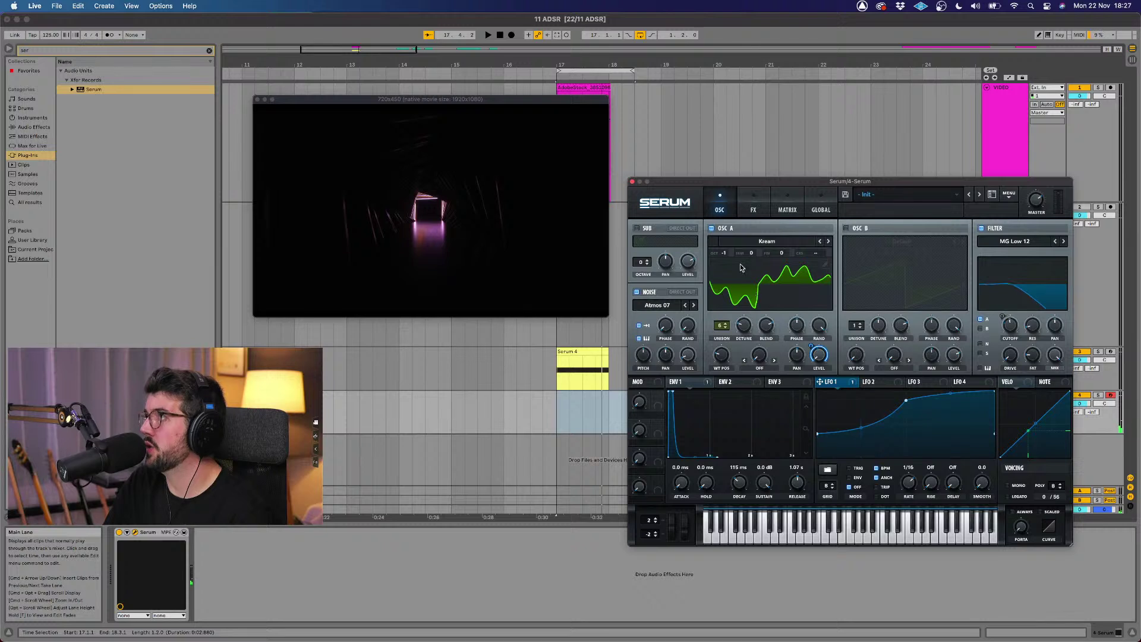
pyautogui.moveTo(855, 383); pyautogui.dragTo(688, 355)
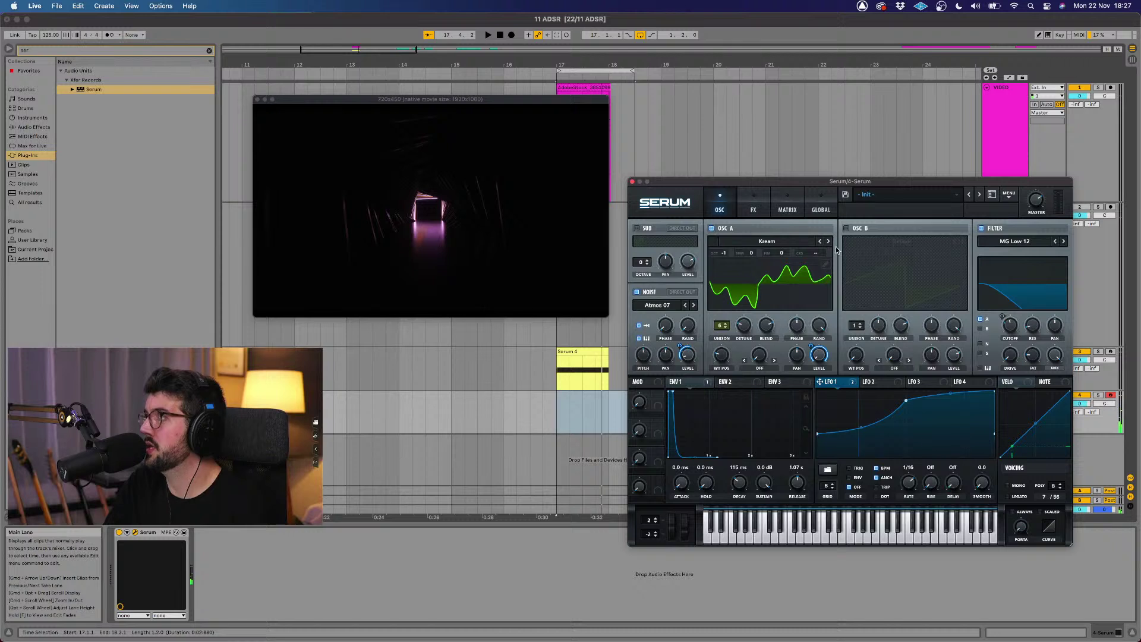
# Step: Remove all modulators from the filter cutoff
pyautogui.rightClick(1011, 331)
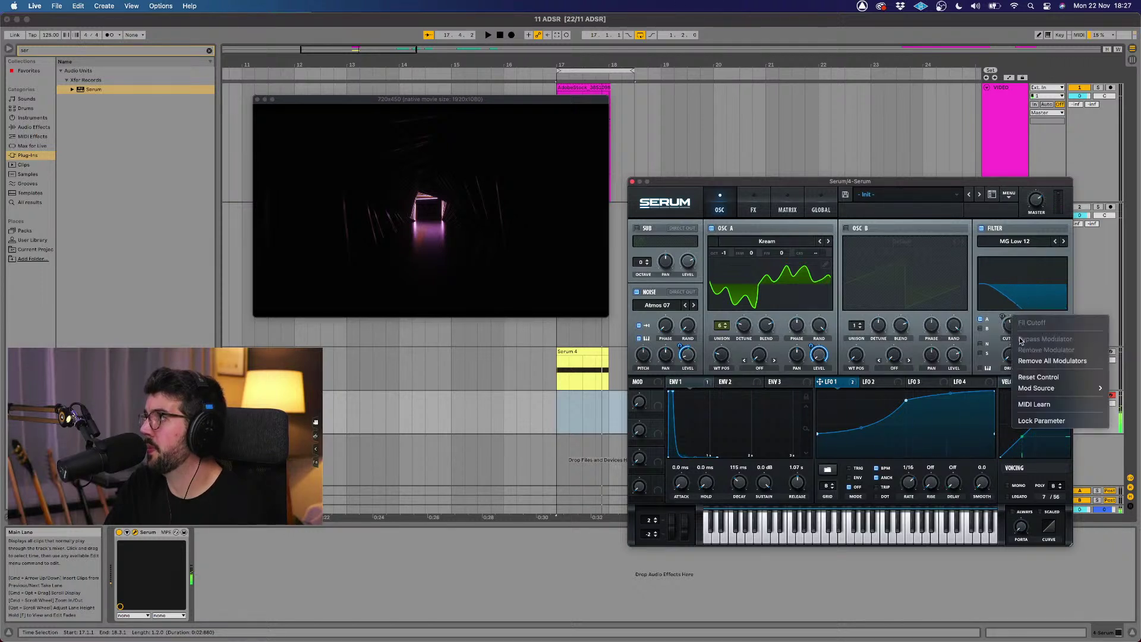
pyautogui.click(1037, 355)
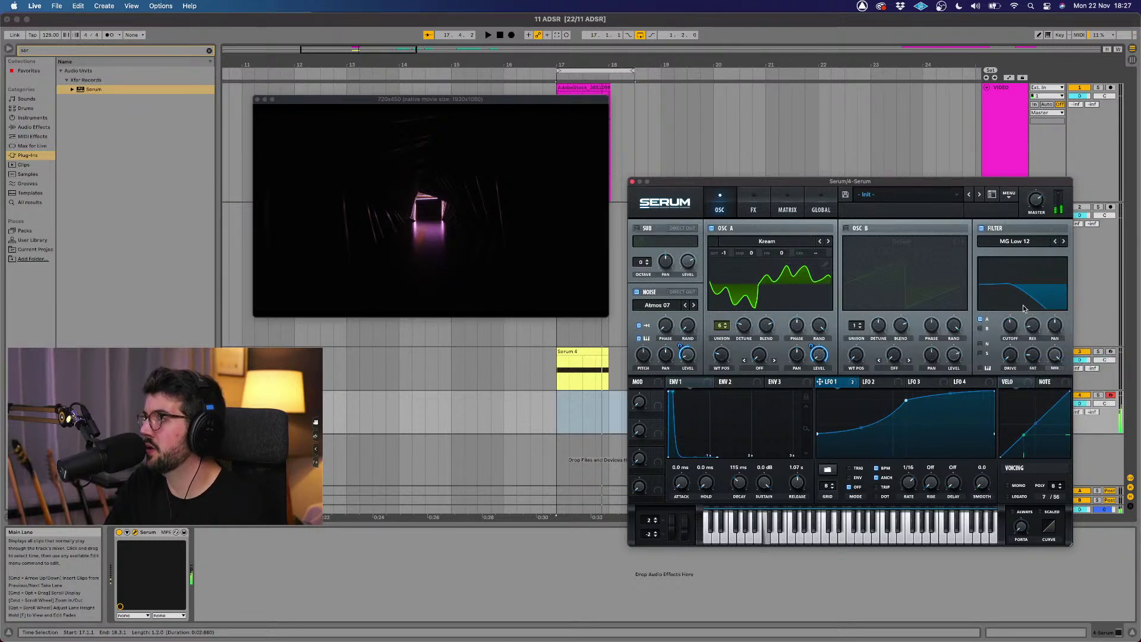
# Step: Load an irregular multi-peak preset shape into LFO 1 and set the LFO rate to 1/4
pyautogui.click(830, 468)
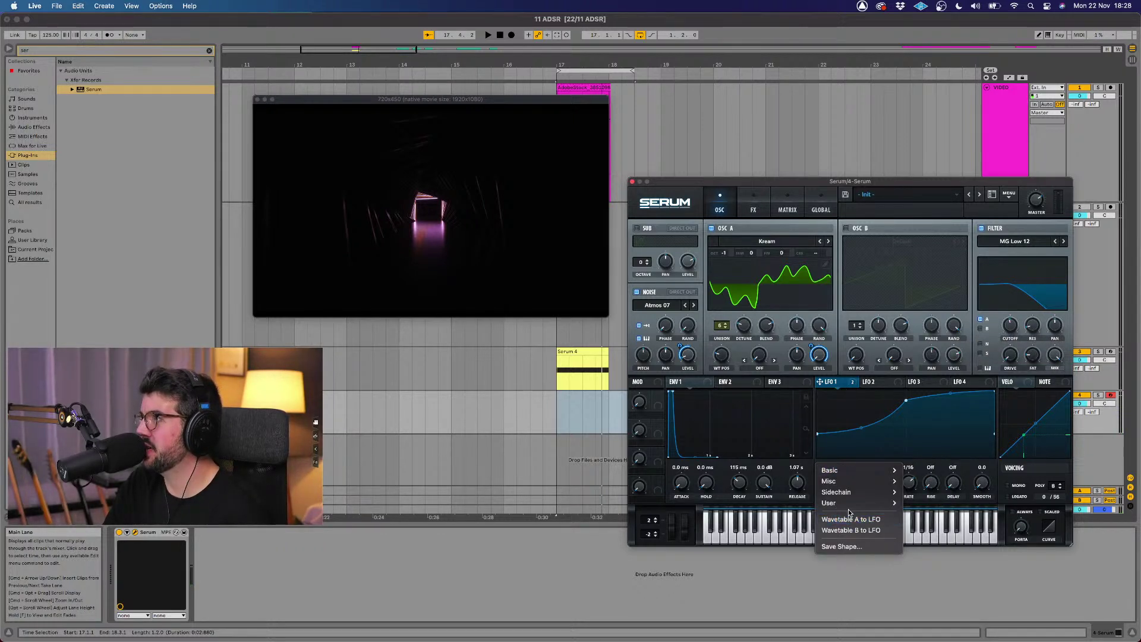
pyautogui.moveTo(882, 498)
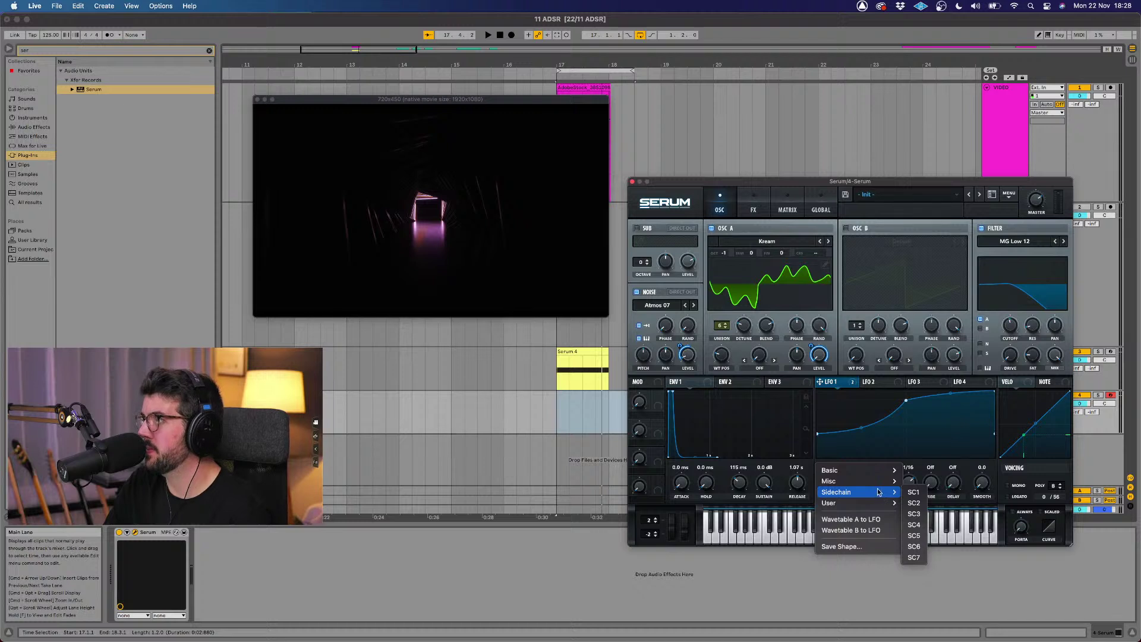
pyautogui.press('Escape')
pyautogui.click(876, 478)
pyautogui.click(849, 488)
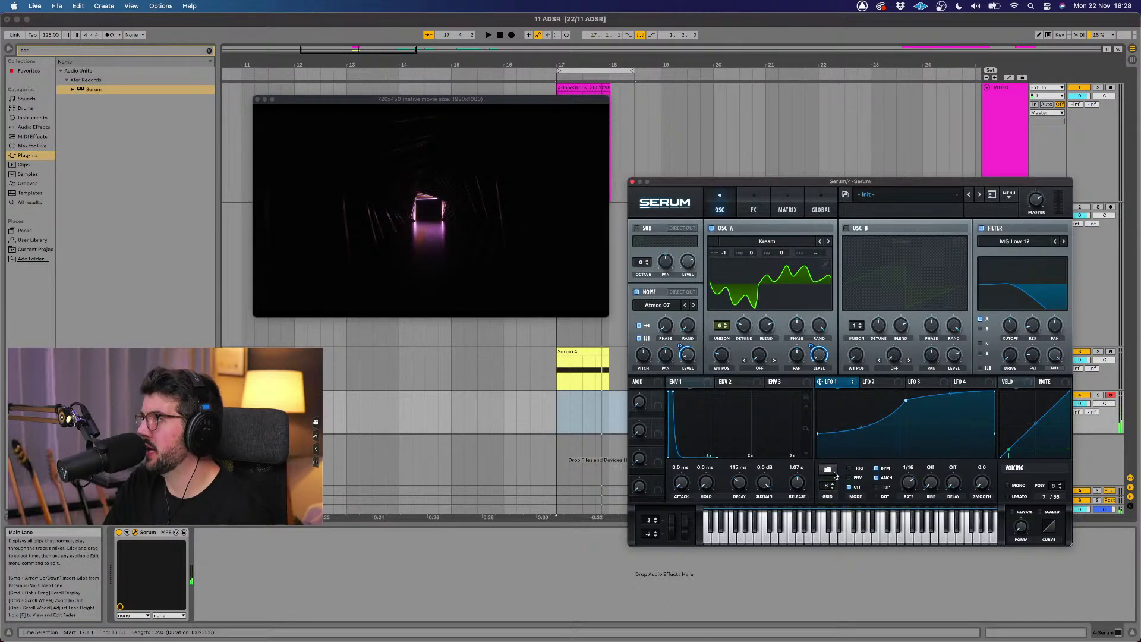
pyautogui.click(828, 470)
pyautogui.press('Escape')
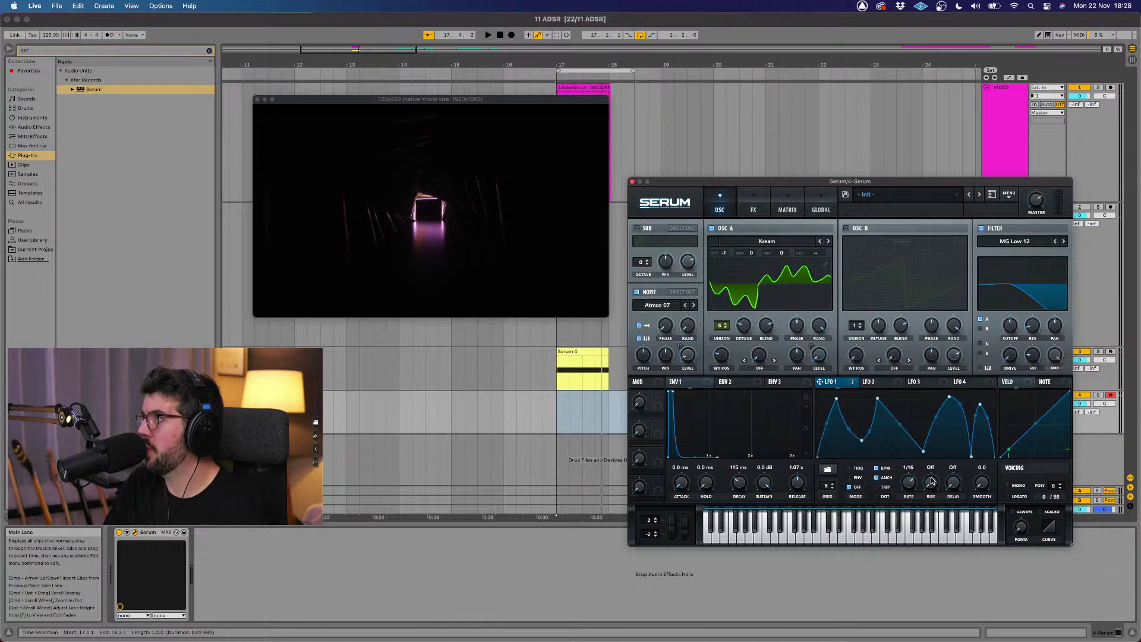
pyautogui.moveTo(911, 484); pyautogui.dragTo(910, 492)
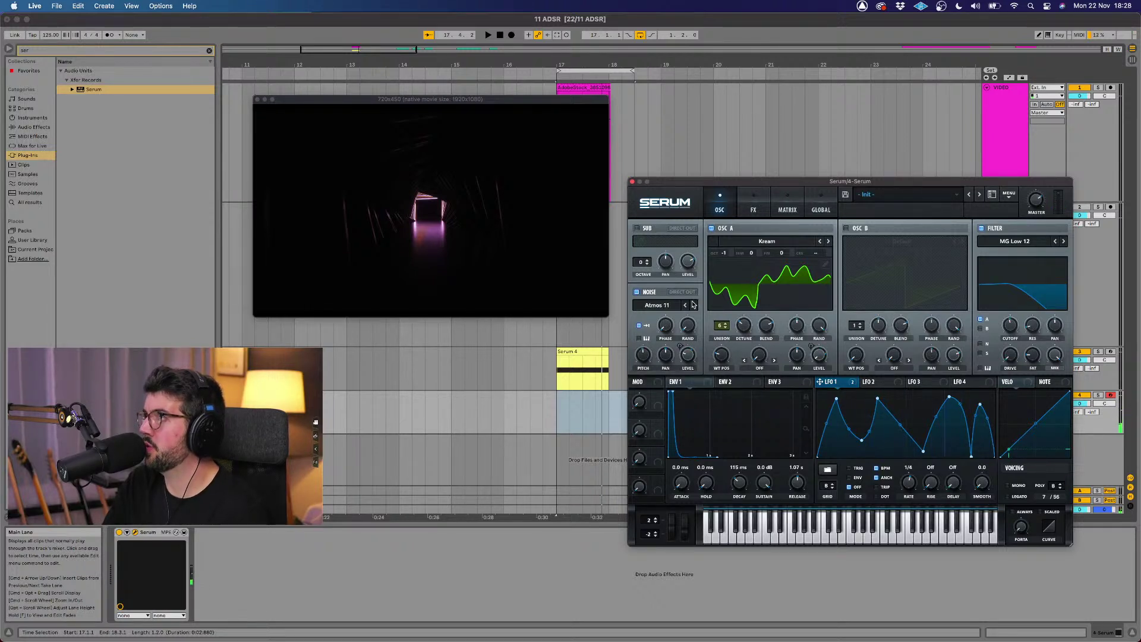
# Step: Try the XF_KikAtk_31 sample in the noise oscillator and remove all modulators from the noise level
pyautogui.click(667, 310)
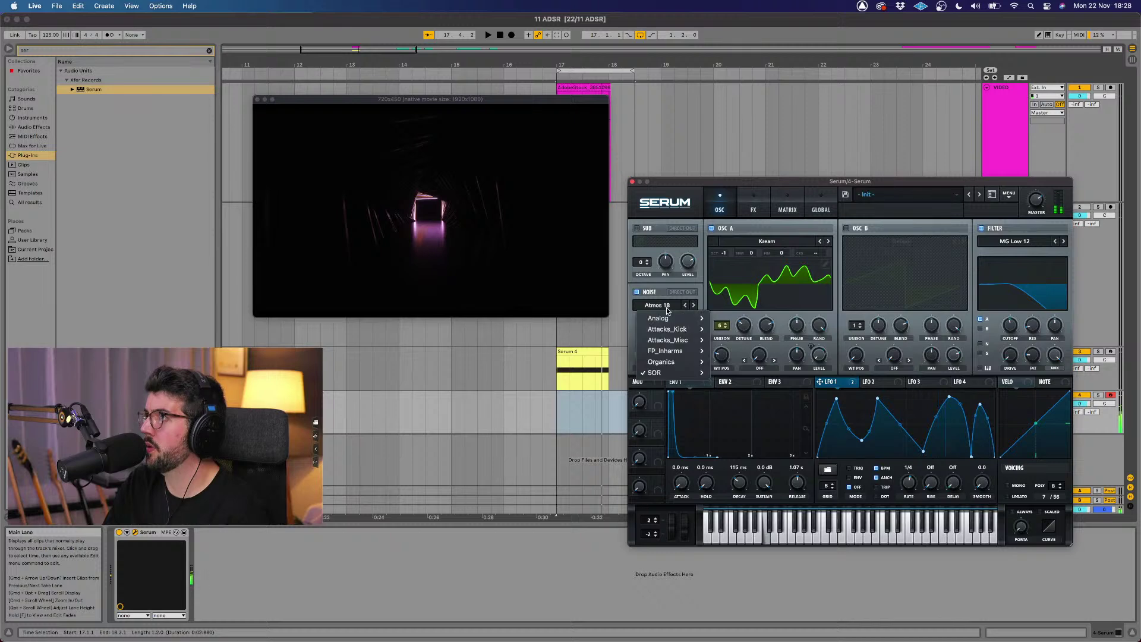
pyautogui.moveTo(677, 332)
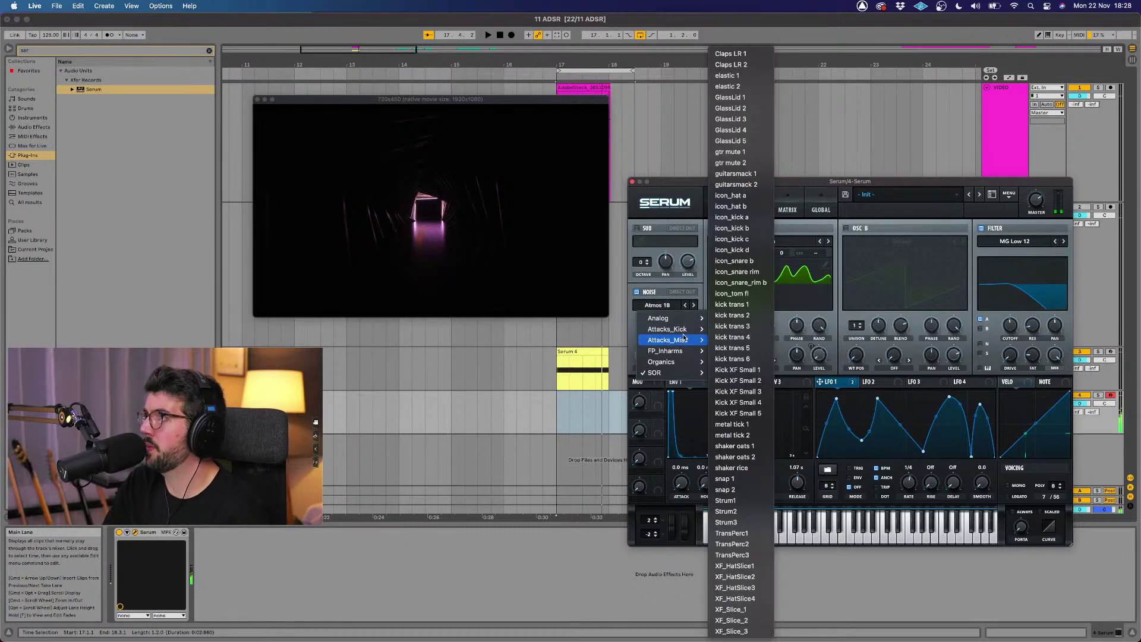
pyautogui.click(722, 326)
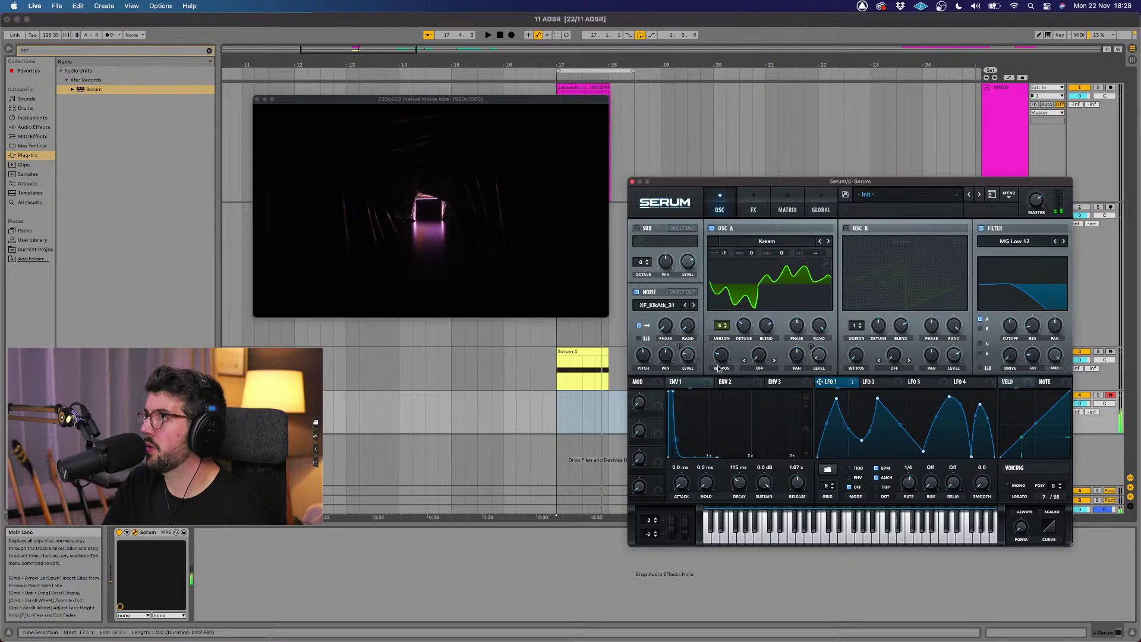
pyautogui.rightClick(686, 356)
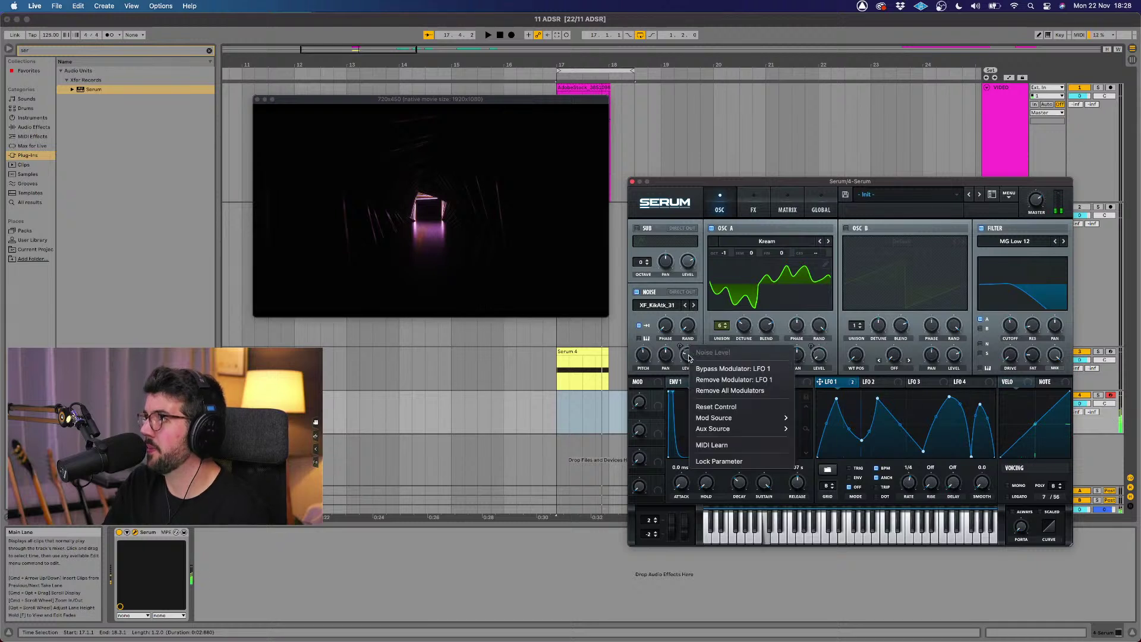
pyautogui.click(735, 390)
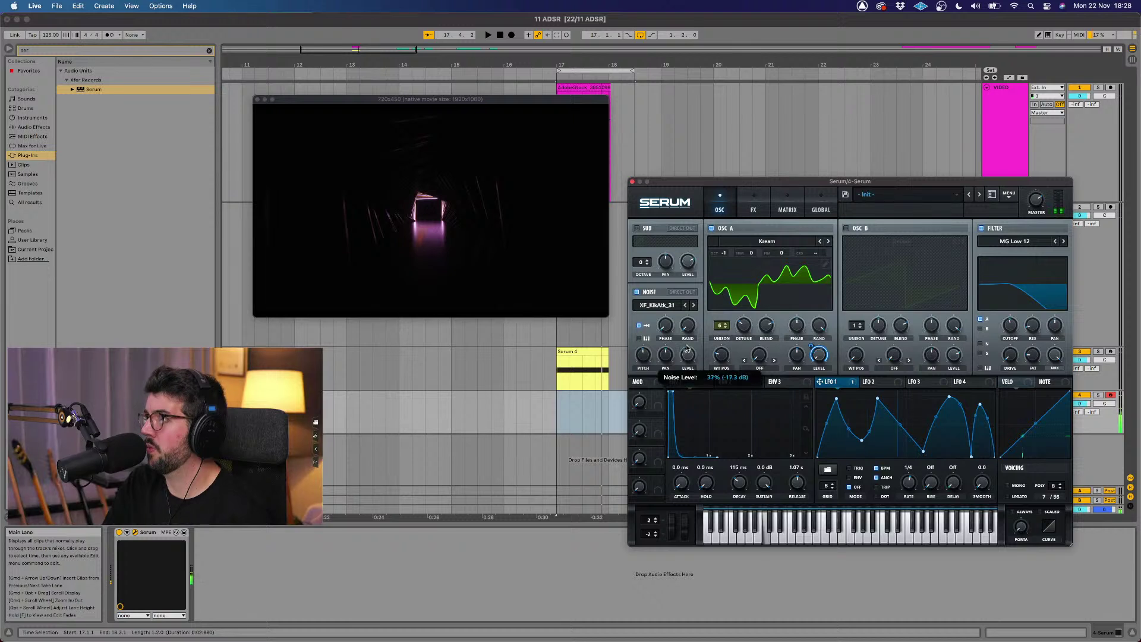
# Step: Load the Analog noise sample J106 Chorus and assign LFO 1 to the noise level
pyautogui.click(653, 310)
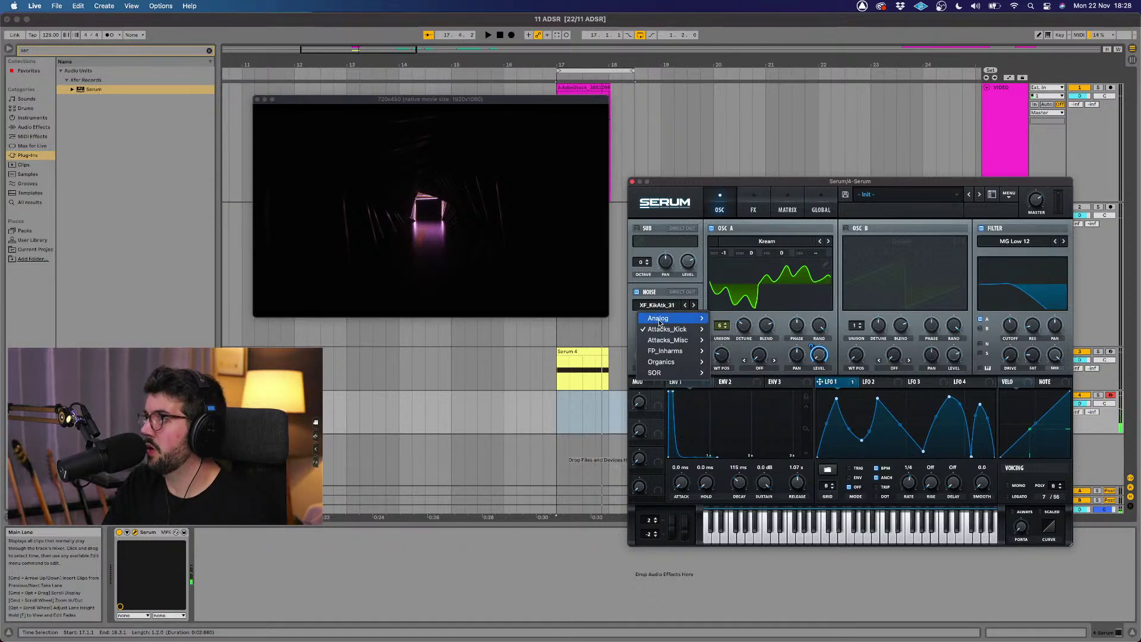
pyautogui.moveTo(684, 319)
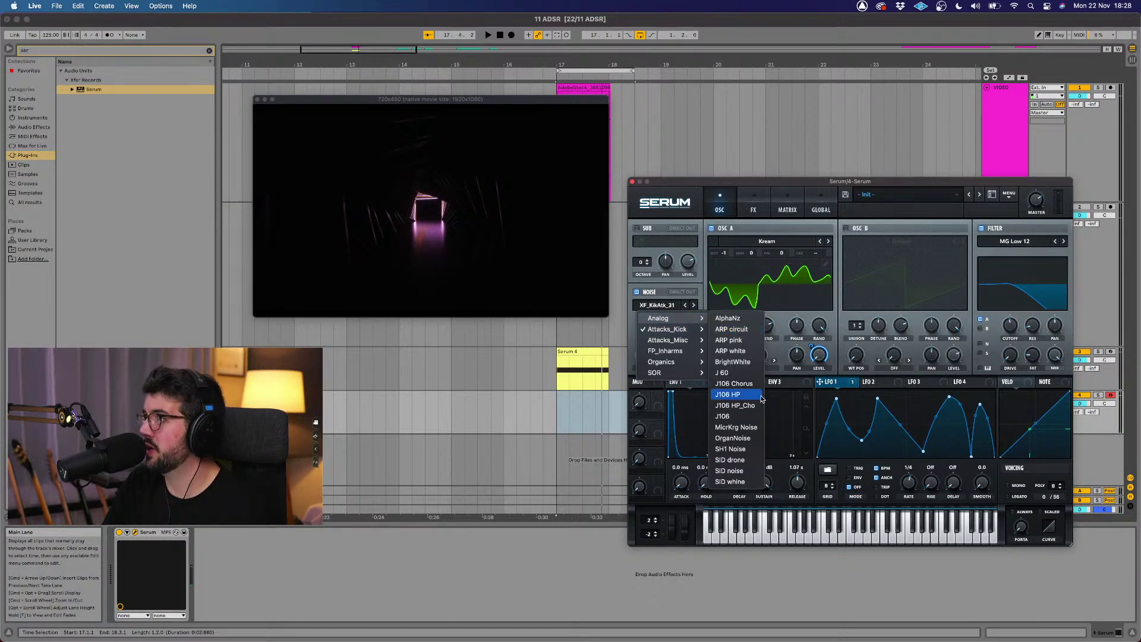
pyautogui.click(752, 385)
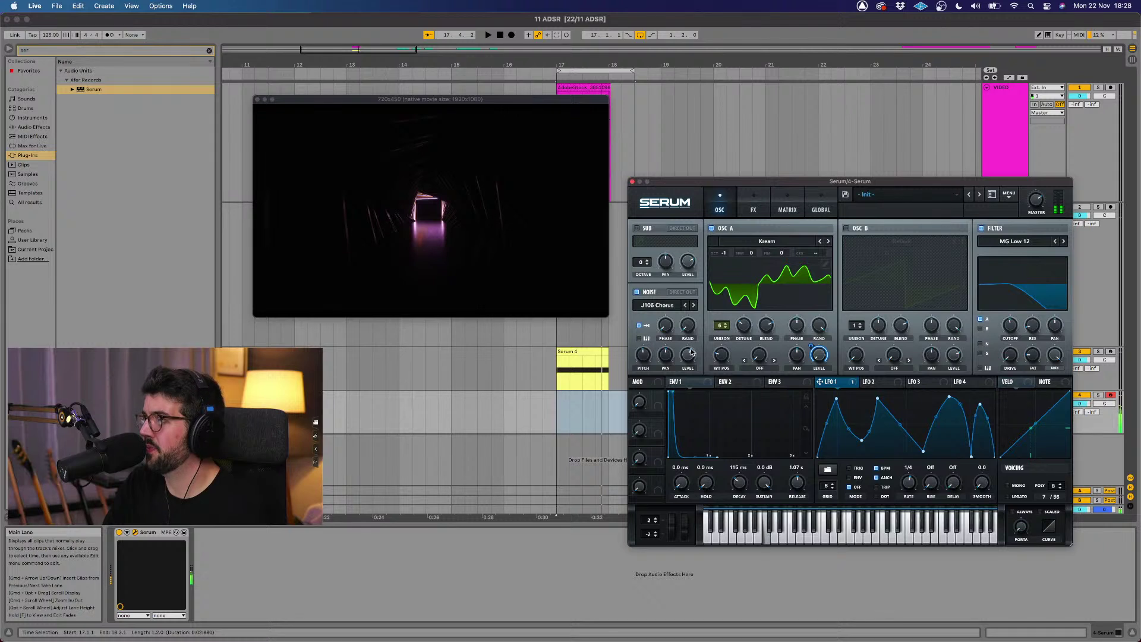
pyautogui.moveTo(840, 380); pyautogui.dragTo(688, 355)
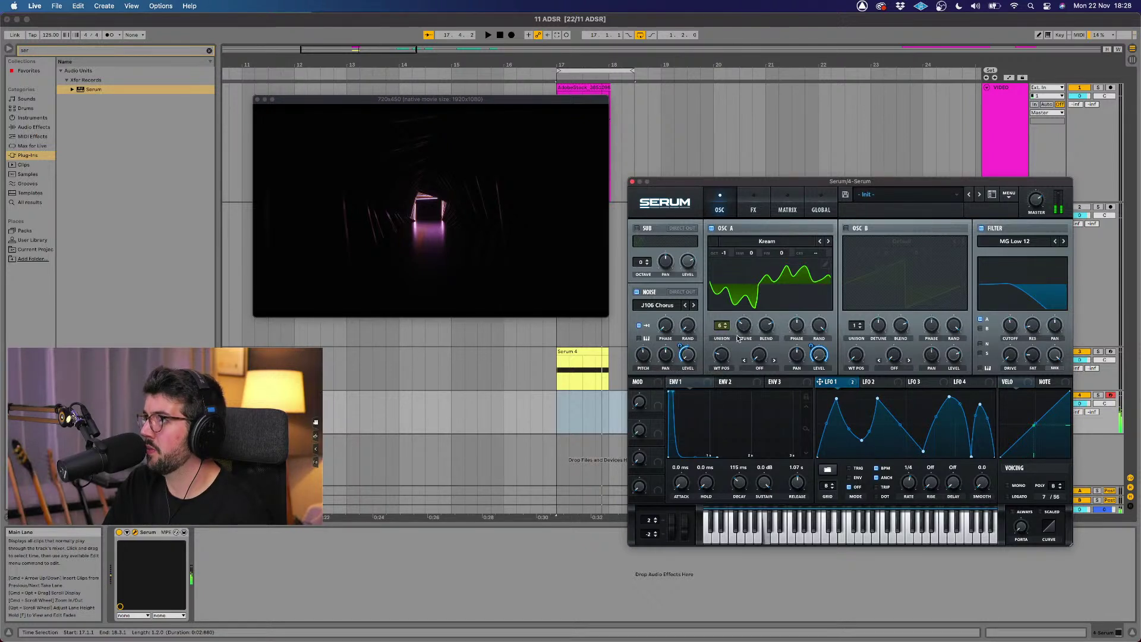
# Step: Replace oscillator A's wavetable with Gremlin [SN]
pyautogui.click(768, 243)
pyautogui.moveTo(784, 275)
pyautogui.click(816, 257)
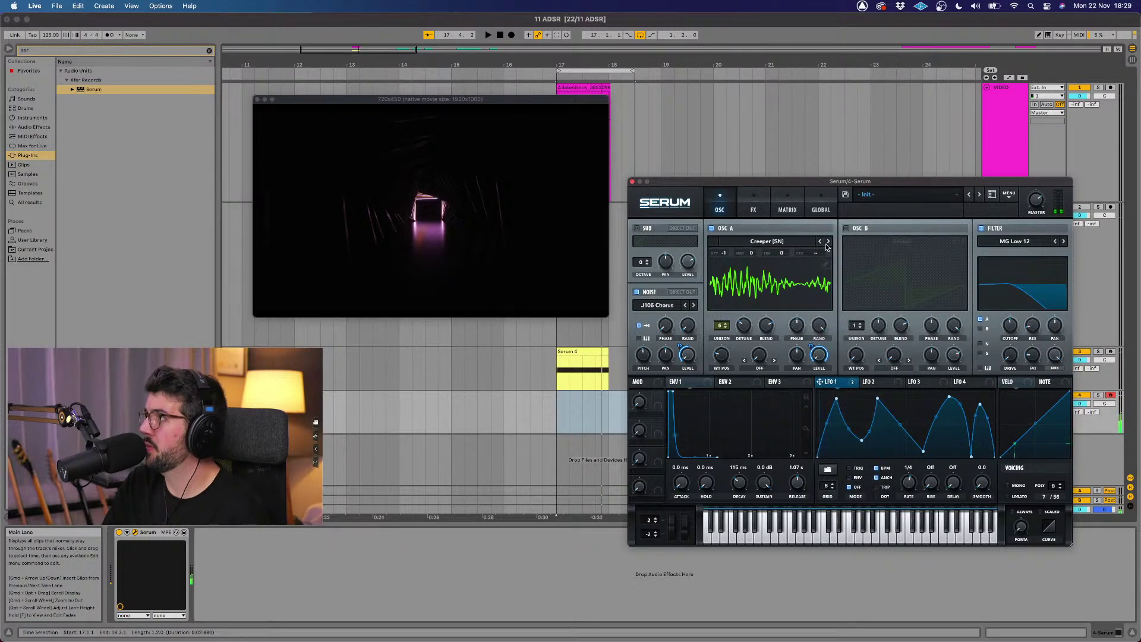
pyautogui.click(829, 242)
pyautogui.click(828, 243)
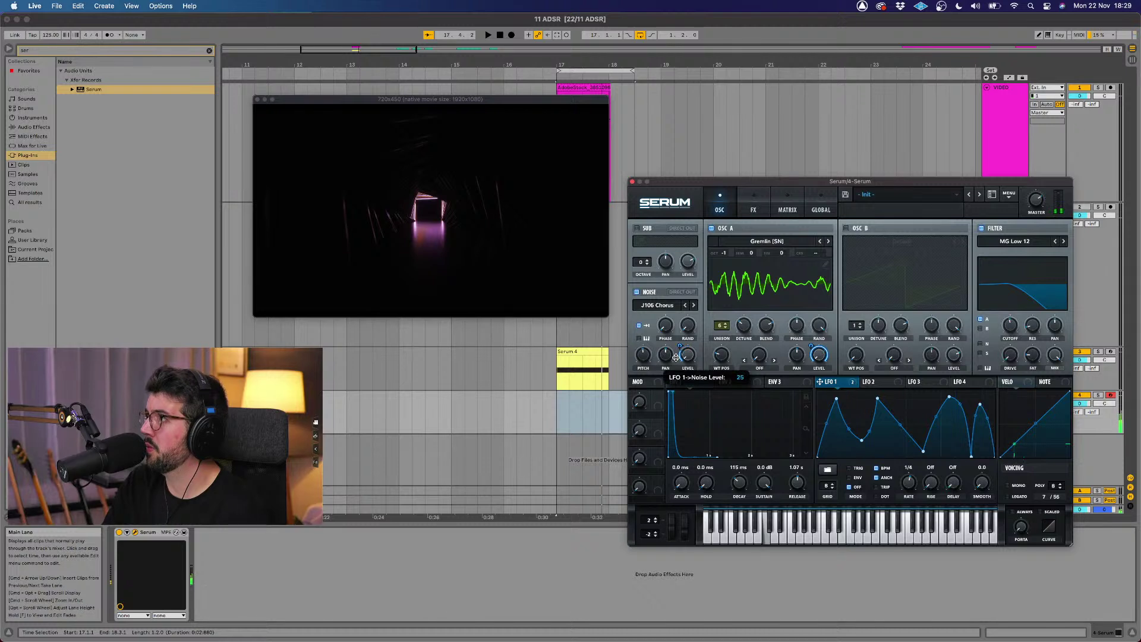
# Step: Set LFO 1's rate to 1/2 and its rise to 1/128, and play back the arrangement at bar 17
pyautogui.moveTo(908, 486); pyautogui.dragTo(900, 495)
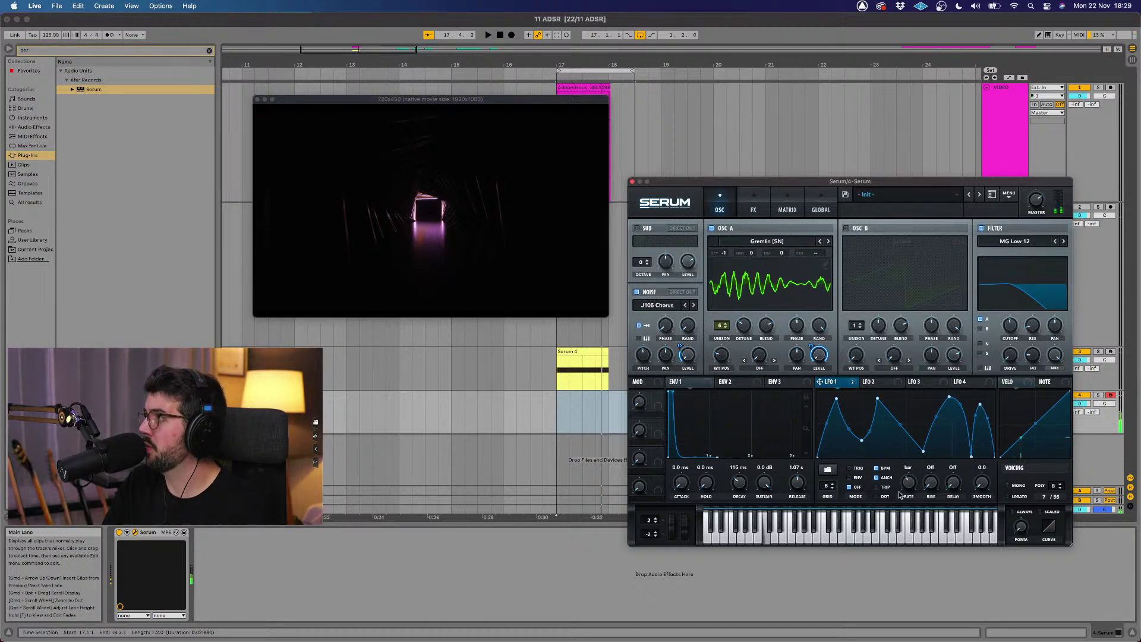
pyautogui.doubleClick(908, 485)
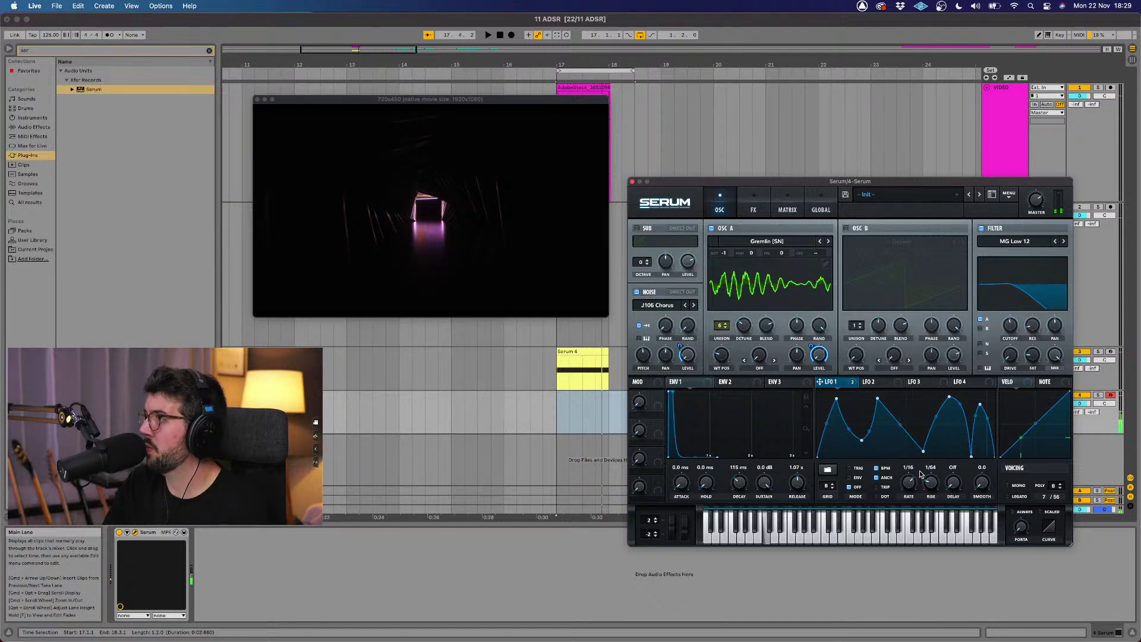
pyautogui.moveTo(927, 483); pyautogui.dragTo(915, 489)
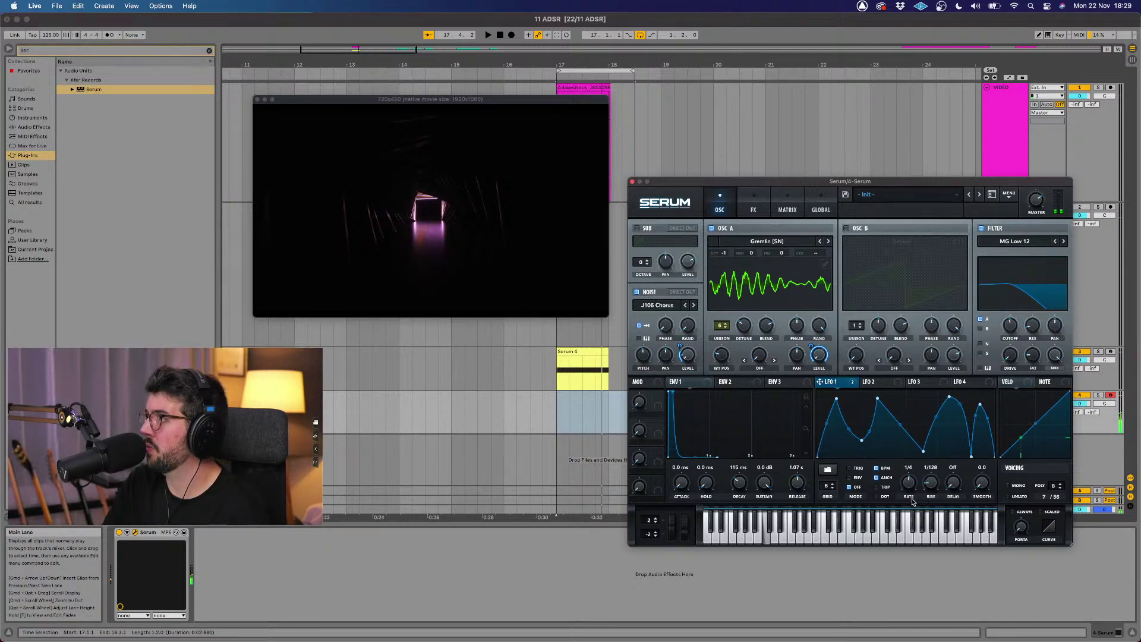
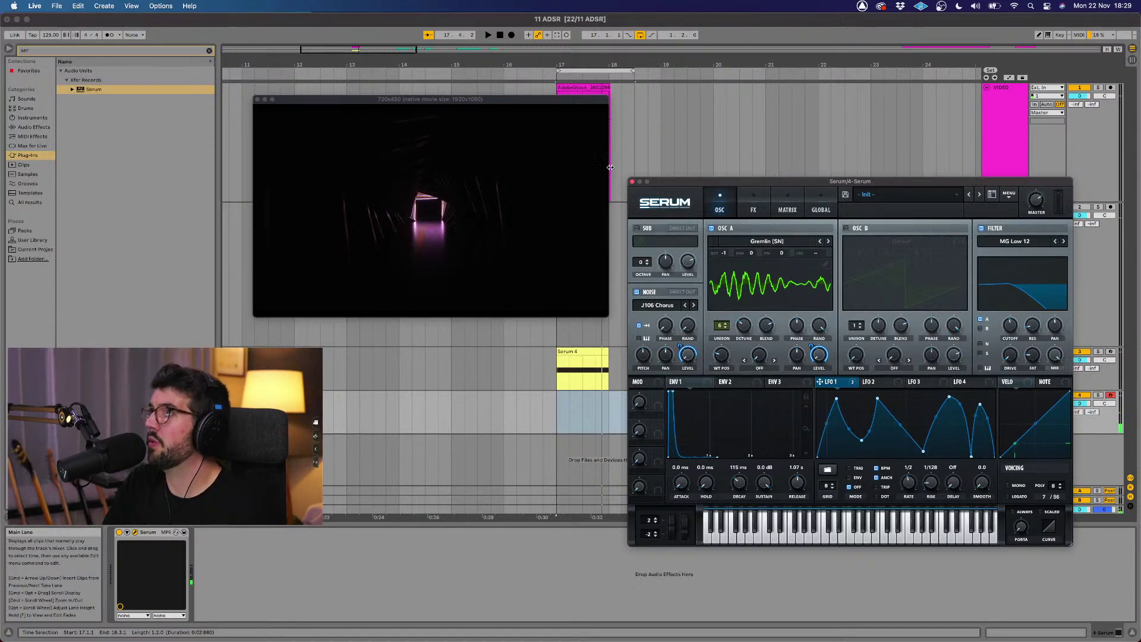
pyautogui.press('space')
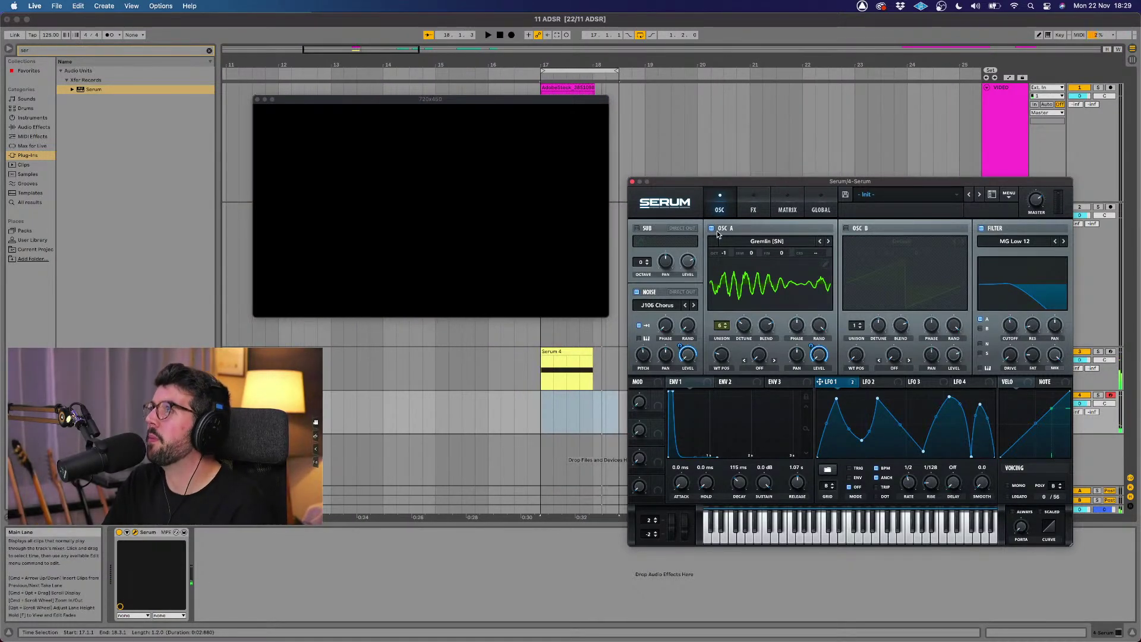
# Step: Disable oscillator A and audition other noise samples up to Inharms 2 in the FP_Inharms category
pyautogui.click(712, 228)
pyautogui.click(695, 305)
pyautogui.click(695, 305)
pyautogui.click(678, 306)
pyautogui.moveTo(675, 343)
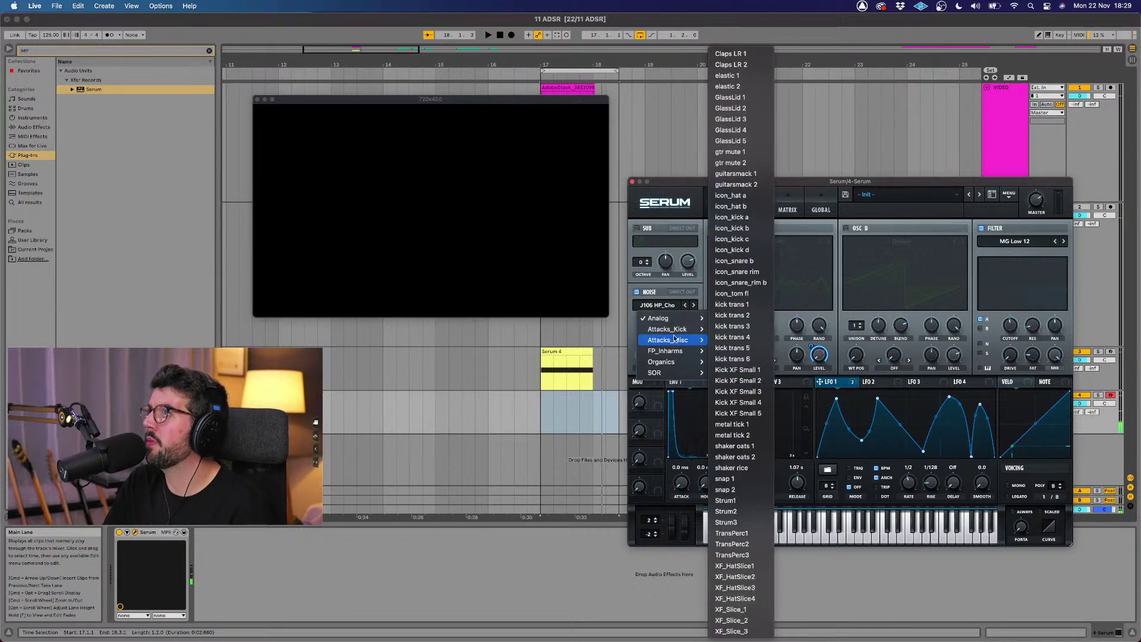
pyautogui.click(694, 314)
pyautogui.click(694, 306)
pyautogui.click(694, 305)
# Step: Load the Organics sample Shush 1 into the noise oscillator
pyautogui.click(660, 305)
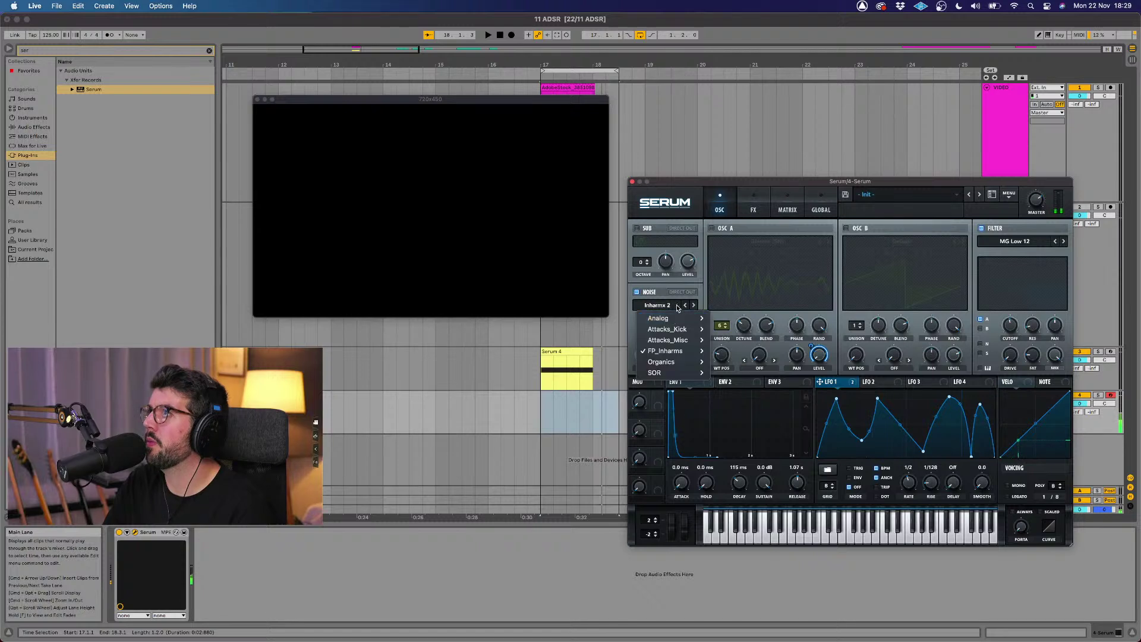
pyautogui.moveTo(664, 359)
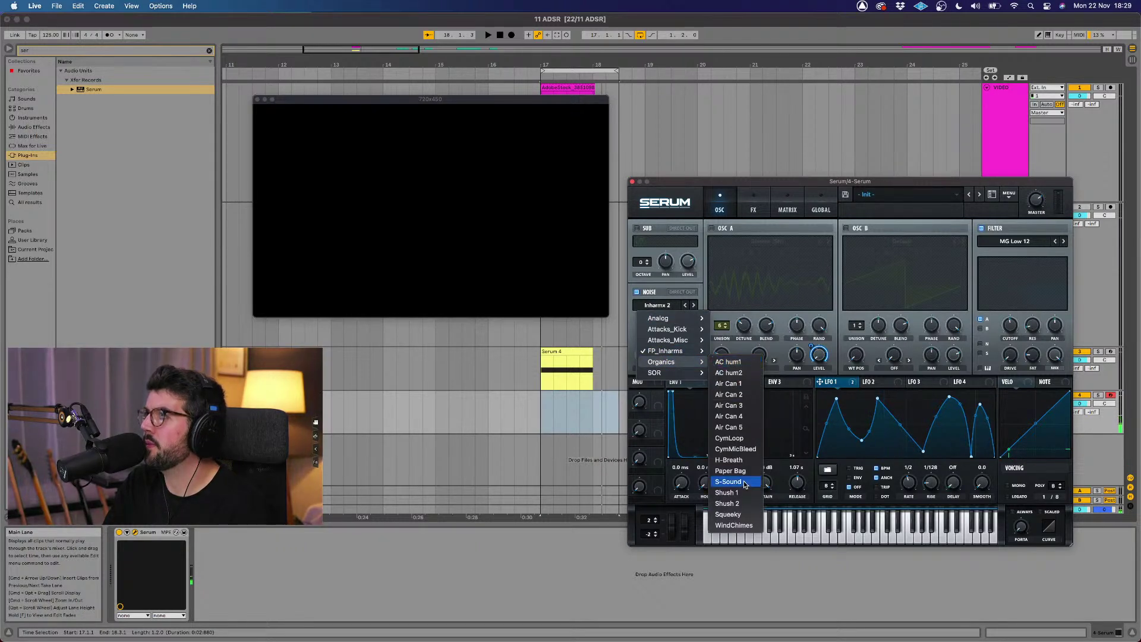
pyautogui.click(712, 354)
pyautogui.click(694, 305)
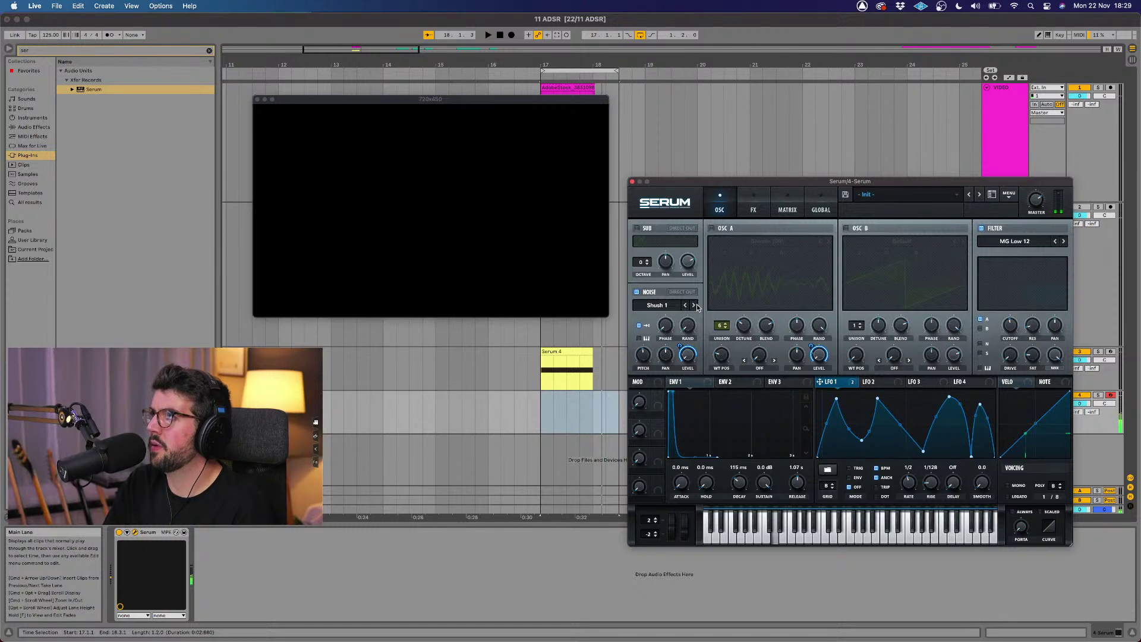
# Step: Show the effects rack and remove all existing modulation assignments of LFO 1
pyautogui.click(760, 201)
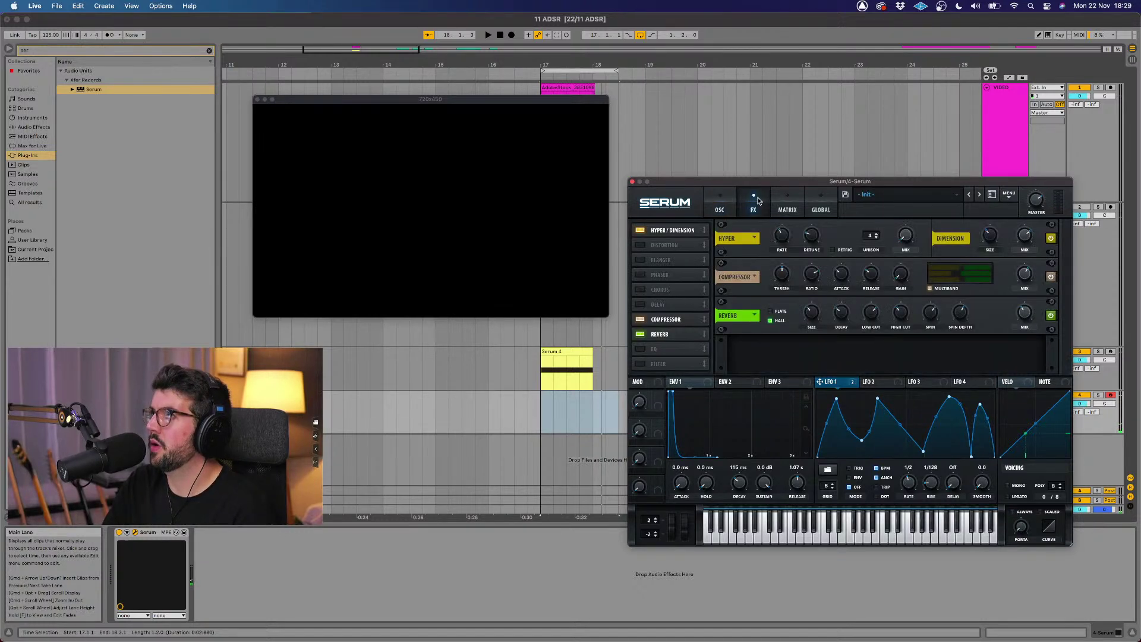
pyautogui.click(853, 385)
pyautogui.click(866, 433)
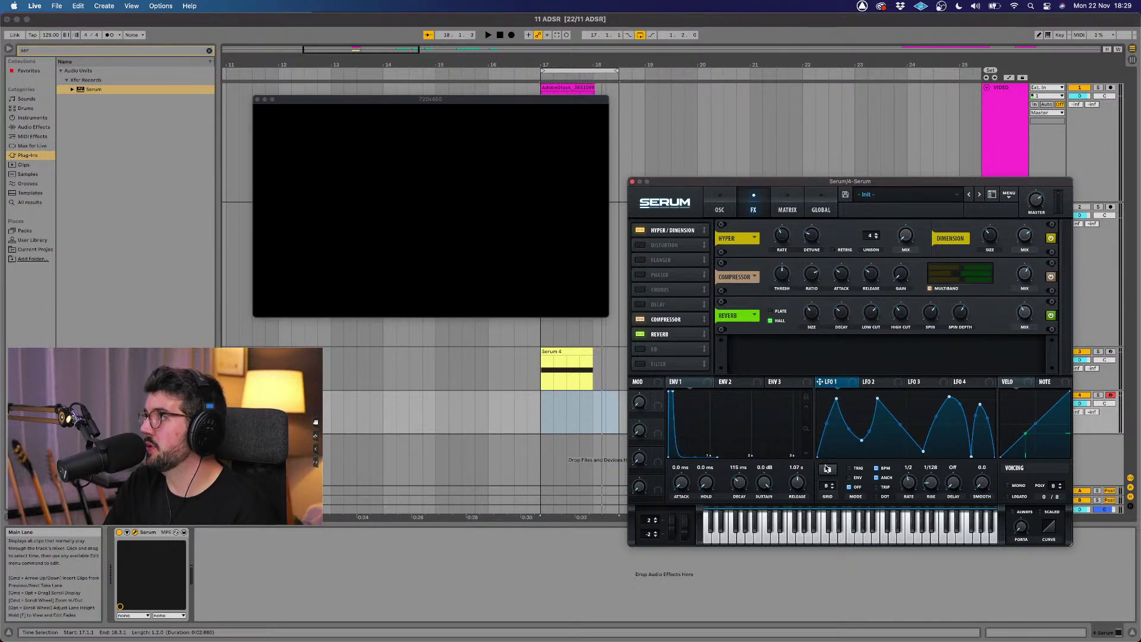
# Step: Replace LFO 1's multi-peak curve with a nearly flat preset shape
pyautogui.click(827, 468)
pyautogui.click(917, 470)
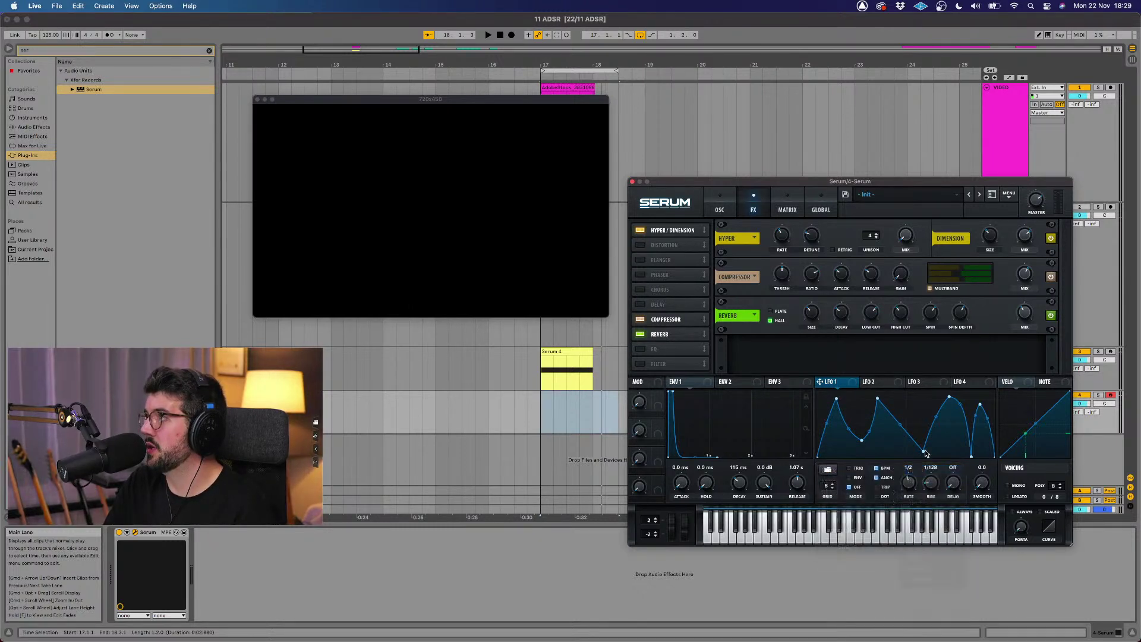
pyautogui.click(829, 470)
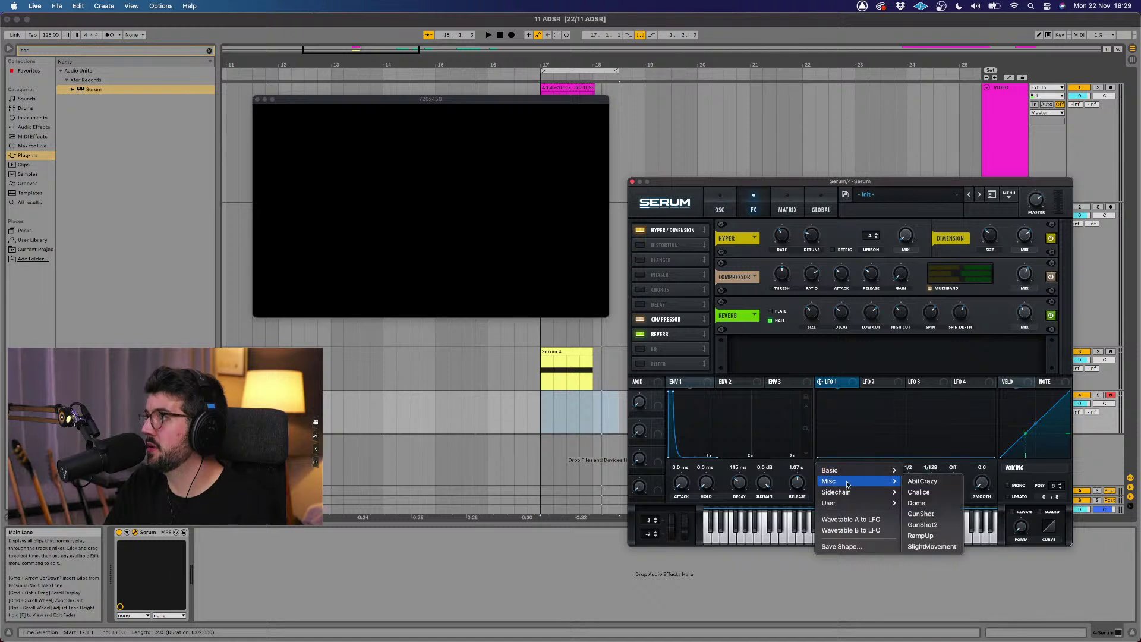
pyautogui.click(924, 482)
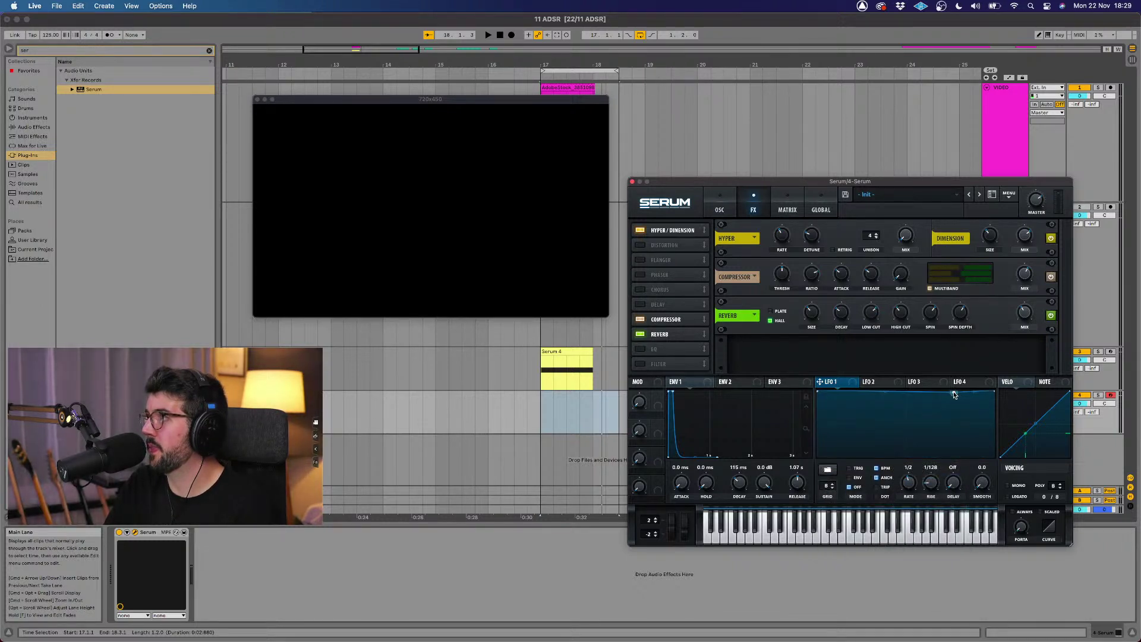
# Step: Reshape LFO 1 to stay at maximum until mid-cycle and fall to zero at the end, and assign it to the reverb mix
pyautogui.moveTo(994, 393); pyautogui.dragTo(994, 457)
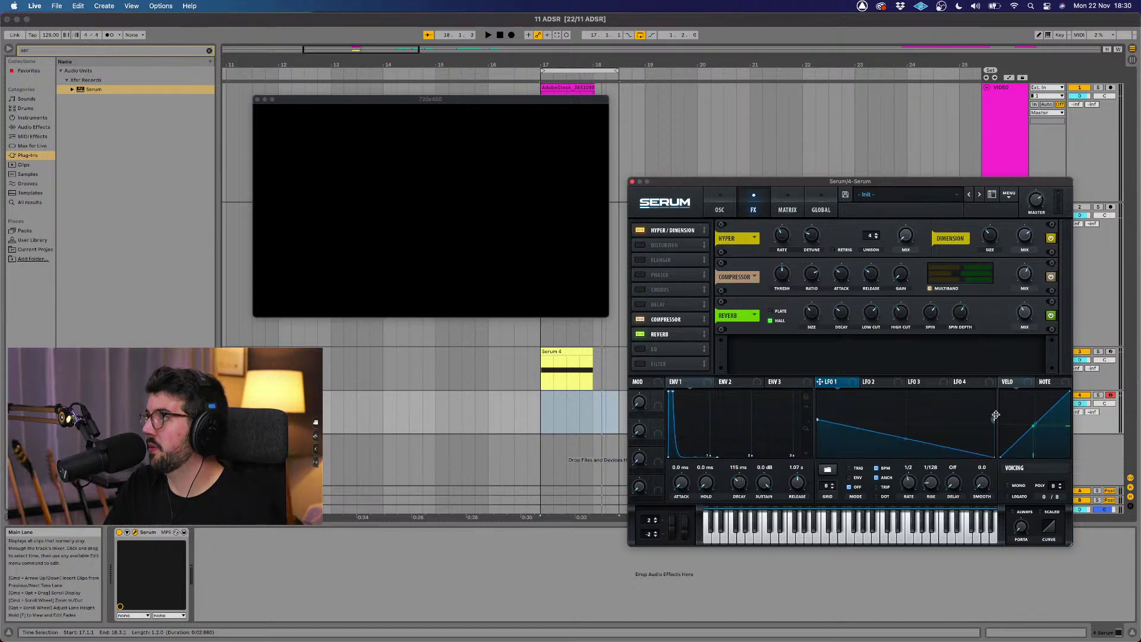
pyautogui.doubleClick(860, 404)
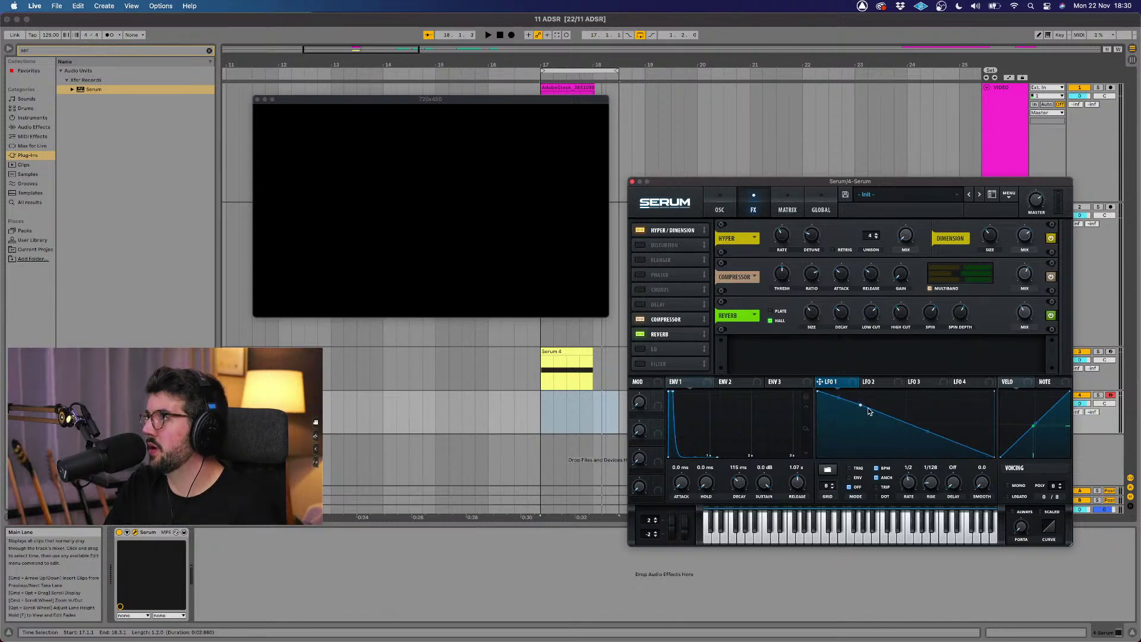
pyautogui.moveTo(859, 406); pyautogui.dragTo(1023, 313)
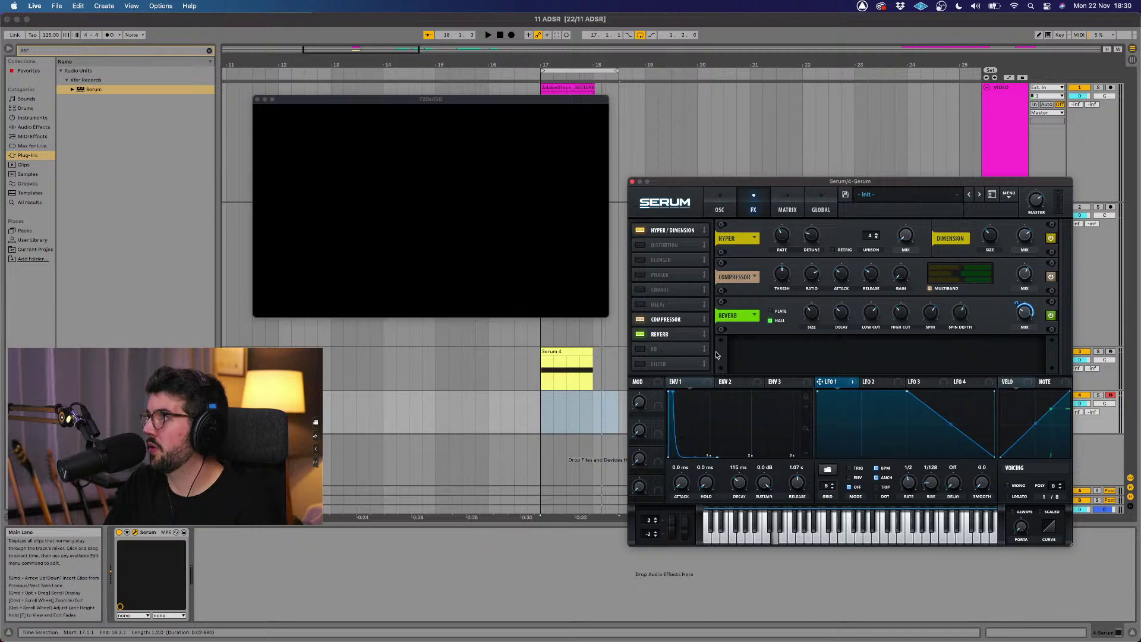
# Step: Assign LFO 2 to the noise oscillator's level and slow its rate to one bar
pyautogui.click(703, 382)
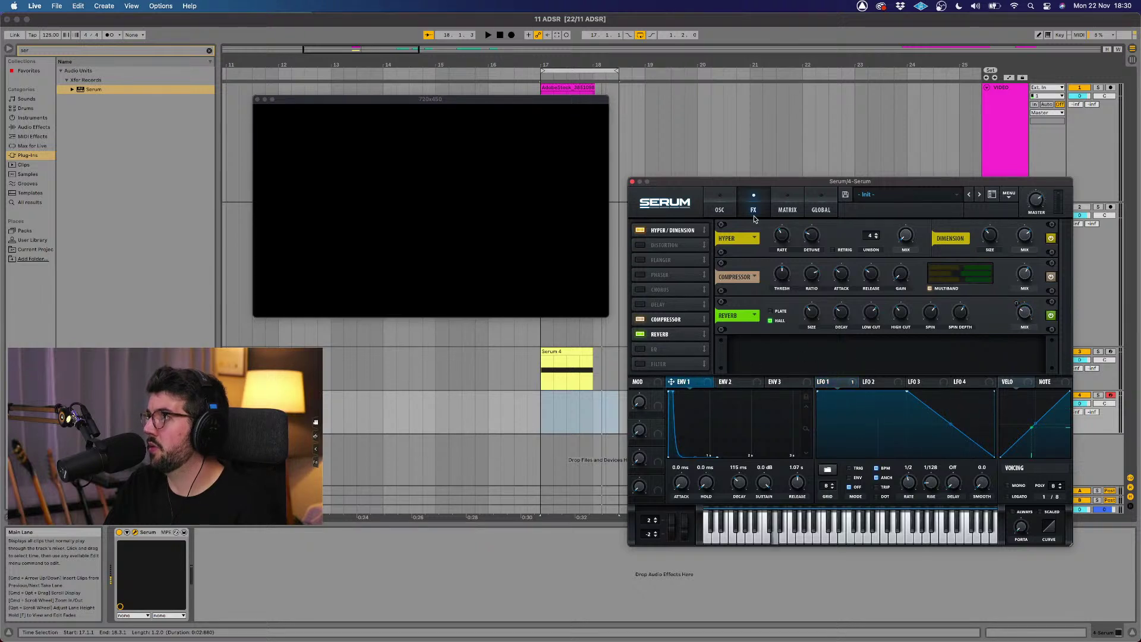
pyautogui.click(720, 205)
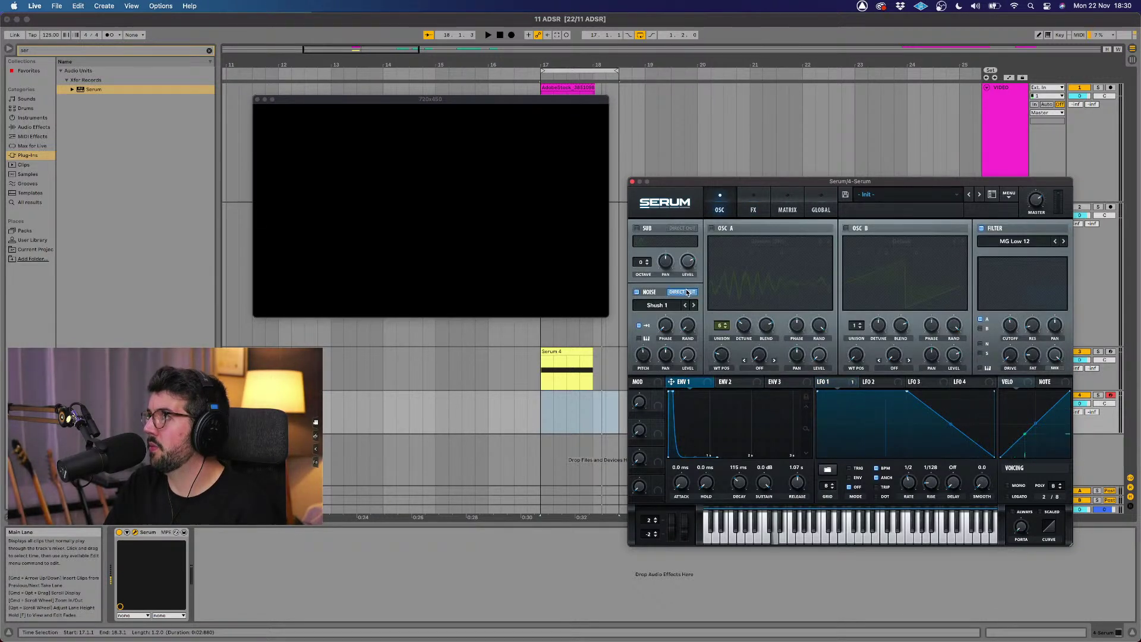
pyautogui.moveTo(688, 361)
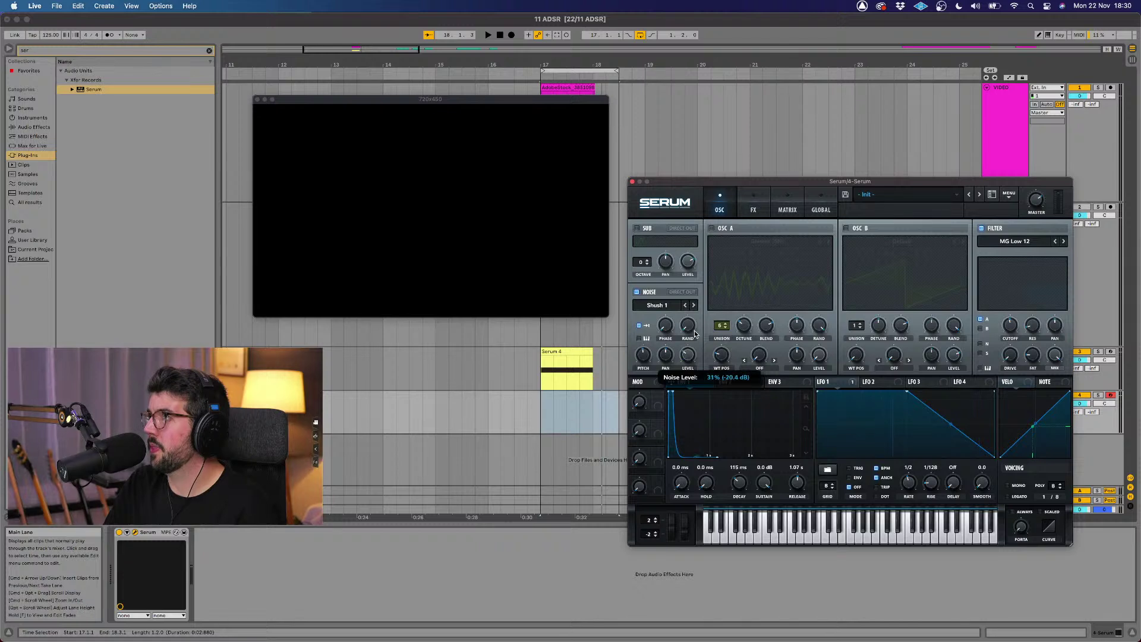
pyautogui.click(761, 205)
pyautogui.click(728, 206)
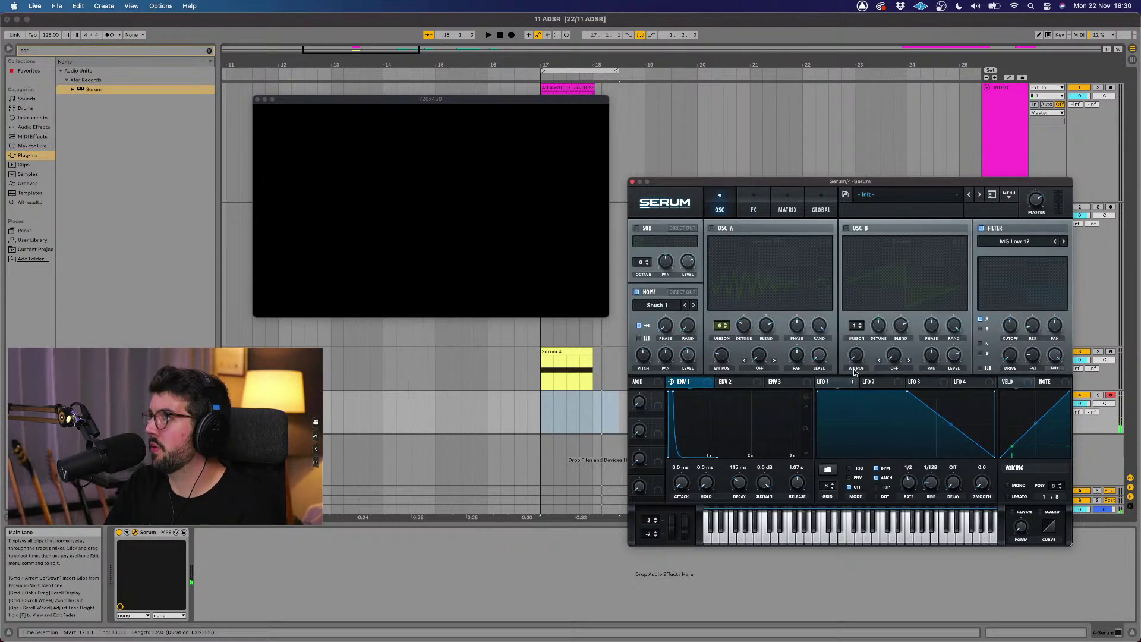
pyautogui.click(868, 382)
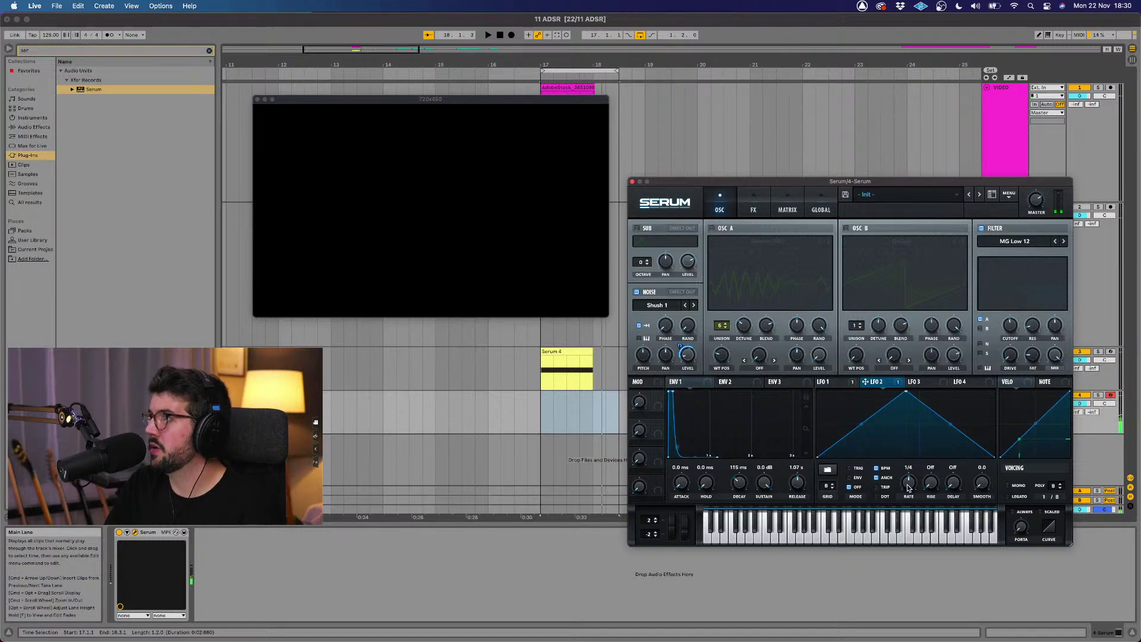
pyautogui.moveTo(909, 489); pyautogui.dragTo(905, 497)
# Step: Set envelope 1's decay to 217 ms and its sustain to -0.5 dB
pyautogui.moveTo(747, 491)
pyautogui.mouseDown()
pyautogui.moveTo(752, 477)
pyautogui.moveTo(765, 491)
pyautogui.mouseUp()
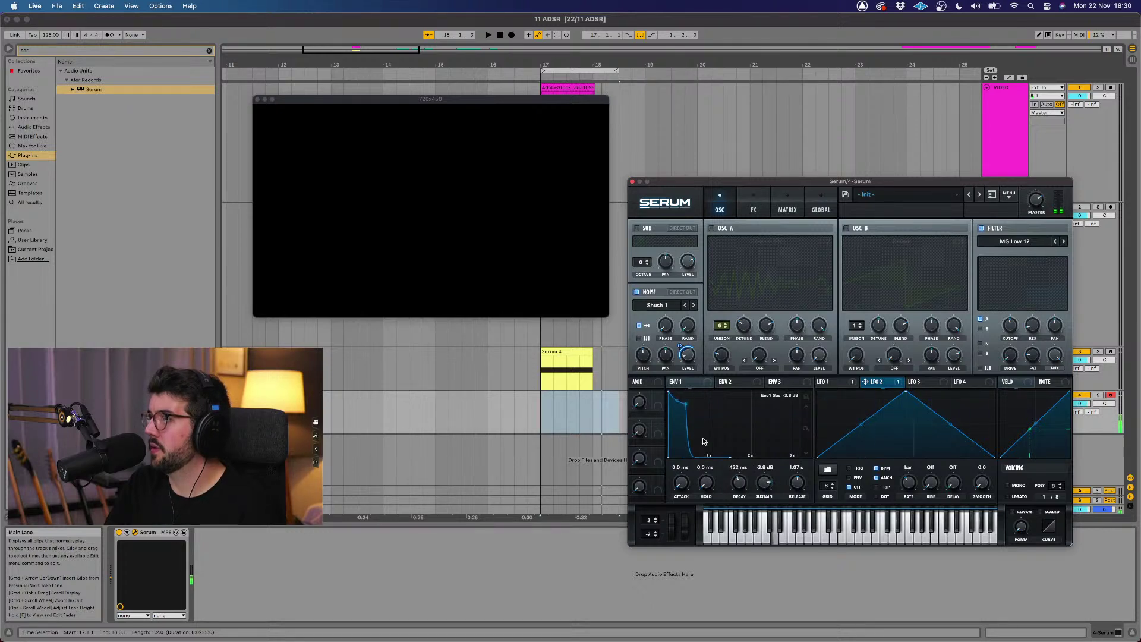
pyautogui.moveTo(681, 399)
pyautogui.mouseDown()
pyautogui.moveTo(670, 404)
pyautogui.moveTo(671, 392)
pyautogui.mouseUp()
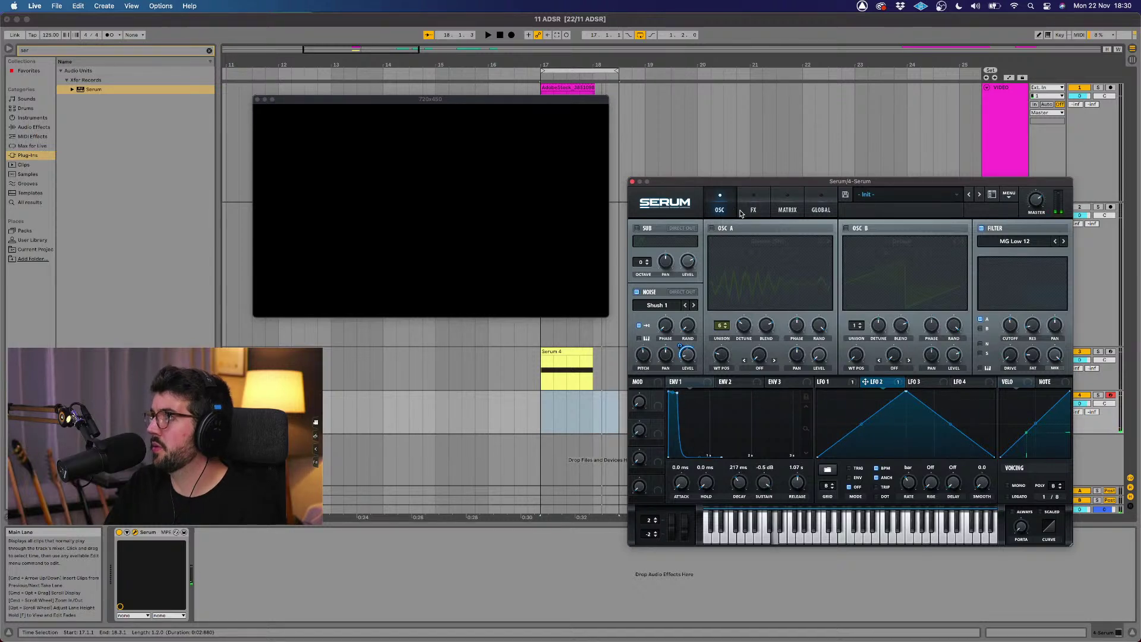
# Step: Switch LFO 1 and LFO 2 to envelope mode with BPM sync off, and set LFO 2's rate to 23.4 Hz
pyautogui.click(845, 384)
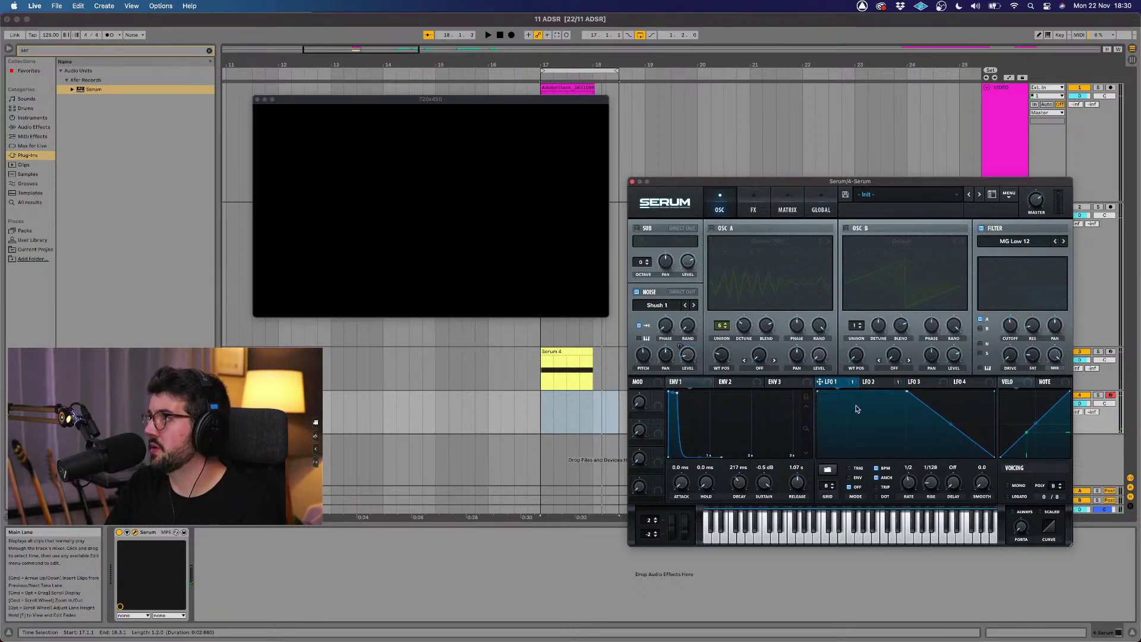
pyautogui.click(876, 468)
pyautogui.click(850, 478)
pyautogui.click(878, 383)
pyautogui.click(850, 478)
pyautogui.click(876, 468)
pyautogui.moveTo(919, 492); pyautogui.dragTo(935, 456)
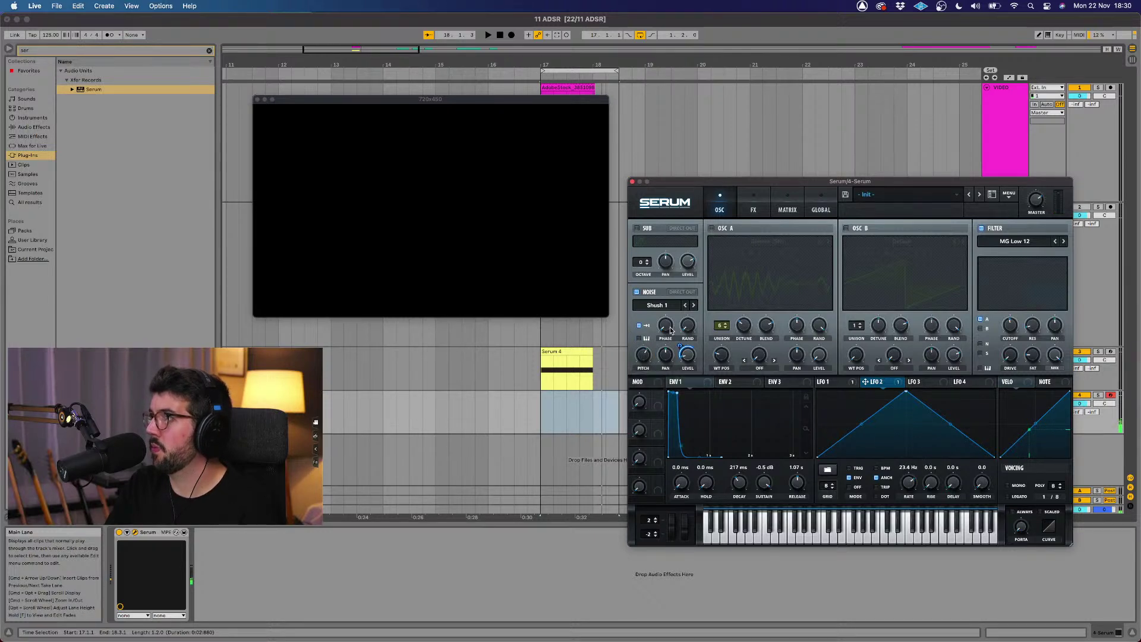
# Step: Load the Analog Flow sample into the noise oscillator and adjust LFO 2's modulation of the noise level
pyautogui.click(694, 305)
pyautogui.click(694, 305)
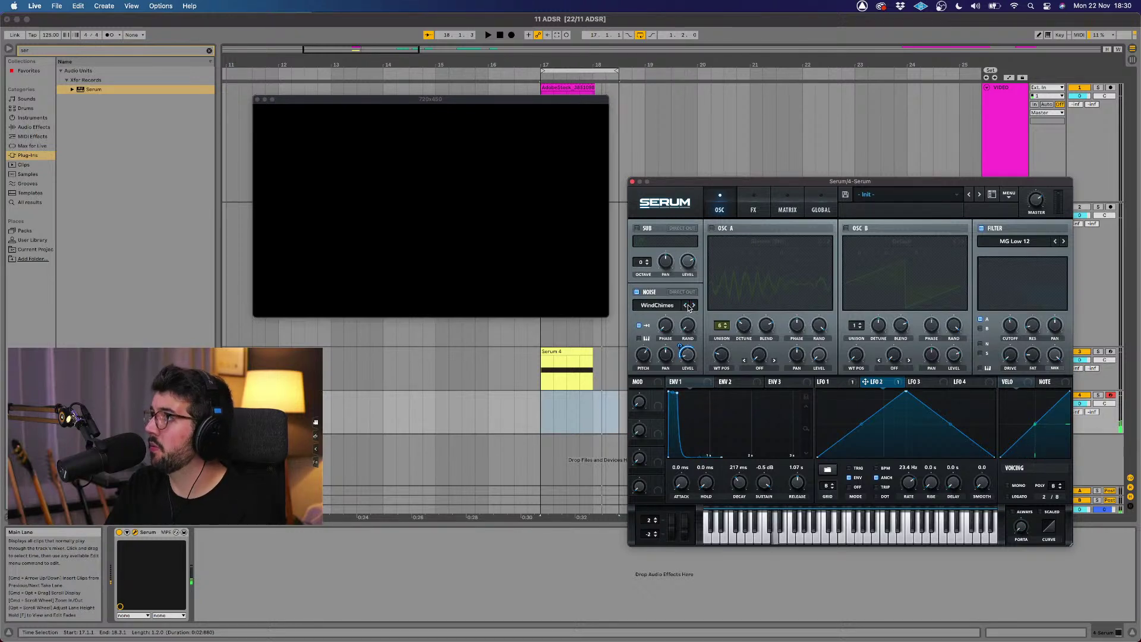
pyautogui.moveTo(693, 352)
pyautogui.moveTo(698, 339); pyautogui.dragTo(698, 330)
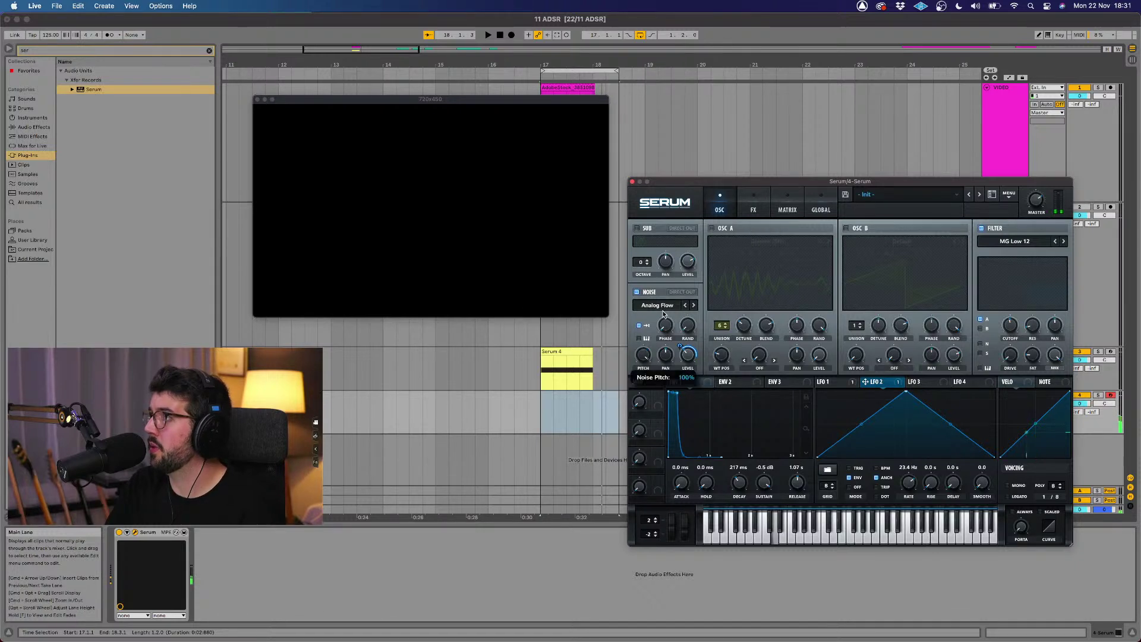
# Step: Adjust the noise pitch and assign LFO 3 to it, with LFO 3 in envelope mode and BPM sync off
pyautogui.moveTo(644, 393)
pyautogui.mouseDown()
pyautogui.moveTo(637, 413)
pyautogui.moveTo(648, 378)
pyautogui.mouseUp()
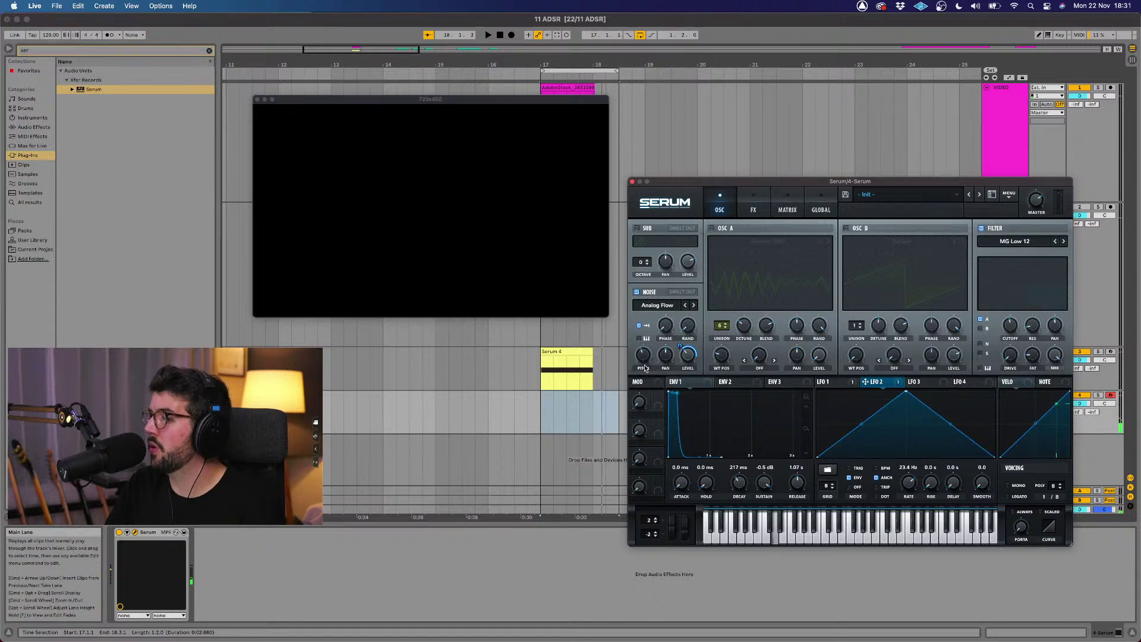
pyautogui.moveTo(646, 366)
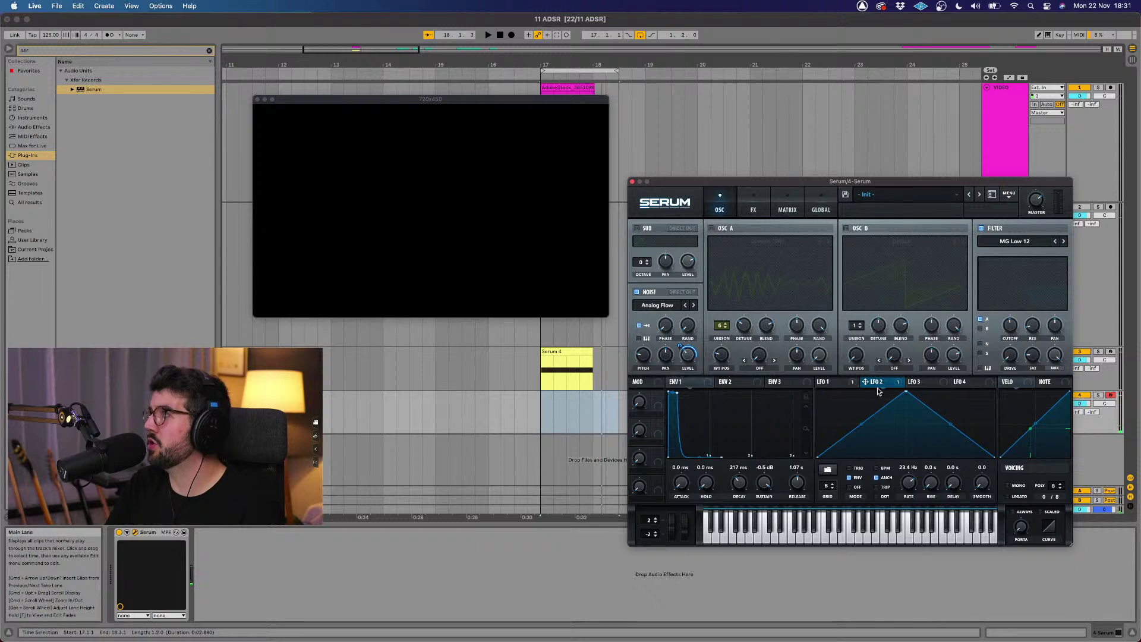
pyautogui.click(914, 382)
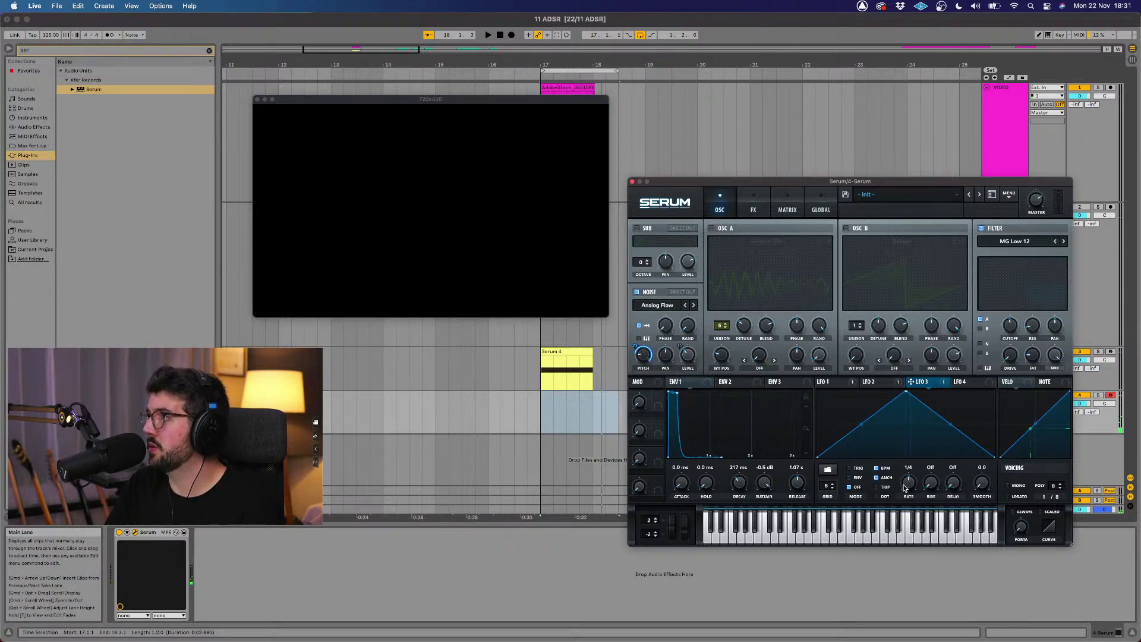
pyautogui.click(877, 468)
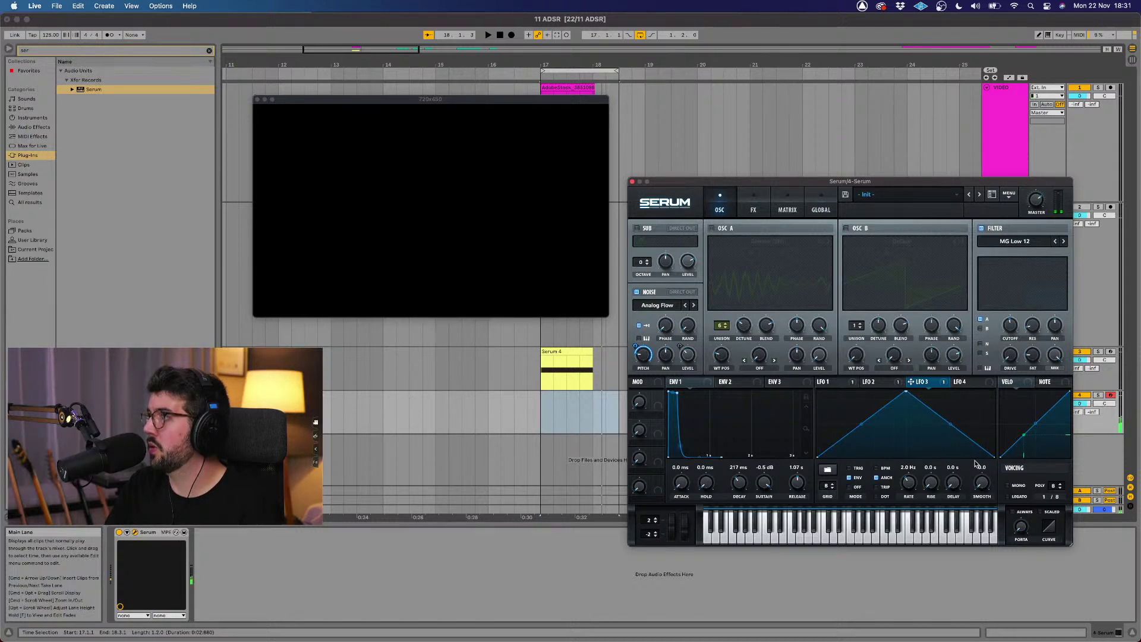
# Step: Reshape LFO 3 to rise to maximum by mid-cycle and hold there until the end, and set its rate to 0.2 Hz
pyautogui.moveTo(993, 458); pyautogui.dragTo(994, 393)
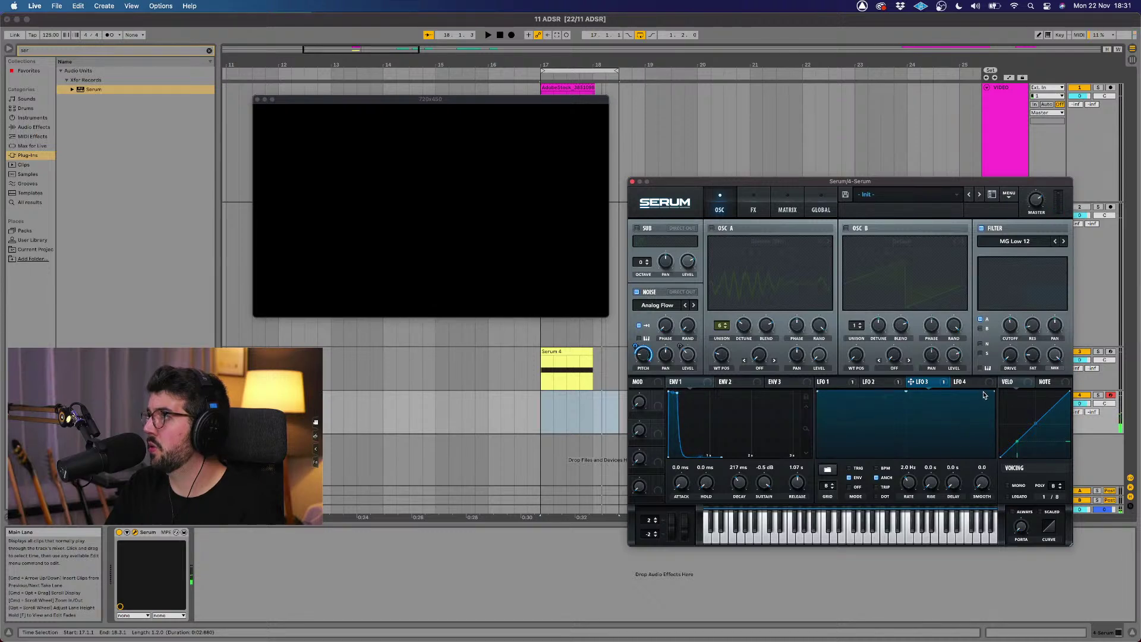
pyautogui.moveTo(991, 394); pyautogui.dragTo(984, 502)
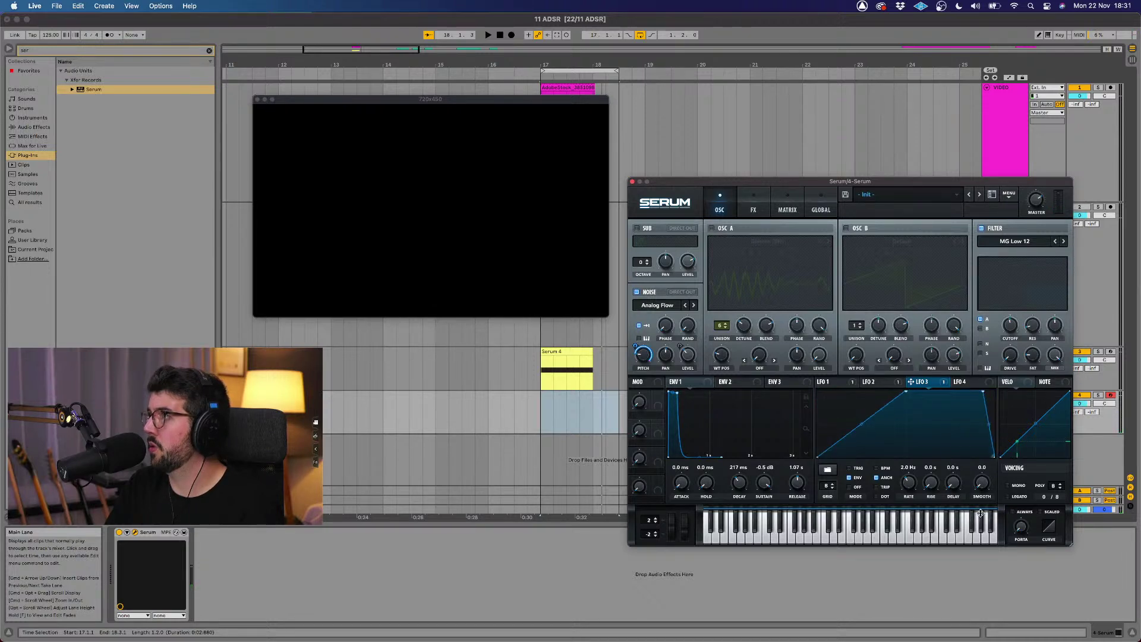
pyautogui.moveTo(982, 394); pyautogui.dragTo(994, 392)
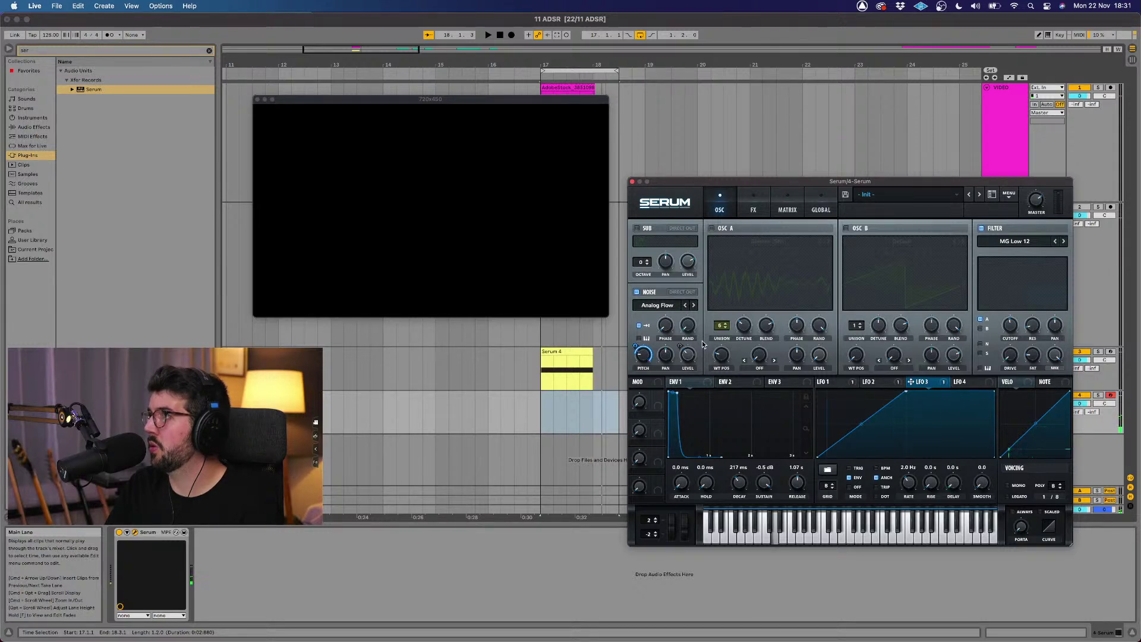
pyautogui.moveTo(909, 484); pyautogui.dragTo(908, 489)
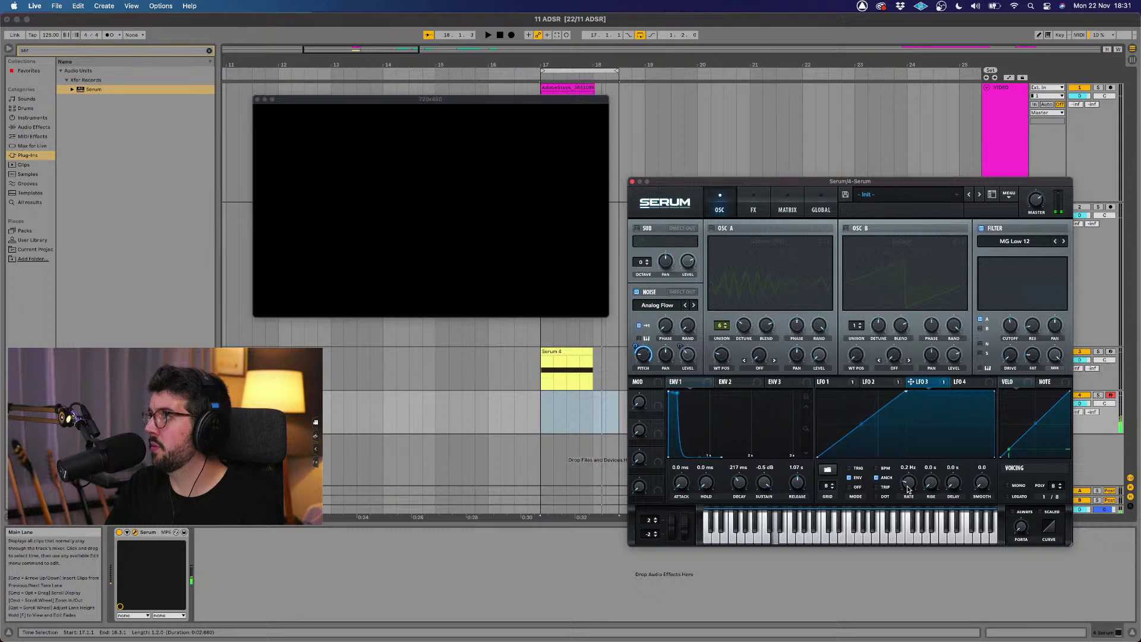
# Step: Show the effects rack and lower the reverb mix
pyautogui.click(753, 205)
pyautogui.moveTo(1027, 315); pyautogui.dragTo(1022, 334)
pyautogui.moveTo(1033, 269)
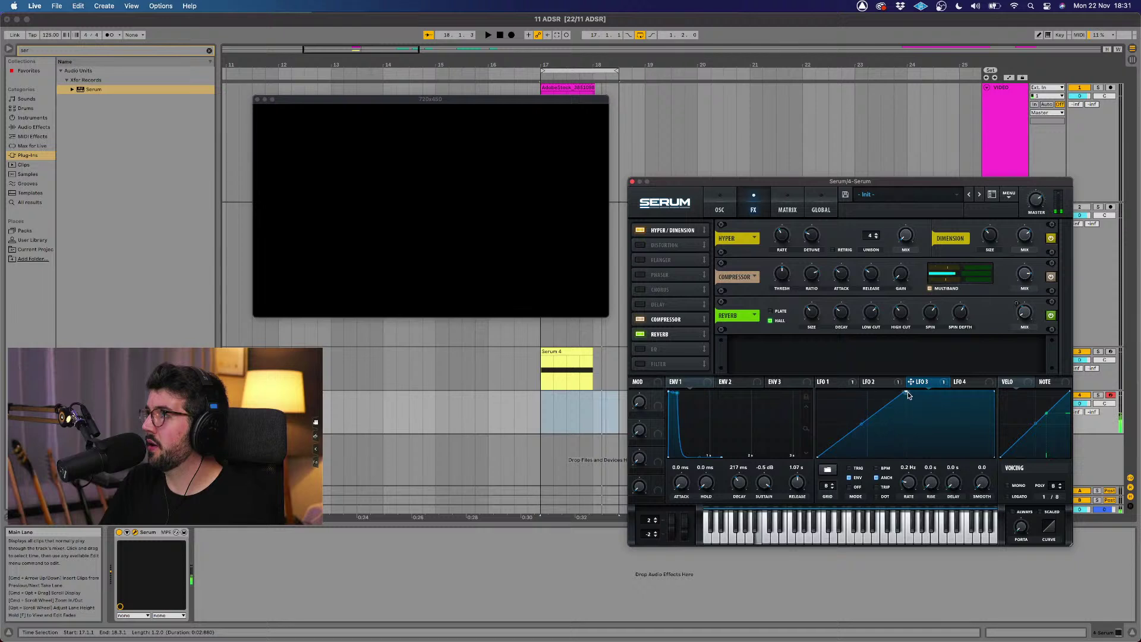
# Step: Move LFO 3's peak point earlier than mid-cycle so its curve reaches maximum sooner, and check the LFO 1 and LFO 2 curves
pyautogui.moveTo(902, 392); pyautogui.dragTo(873, 389)
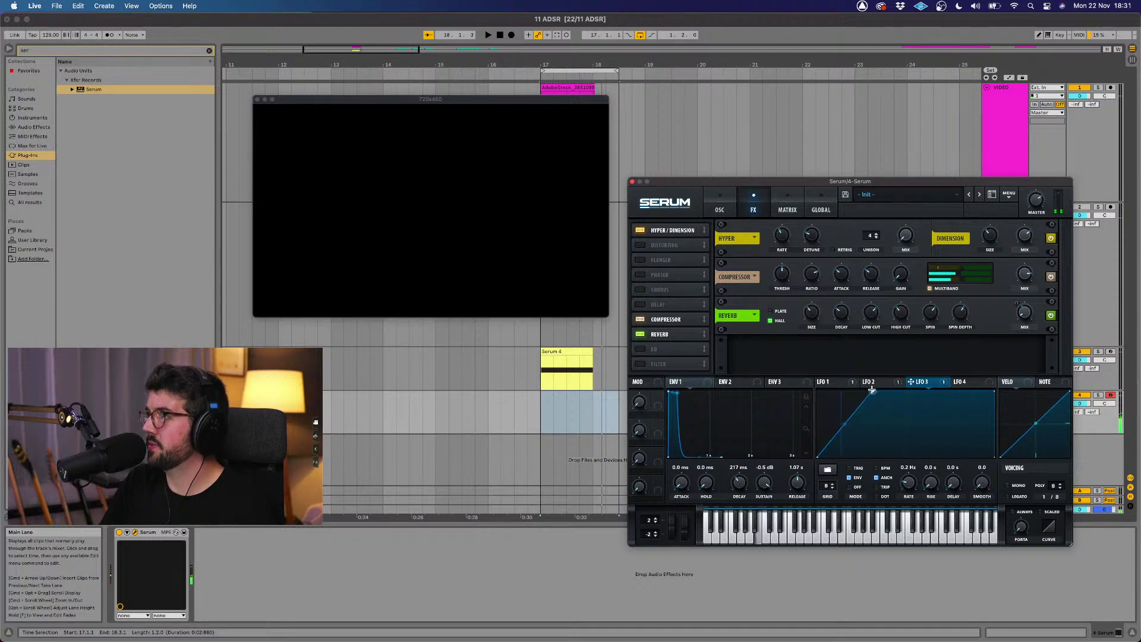
pyautogui.click(869, 382)
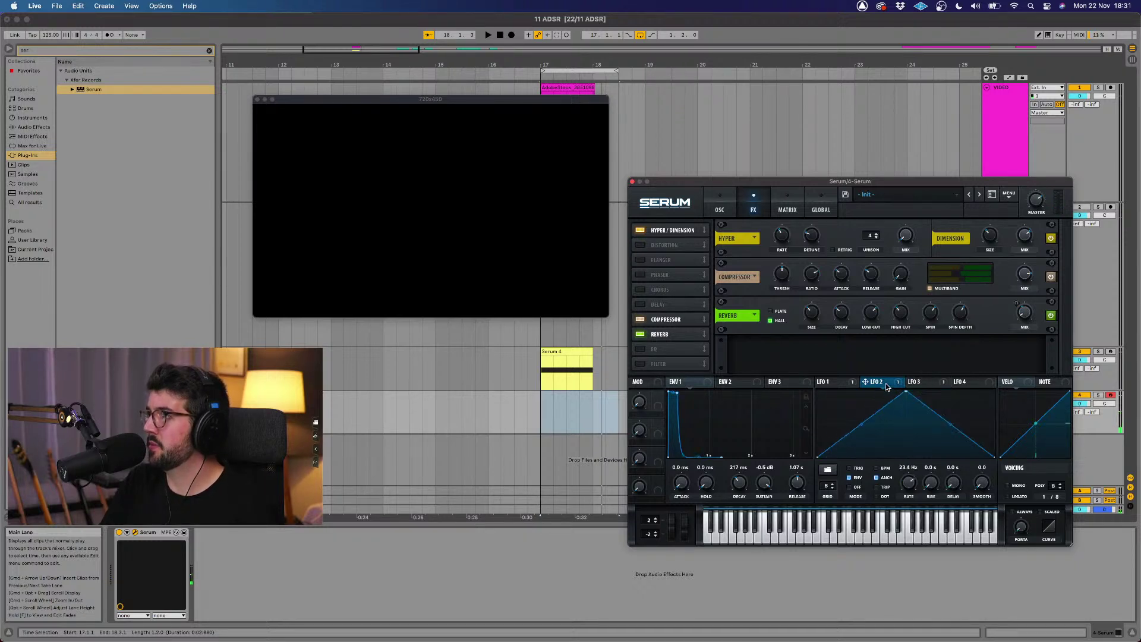
pyautogui.click(828, 382)
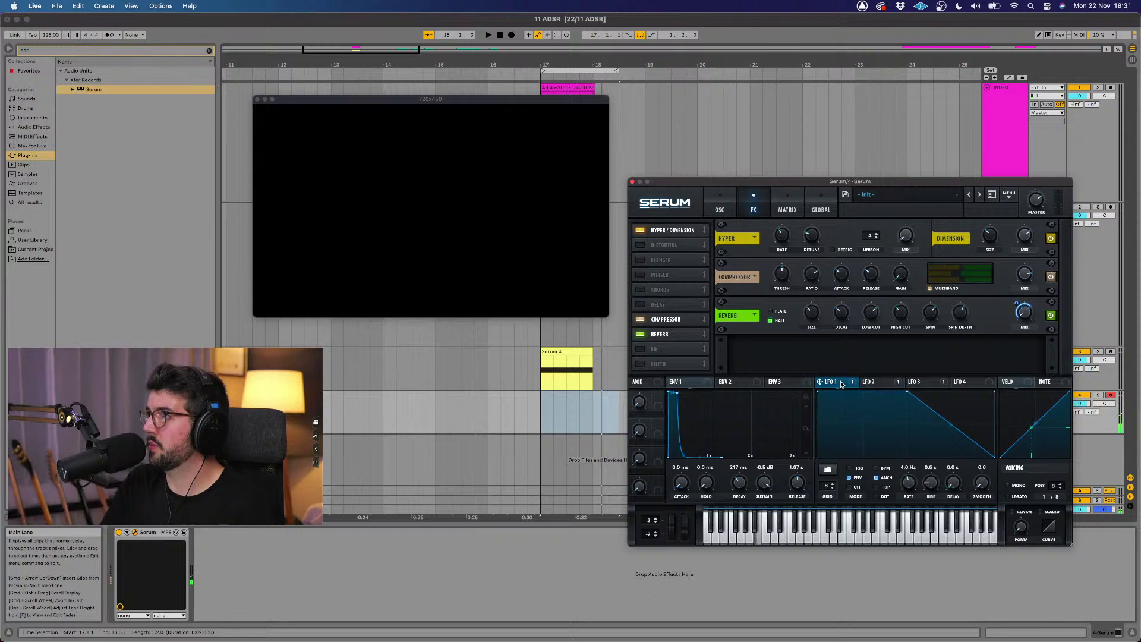
pyautogui.click(917, 384)
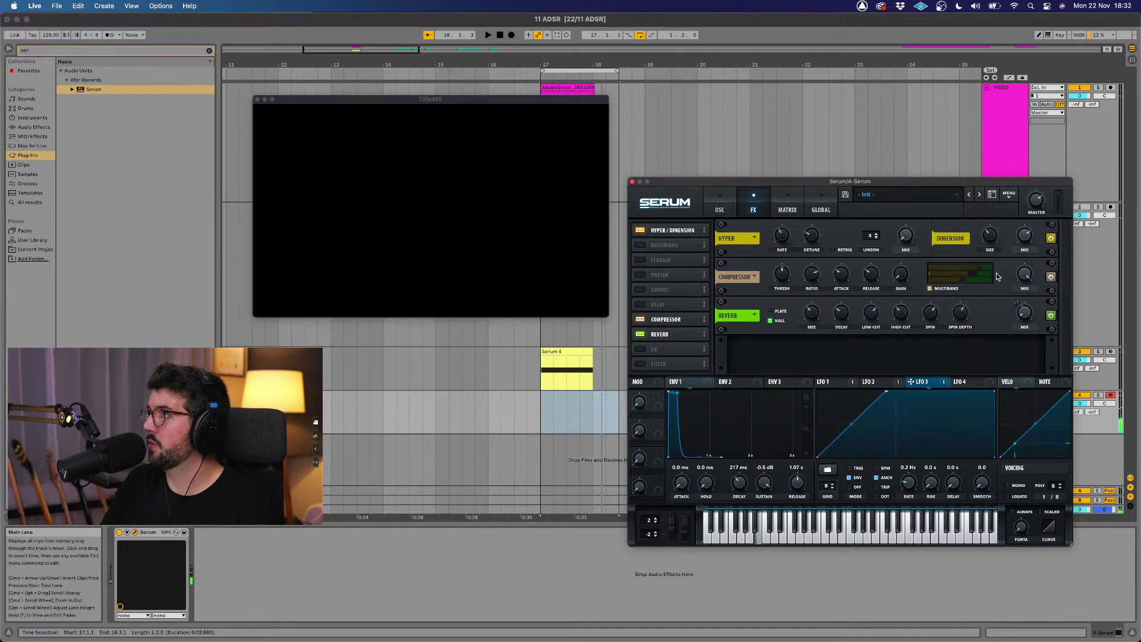
# Step: Adjust LFO 1's modulation depth on the reverb mix
pyautogui.click(869, 382)
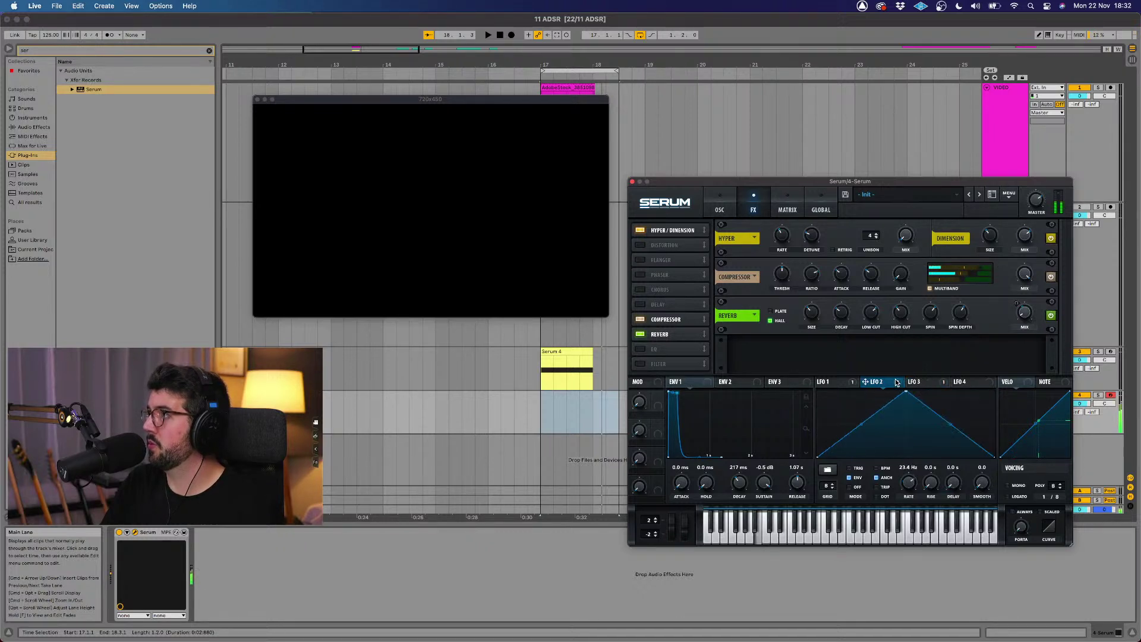
pyautogui.click(839, 382)
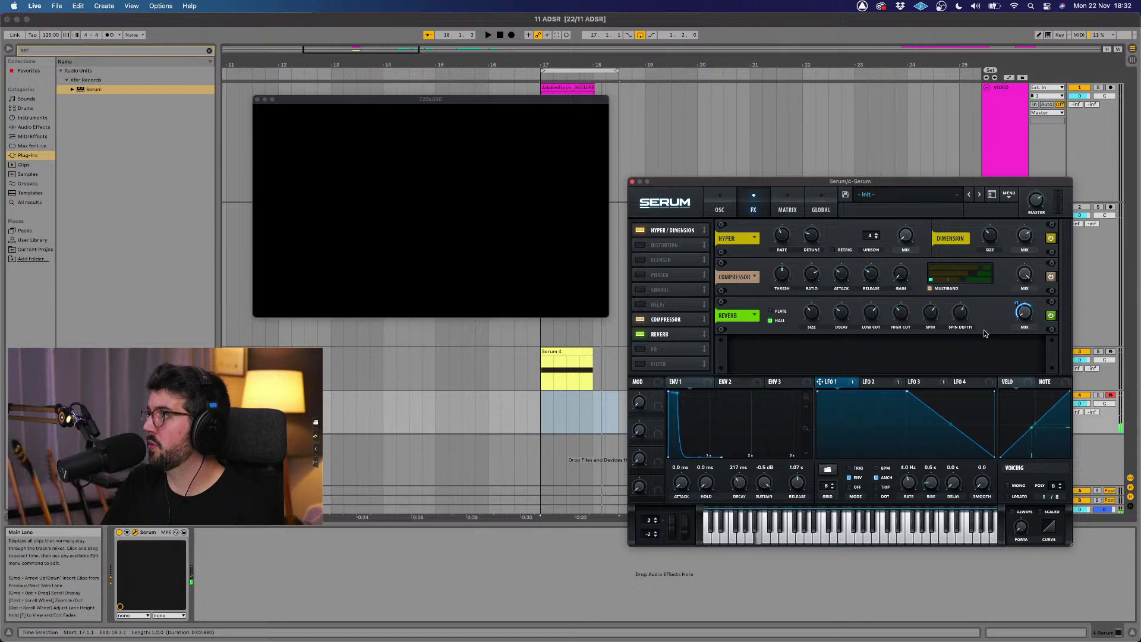
pyautogui.moveTo(1016, 305)
pyautogui.mouseDown()
pyautogui.moveTo(1006, 324)
pyautogui.moveTo(1018, 299)
pyautogui.mouseUp()
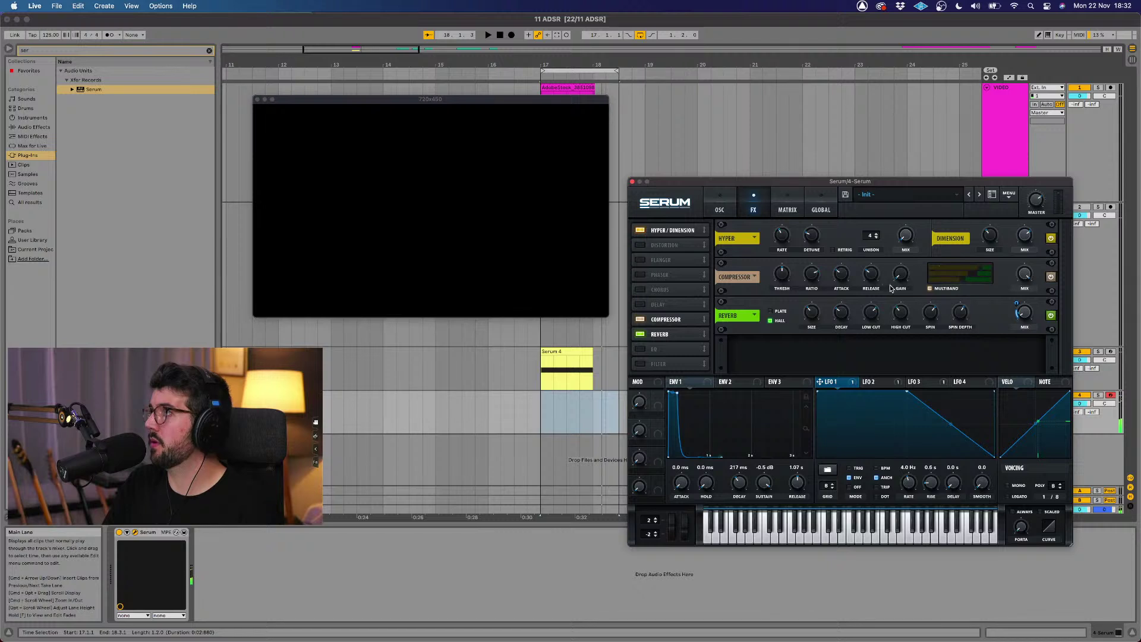
# Step: Enable the chorus effect and lower its mix
pyautogui.click(640, 291)
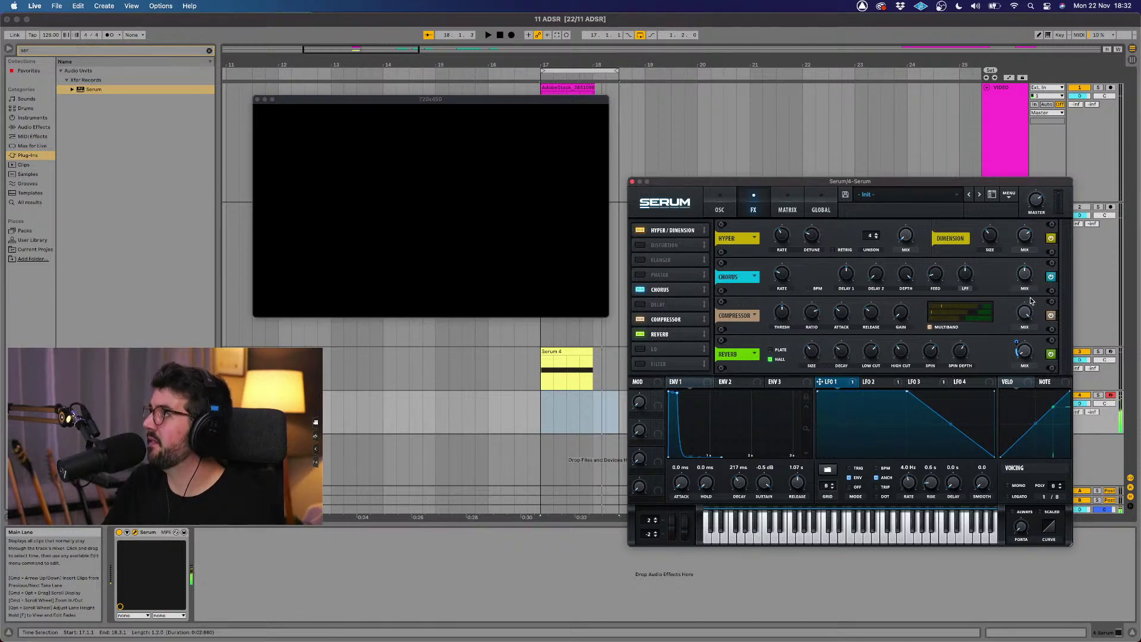
pyautogui.moveTo(1026, 278); pyautogui.dragTo(1006, 315)
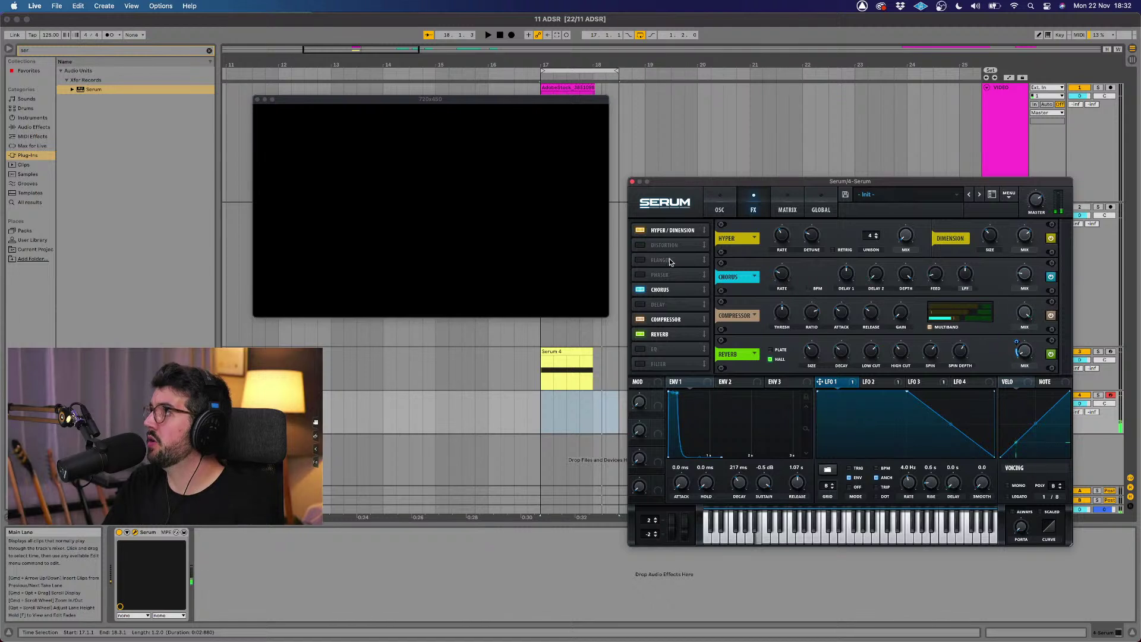
# Step: Enable the distortion effect and change its type to Diode 1
pyautogui.click(648, 246)
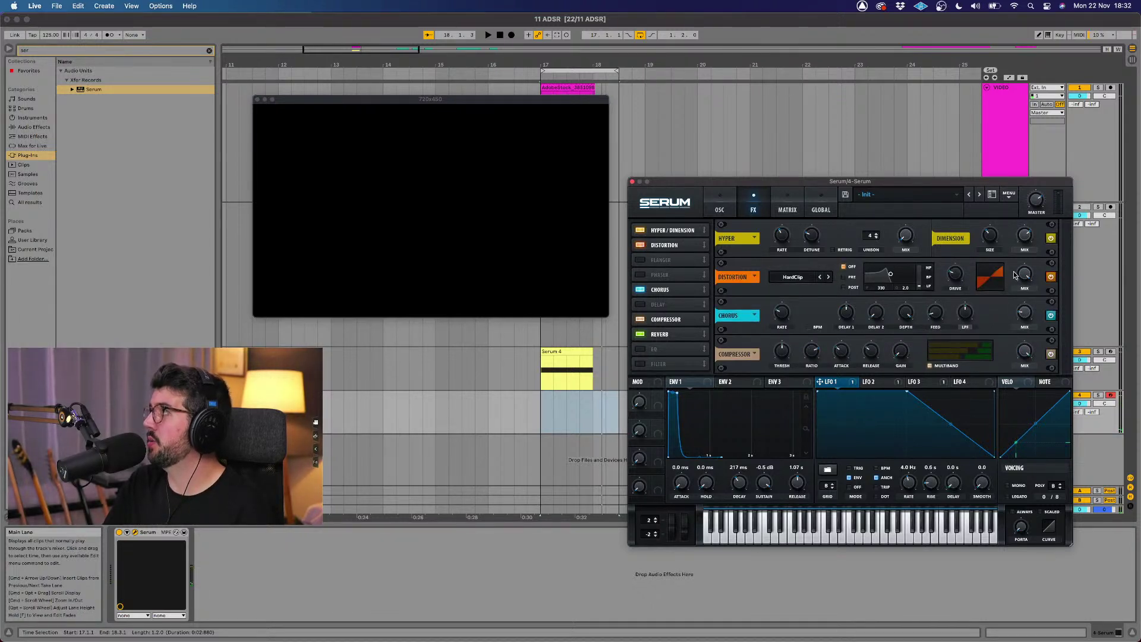
pyautogui.click(828, 278)
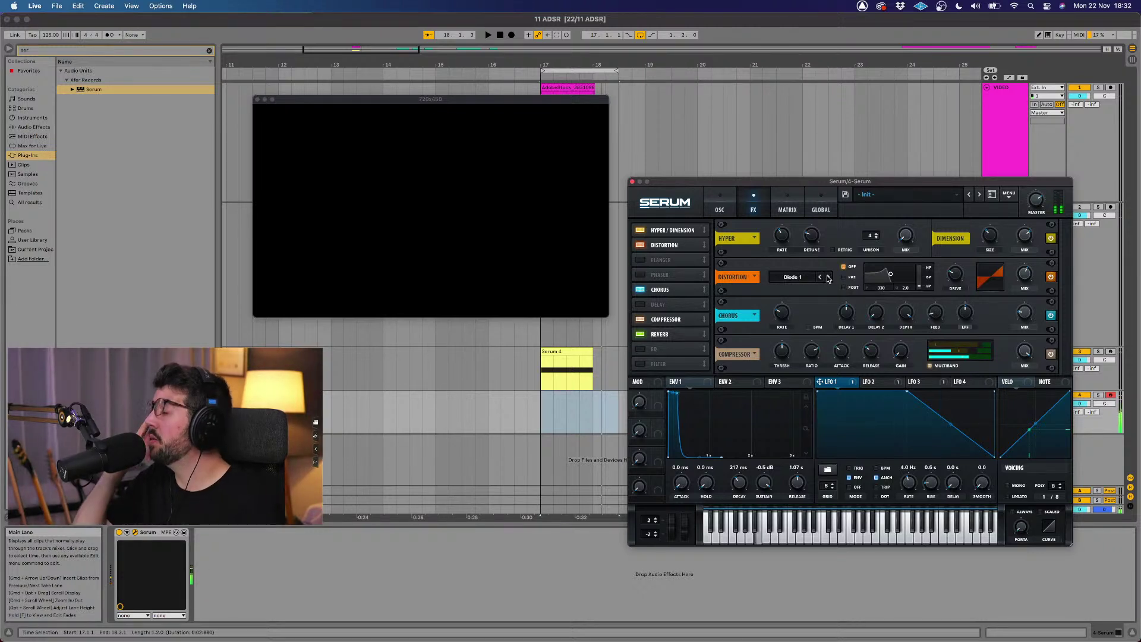
# Step: Audition the Diode 2, Lin.Fold and Zero-Square distortion types and settle on Asym
pyautogui.click(828, 278)
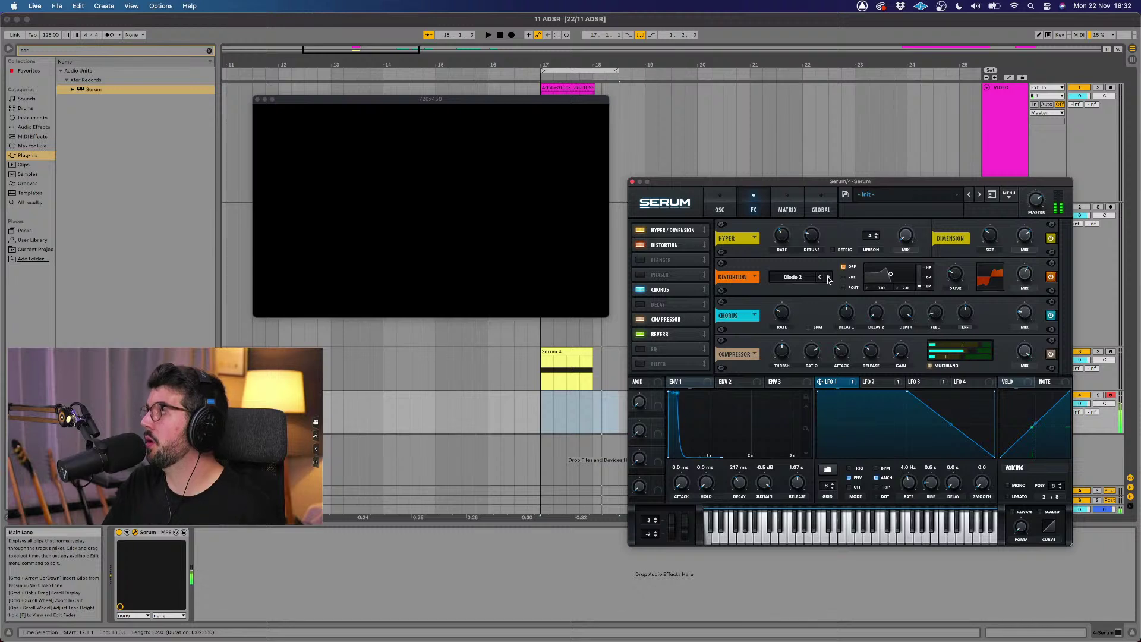
pyautogui.click(829, 278)
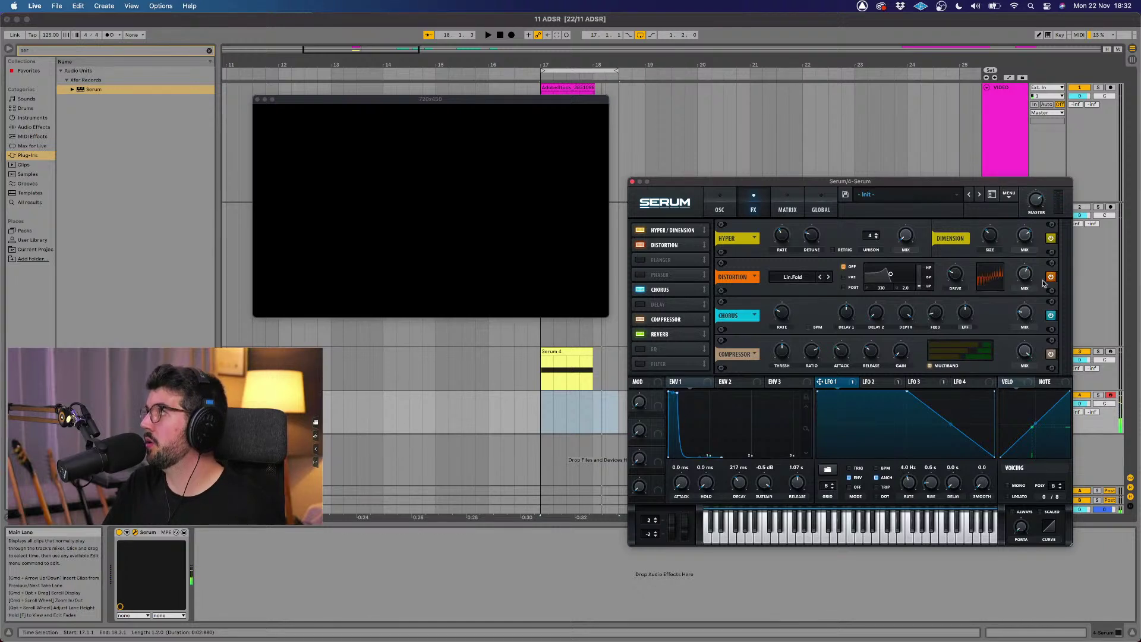
pyautogui.doubleClick(828, 279)
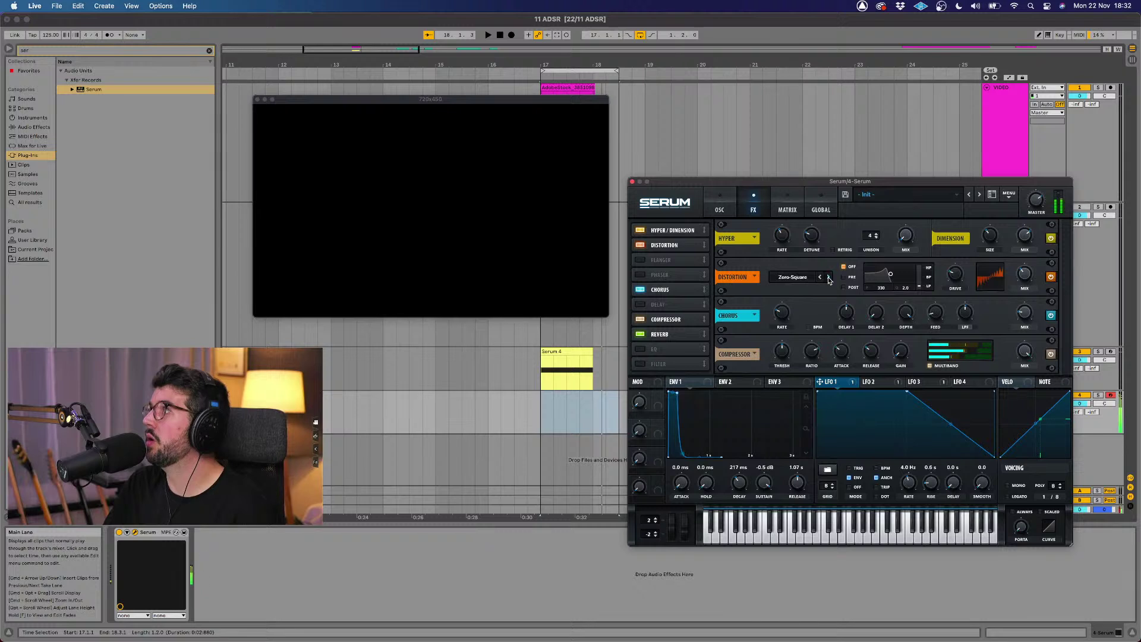
pyautogui.moveTo(1020, 279)
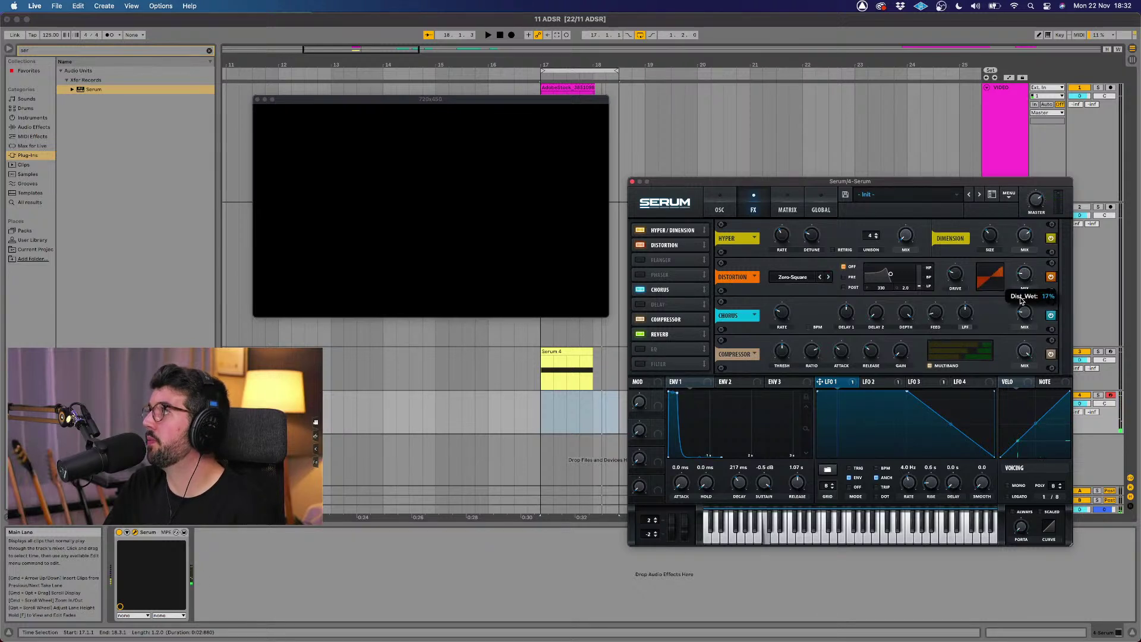
pyautogui.click(726, 202)
pyautogui.click(760, 204)
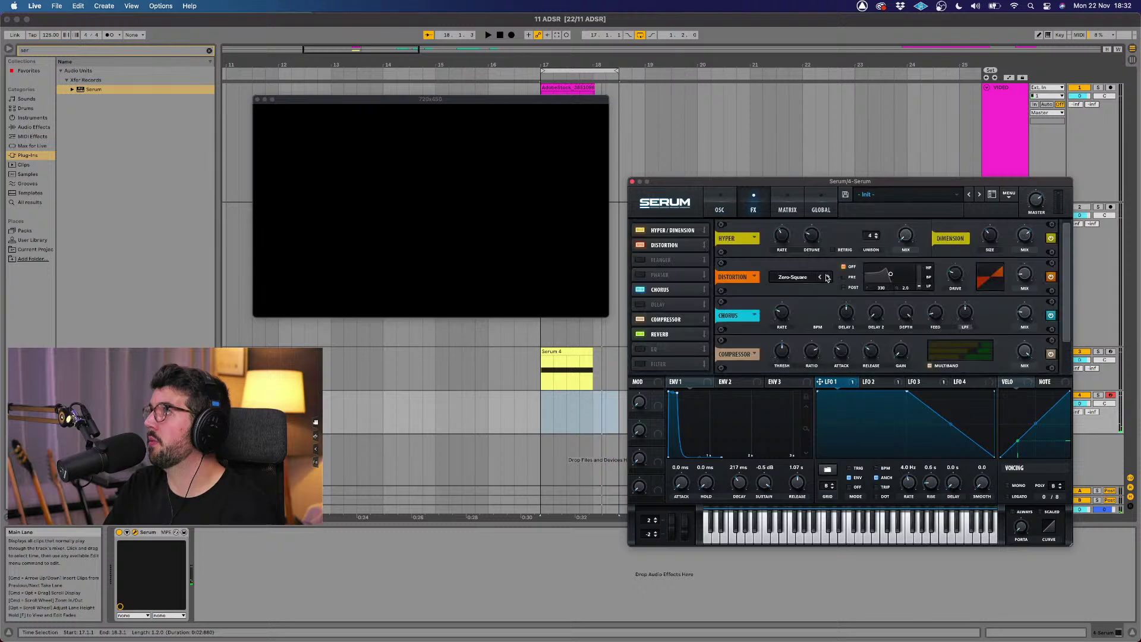
pyautogui.click(827, 277)
pyautogui.click(827, 277)
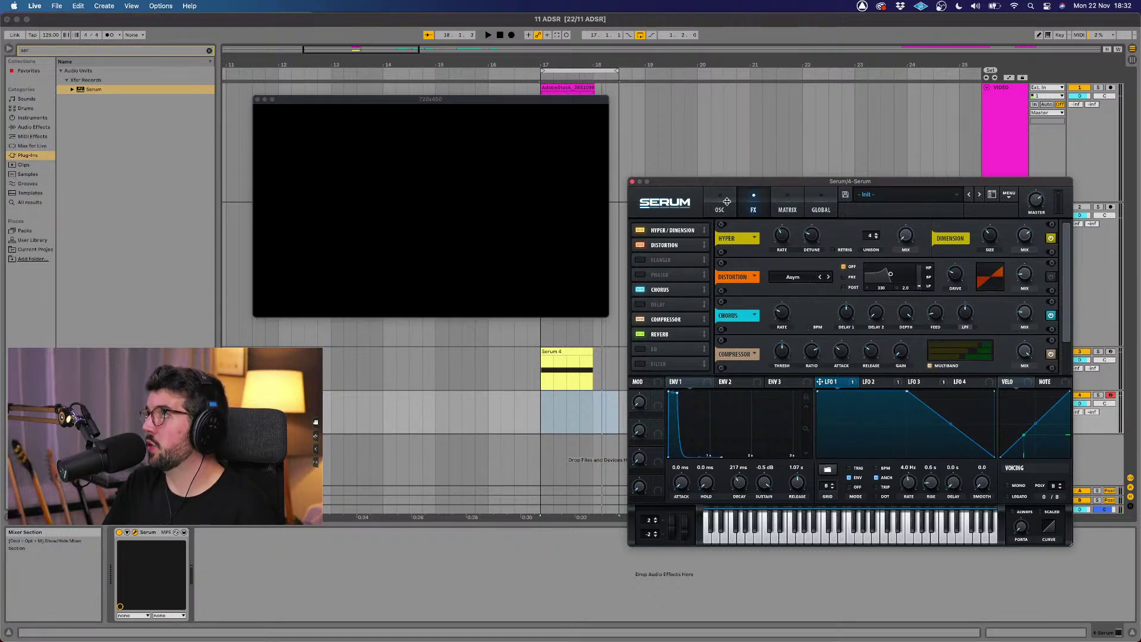
# Step: Show LFO 3 with the oscillators and try its ramp peak at about a quarter, settling near the midpoint
pyautogui.click(727, 202)
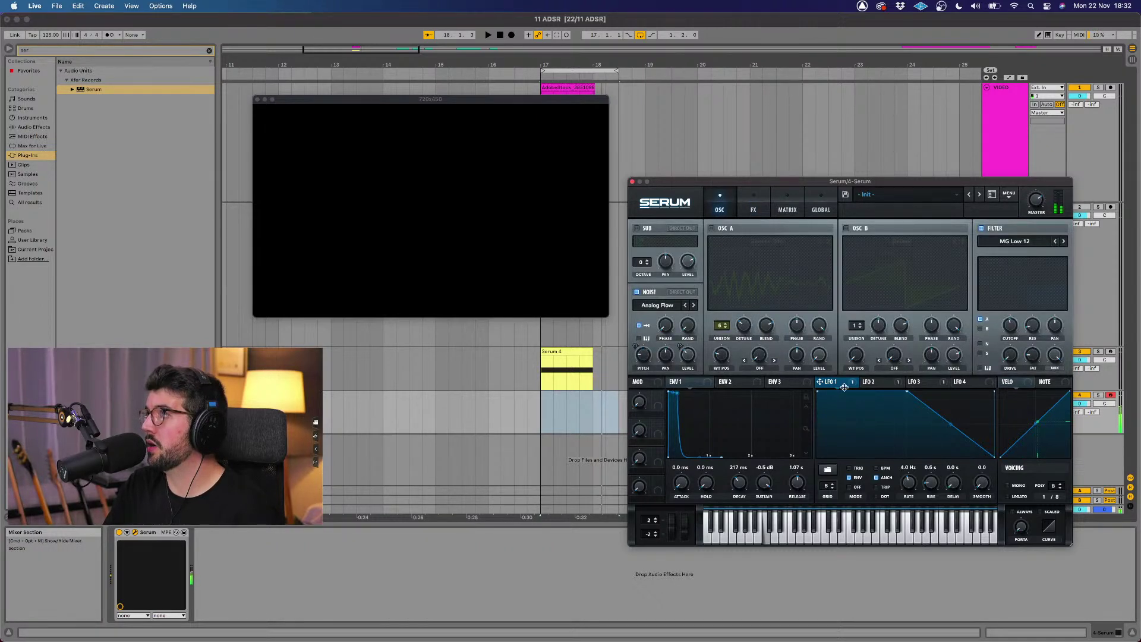
pyautogui.click(868, 382)
pyautogui.click(931, 384)
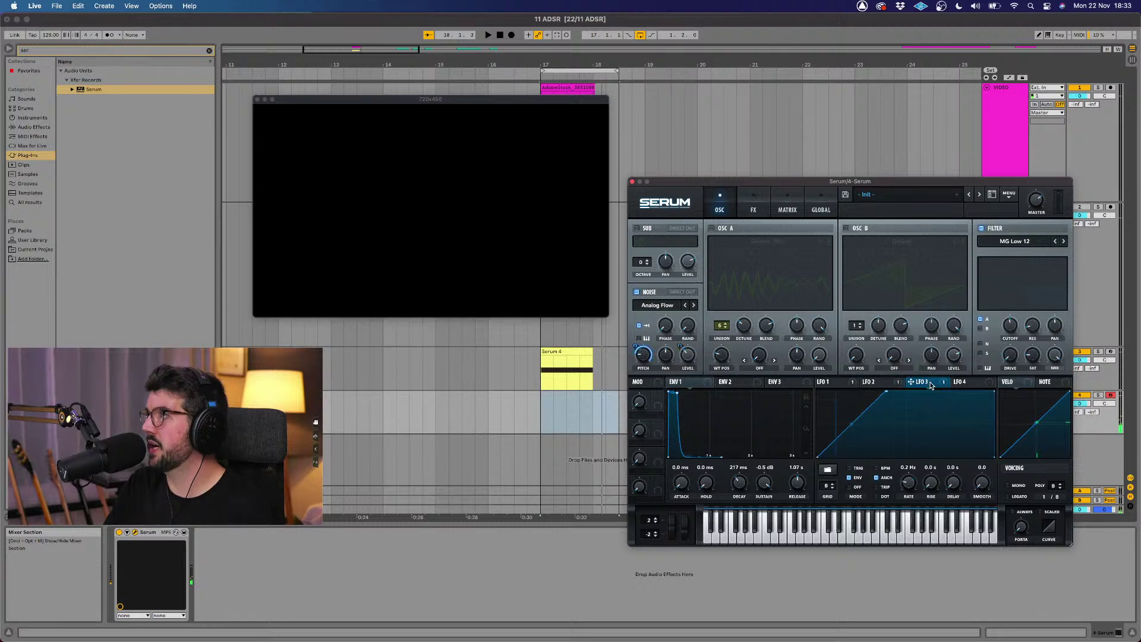
pyautogui.moveTo(884, 392); pyautogui.dragTo(856, 391)
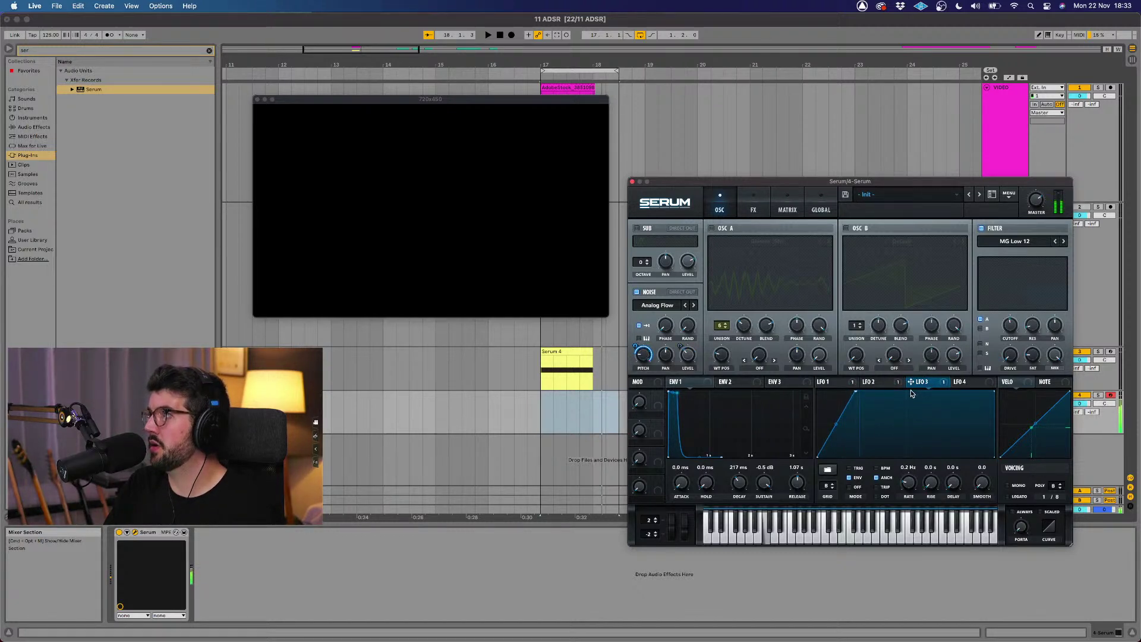
pyautogui.moveTo(856, 392); pyautogui.dragTo(901, 387)
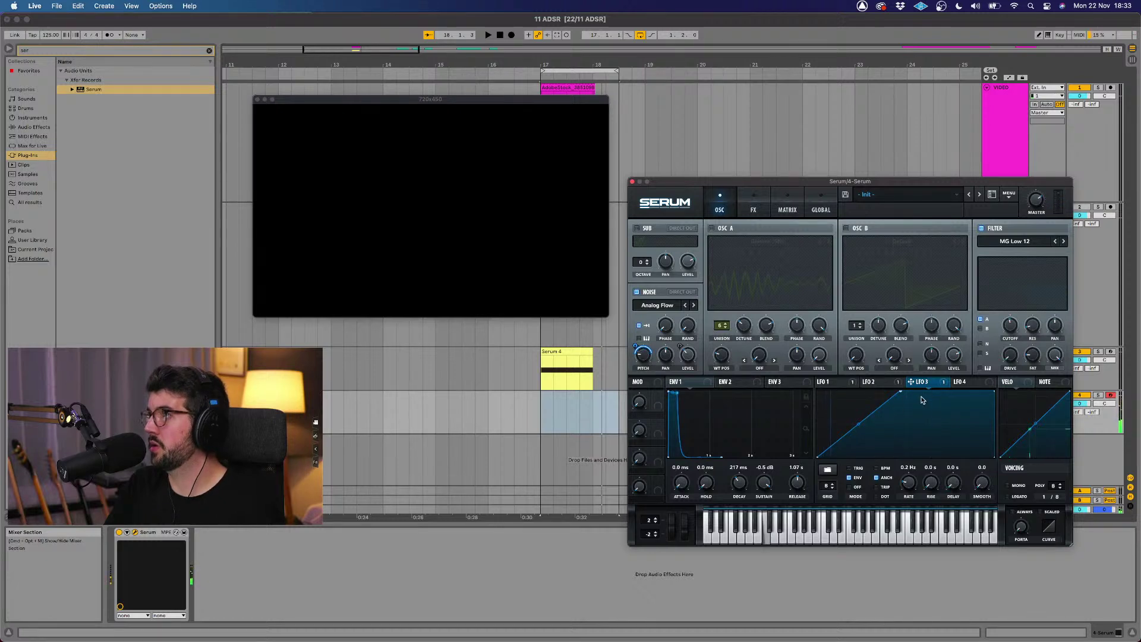
# Step: Check the other LFO shapes, move LFO 3's ramp peak to about 70% of its length, and set its smoothing to 14.0
pyautogui.click(868, 382)
pyautogui.click(829, 381)
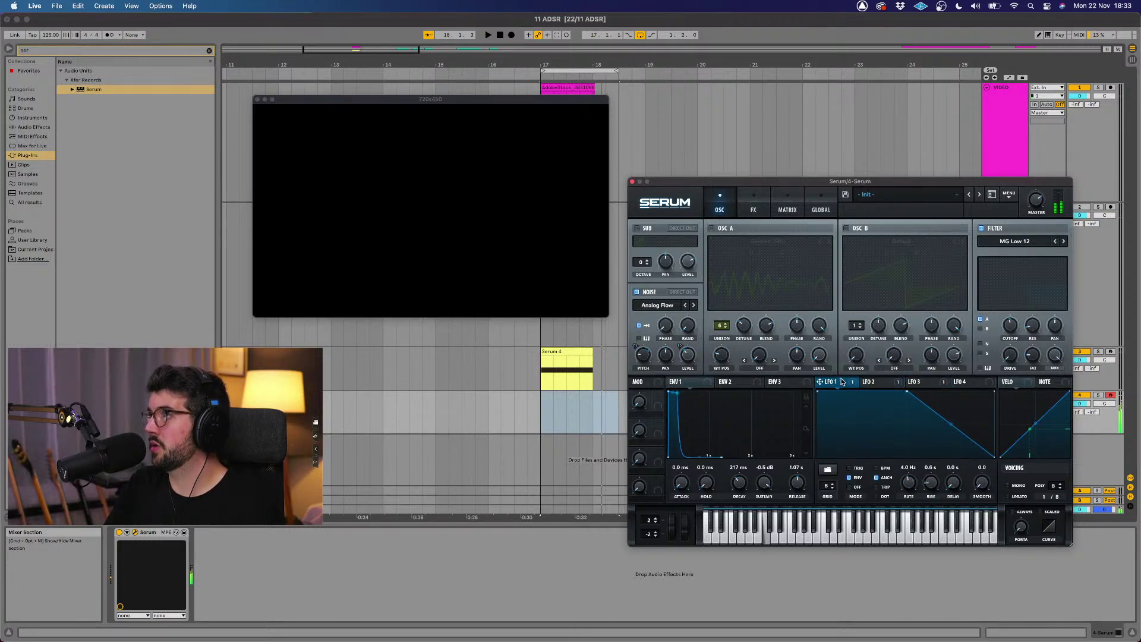
pyautogui.click(919, 384)
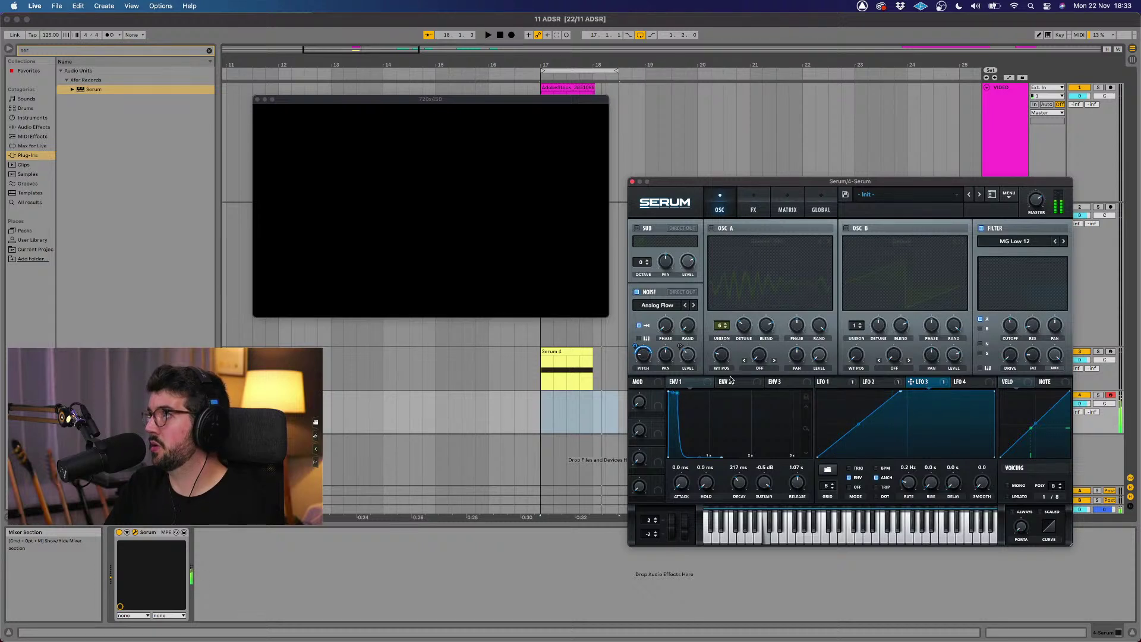
pyautogui.moveTo(905, 393); pyautogui.dragTo(941, 391)
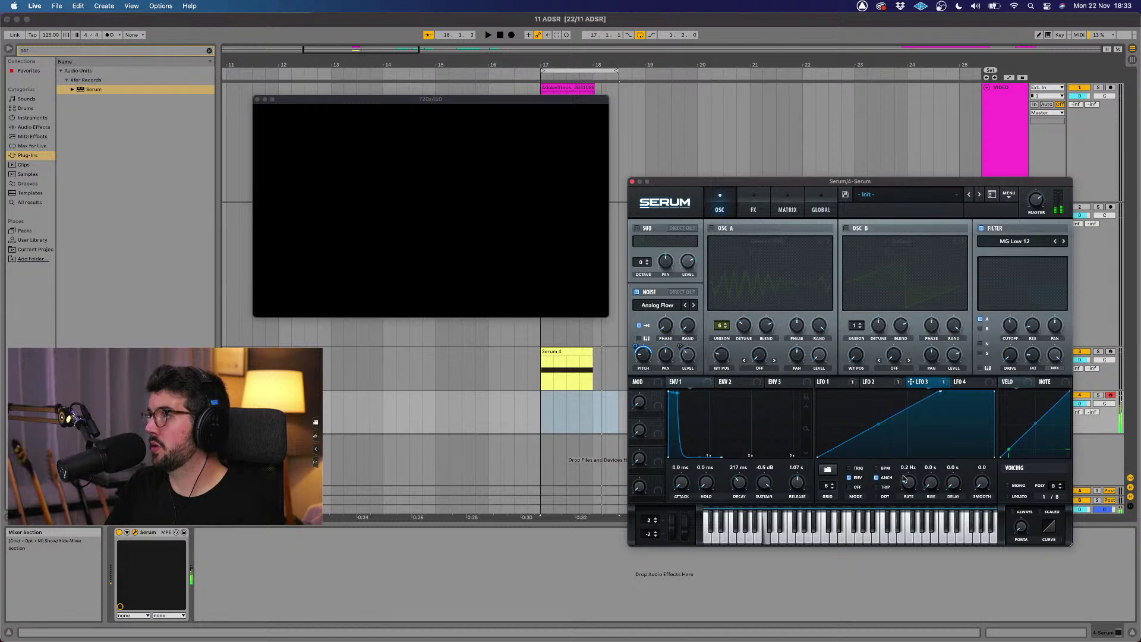
pyautogui.moveTo(940, 481); pyautogui.dragTo(969, 496)
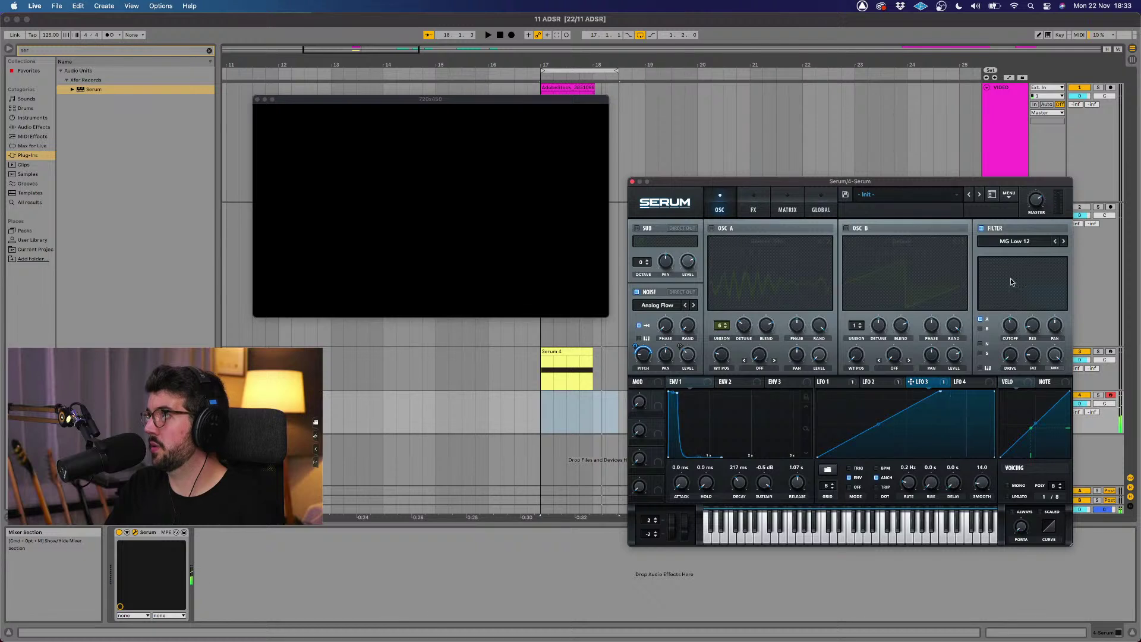
# Step: Route the noise oscillator through the filter and adjust the filter's cutoff and resonance
pyautogui.click(980, 343)
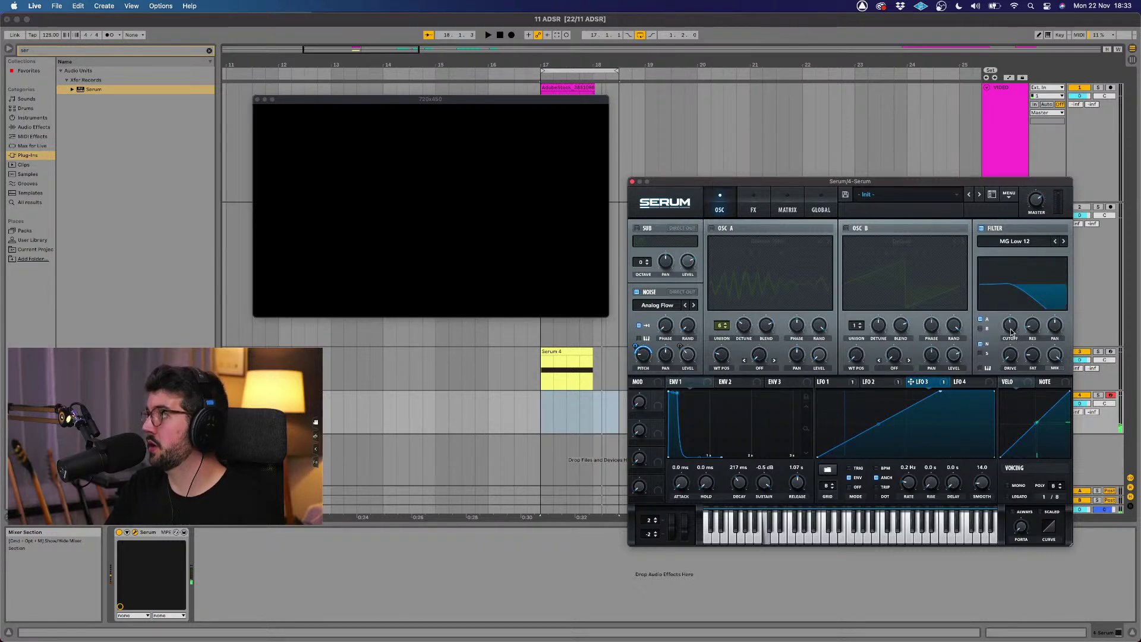
pyautogui.moveTo(1015, 324); pyautogui.dragTo(1026, 321)
pyautogui.moveTo(1047, 287); pyautogui.dragTo(1044, 290)
pyautogui.moveTo(1010, 326)
pyautogui.mouseDown()
pyautogui.moveTo(1006, 338)
pyautogui.moveTo(1022, 333)
pyautogui.mouseUp()
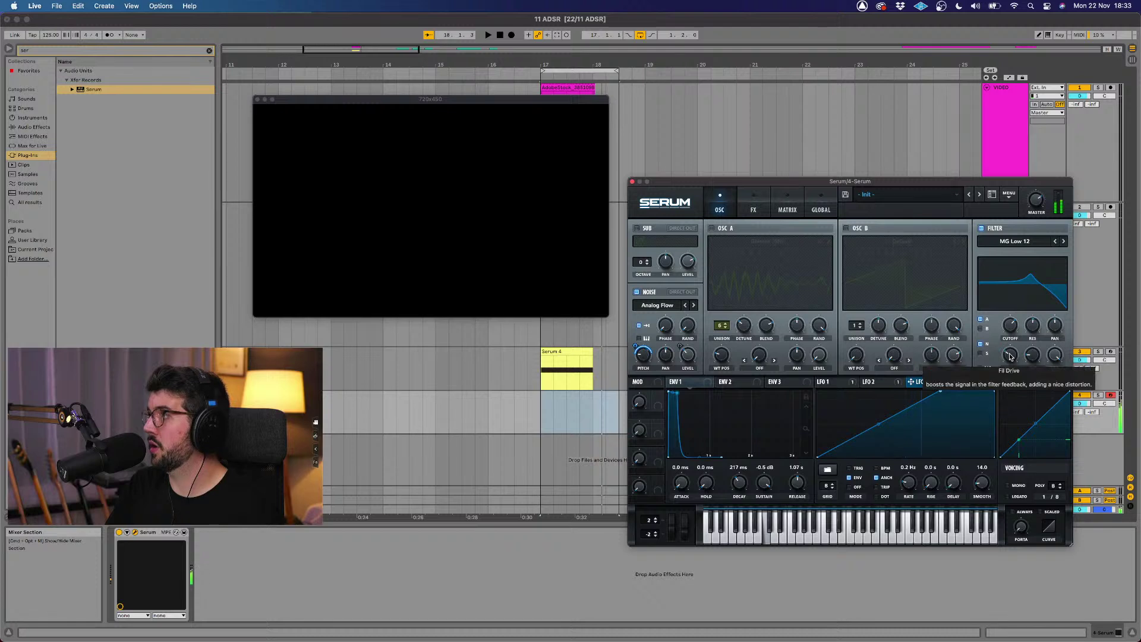
# Step: Change the filter type to the Multi option BP 12 and lower its cutoff slightly
pyautogui.click(1018, 241)
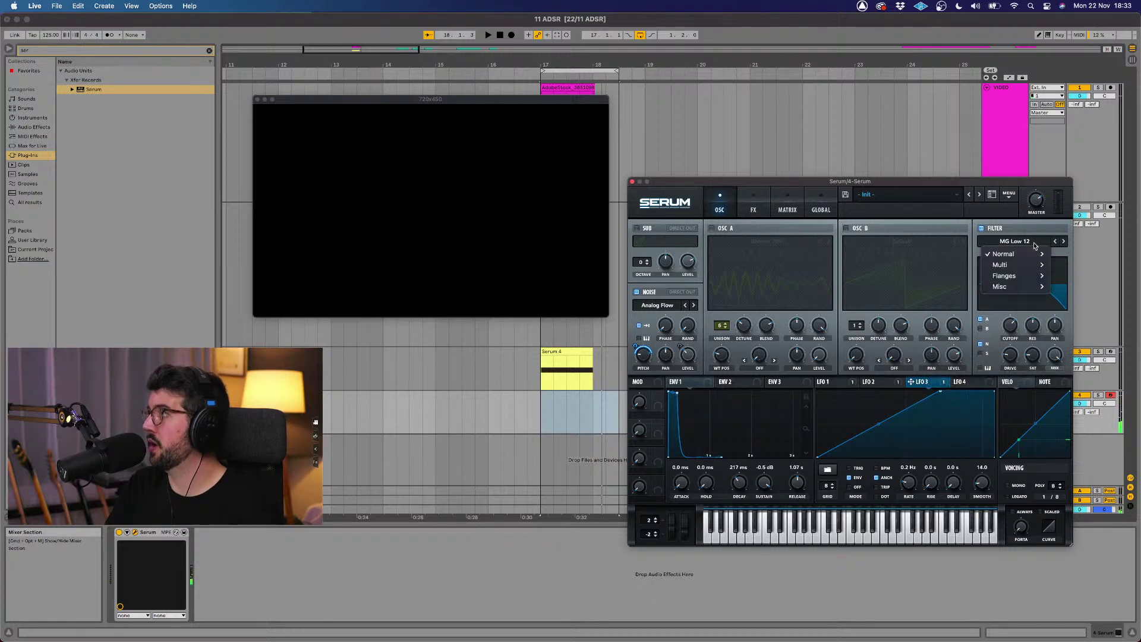
pyautogui.moveTo(1012, 266)
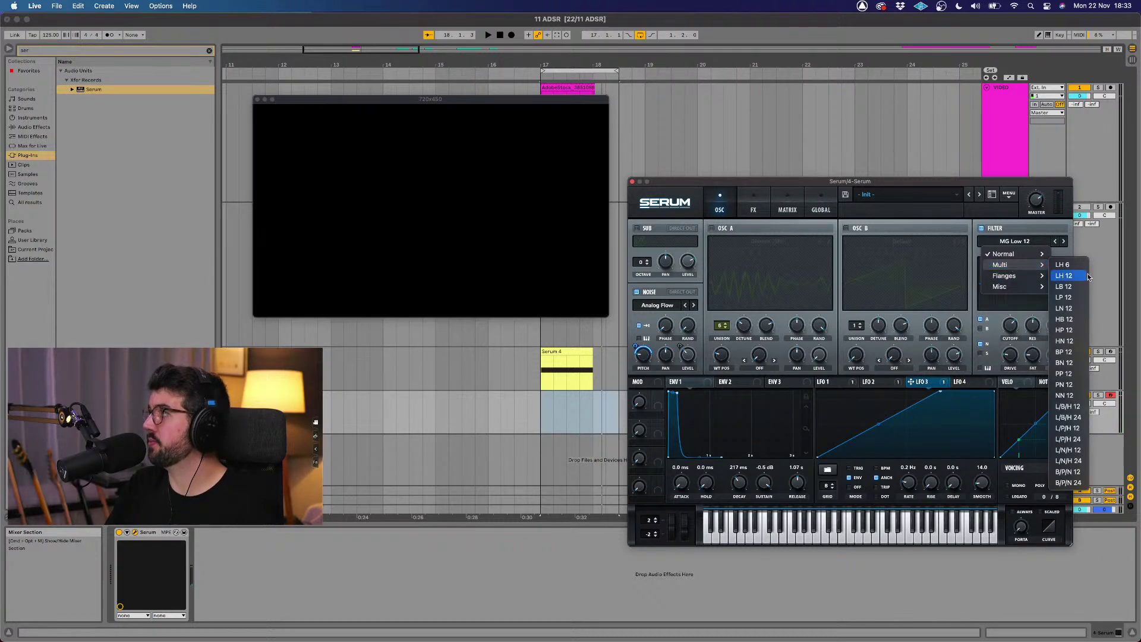
pyautogui.click(1064, 352)
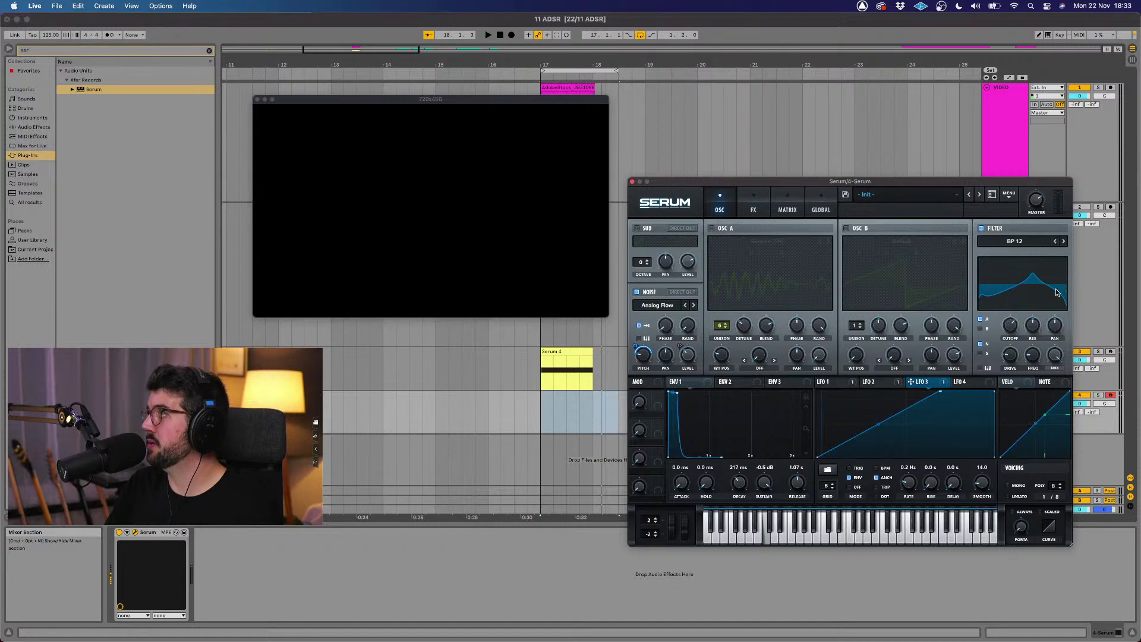
pyautogui.moveTo(1011, 336); pyautogui.dragTo(1011, 339)
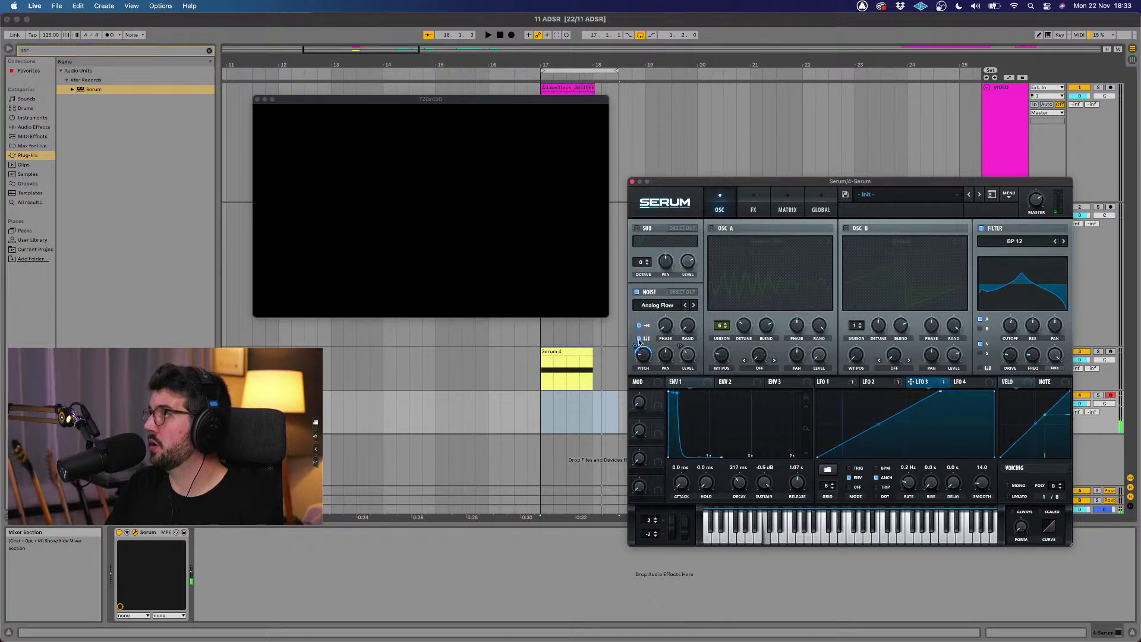
# Step: Speed LFO 3 up to about 1.1 Hz and bring its ramp peak to slightly before the midpoint
pyautogui.moveTo(941, 391); pyautogui.dragTo(873, 382)
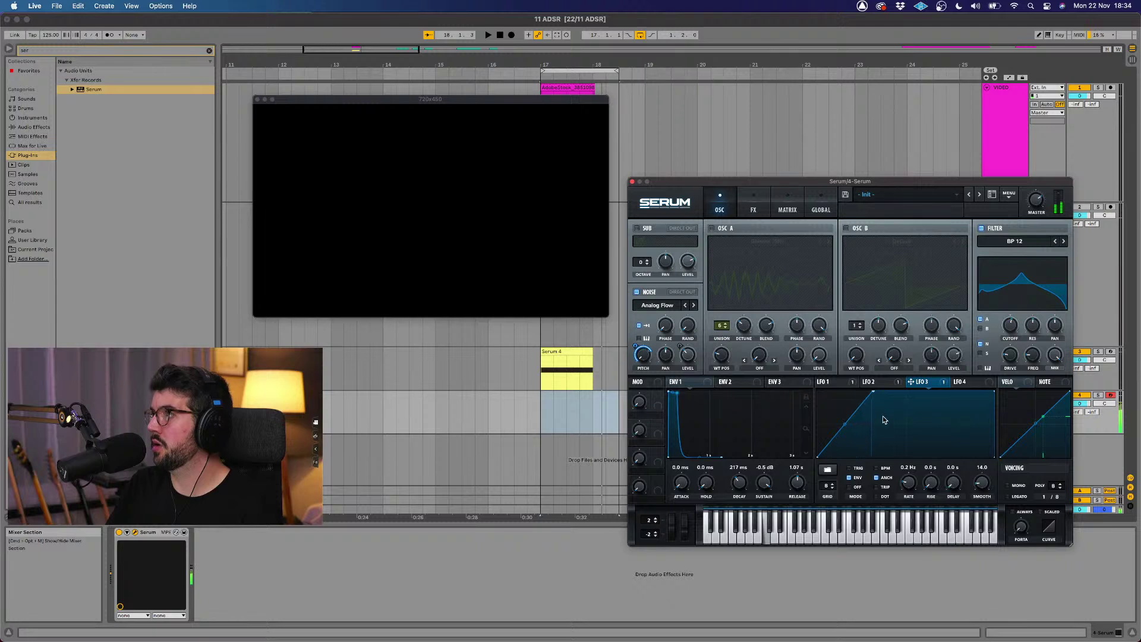
pyautogui.moveTo(873, 392); pyautogui.dragTo(857, 392)
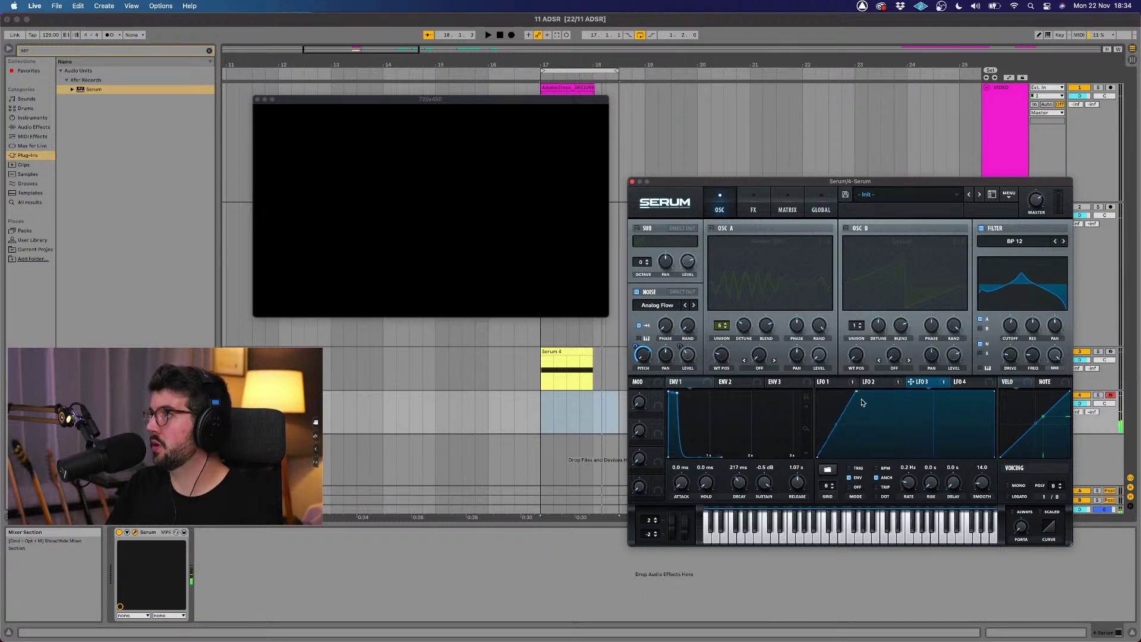
pyautogui.moveTo(913, 482); pyautogui.dragTo(911, 479)
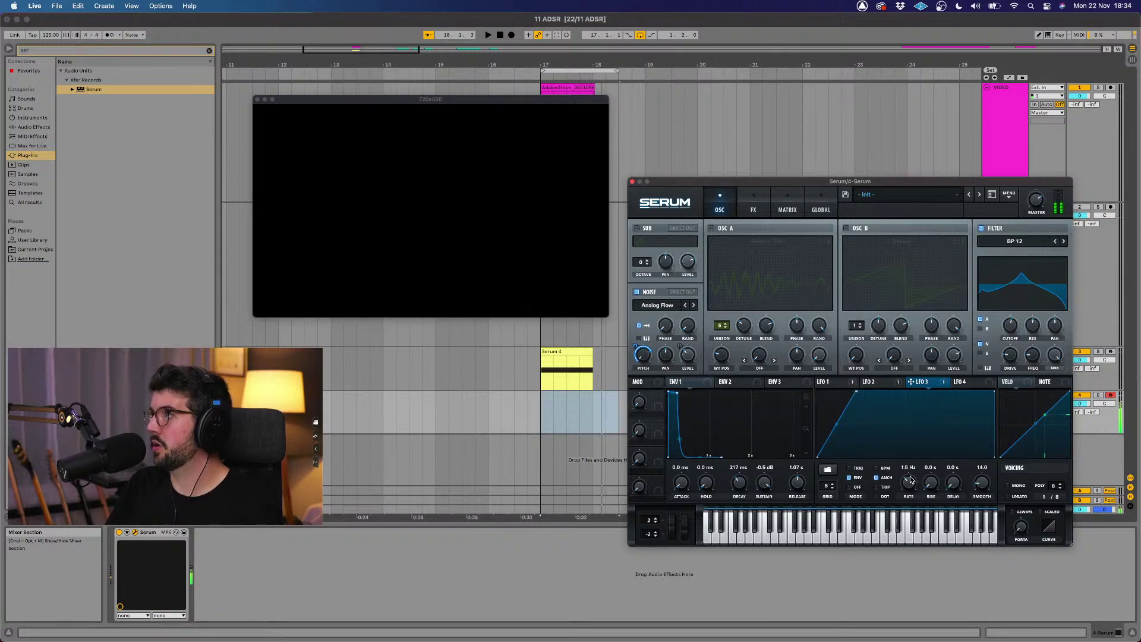
pyautogui.moveTo(856, 392); pyautogui.dragTo(898, 390)
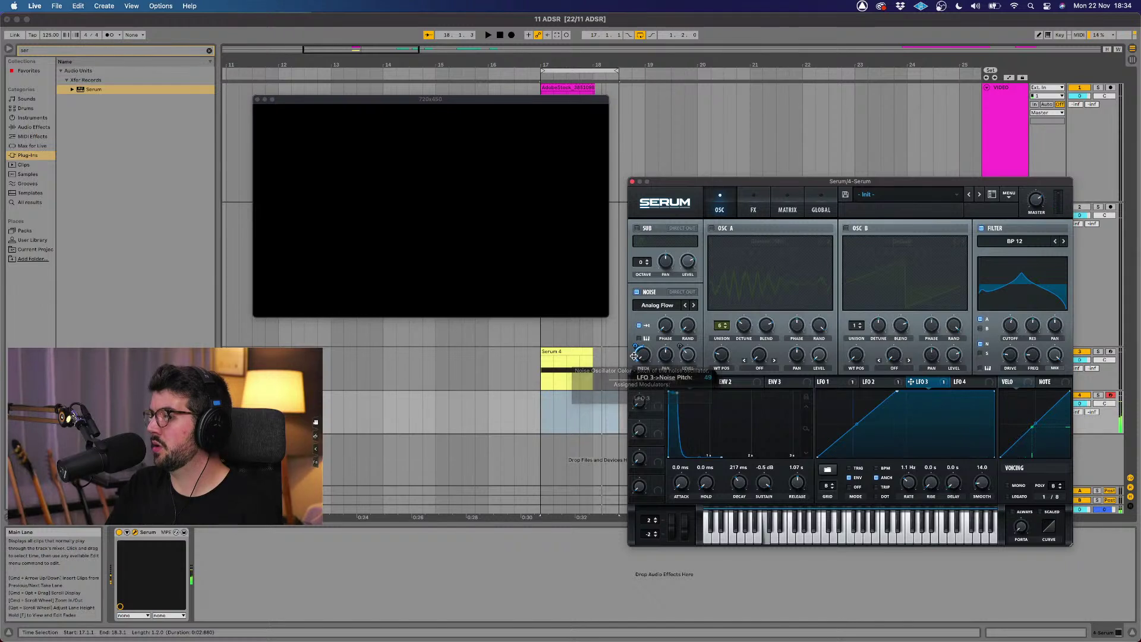
# Step: Set LFO 3's modulation amount on the noise pitch to 49, trying Trig mode and returning to Env
pyautogui.moveTo(635, 351)
pyautogui.mouseDown()
pyautogui.moveTo(639, 338)
pyautogui.moveTo(635, 349)
pyautogui.mouseUp()
pyautogui.click(850, 469)
pyautogui.click(853, 478)
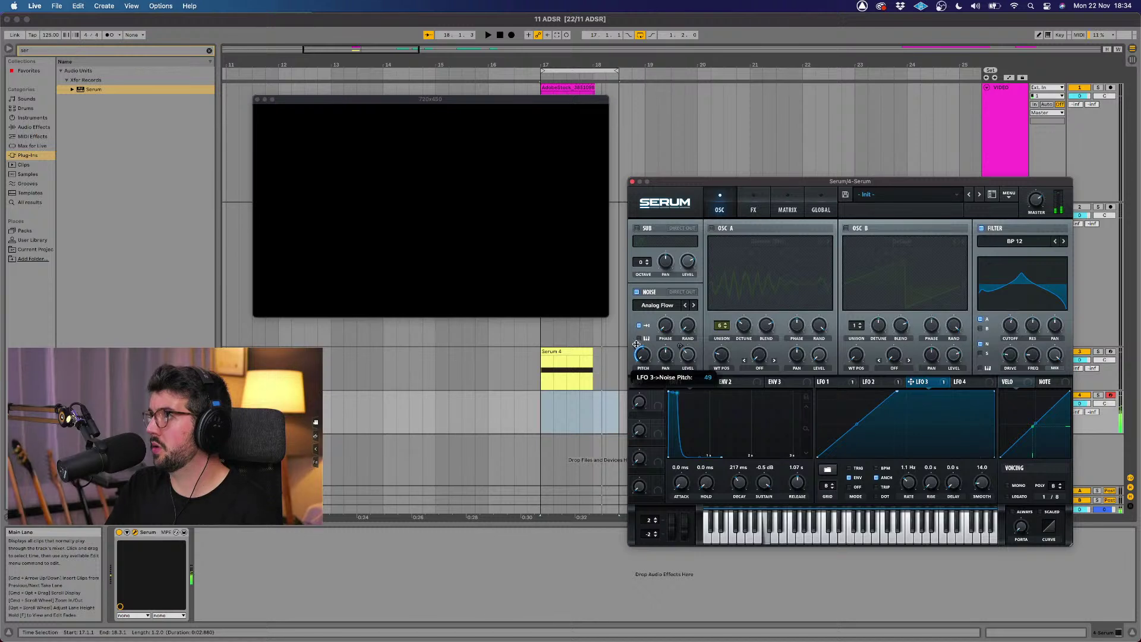
# Step: Audition the Atmos 05 and WindChimes noise samples and return to Analog Flow
pyautogui.click(693, 306)
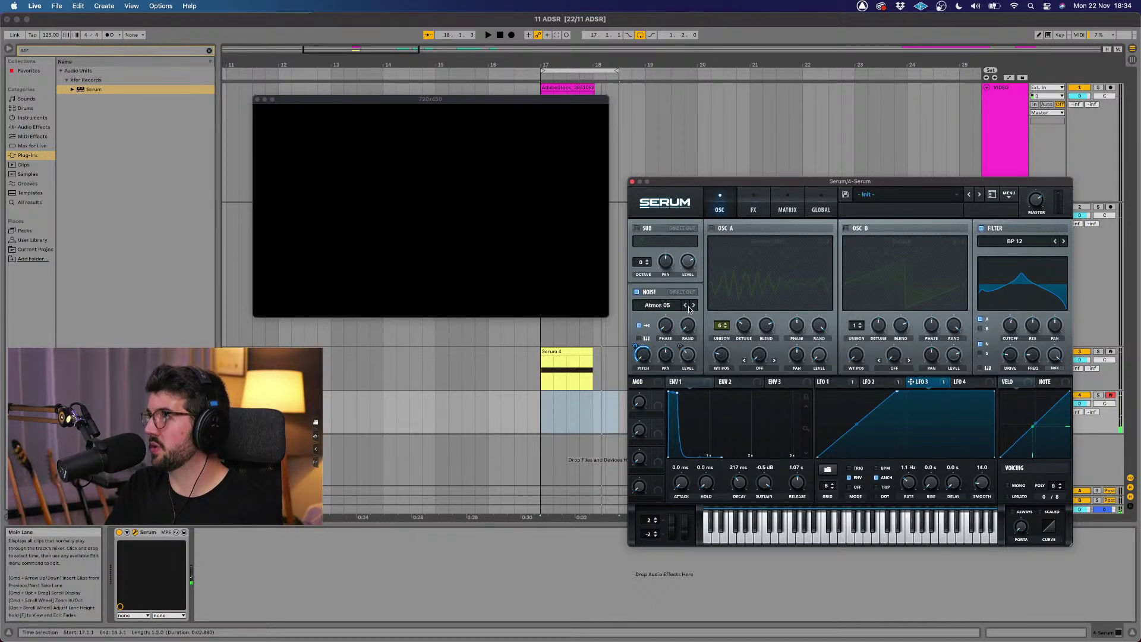
pyautogui.click(685, 306)
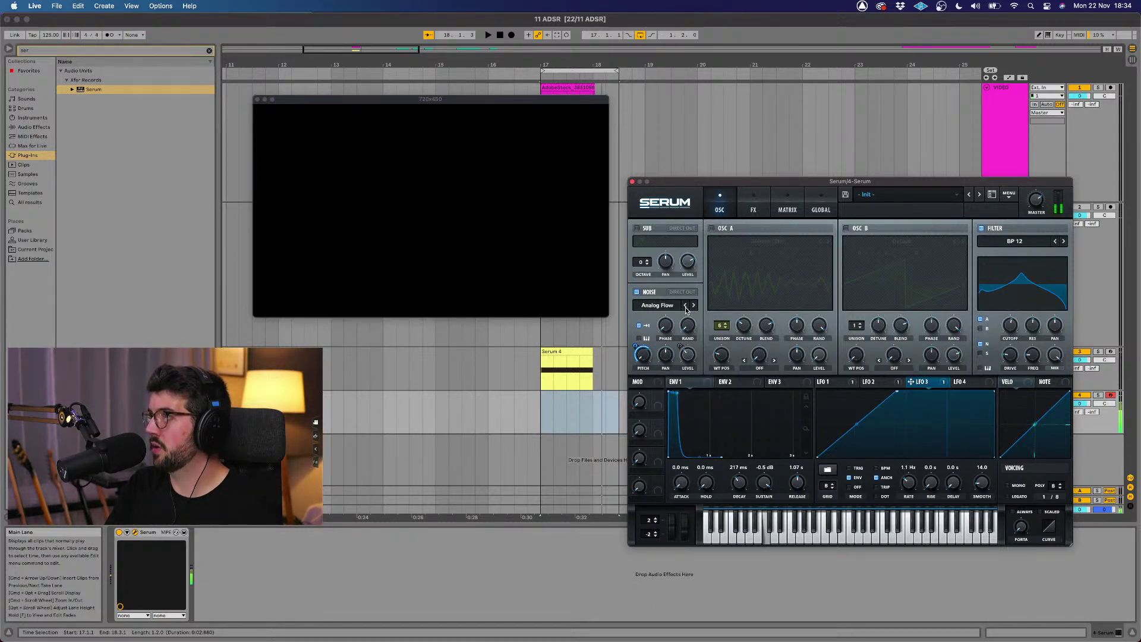
pyautogui.click(686, 306)
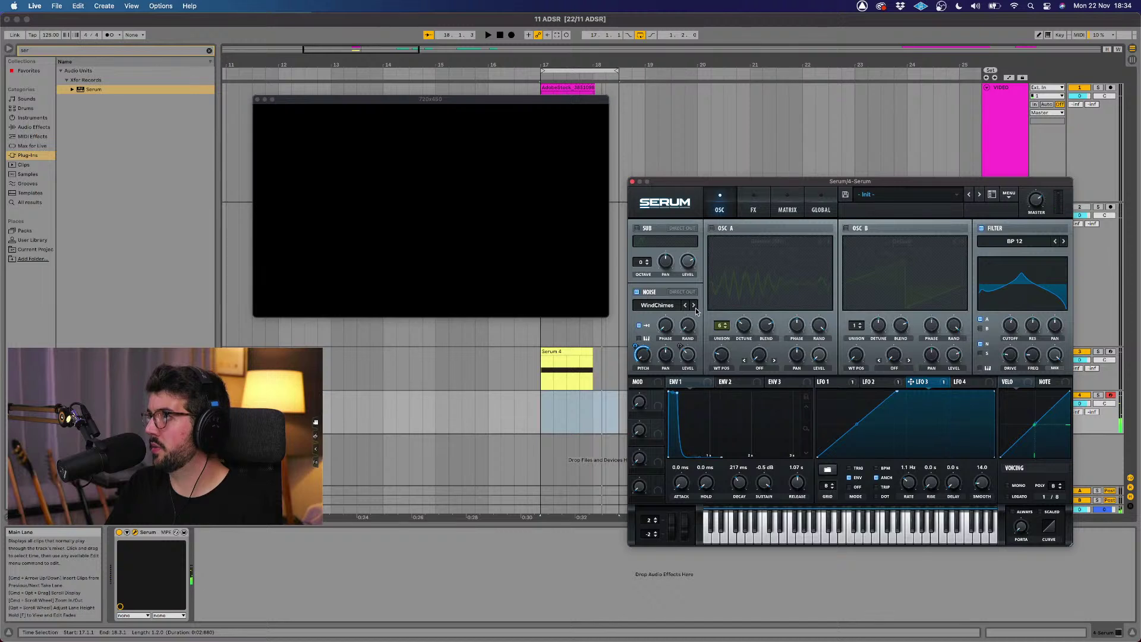
pyautogui.click(693, 305)
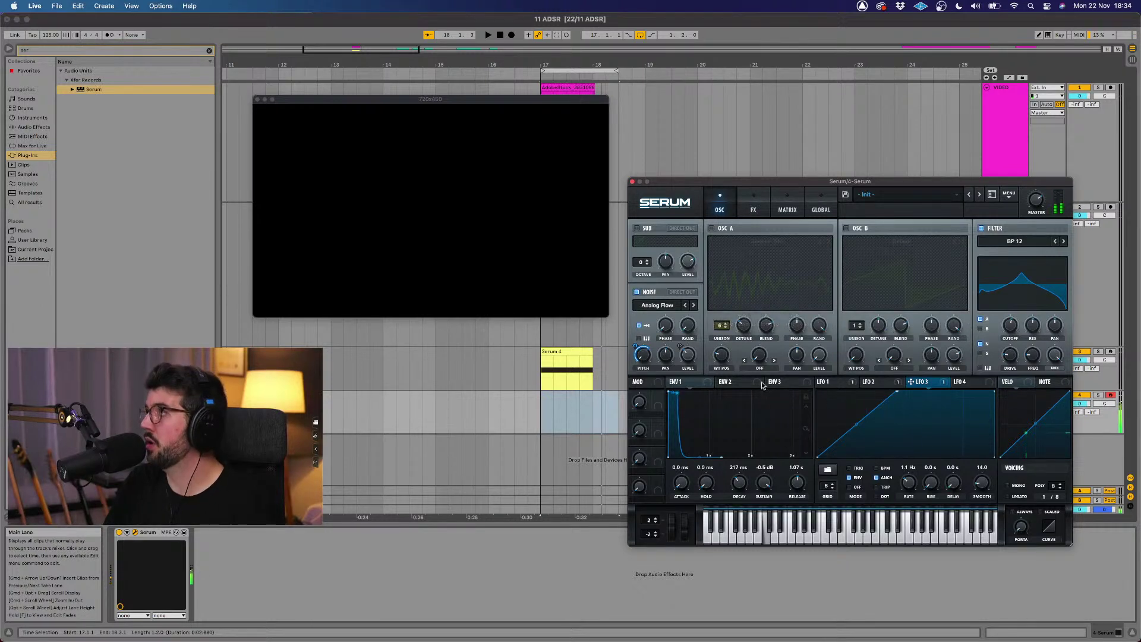
# Step: Move LFO 3's ramp peak to about the midpoint and raise the noise oscillator's pitch
pyautogui.moveTo(897, 393); pyautogui.dragTo(909, 392)
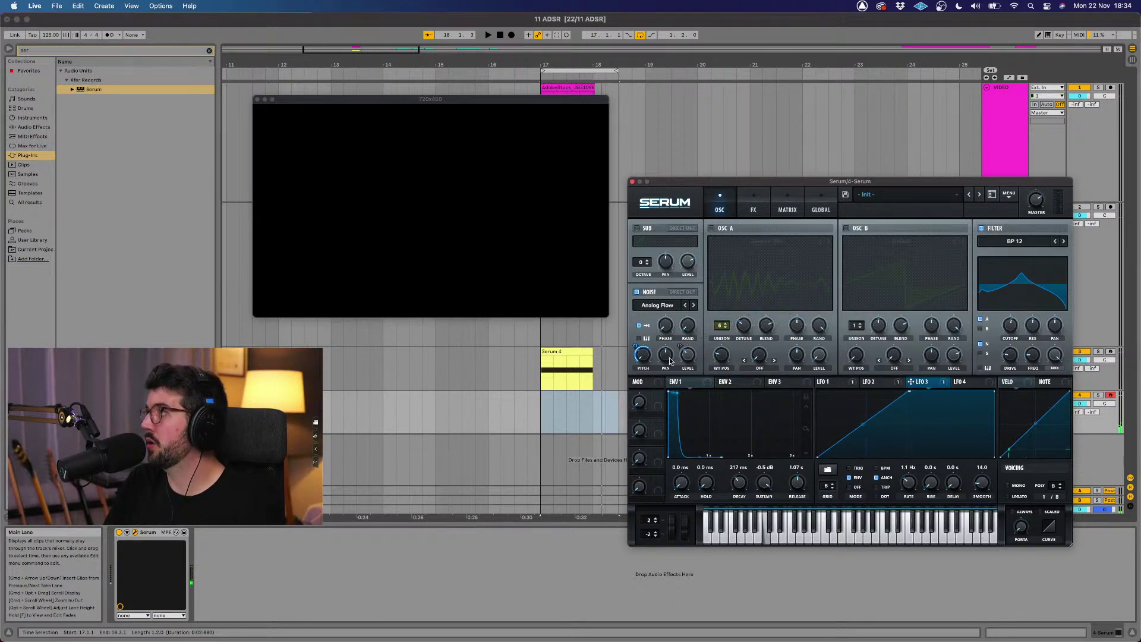
pyautogui.moveTo(645, 352); pyautogui.dragTo(641, 337)
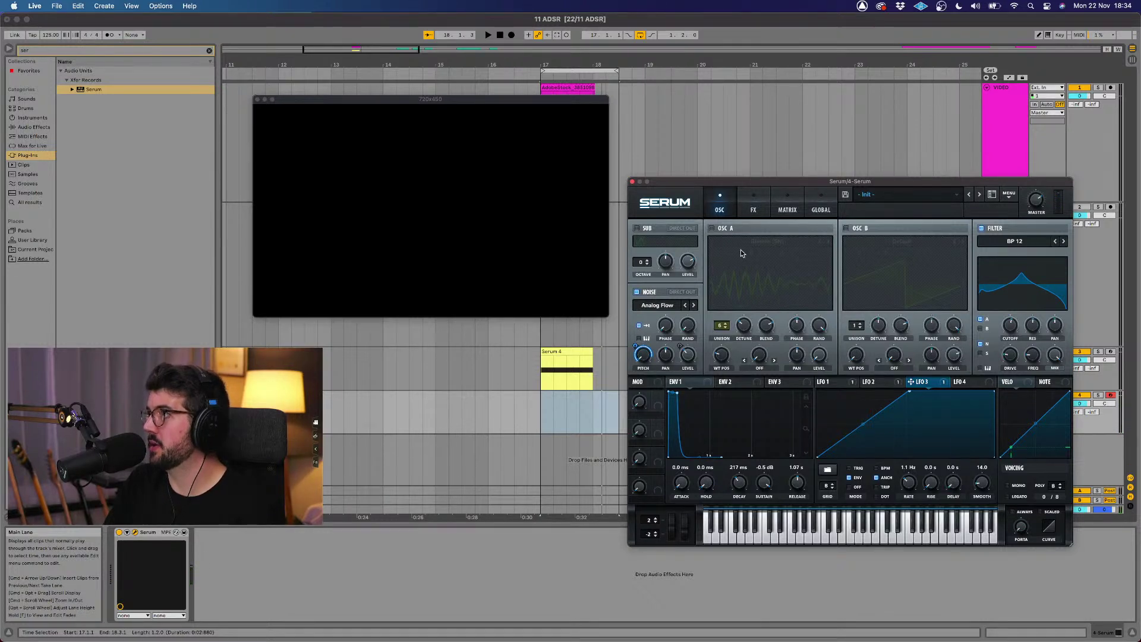
# Step: Enable oscillator A, set its warp mode to FM NoiseOsc, and raise the warp amount to about 16%
pyautogui.click(712, 229)
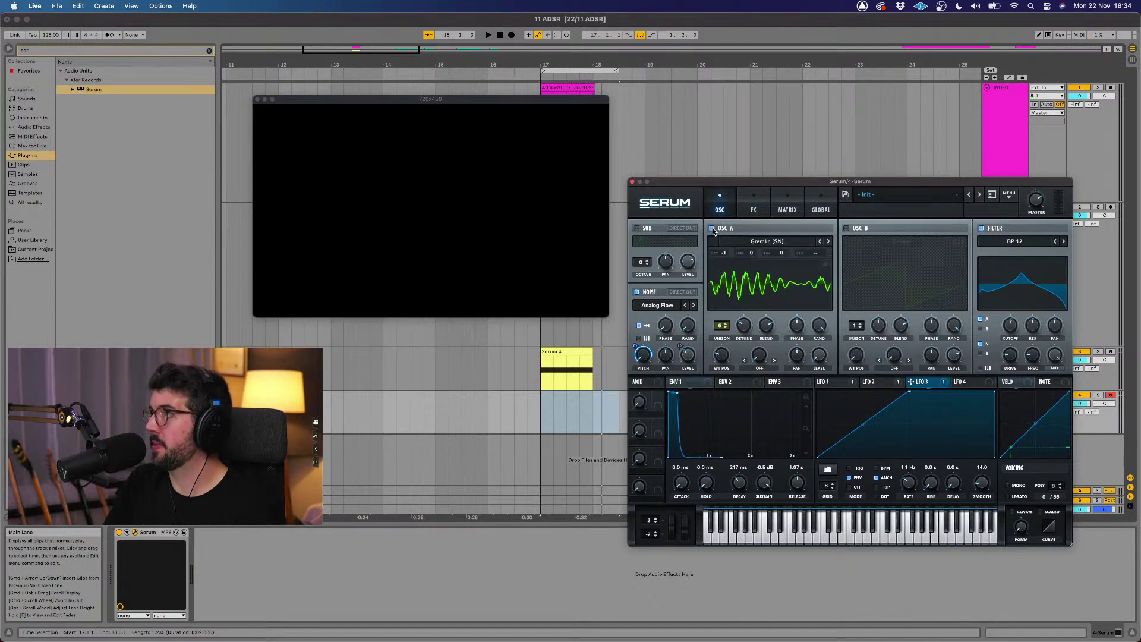
pyautogui.click(748, 373)
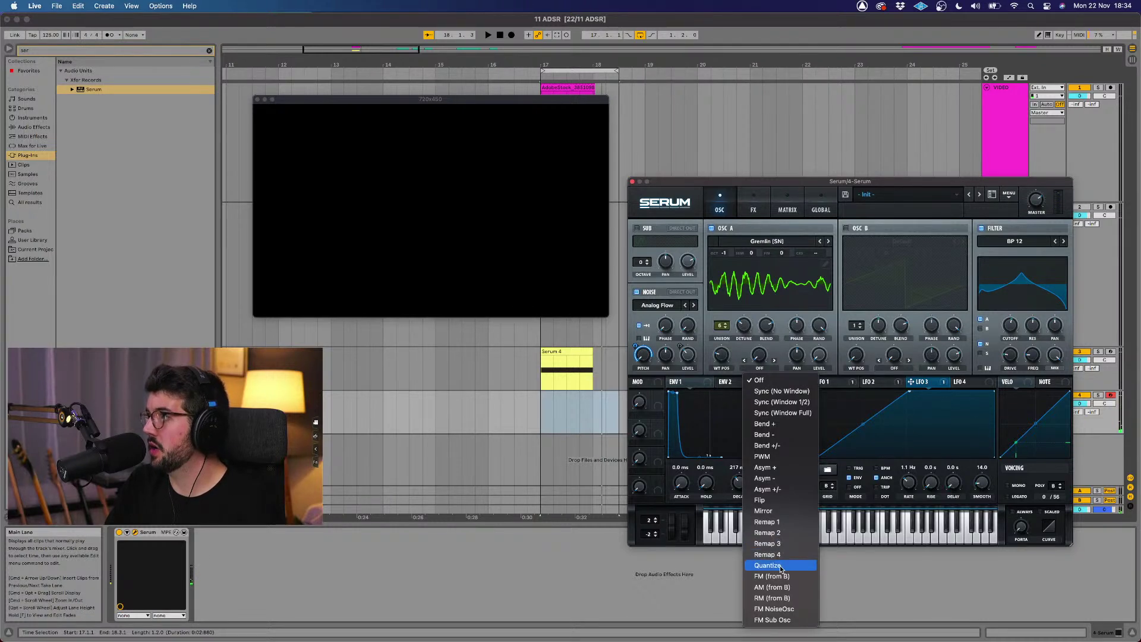
pyautogui.click(774, 609)
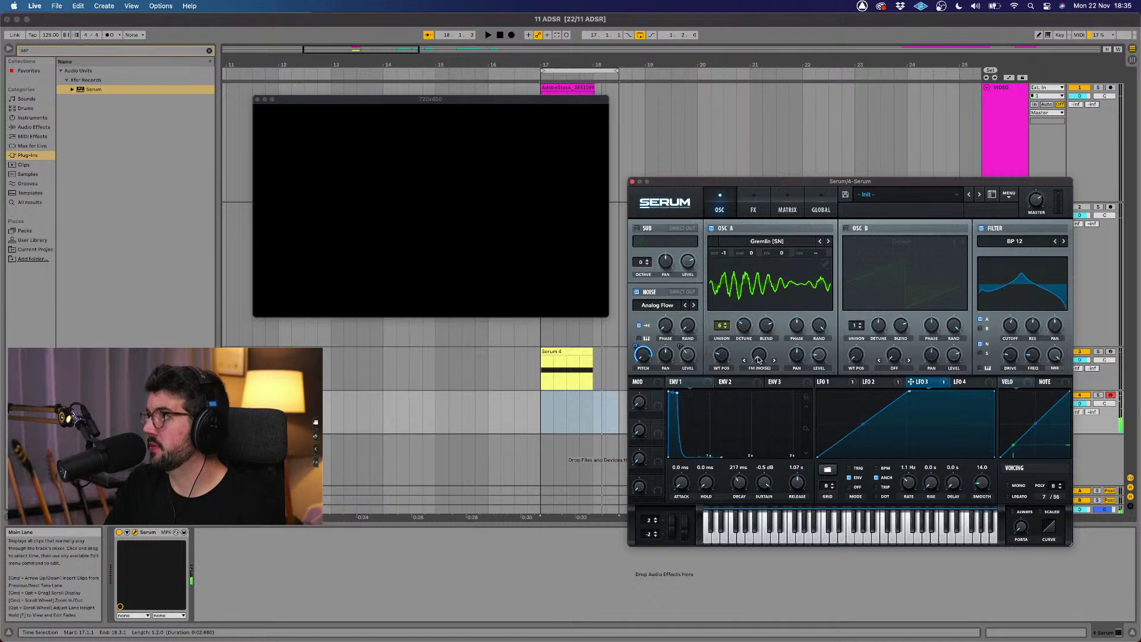
pyautogui.moveTo(758, 359); pyautogui.dragTo(766, 315)
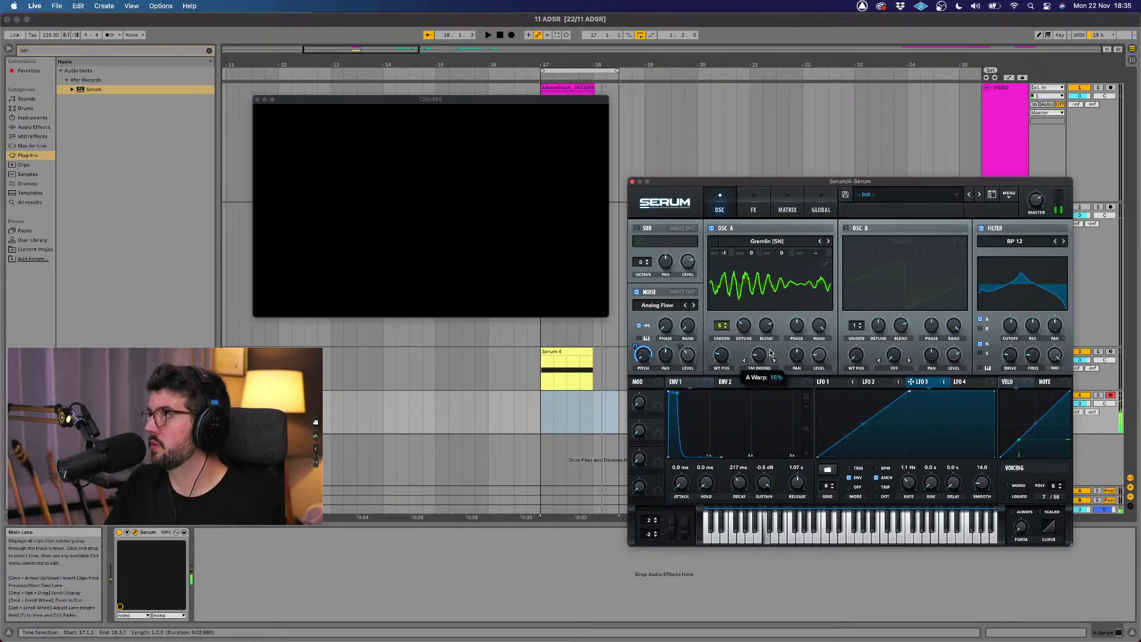
# Step: Turn off oscillator A and play the video section from bar 17
pyautogui.click(712, 229)
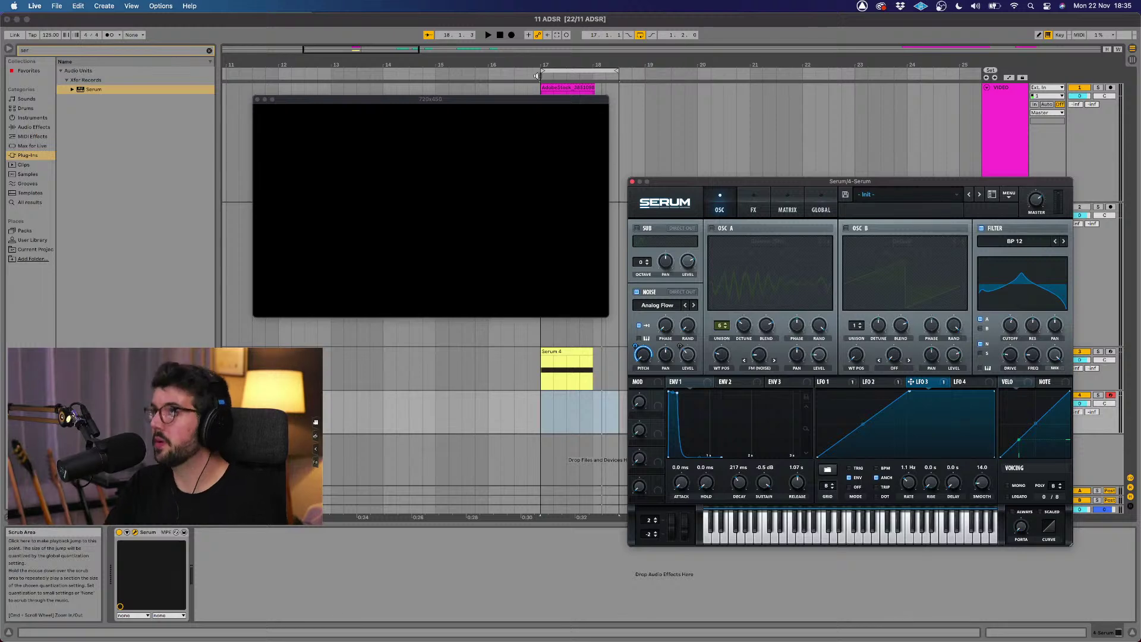
pyautogui.click(538, 76)
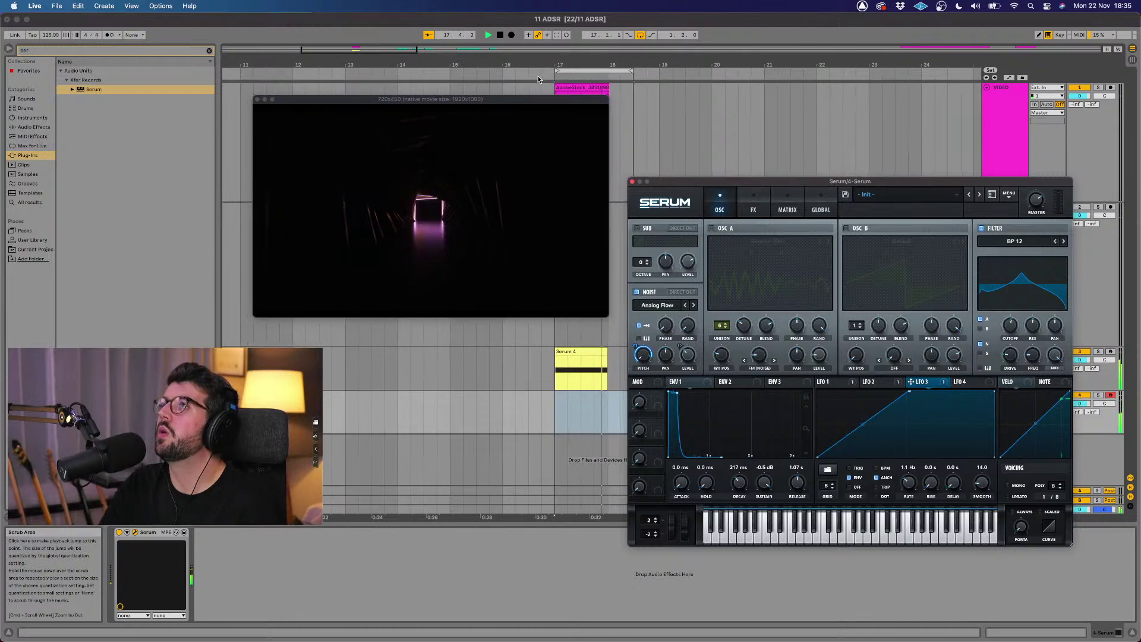
pyautogui.press('space')
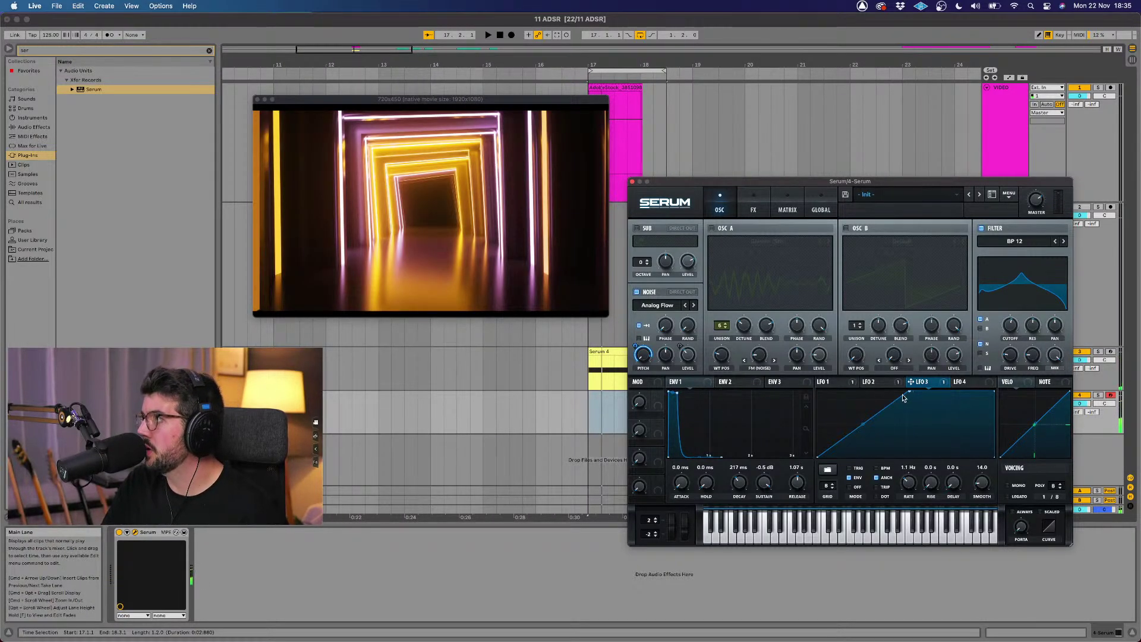
# Step: Move LFO 3's ramp peak close to its start, readjust its noise pitch depth, and assign LFO 4 to the noise pitch
pyautogui.moveTo(911, 395); pyautogui.dragTo(837, 380)
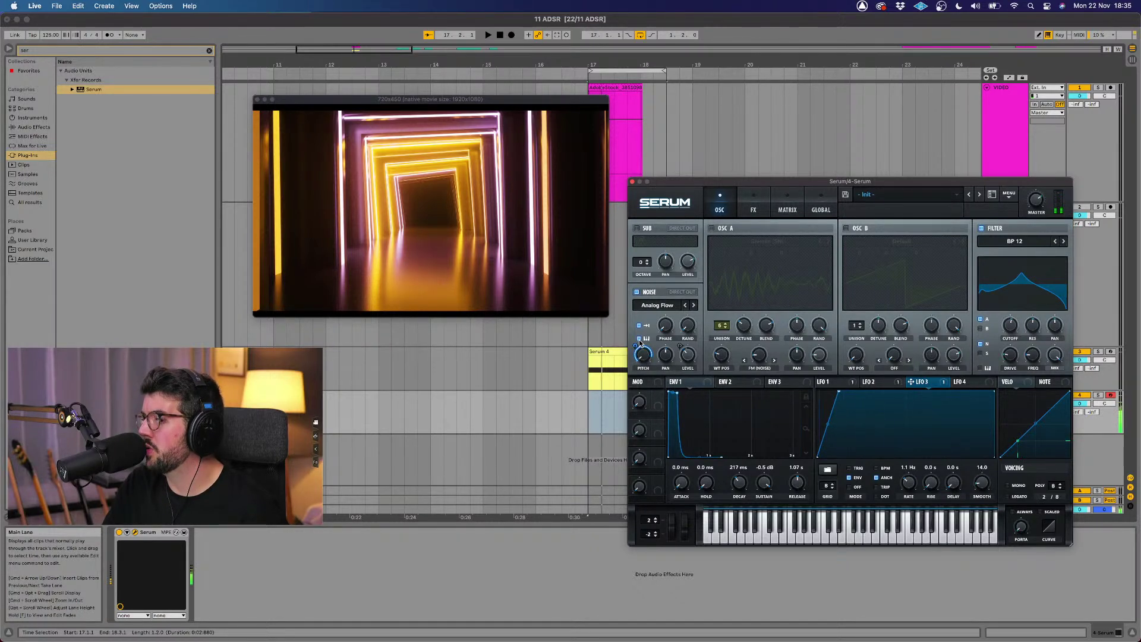
pyautogui.moveTo(637, 345); pyautogui.dragTo(634, 360)
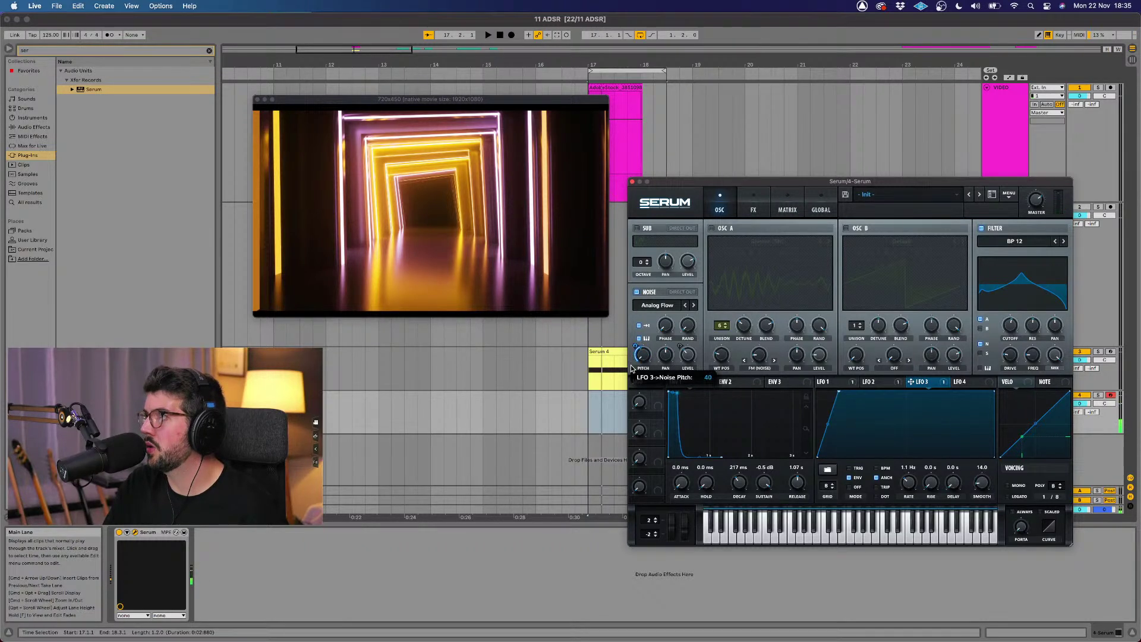
pyautogui.click(968, 381)
pyautogui.moveTo(956, 381); pyautogui.dragTo(644, 355)
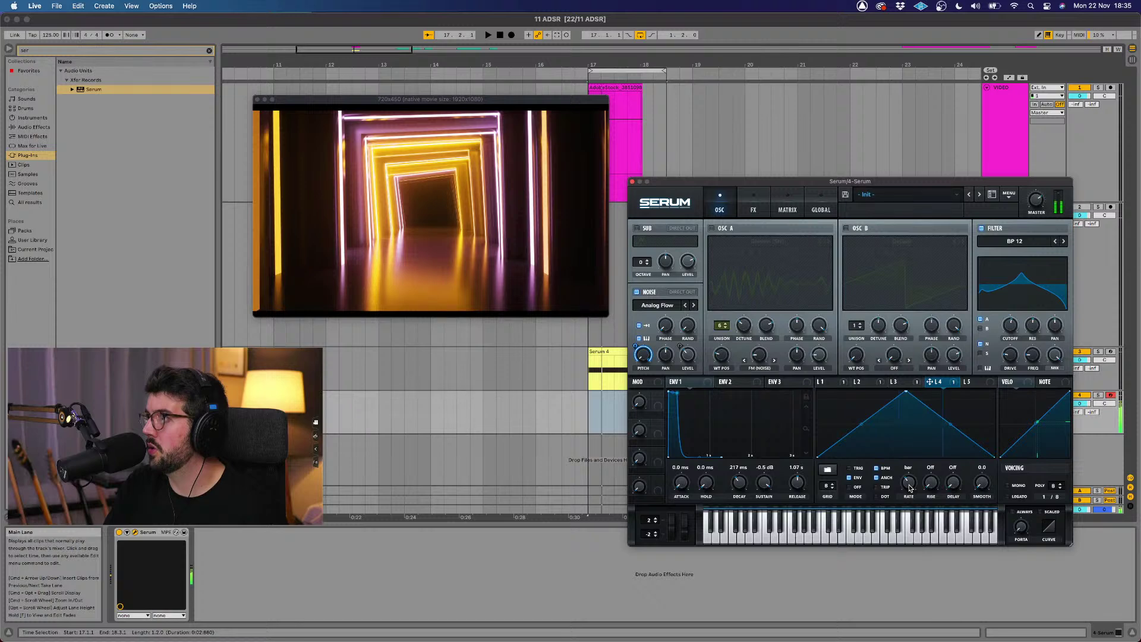
pyautogui.click(580, 56)
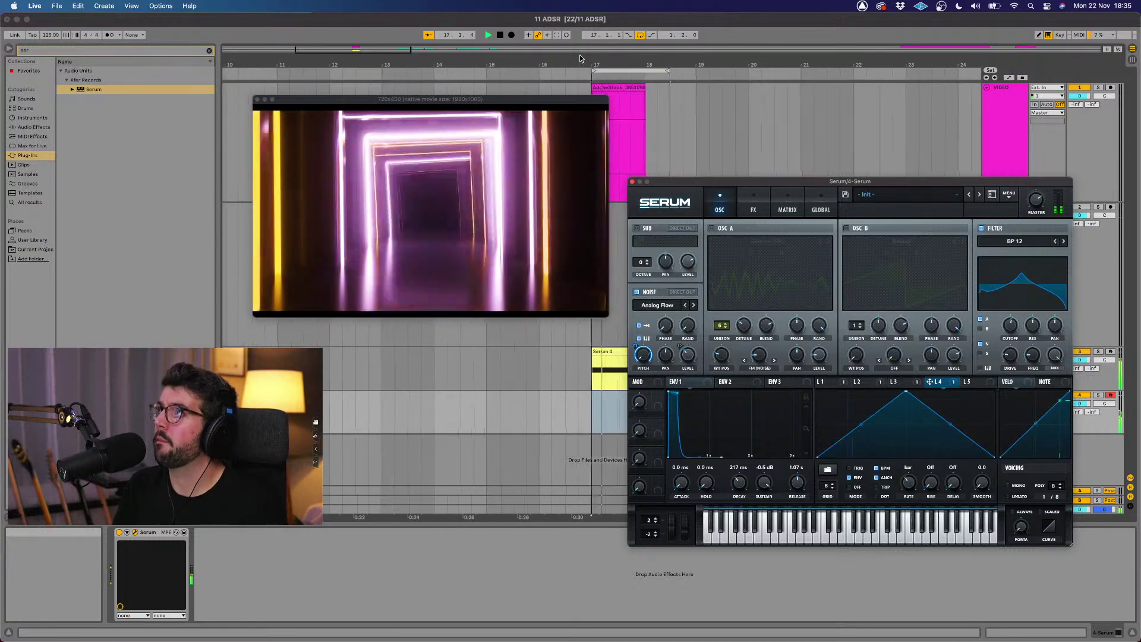
pyautogui.press('space')
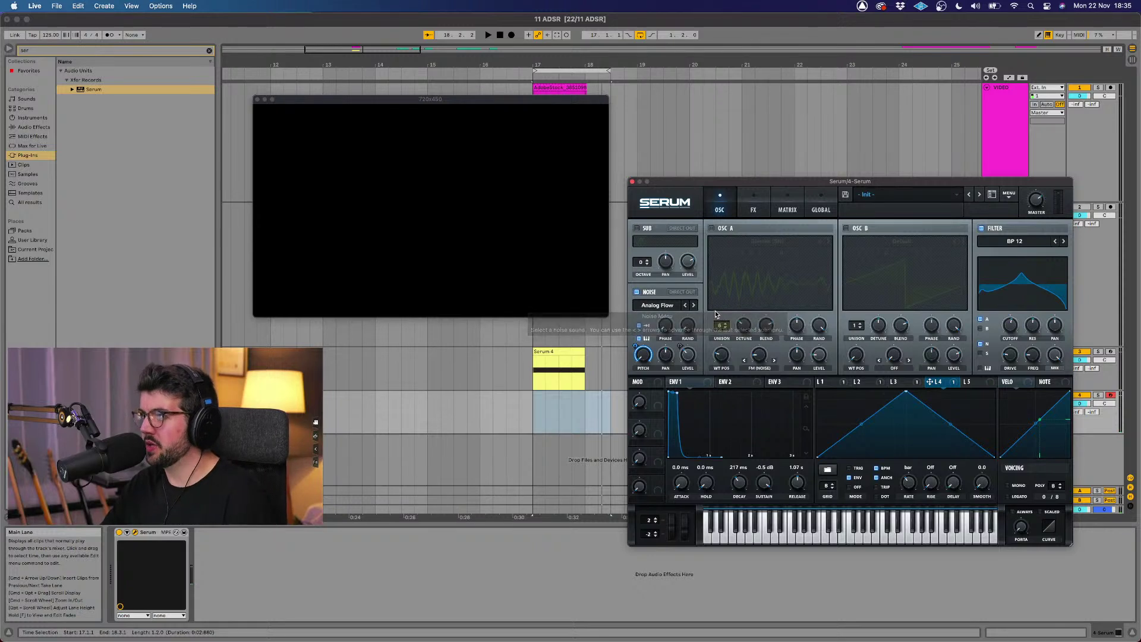
# Step: Set LFO 1's rate to about 5.2 Hz and LFO 2's rate to about 21.6 Hz
pyautogui.click(827, 382)
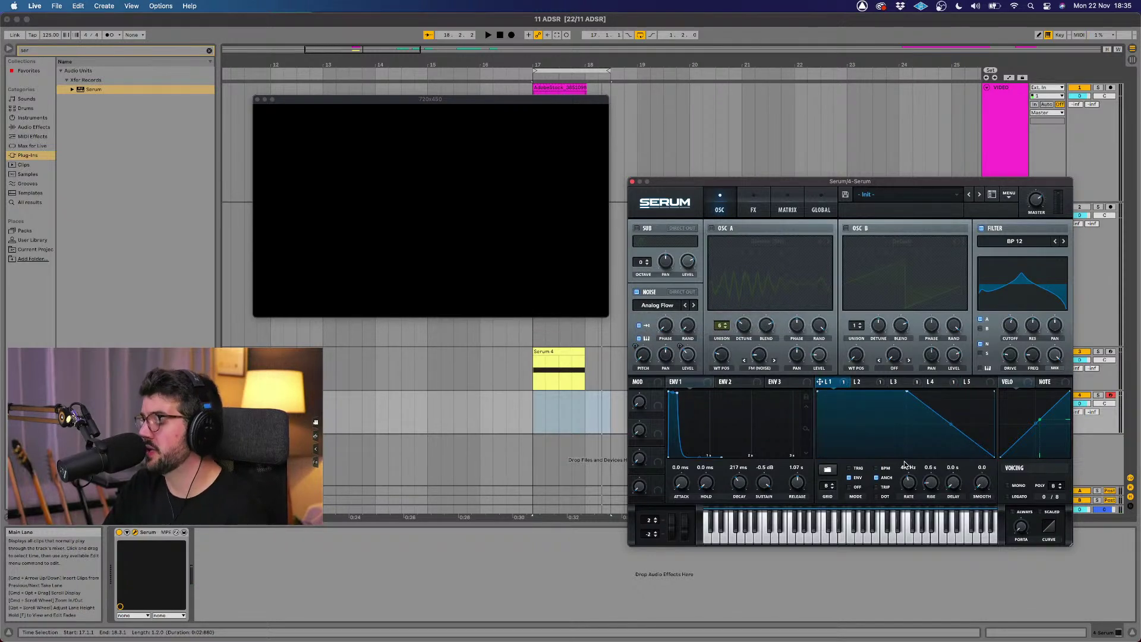
pyautogui.moveTo(908, 474)
pyautogui.mouseDown()
pyautogui.moveTo(906, 492)
pyautogui.moveTo(909, 473)
pyautogui.mouseUp()
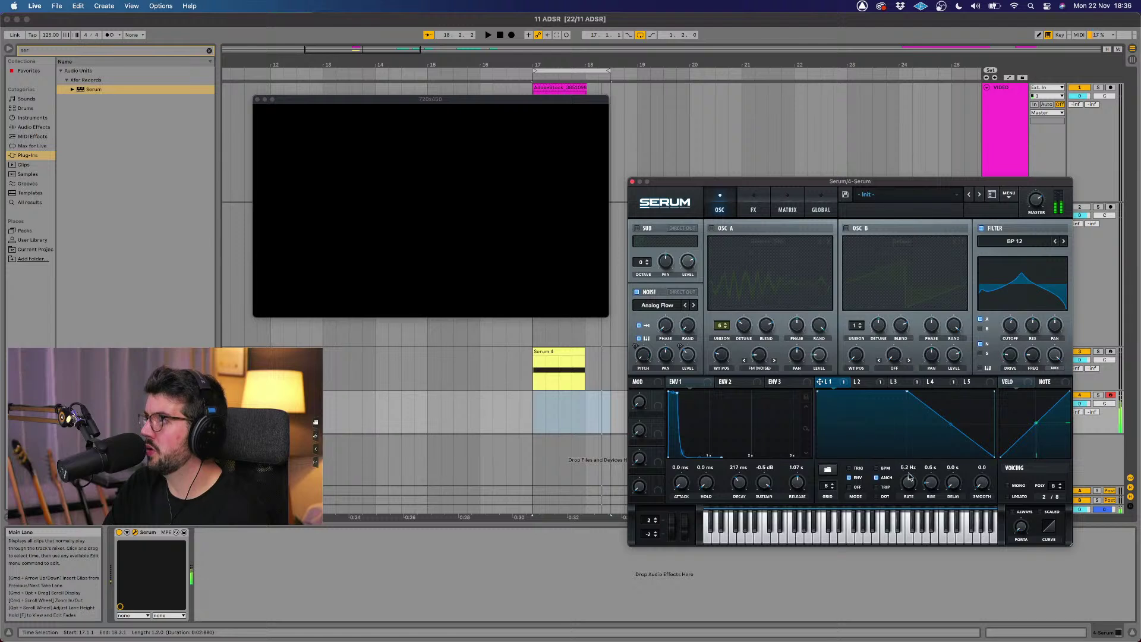
pyautogui.click(863, 382)
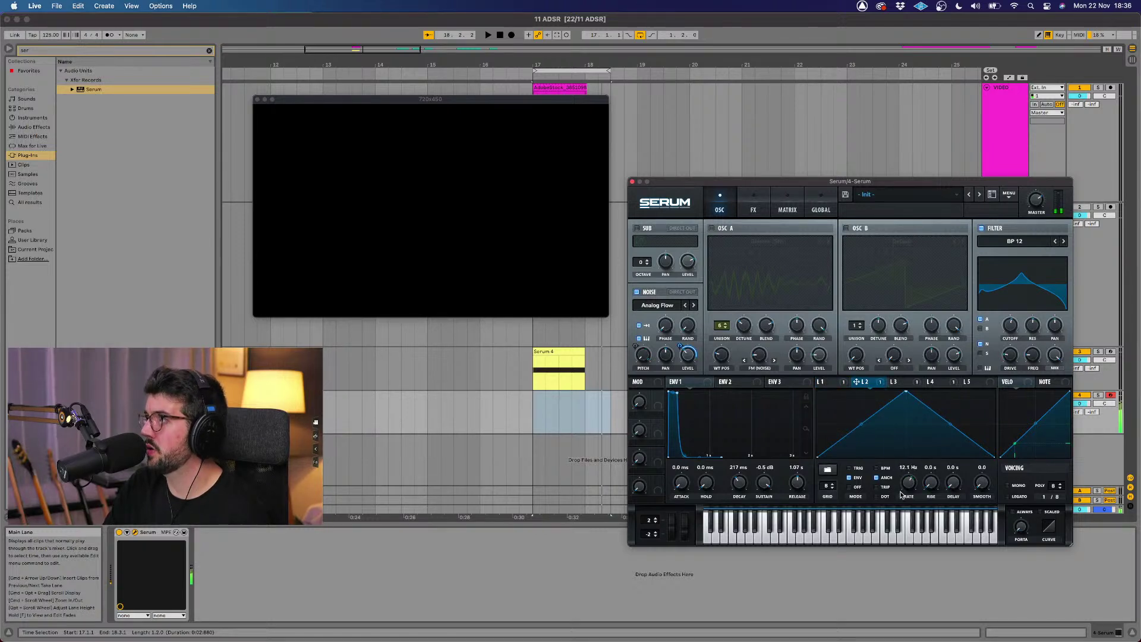
pyautogui.moveTo(900, 498)
pyautogui.mouseDown()
pyautogui.moveTo(884, 517)
pyautogui.moveTo(903, 480)
pyautogui.mouseUp()
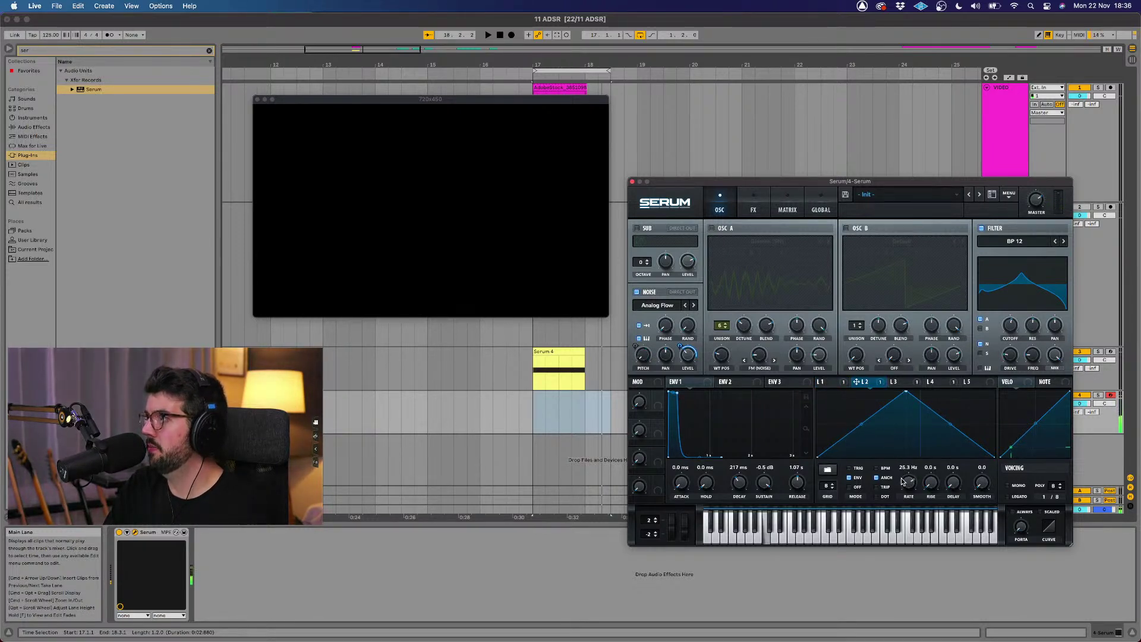
# Step: Set LFO 3's rate to about 5.1 Hz, move its ramp peak to about 40% of its width, and readjust its noise pitch depth
pyautogui.click(911, 384)
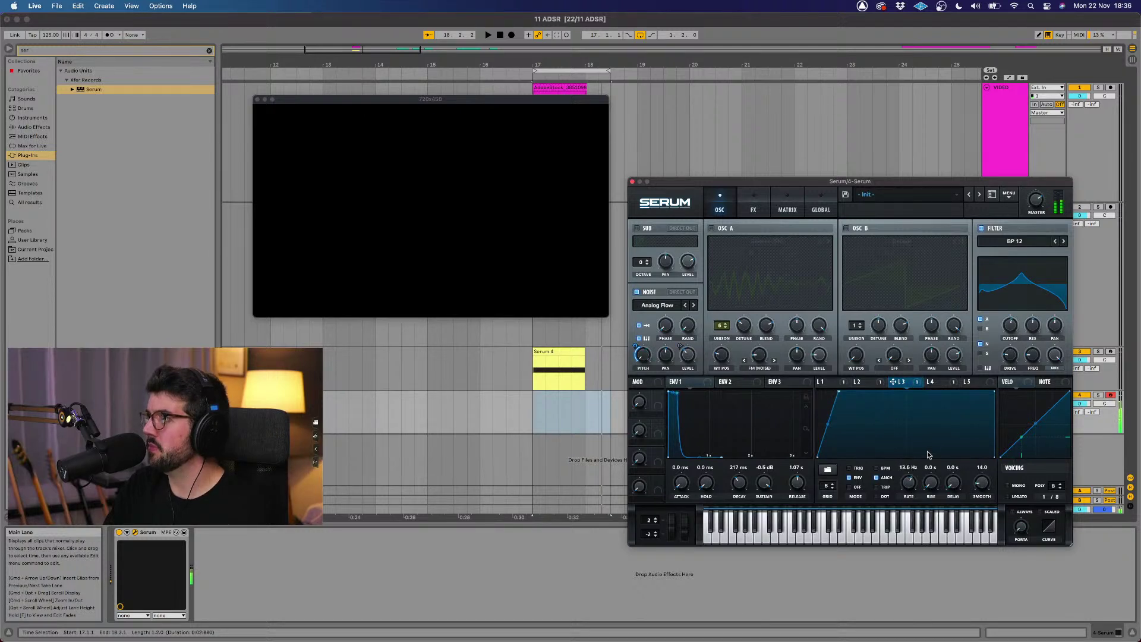
pyautogui.moveTo(925, 459)
pyautogui.mouseDown()
pyautogui.moveTo(911, 493)
pyautogui.moveTo(920, 480)
pyautogui.mouseUp()
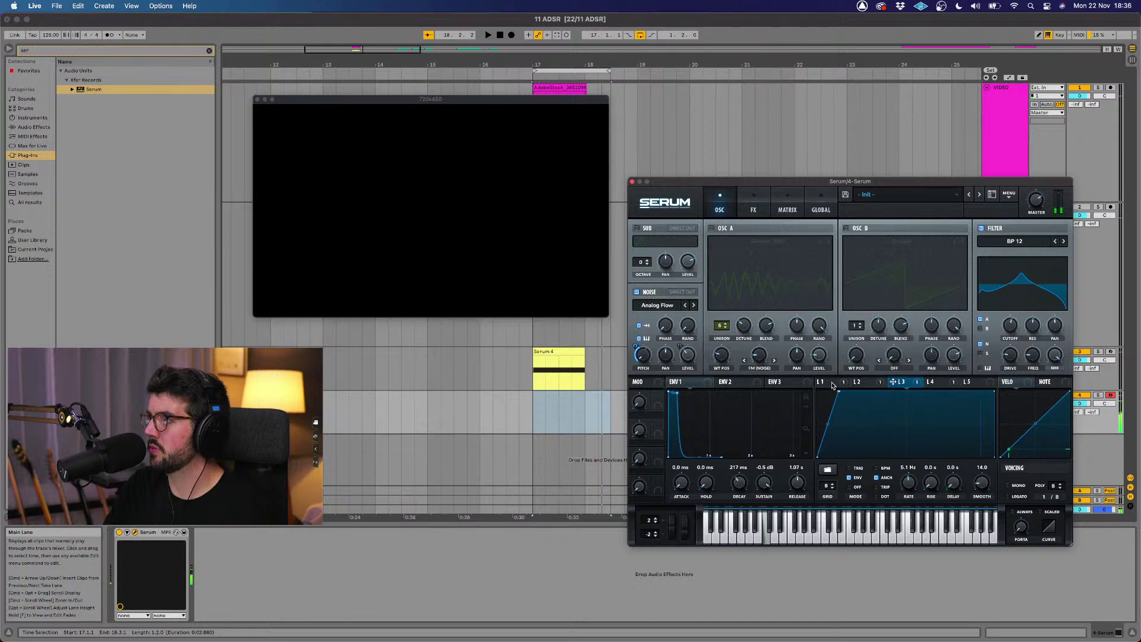
pyautogui.moveTo(839, 397); pyautogui.dragTo(885, 371)
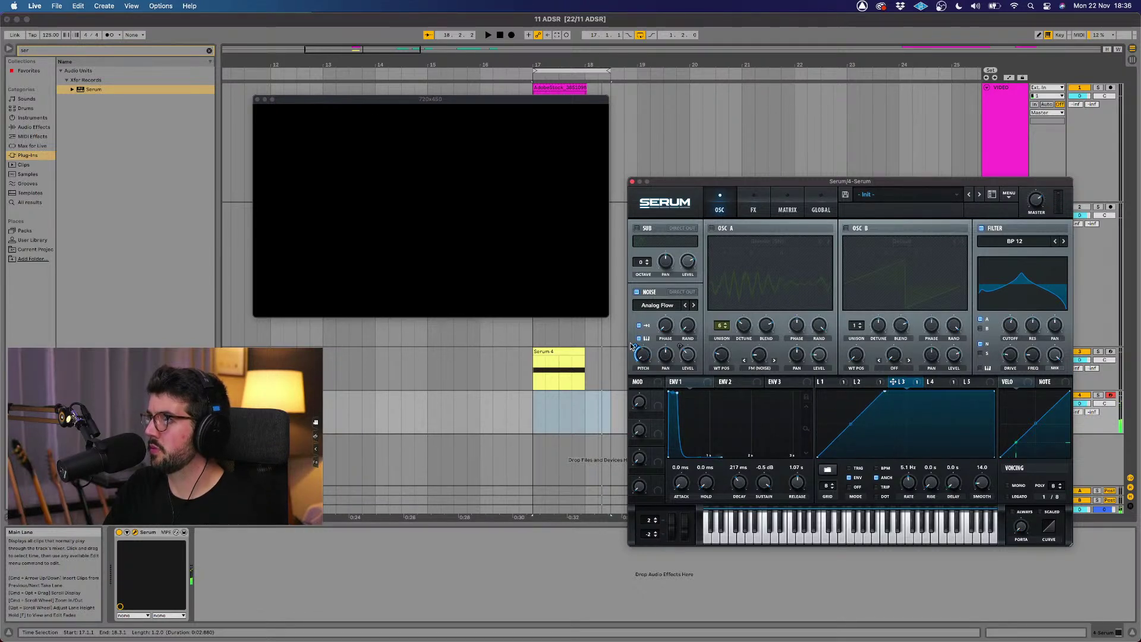
pyautogui.moveTo(632, 344)
pyautogui.mouseDown()
pyautogui.moveTo(638, 336)
pyautogui.moveTo(639, 358)
pyautogui.mouseUp()
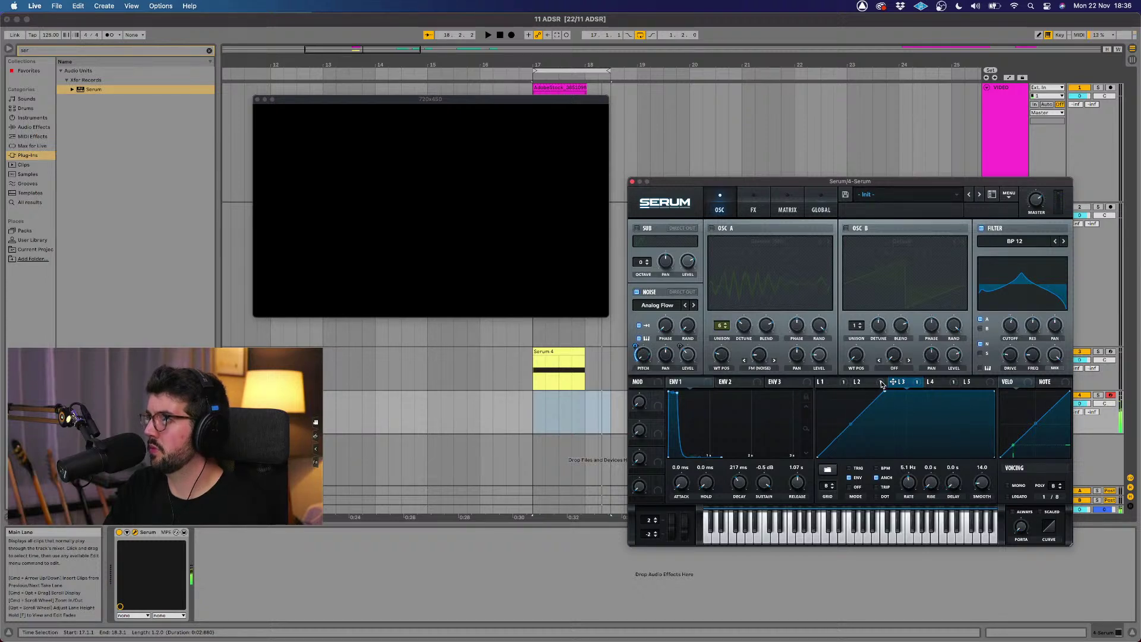
# Step: Play the section from bar 17 and adjust the mix of Serum's reverb effect
pyautogui.click(884, 384)
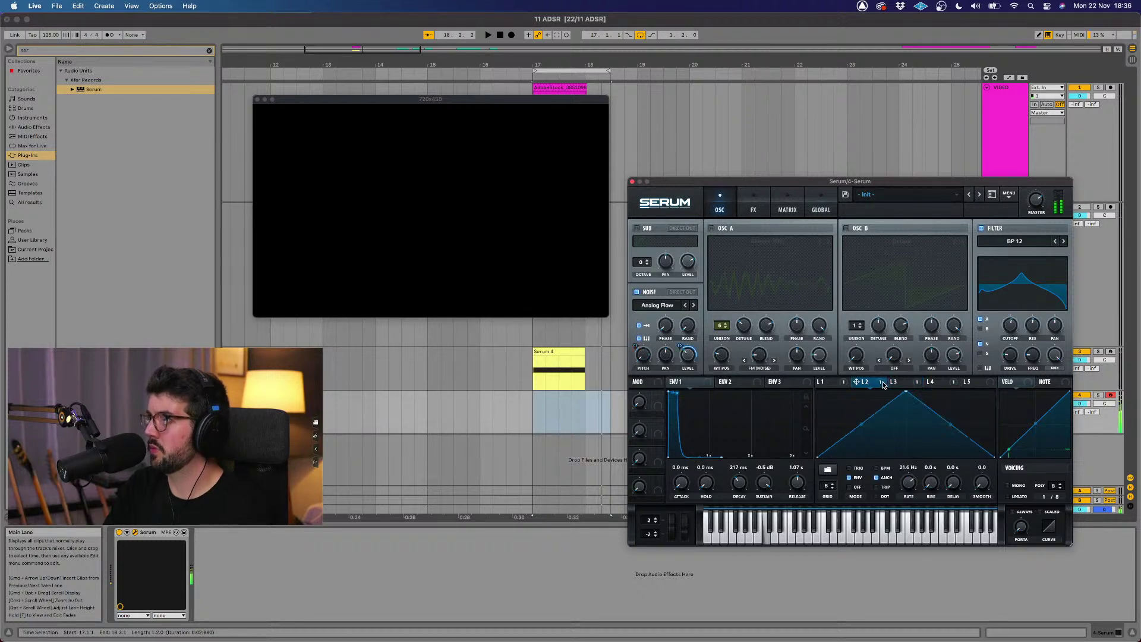
pyautogui.click(522, 75)
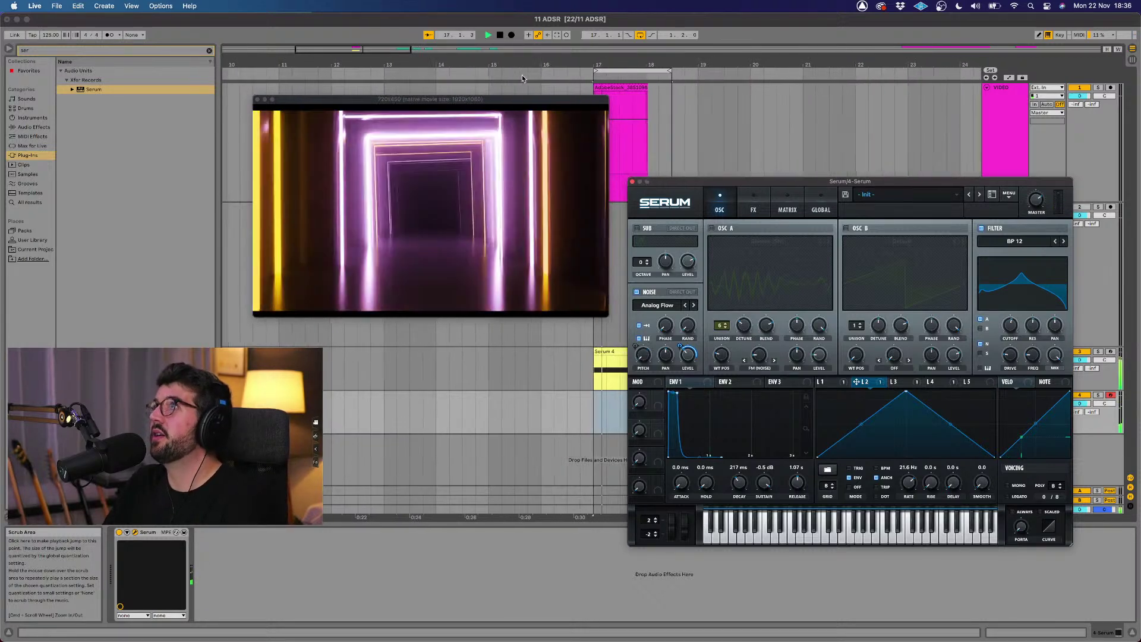
pyautogui.click(750, 205)
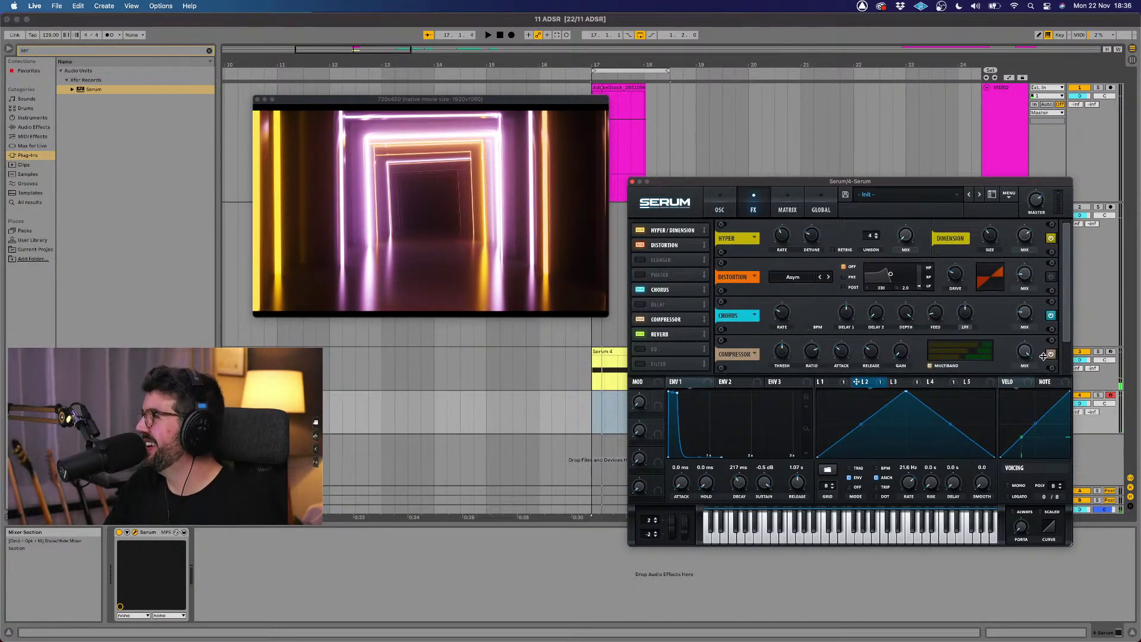
pyautogui.scroll(-2, 737, 331)
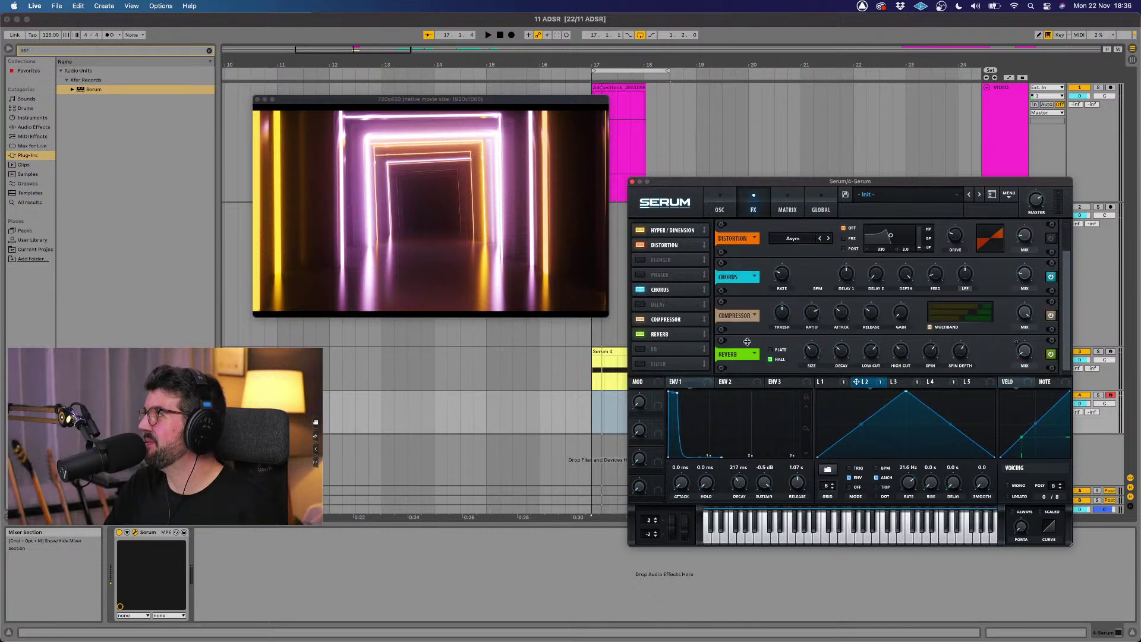
pyautogui.moveTo(1031, 355)
pyautogui.mouseDown()
pyautogui.moveTo(1034, 333)
pyautogui.moveTo(1022, 349)
pyautogui.mouseUp()
pyautogui.moveTo(850, 246); pyautogui.dragTo(848, 243)
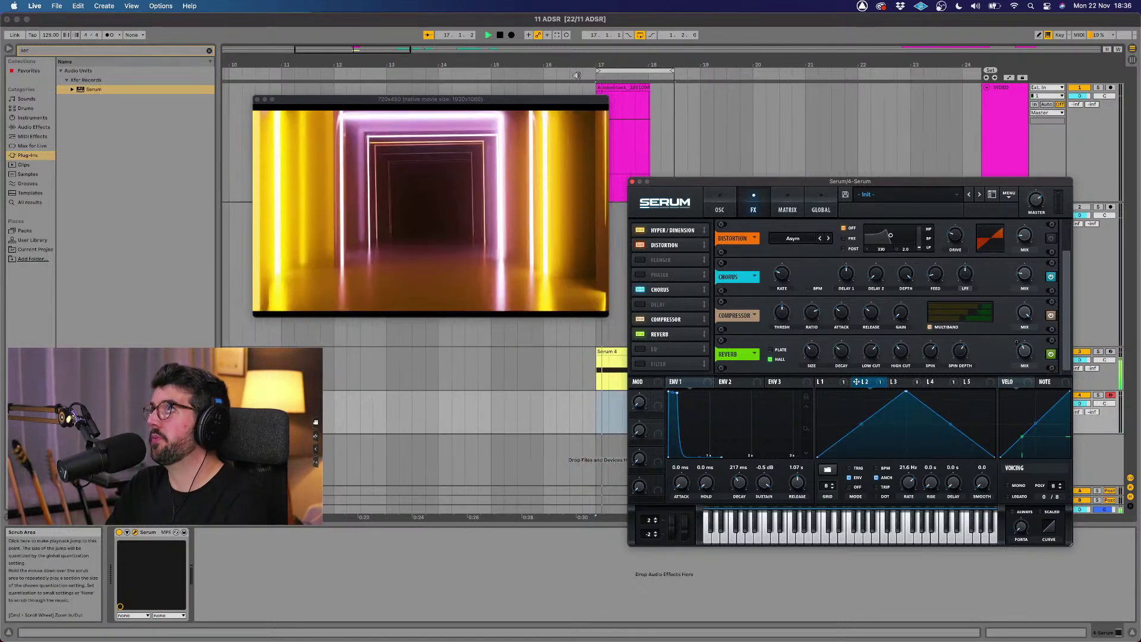
# Step: Record a MIDI clip on the second Serum track at bar 17, move its note to the clip's start, and play it
pyautogui.click(512, 36)
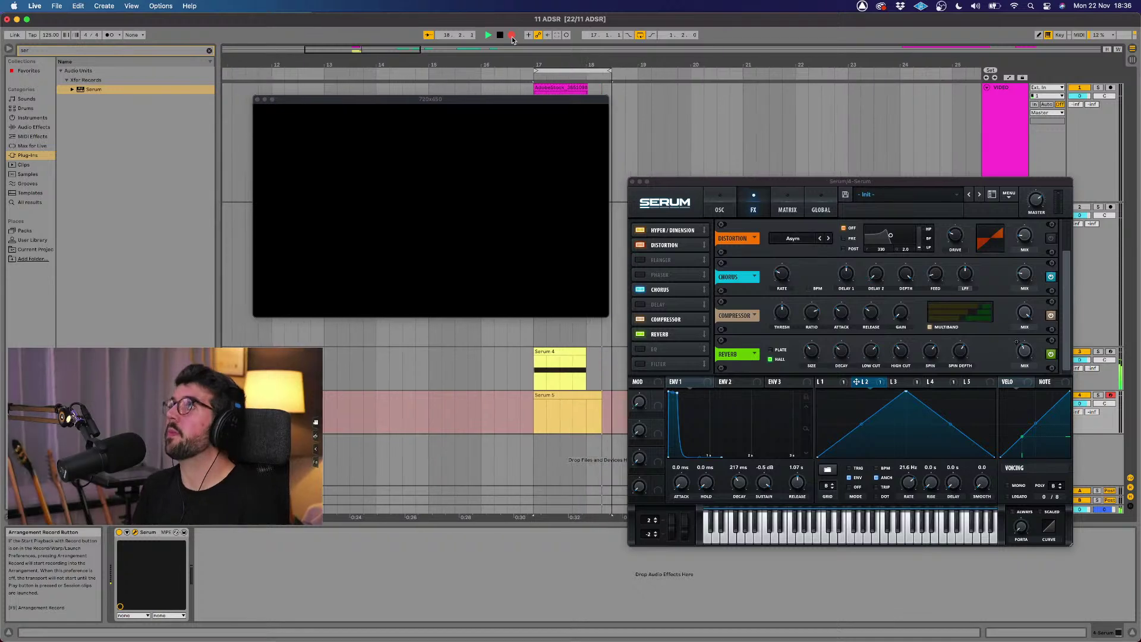
pyautogui.click(500, 36)
pyautogui.click(576, 401)
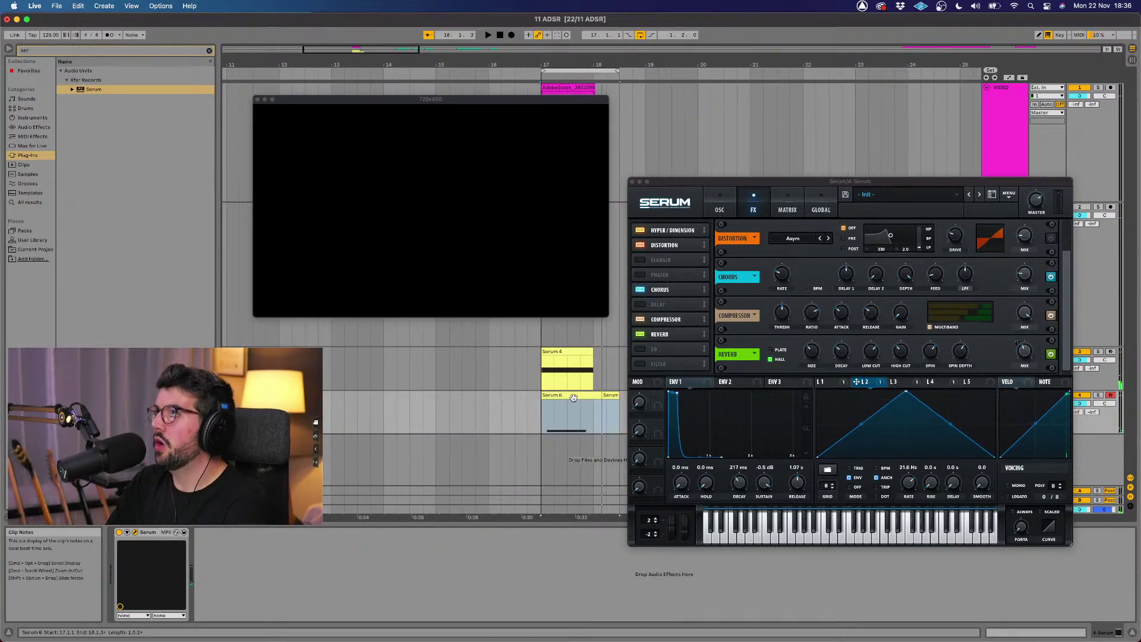
pyautogui.doubleClick(577, 397)
pyautogui.moveTo(468, 505); pyautogui.dragTo(402, 505)
pyautogui.press('space')
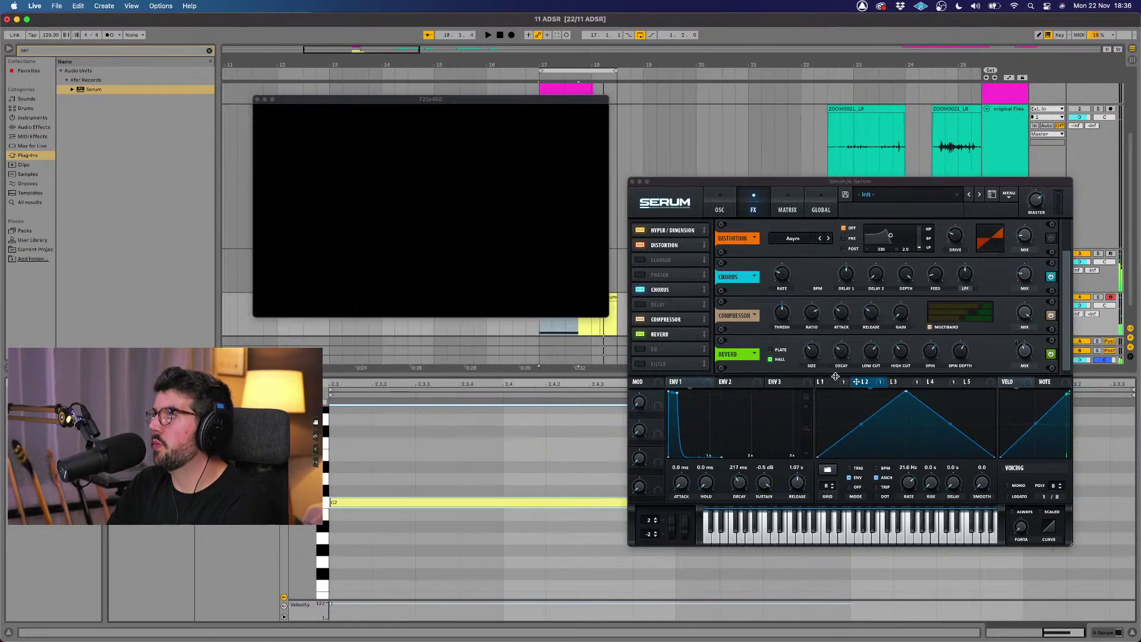
pyautogui.press('space')
pyautogui.click(719, 211)
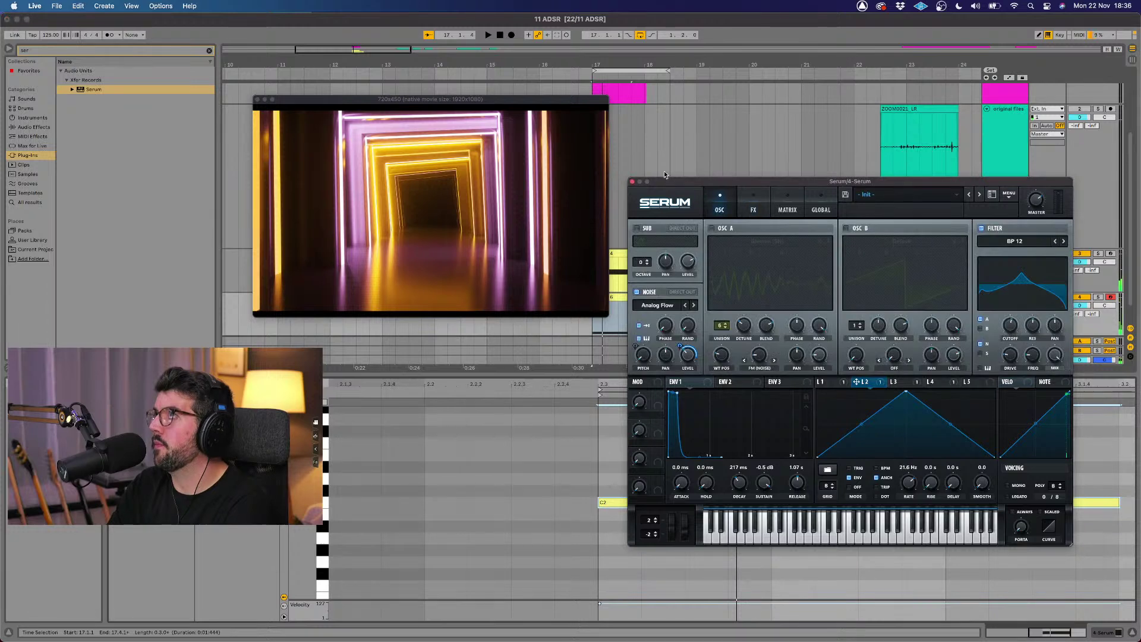
# Step: Open the Serum instrument on track 3 and move its window clear of the video preview
pyautogui.doubleClick(1005, 254)
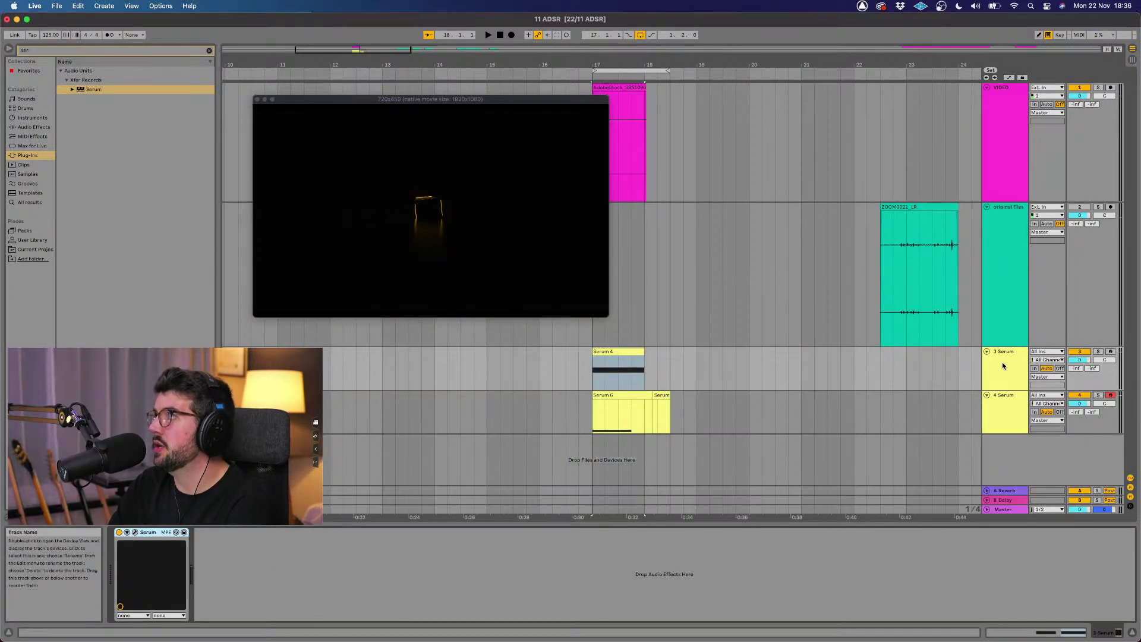
pyautogui.click(136, 532)
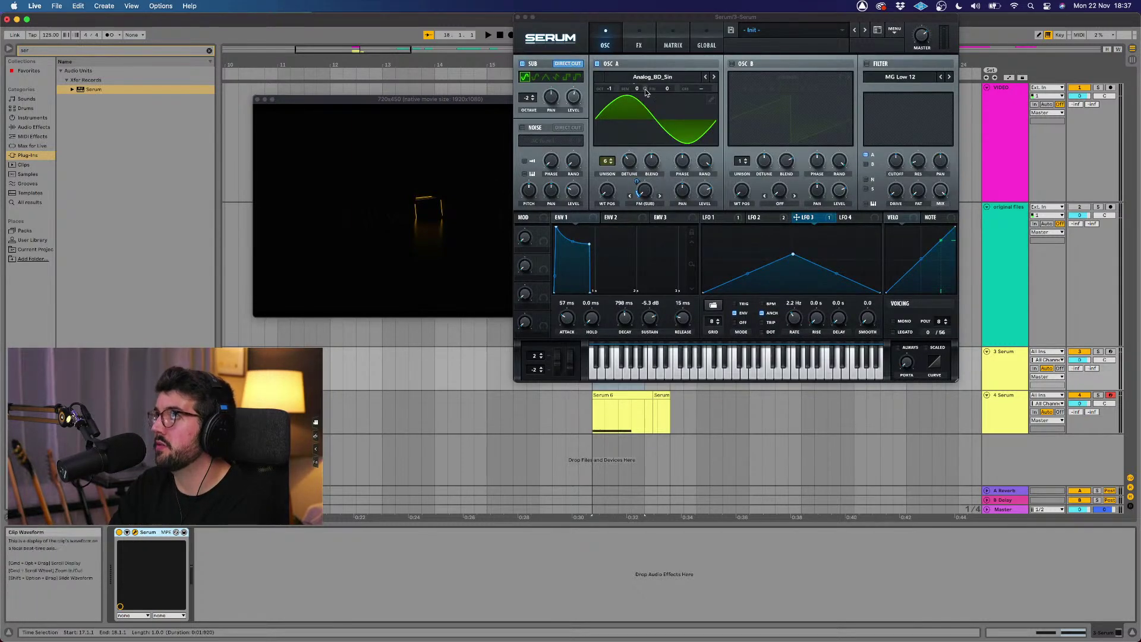
pyautogui.moveTo(668, 18); pyautogui.dragTo(848, 233)
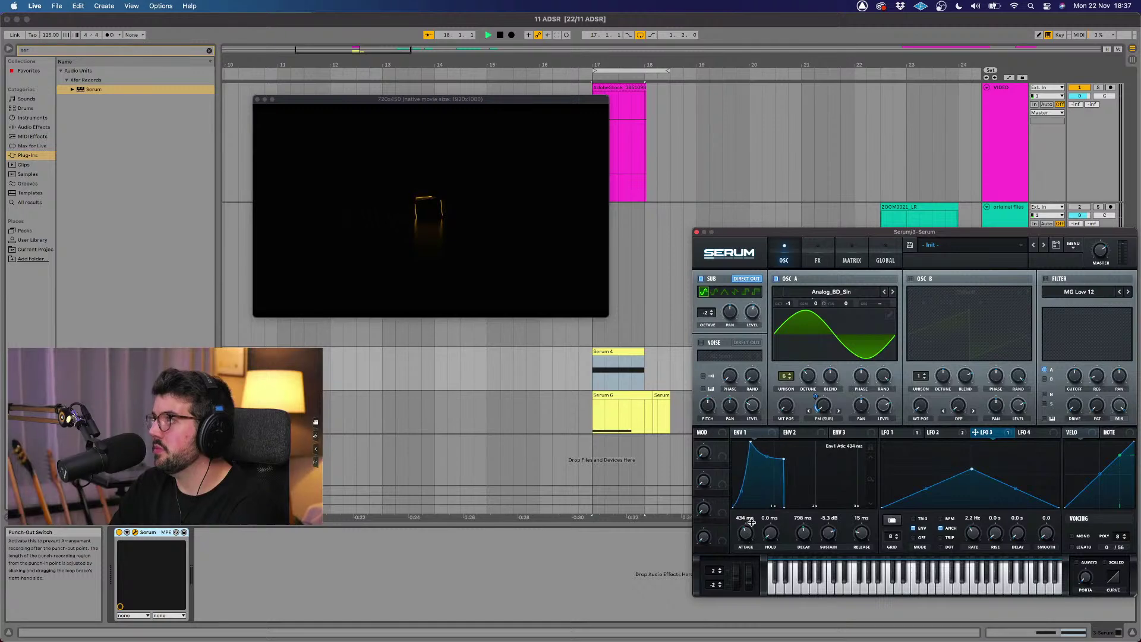
# Step: Set envelope 1 to 799 ms attack, 828 ms decay, -2.8 dB sustain and 326 ms release while playing the section
pyautogui.press('space')
pyautogui.moveTo(753, 526); pyautogui.dragTo(748, 530)
pyautogui.press('space')
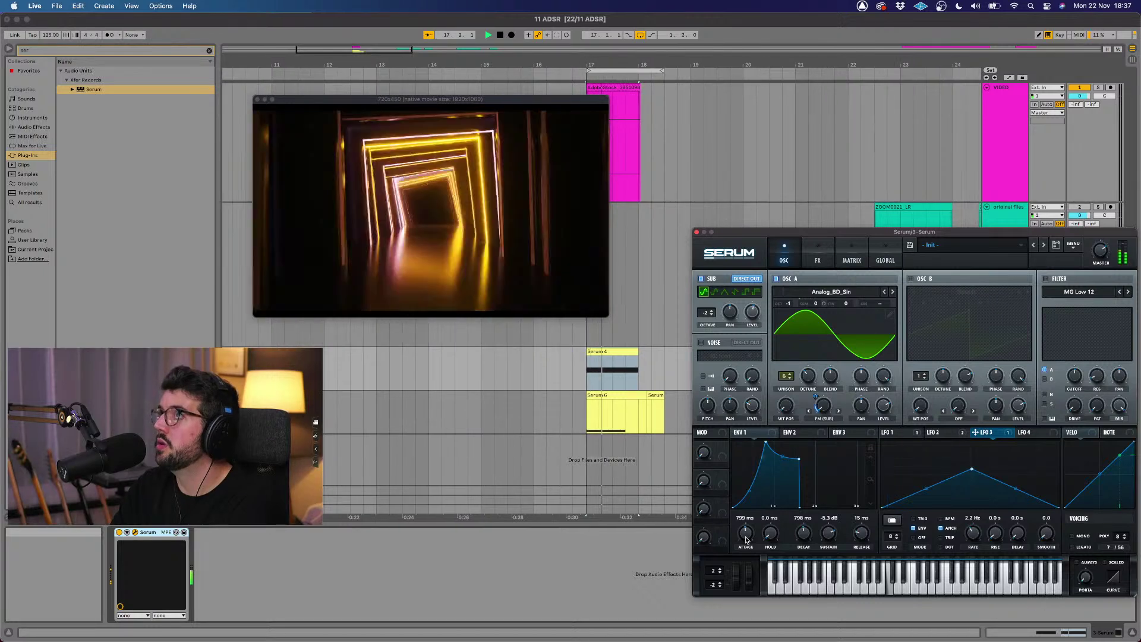
pyautogui.moveTo(858, 541); pyautogui.dragTo(797, 454)
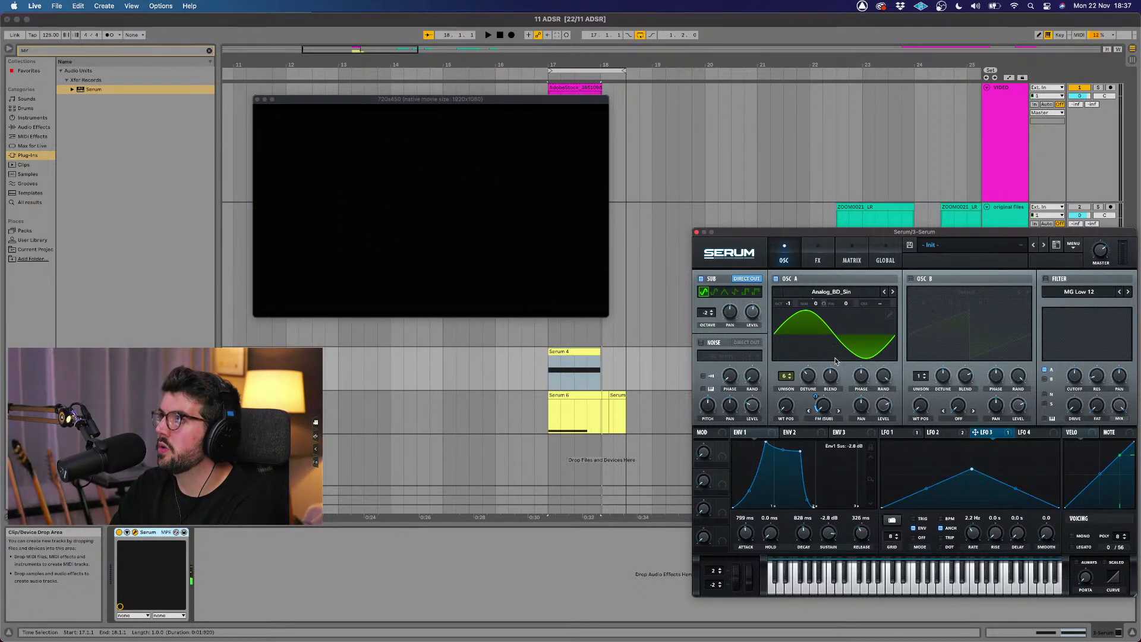
# Step: Review the distortion and reverb effects on track 3's Serum while playing the section
pyautogui.click(818, 261)
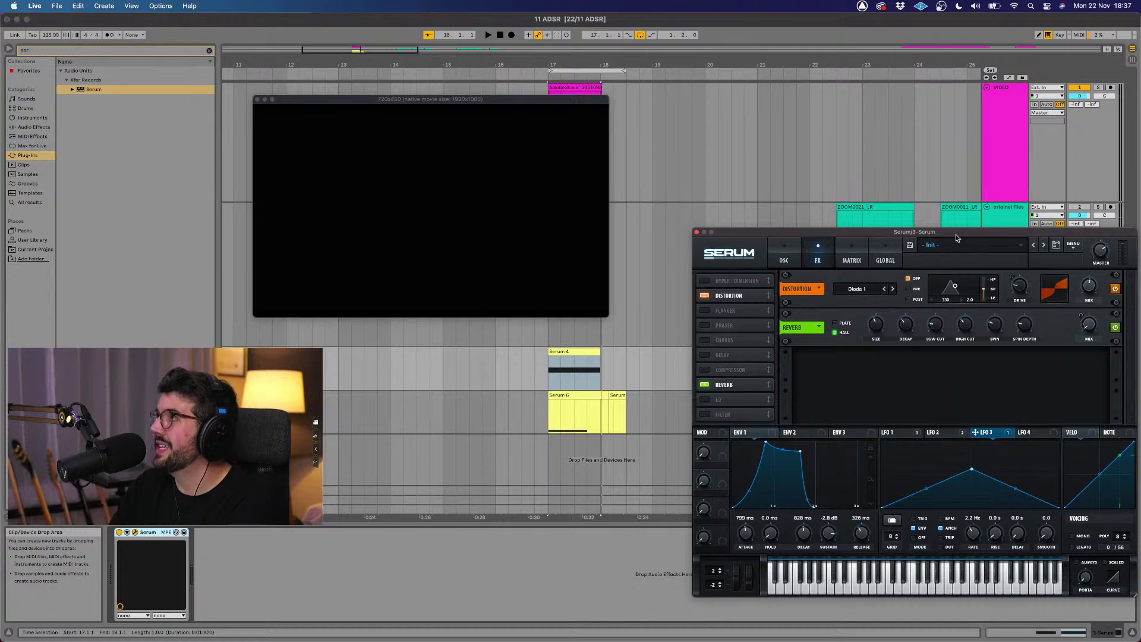
pyautogui.moveTo(957, 237); pyautogui.dragTo(900, 212)
pyautogui.press('space')
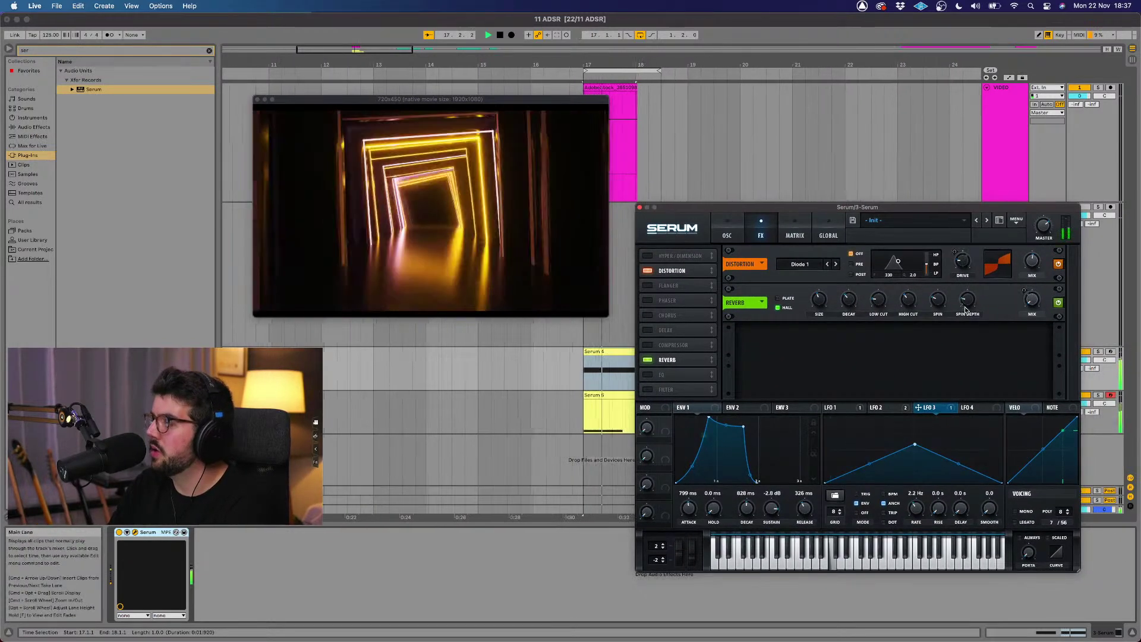
# Step: Close both Serum windows and bring the original audio recordings into view in the arrangement
pyautogui.click(642, 208)
pyautogui.click(1001, 412)
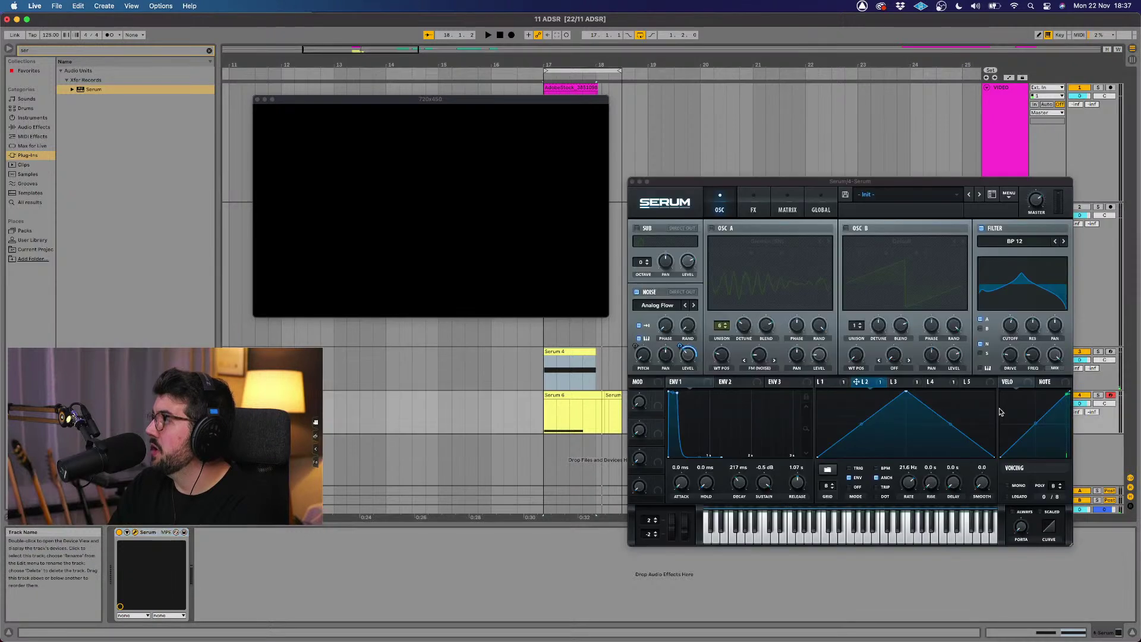
pyautogui.click(632, 182)
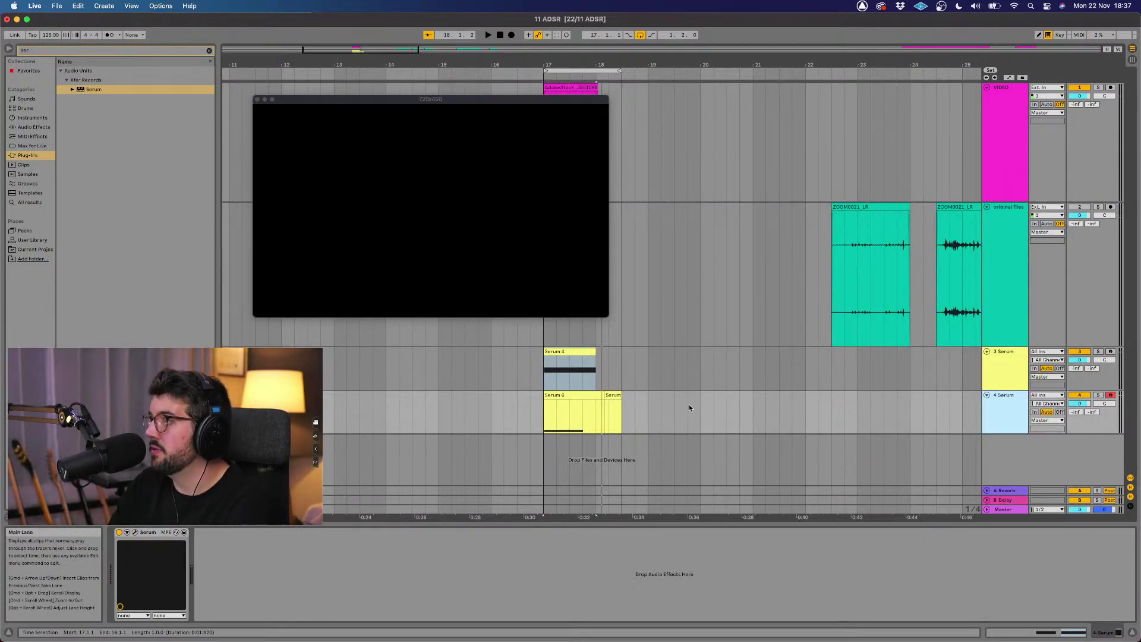
pyautogui.moveTo(392, 47); pyautogui.dragTo(418, 46)
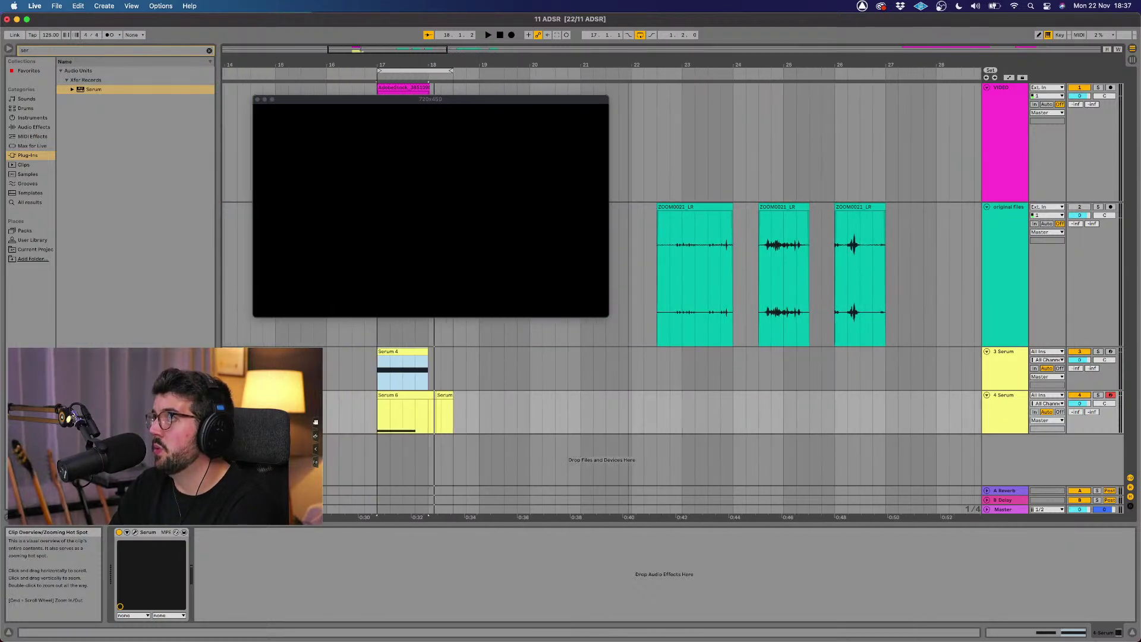
# Step: Activate the original files track and turn off the arrangement loop
pyautogui.click(767, 73)
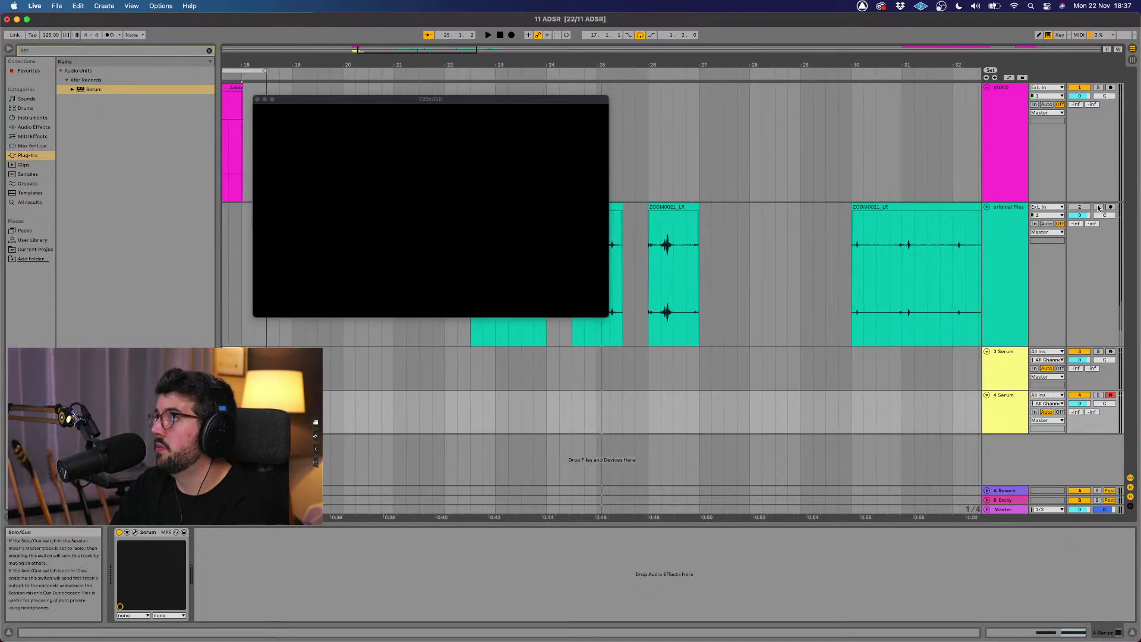
pyautogui.press('space')
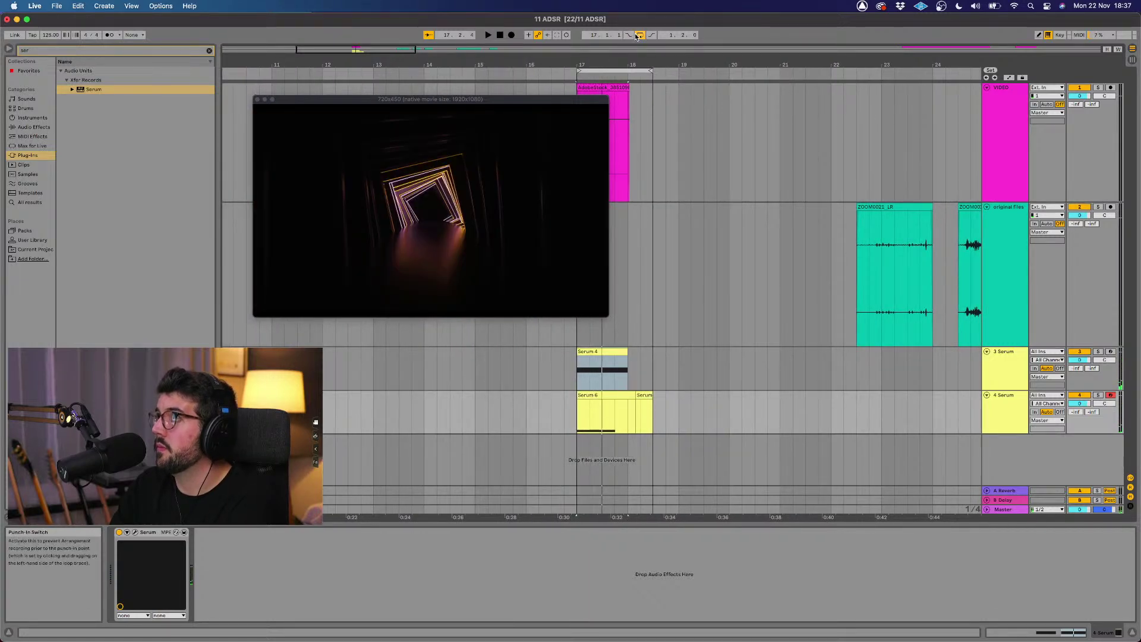
pyautogui.scroll(3, 743, 136)
pyautogui.scroll(3, 806, 176)
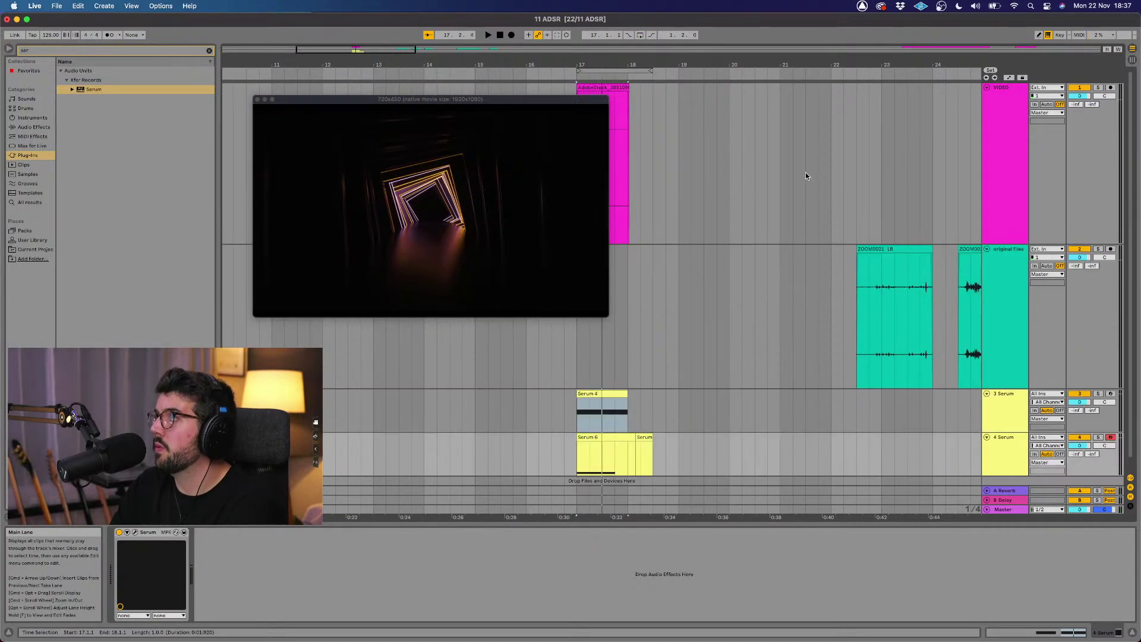
pyautogui.scroll(4, 806, 176)
pyautogui.scroll(-5, 807, 176)
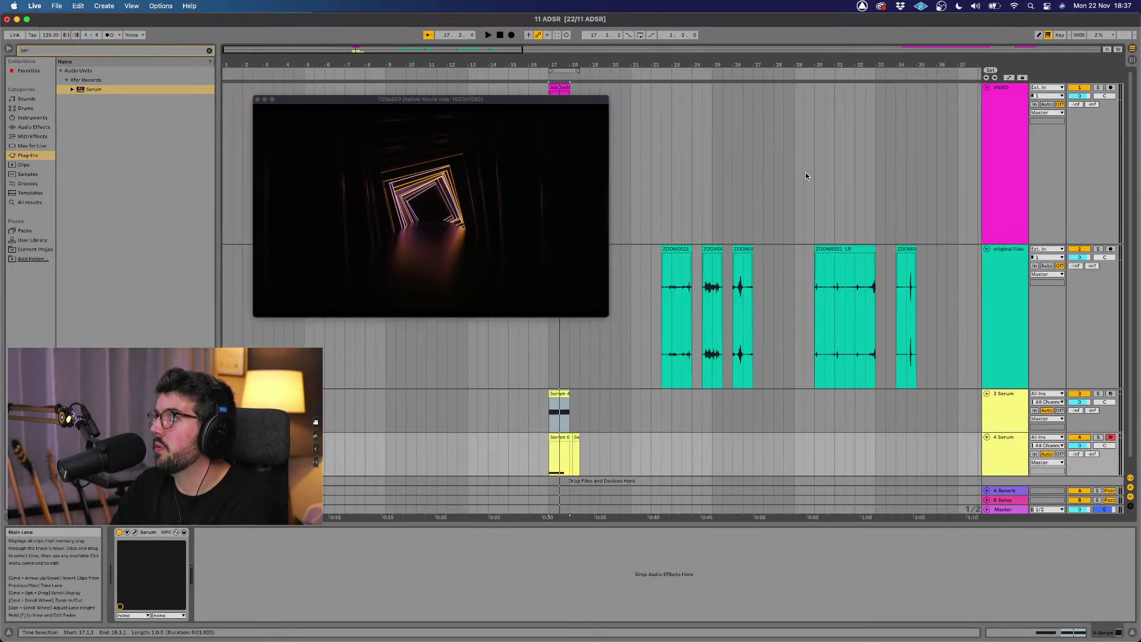
# Step: Audition the recorded clips on the original files track
pyautogui.click(710, 80)
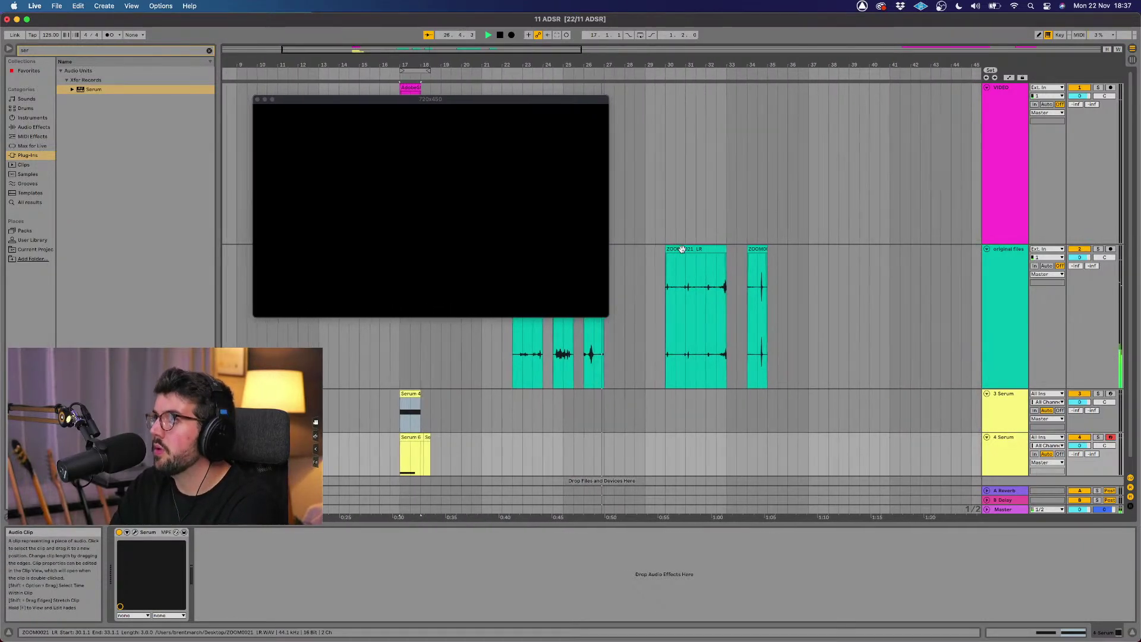
pyautogui.click(672, 83)
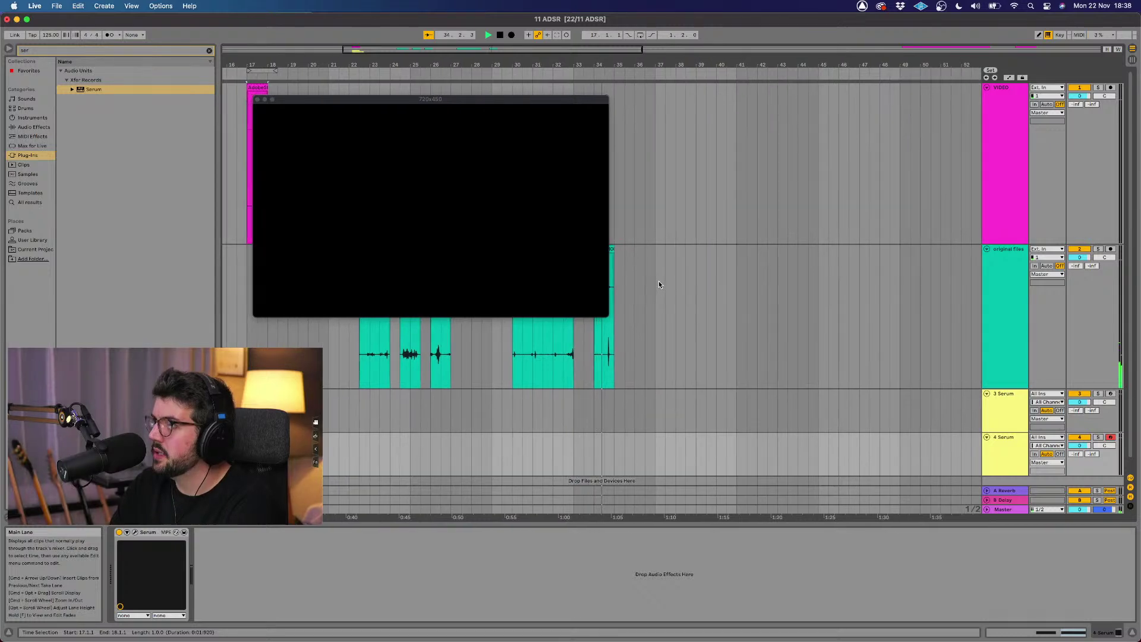
pyautogui.click(336, 68)
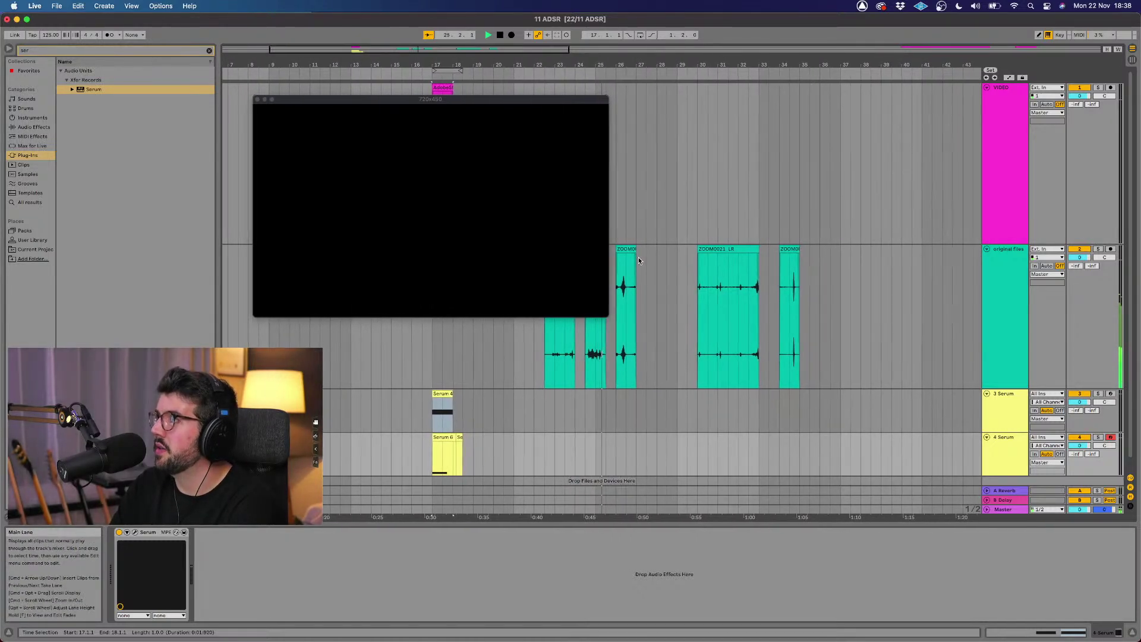
pyautogui.scroll(3, 737, 279)
pyautogui.scroll(-2, 752, 292)
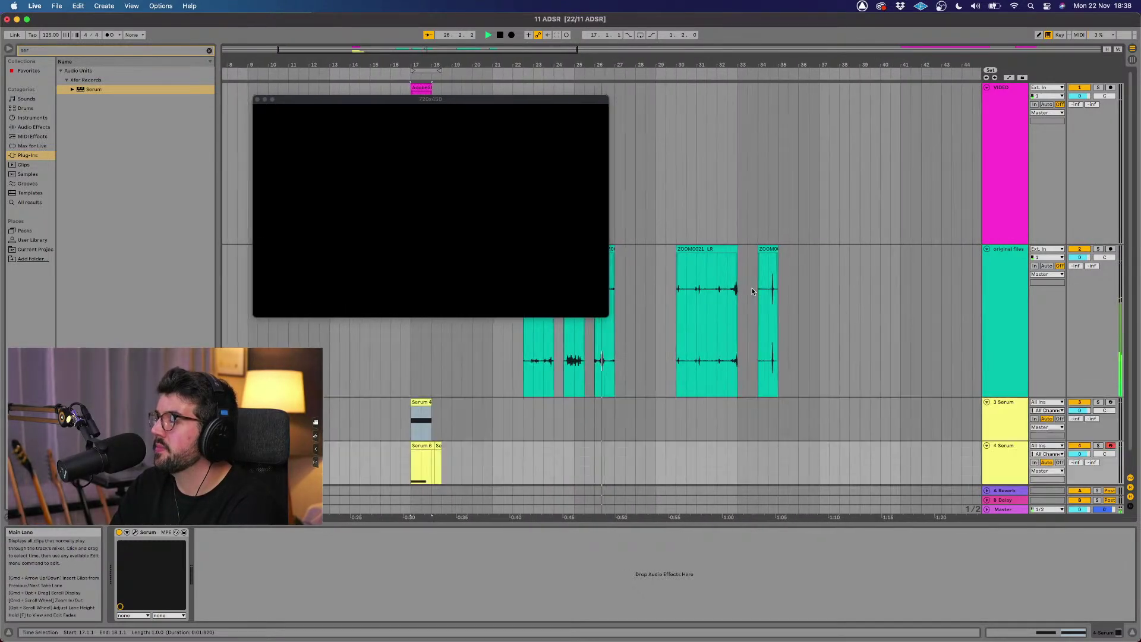
pyautogui.scroll(3, 752, 291)
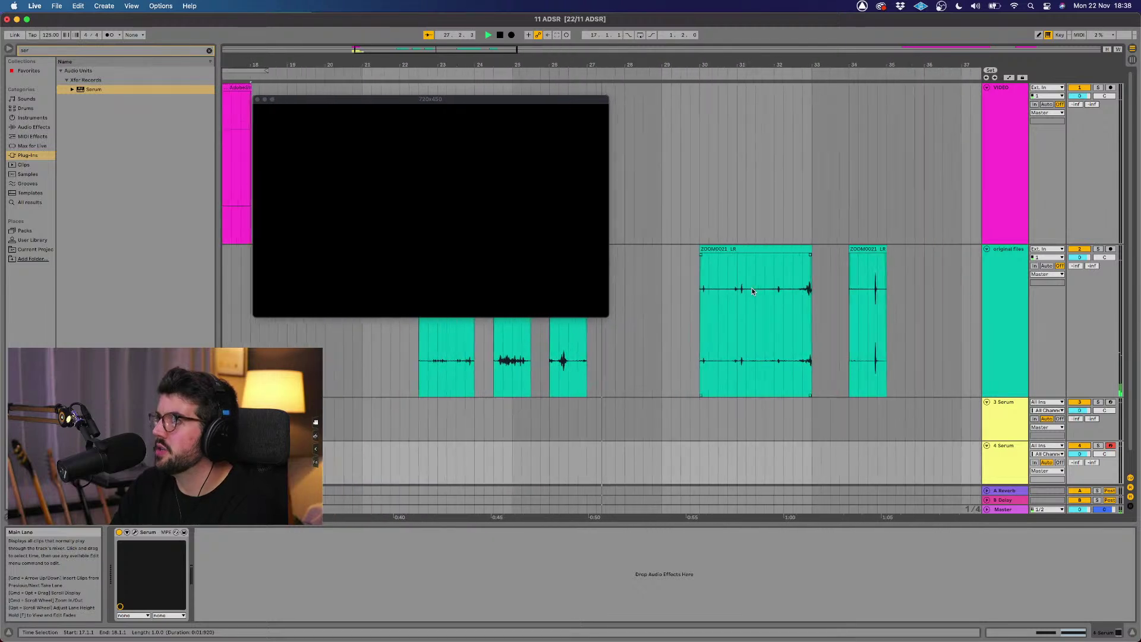
pyautogui.scroll(-3, 749, 279)
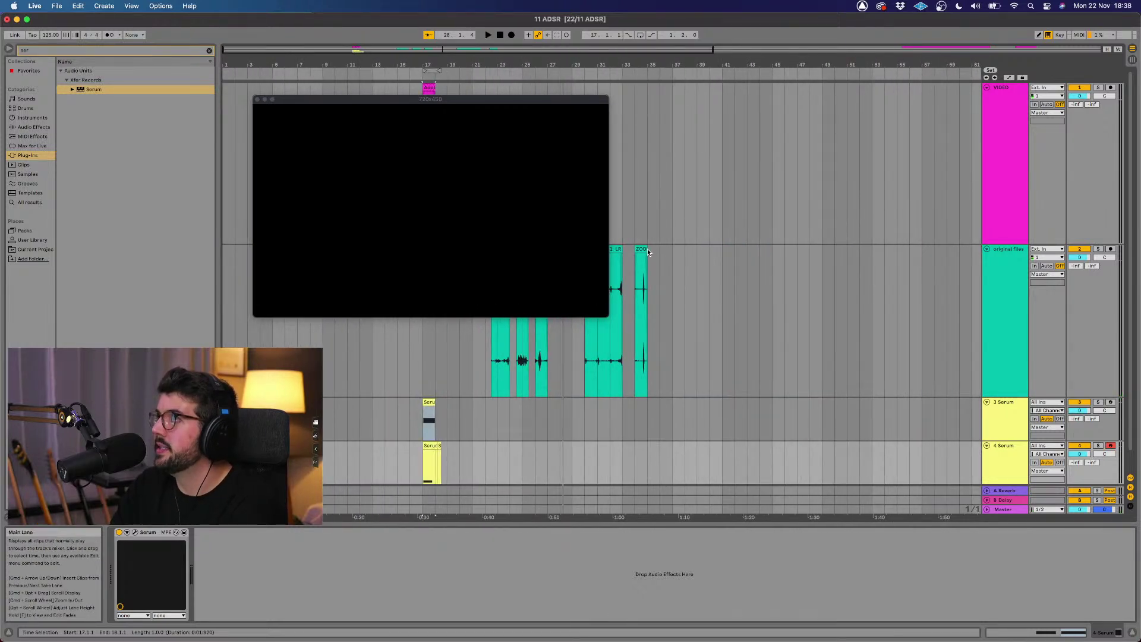
# Step: Move the video preview clear of the recordings and reveal one long ZOOM0021_LR recording starting at bar 34
pyautogui.moveTo(643, 249); pyautogui.dragTo(814, 249)
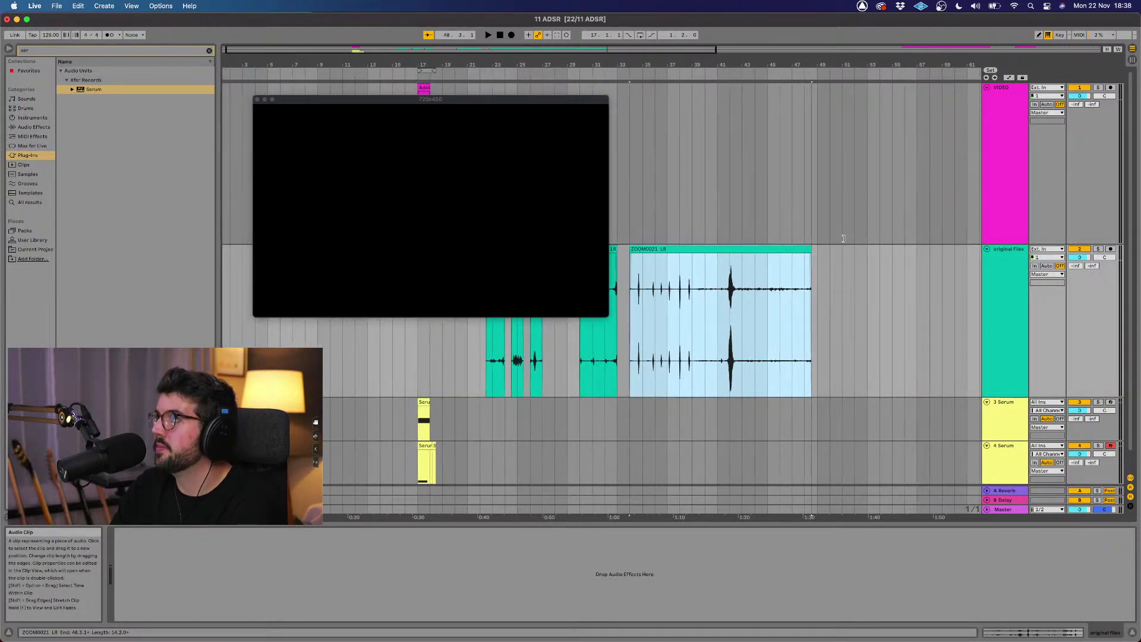
pyautogui.press('super+z')
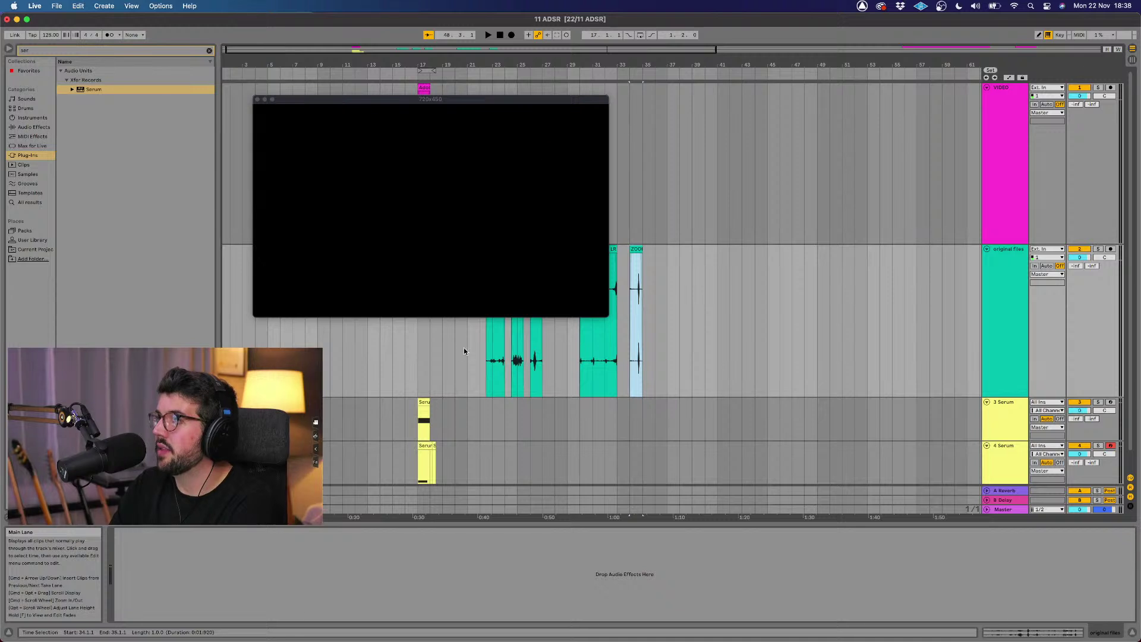
pyautogui.scroll(-2, 464, 349)
pyautogui.scroll(2, 451, 391)
pyautogui.moveTo(505, 109); pyautogui.dragTo(358, 117)
pyautogui.moveTo(597, 253); pyautogui.dragTo(629, 242)
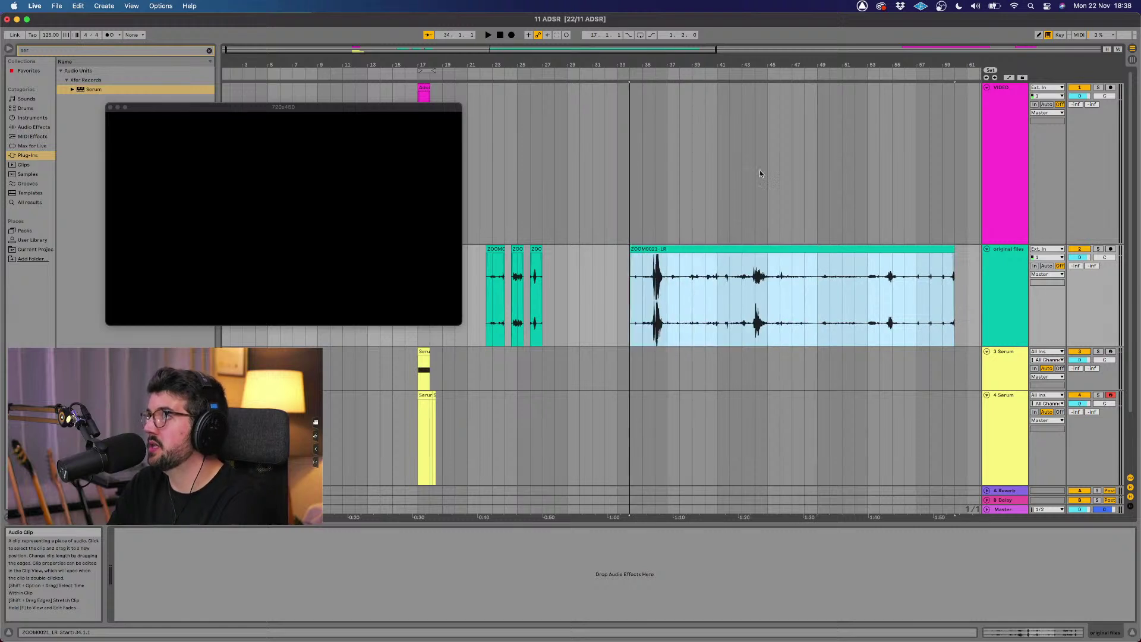
# Step: Move the long ZOOM0021_LR clip to bar 43, extend its start back to bar 36 and audition it
pyautogui.click(752, 76)
pyautogui.press('space')
pyautogui.moveTo(661, 249); pyautogui.dragTo(774, 262)
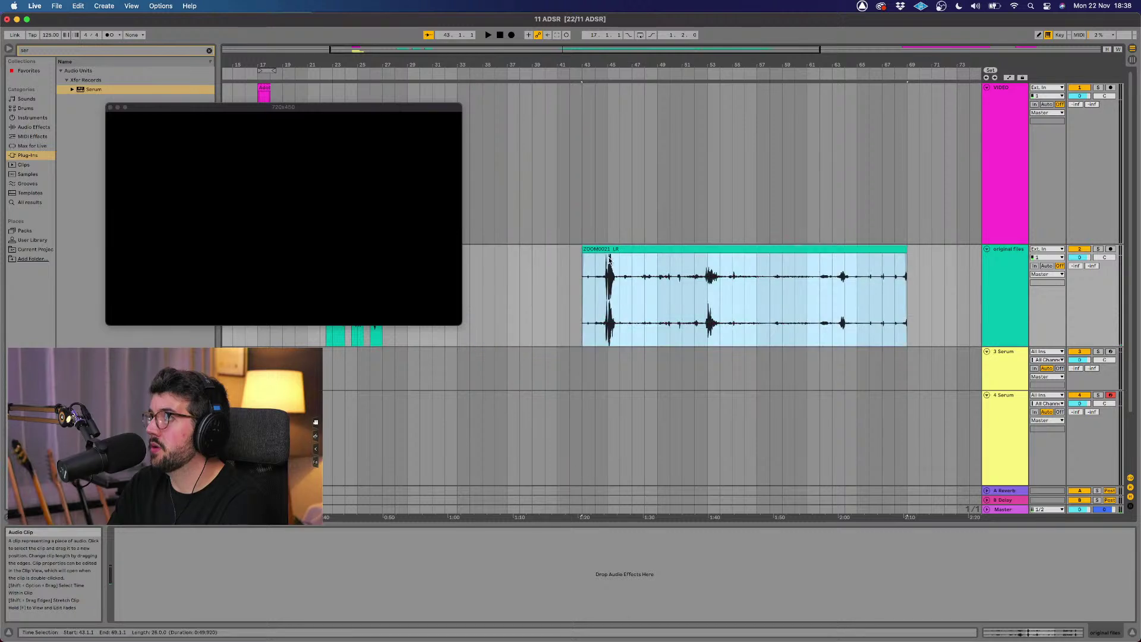
pyautogui.moveTo(585, 250); pyautogui.dragTo(490, 248)
pyautogui.hscroll(-5, 513, 145)
pyautogui.click(550, 76)
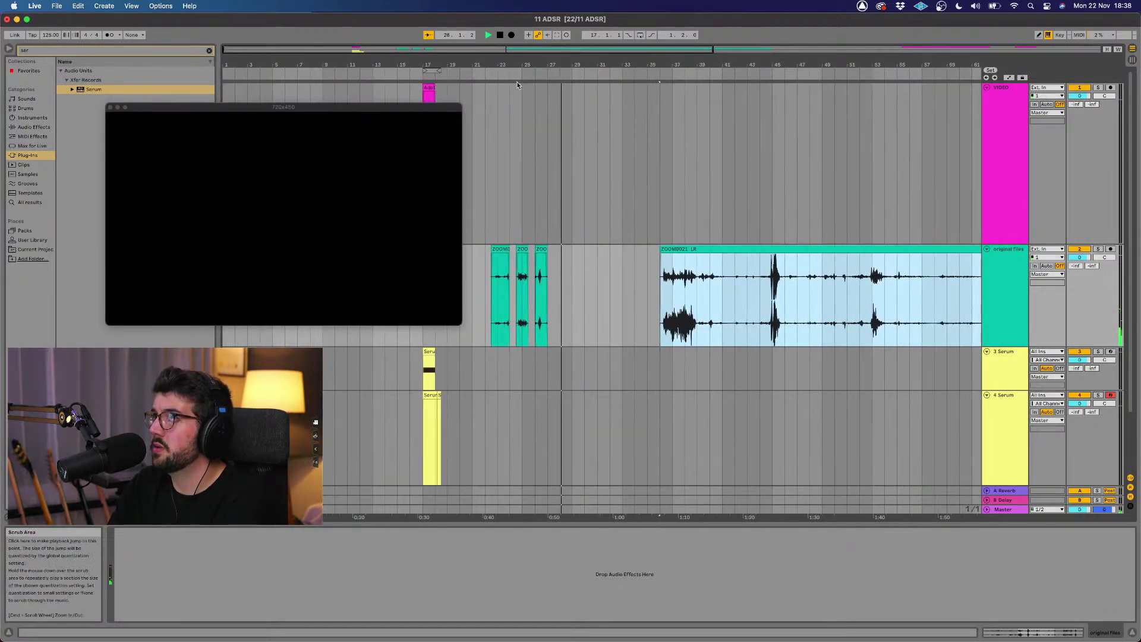
pyautogui.click(687, 76)
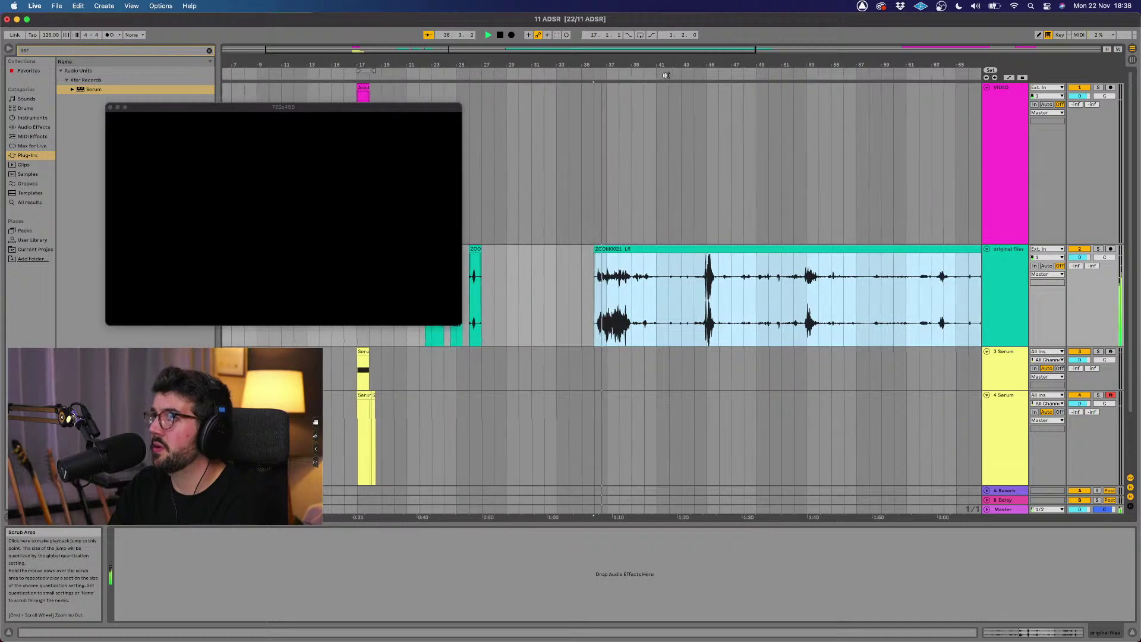
# Step: Move the long recording to start at bar 45, extend its start back to bar 29 and play from around bar 37
pyautogui.click(626, 255)
pyautogui.press('space')
pyautogui.press('super+e')
pyautogui.moveTo(701, 257); pyautogui.dragTo(772, 256)
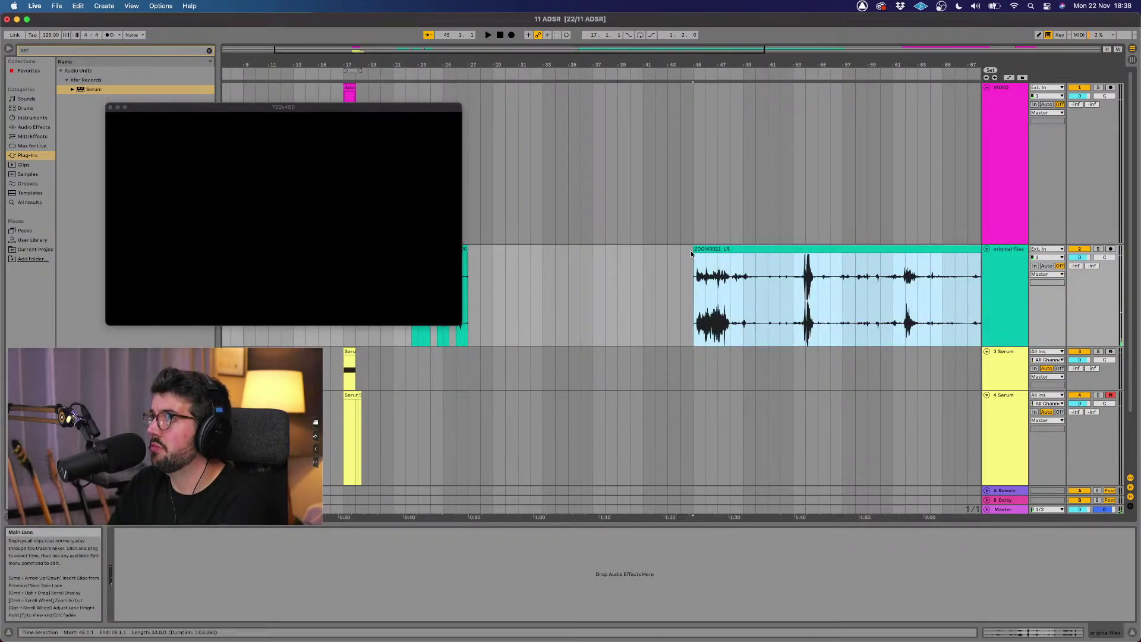
pyautogui.moveTo(694, 247); pyautogui.dragTo(494, 249)
pyautogui.click(592, 76)
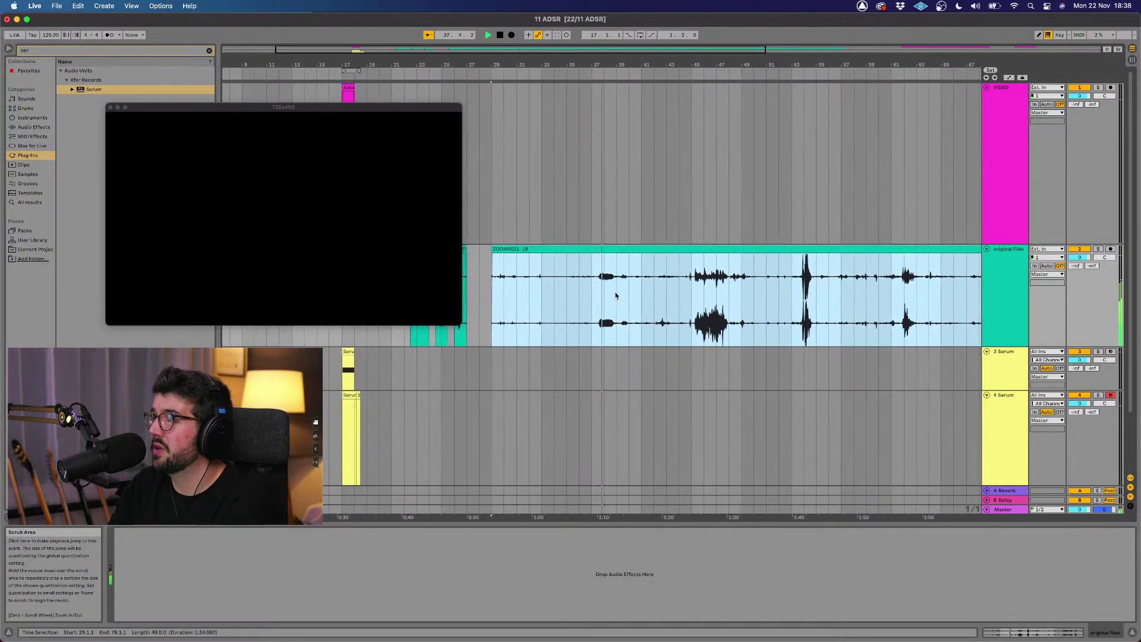
# Step: Isolate the sustained sound near bar 37 as a two-bar clip on a new audio track at bar 17, removing the leftover recording
pyautogui.press('space')
pyautogui.moveTo(592, 265); pyautogui.dragTo(480, 262)
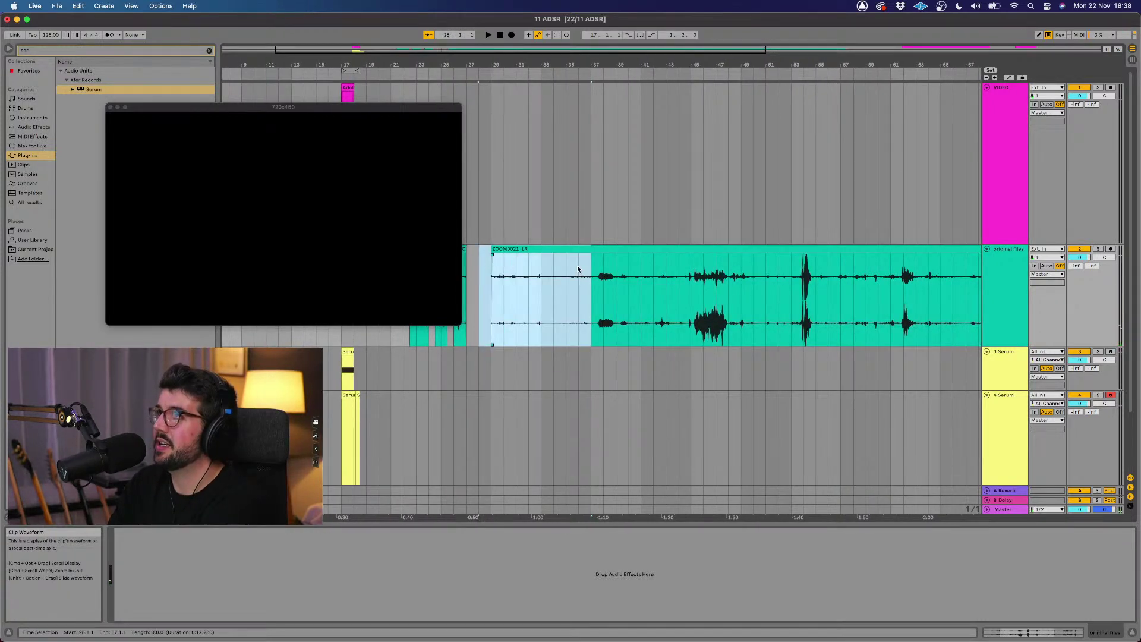
pyautogui.moveTo(619, 279); pyautogui.dragTo(351, 470)
pyautogui.press('Delete')
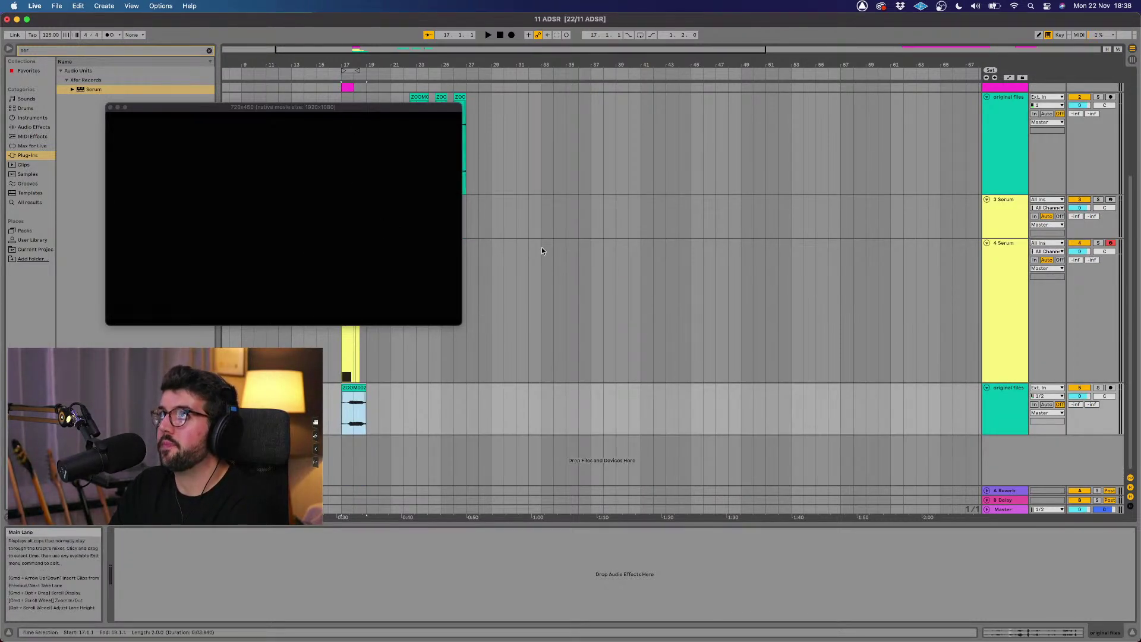
# Step: Move the video preview away from the recorded clips and collapse the height of the second Serum track
pyautogui.click(578, 217)
pyautogui.moveTo(428, 111); pyautogui.dragTo(942, 117)
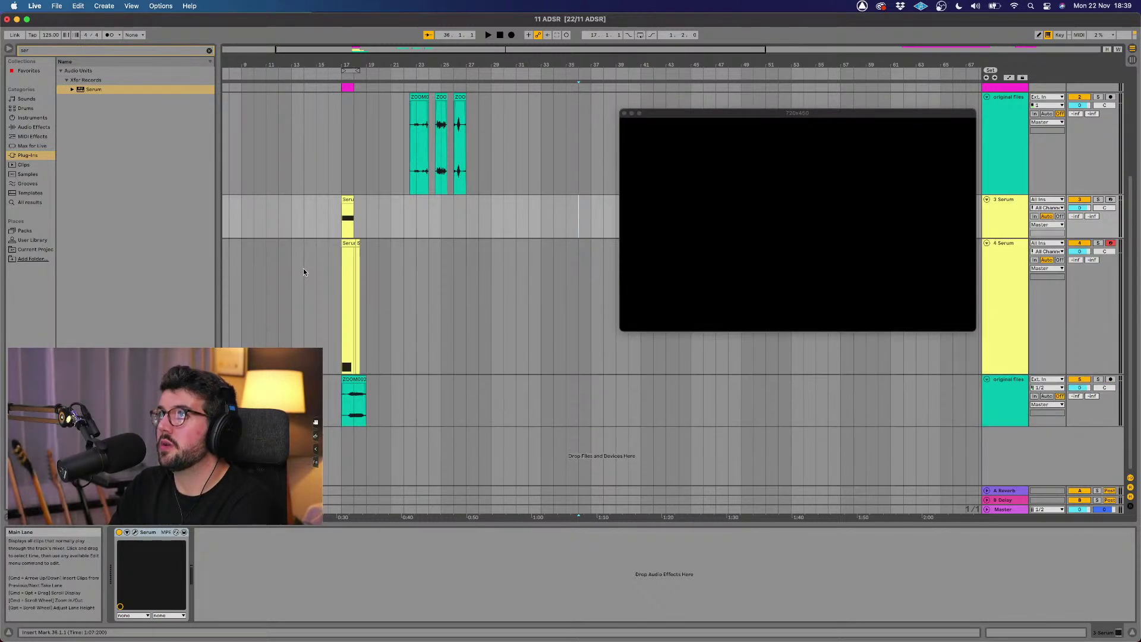
pyautogui.scroll(5, 304, 271)
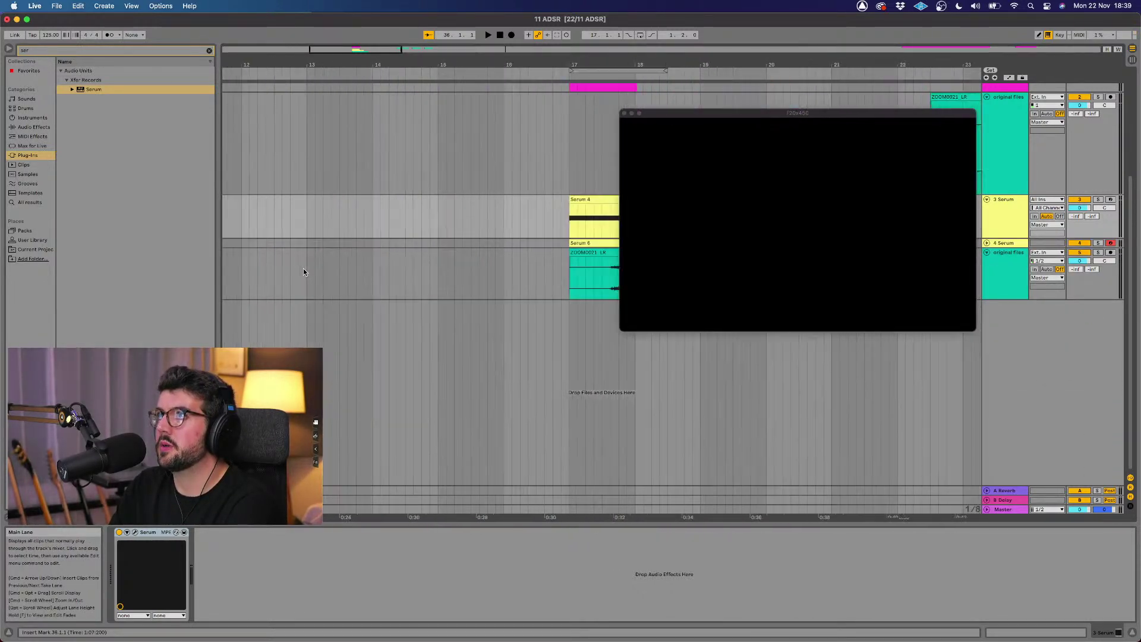
pyautogui.scroll(-6, 415, 257)
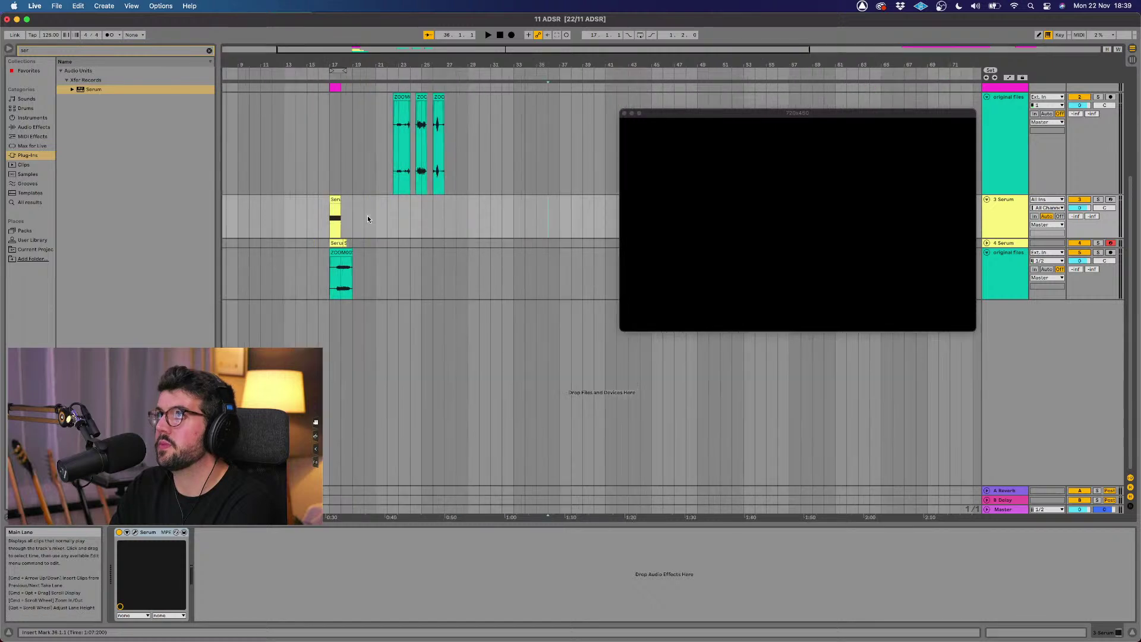
pyautogui.scroll(10, 309, 212)
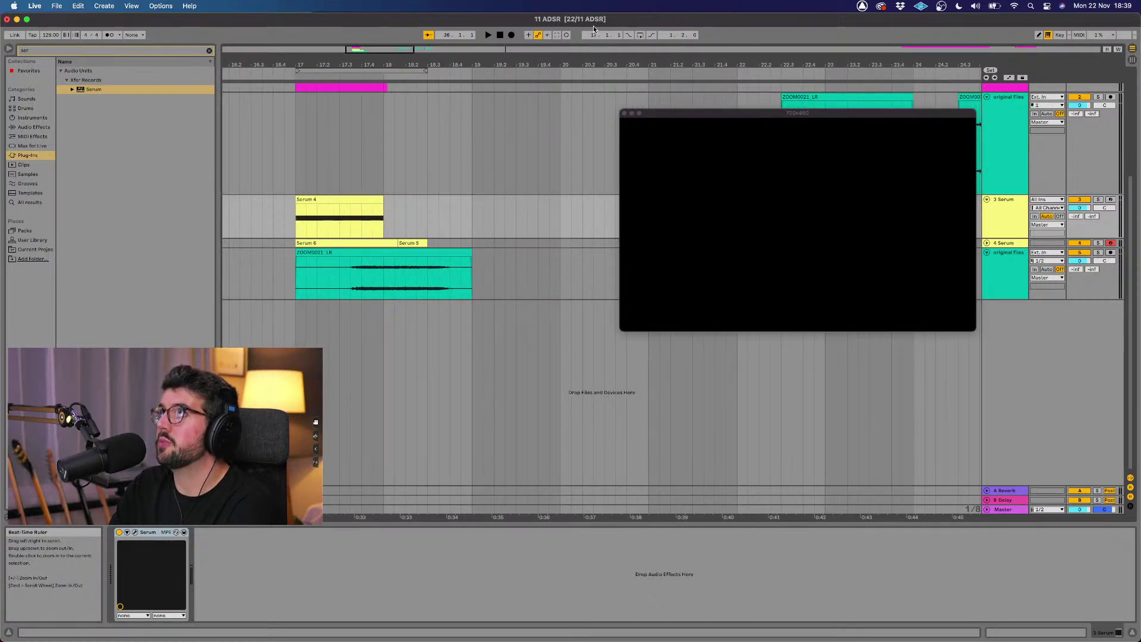
# Step: Turn the loop back on and play the bar 17 section with the added recording against the video
pyautogui.click(508, 47)
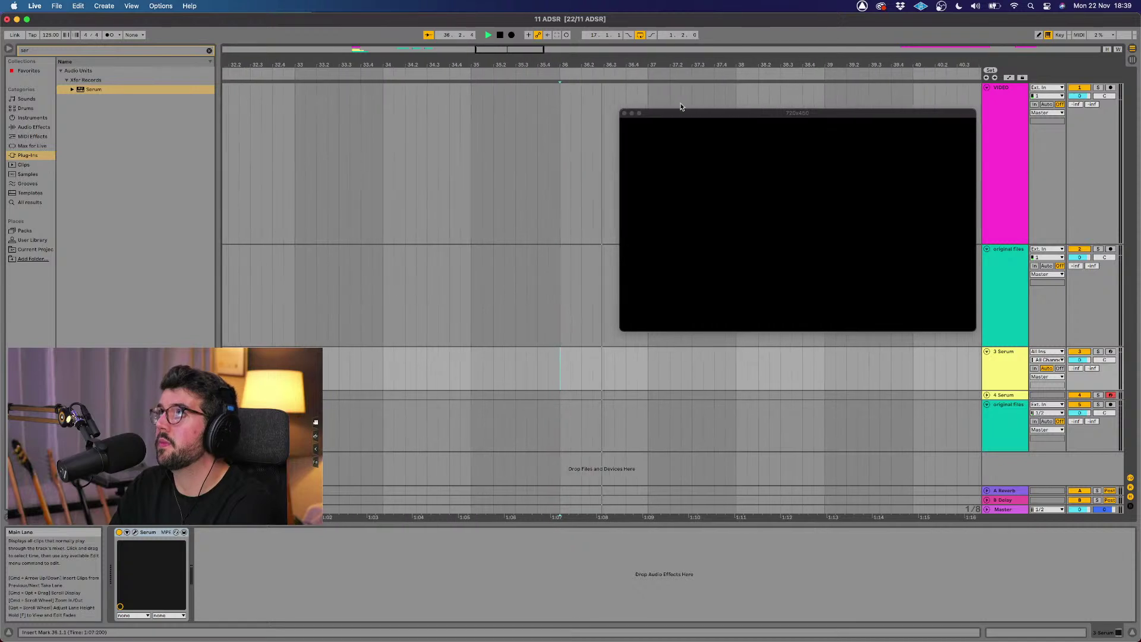
pyautogui.scroll(15, 507, 125)
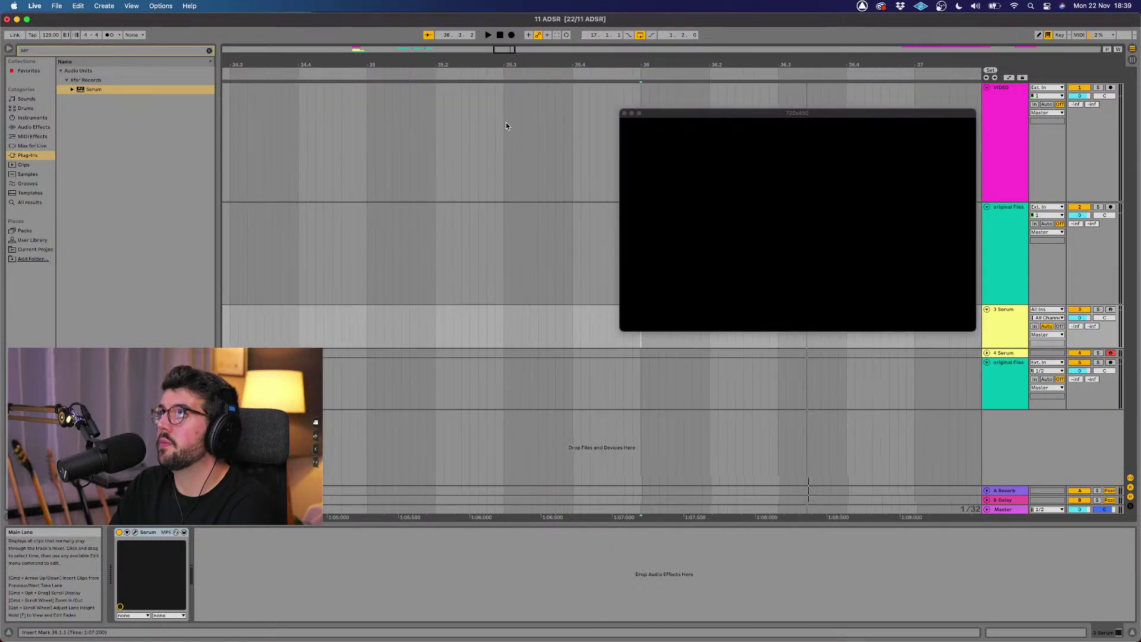
pyautogui.press('w')
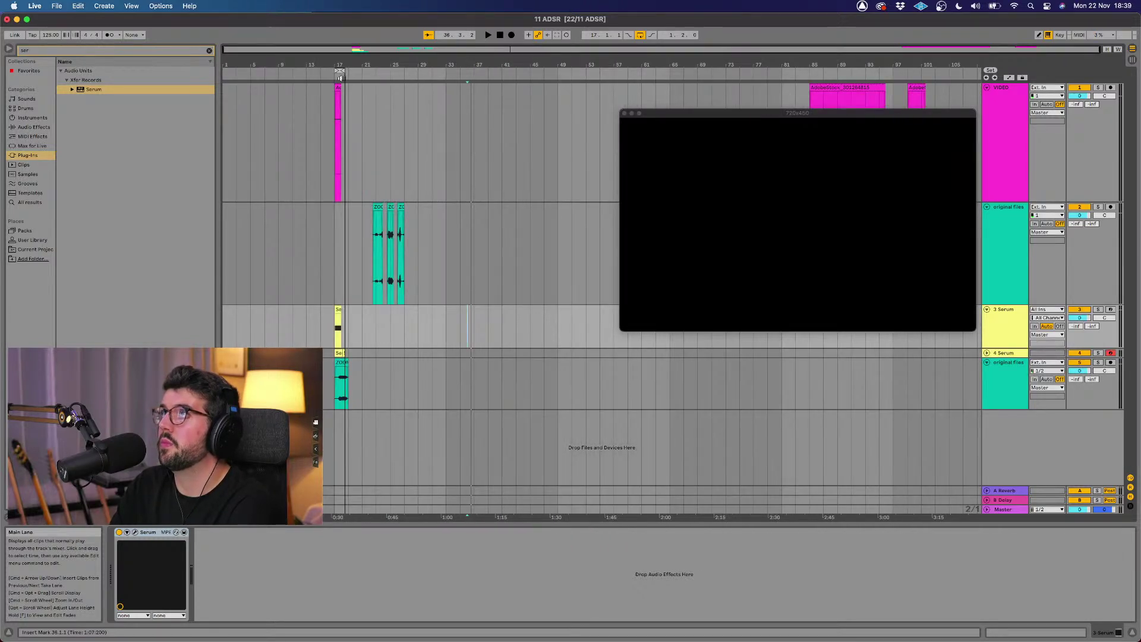
pyautogui.scroll(-5, 292, 169)
pyautogui.scroll(8, 287, 200)
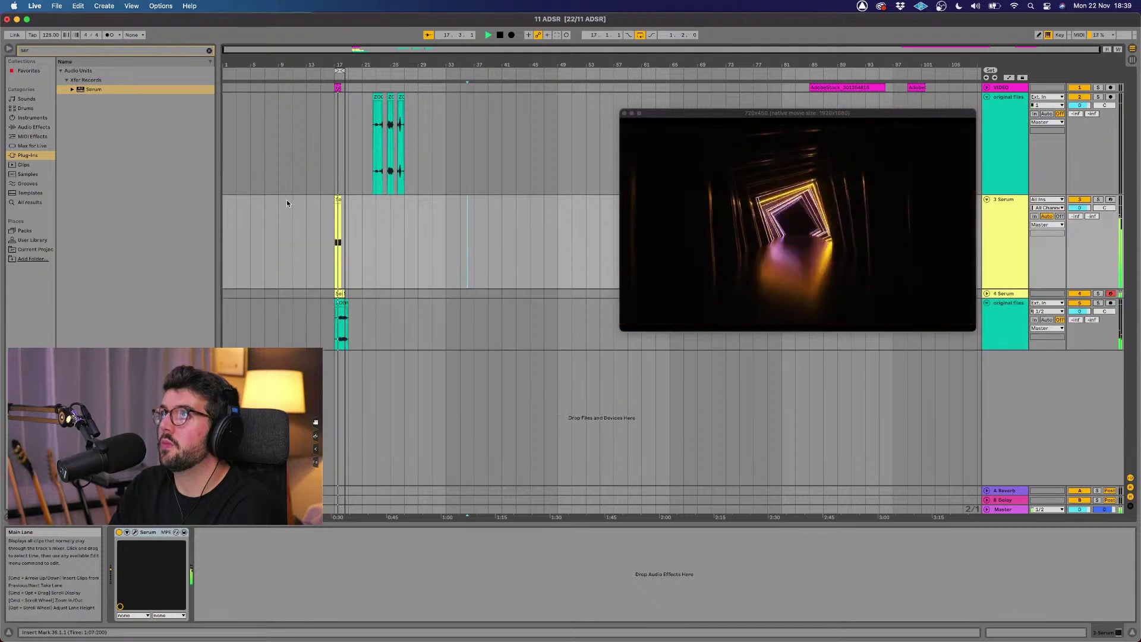
pyautogui.scroll(-5, 595, 419)
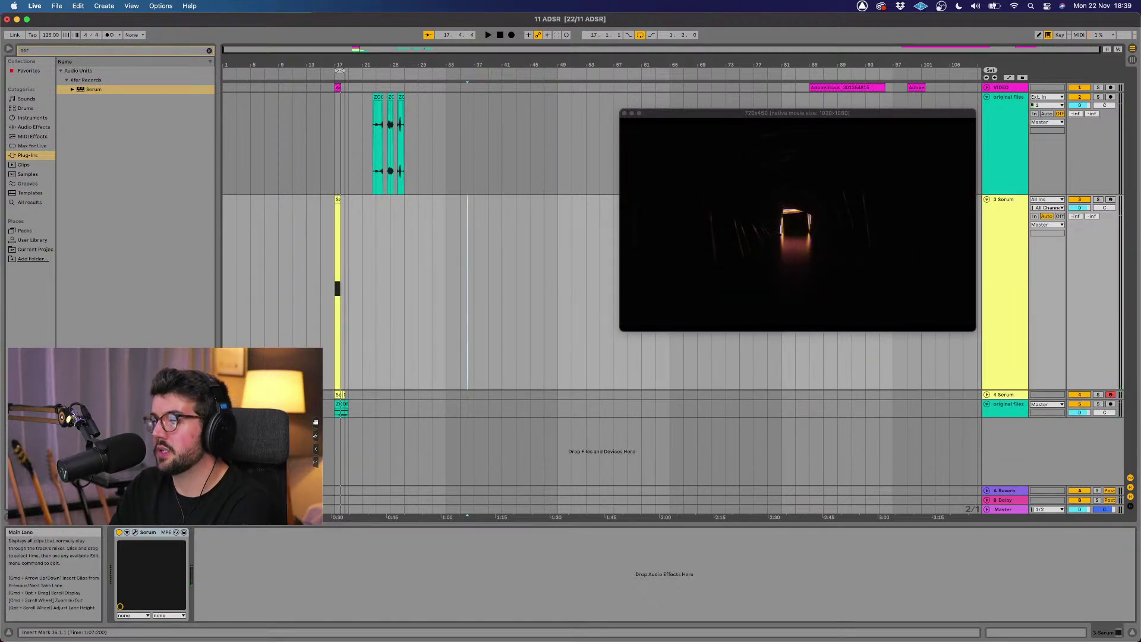
# Step: Shrink the first Serum track, enlarge the new recording's track and move the video preview clear of the bar 17 clips
pyautogui.scroll(-5, 307, 344)
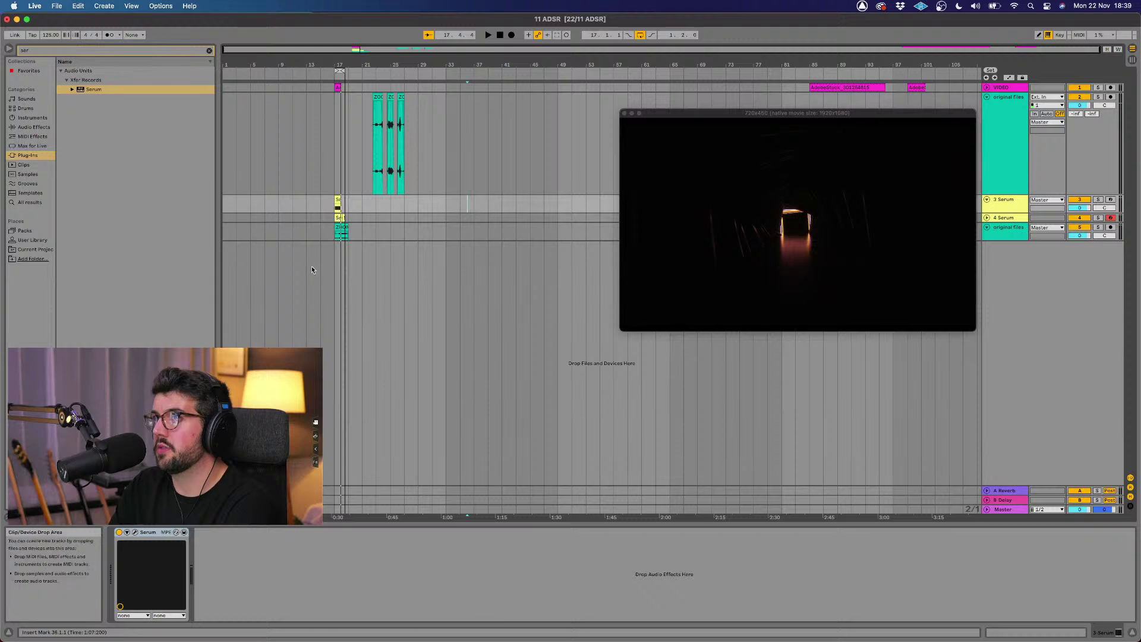
pyautogui.scroll(6, 315, 254)
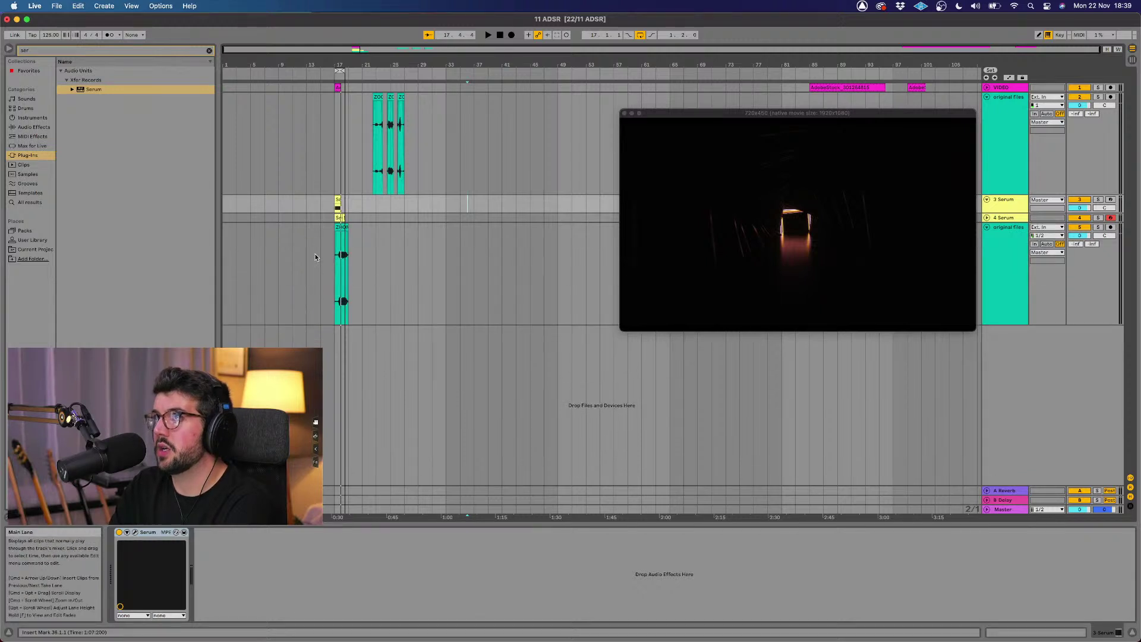
pyautogui.scroll(10, 315, 253)
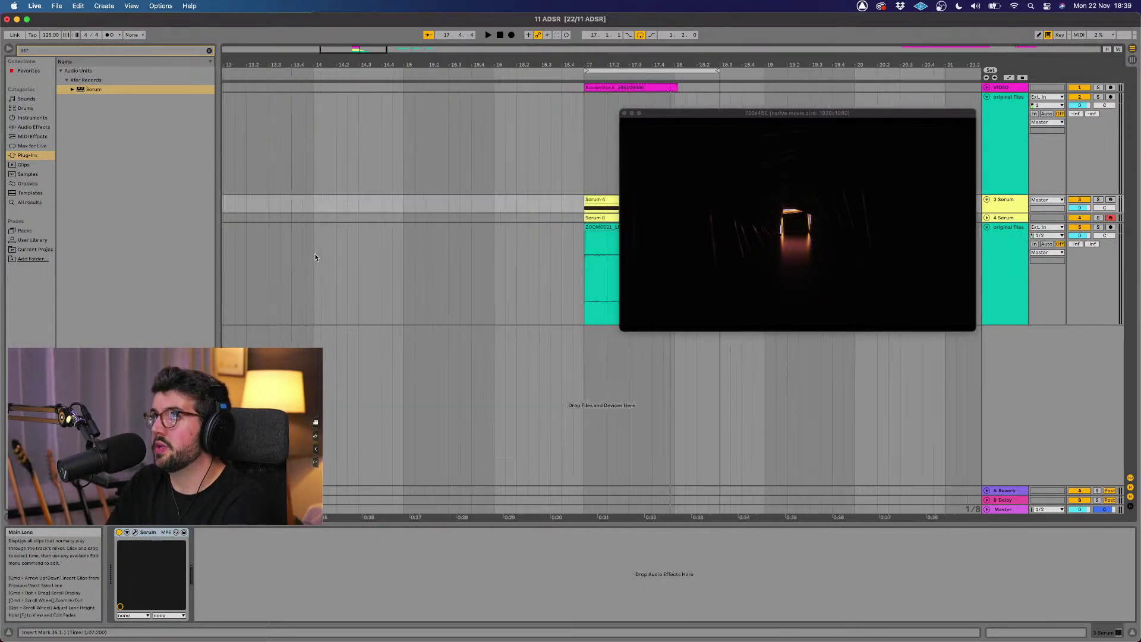
pyautogui.scroll(-4, 445, 263)
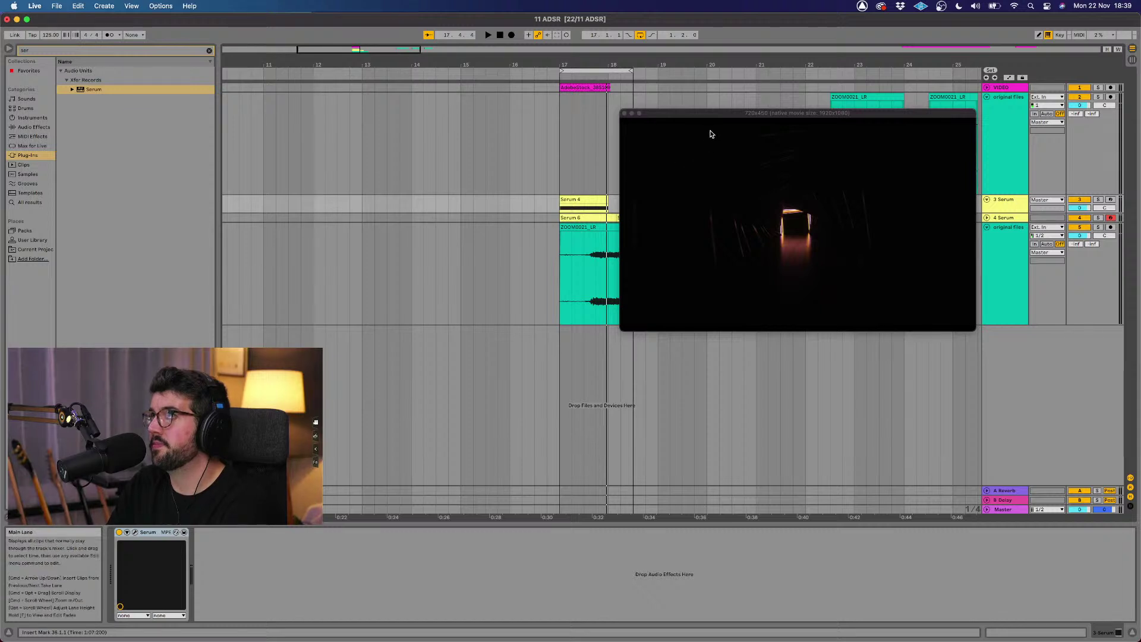
pyautogui.moveTo(722, 119); pyautogui.dragTo(748, 257)
pyautogui.scroll(-3, 674, 190)
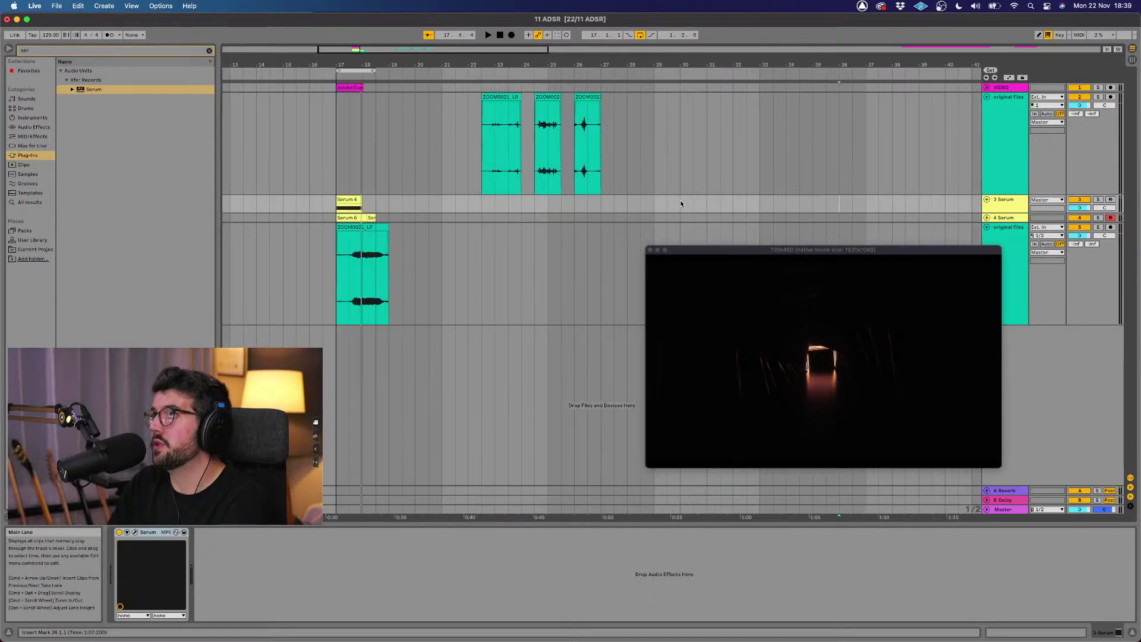
pyautogui.scroll(4, 312, 190)
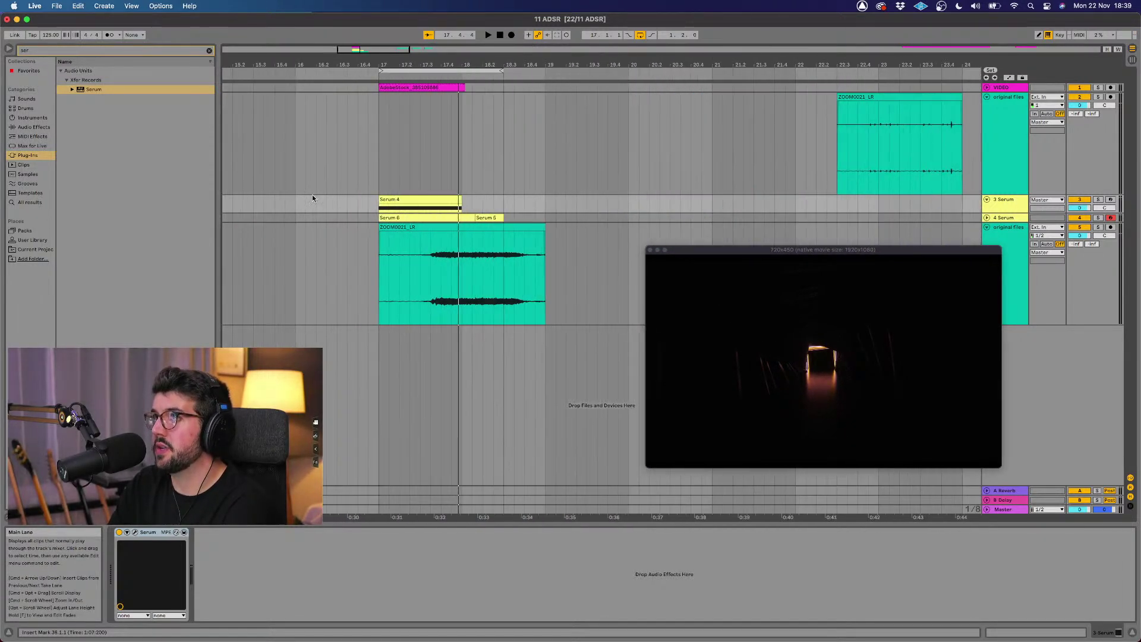
# Step: Cut the quiet lead-in from the lower ZOOM0021_LR clip and move the remaining sound back to start at bar 17
pyautogui.moveTo(429, 247); pyautogui.dragTo(317, 245)
pyautogui.press('BackSpace')
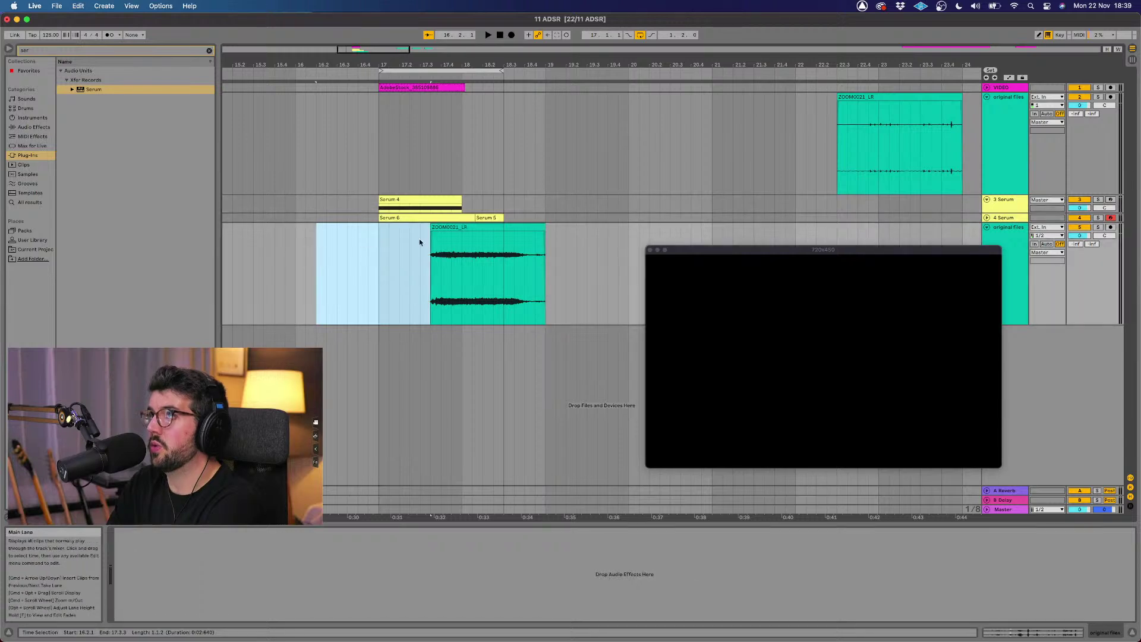
pyautogui.moveTo(477, 228); pyautogui.dragTo(421, 232)
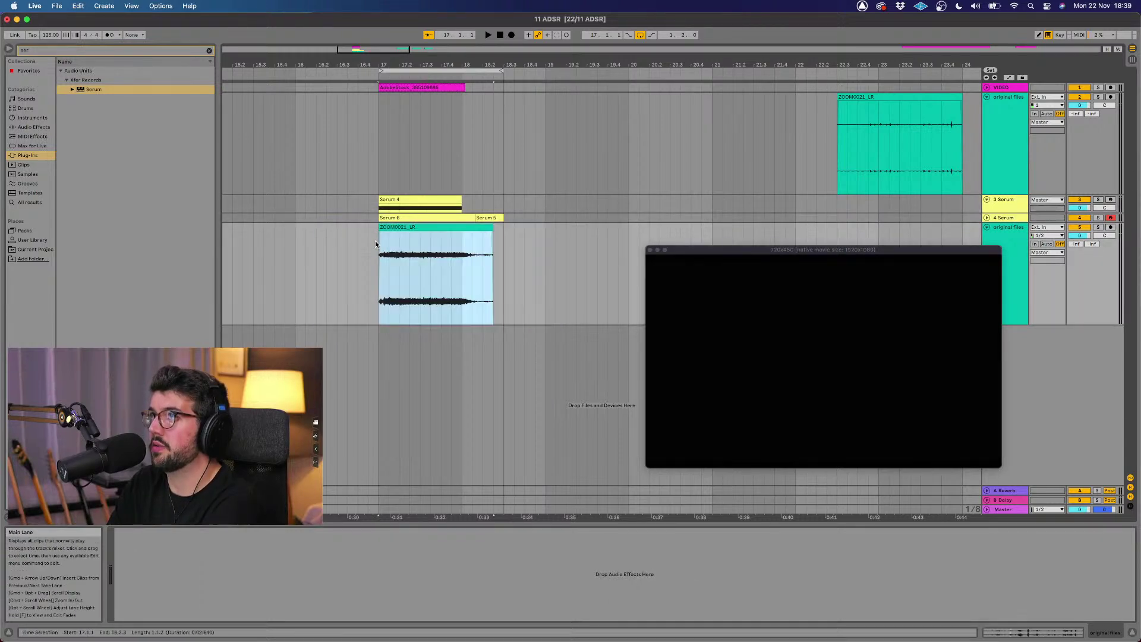
# Step: Add a short fade-in and a longer fade-out to the trimmed recording and play the section from bar 17
pyautogui.click(382, 236)
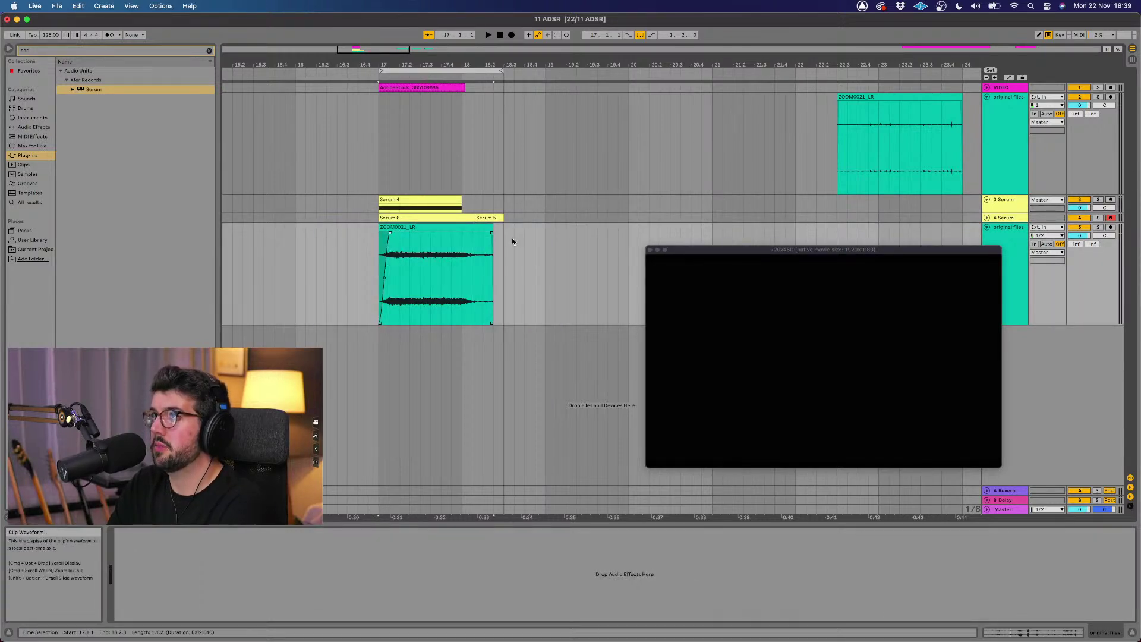
pyautogui.moveTo(473, 241); pyautogui.dragTo(470, 241)
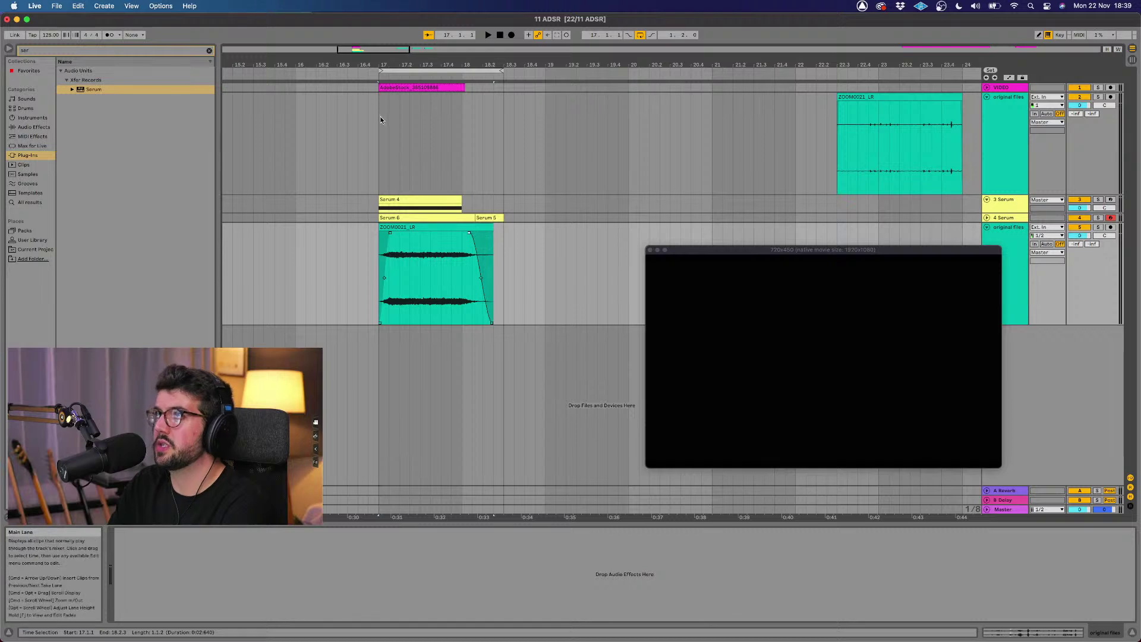
pyautogui.click(378, 74)
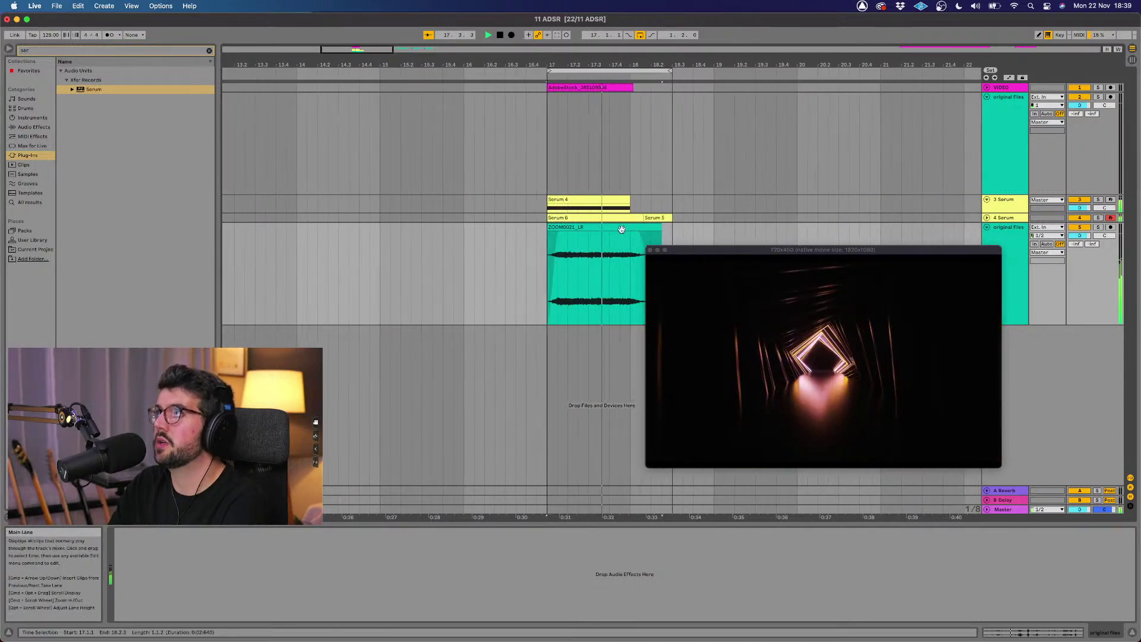
# Step: Open the trimmed recording's waveform and move the video preview up so it clears the clip detail view
pyautogui.click(581, 227)
pyautogui.doubleClick(580, 226)
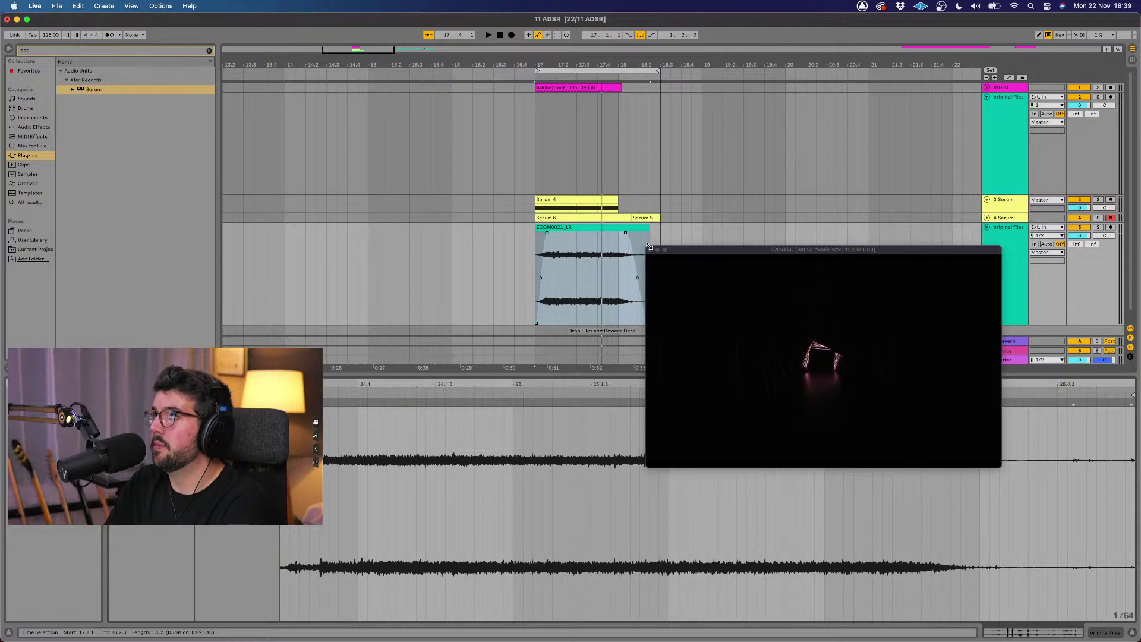
pyautogui.moveTo(713, 253); pyautogui.dragTo(726, 141)
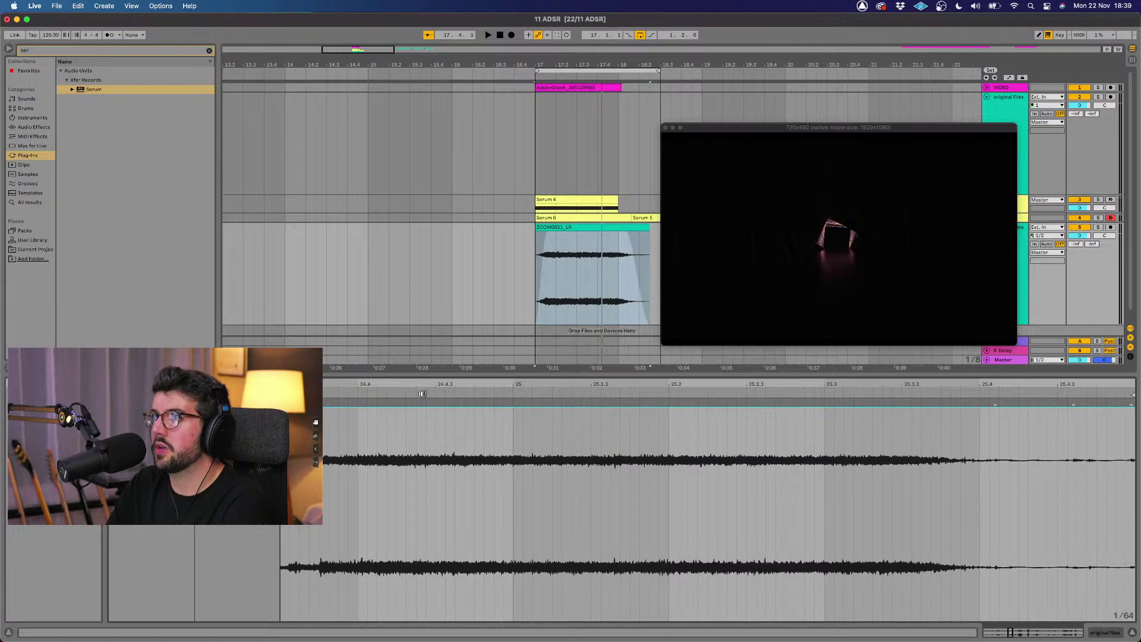
pyautogui.rightClick(587, 230)
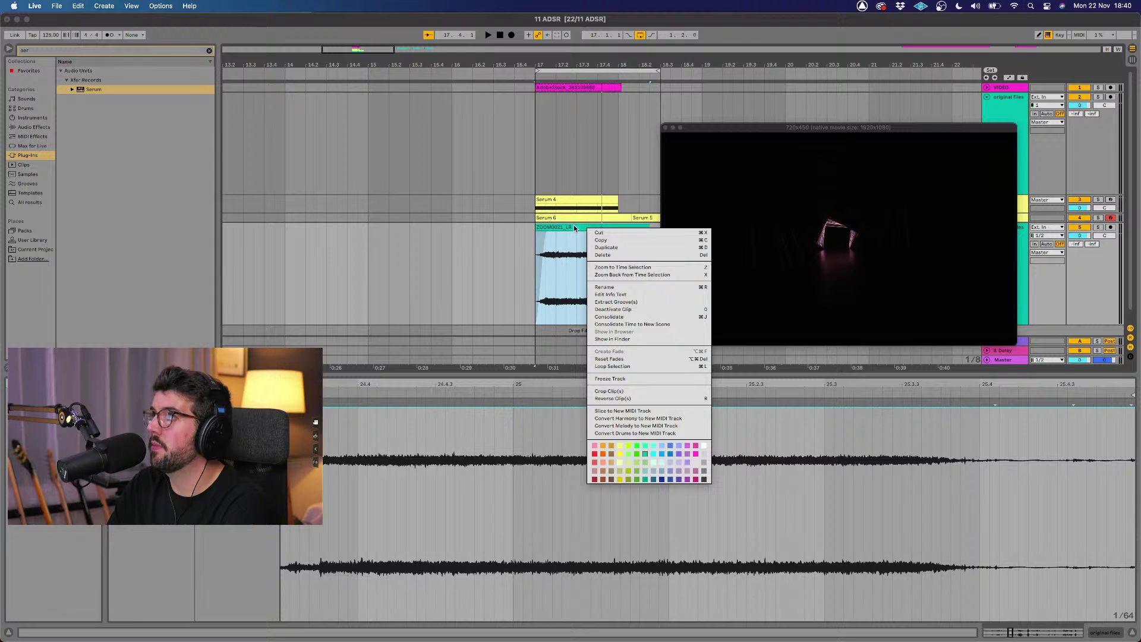
pyautogui.click(426, 221)
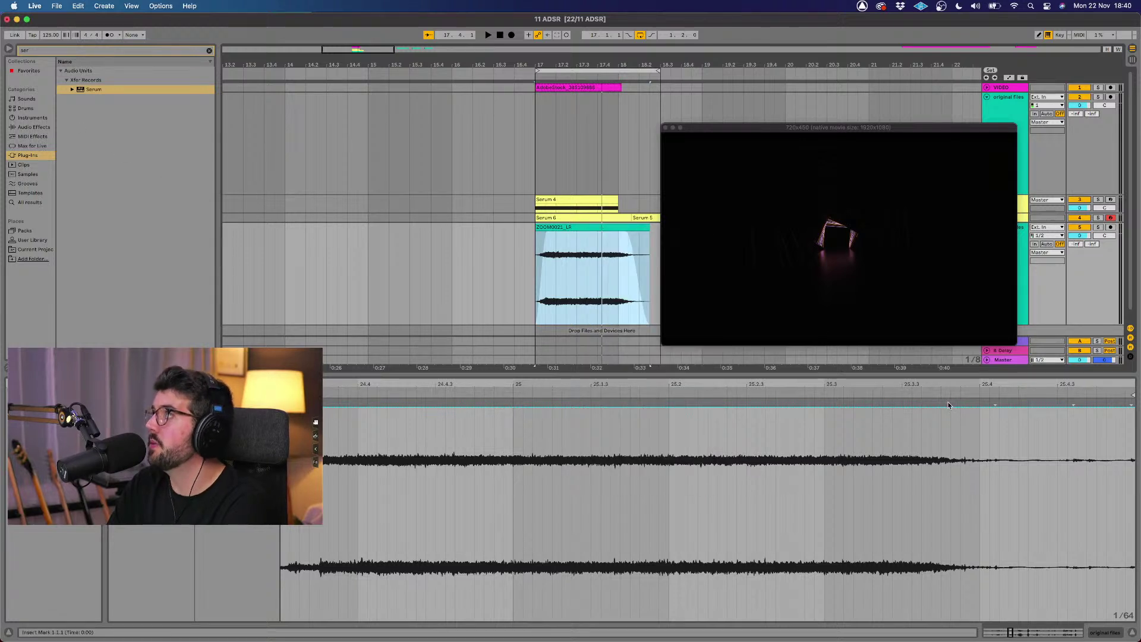
pyautogui.click(516, 289)
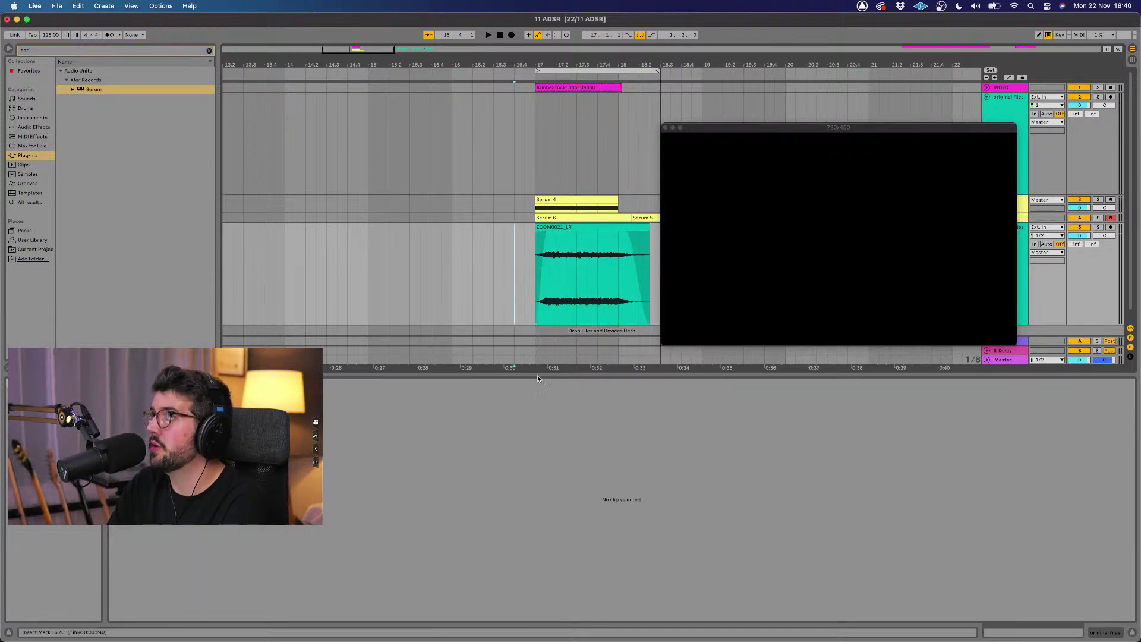
# Step: Open the notes of the Serum 6 clip and reduce the height of the lower recording's track
pyautogui.click(583, 208)
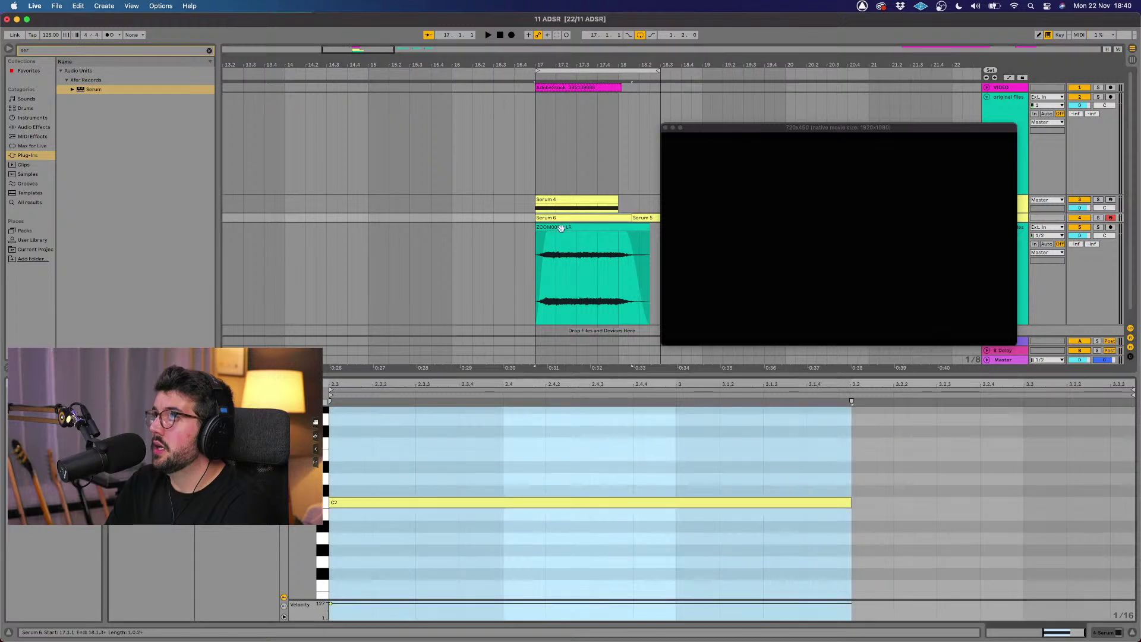
pyautogui.scroll(-1, 485, 273)
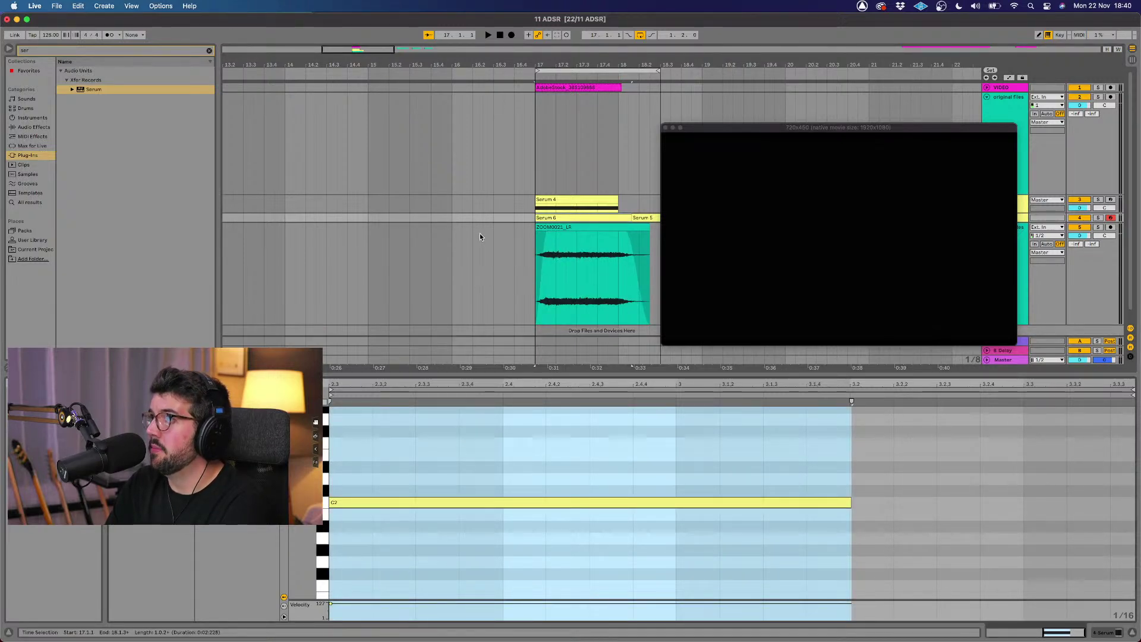
pyautogui.scroll(-2, 481, 238)
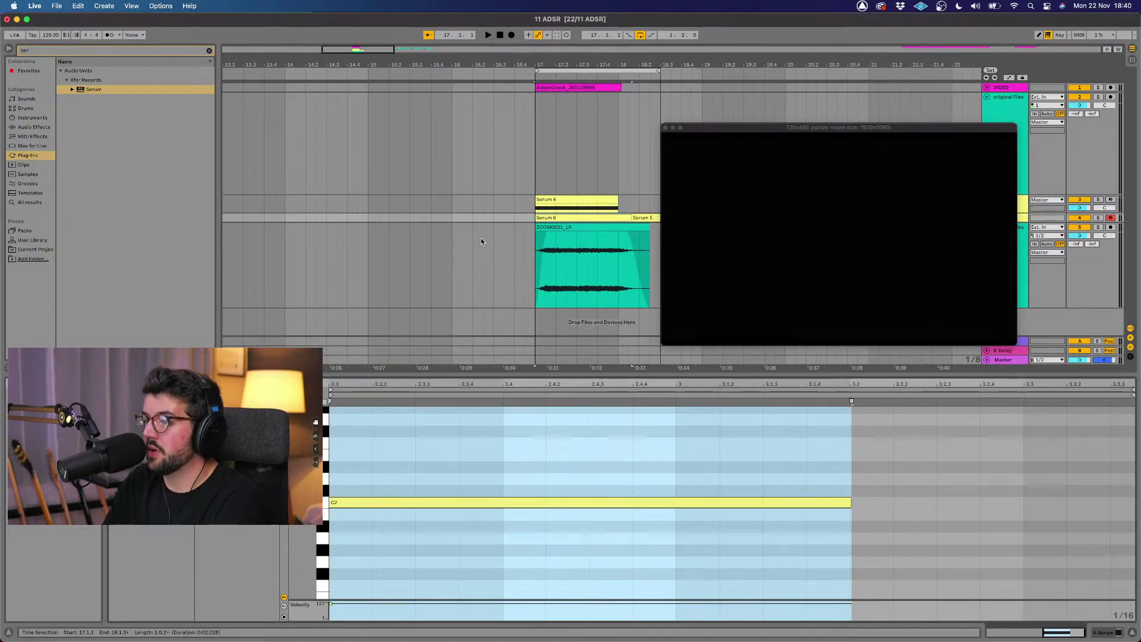
# Step: Create a new Simpler track below the recording and load the trimmed bar 17 ZOOM0021_LR clip into it
pyautogui.click(209, 50)
pyautogui.click(35, 128)
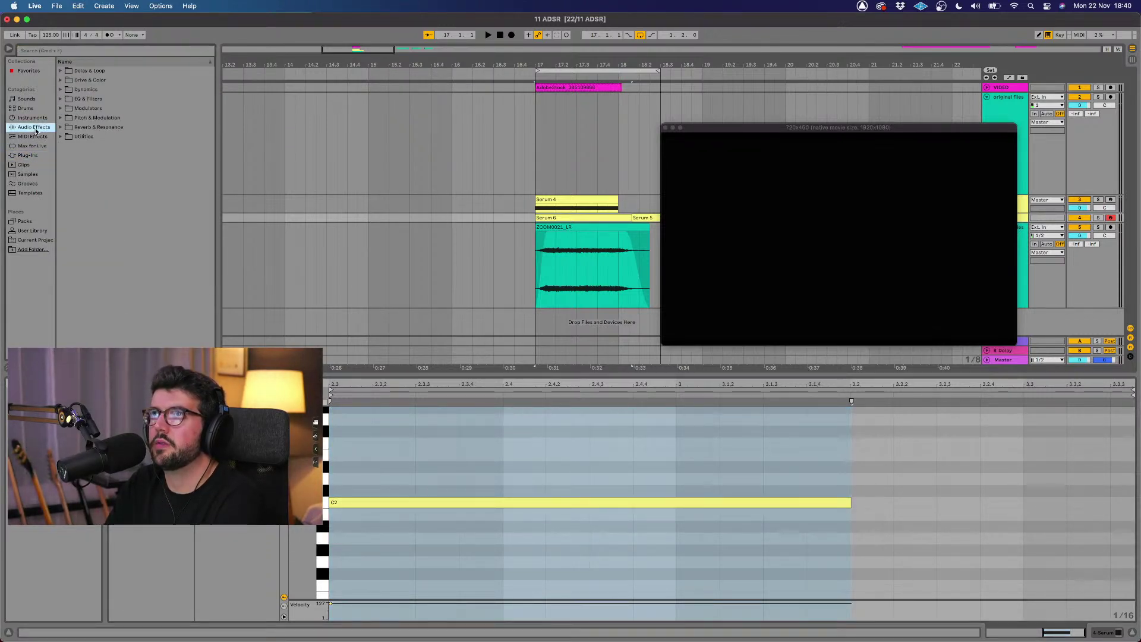
pyautogui.click(27, 118)
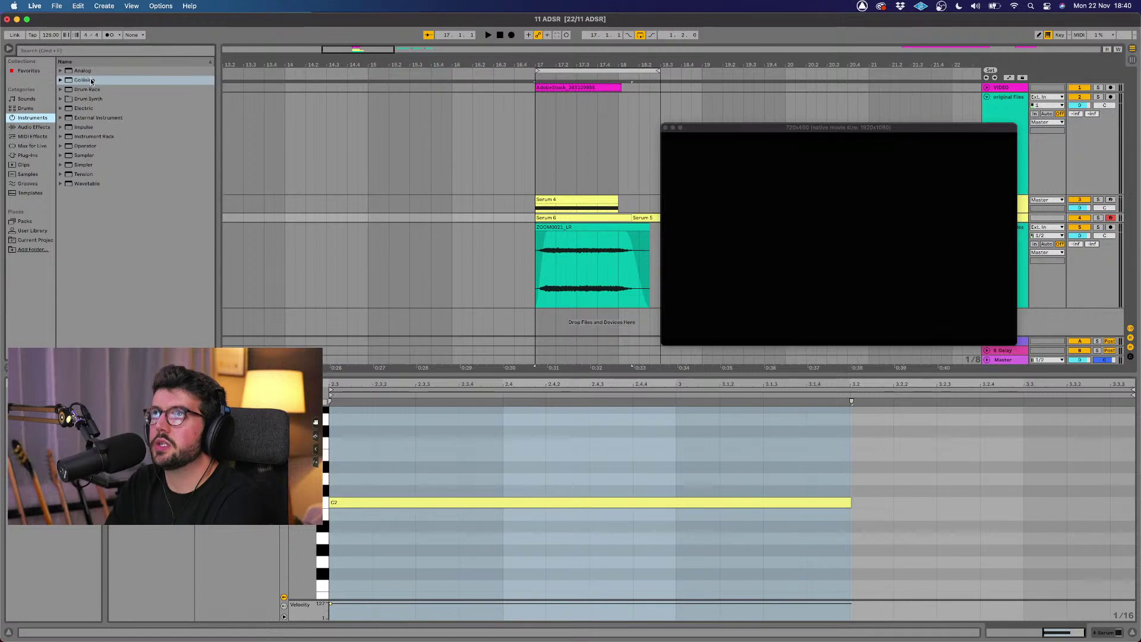
pyautogui.moveTo(78, 165); pyautogui.dragTo(523, 307)
pyautogui.moveTo(320, 570); pyautogui.dragTo(321, 568)
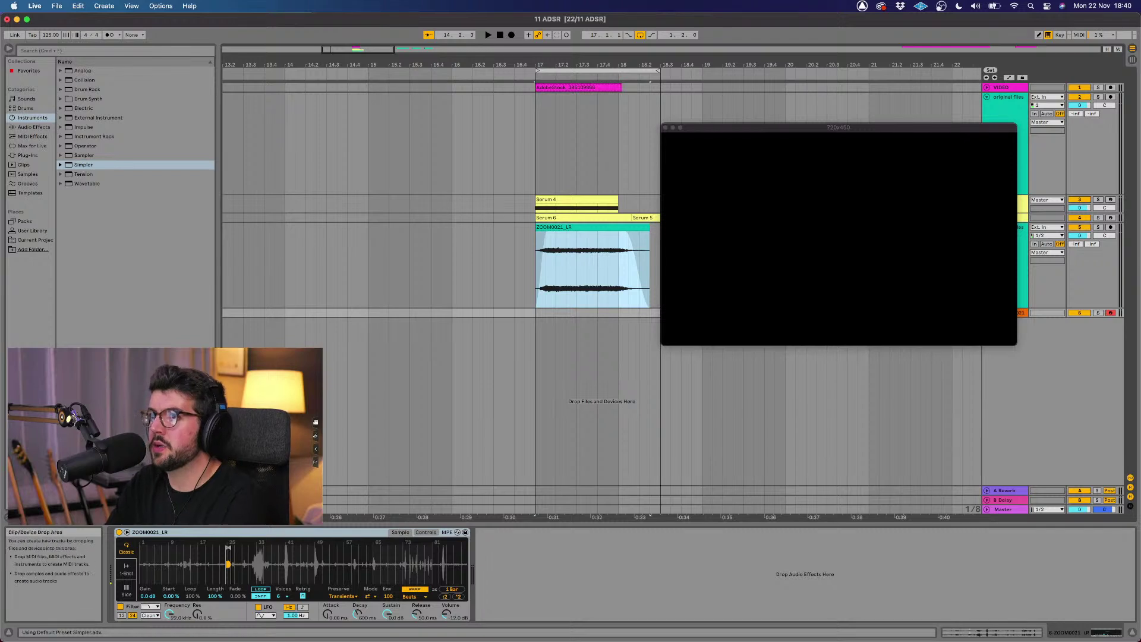
# Step: Set Simpler's spread to 72 % and lower the low-pass filter's cutoff to about 3.35 kHz
pyautogui.click(425, 533)
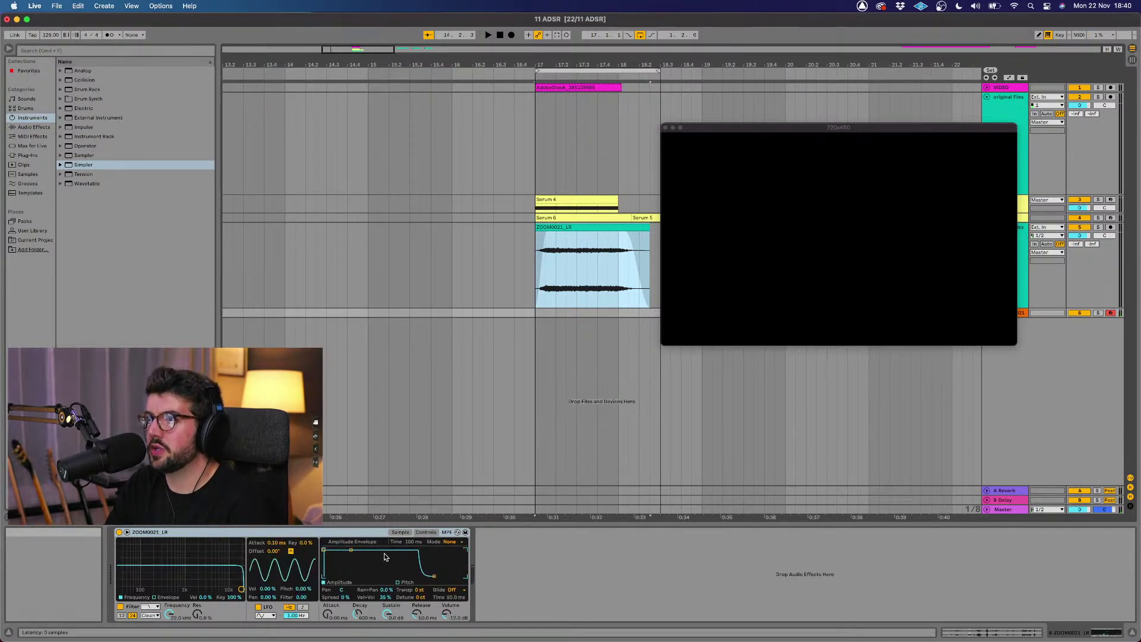
pyautogui.moveTo(345, 597); pyautogui.dragTo(344, 596)
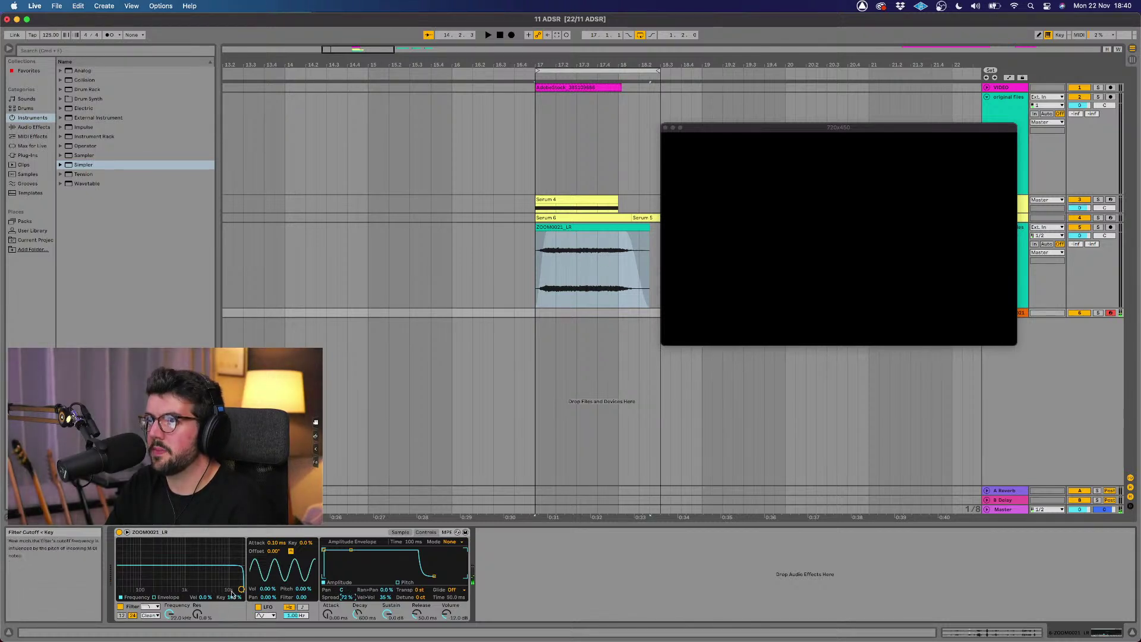
pyautogui.moveTo(241, 589); pyautogui.dragTo(200, 579)
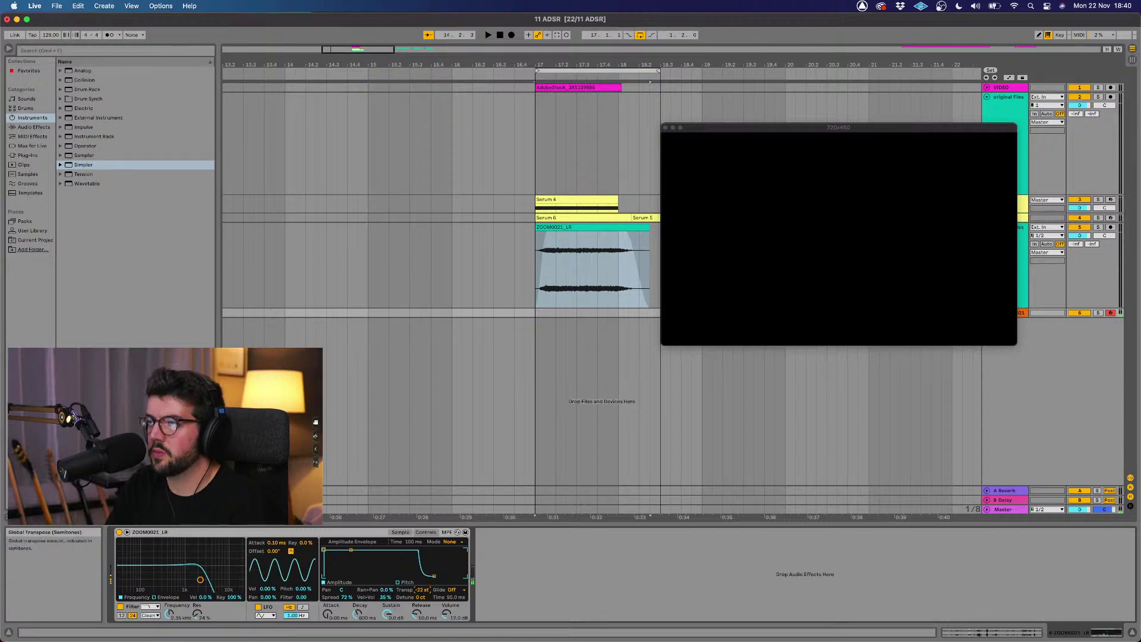
# Step: Lengthen Simpler's amplitude attack and release, and fully reopen the filter to 22 kHz
pyautogui.moveTo(327, 614); pyautogui.dragTo(327, 610)
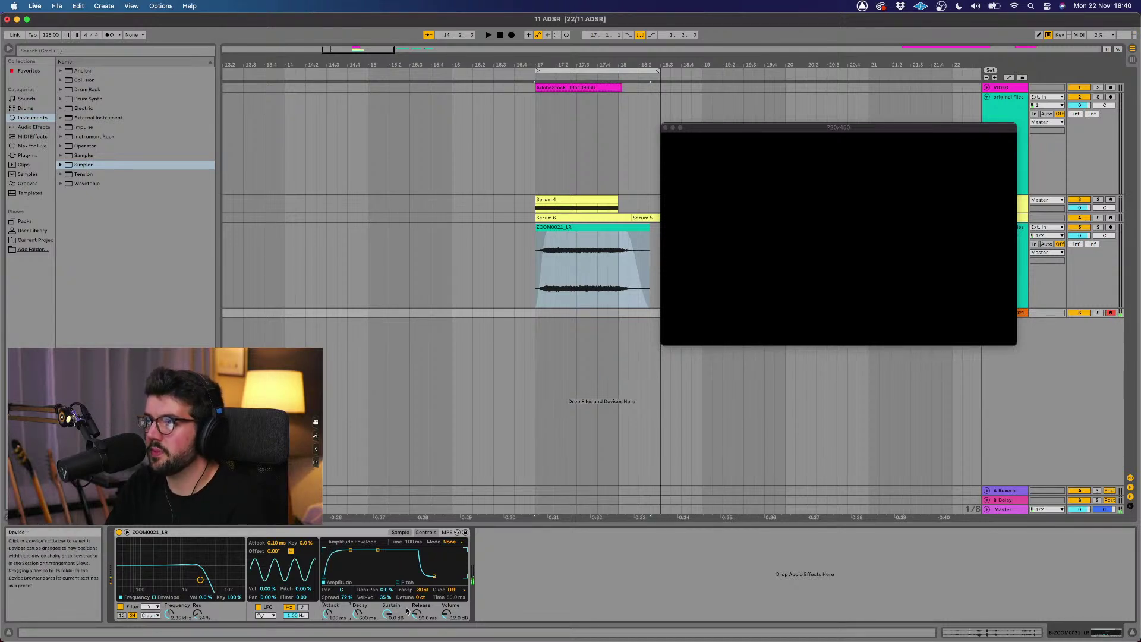
pyautogui.moveTo(417, 616); pyautogui.dragTo(417, 595)
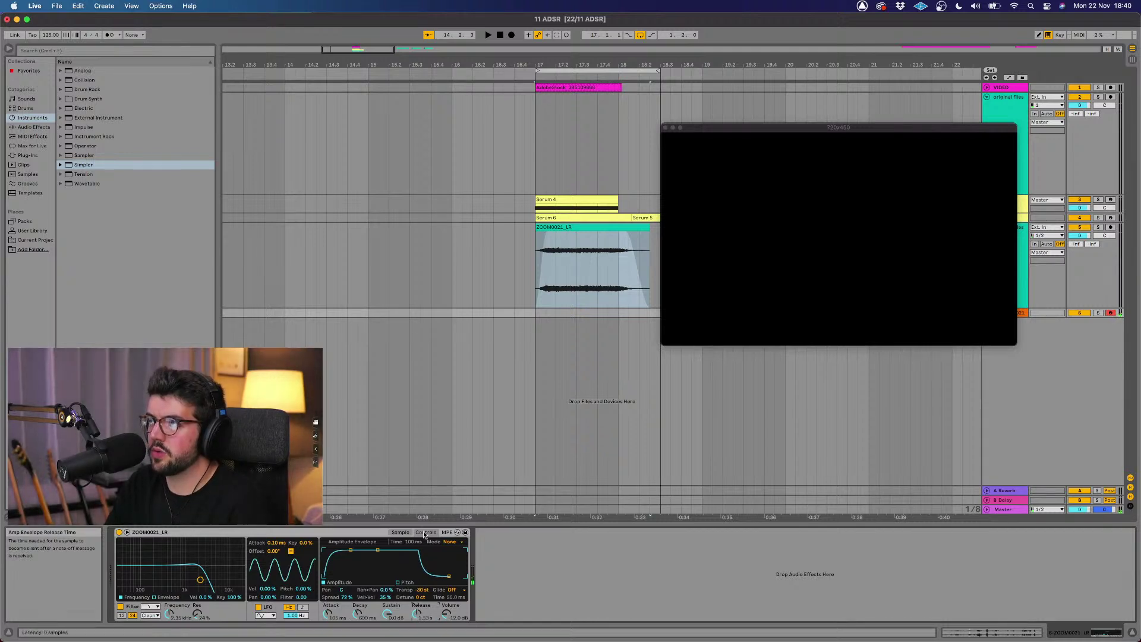
pyautogui.moveTo(198, 582); pyautogui.dragTo(241, 588)
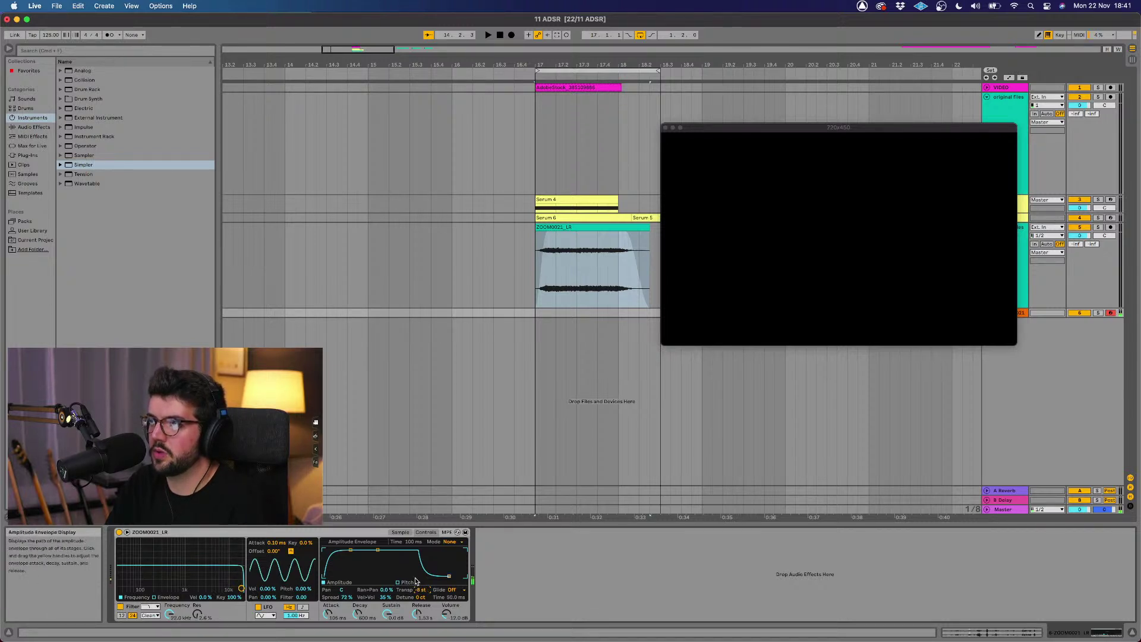
# Step: Raise the Simpler sample's gain to 13 dB and bring the whole loud burst into view in the sample display
pyautogui.click(400, 532)
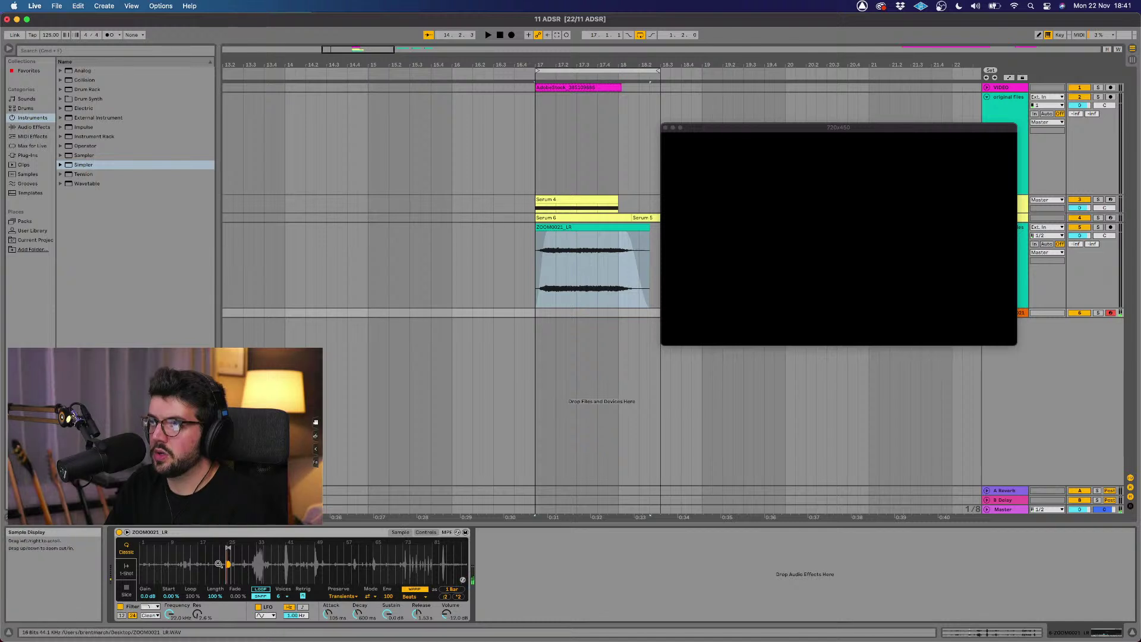
pyautogui.moveTo(227, 563); pyautogui.dragTo(228, 592)
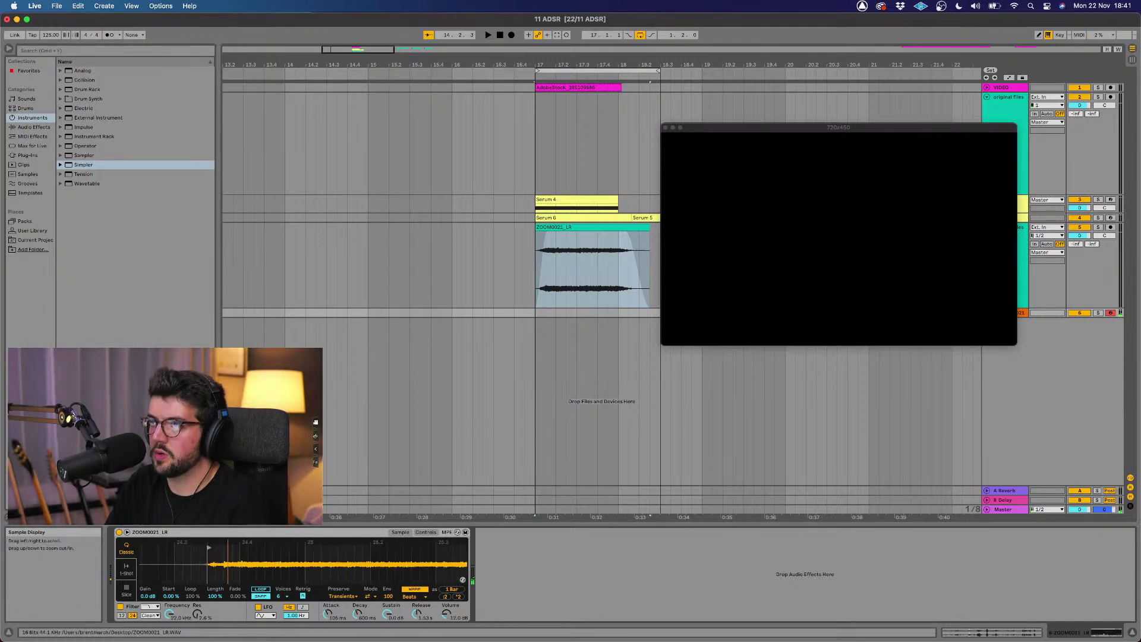
pyautogui.moveTo(151, 596)
pyautogui.mouseDown()
pyautogui.moveTo(151, 574)
pyautogui.moveTo(149, 601)
pyautogui.mouseUp()
pyautogui.moveTo(250, 559); pyautogui.dragTo(251, 538)
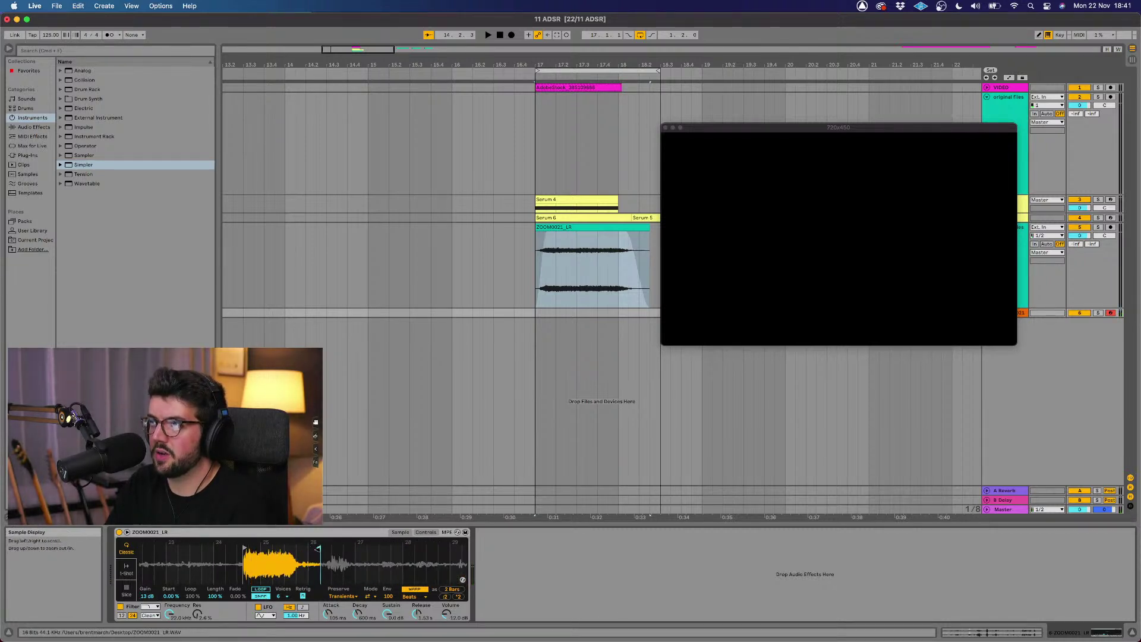
# Step: Try the sample's quiet tail alone with 20 dB gain, then restore the burst's start and 13 dB gain
pyautogui.moveTo(246, 548); pyautogui.dragTo(300, 549)
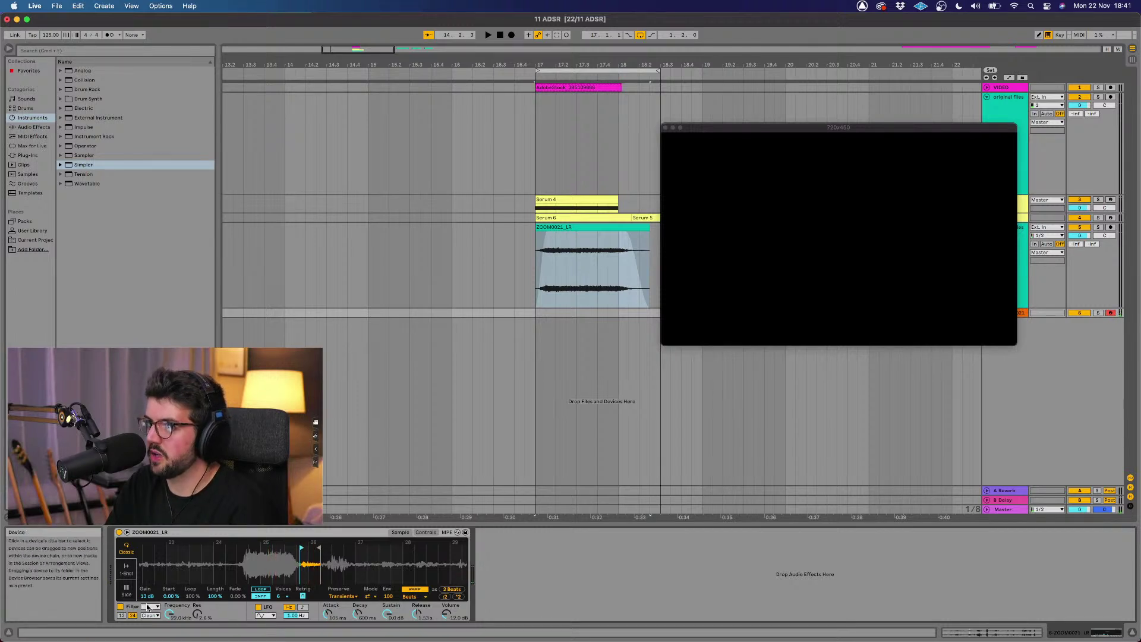
pyautogui.moveTo(147, 597); pyautogui.dragTo(146, 588)
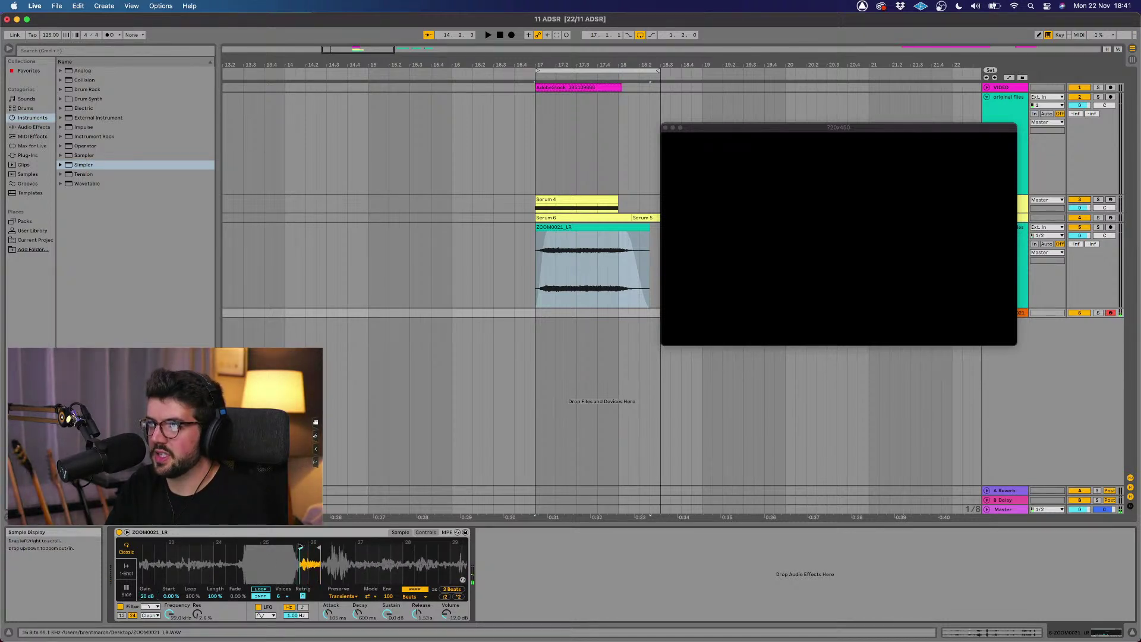
pyautogui.moveTo(302, 545); pyautogui.dragTo(243, 546)
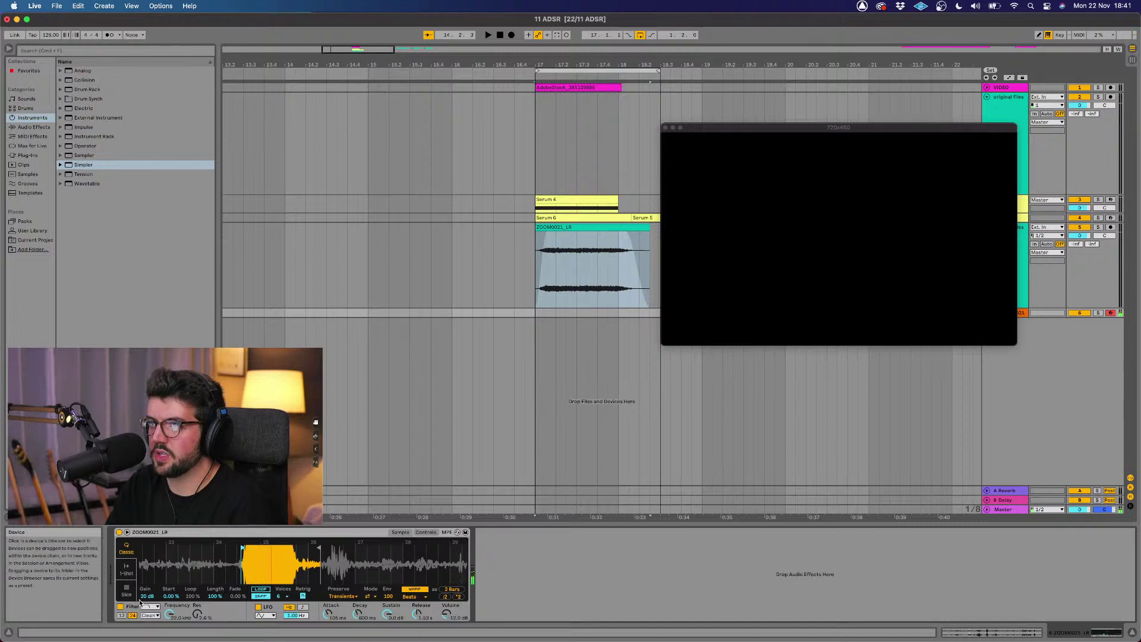
pyautogui.moveTo(146, 596); pyautogui.dragTo(147, 603)
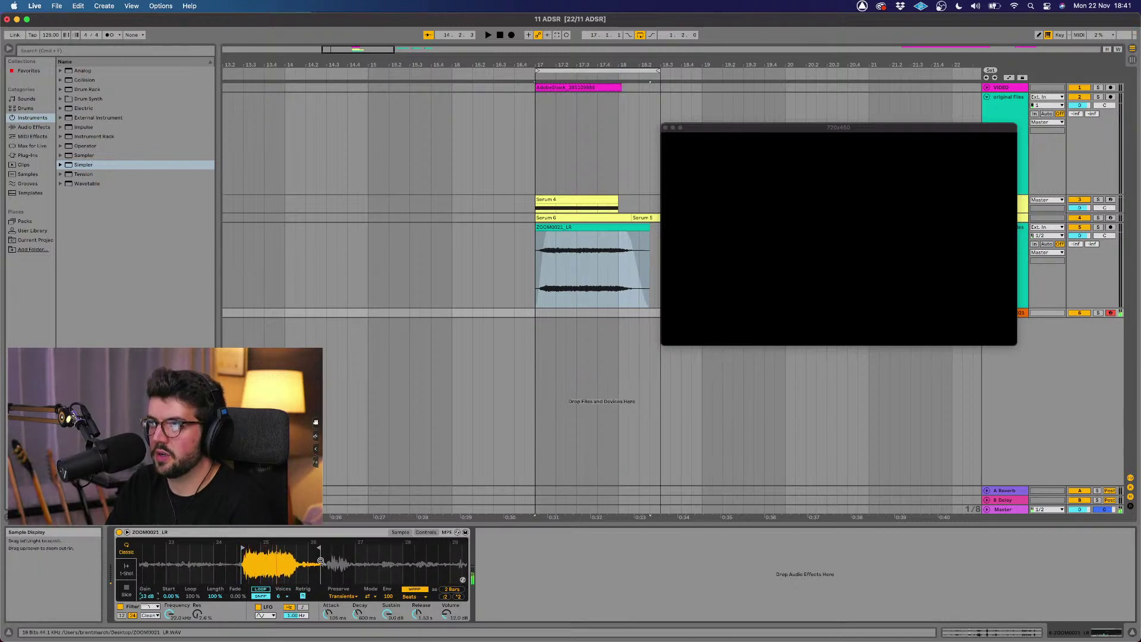
# Step: Shorten the Simpler sample region so it ends where the loud burst stops
pyautogui.moveTo(318, 549); pyautogui.dragTo(244, 547)
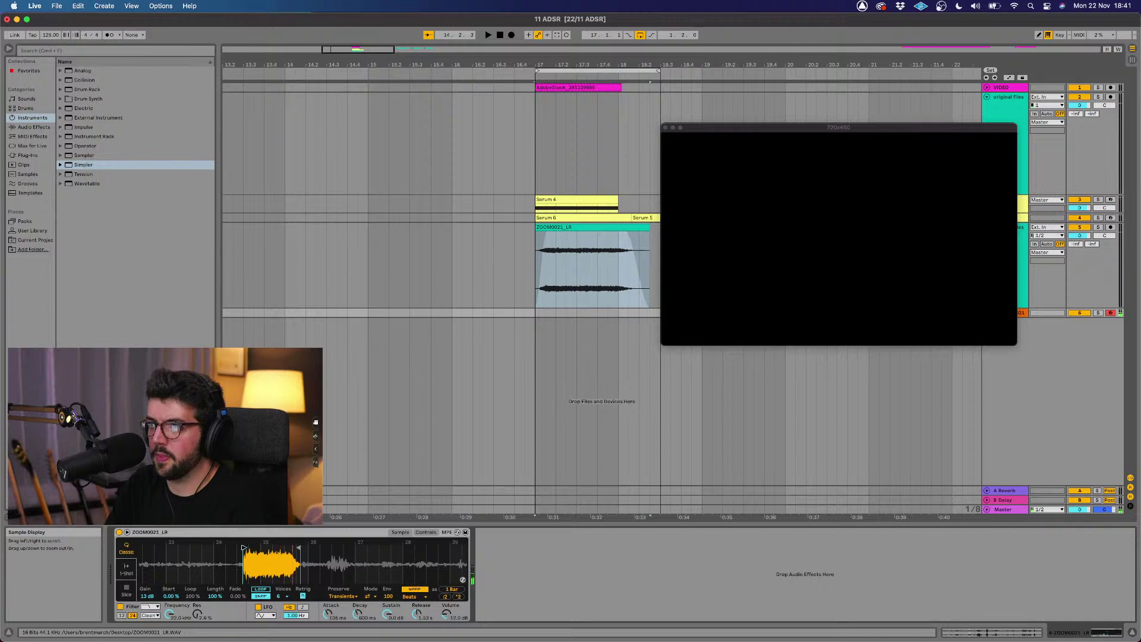
# Step: Change Simpler's filter to a band-pass centred at about 484 Hz with a resonance of about 43 %
pyautogui.click(425, 532)
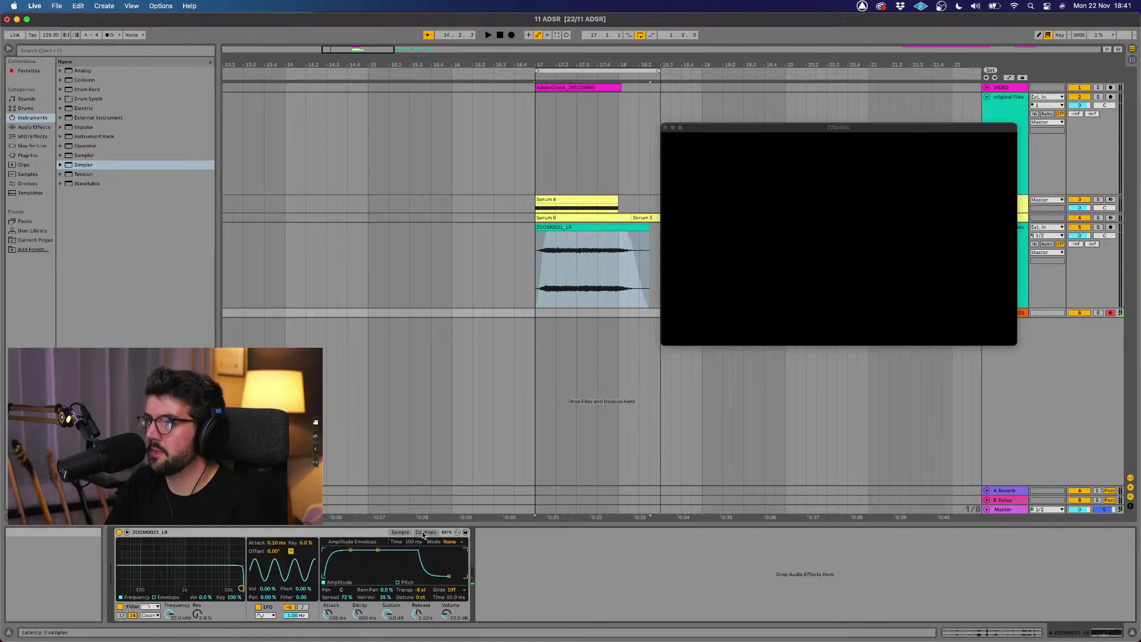
pyautogui.moveTo(241, 588); pyautogui.dragTo(214, 578)
pyautogui.click(154, 607)
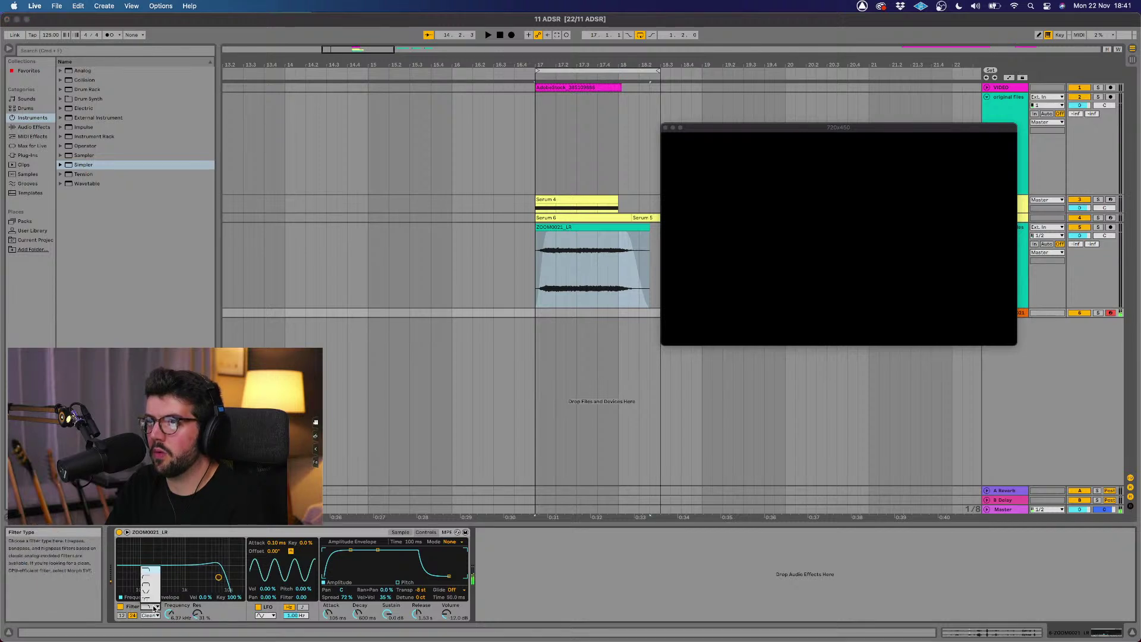
pyautogui.click(153, 586)
pyautogui.moveTo(223, 579); pyautogui.dragTo(171, 576)
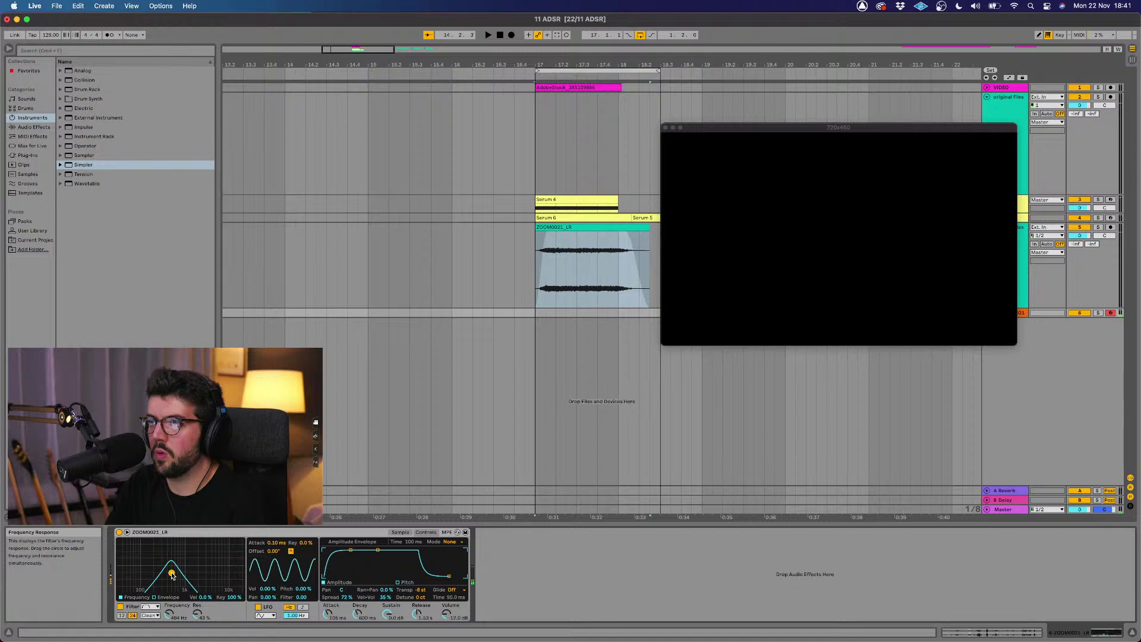
pyautogui.click(150, 607)
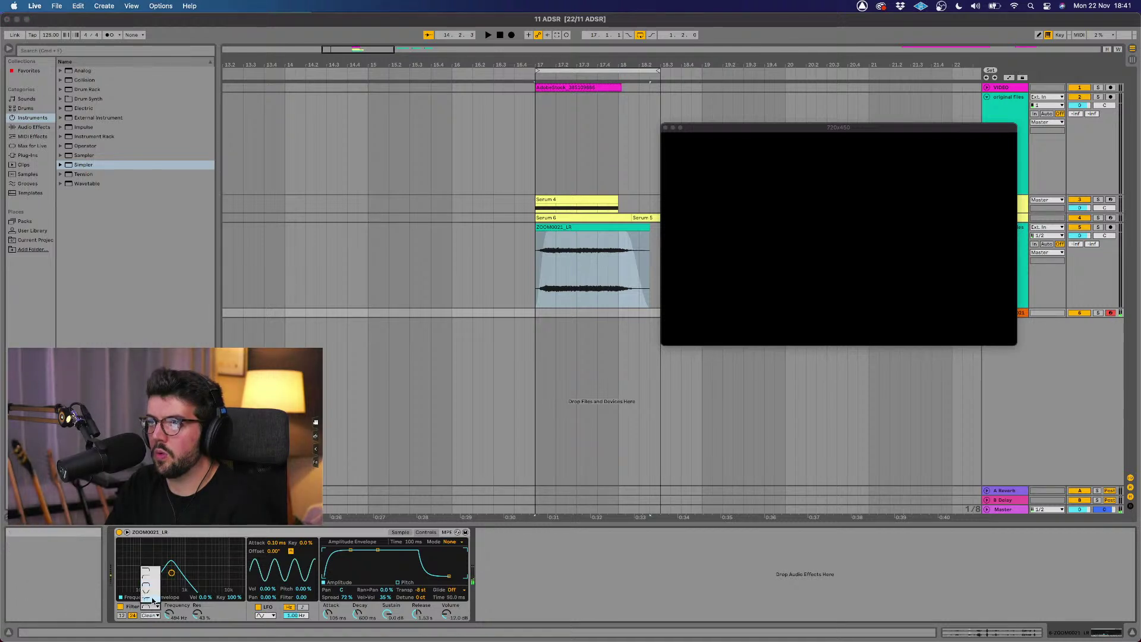
pyautogui.click(154, 585)
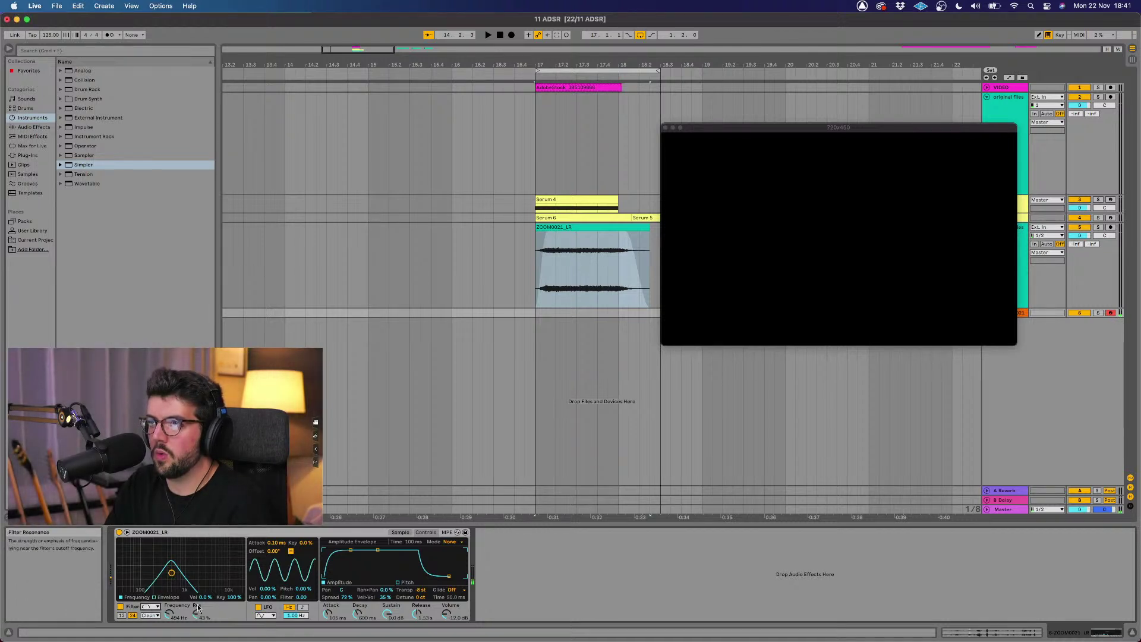
# Step: Set Simpler's band-pass filter to the 12 dB slope and broaden it around about 521 Hz with roughly 21 % resonance
pyautogui.click(122, 616)
pyautogui.moveTo(174, 580); pyautogui.dragTo(173, 584)
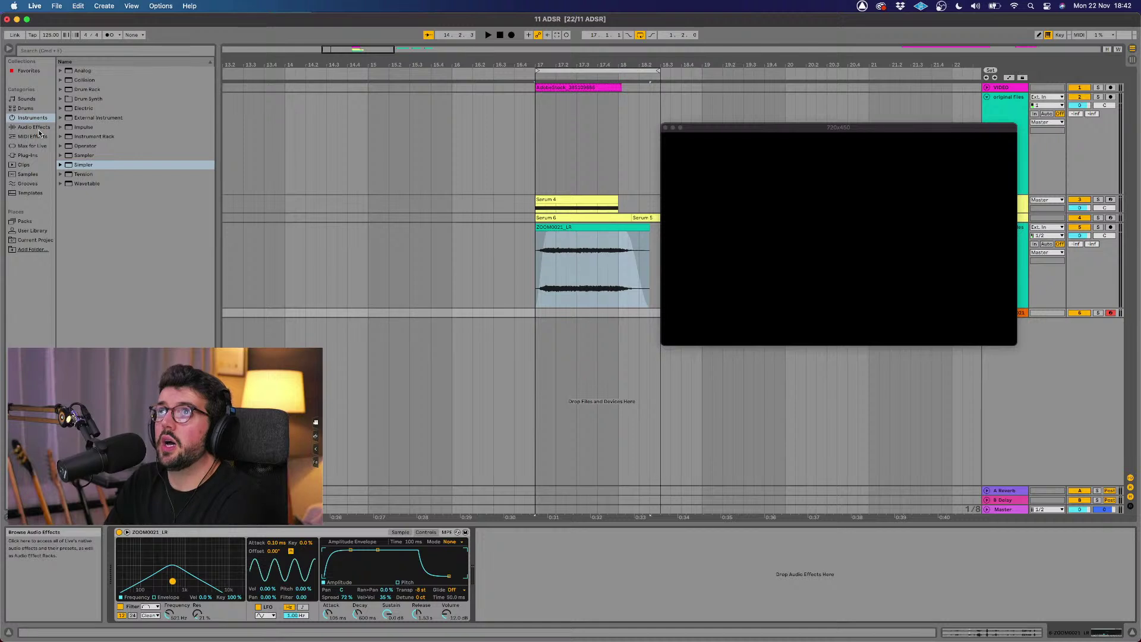
# Step: Add a Hybrid Reverb from the Reverb & Resonance audio effects after Simpler on the sample's track
pyautogui.click(37, 127)
pyautogui.click(76, 128)
pyautogui.click(60, 128)
pyautogui.moveTo(97, 146)
pyautogui.mouseDown()
pyautogui.moveTo(355, 371)
pyautogui.moveTo(524, 585)
pyautogui.moveTo(616, 485)
pyautogui.moveTo(609, 463)
pyautogui.mouseUp()
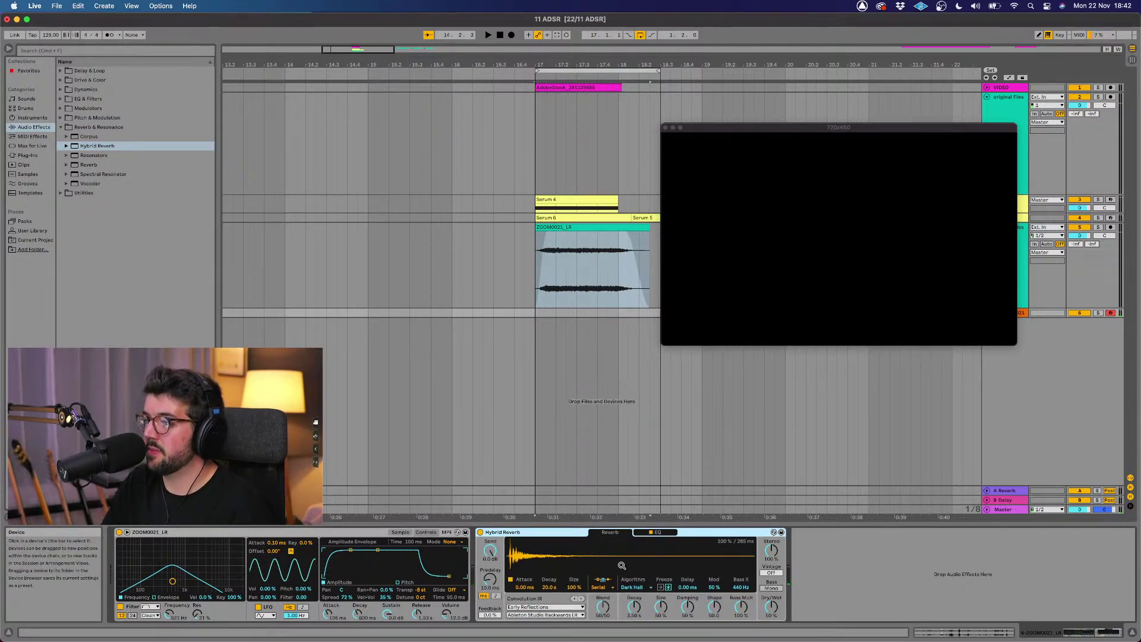
# Step: Try Hybrid Reverb with a Textures impulse response and the blend set fully to convolution
pyautogui.click(542, 607)
pyautogui.click(591, 594)
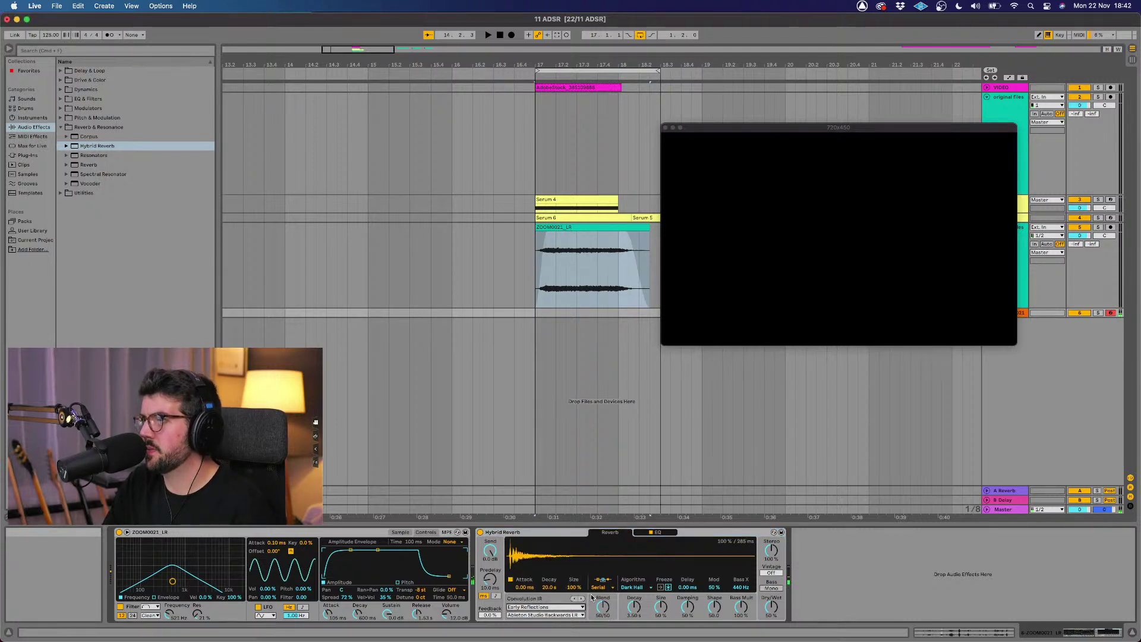
pyautogui.click(614, 588)
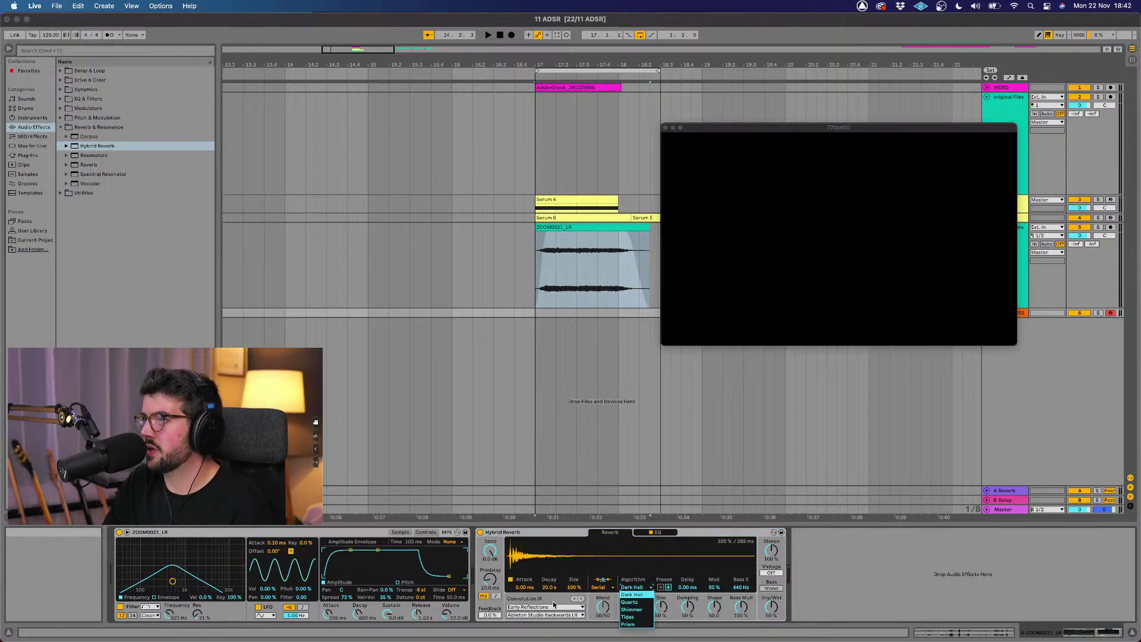
pyautogui.click(618, 591)
pyautogui.click(554, 607)
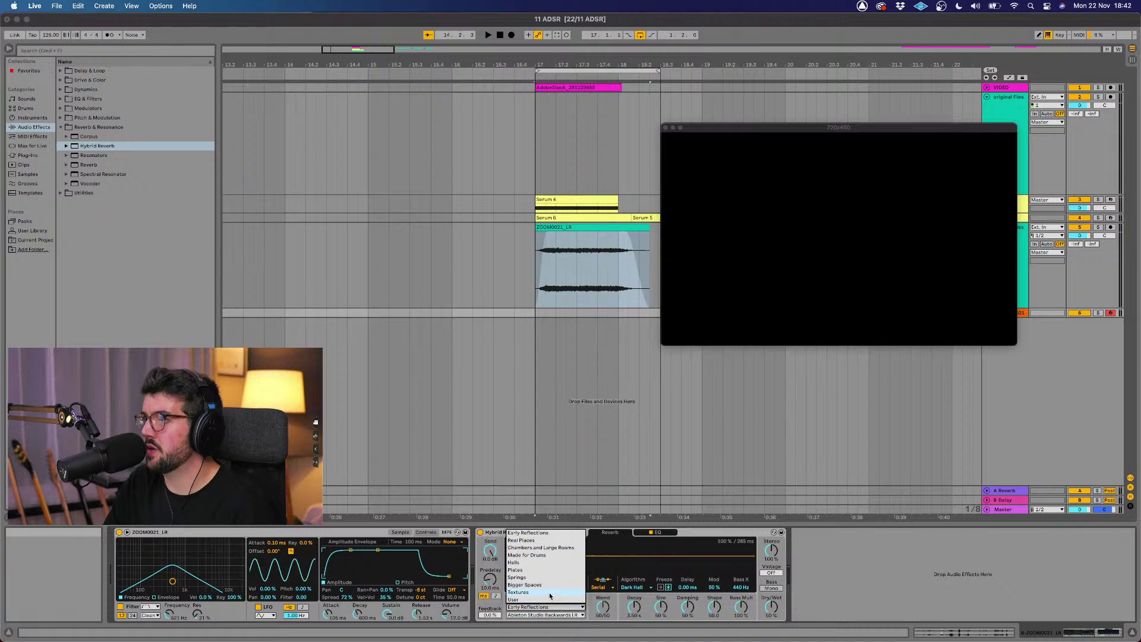
pyautogui.click(550, 594)
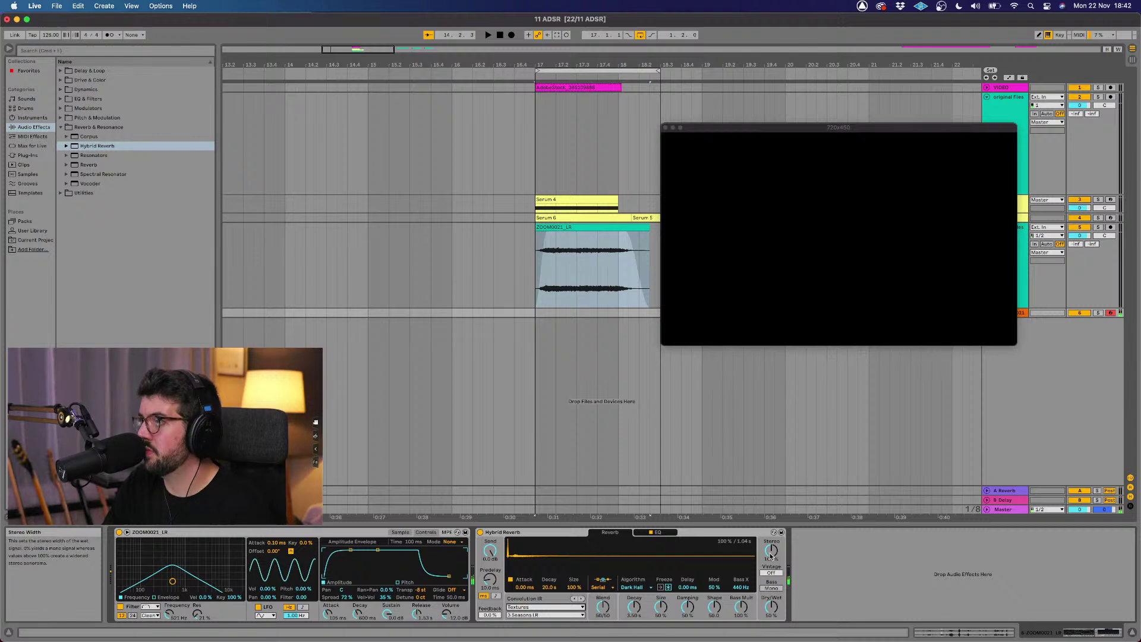
pyautogui.moveTo(603, 606); pyautogui.dragTo(602, 577)
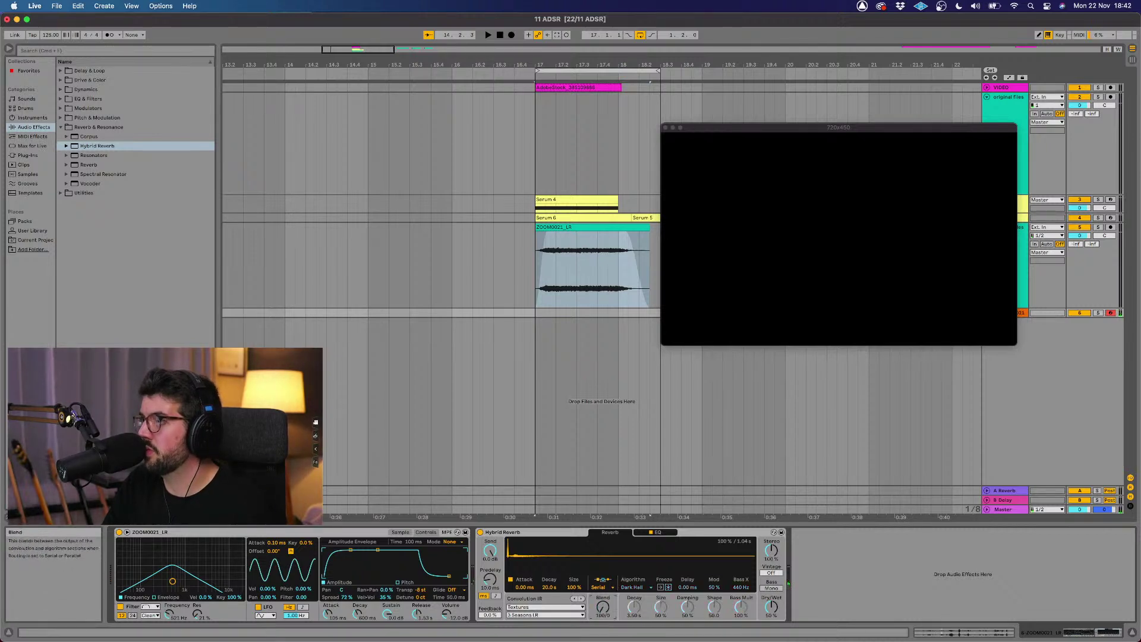
# Step: Load a Springs impulse response in Hybrid Reverb with 1.23 s attack, about 7 ms predelay and a 72/28 blend
pyautogui.click(552, 607)
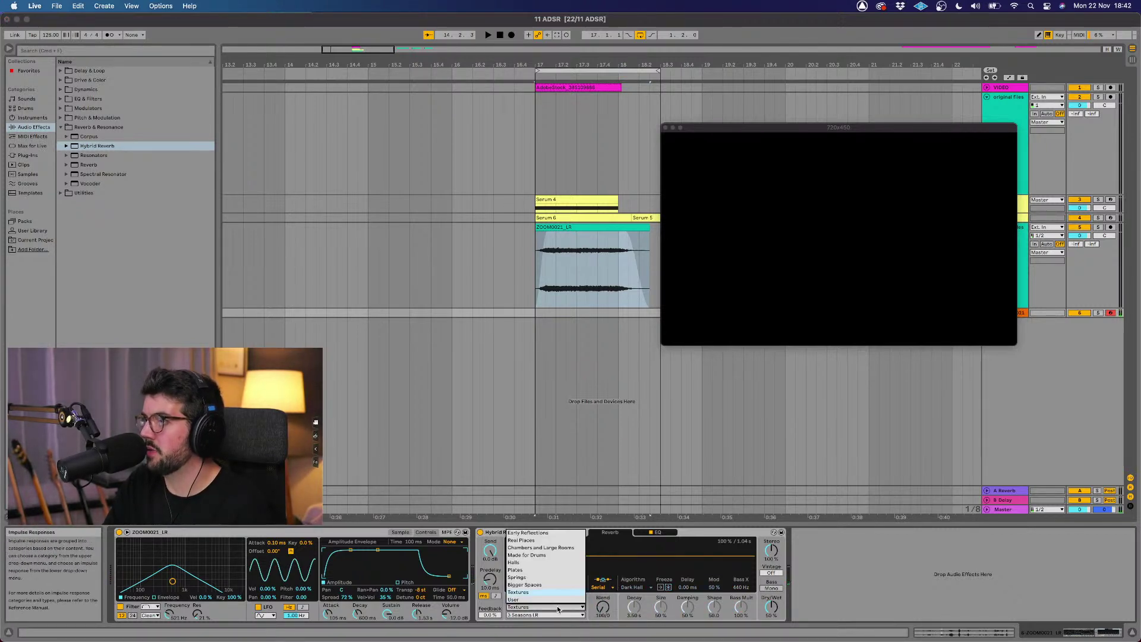
pyautogui.click(548, 578)
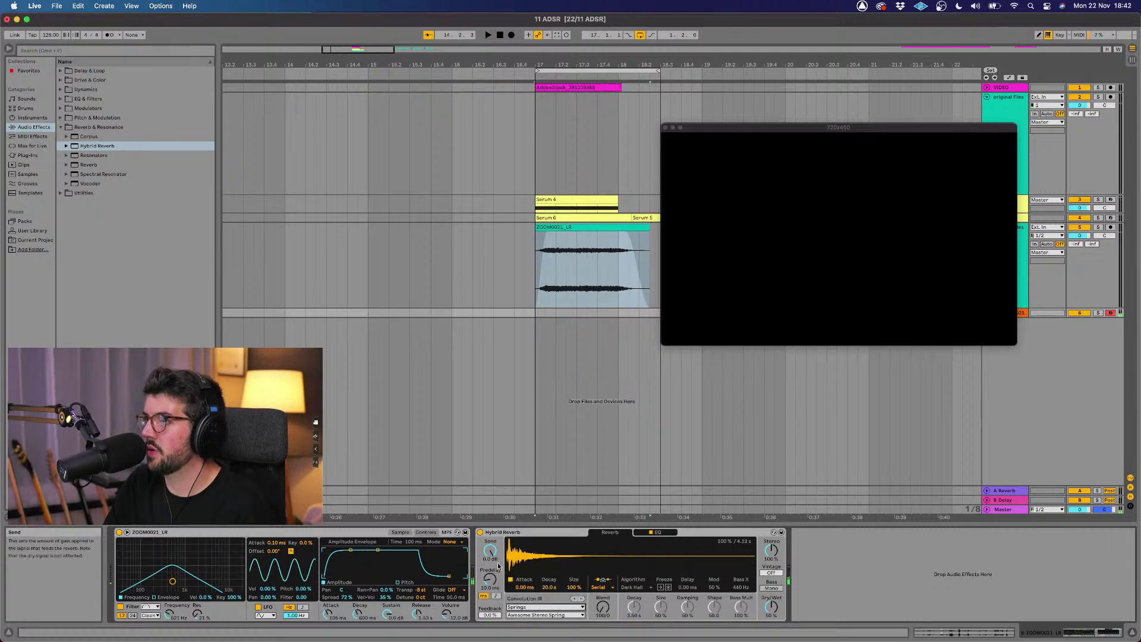
pyautogui.moveTo(524, 588)
pyautogui.mouseDown()
pyautogui.moveTo(524, 547)
pyautogui.moveTo(524, 565)
pyautogui.mouseUp()
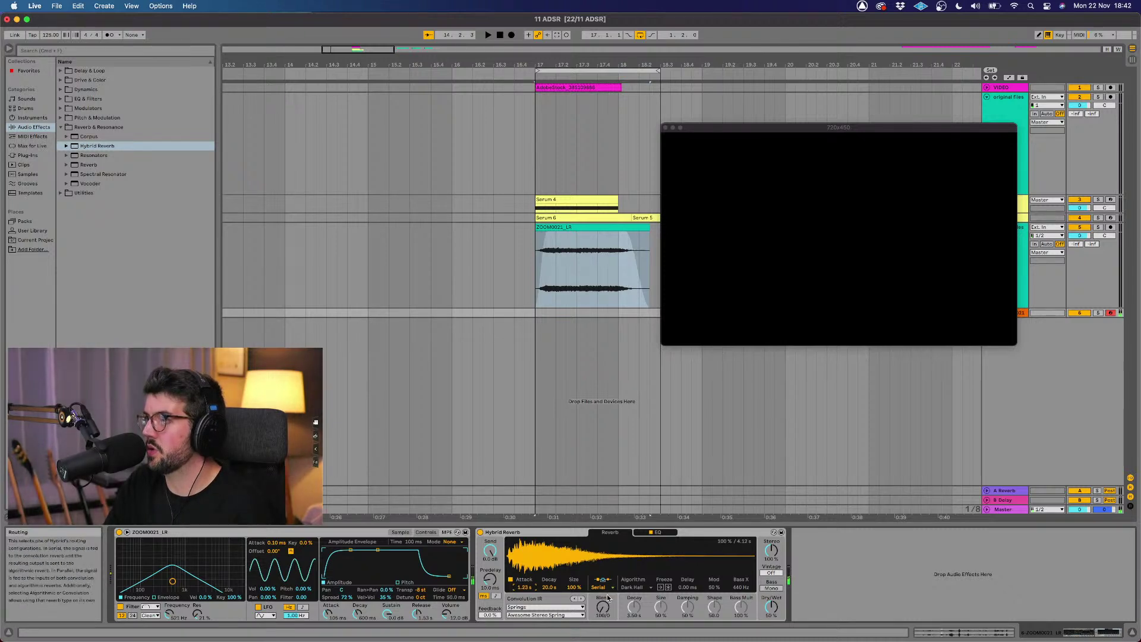
pyautogui.moveTo(489, 579); pyautogui.dragTo(488, 576)
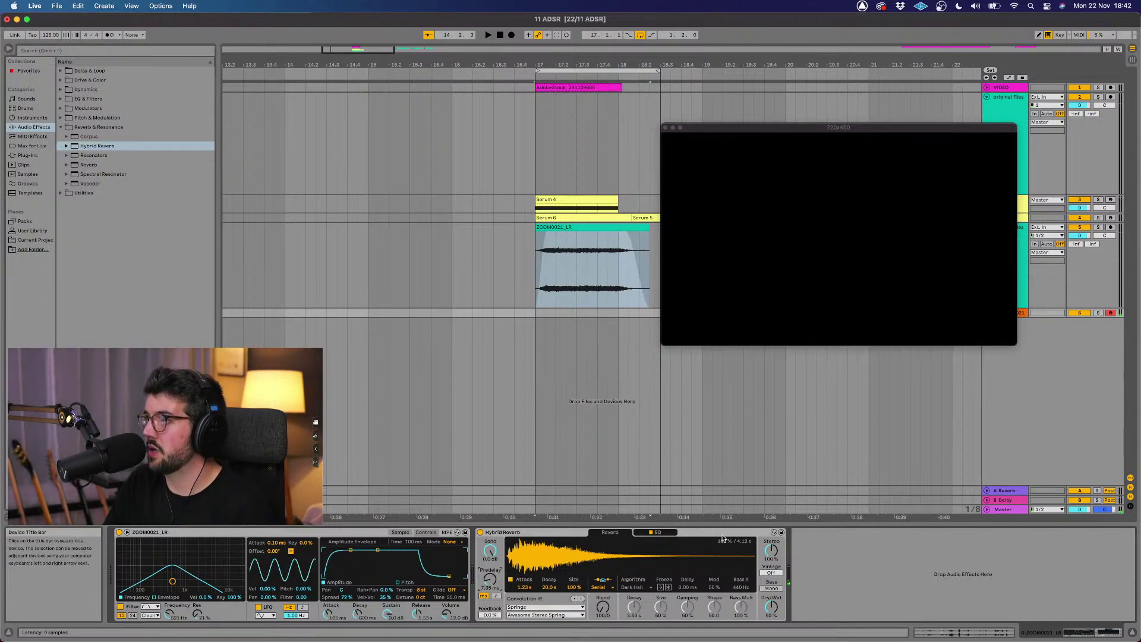
pyautogui.moveTo(604, 610); pyautogui.dragTo(604, 622)
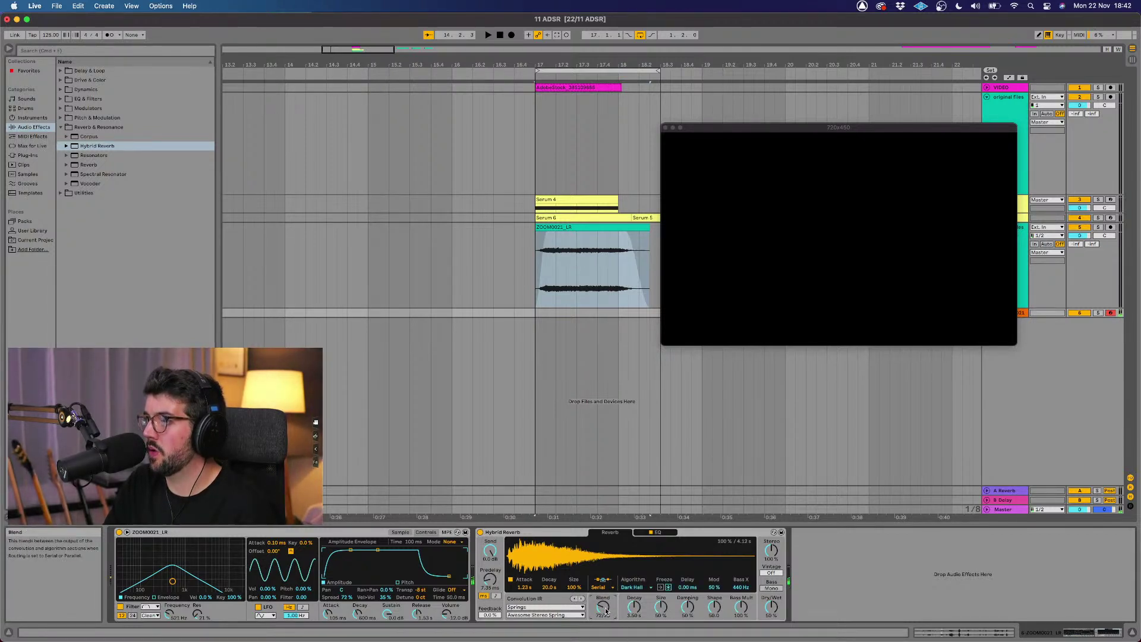
# Step: Change Hybrid Reverb's convolution impulse response to Marbles from the Textures category
pyautogui.click(569, 616)
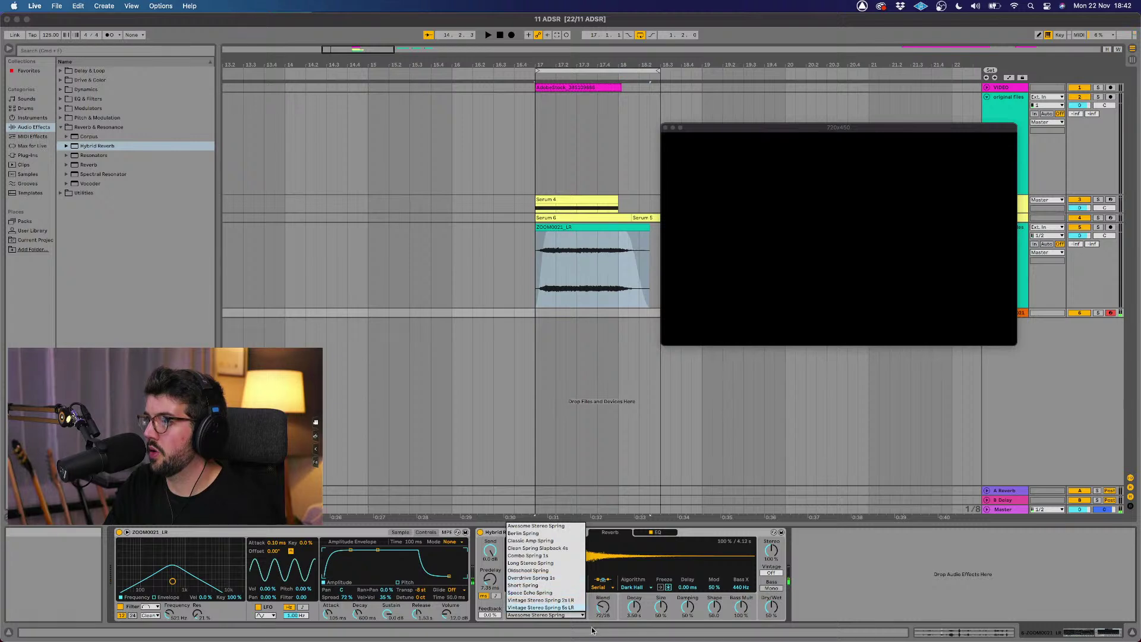
pyautogui.click(592, 631)
pyautogui.click(535, 607)
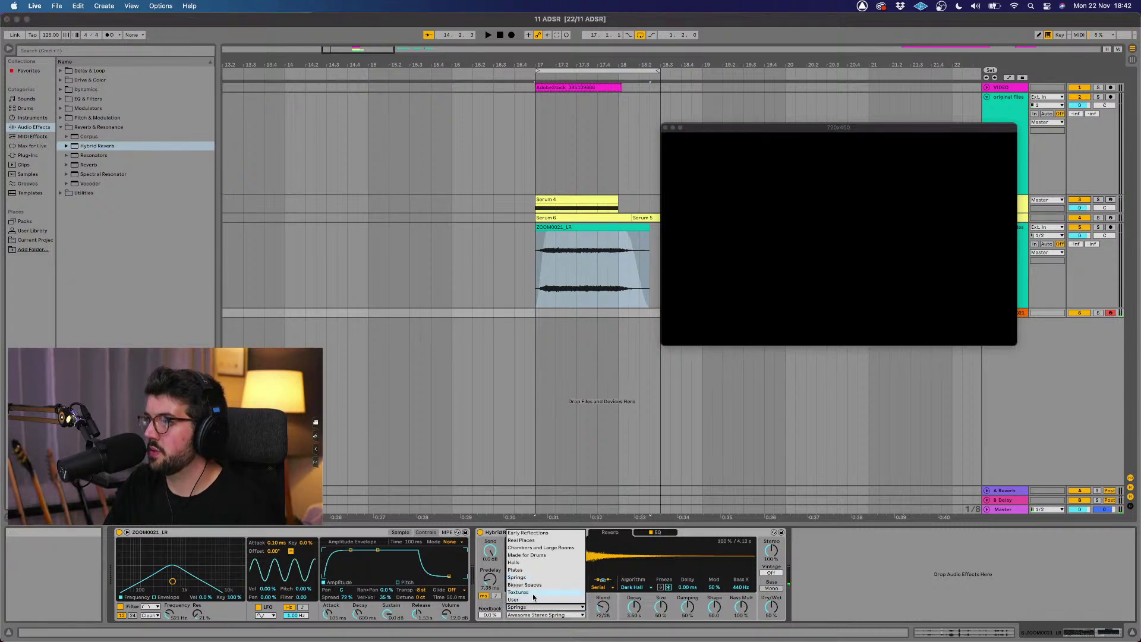
pyautogui.click(534, 599)
pyautogui.click(538, 615)
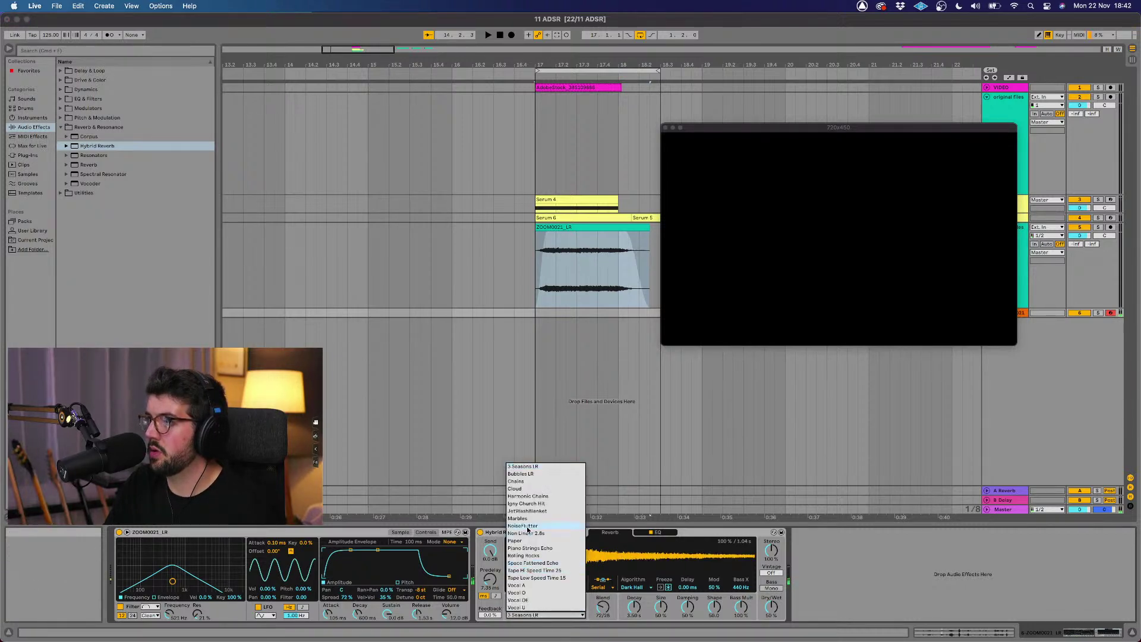
pyautogui.click(527, 523)
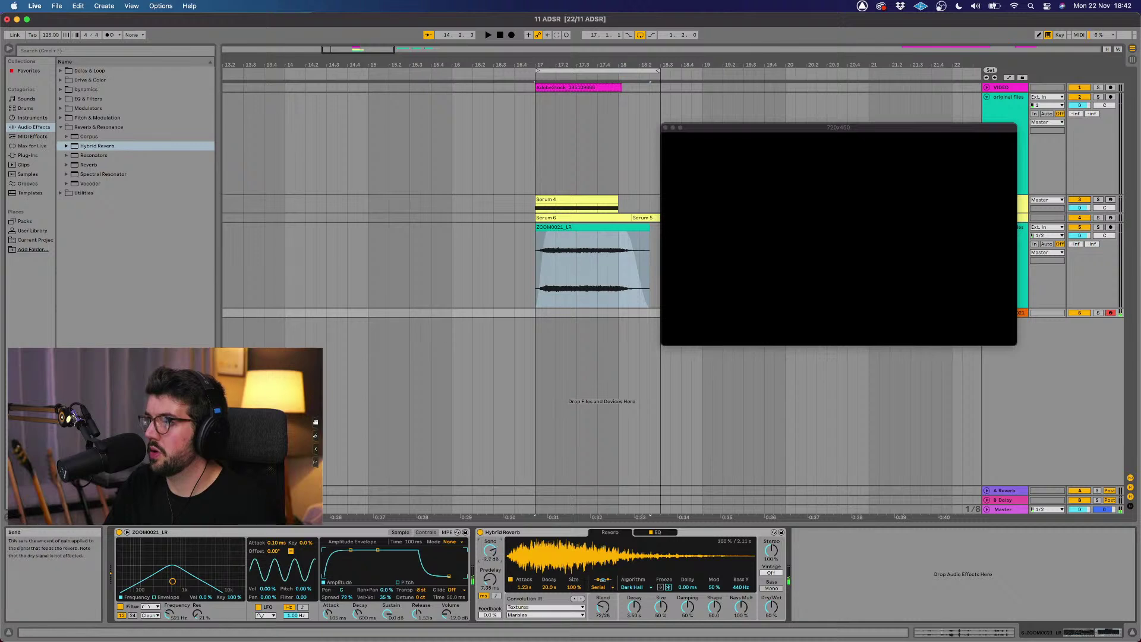
# Step: Set Hybrid Reverb's predelay to 5.07 ms and dry/wet to 67 %, and raise its EQ low cut to 133 Hz
pyautogui.moveTo(490, 580); pyautogui.dragTo(490, 588)
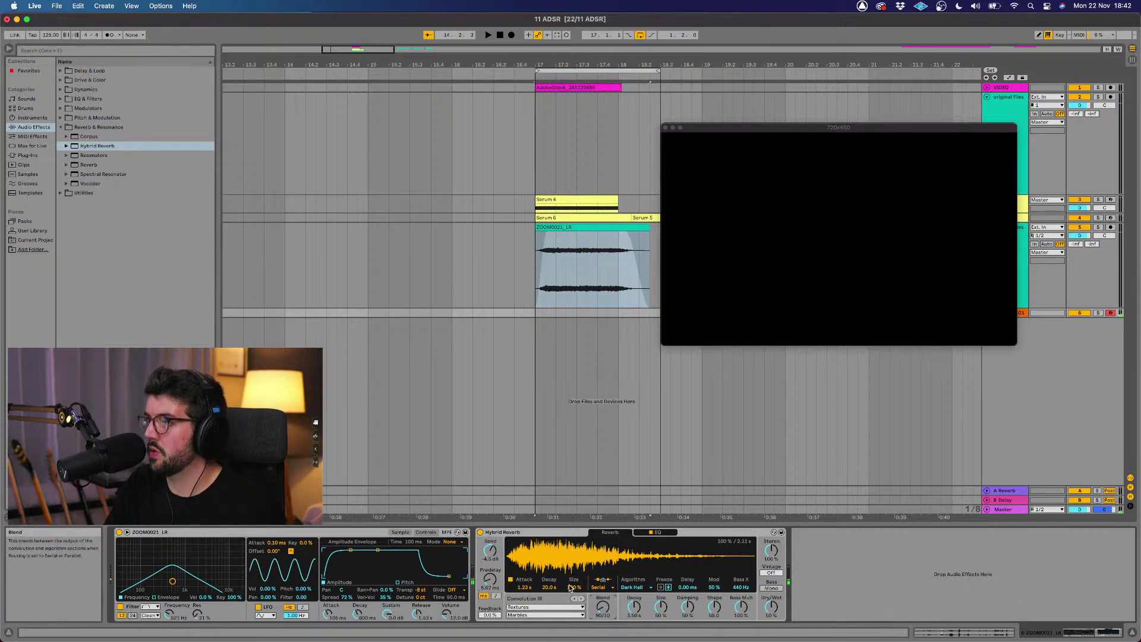
pyautogui.moveTo(772, 607); pyautogui.dragTo(772, 600)
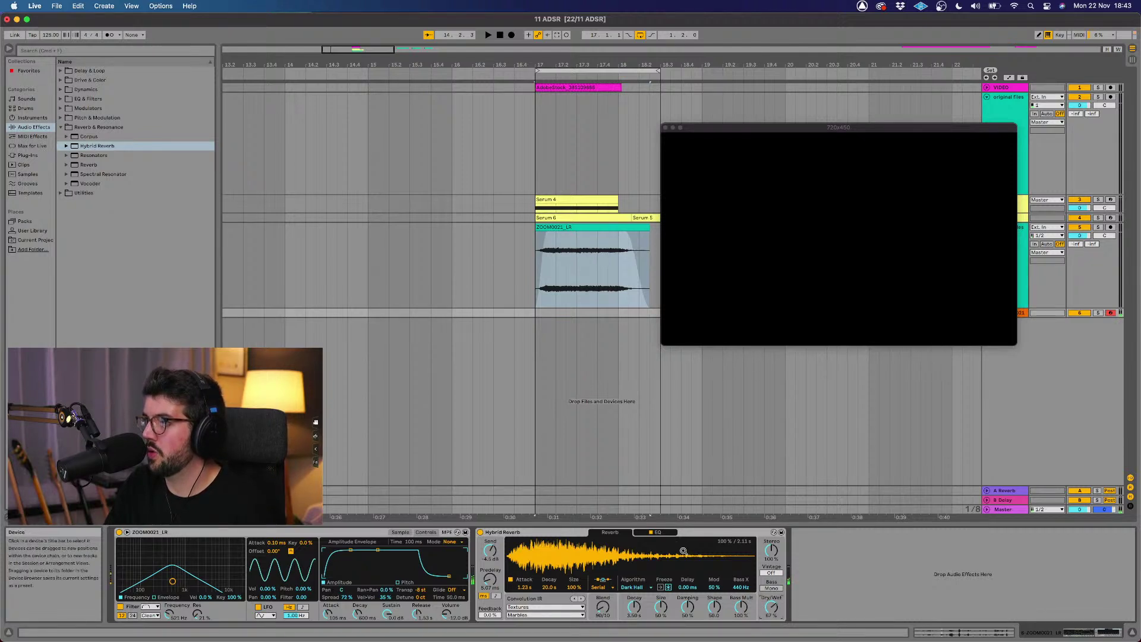
pyautogui.click(671, 536)
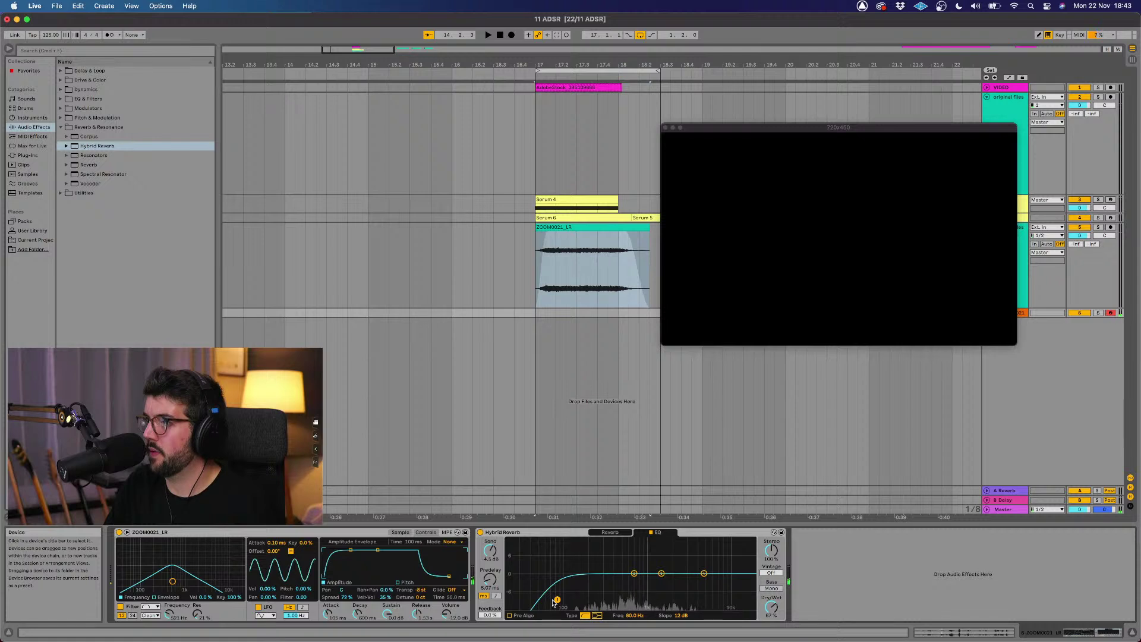
pyautogui.moveTo(557, 599); pyautogui.dragTo(575, 599)
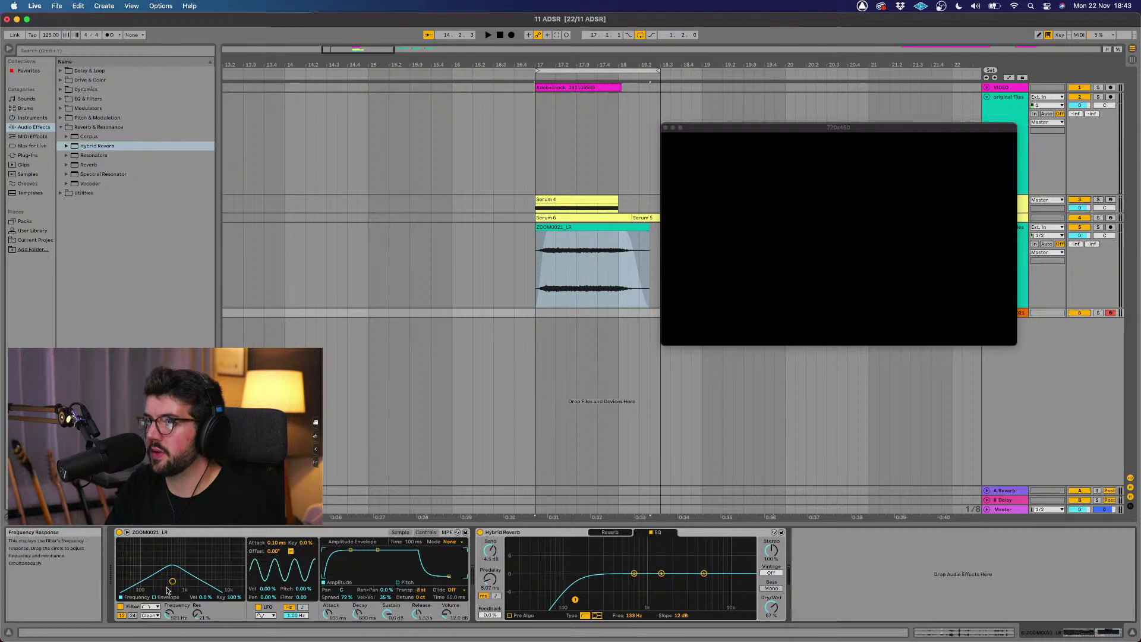
# Step: Try Simpler's filter as a high-pass at about 700 Hz with a resonance of about 12 %
pyautogui.click(121, 607)
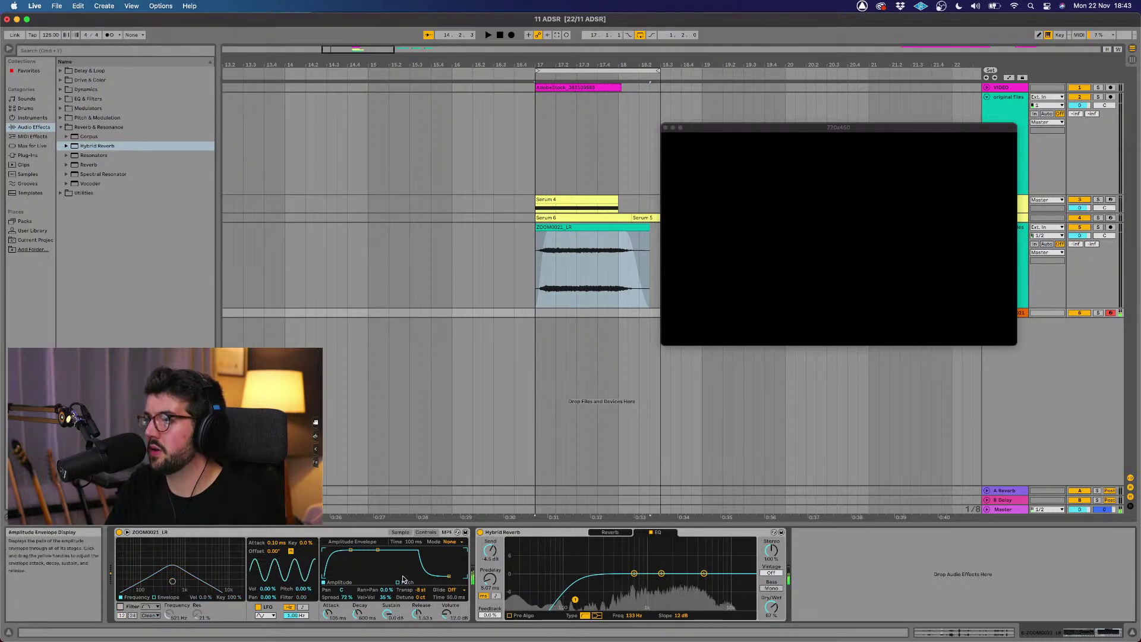
pyautogui.click(149, 607)
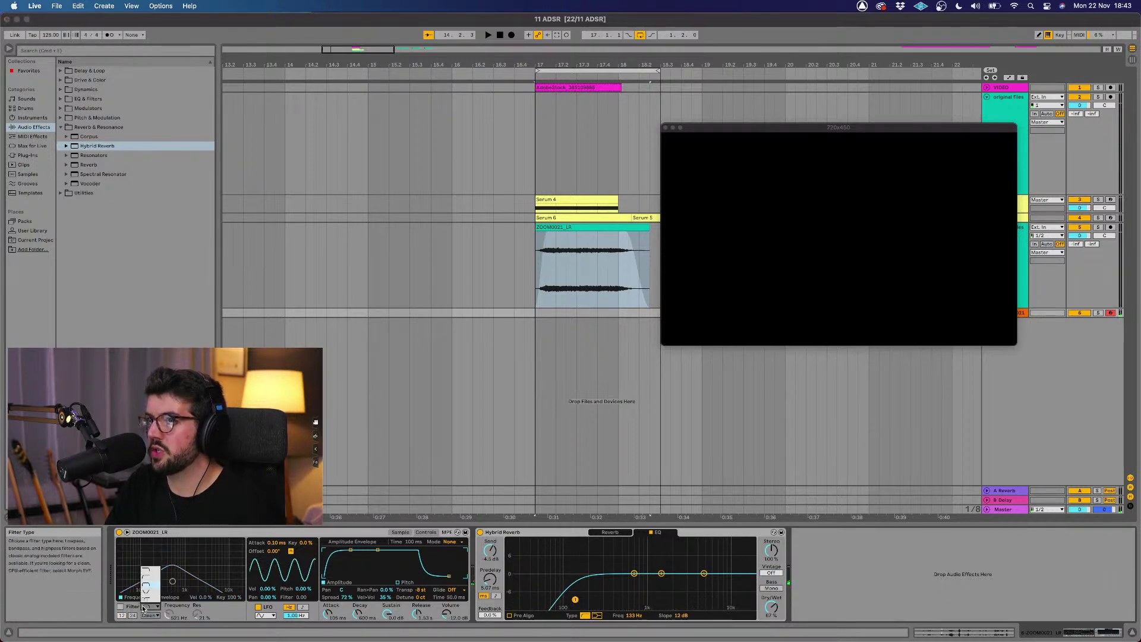
pyautogui.click(157, 577)
pyautogui.click(120, 607)
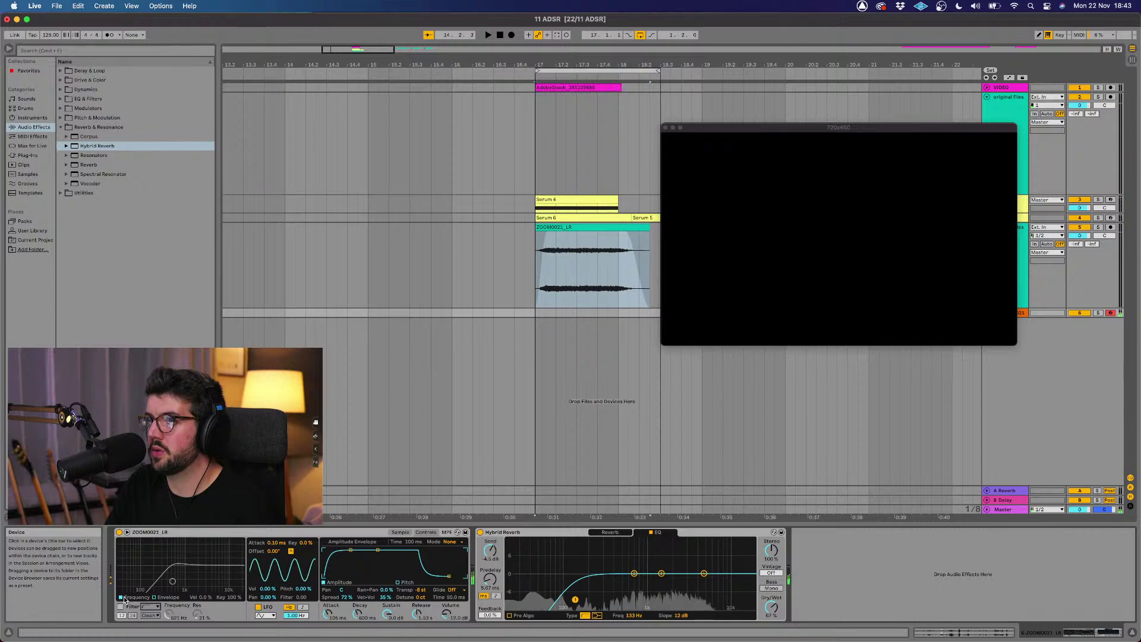
pyautogui.moveTo(172, 582); pyautogui.dragTo(179, 584)
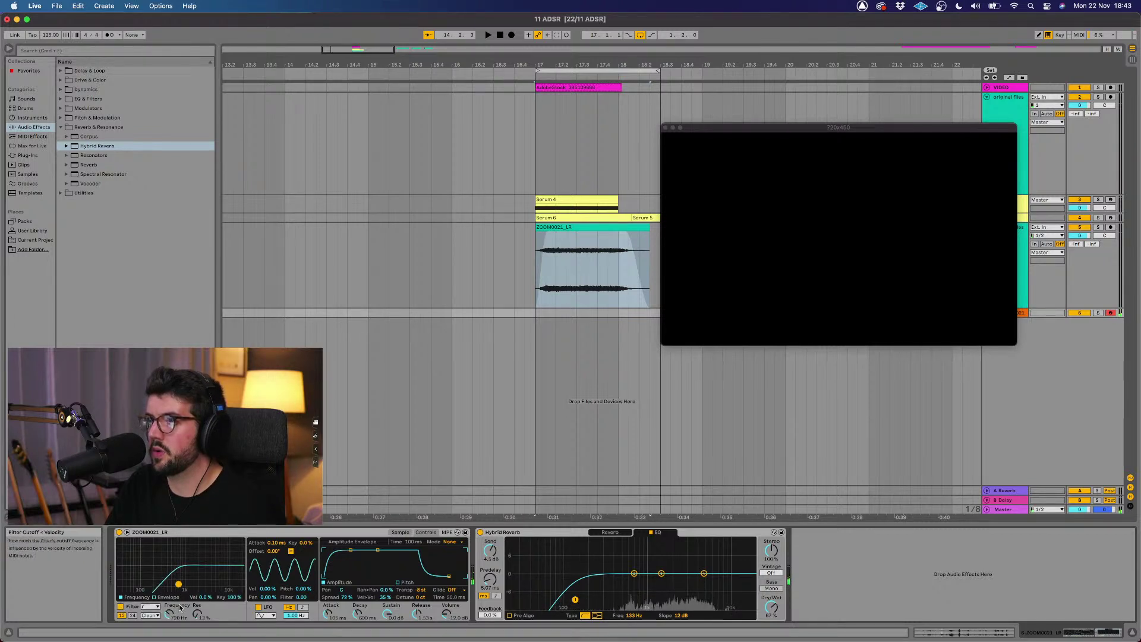
# Step: Change Simpler's filter to a low-pass at about 2 kHz with a resonance of about 18 %
pyautogui.click(150, 606)
pyautogui.click(154, 572)
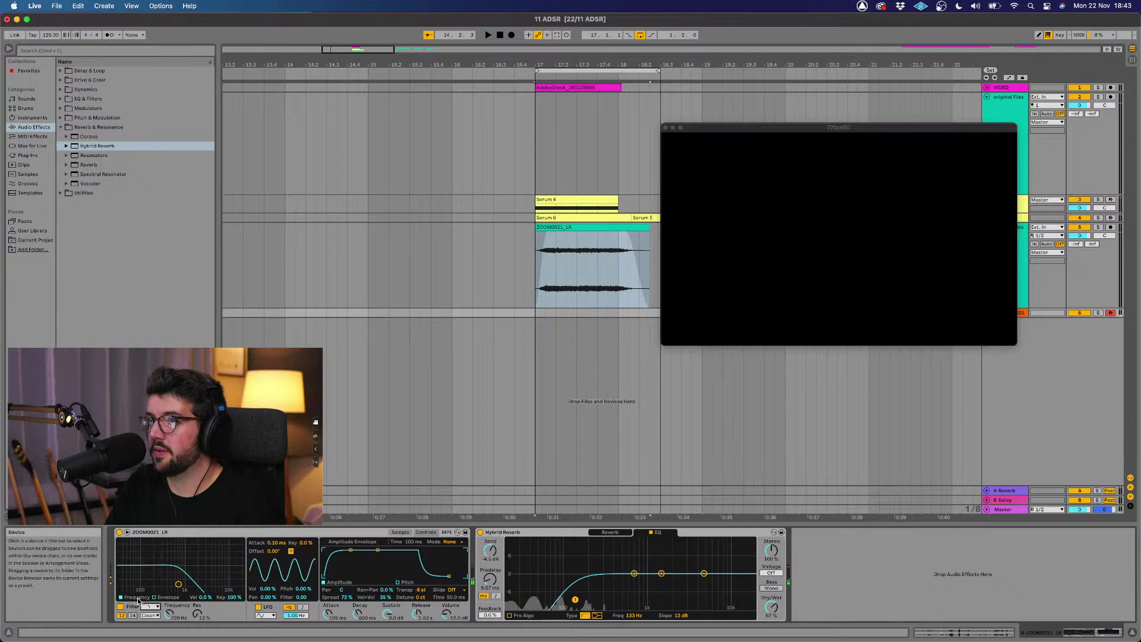
pyautogui.moveTo(178, 584)
pyautogui.mouseDown()
pyautogui.moveTo(217, 586)
pyautogui.moveTo(198, 583)
pyautogui.mouseUp()
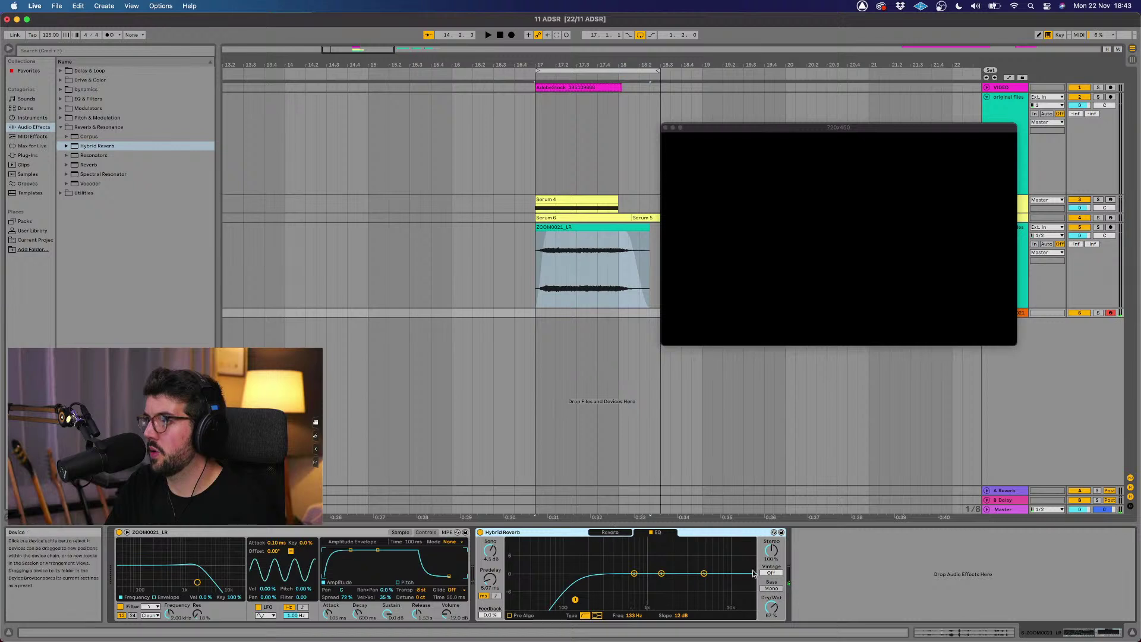
# Step: Set Hybrid Reverb's blend to 67/33 and load the Tape Hi Speed Time 2S impulse response
pyautogui.click(619, 534)
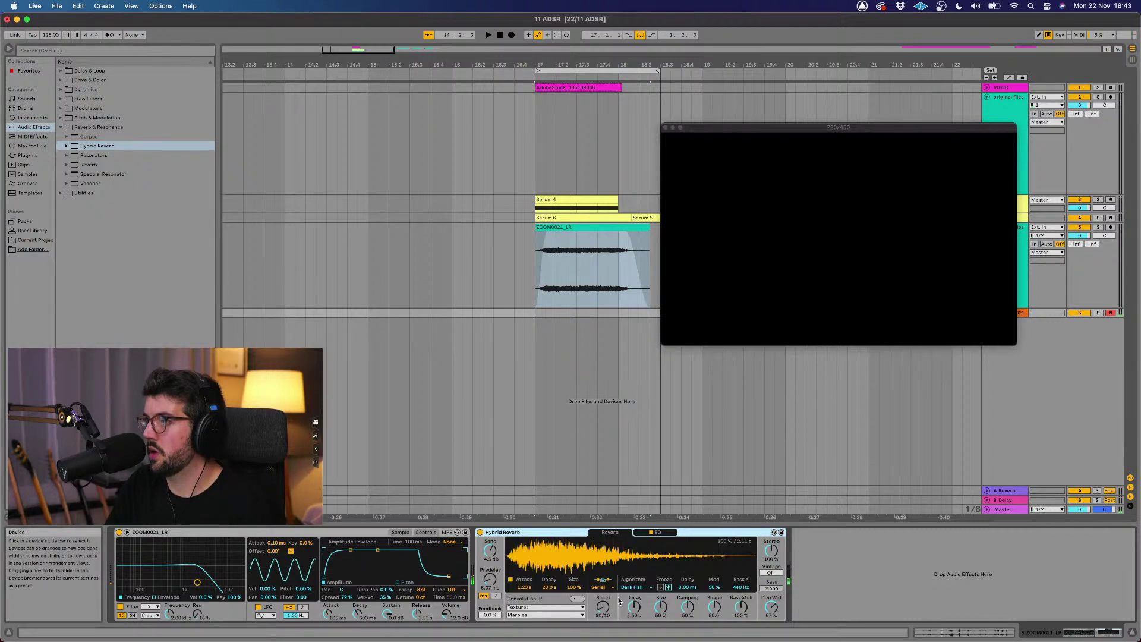
pyautogui.moveTo(615, 607); pyautogui.dragTo(603, 610)
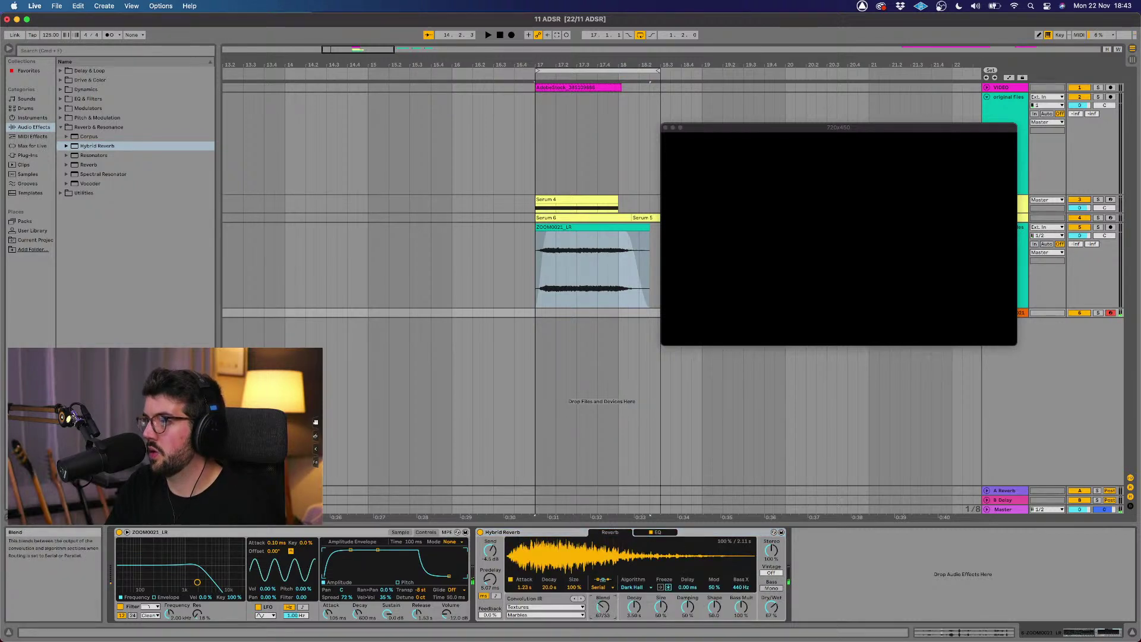
pyautogui.click(553, 614)
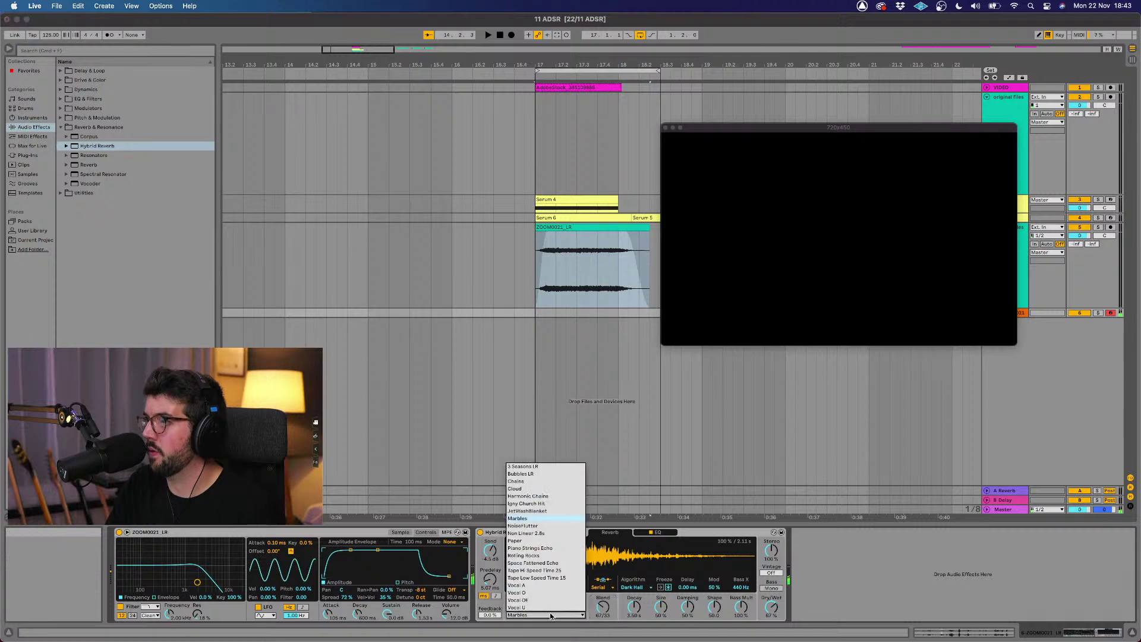
pyautogui.click(536, 570)
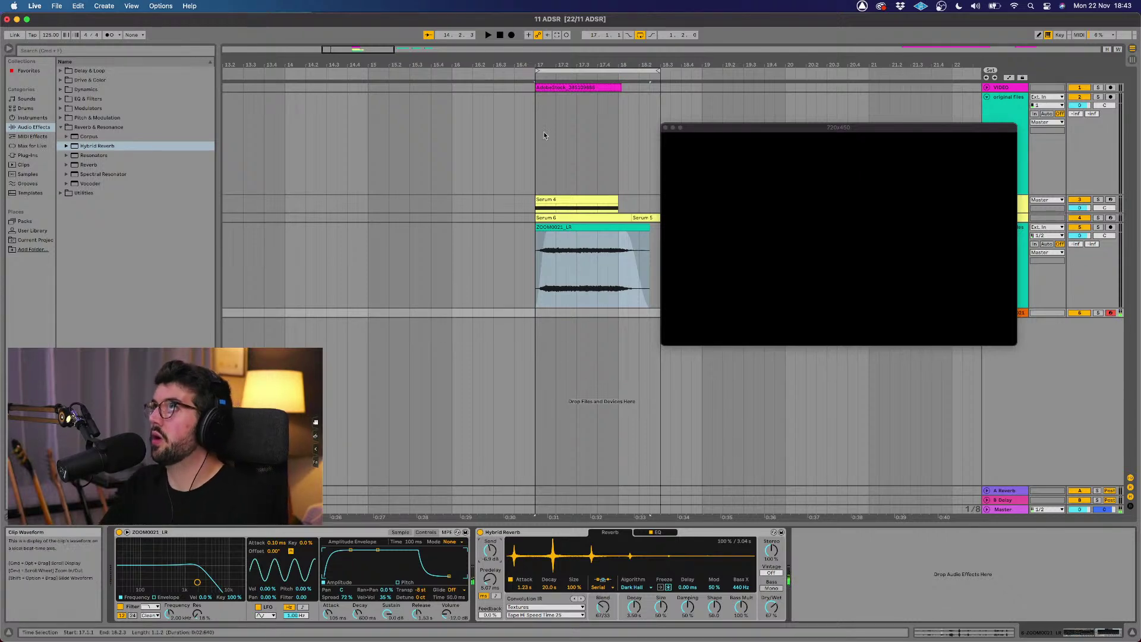
# Step: Play the arrangement with the tunnel video to audition the layered sounds together
pyautogui.press('space')
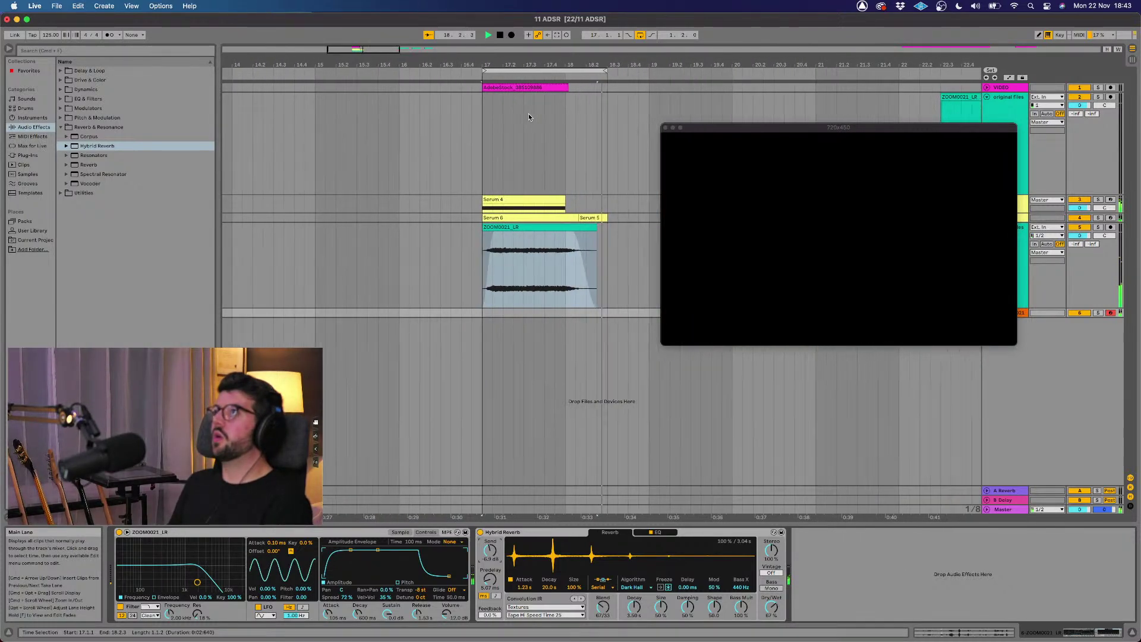
pyautogui.press('space')
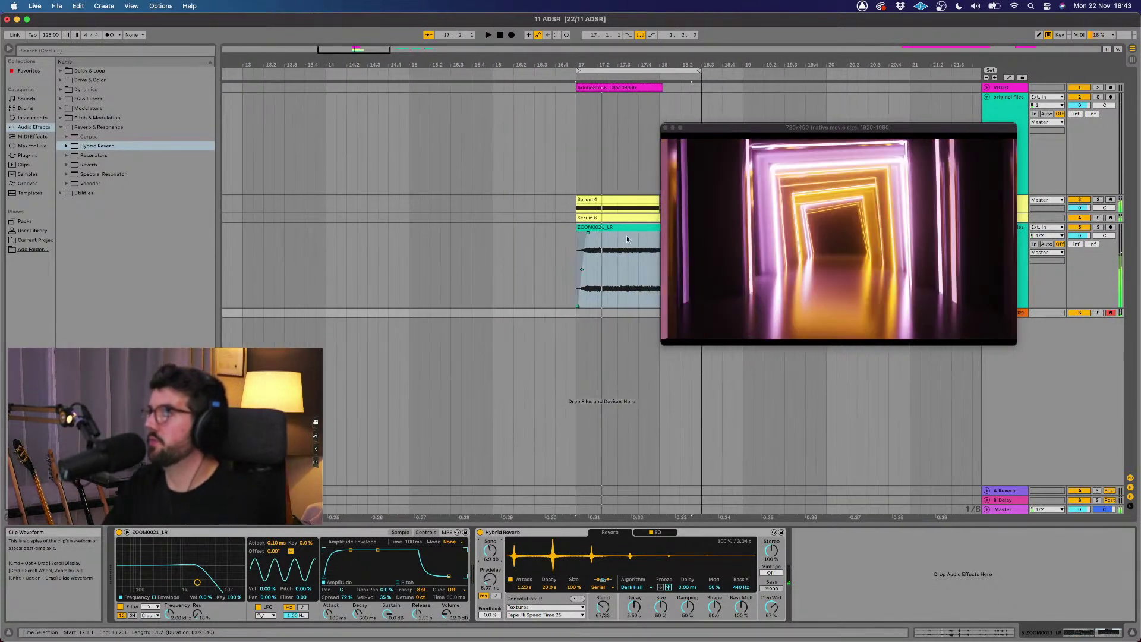
pyautogui.click(627, 237)
pyautogui.press('Delete')
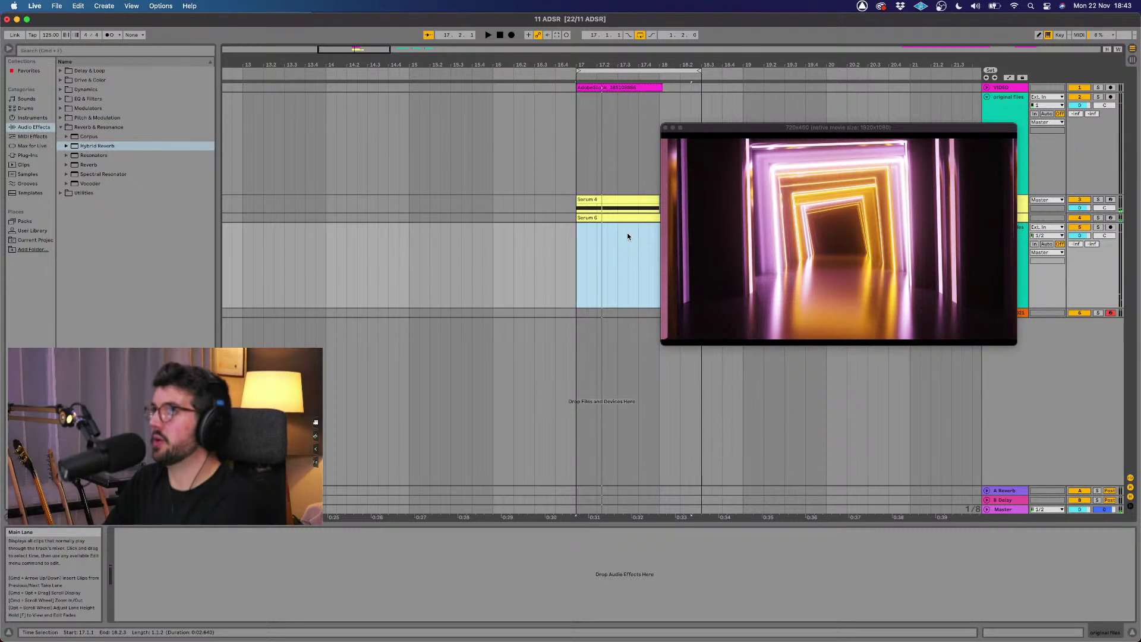
pyautogui.press('super+z')
# Step: Place the insert marker inside the ZOOM0021_LR clip at 17.2.3, checking the matching video frames
pyautogui.click(646, 315)
pyautogui.click(645, 317)
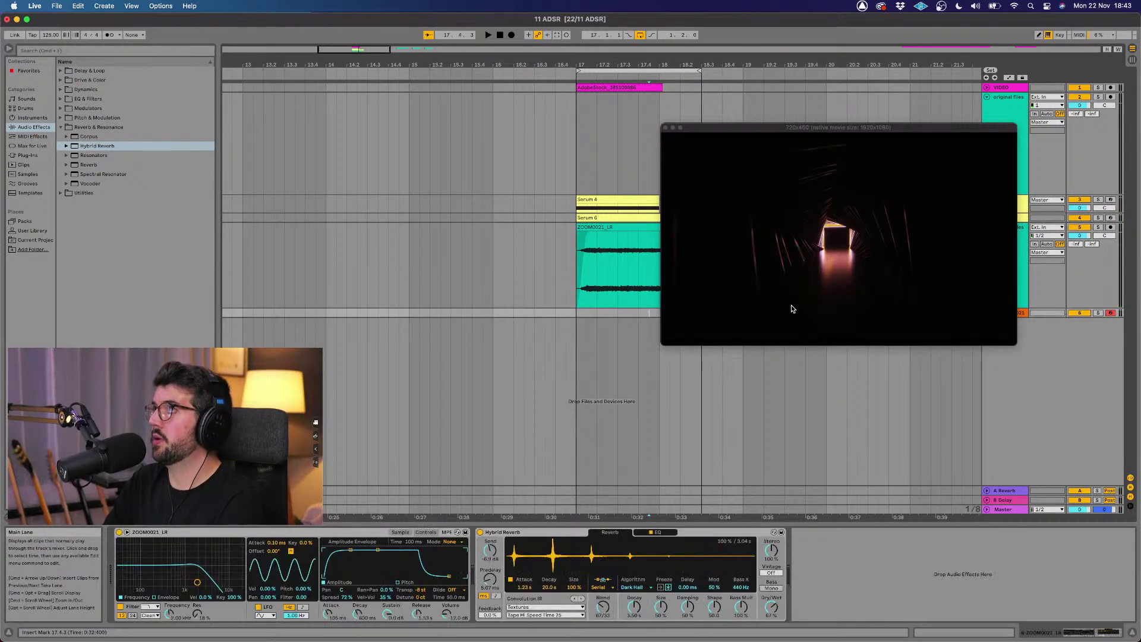
pyautogui.click(604, 252)
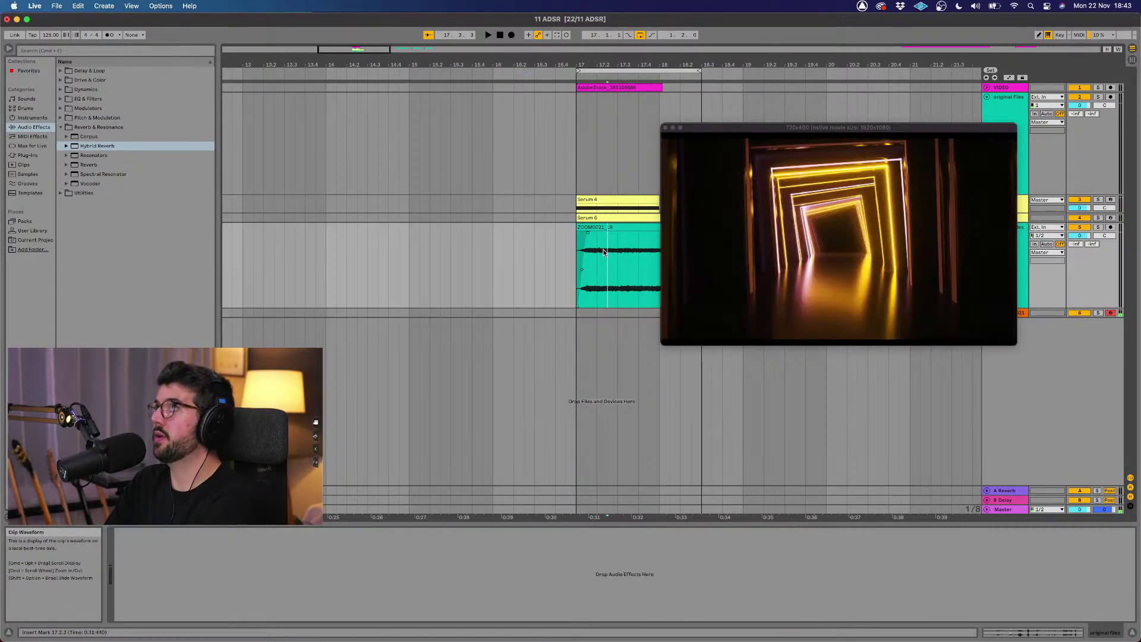
# Step: Delete the ZOOM0021_LR audio track and play the remaining layers against the tunnel video
pyautogui.click(1023, 255)
pyautogui.press('Delete')
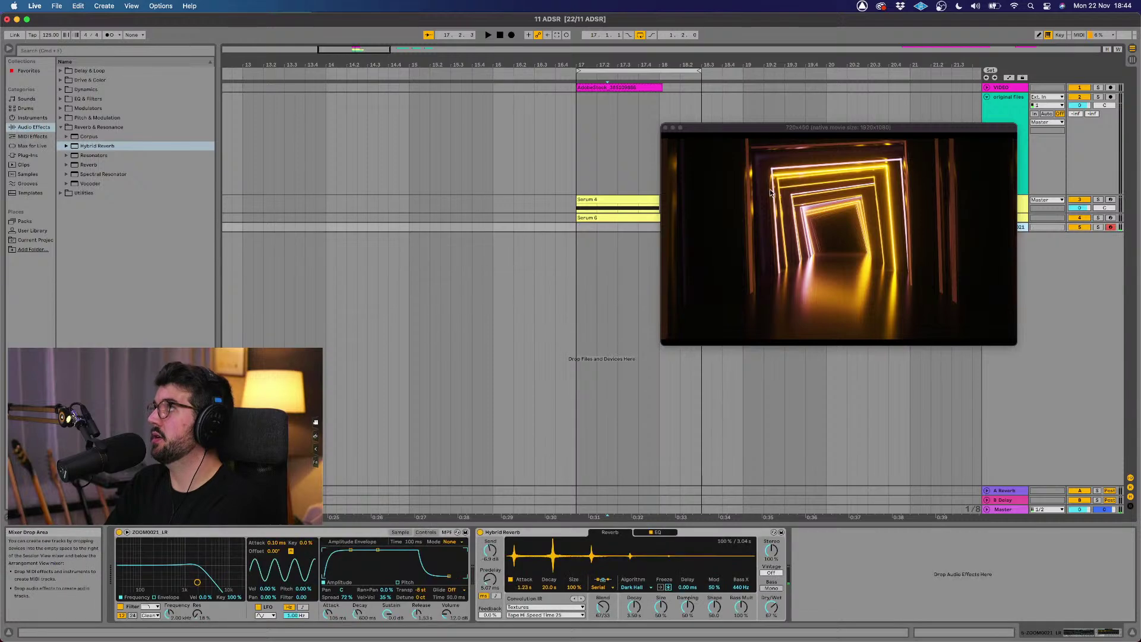
pyautogui.press('space')
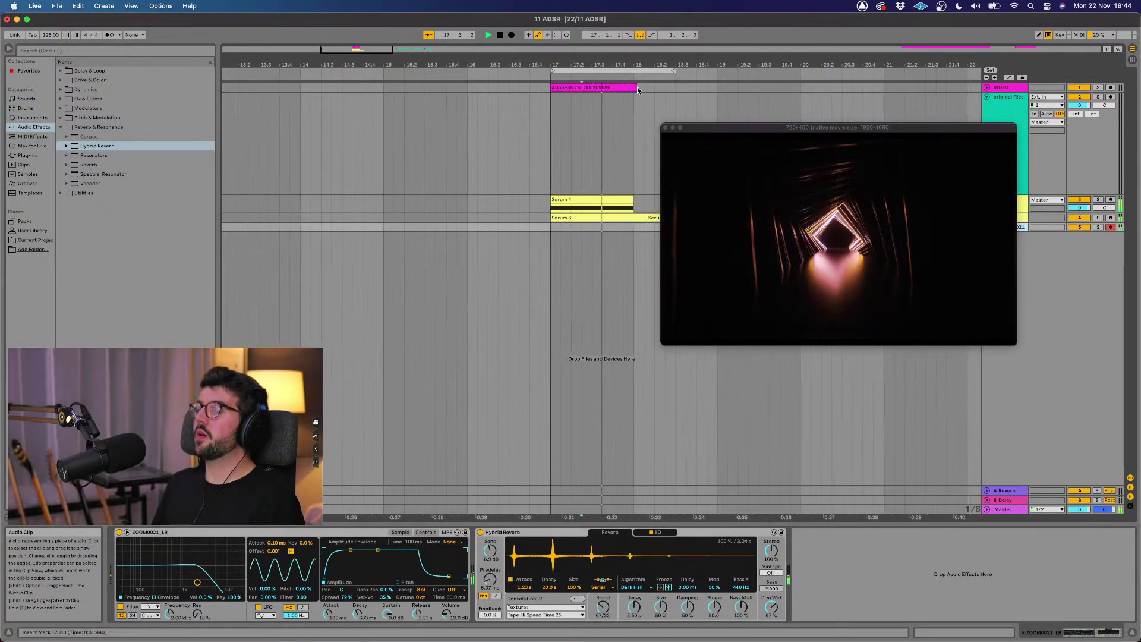
pyautogui.press('space')
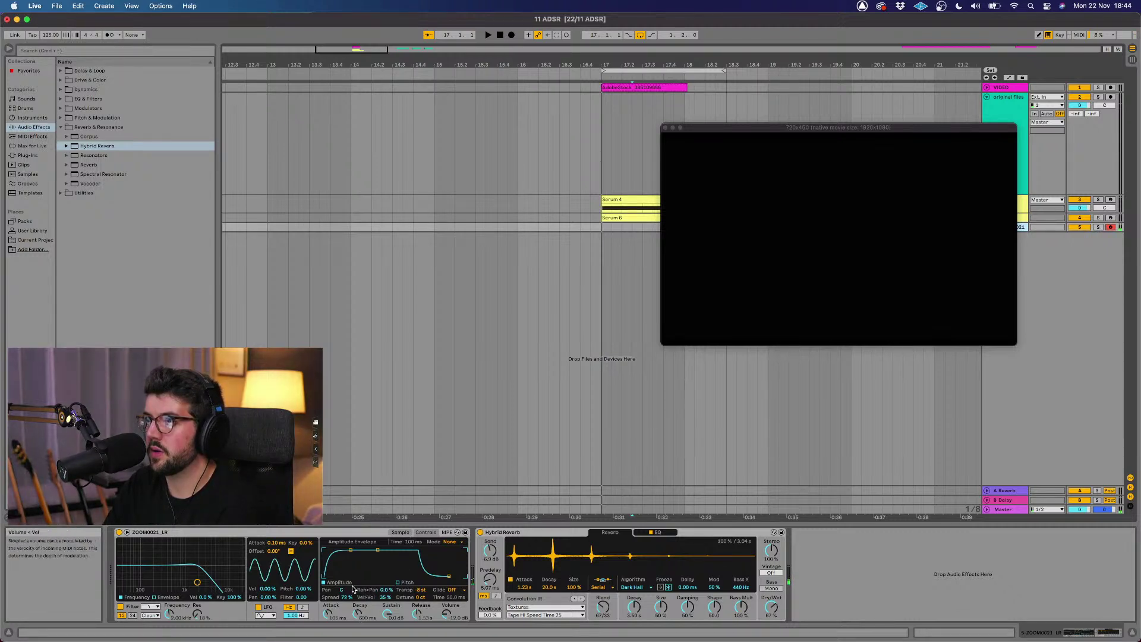
# Step: Set Simpler's attack to about 0.47 ms, its transposition to -10 st, and its low-pass filter to about 4 kHz with 10 % resonance
pyautogui.click(351, 550)
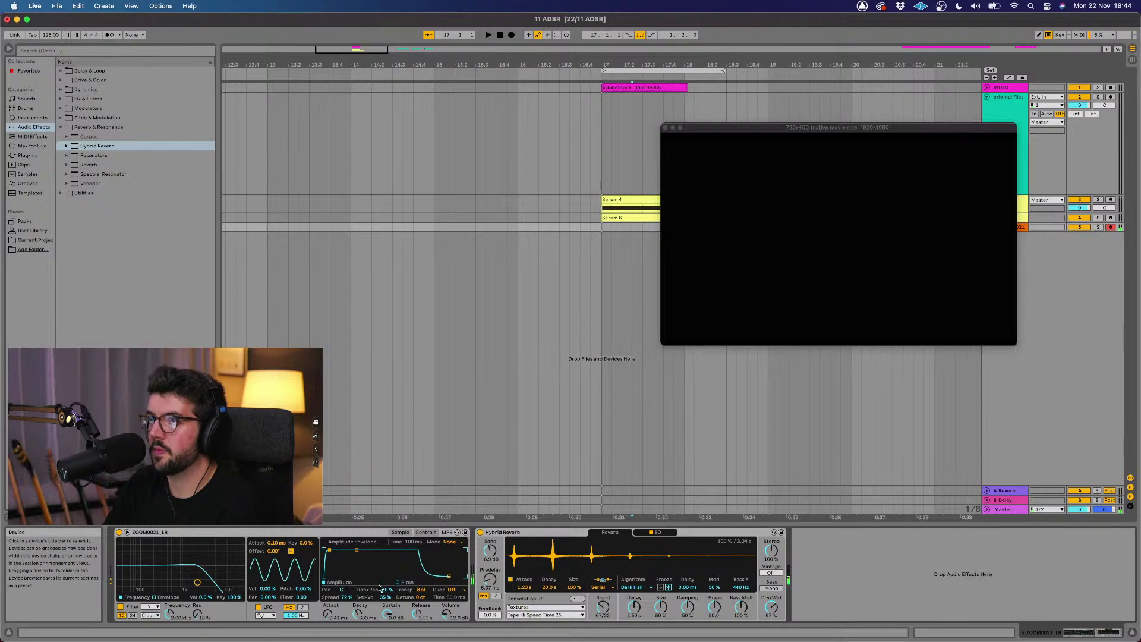
pyautogui.moveTo(198, 583); pyautogui.dragTo(206, 585)
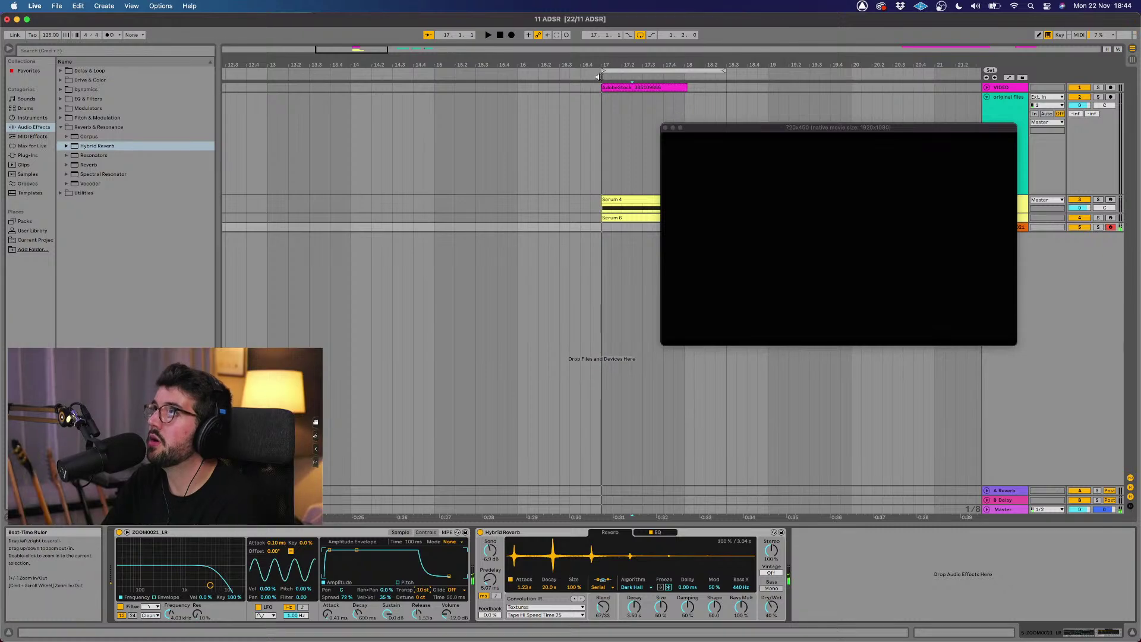
# Step: Record a MIDI take on the ZOOM0021_LR Simpler track from bar 17 and freeze the track
pyautogui.click(511, 35)
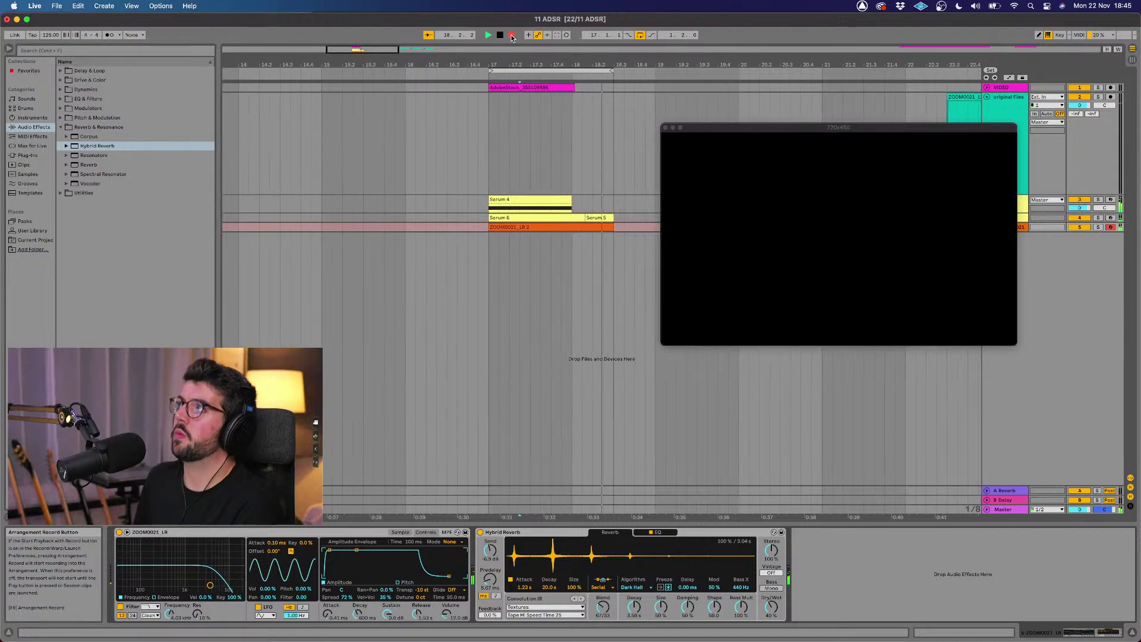
pyautogui.press('space')
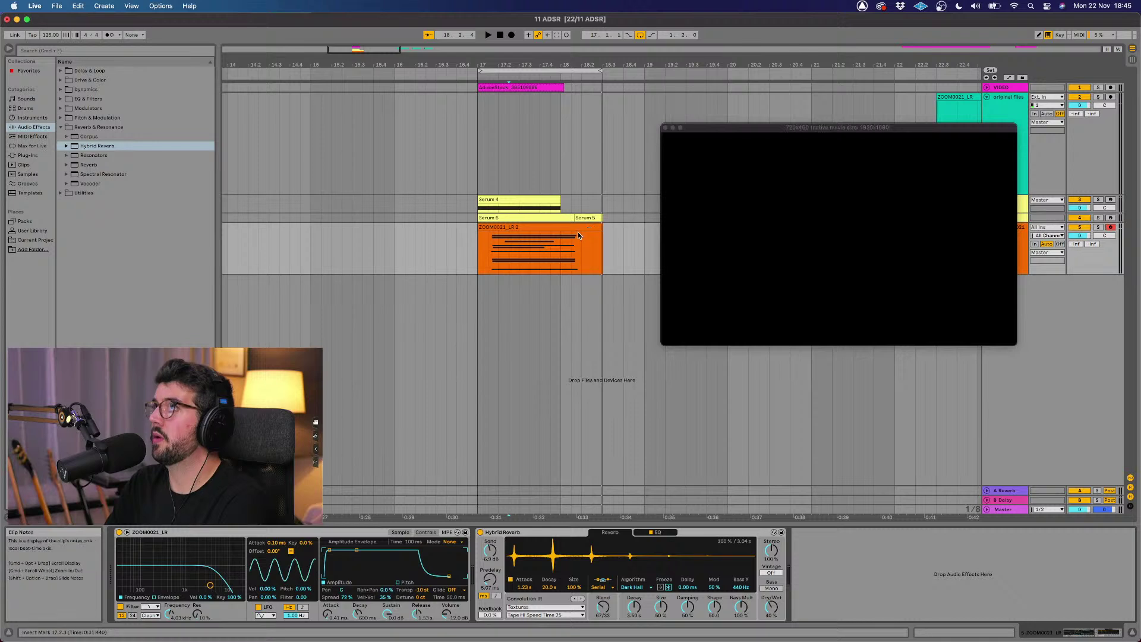
pyautogui.click(558, 231)
pyautogui.rightClick(558, 232)
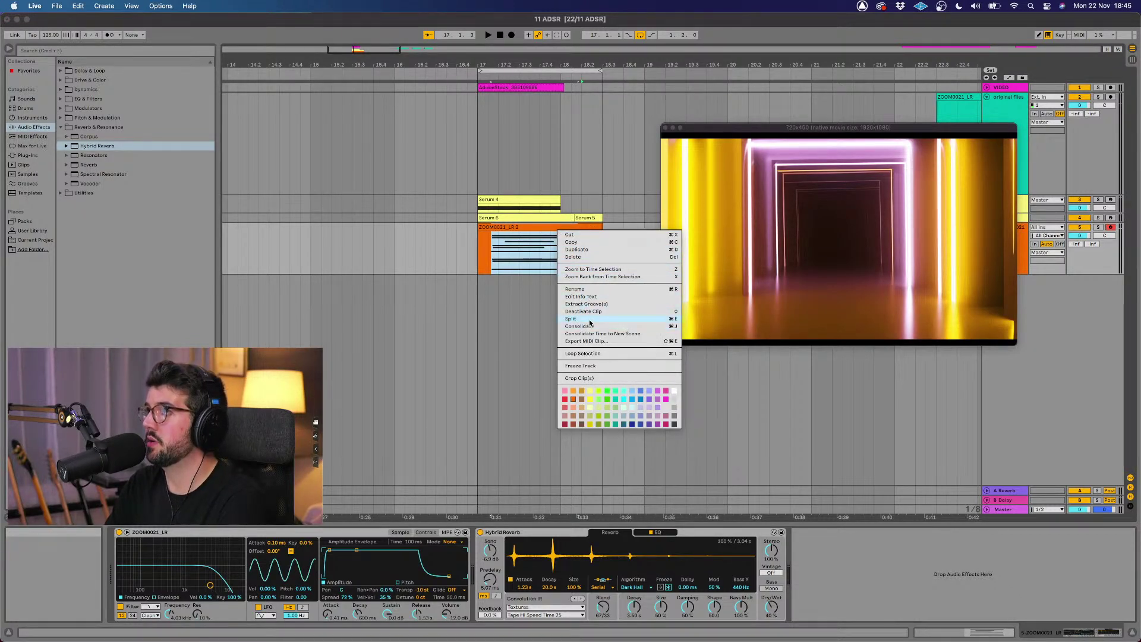
pyautogui.click(587, 365)
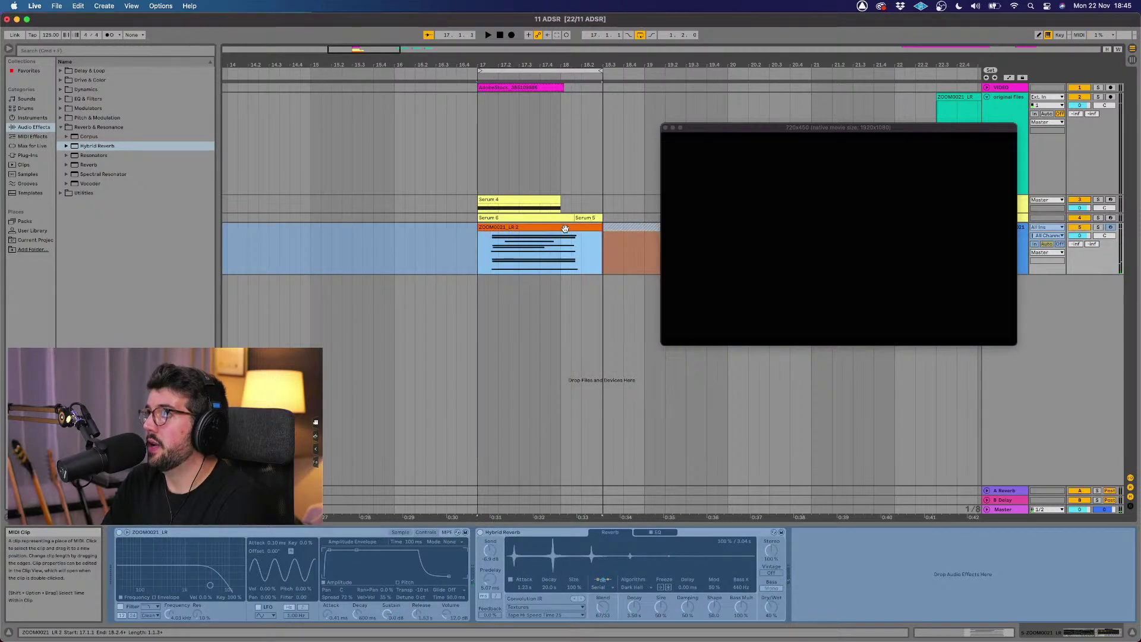
# Step: Insert a new audio track, move the frozen ZOOM0021_LR clip onto it, and delete the frozen Simpler track
pyautogui.rightClick(1076, 344)
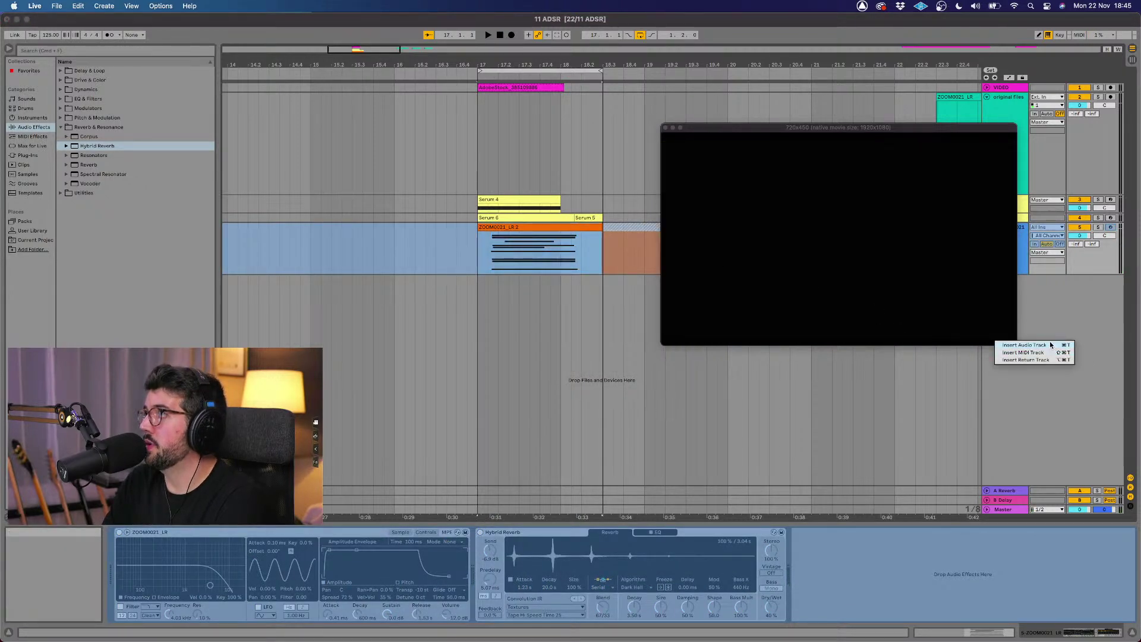
pyautogui.click(1024, 344)
pyautogui.moveTo(564, 241); pyautogui.dragTo(565, 301)
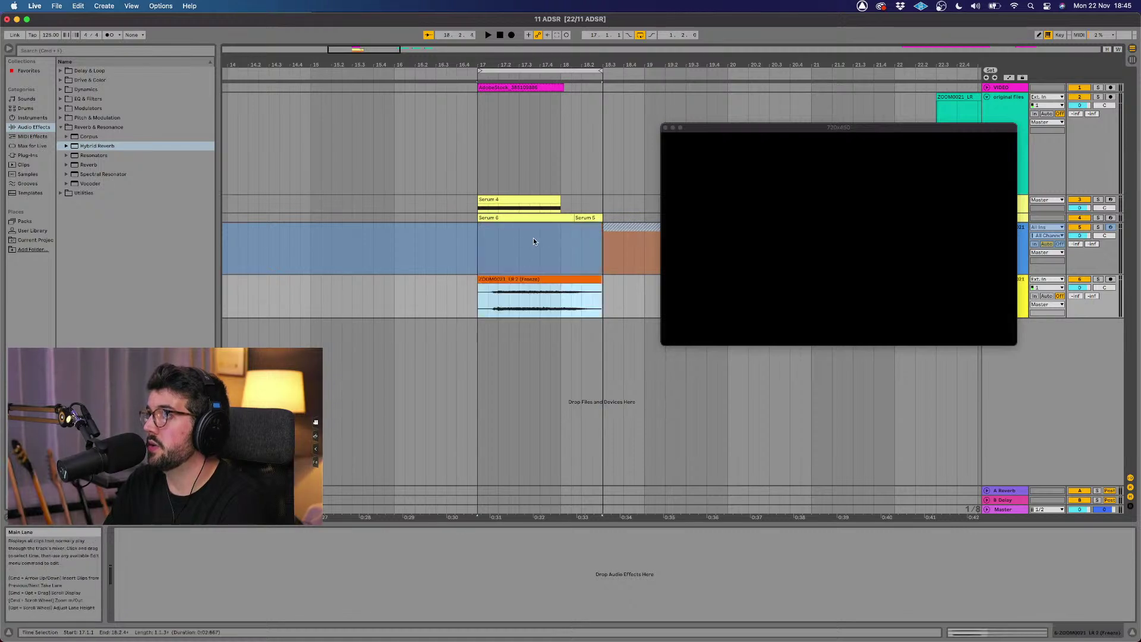
pyautogui.click(1021, 254)
pyautogui.rightClick(1023, 251)
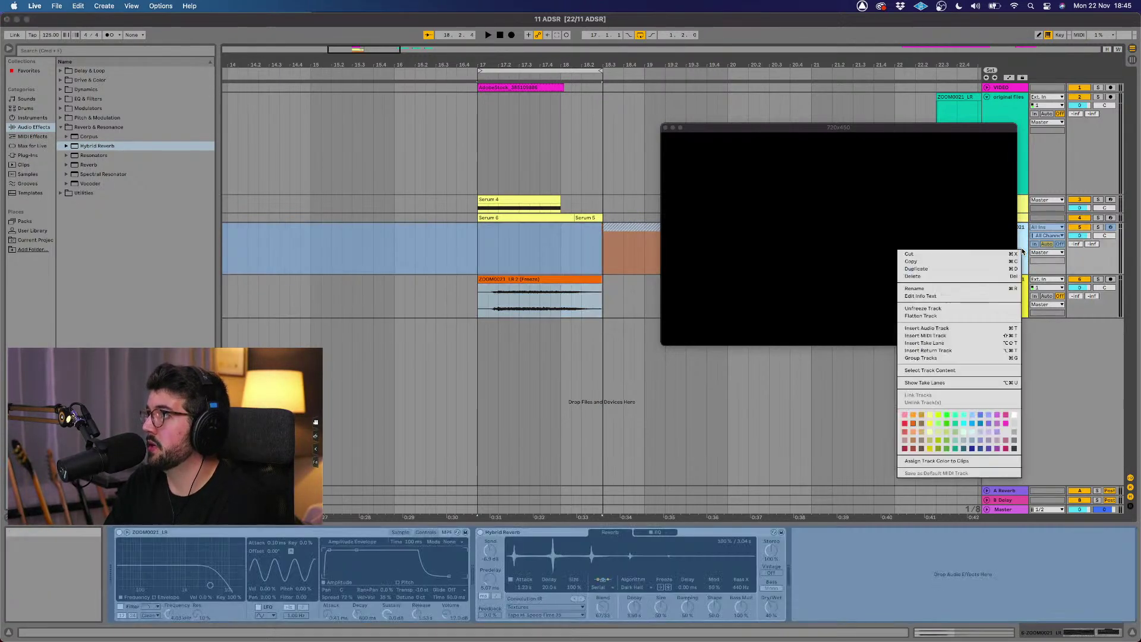
pyautogui.click(980, 276)
# Step: Shift the frozen ZOOM0021_LR clip earlier to 16.4.3 and trim its start to 17.1.1
pyautogui.click(547, 230)
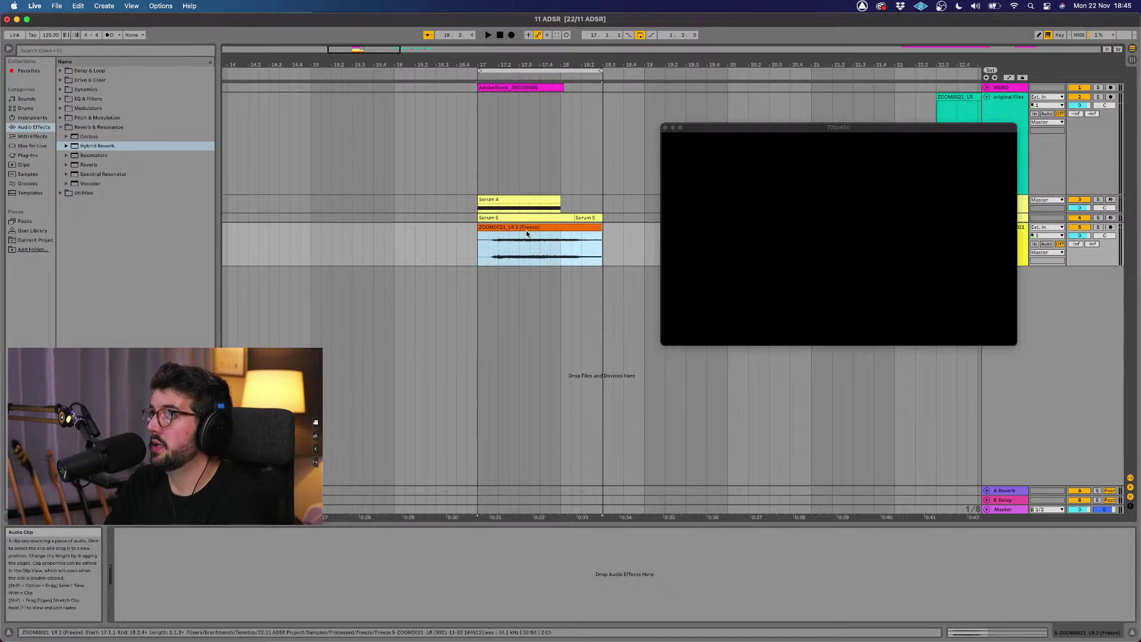
pyautogui.doubleClick(523, 237)
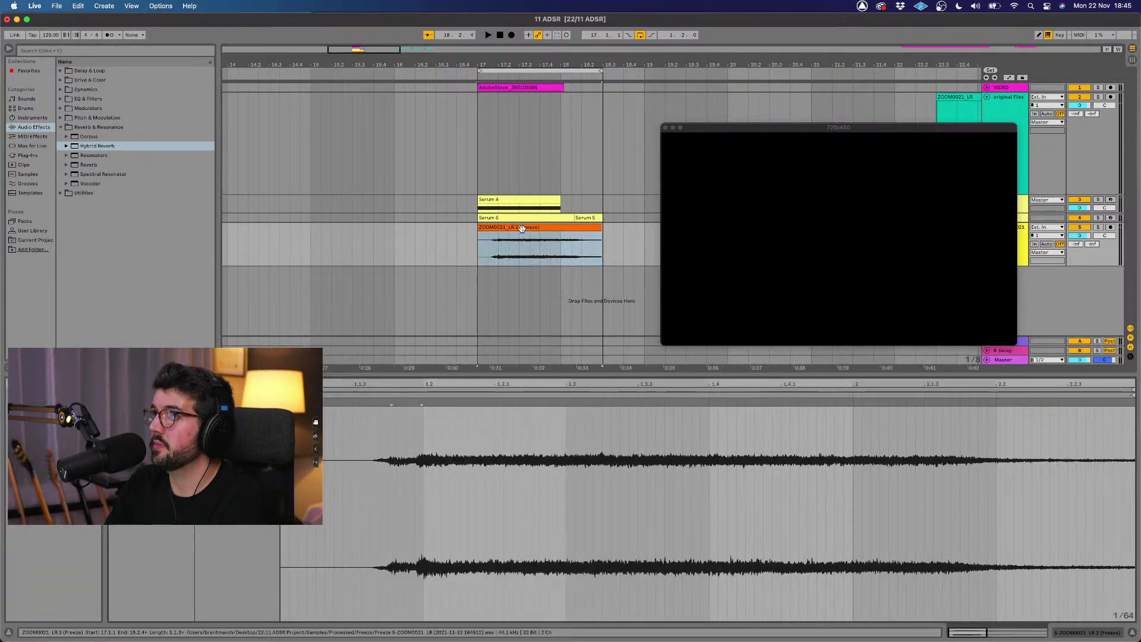
pyautogui.press('space')
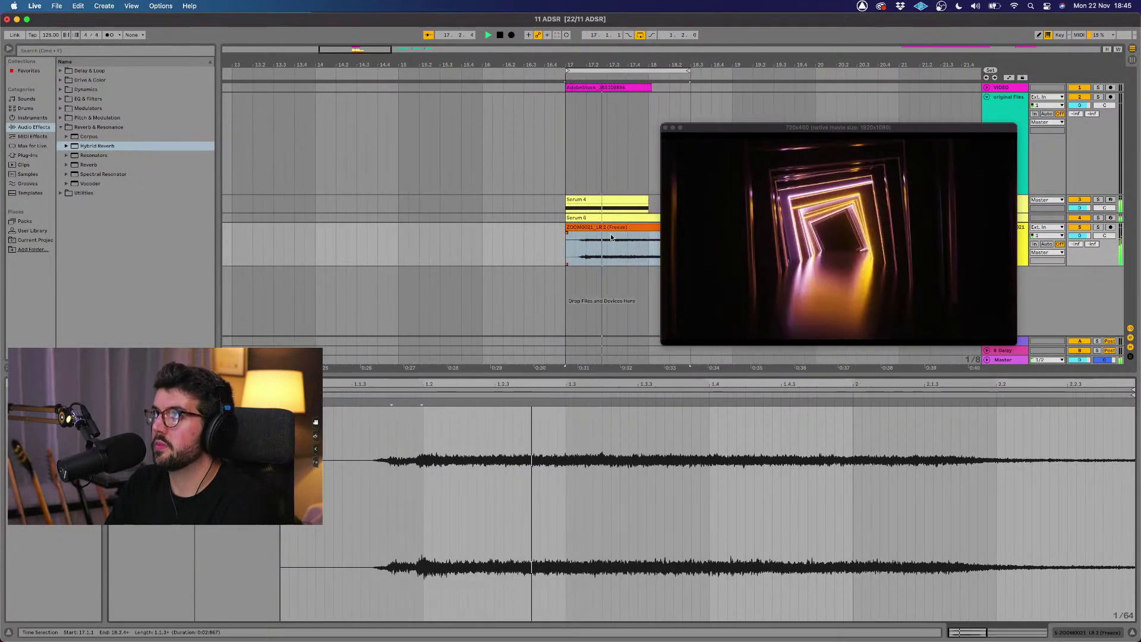
pyautogui.moveTo(628, 228); pyautogui.dragTo(615, 230)
pyautogui.press('space')
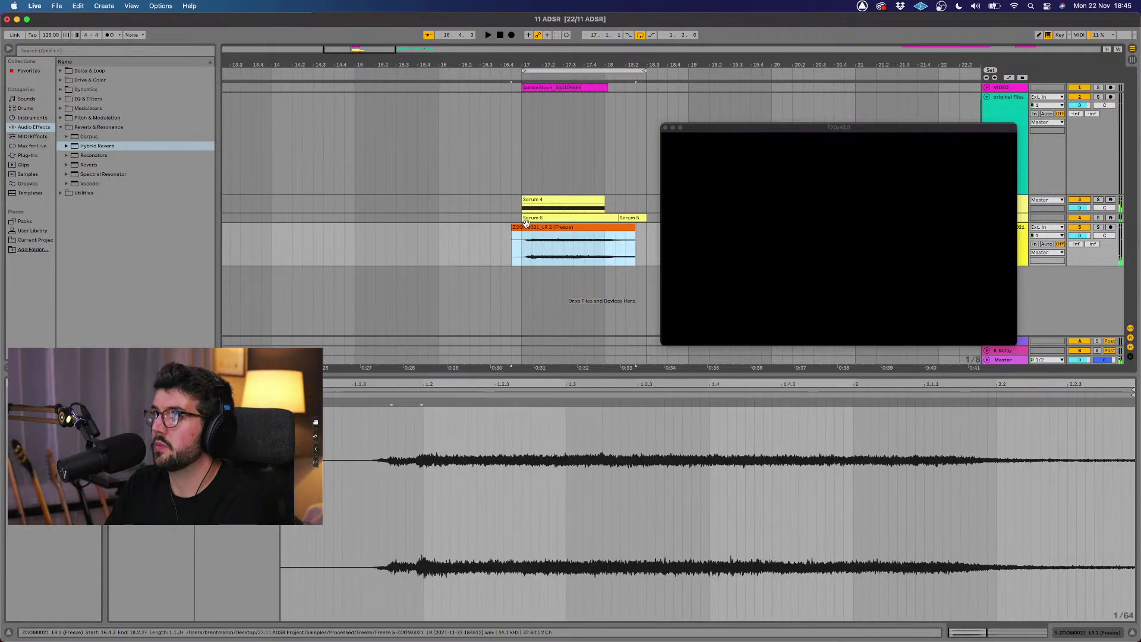
pyautogui.moveTo(514, 233); pyautogui.dragTo(522, 232)
pyautogui.click(524, 234)
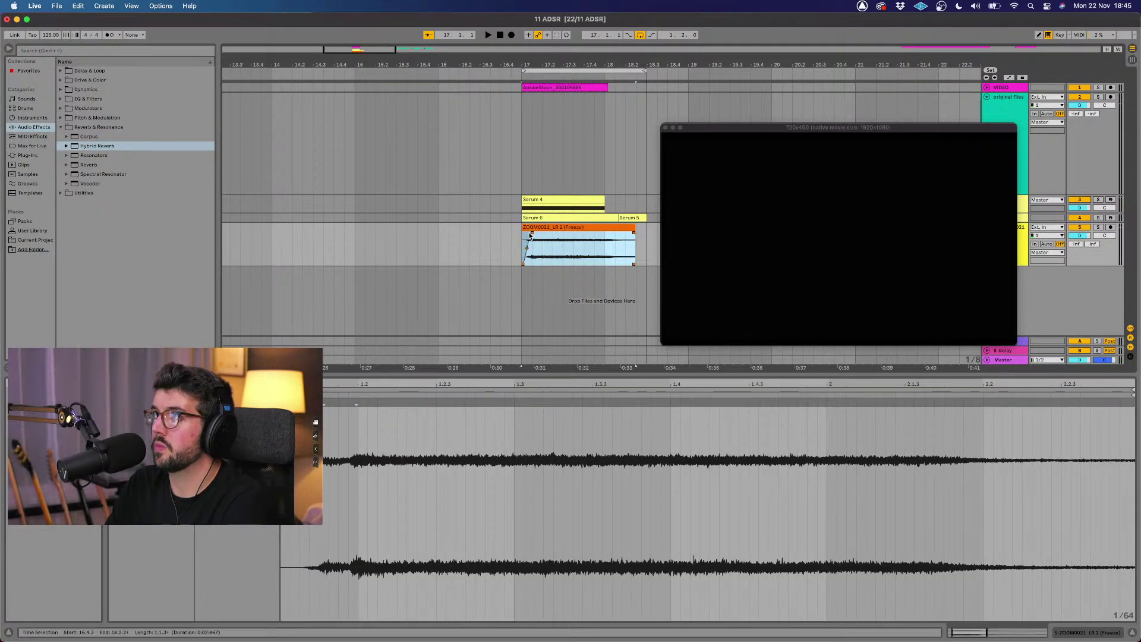
# Step: Audition the trimmed clip and lengthen its fade-in for a more gradual entrance
pyautogui.press('space')
pyautogui.press('space')
pyautogui.moveTo(531, 235); pyautogui.dragTo(541, 236)
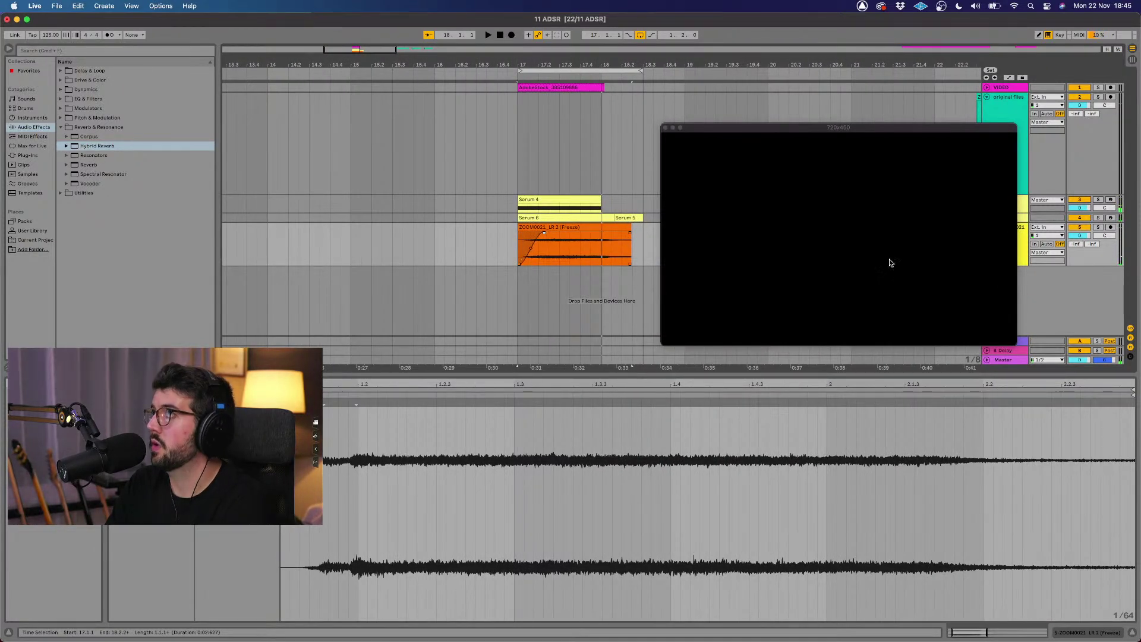
# Step: Lower the frozen audio track's volume to about -11.9 dB and audition the mix with the video
pyautogui.moveTo(1084, 233); pyautogui.dragTo(1080, 235)
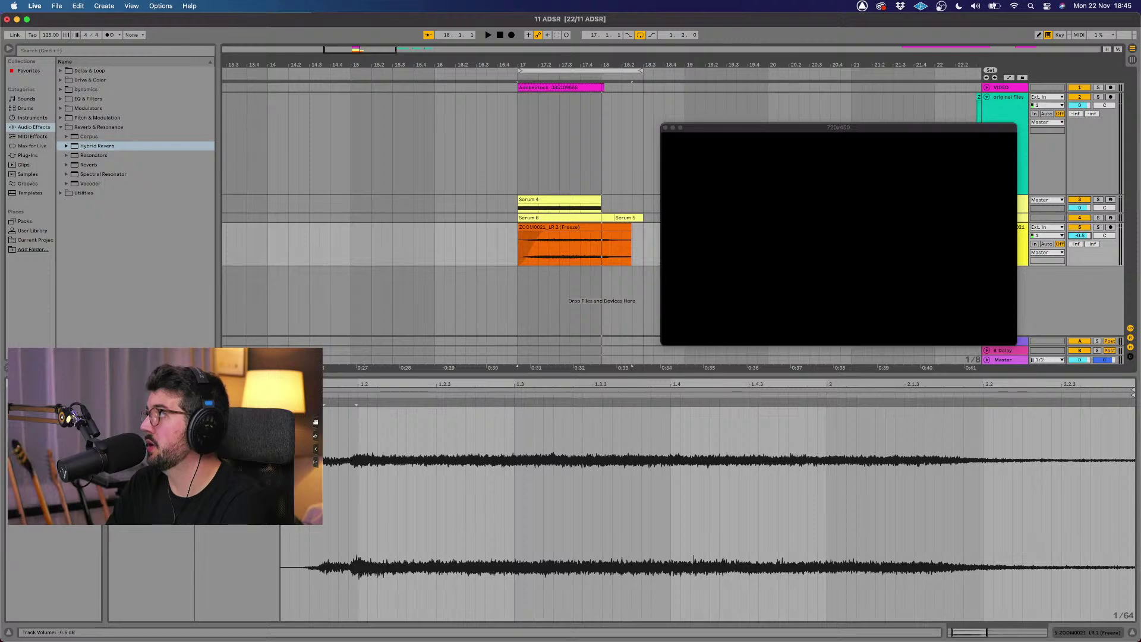
pyautogui.press('space')
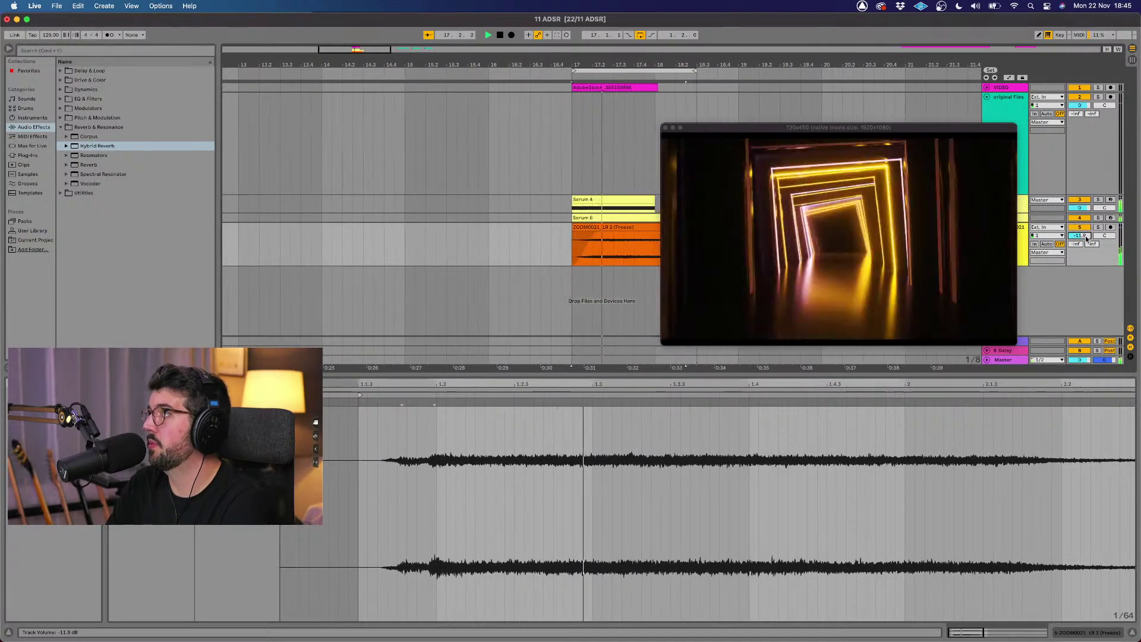
pyautogui.press('space')
# Step: Add a curved fade-out to the end of the frozen clip and play the arrangement
pyautogui.click(601, 254)
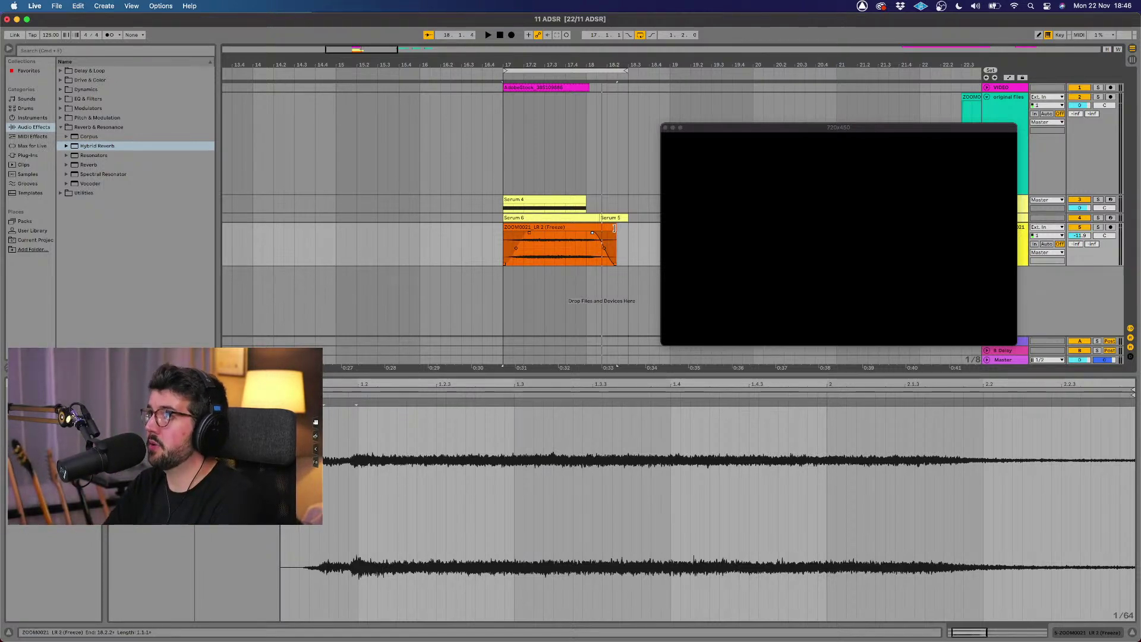
pyautogui.click(615, 227)
pyautogui.click(567, 240)
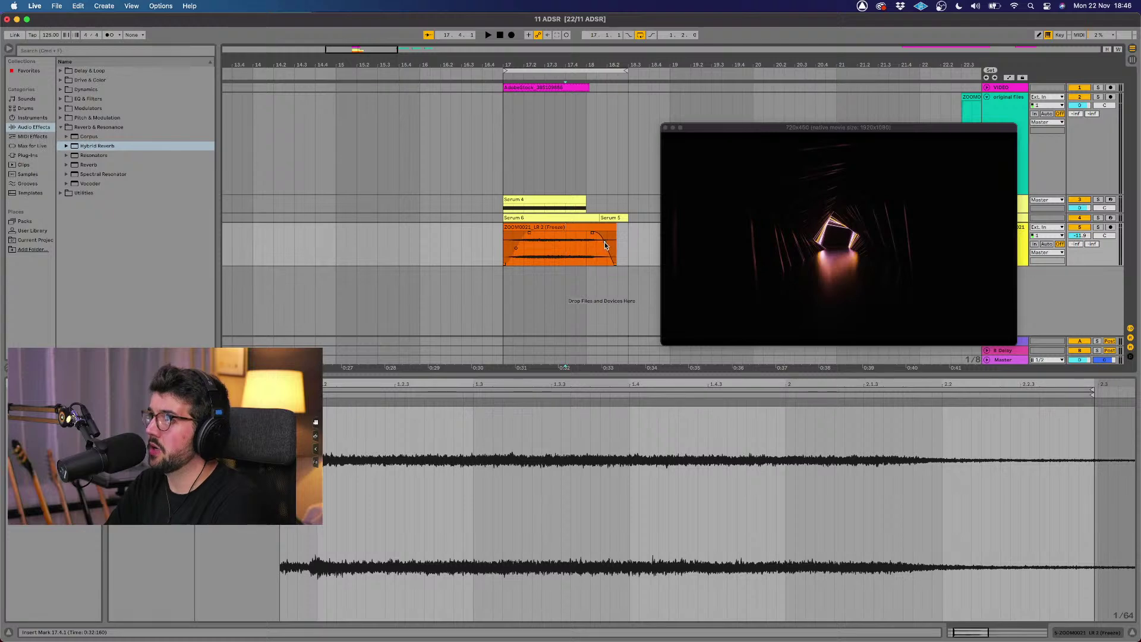
pyautogui.click(504, 78)
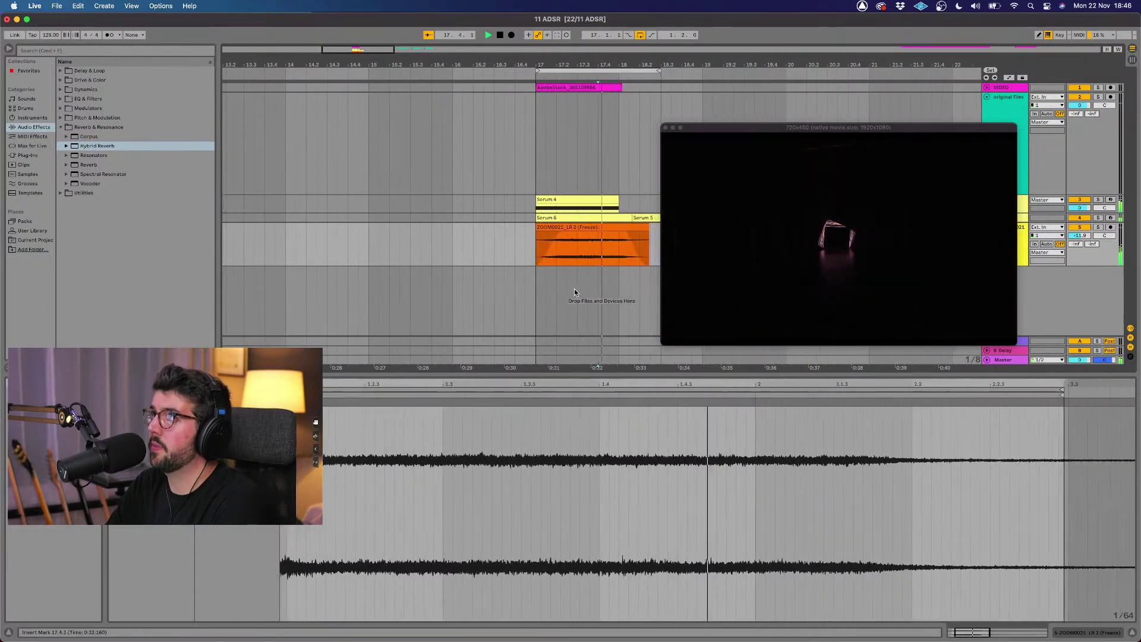
# Step: Move the frozen clip so that it starts at 17.1.3 and play the section from bar 17
pyautogui.moveTo(566, 259); pyautogui.dragTo(575, 259)
pyautogui.press('space')
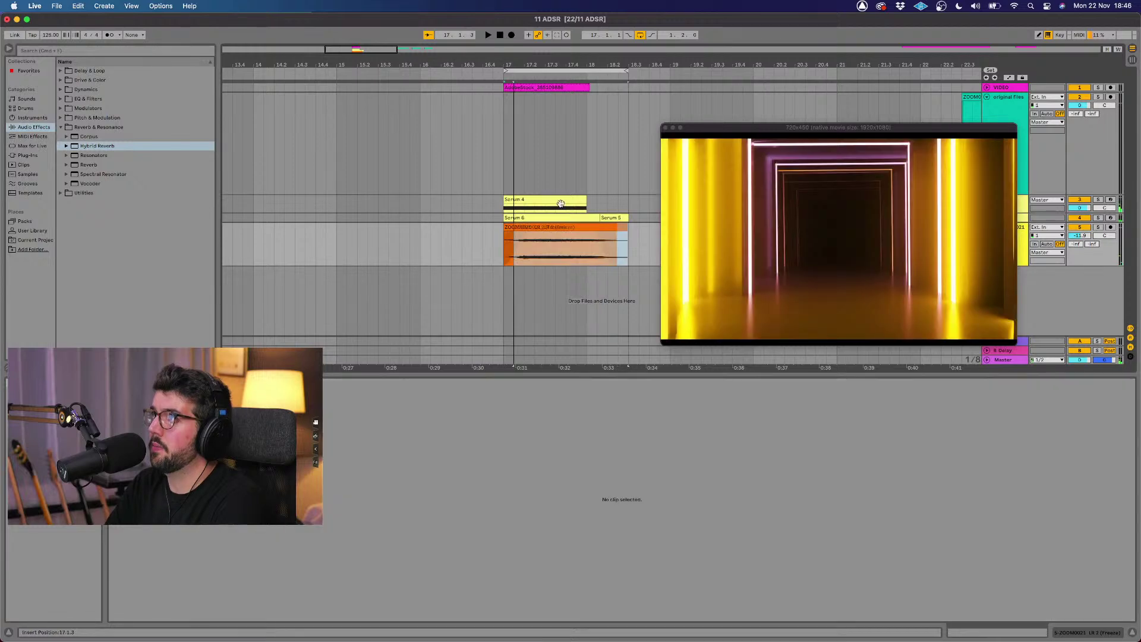
pyautogui.click(504, 78)
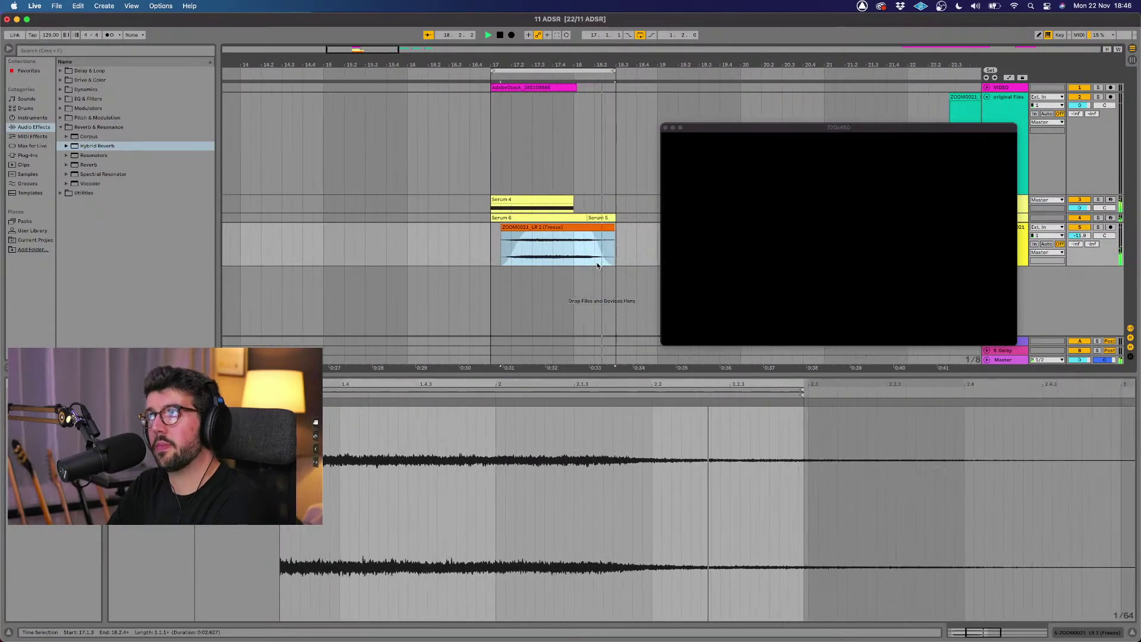
# Step: Start the frozen clip's fade-out progressively earlier while auditioning it against the video
pyautogui.press('space')
pyautogui.click(563, 237)
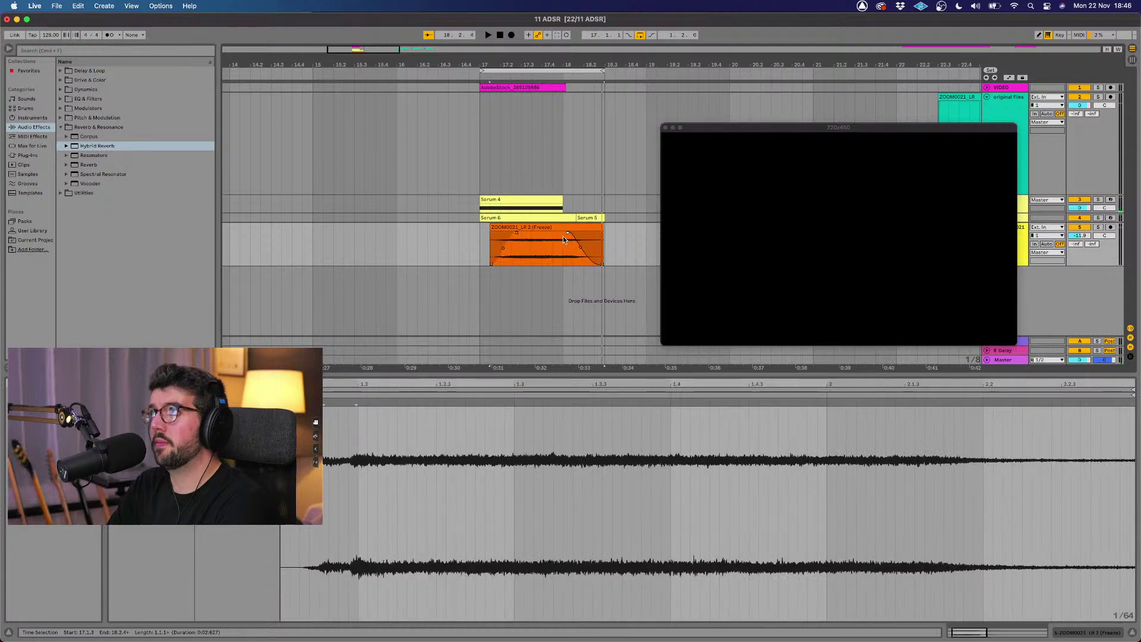
pyautogui.click(469, 73)
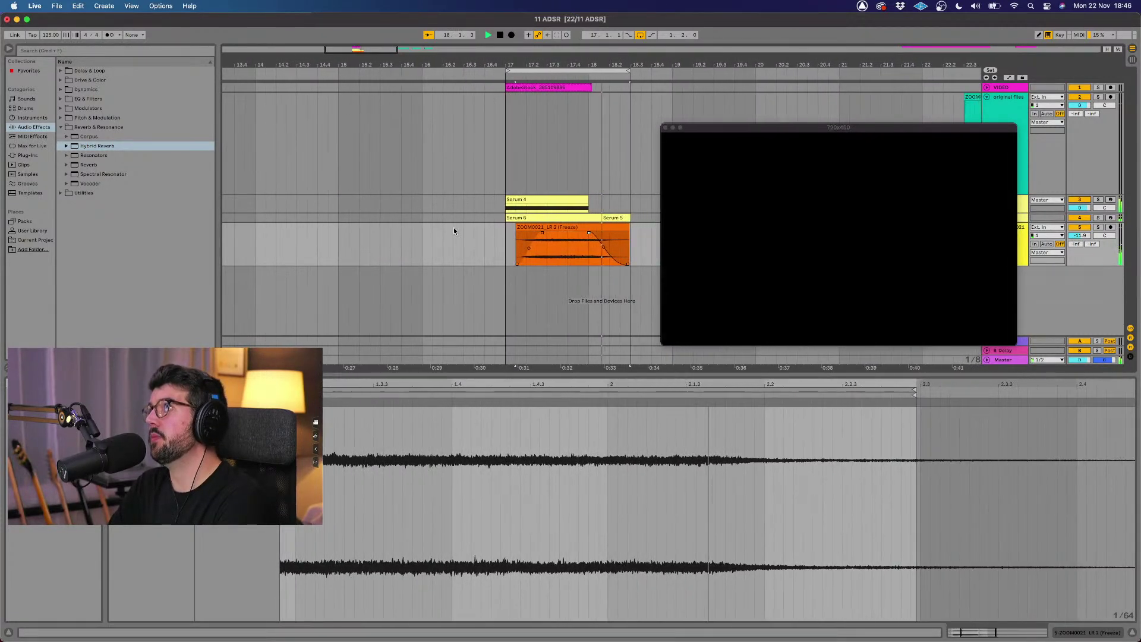
pyautogui.press('space')
pyautogui.press('space')
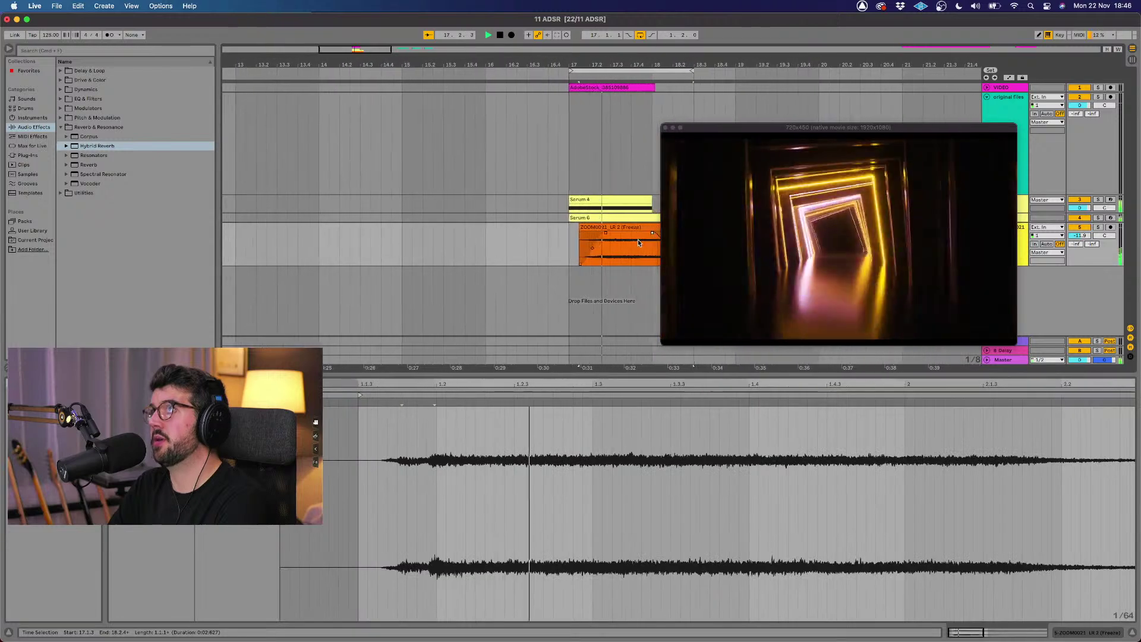
pyautogui.moveTo(611, 233); pyautogui.dragTo(604, 233)
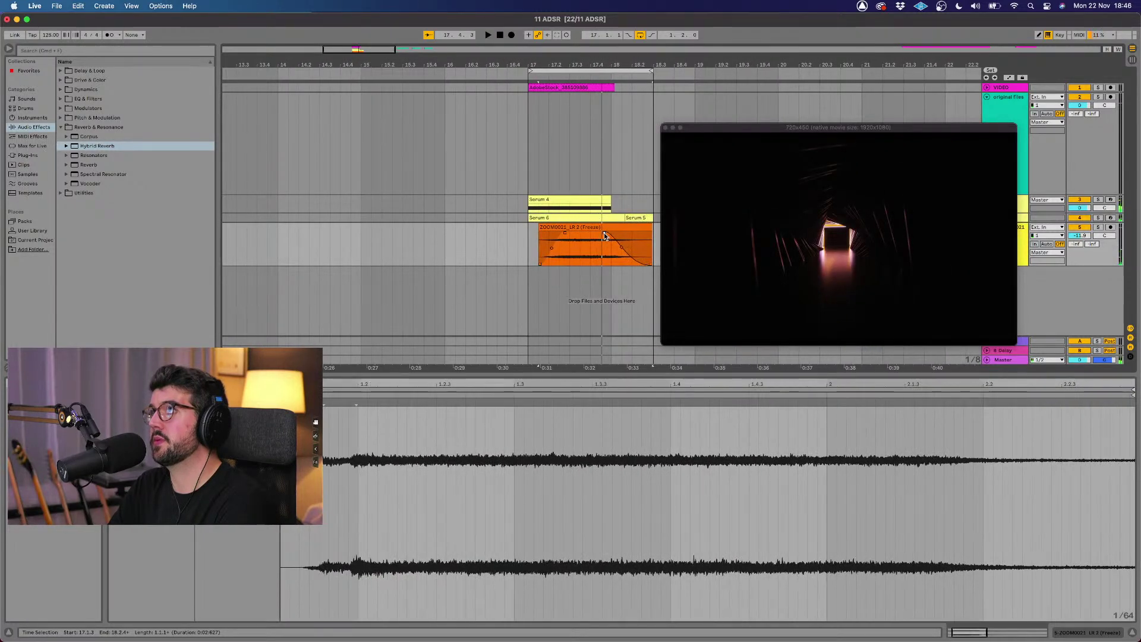
# Step: Play the arrangement from 17.1.1 to check the Serum layers together with the faded clip
pyautogui.click(568, 218)
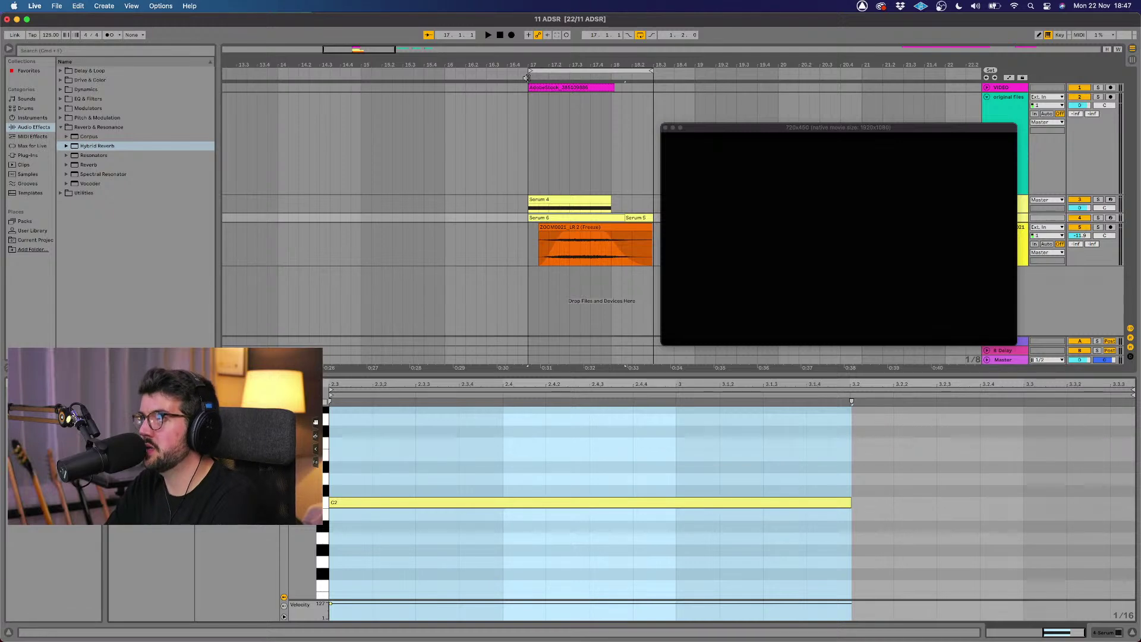
pyautogui.press('space')
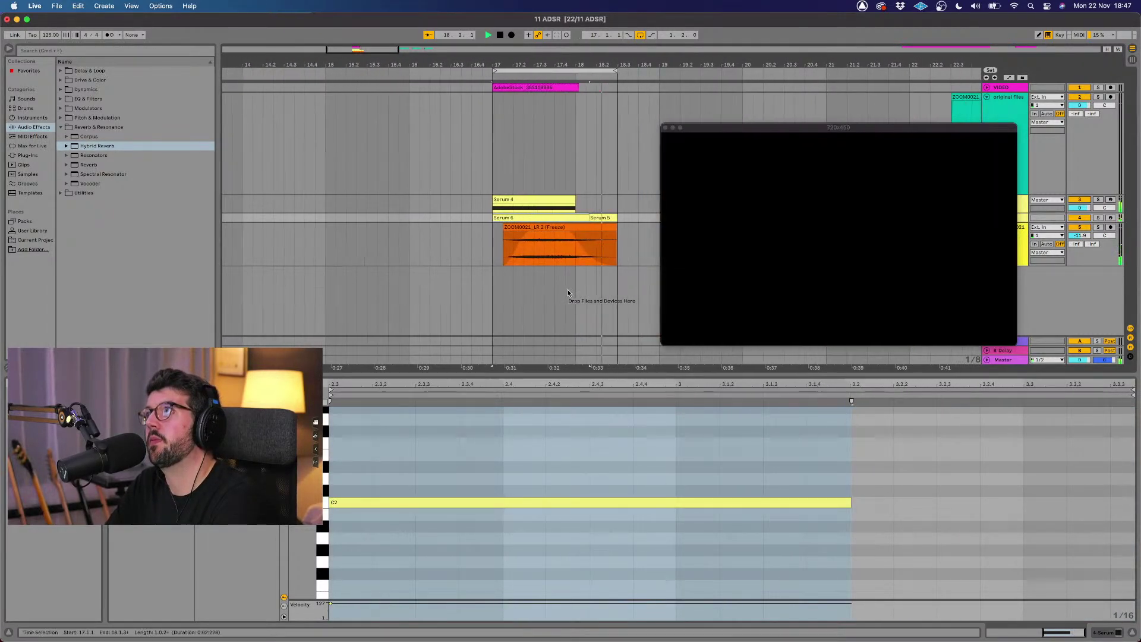
pyautogui.press('space')
# Step: Start the frozen clip's fade-out slightly earlier with a steeper curve and audition it with the video
pyautogui.click(551, 234)
pyautogui.moveTo(550, 235); pyautogui.dragTo(568, 251)
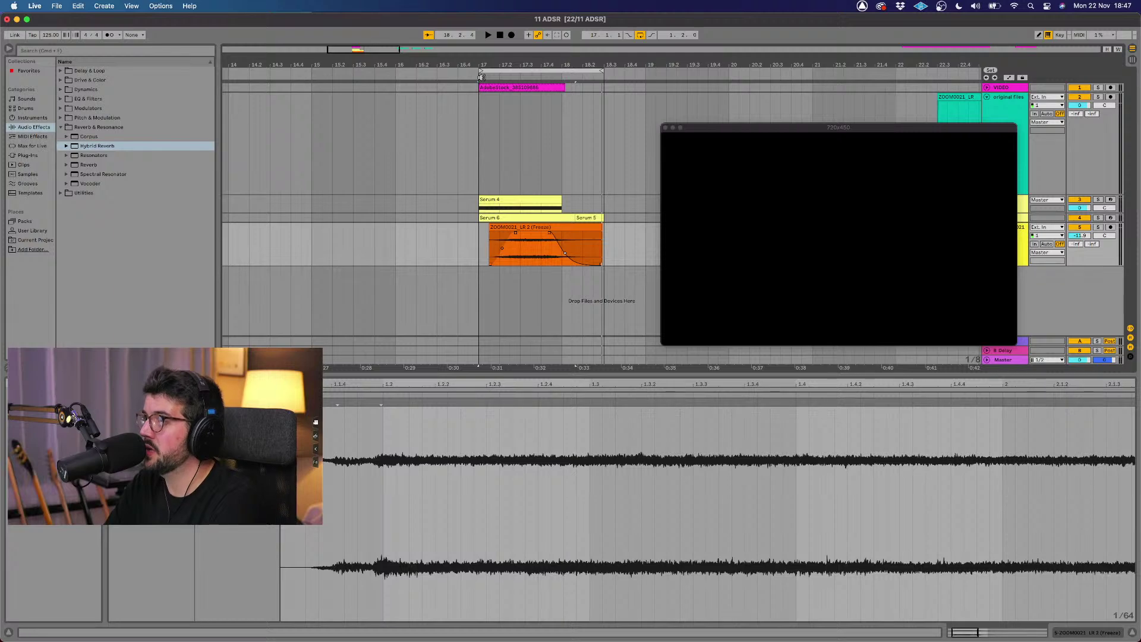
pyautogui.press('space')
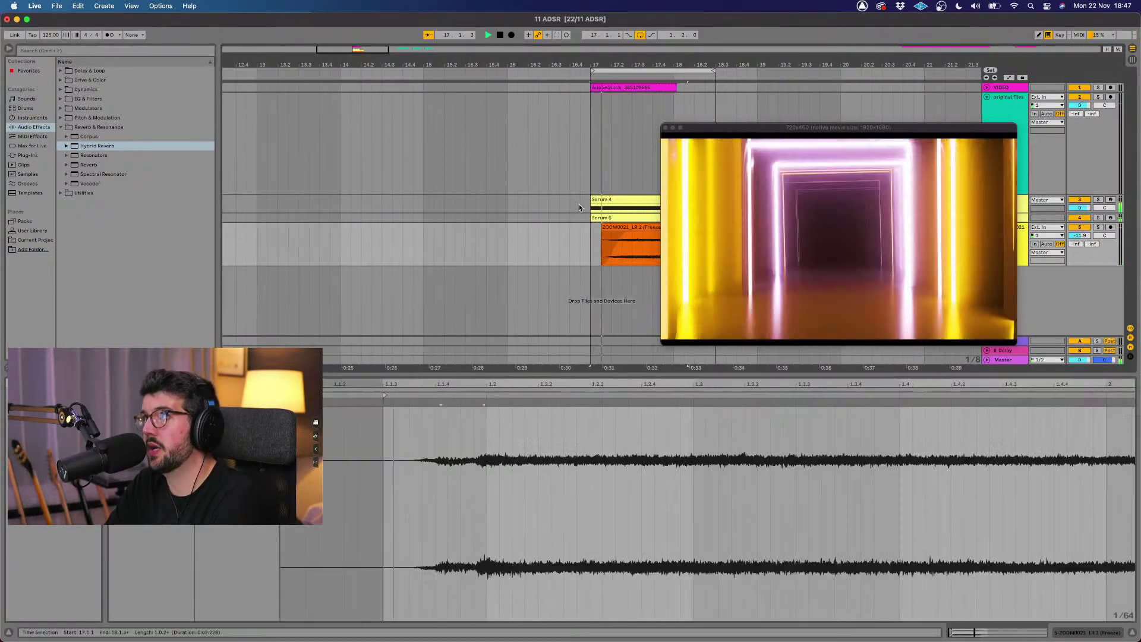
pyautogui.click(618, 243)
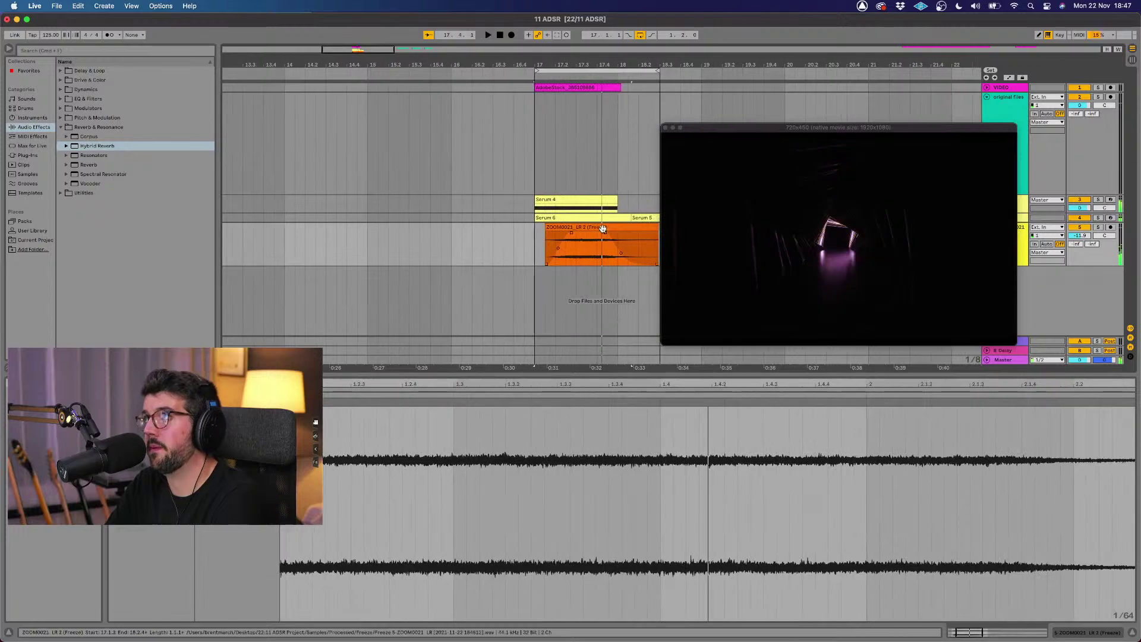
pyautogui.press('space')
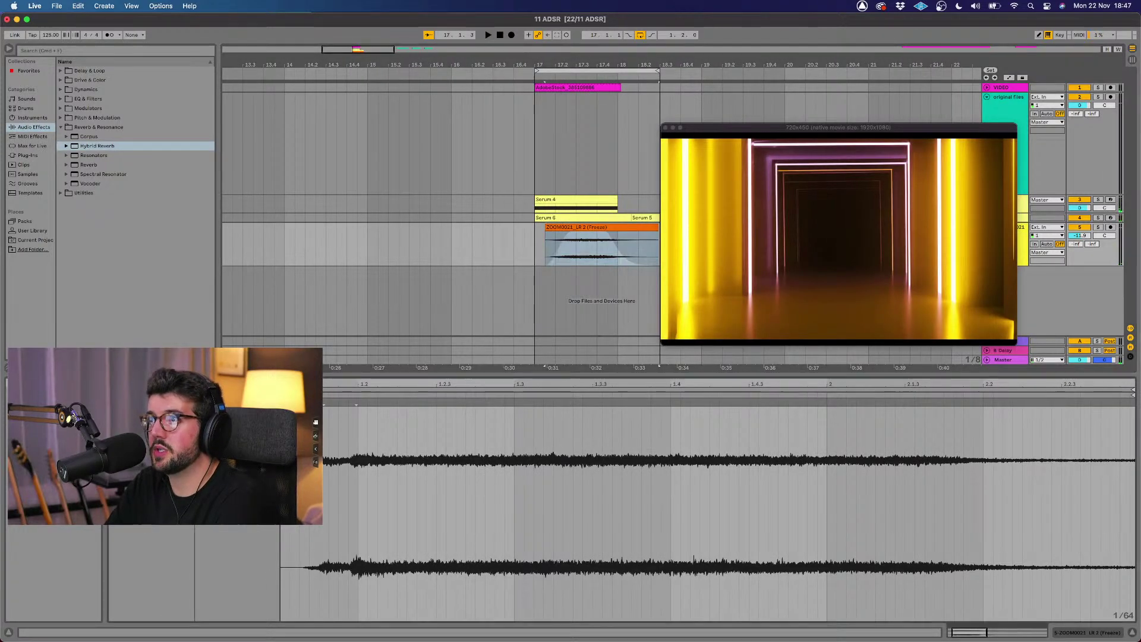
# Step: Play the section from bar 17, and enlarge the video window over the arrangement
pyautogui.press('space')
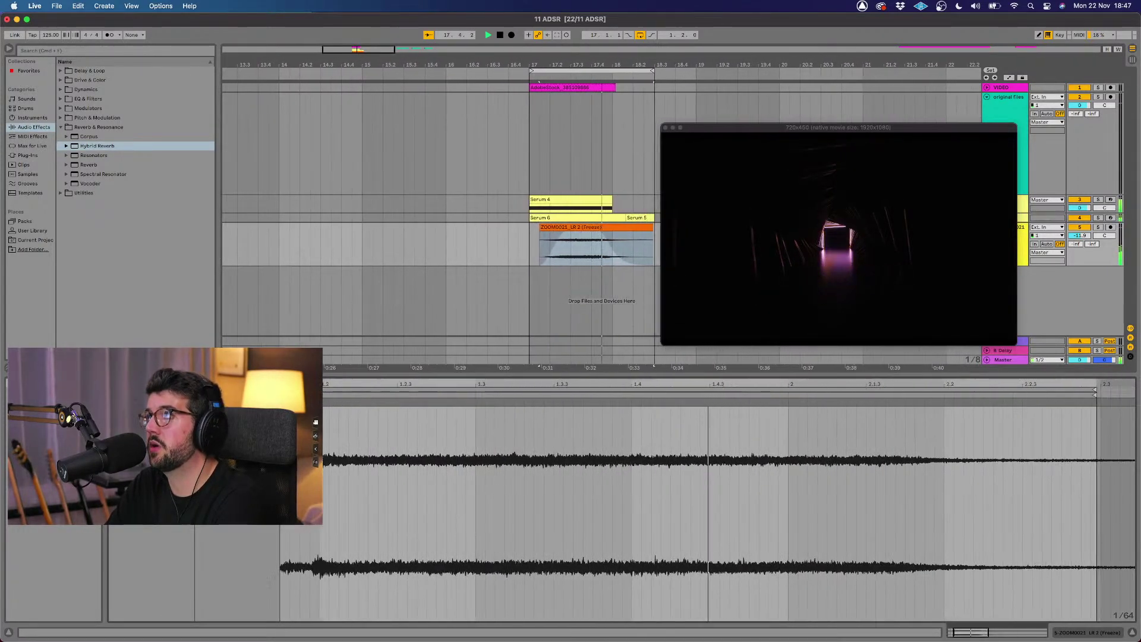
pyautogui.press('space')
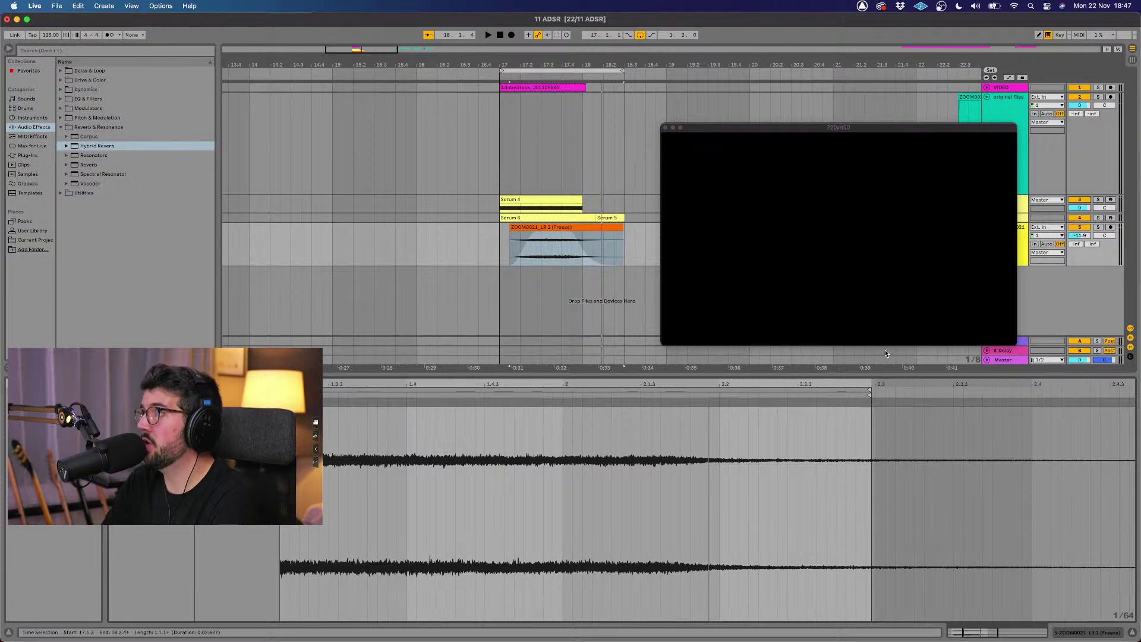
pyautogui.click(1026, 166)
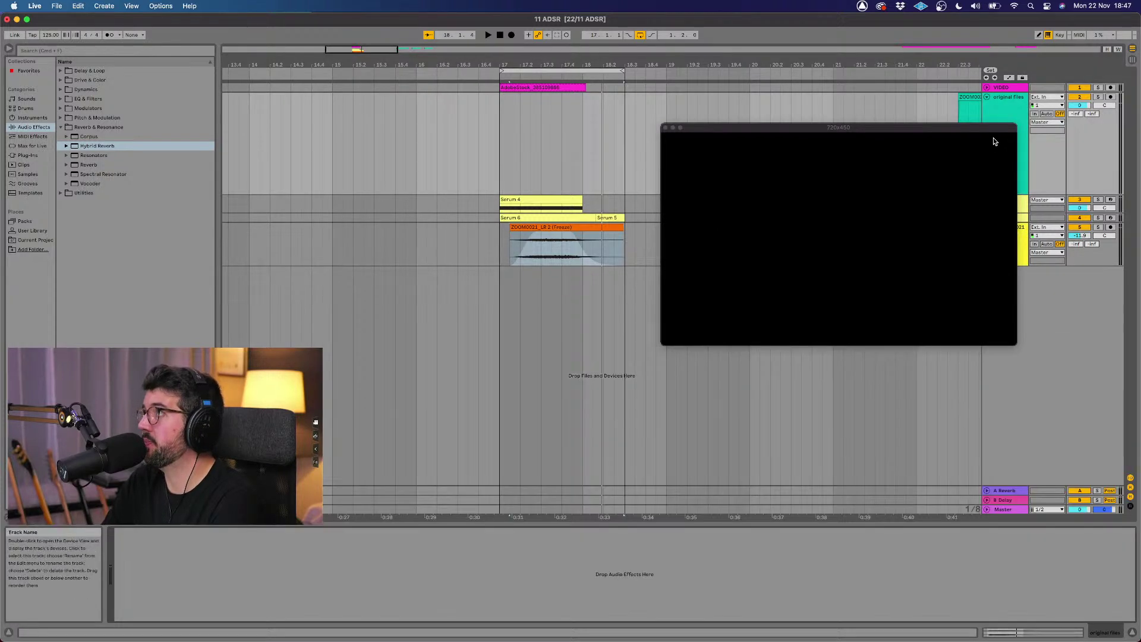
pyautogui.moveTo(947, 132); pyautogui.dragTo(589, 116)
pyautogui.moveTo(661, 328); pyautogui.dragTo(867, 483)
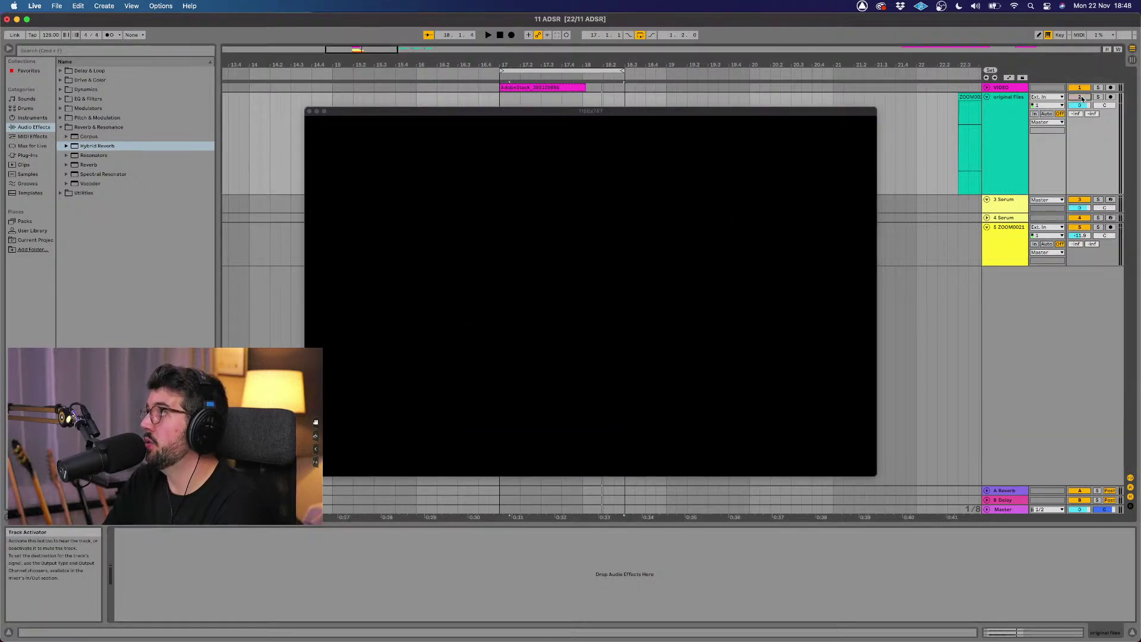
# Step: Deactivate both Serum tracks and play the frozen clip alone against the video
pyautogui.click(1081, 200)
pyautogui.click(1080, 218)
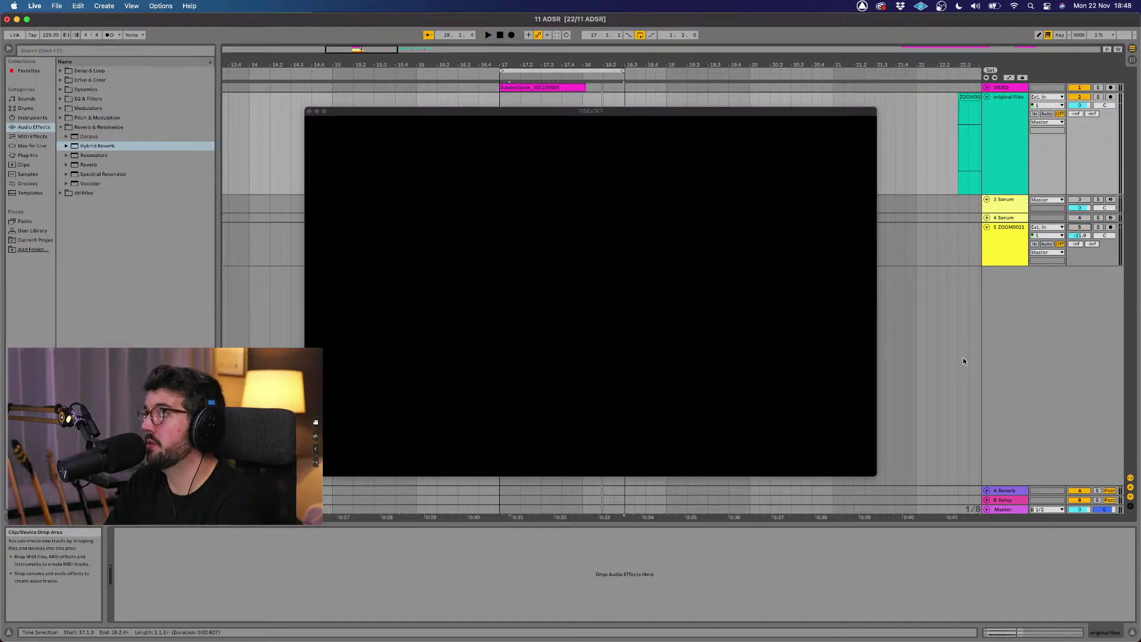
pyautogui.press('space')
pyautogui.press('space')
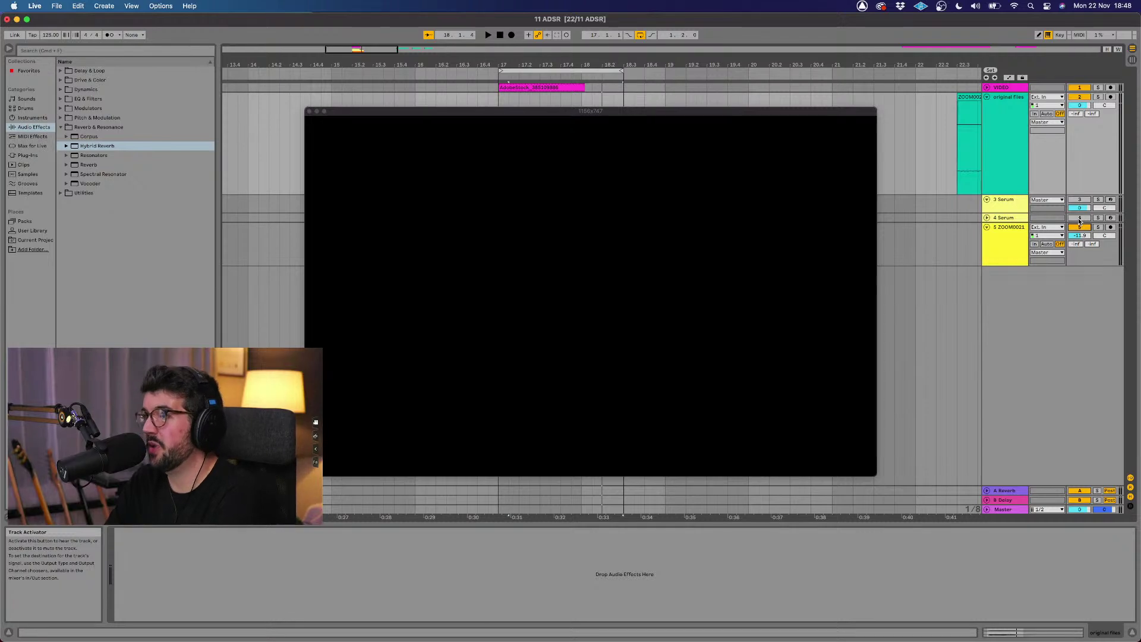
# Step: Reactivate both Serum tracks and play all the layers together with the video
pyautogui.click(1080, 218)
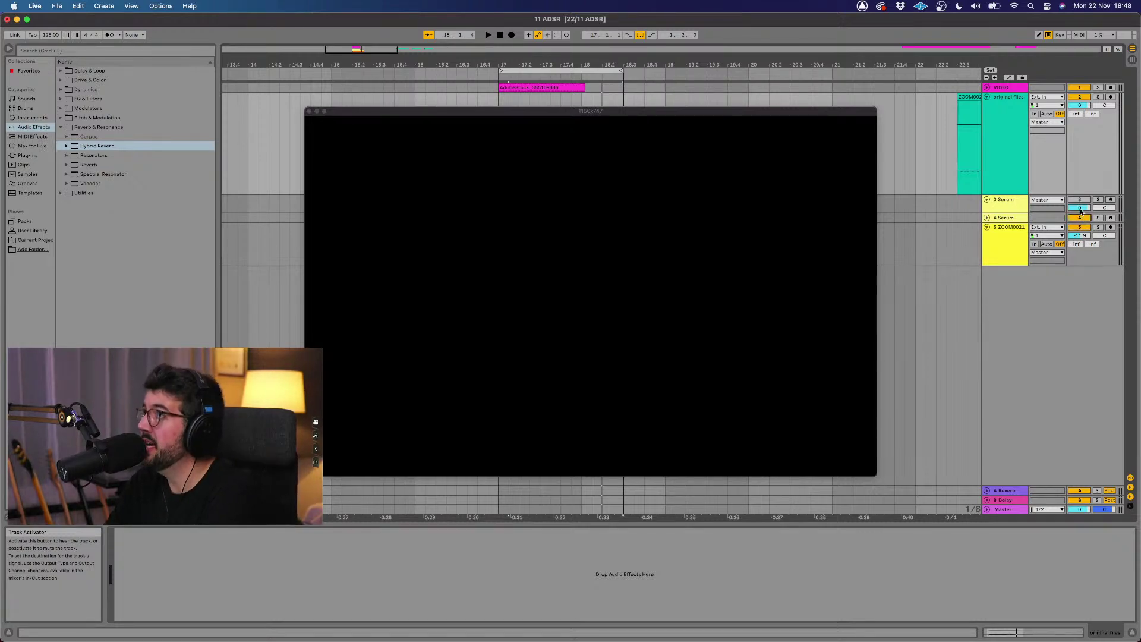
pyautogui.click(1080, 199)
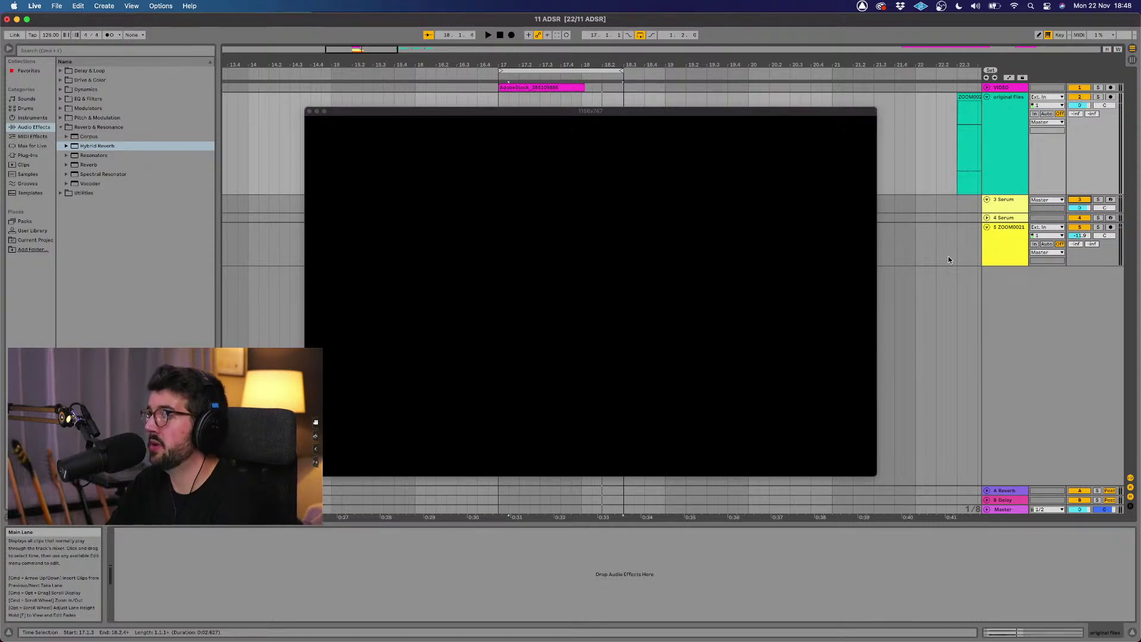
pyautogui.press('space')
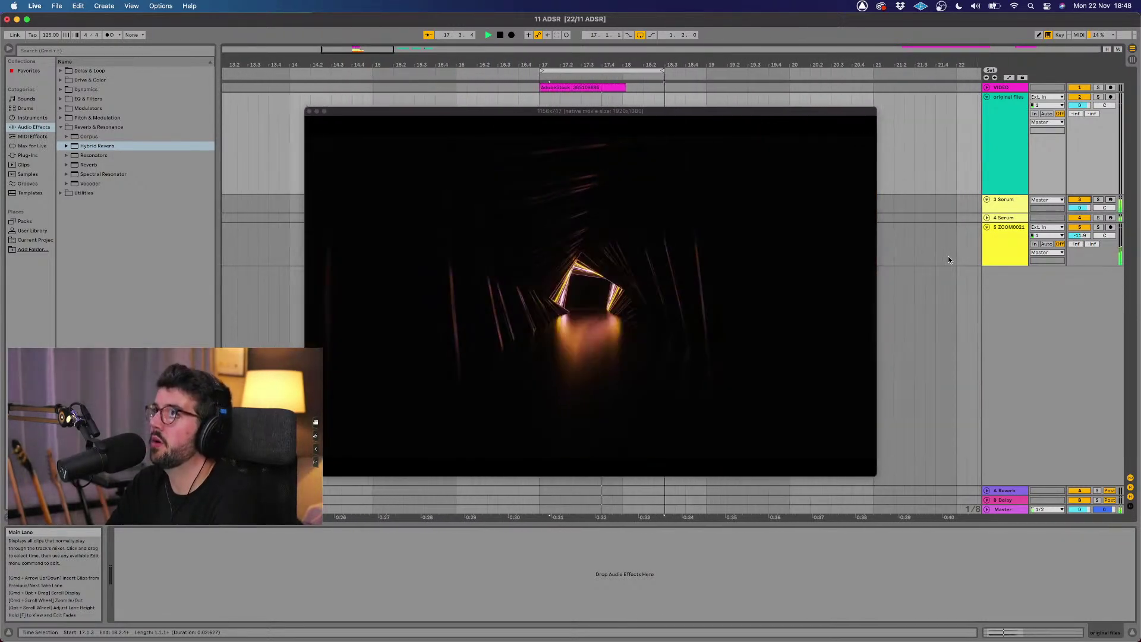
pyautogui.press('space')
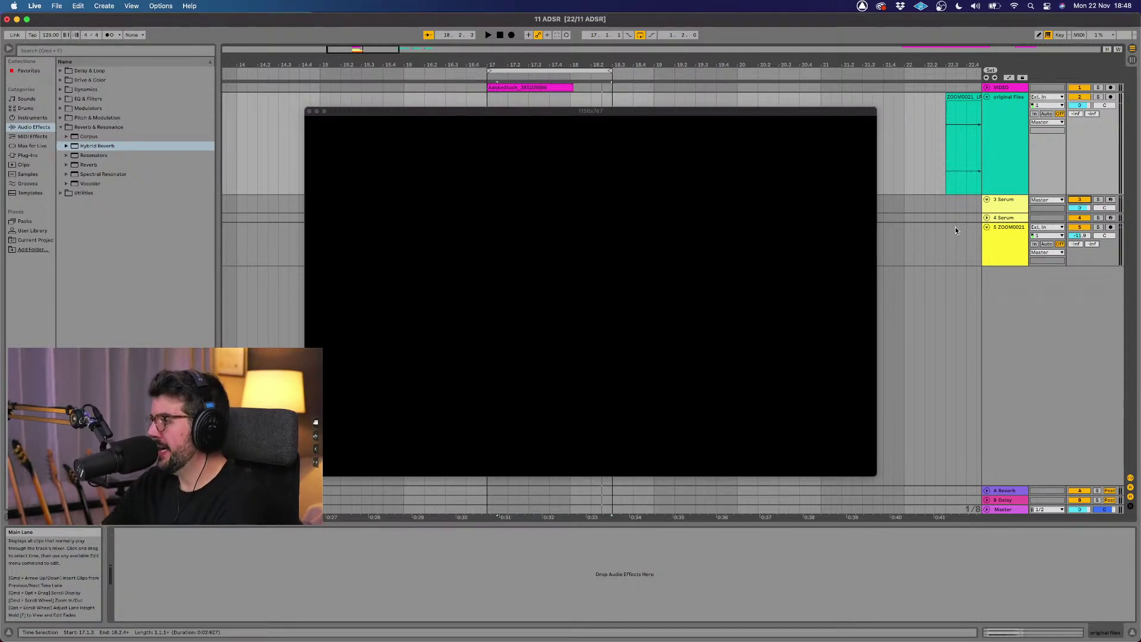
# Step: Review the video from its clip at bar 17, and close the video window
pyautogui.click(1009, 242)
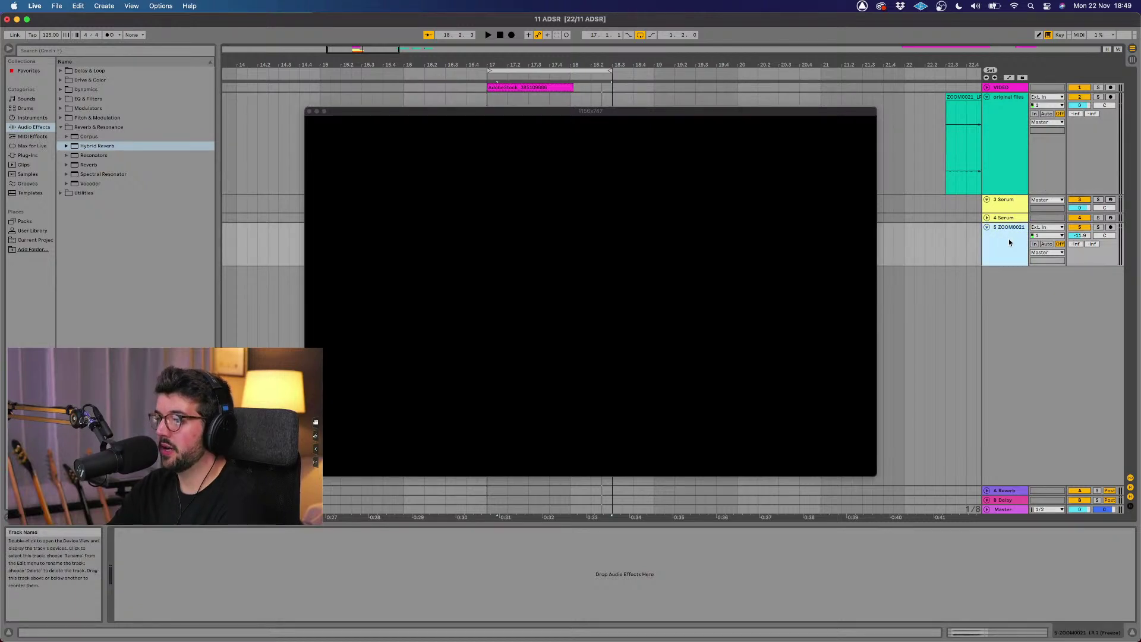
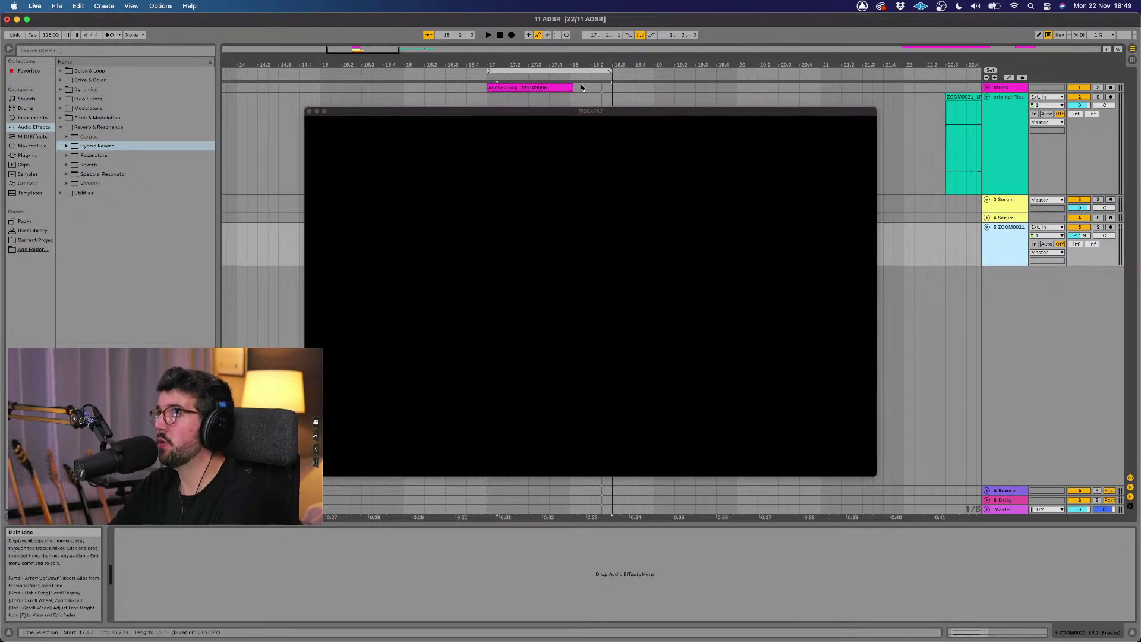
pyautogui.click(557, 87)
pyautogui.press('space')
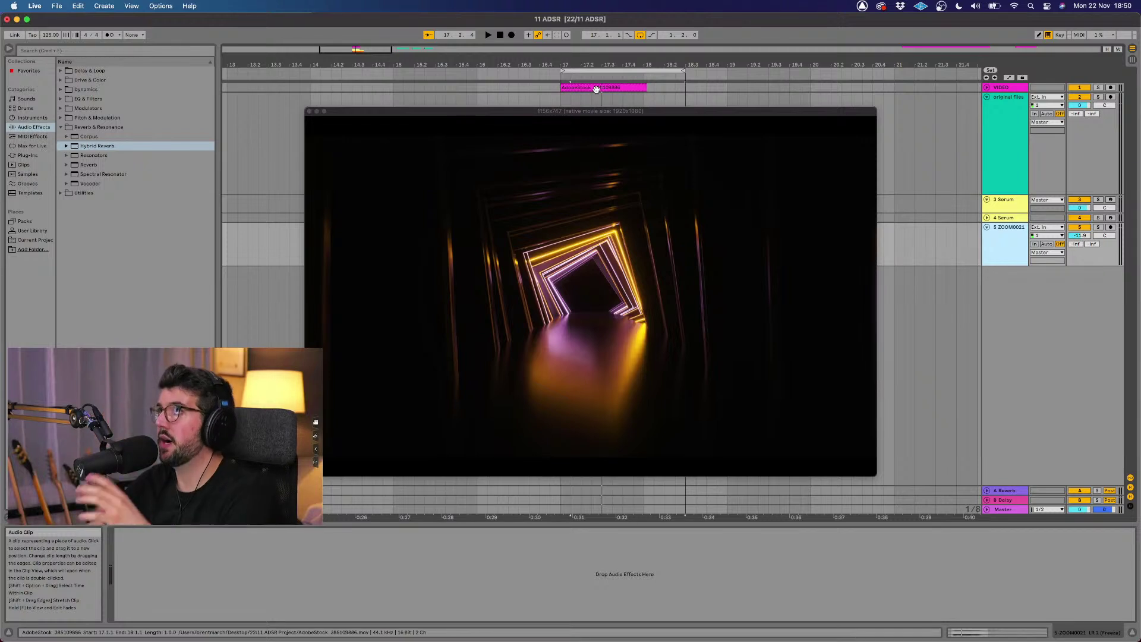
pyautogui.click(310, 112)
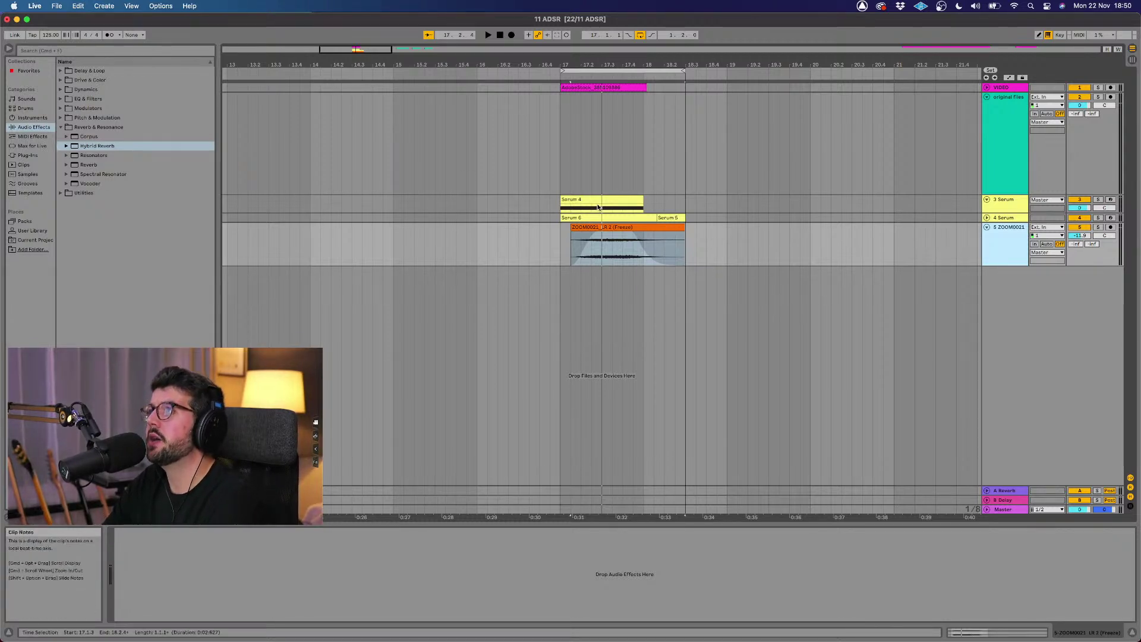
# Step: Browse the Samples library and audition the first sounds, from 80s Beat 90 bpm.wav down to Acid.wav
pyautogui.click(851, 218)
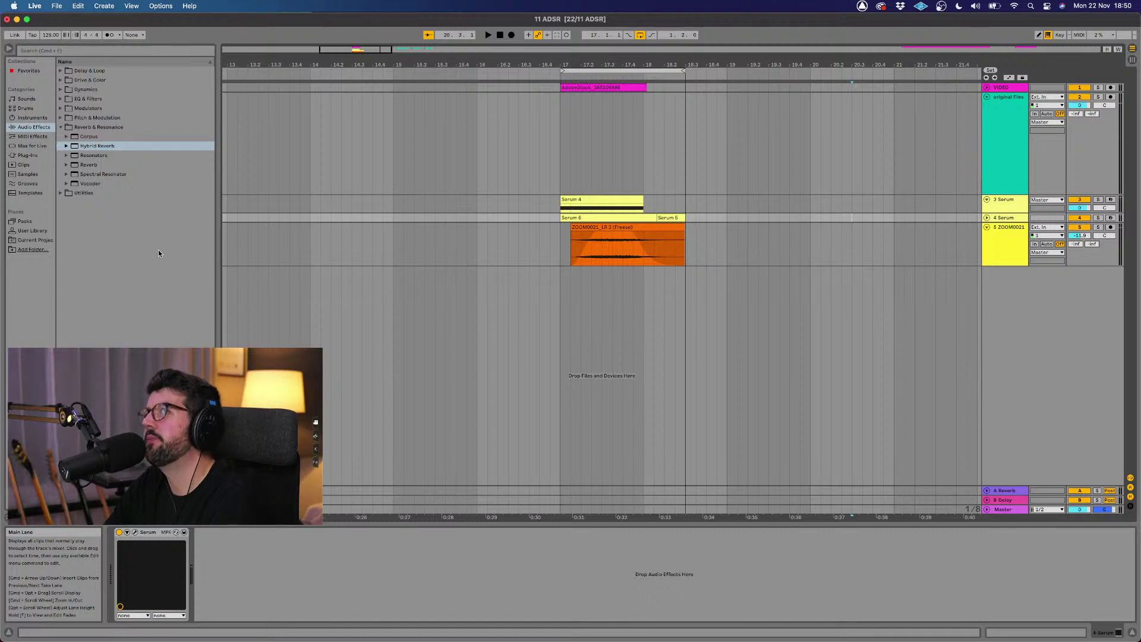
pyautogui.click(35, 176)
pyautogui.click(108, 74)
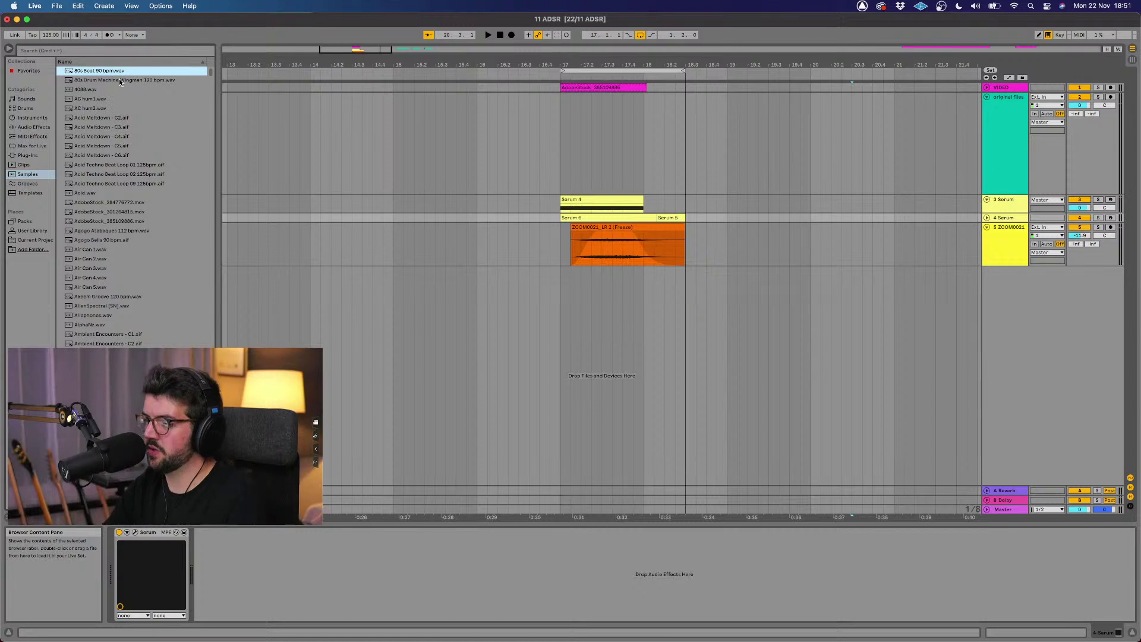
pyautogui.press('Down')
pyautogui.press('Down')
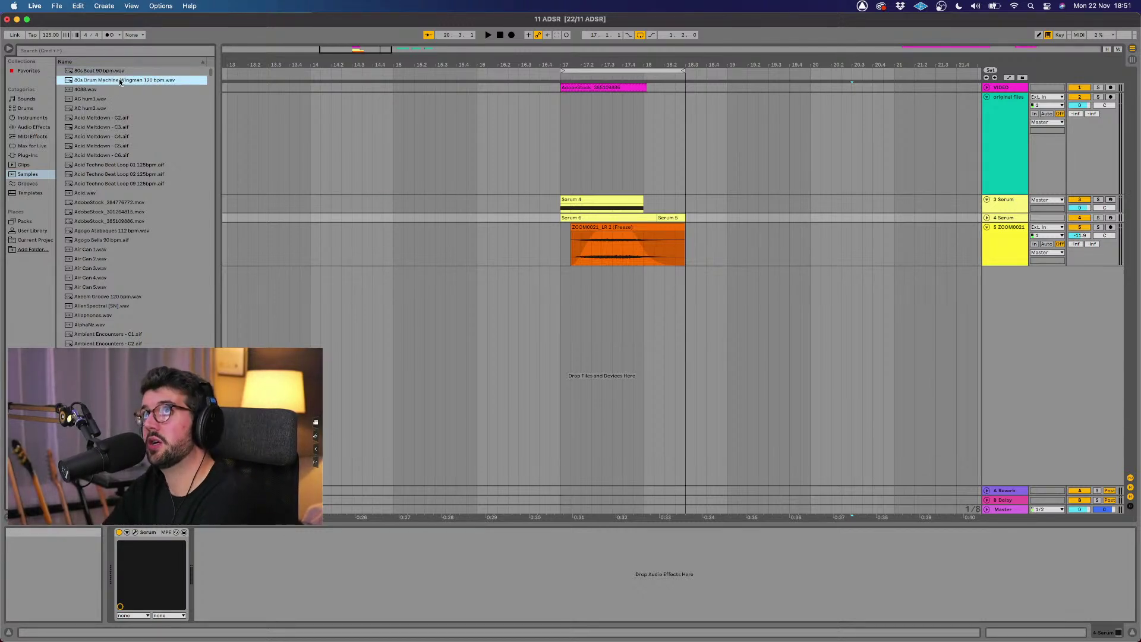
pyautogui.press('Down')
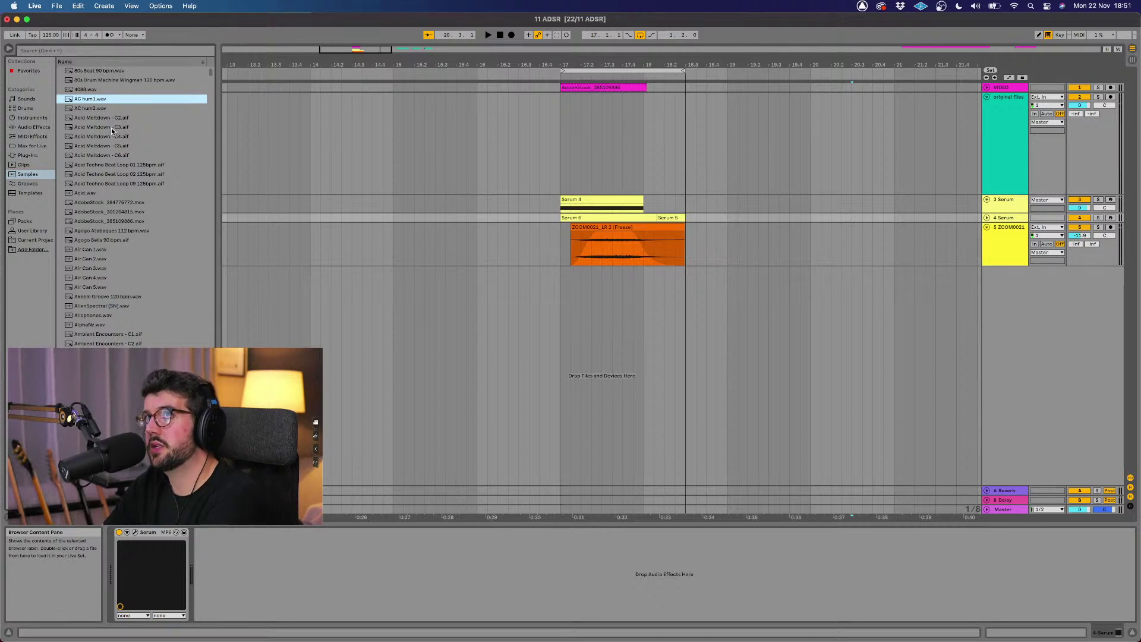
pyautogui.press('Down')
pyautogui.press('Down')
pyautogui.press('Down')
pyautogui.press('Down')
pyautogui.press('Down')
pyautogui.press('Down')
pyautogui.press('Down')
pyautogui.press('Down')
pyautogui.press('Down')
pyautogui.press('Down')
pyautogui.press('Up')
pyautogui.press('Down')
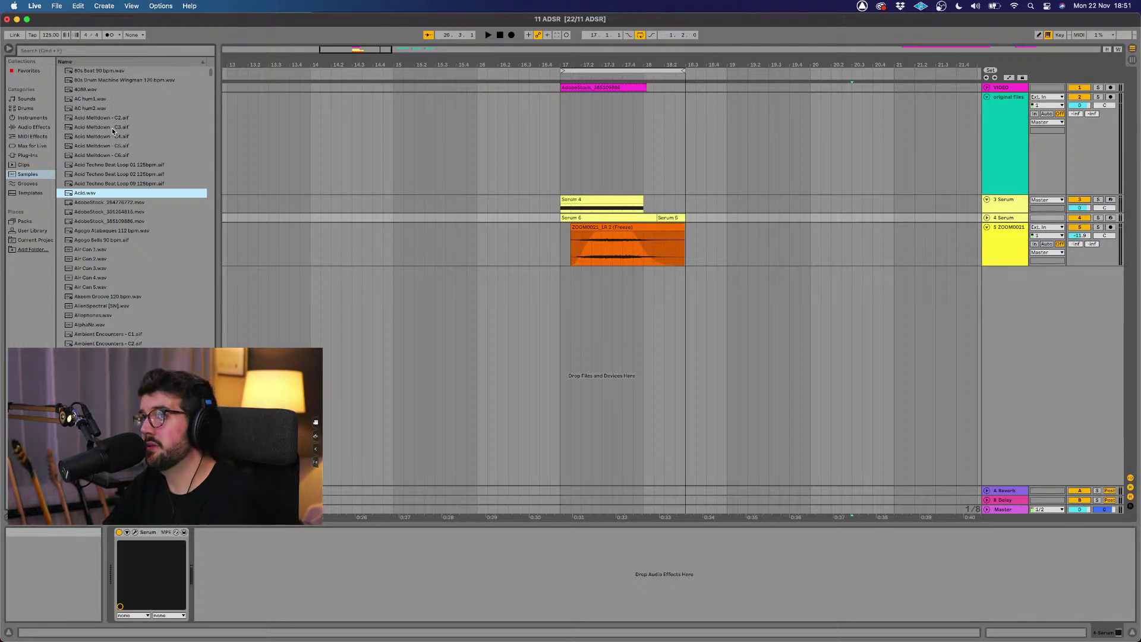
# Step: Audition the Air Can samples and the sounds that follow them in the sample list
pyautogui.click(76, 260)
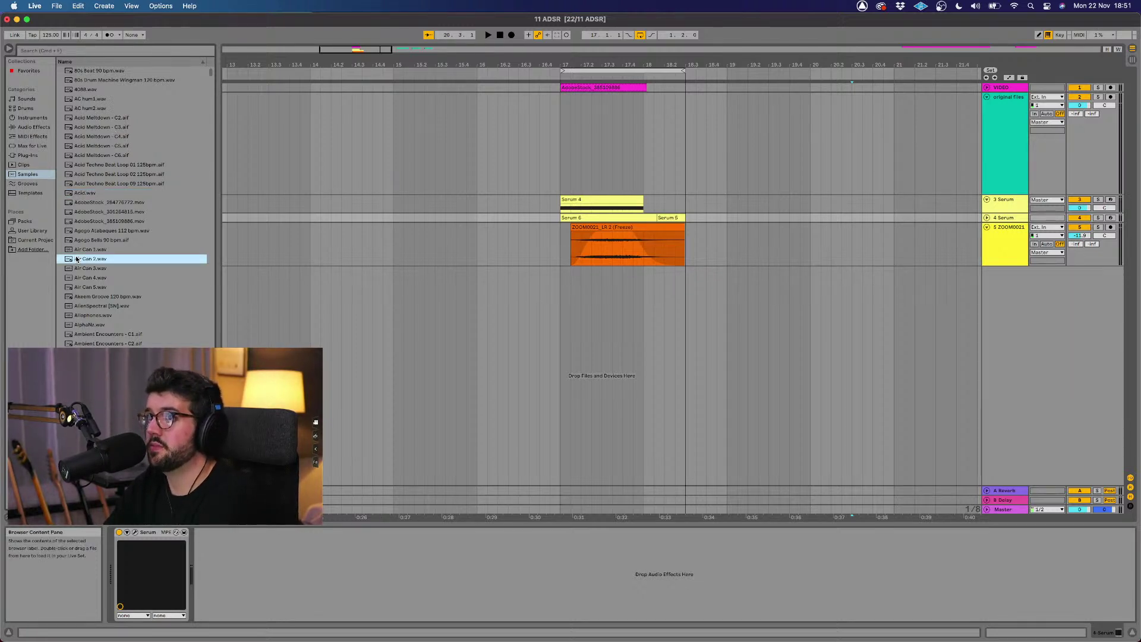
pyautogui.press('Down')
pyautogui.press('Down')
pyautogui.press('Down')
pyautogui.press('Down')
pyautogui.press('Down')
pyautogui.press('Down')
pyautogui.press('Down')
pyautogui.press('Down')
pyautogui.press('Down')
pyautogui.press('Down')
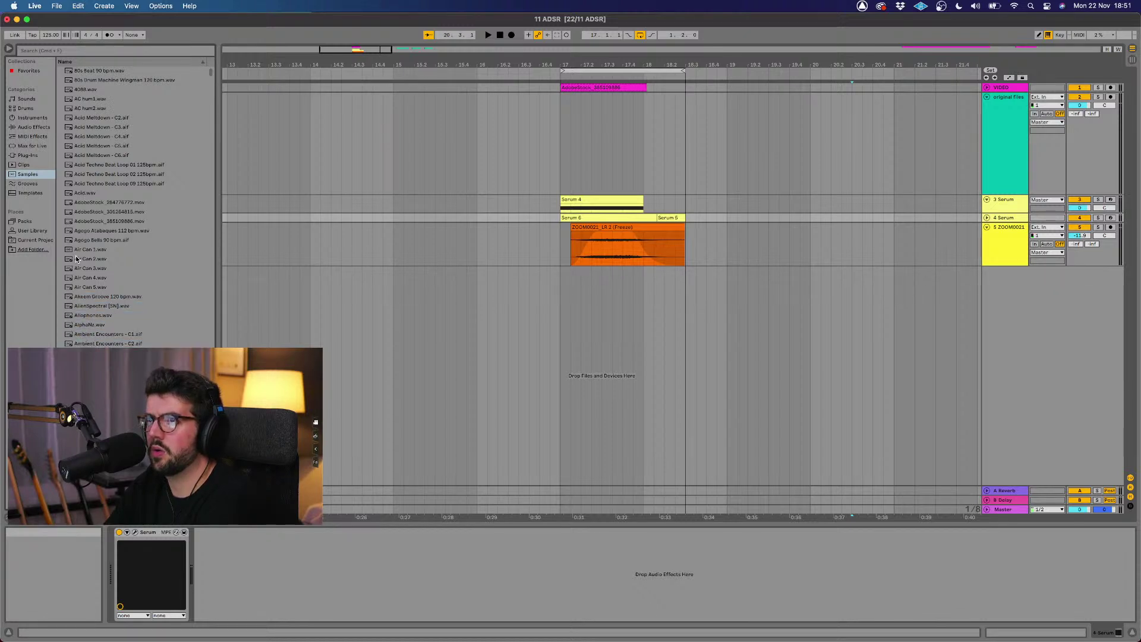
# Step: Audition samples further down the list, including the ARP Poly Lead sounds, looking for an atmospheric layer
pyautogui.scroll(-3, 76, 259)
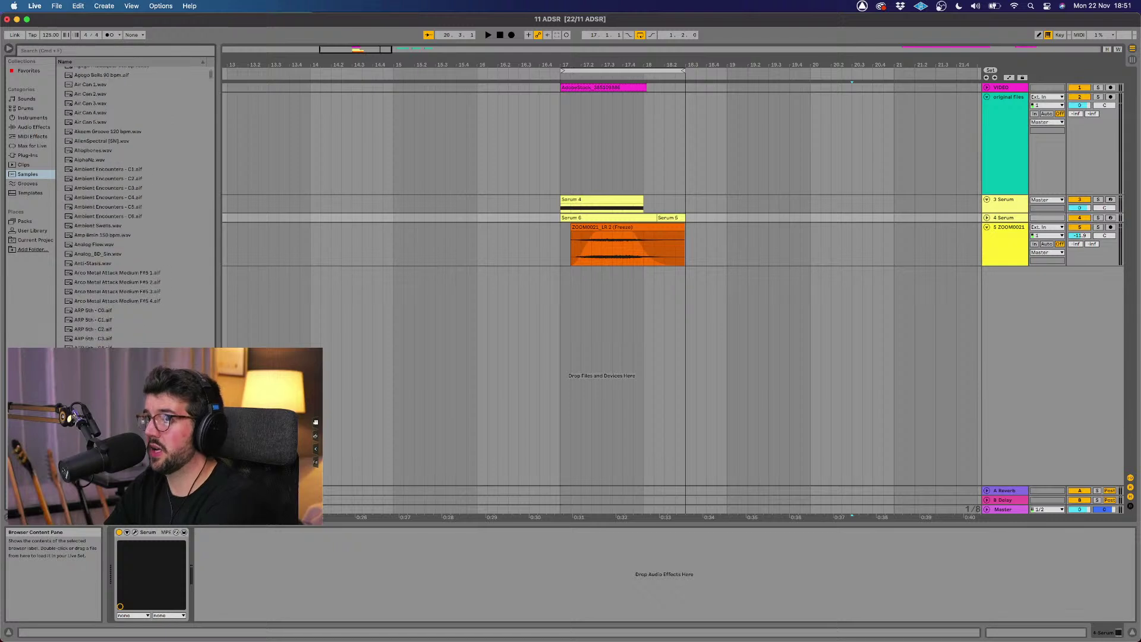
pyautogui.scroll(-12, 163, 297)
pyautogui.click(137, 269)
pyautogui.press('Down')
pyautogui.press('Down')
pyautogui.press('Down')
pyautogui.press('Down')
pyautogui.press('Down')
pyautogui.press('Down')
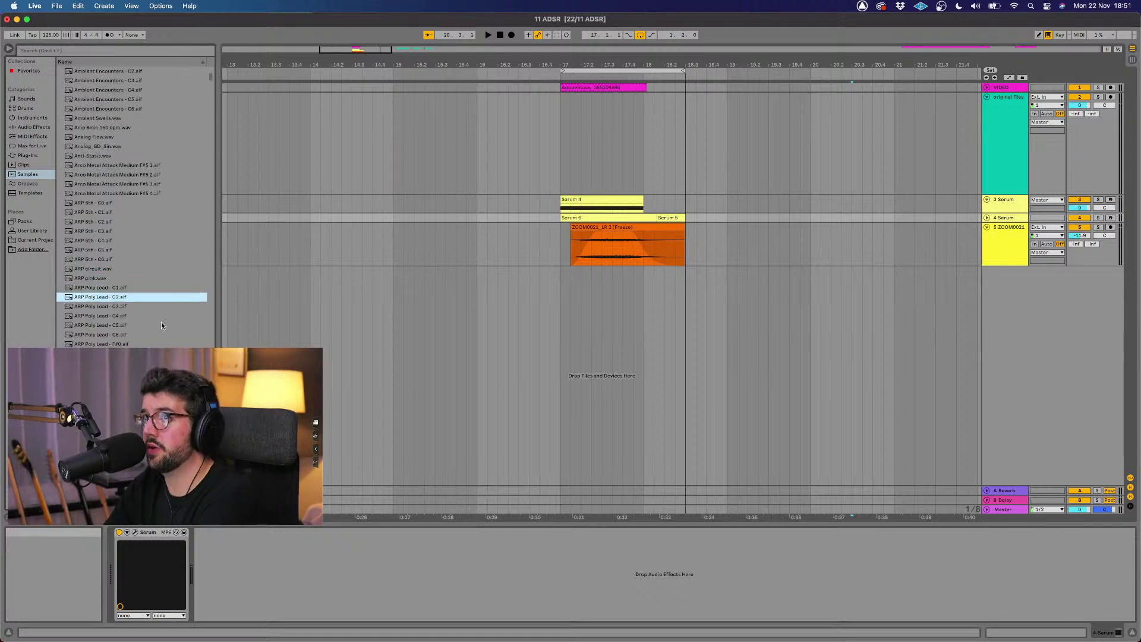
pyautogui.press('Down')
pyautogui.press('Down')
pyautogui.press('Down')
pyautogui.press('Down')
pyautogui.press('Down')
pyautogui.press('Down')
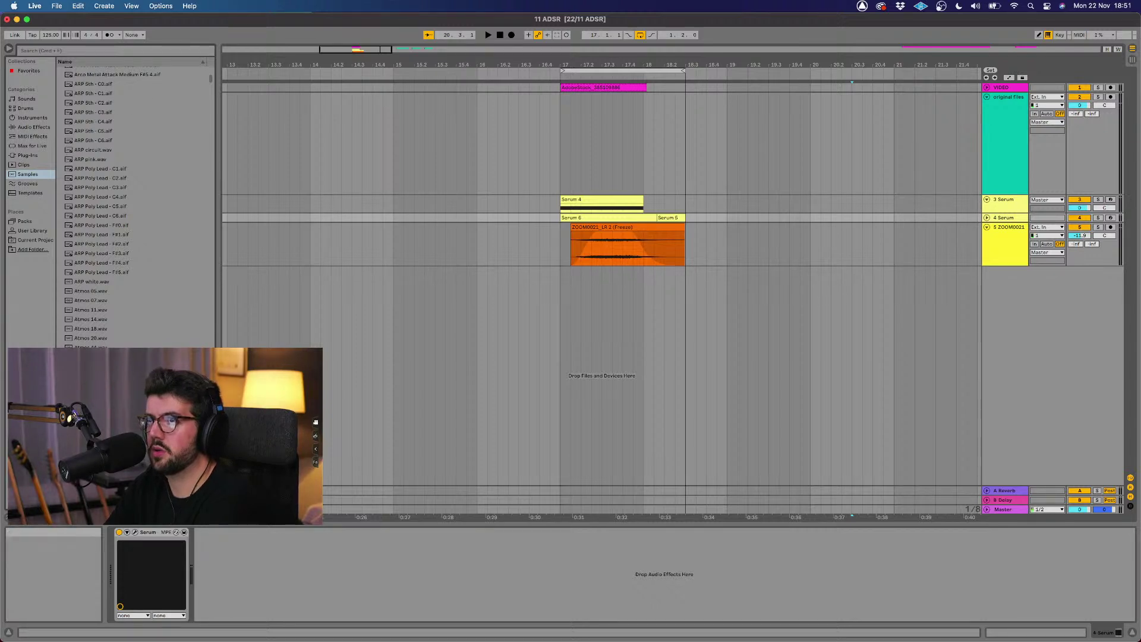
# Step: Add the Atmos Dark Bells sample on a new audio track starting at 17.4.1, and play it with the video
pyautogui.moveTo(90, 386); pyautogui.dragTo(655, 273)
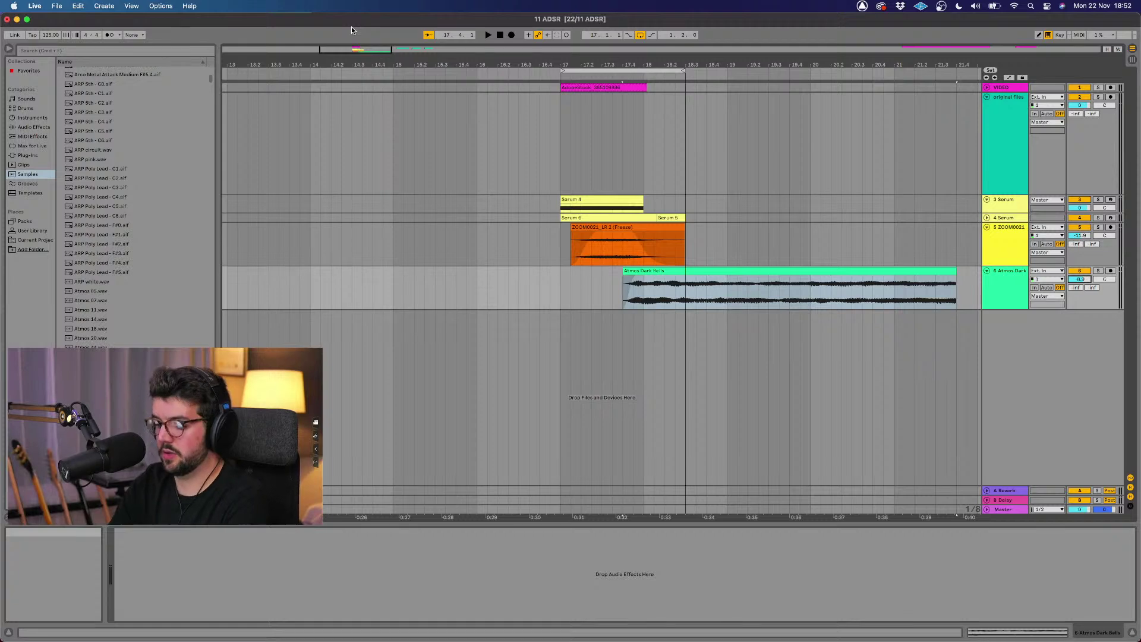
pyautogui.press('super+alt+v')
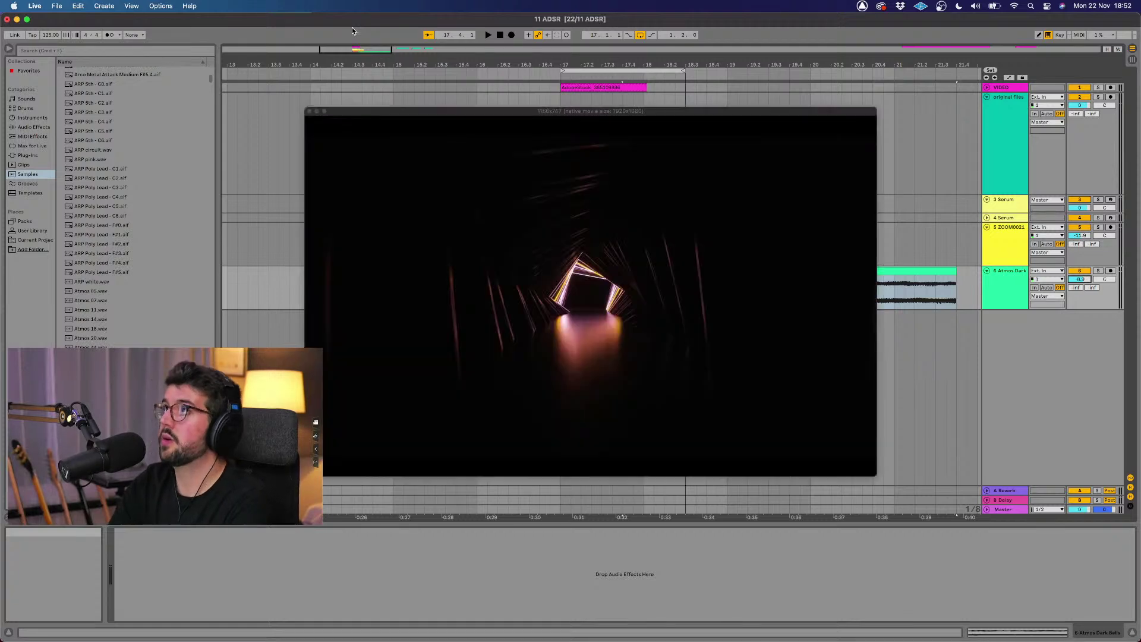
pyautogui.click(554, 72)
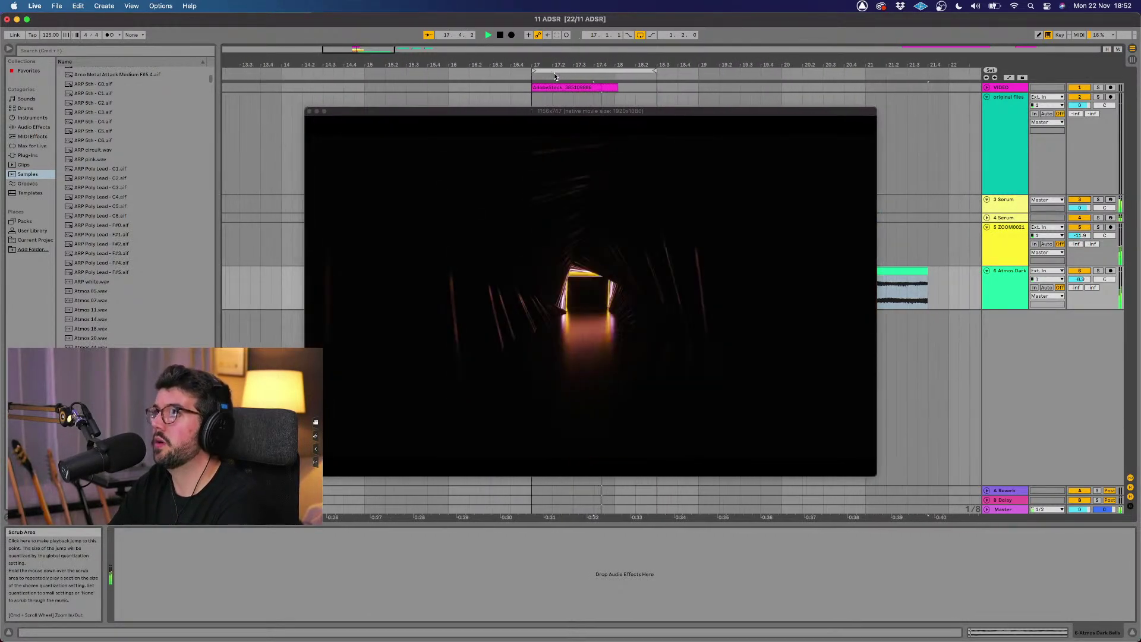
pyautogui.press('space')
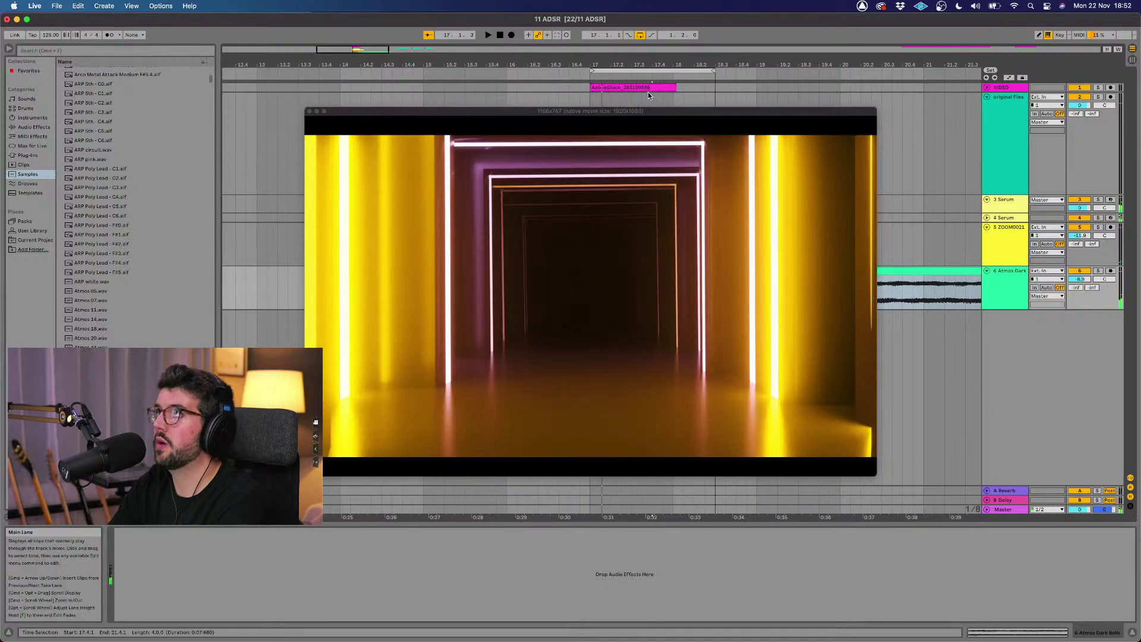
# Step: Close the video window and move the Atmos Dark Bells clip so that it starts at 17.3.3
pyautogui.click(312, 113)
pyautogui.click(732, 278)
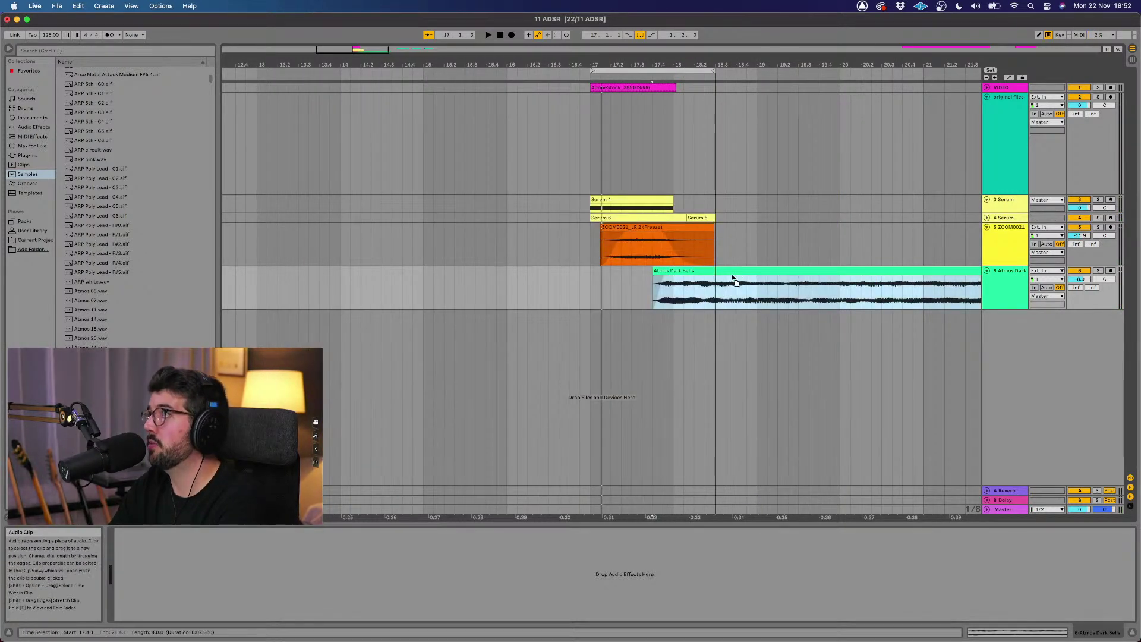
pyautogui.moveTo(732, 278); pyautogui.dragTo(820, 286)
pyautogui.click(655, 277)
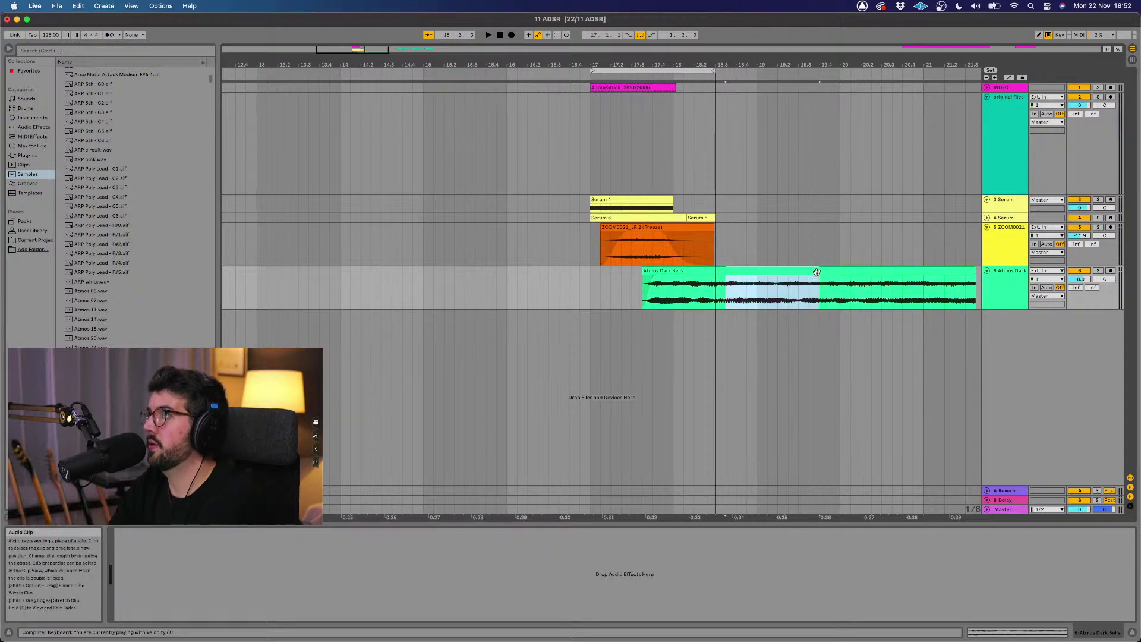
# Step: Cut the Atmos Dark Bells clip so that it ends at 18.2.1, with a fade-in and a fade-out
pyautogui.click(818, 275)
pyautogui.press('Delete')
pyautogui.press('super+z')
pyautogui.moveTo(736, 281); pyautogui.dragTo(651, 277)
pyautogui.click(759, 280)
pyautogui.press('Delete')
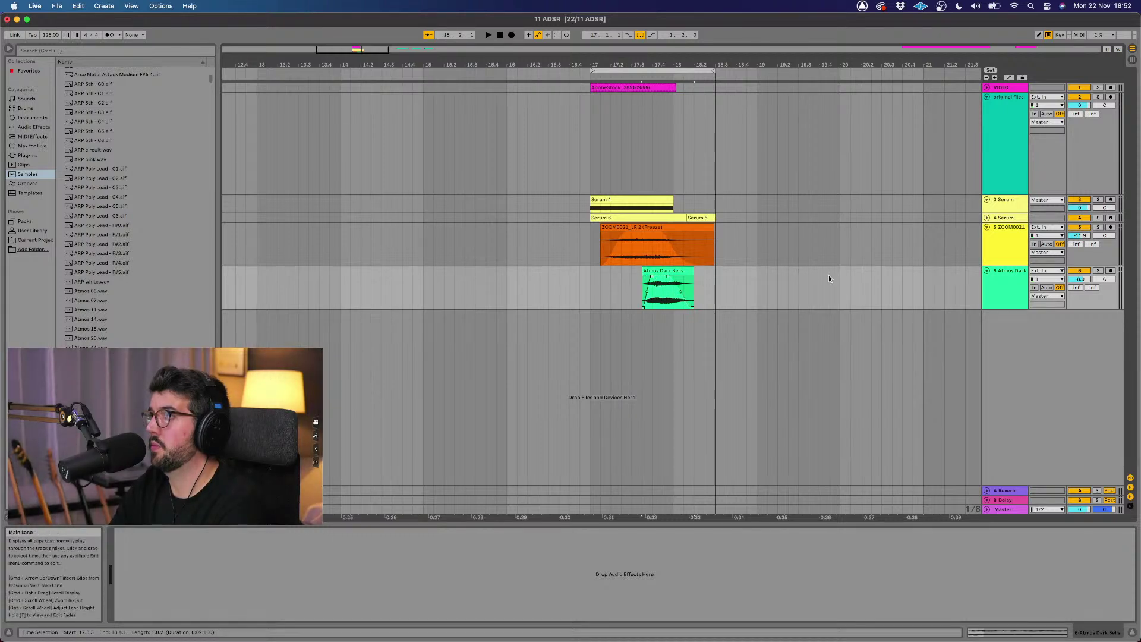
# Step: Lower the Atmos Dark Bells track's volume to -10.8 dB and audition the section with the video
pyautogui.moveTo(1081, 279); pyautogui.dragTo(1080, 289)
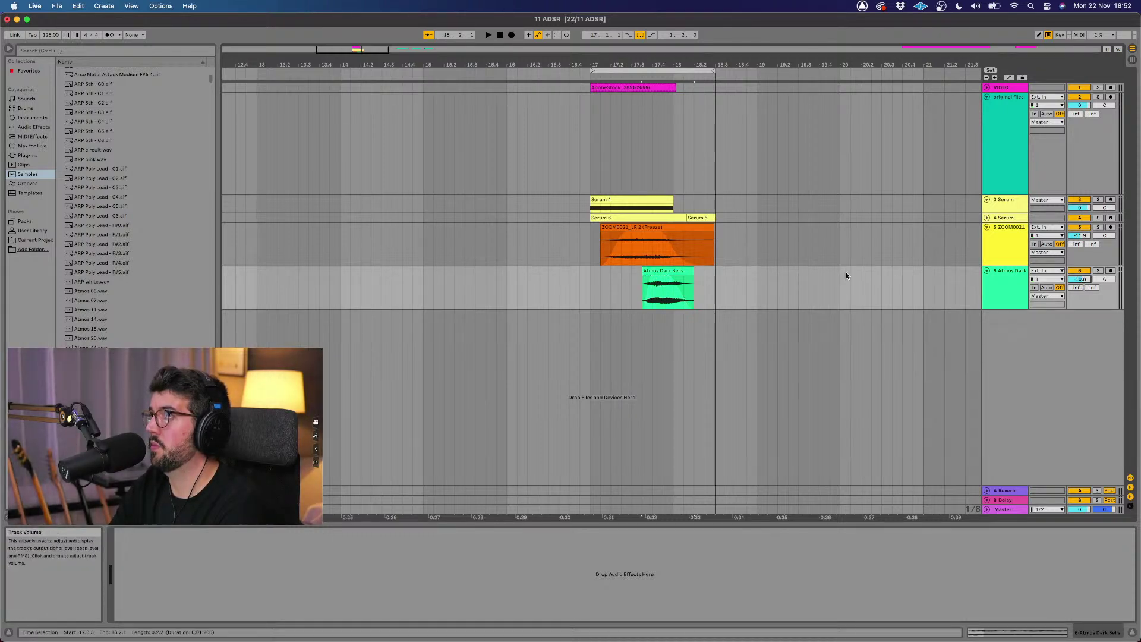
pyautogui.doubleClick(668, 290)
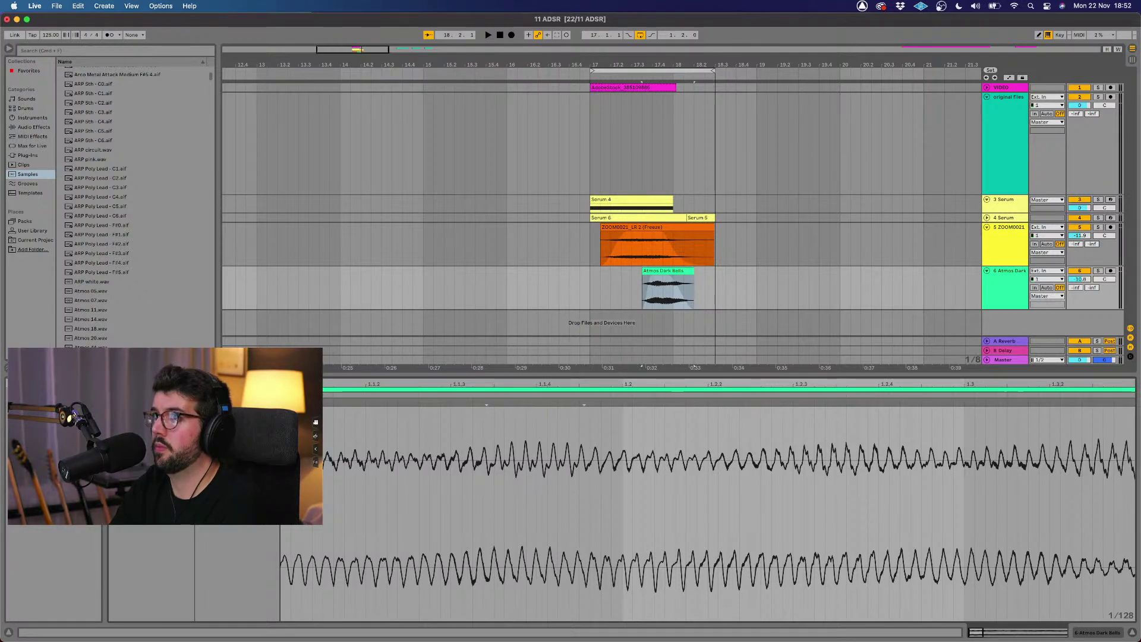
pyautogui.click(588, 90)
pyautogui.press('space')
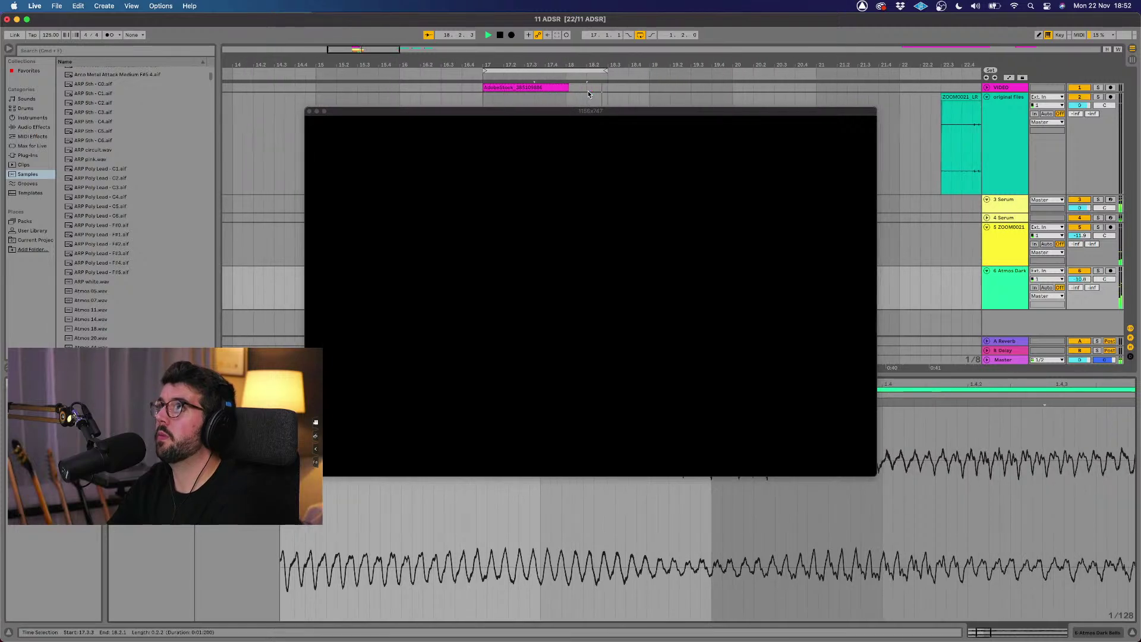
pyautogui.press('space')
pyautogui.click(317, 111)
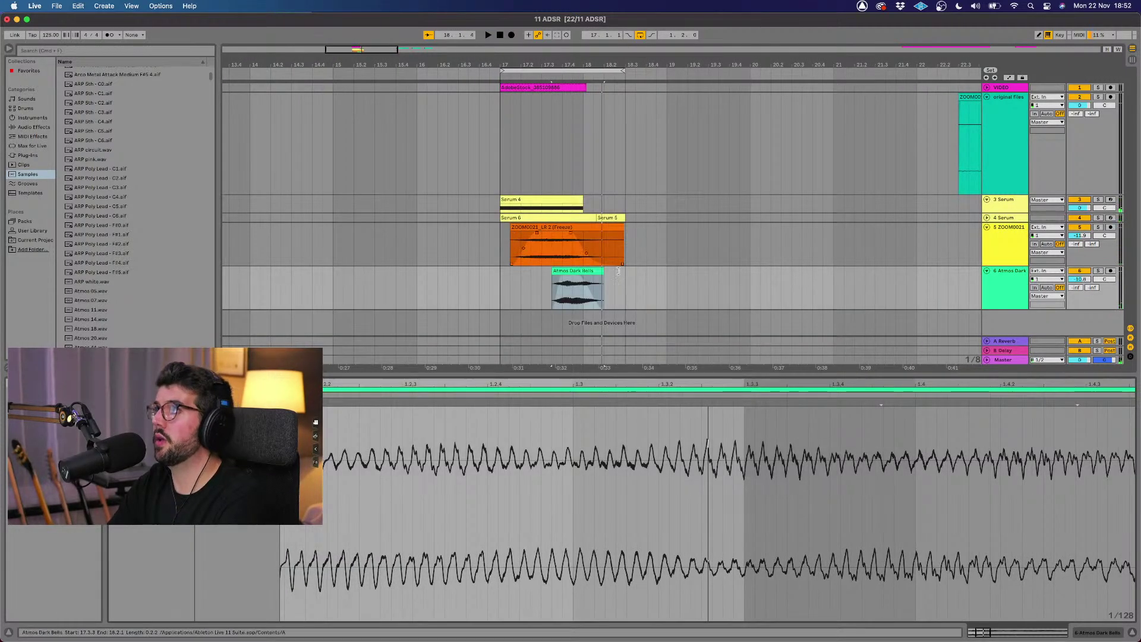
# Step: Extend the Atmos Dark Bells clip so that it ends at 18.3.1, and play the section with the video
pyautogui.moveTo(600, 267); pyautogui.dragTo(619, 270)
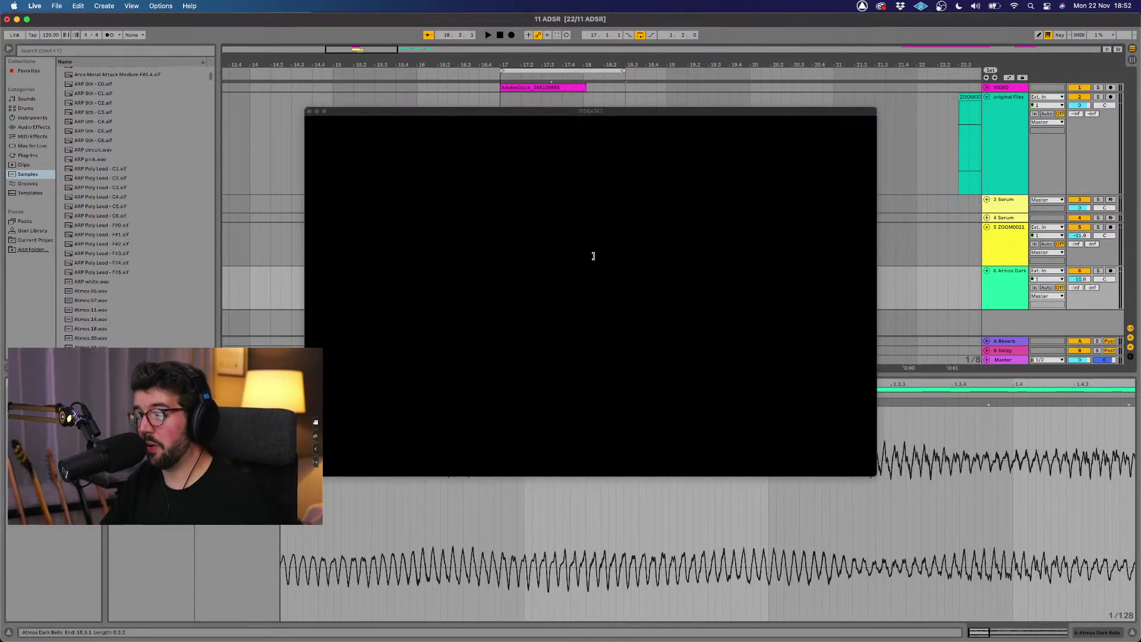
pyautogui.click(498, 77)
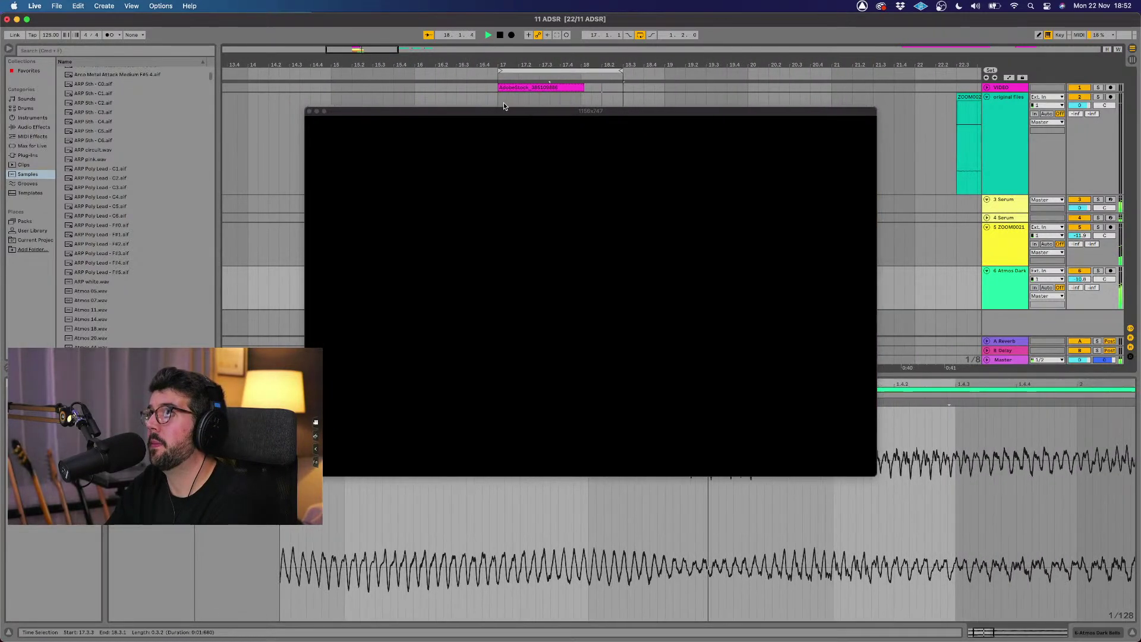
pyautogui.press('space')
pyautogui.moveTo(373, 113); pyautogui.dragTo(371, 119)
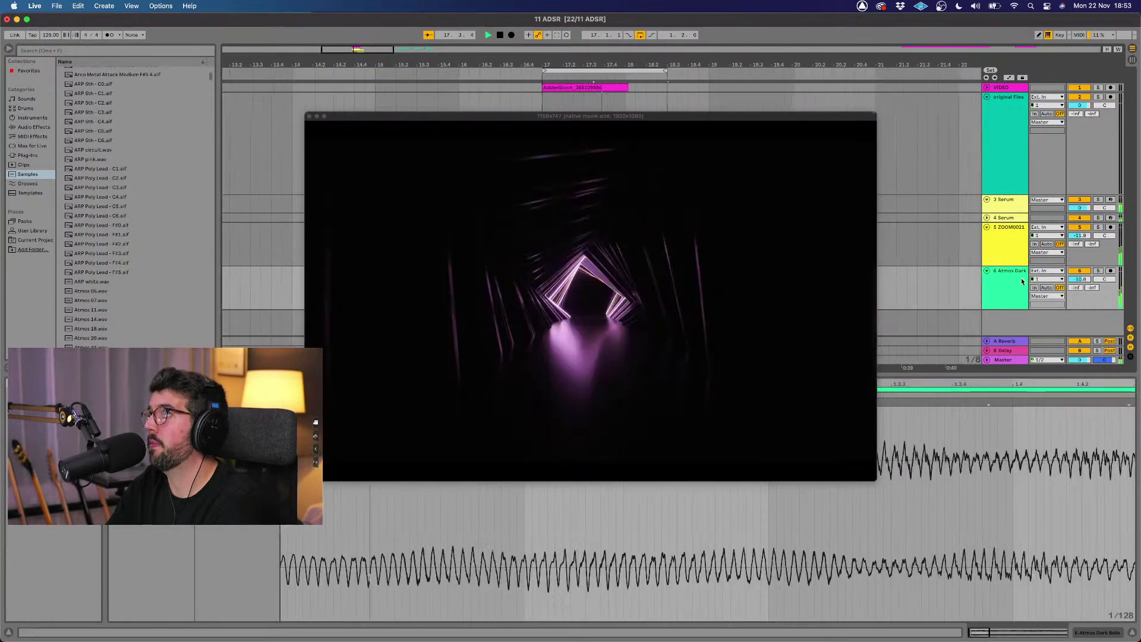
pyautogui.doubleClick(1014, 279)
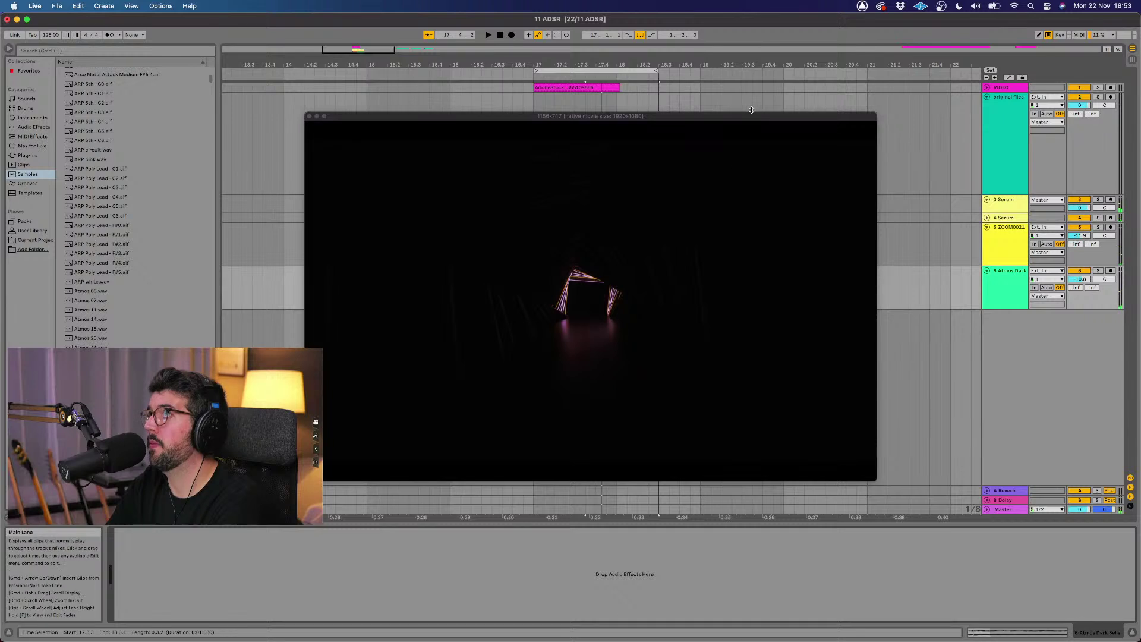
# Step: Shrink the video window beside the clips, extend the Atmos Dark Bells clip's start to 17.3.1, adjust its fade-in and audition the section
pyautogui.moveTo(872, 114); pyautogui.dragTo(1039, 97)
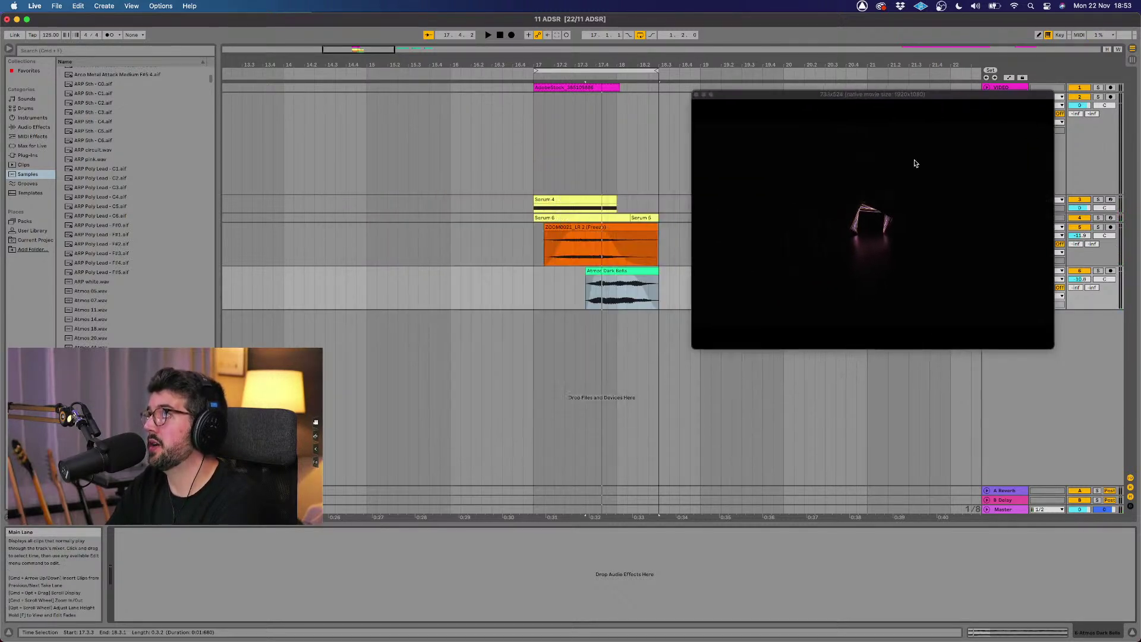
pyautogui.click(639, 277)
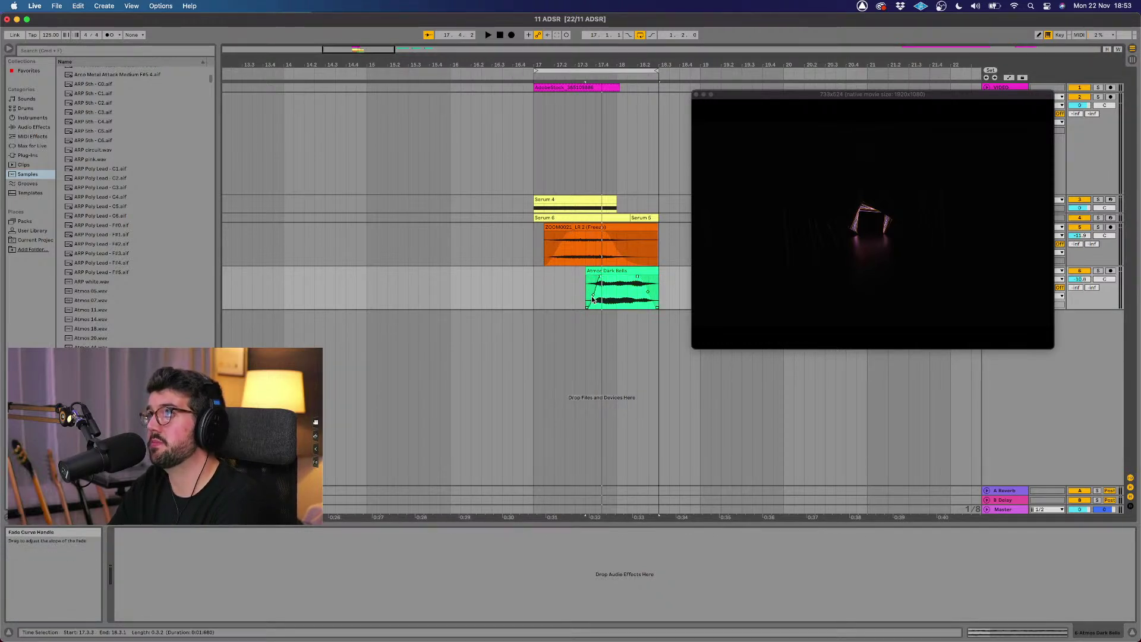
pyautogui.moveTo(599, 277)
pyautogui.mouseDown()
pyautogui.moveTo(613, 276)
pyautogui.moveTo(556, 277)
pyautogui.moveTo(617, 273)
pyautogui.moveTo(593, 279)
pyautogui.mouseUp()
pyautogui.hscroll(3, 613, 276)
pyautogui.click(612, 272)
pyautogui.click(564, 279)
pyautogui.press('space')
pyautogui.press('space')
pyautogui.hscroll(1, 613, 246)
pyautogui.press('space')
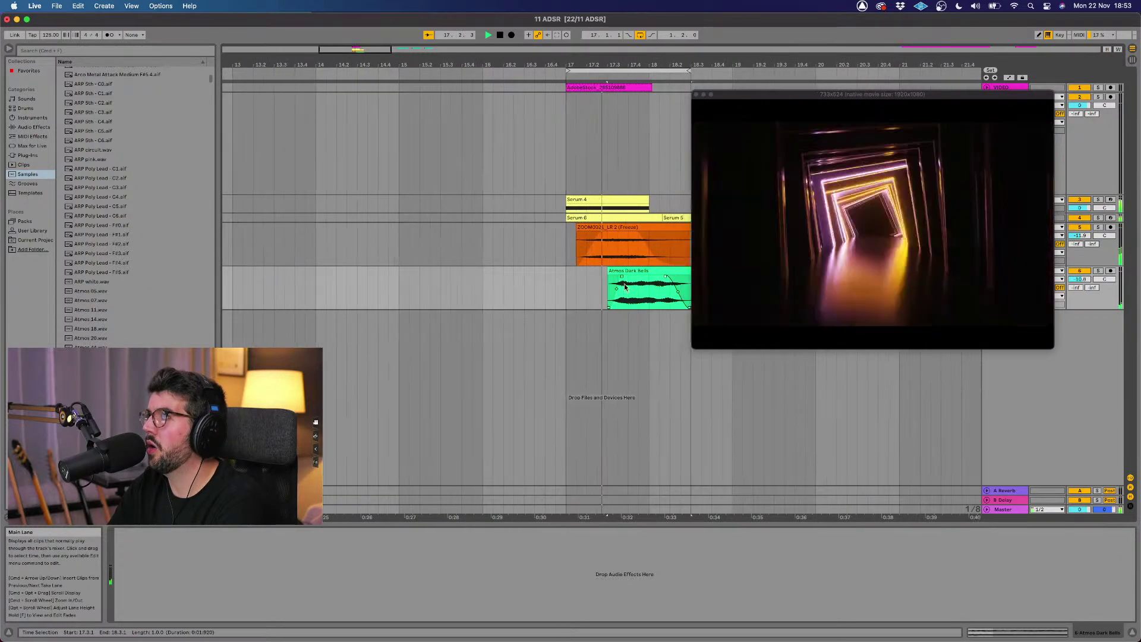
pyautogui.press('space')
# Step: Stretch the Atmos Dark Bells clip to run from 17.2.1 to 18.3.3, and play the section with the video
pyautogui.moveTo(634, 284); pyautogui.dragTo(681, 271)
pyautogui.moveTo(576, 273); pyautogui.dragTo(595, 280)
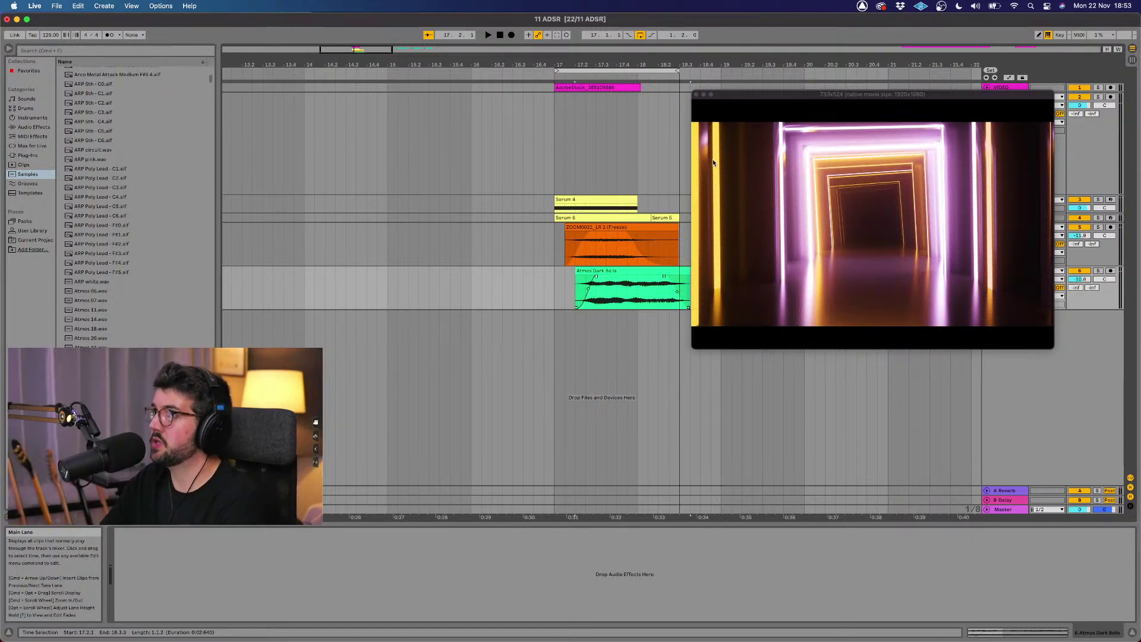
pyautogui.click(554, 74)
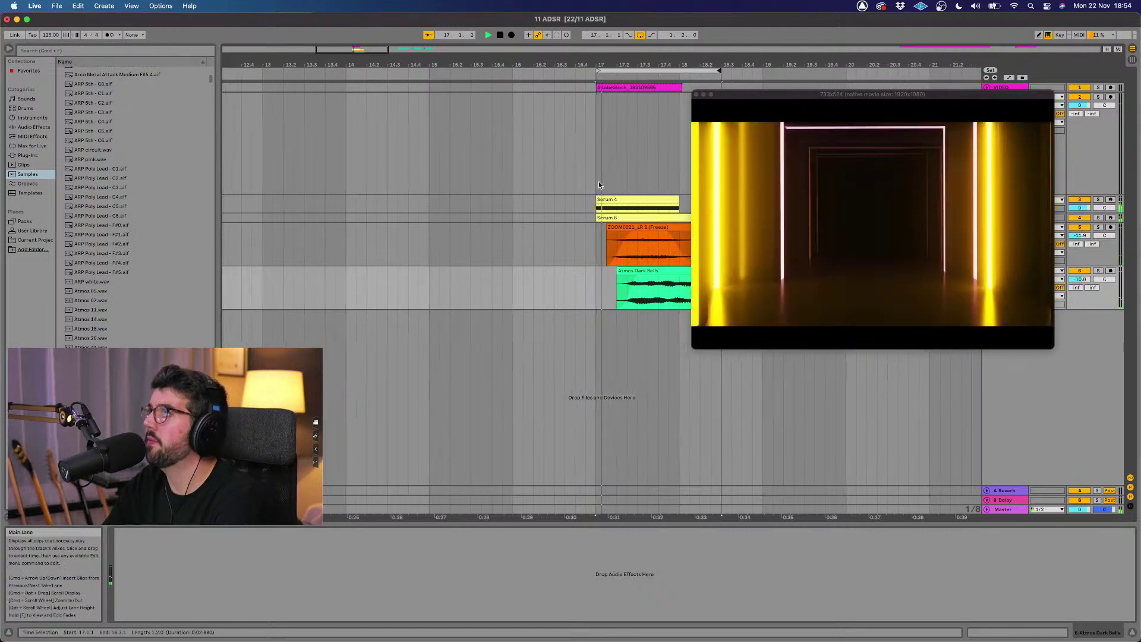
pyautogui.press('space')
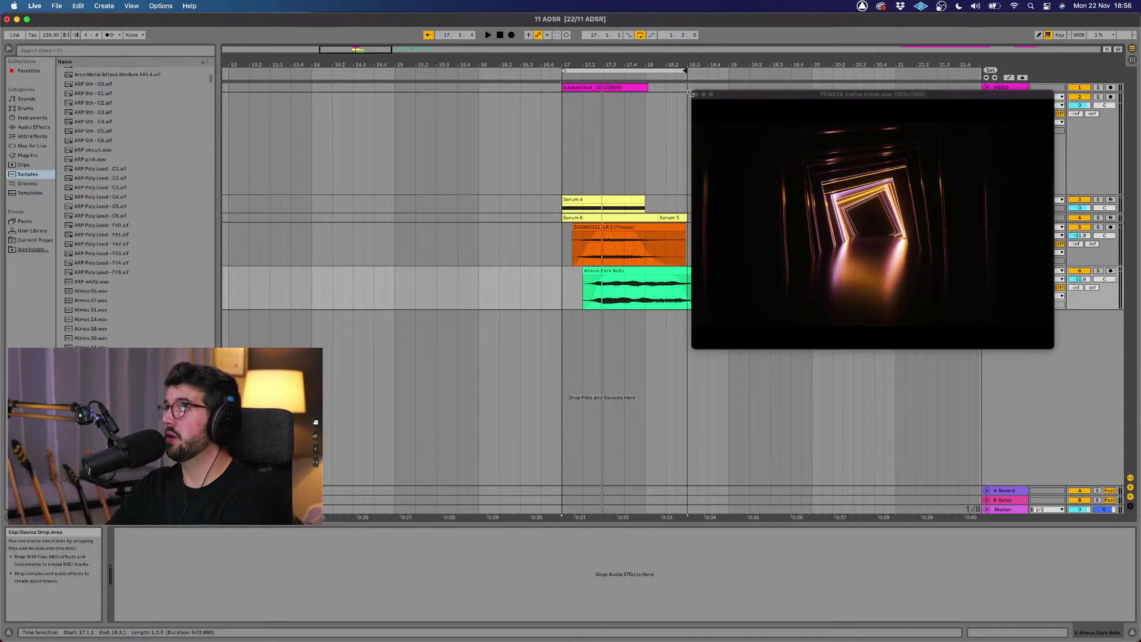
# Step: Close the video window and delete the Atmos Dark Bells track
pyautogui.click(697, 95)
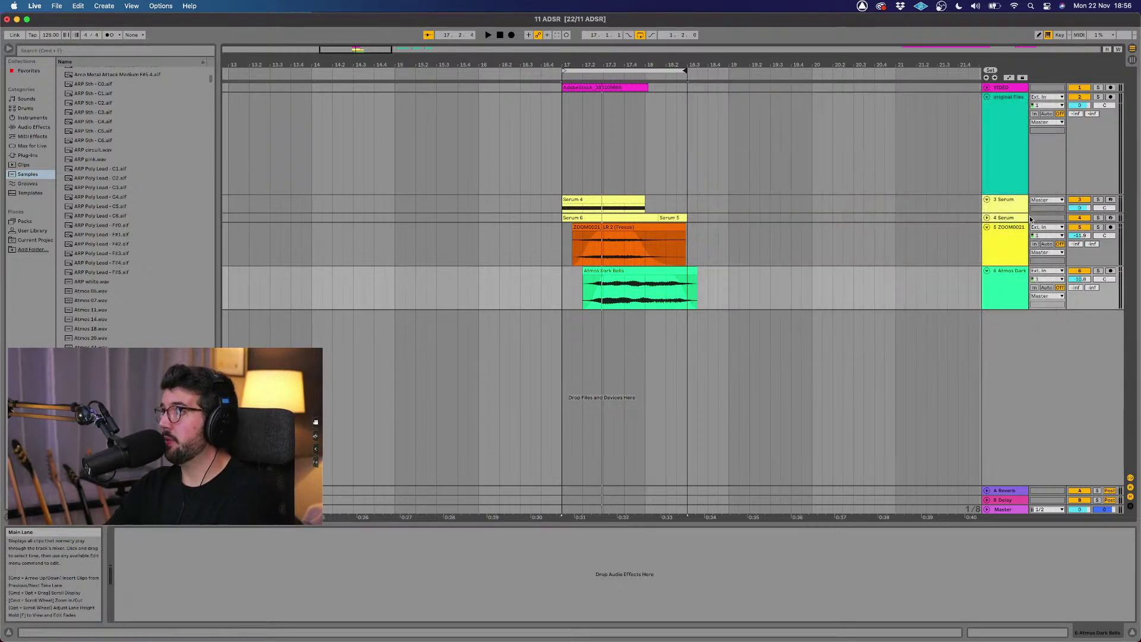
pyautogui.click(1003, 208)
pyautogui.click(1004, 218)
pyautogui.click(1006, 232)
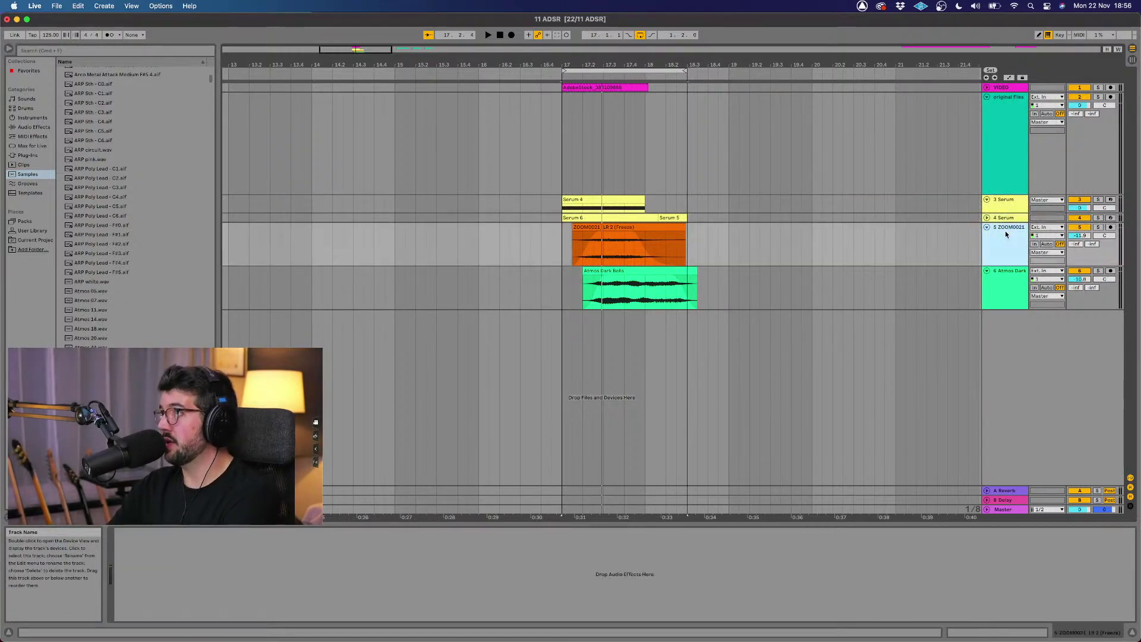
pyautogui.click(1011, 294)
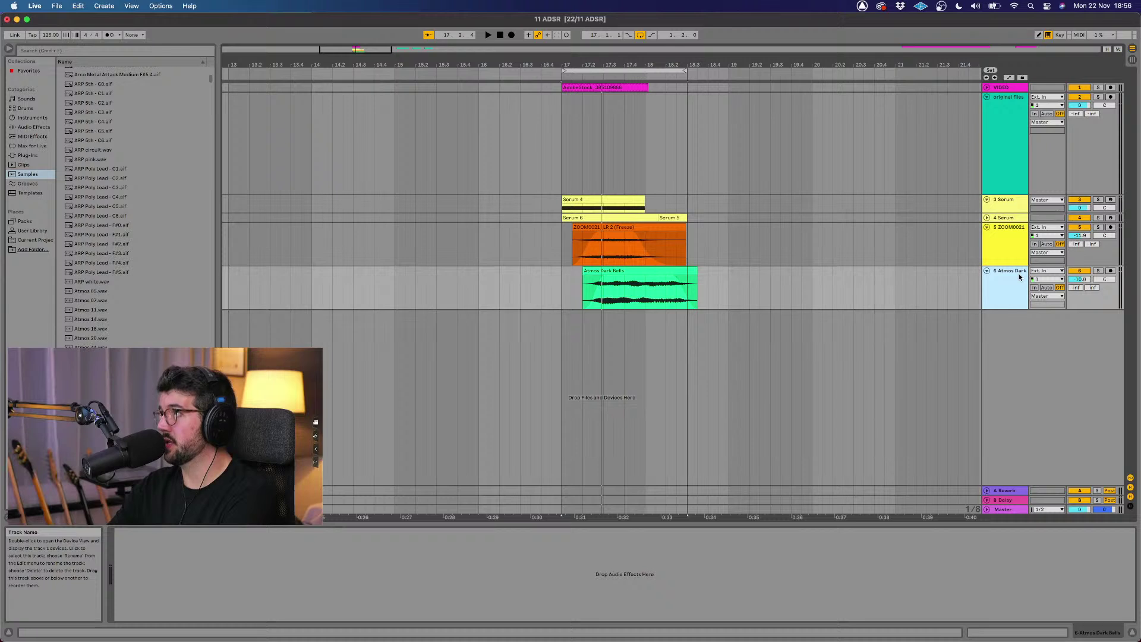
pyautogui.press('Delete')
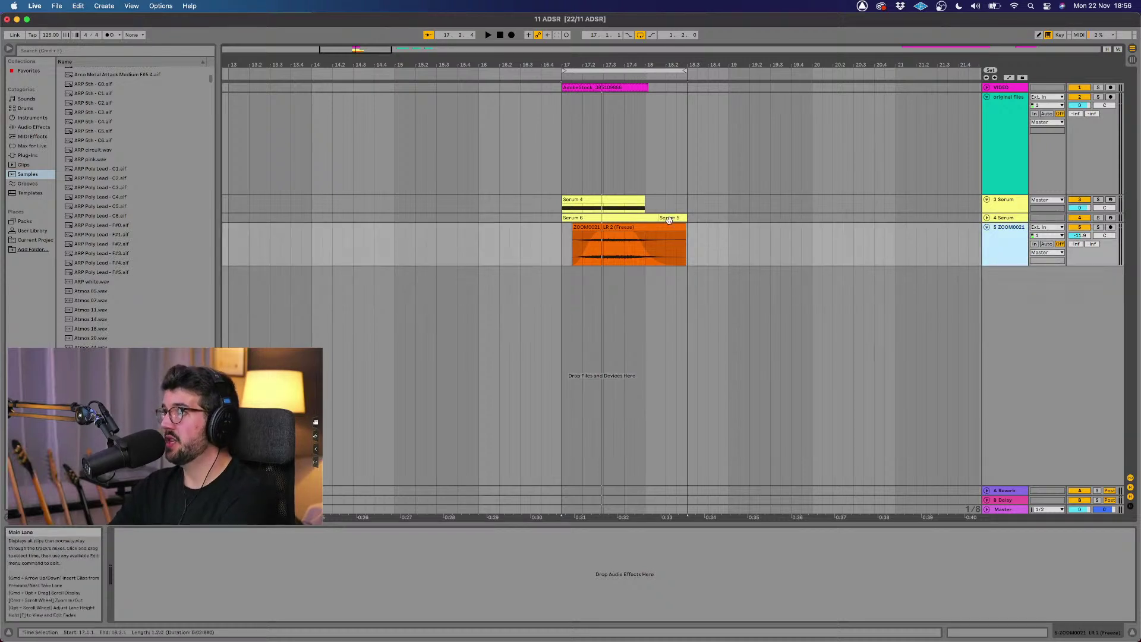
# Step: Reopen the video window for the AdobeStock clip starting at 85.1.1, move it clear of the video clips, and preview the footage
pyautogui.click(648, 228)
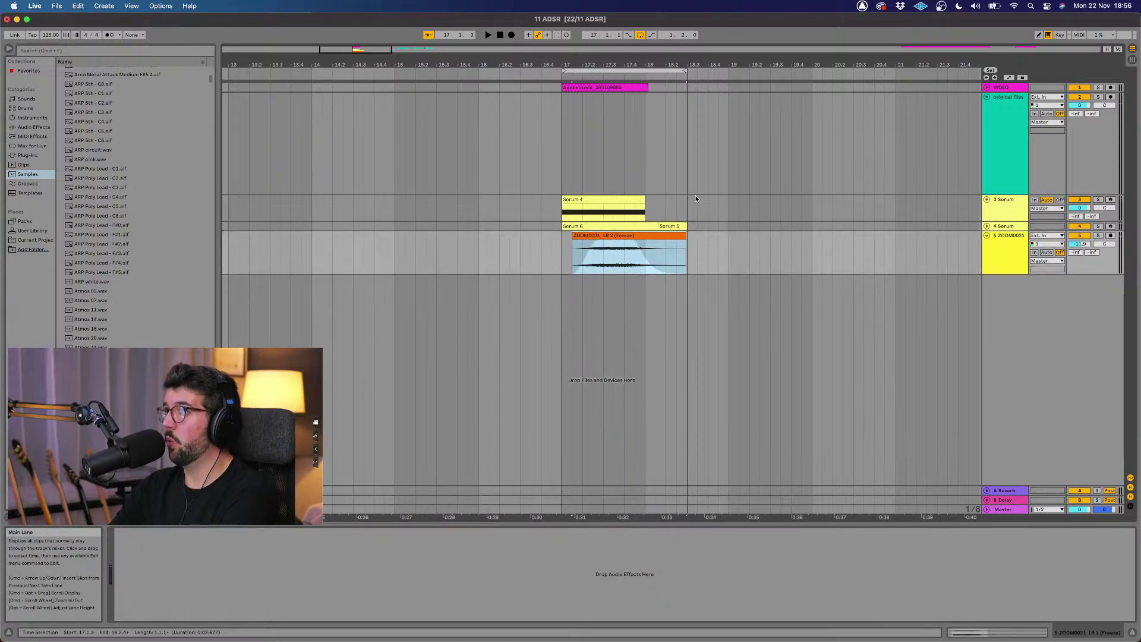
pyautogui.keyDown('alt'); pyautogui.scroll(-2, 695, 197); pyautogui.keyUp('alt')
pyautogui.keyDown('super'); pyautogui.scroll(5, 695, 198); pyautogui.keyUp('super')
pyautogui.keyDown('super'); pyautogui.scroll(-10, 695, 199); pyautogui.keyUp('super')
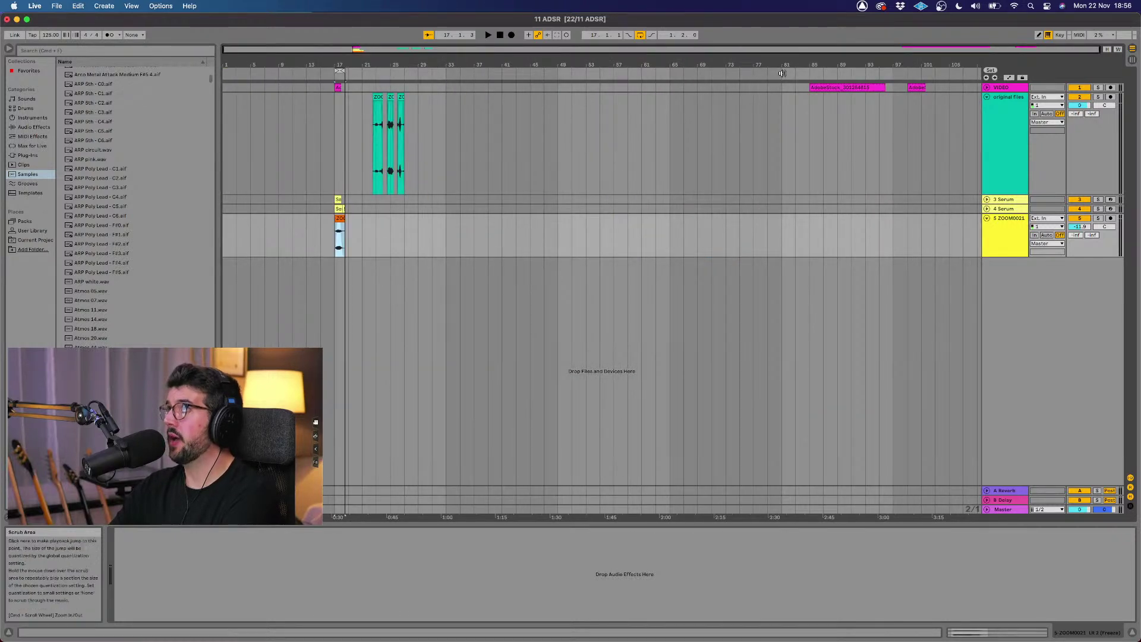
pyautogui.click(806, 78)
pyautogui.press('space')
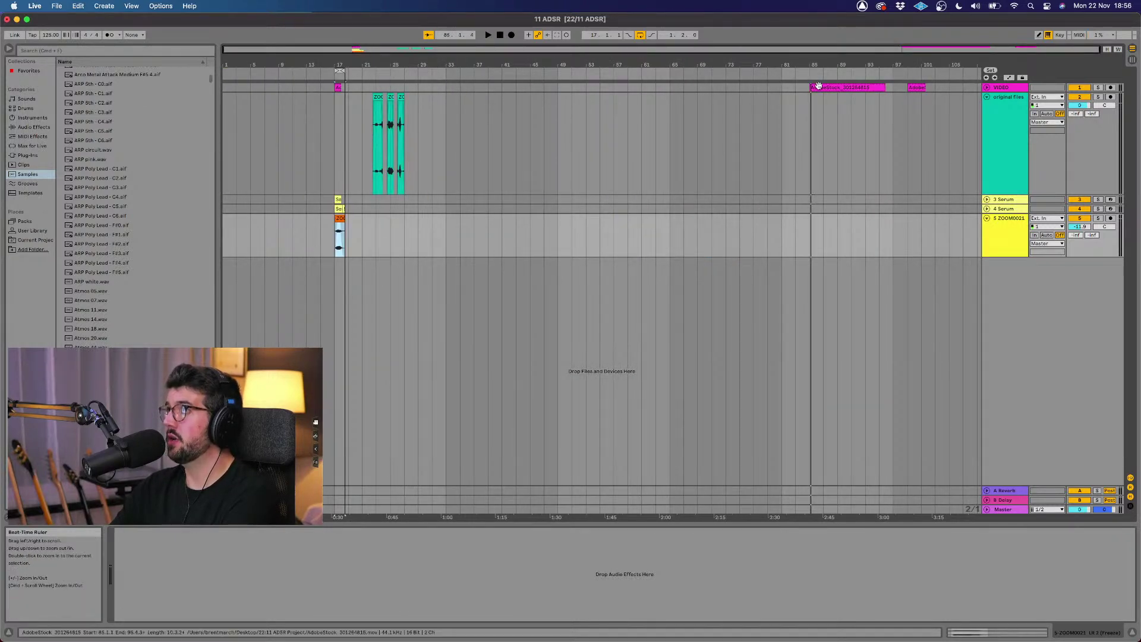
pyautogui.click(818, 86)
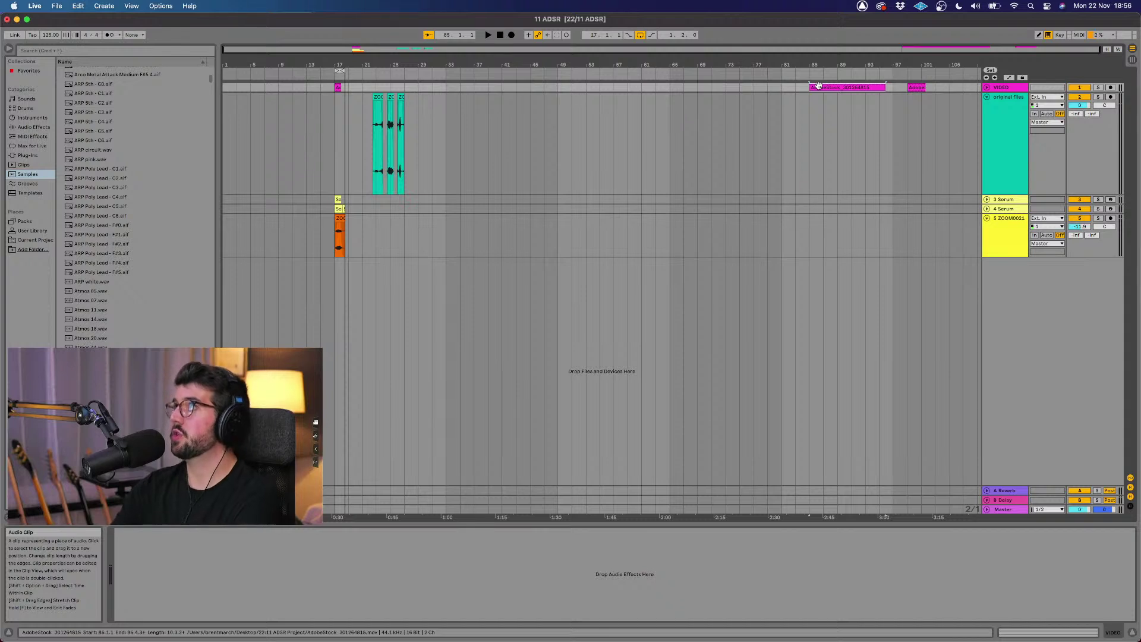
pyautogui.doubleClick(819, 86)
pyautogui.moveTo(930, 101); pyautogui.dragTo(604, 173)
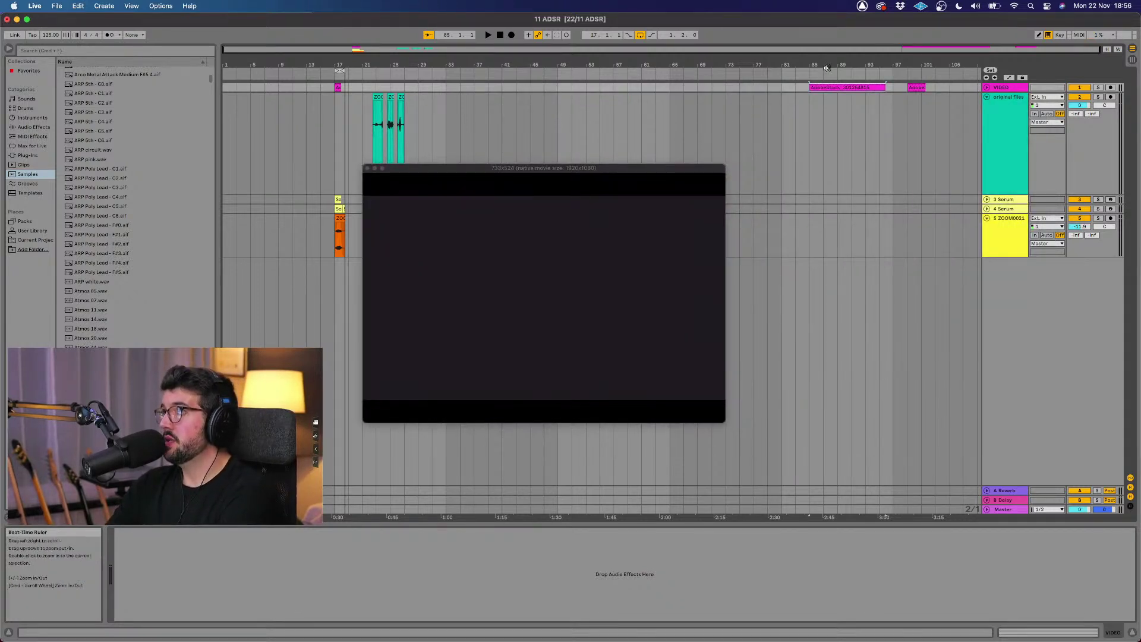
pyautogui.press('space')
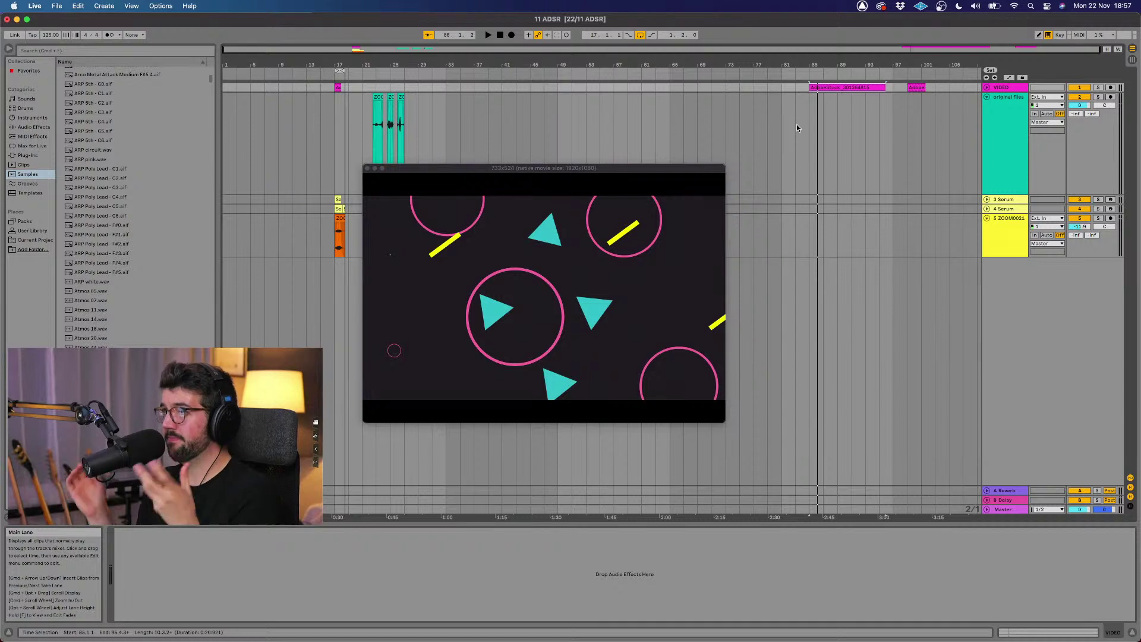
# Step: Play the AdobeStock video clip starting at 99.1.1 to examine the motion of its morphing shape
pyautogui.click(906, 76)
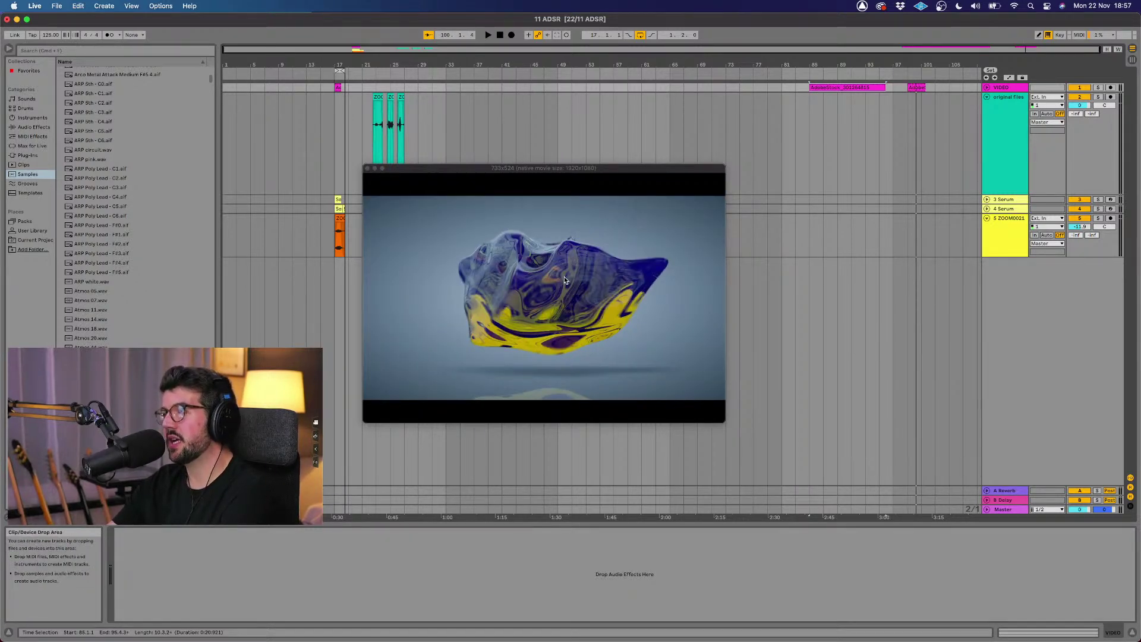
pyautogui.press('space')
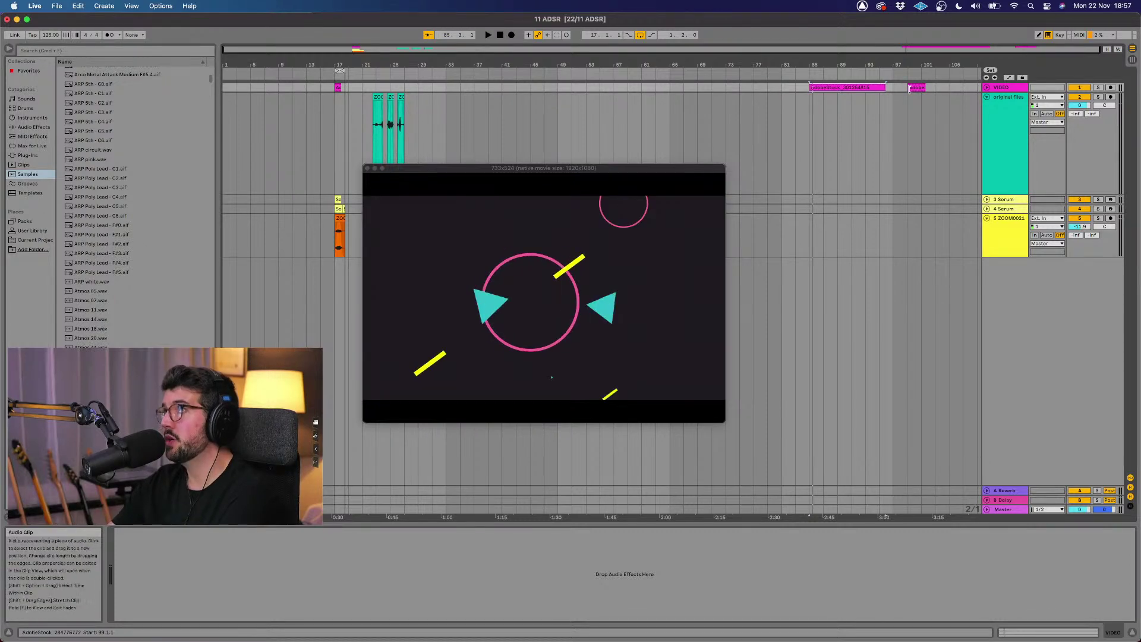
pyautogui.click(907, 75)
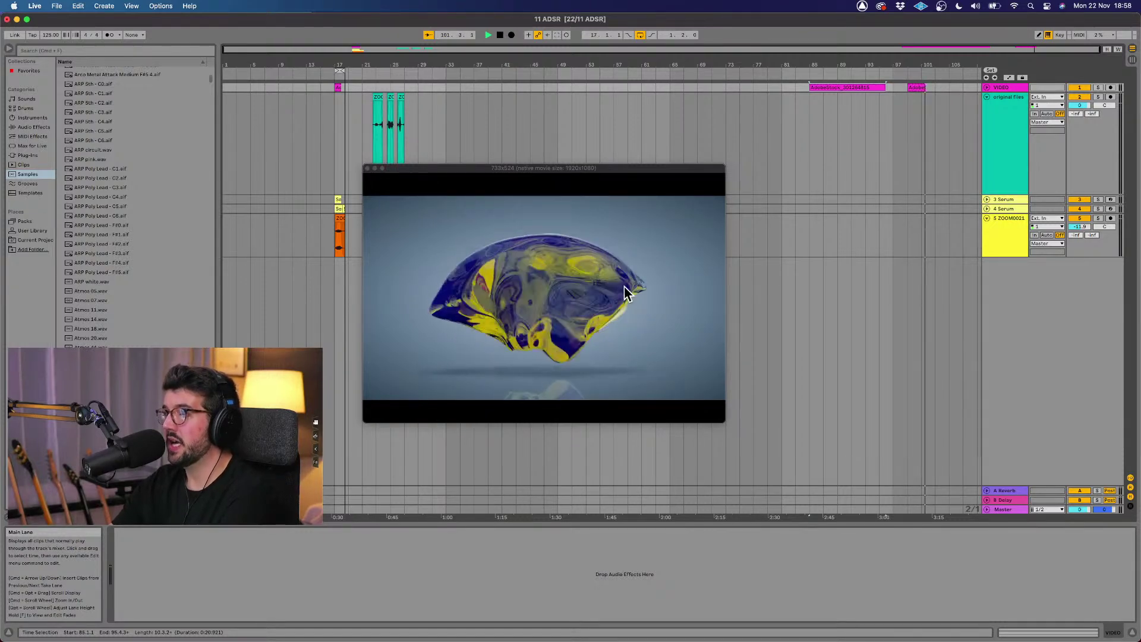
pyautogui.press('space')
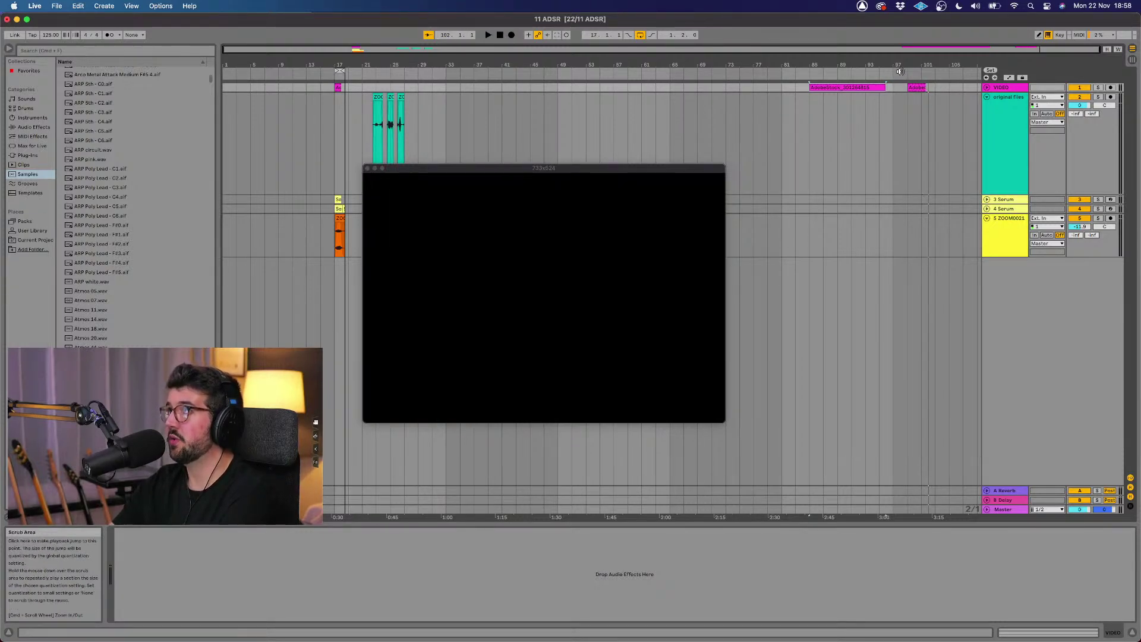
pyautogui.click(906, 76)
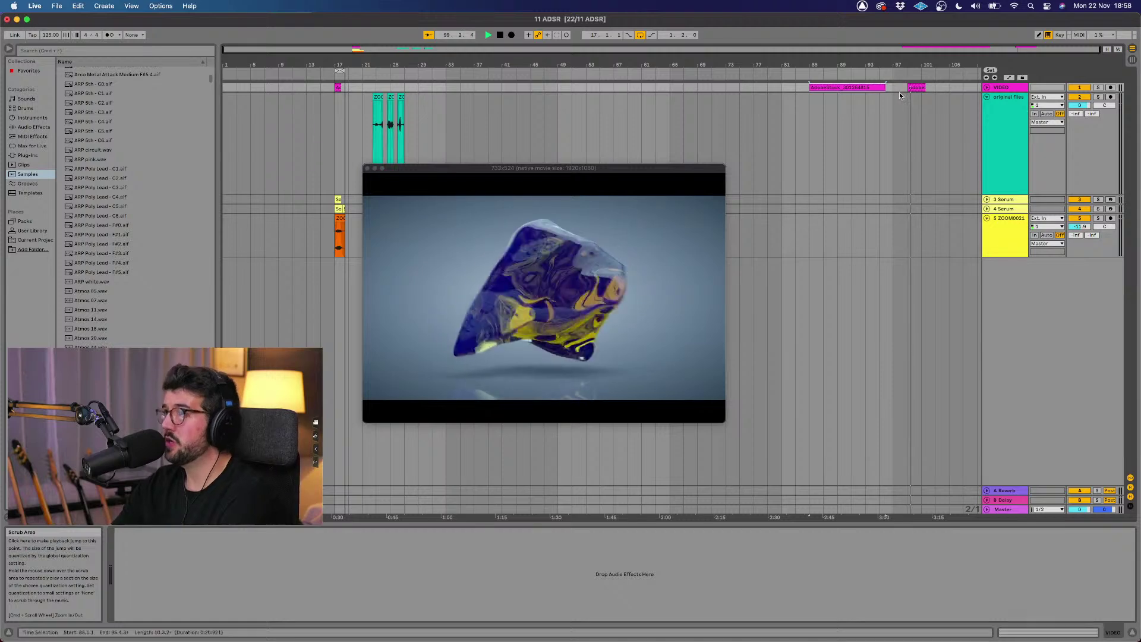
pyautogui.press('space')
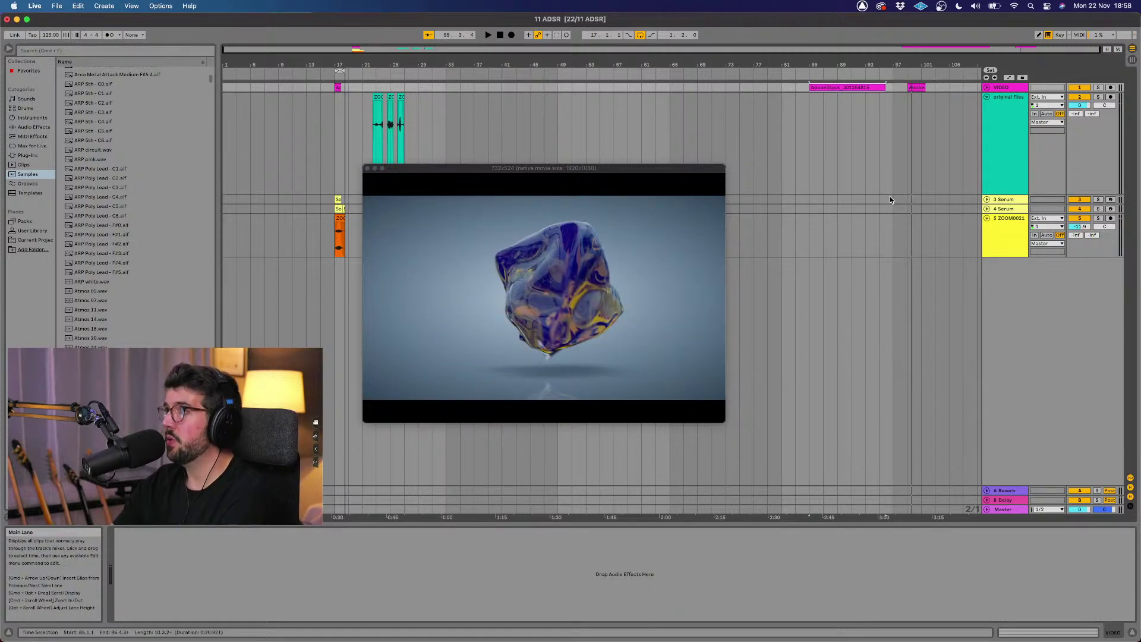